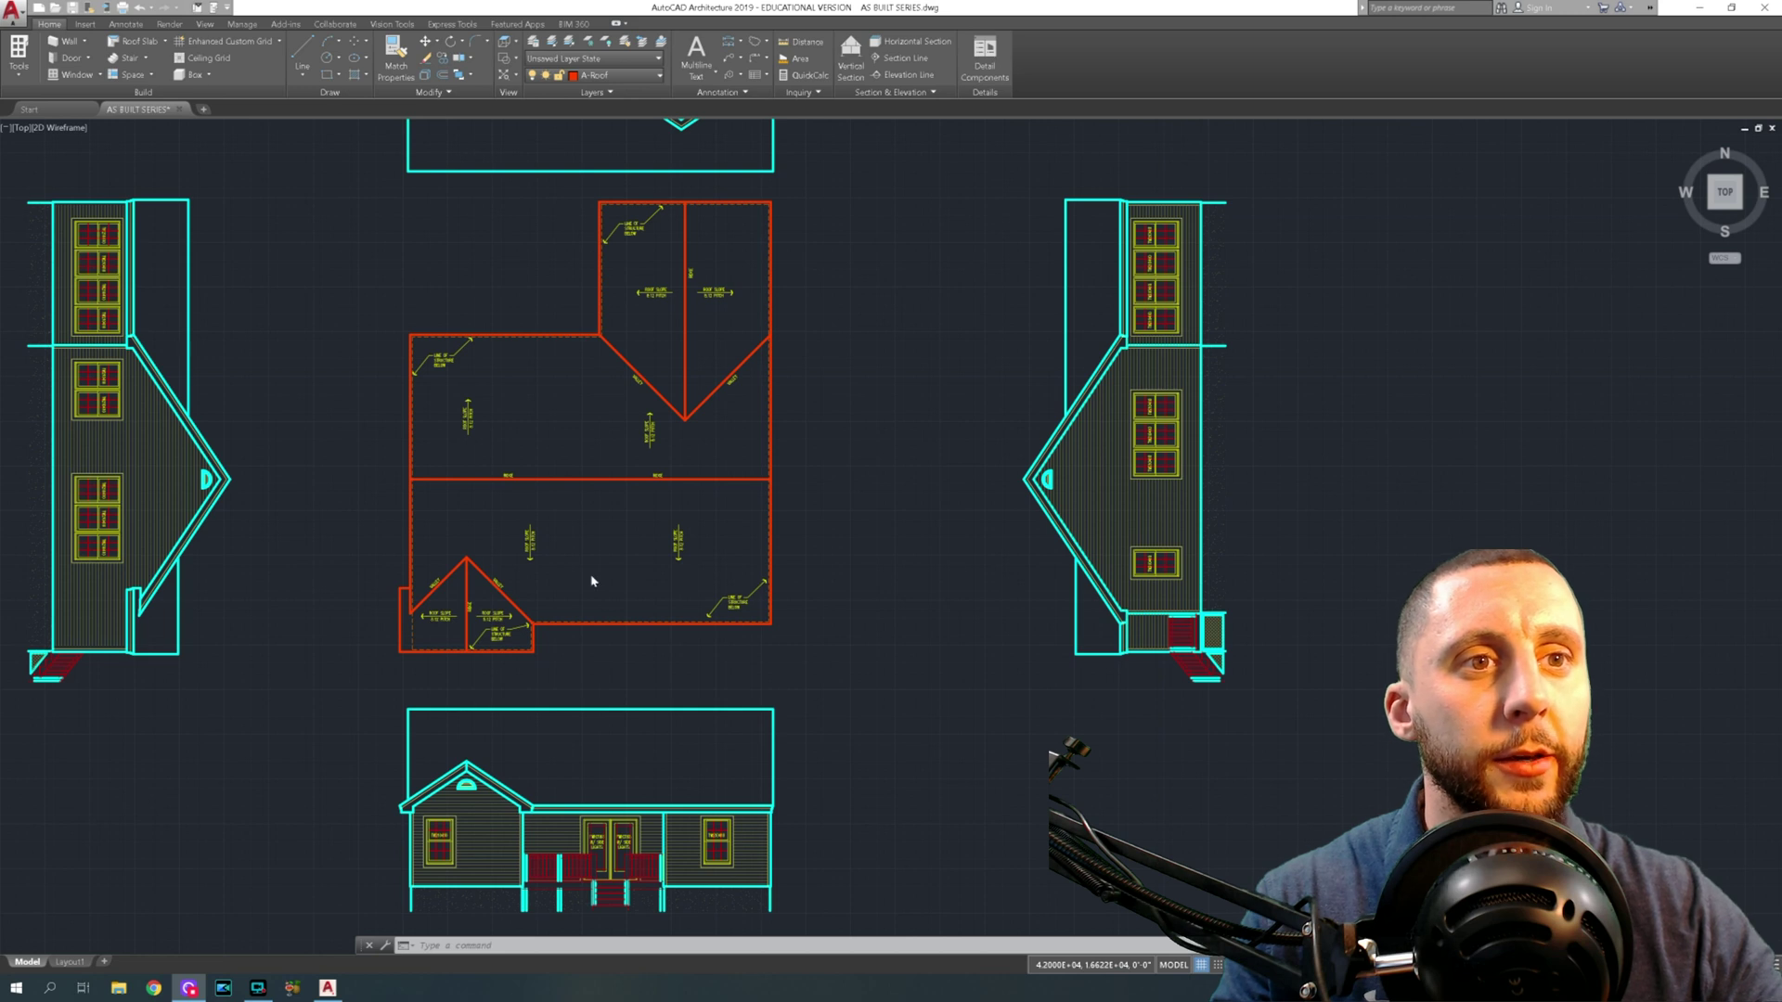
# Zoom out and pan to show the reference plan and elevation rows above the roof-plan layout
pyautogui.moveTo(371, 386)
pyautogui.mouseDown(button='middle')
pyautogui.moveTo(389, 405)
pyautogui.moveTo(485, 403)
pyautogui.mouseUp(button='middle')
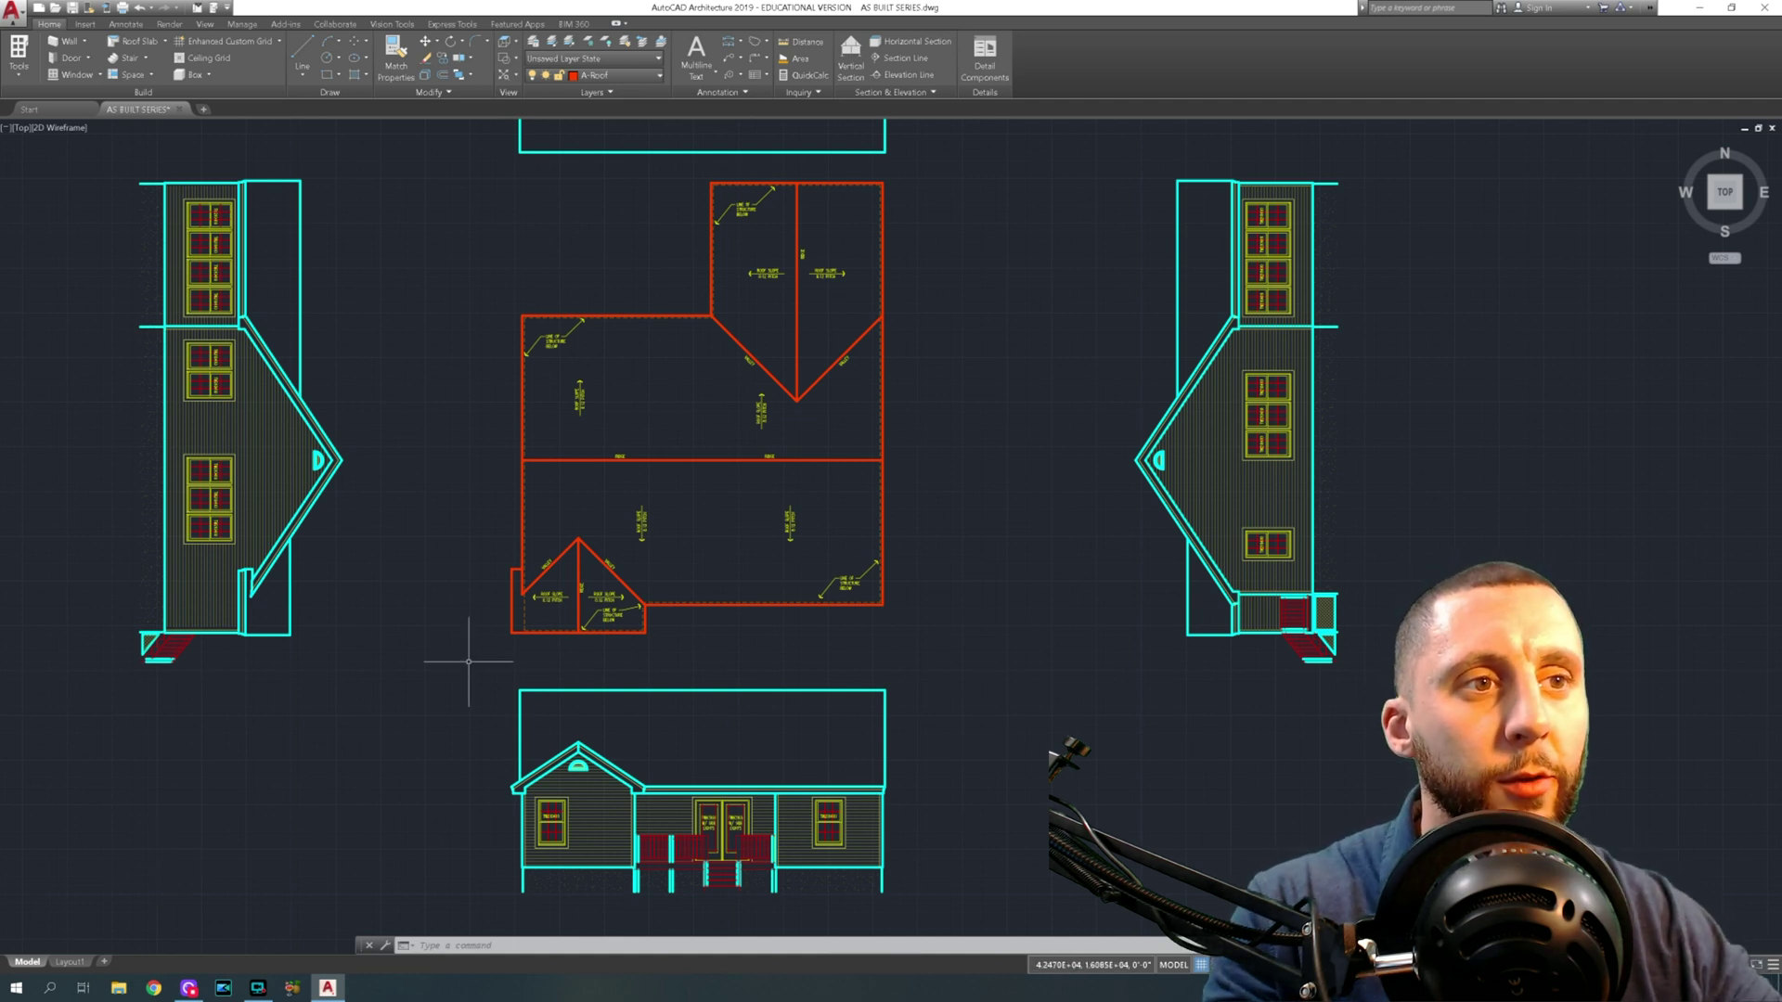
pyautogui.scroll(-4, 803, 520)
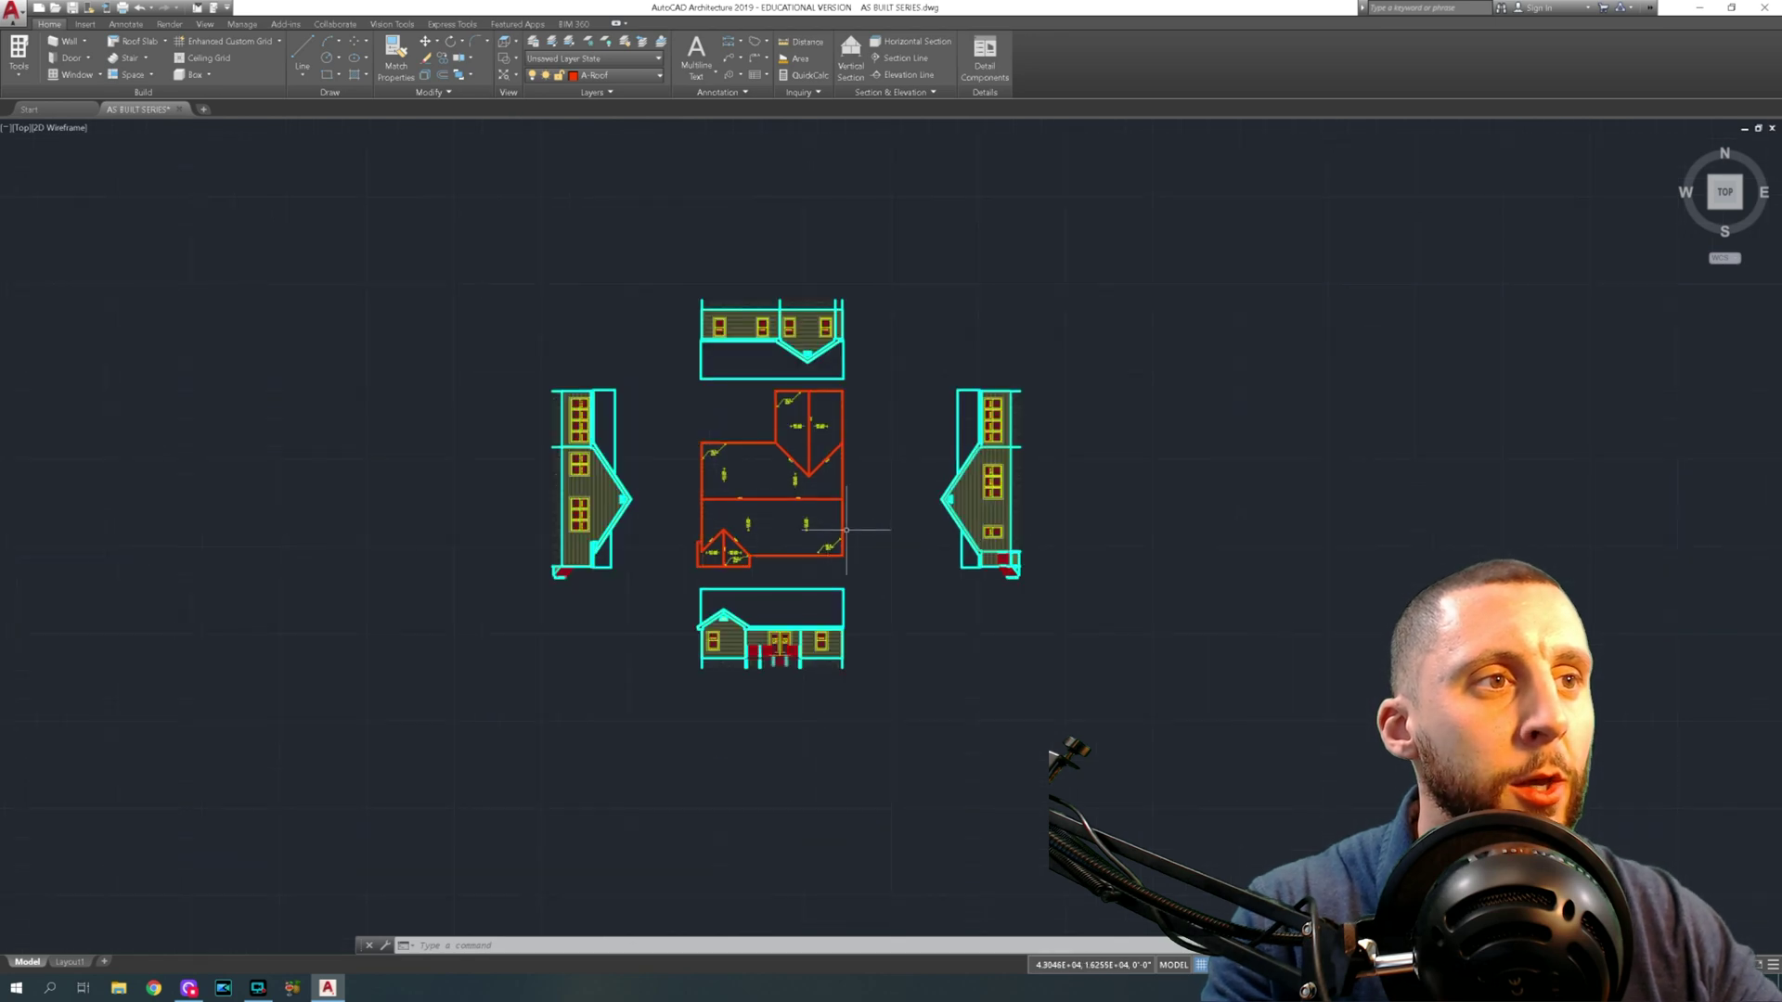
pyautogui.scroll(-2, 845, 530)
pyautogui.scroll(6, 732, 492)
pyautogui.scroll(-3, 731, 491)
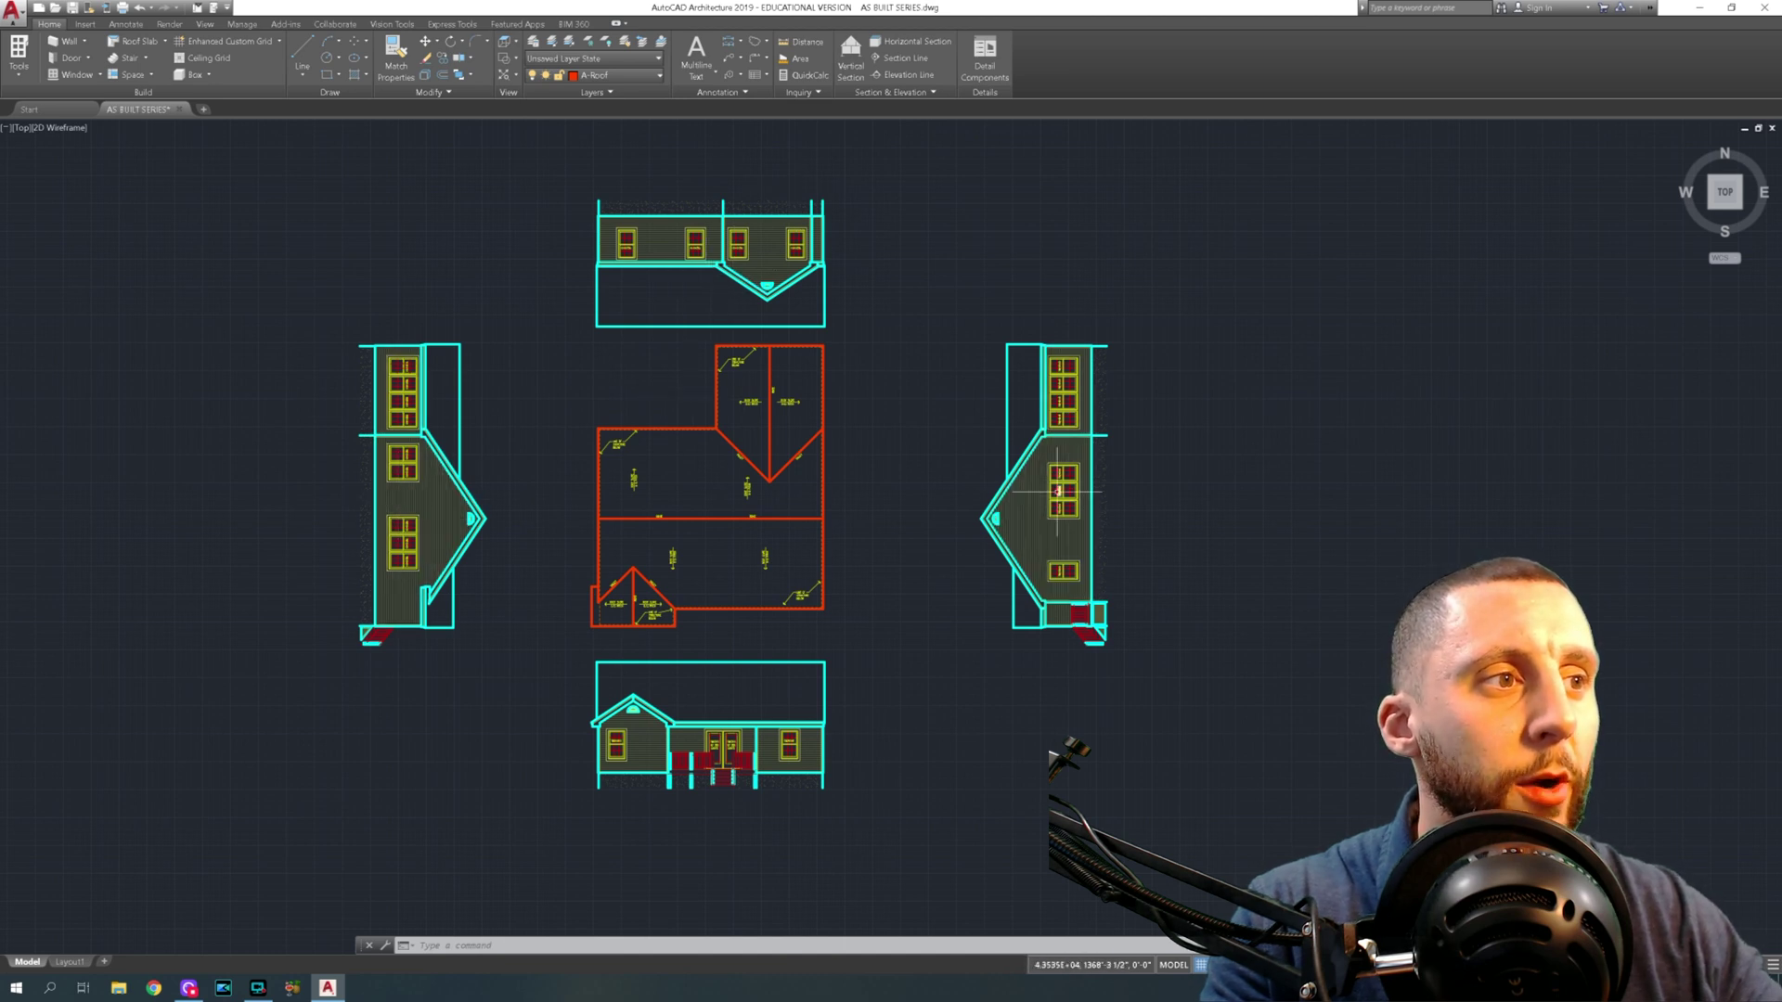
# Copy the front elevation and paste it to the right of the roof-plan layout
pyautogui.scroll(-5, 766, 481)
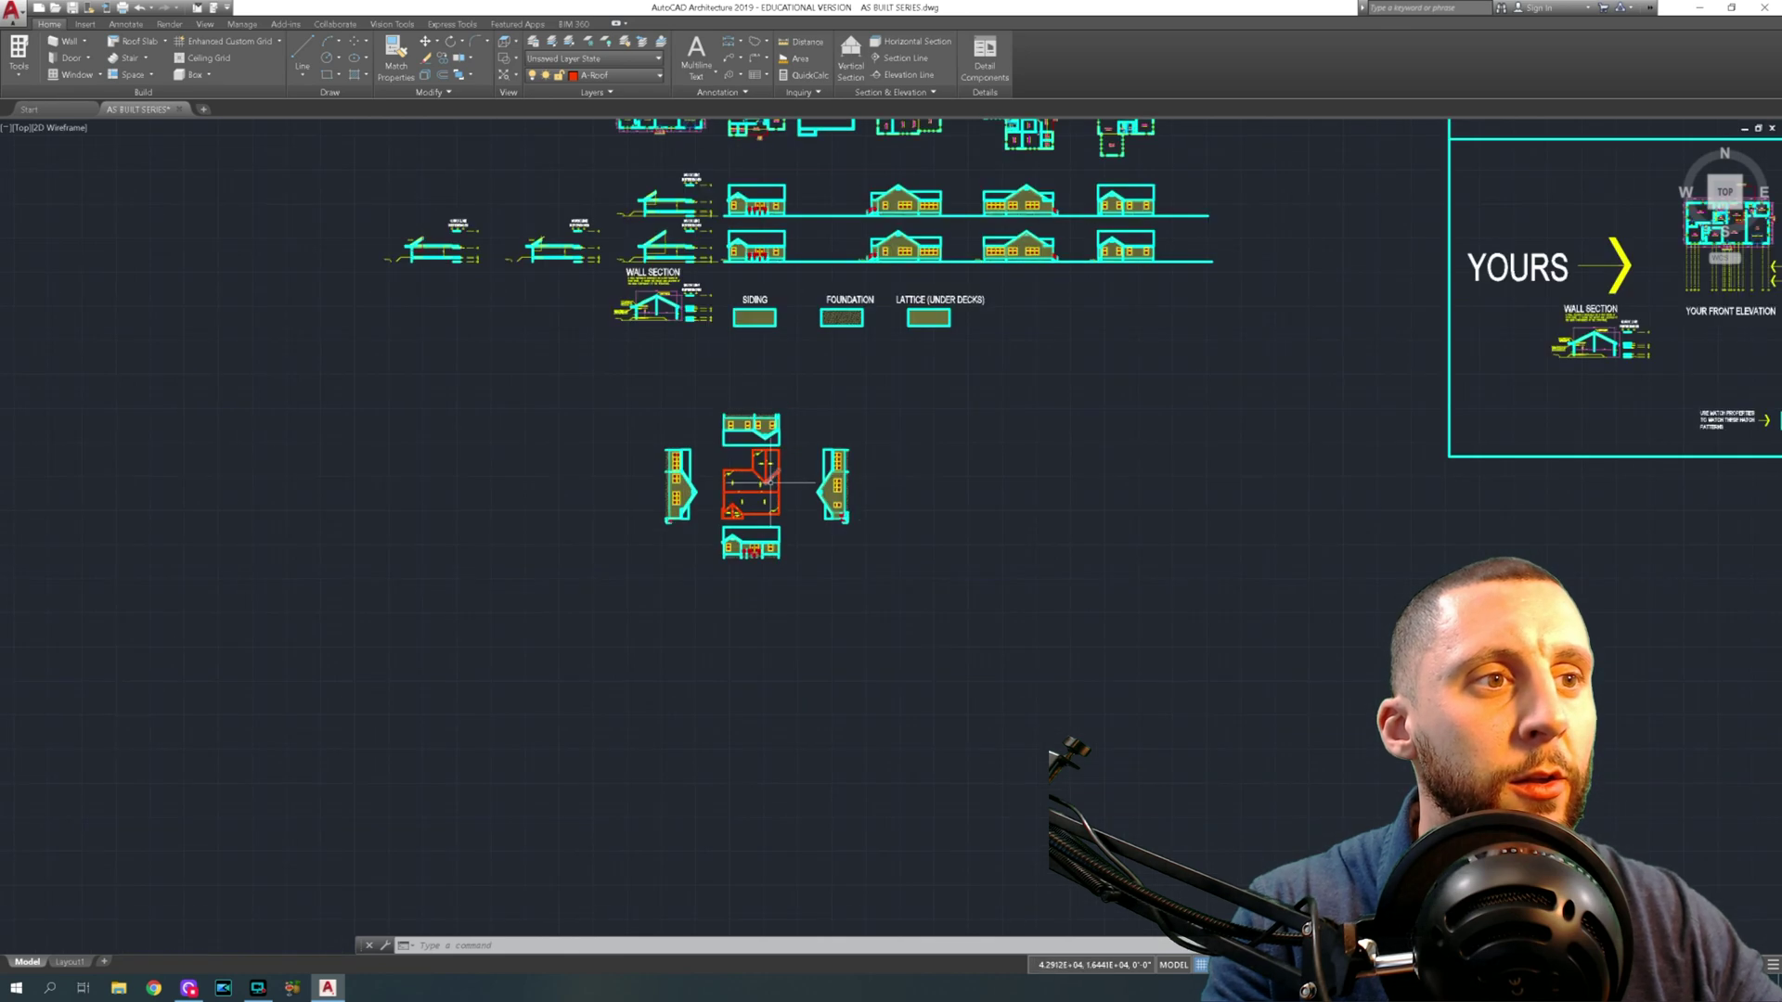
pyautogui.moveTo(766, 481); pyautogui.dragTo(427, 584, button='middle')
pyautogui.moveTo(515, 521); pyautogui.dragTo(541, 557, button='middle')
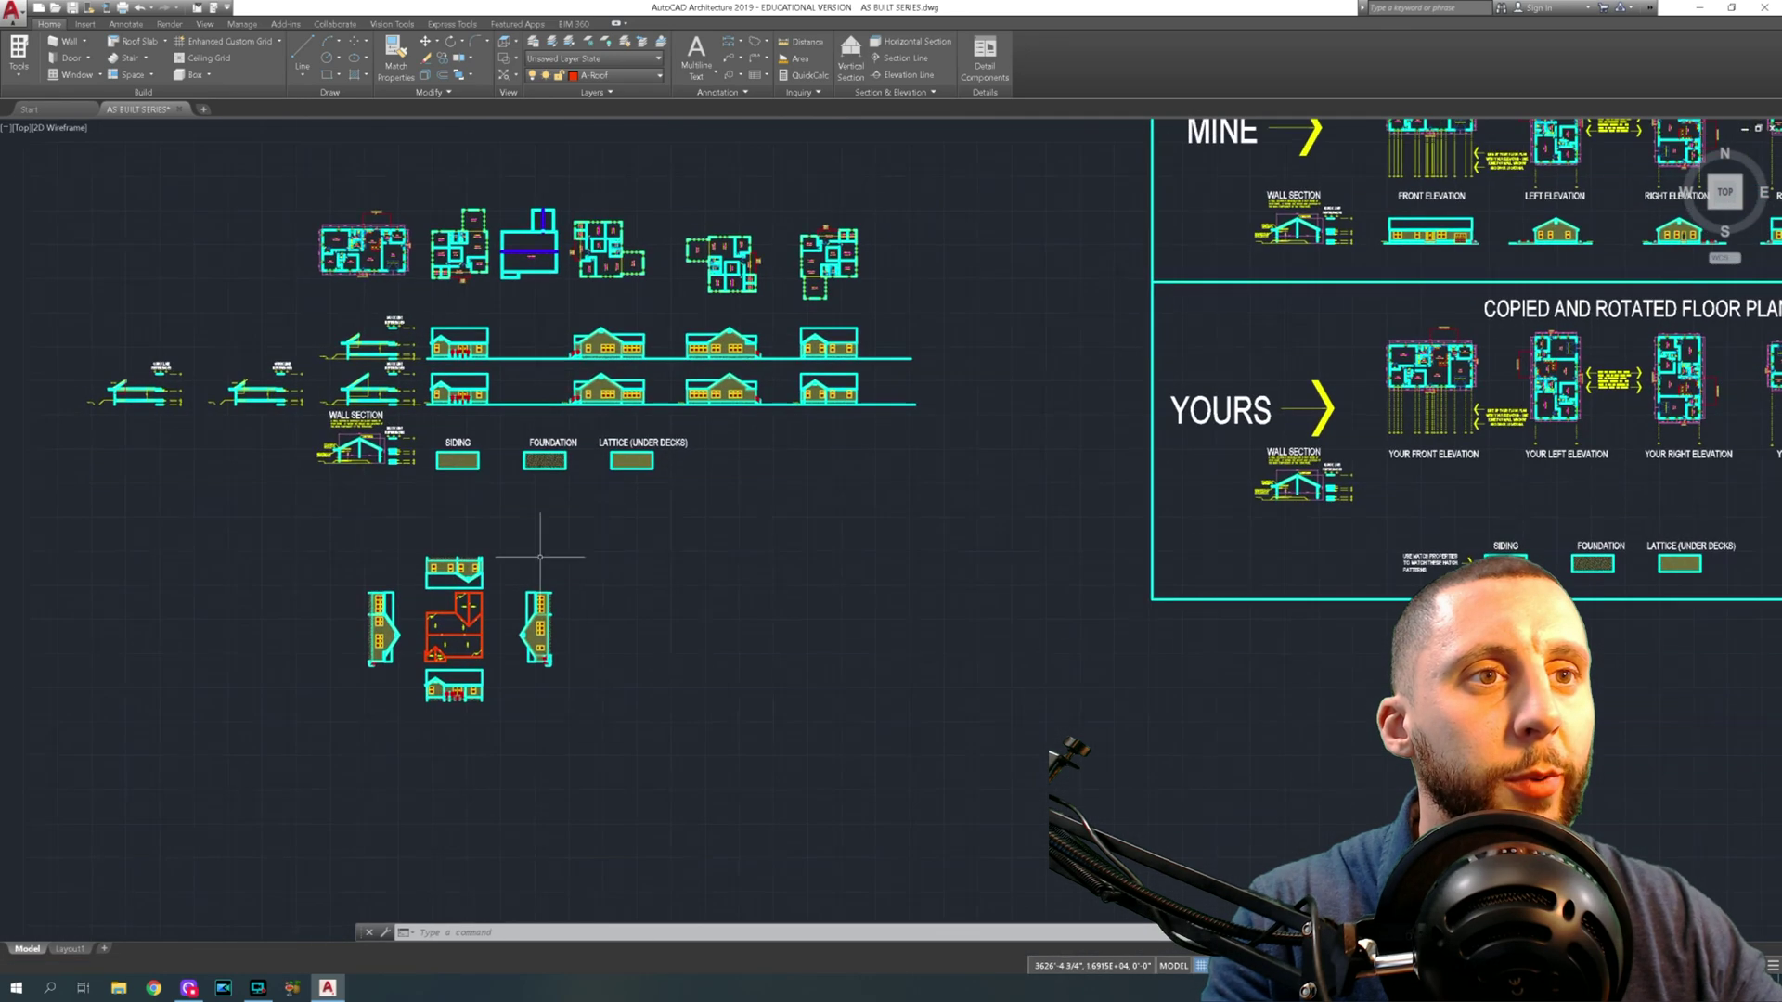
pyautogui.scroll(7, 422, 325)
pyautogui.click(455, 326)
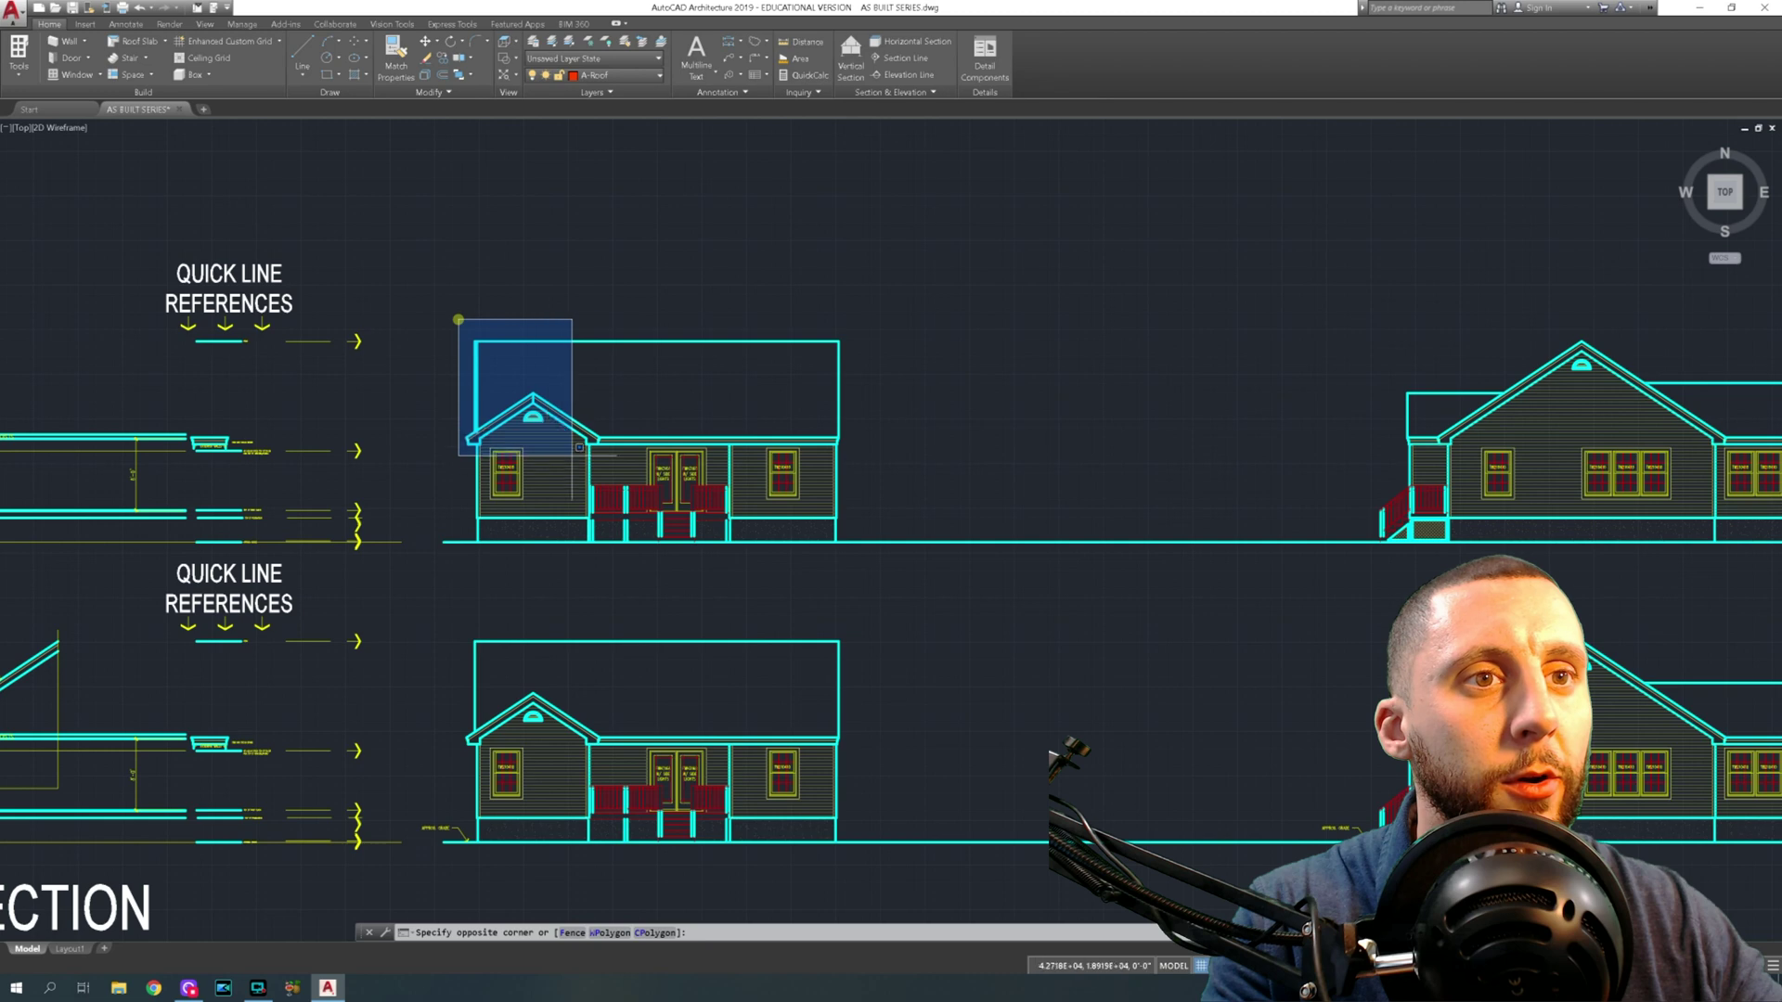
pyautogui.click(880, 572)
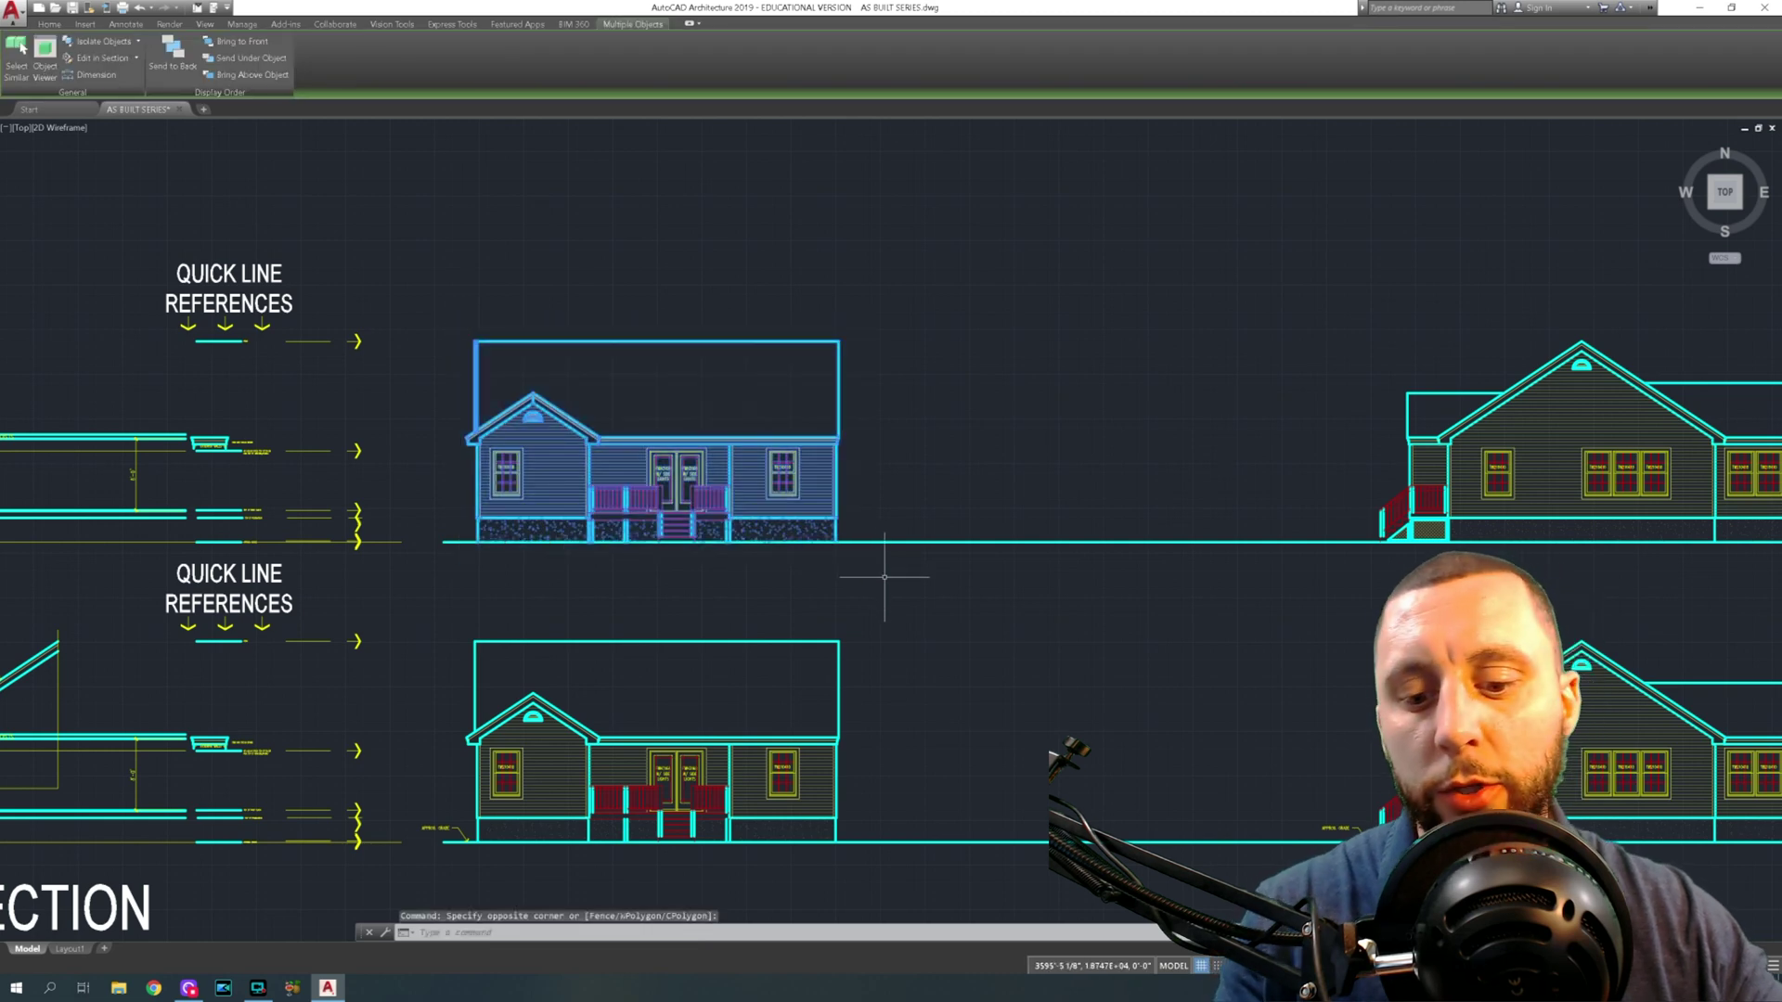
pyautogui.hotkey('ctrl', 'c')
pyautogui.scroll(-5, 799, 549)
pyautogui.moveTo(799, 548); pyautogui.dragTo(770, 478, button='middle')
pyautogui.hotkey('ctrl', 'v')
pyautogui.scroll(8, 770, 483)
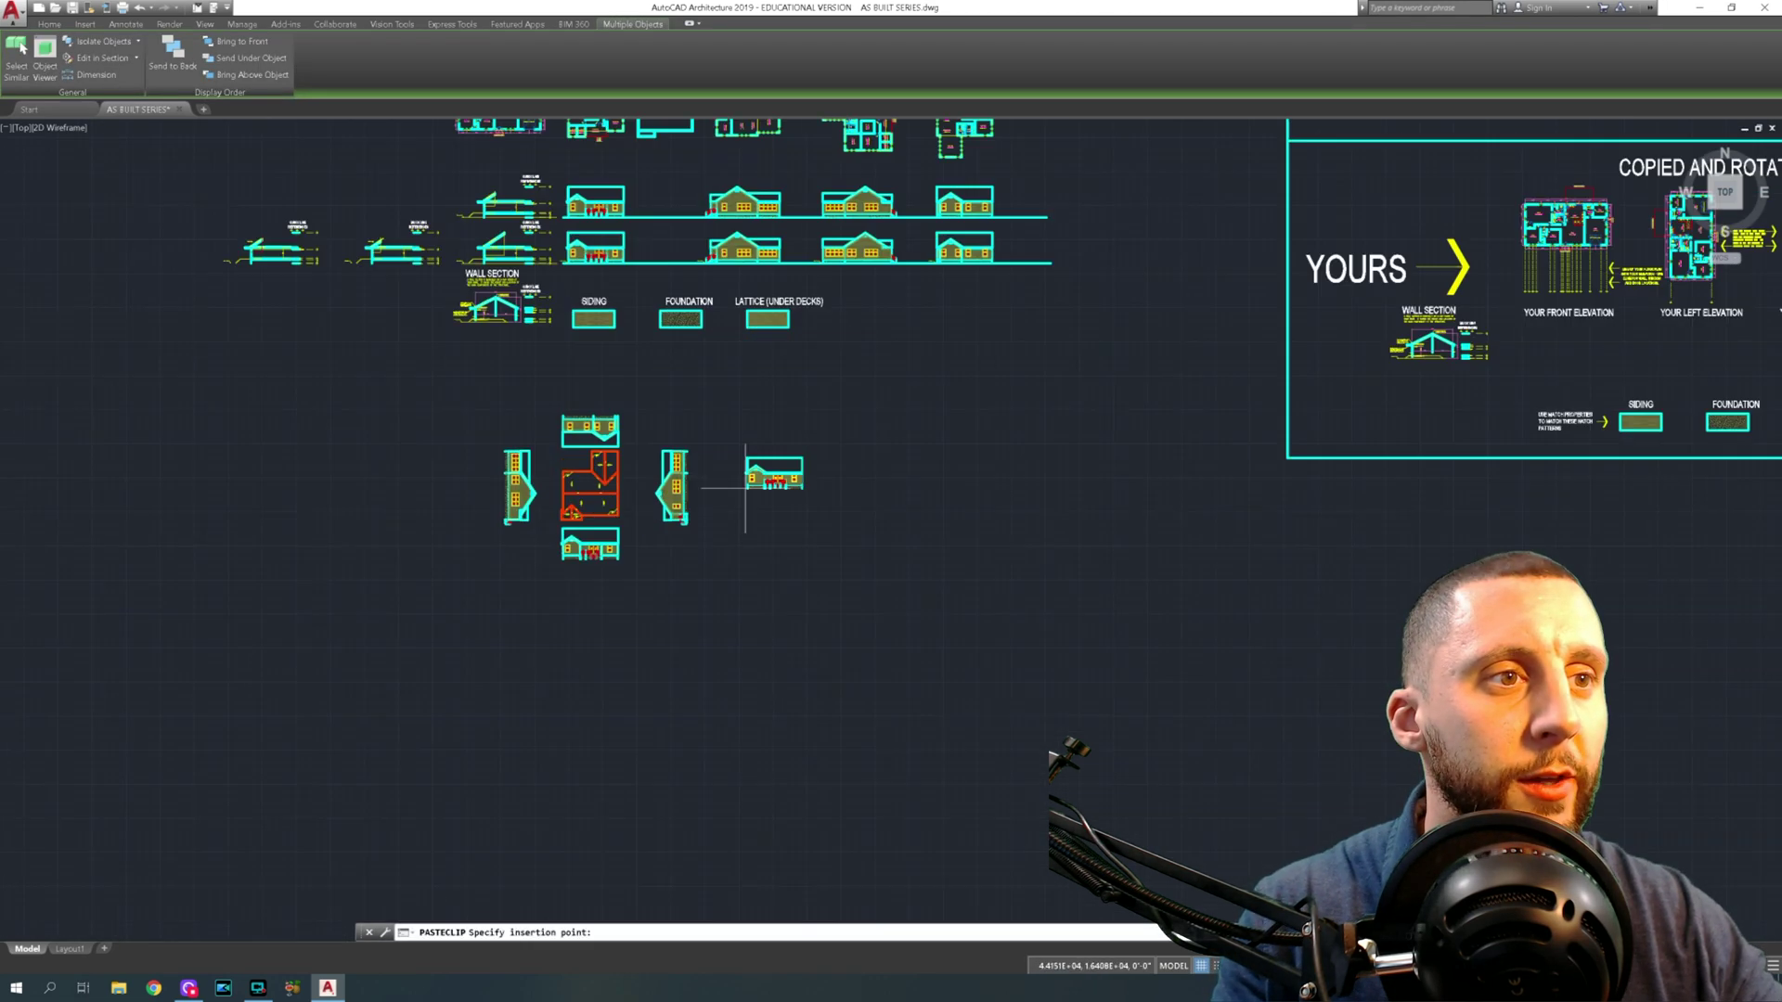
pyautogui.click(956, 723)
# Copy a side elevation, paste it near the front copy, and select the pasted copy
pyautogui.scroll(-6, 917, 596)
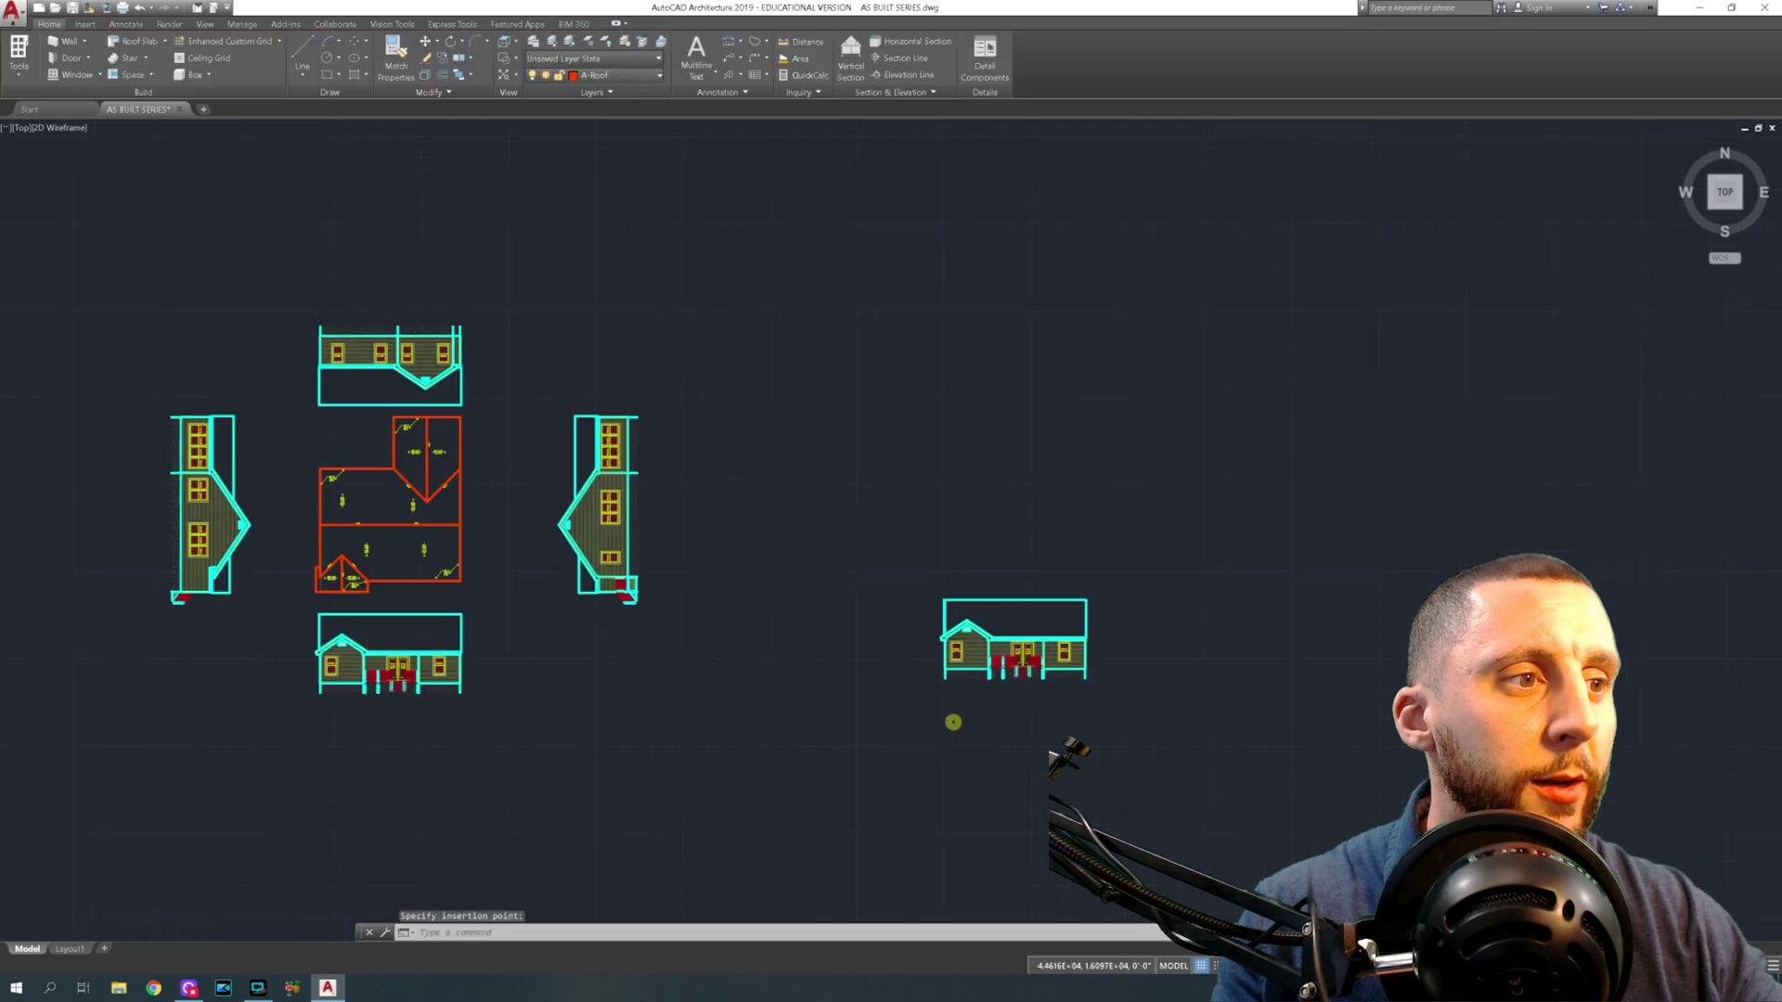
pyautogui.moveTo(906, 541); pyautogui.dragTo(817, 643, button='middle')
pyautogui.scroll(6, 728, 358)
pyautogui.click(657, 346)
pyautogui.click(1271, 649)
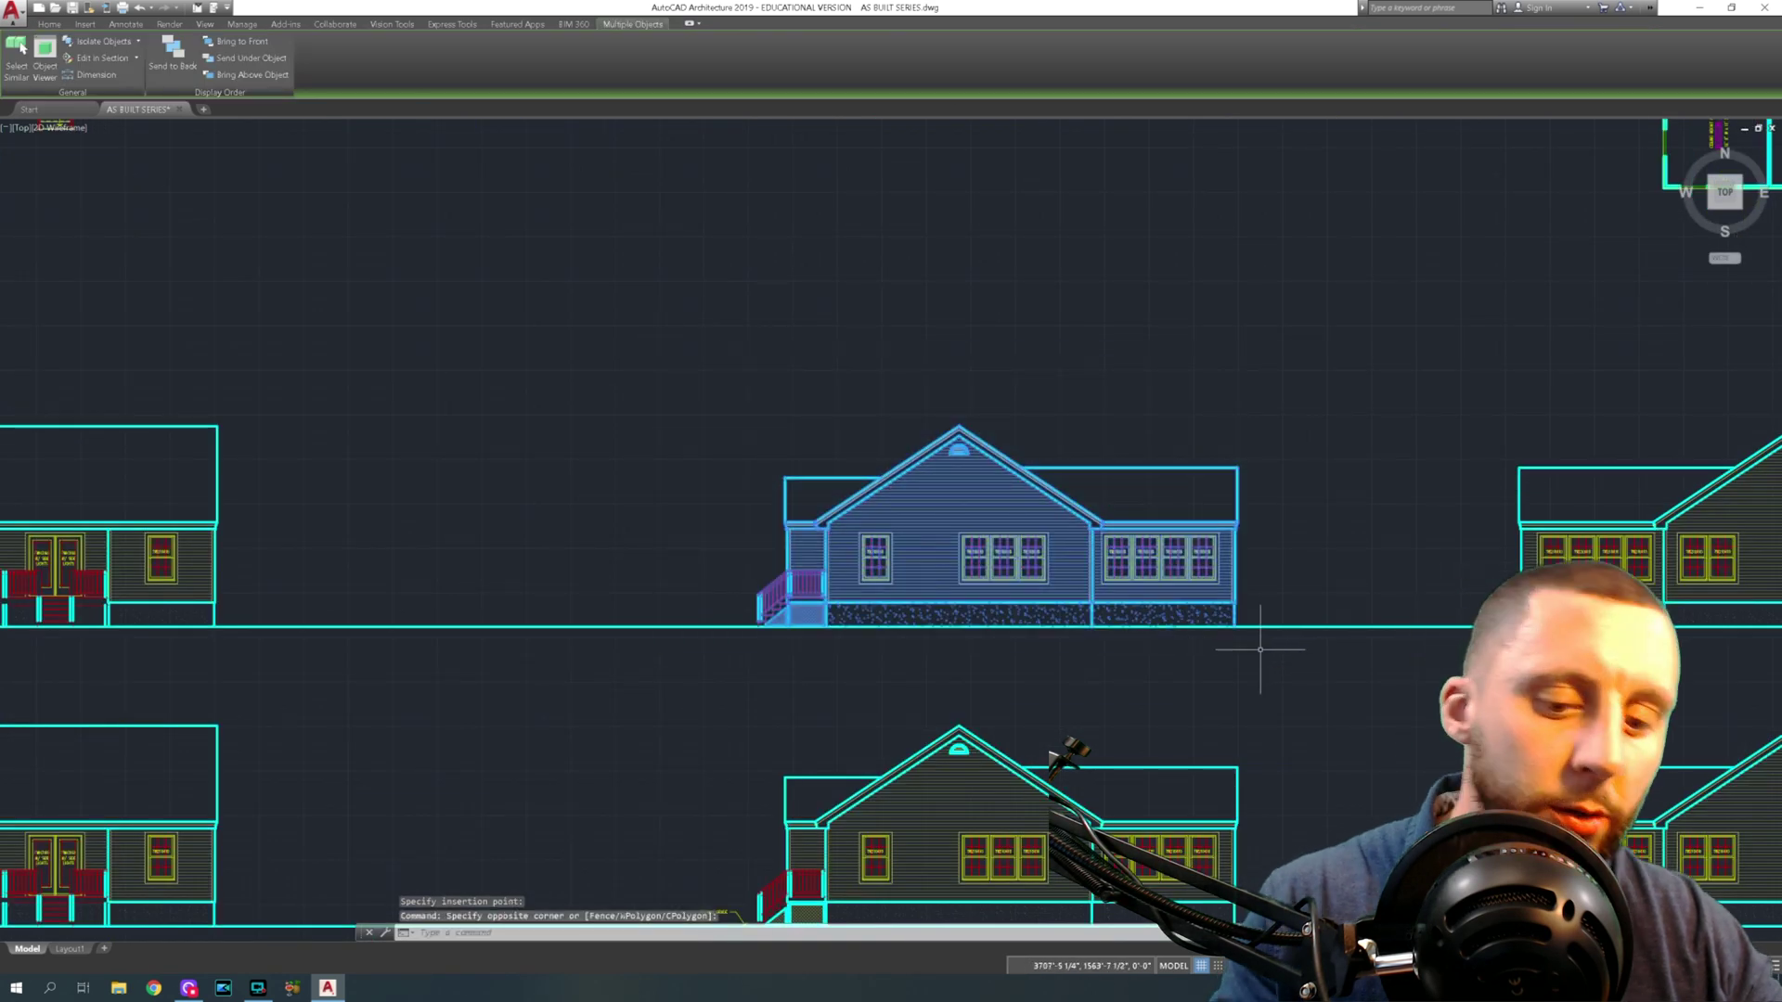
pyautogui.hotkey('ctrl', 'c')
pyautogui.hotkey('ctrl', 'v')
pyautogui.scroll(-6, 1206, 567)
pyautogui.scroll(6, 808, 444)
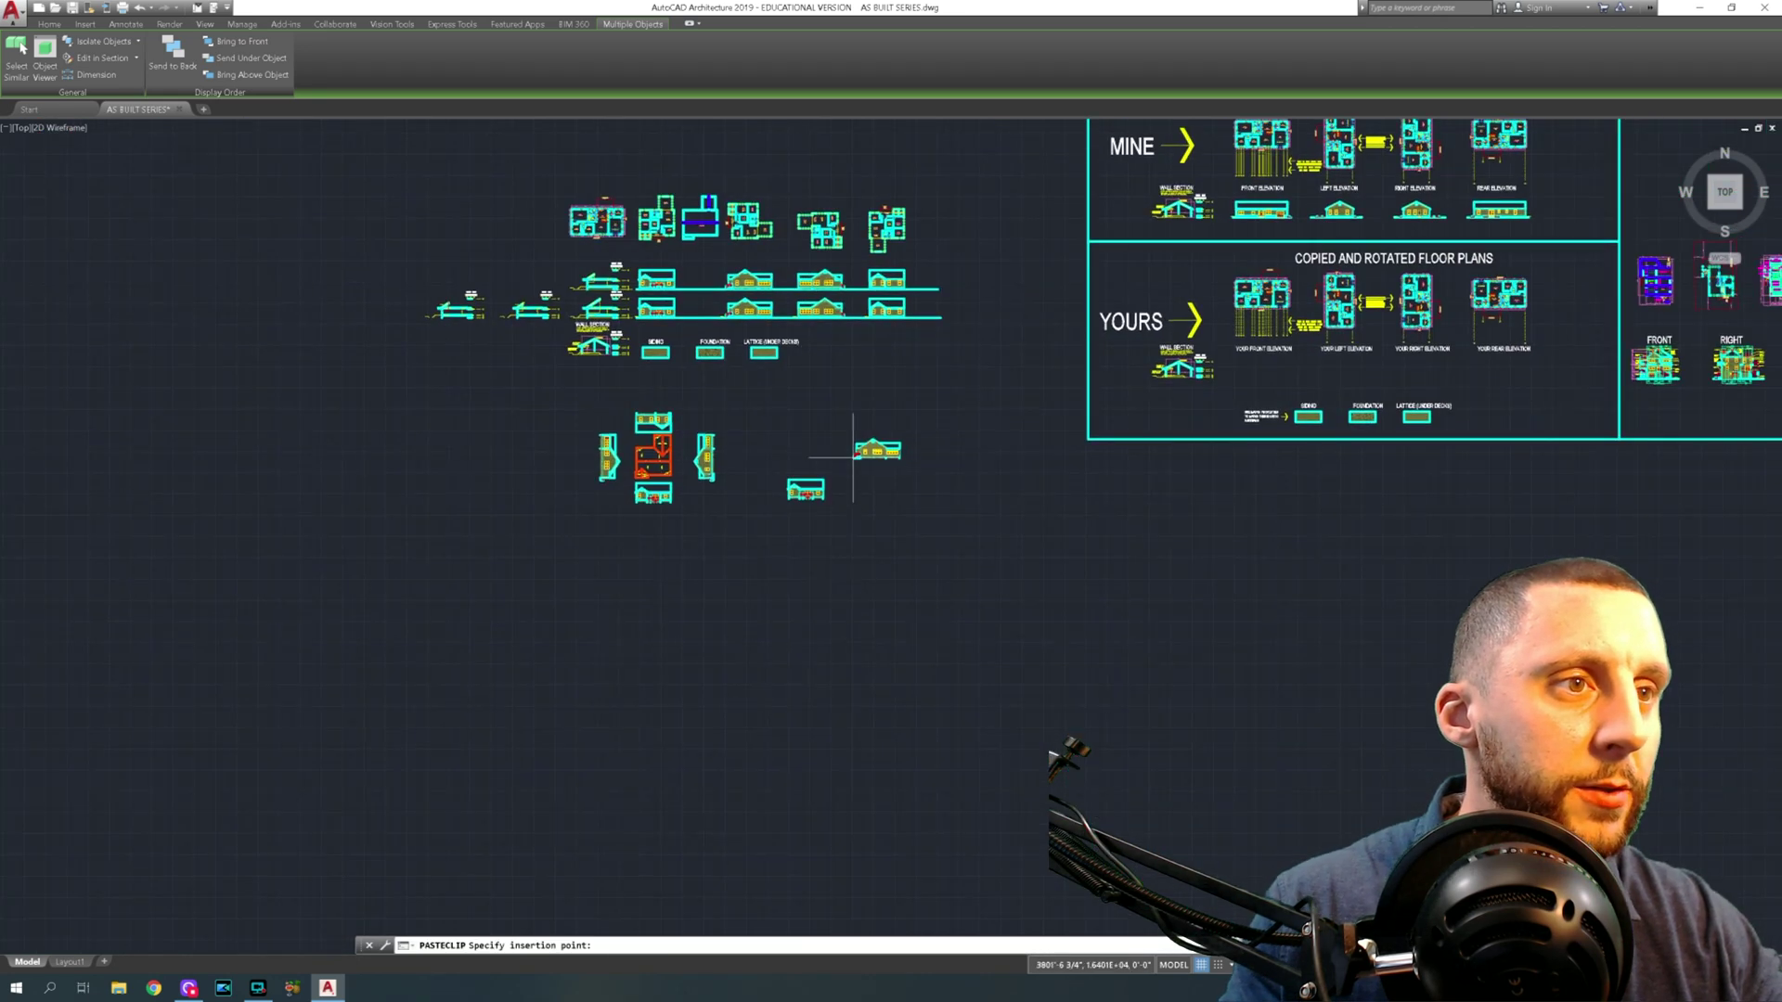
pyautogui.click(807, 443)
pyautogui.click(761, 335)
pyautogui.click(1047, 492)
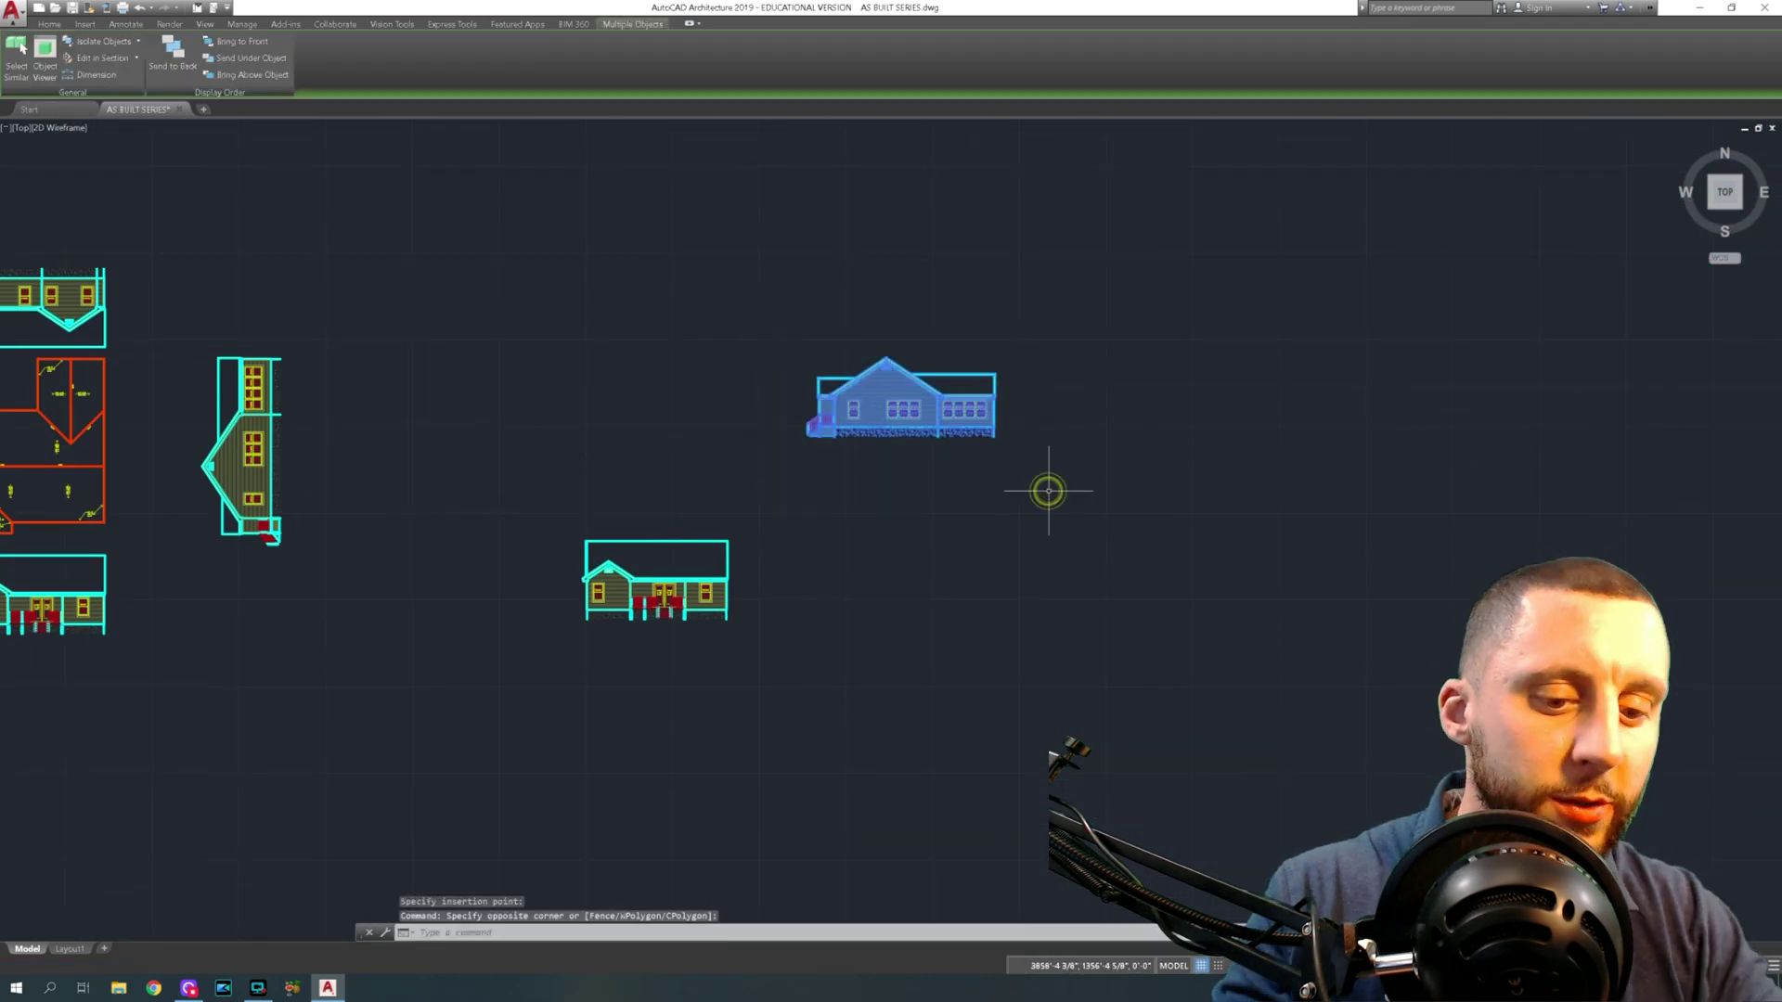
# Rotate the pasted side elevation 270° so it stands upright
pyautogui.write('rot')
pyautogui.press('Return')
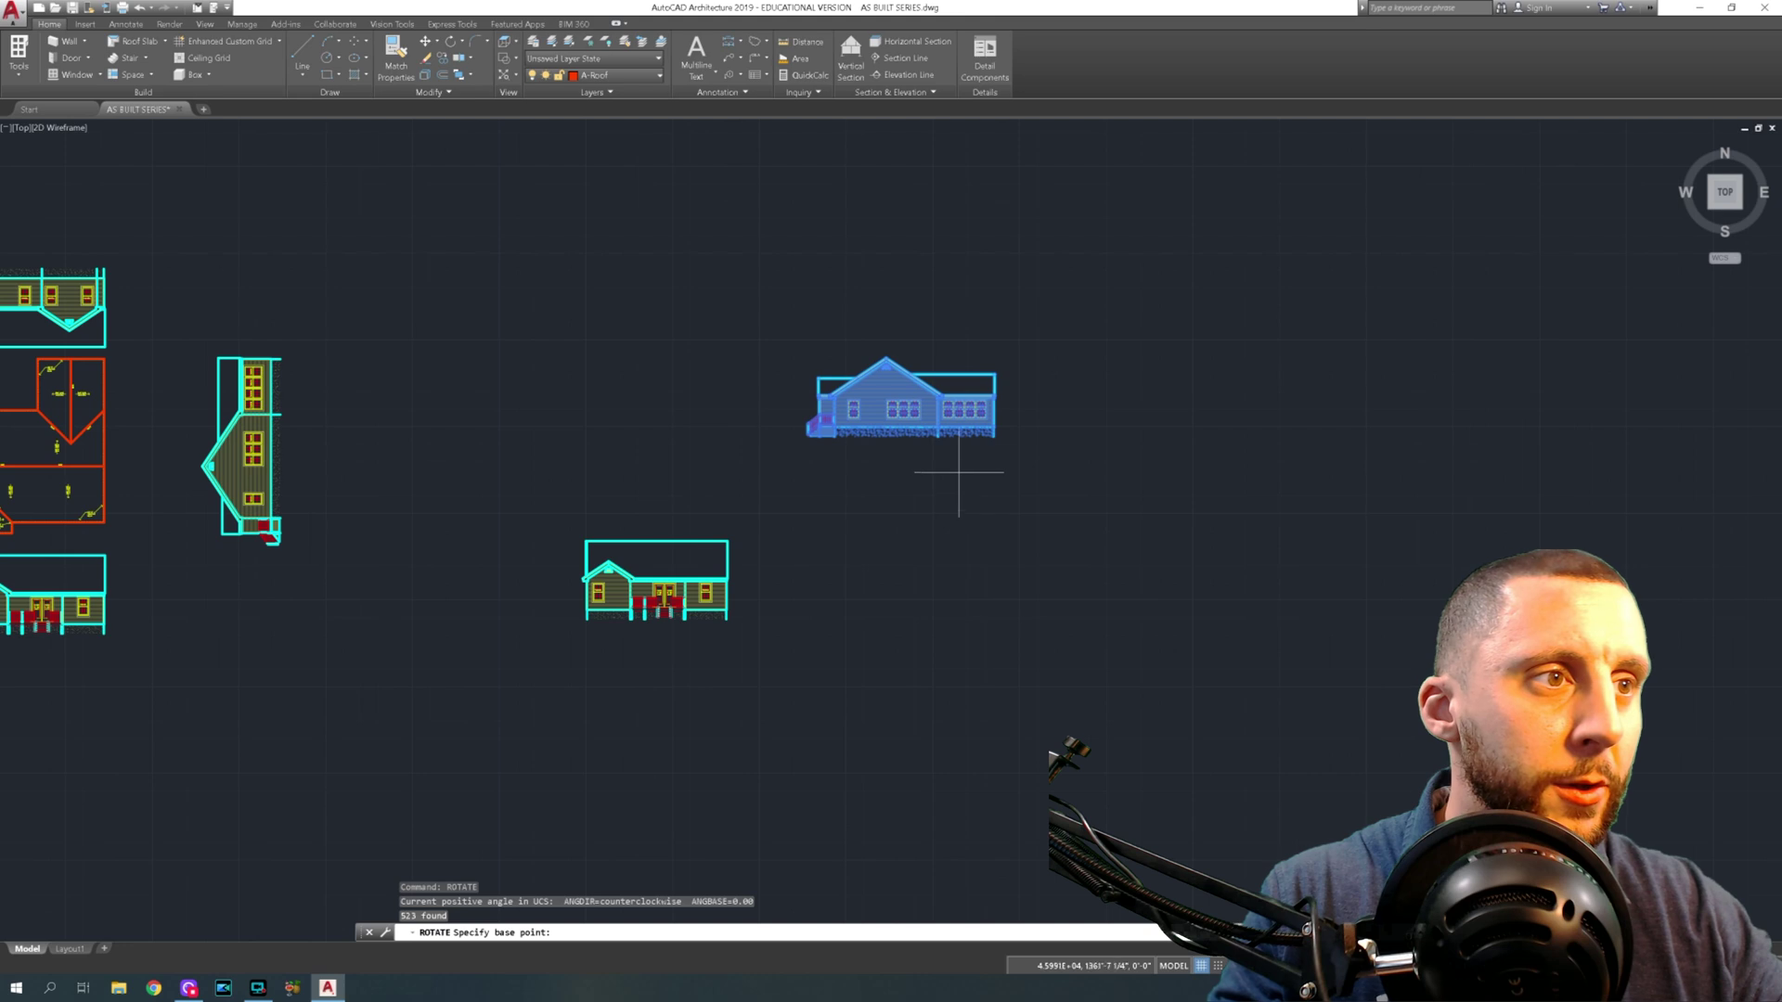
pyautogui.click(919, 459)
pyautogui.click(918, 340)
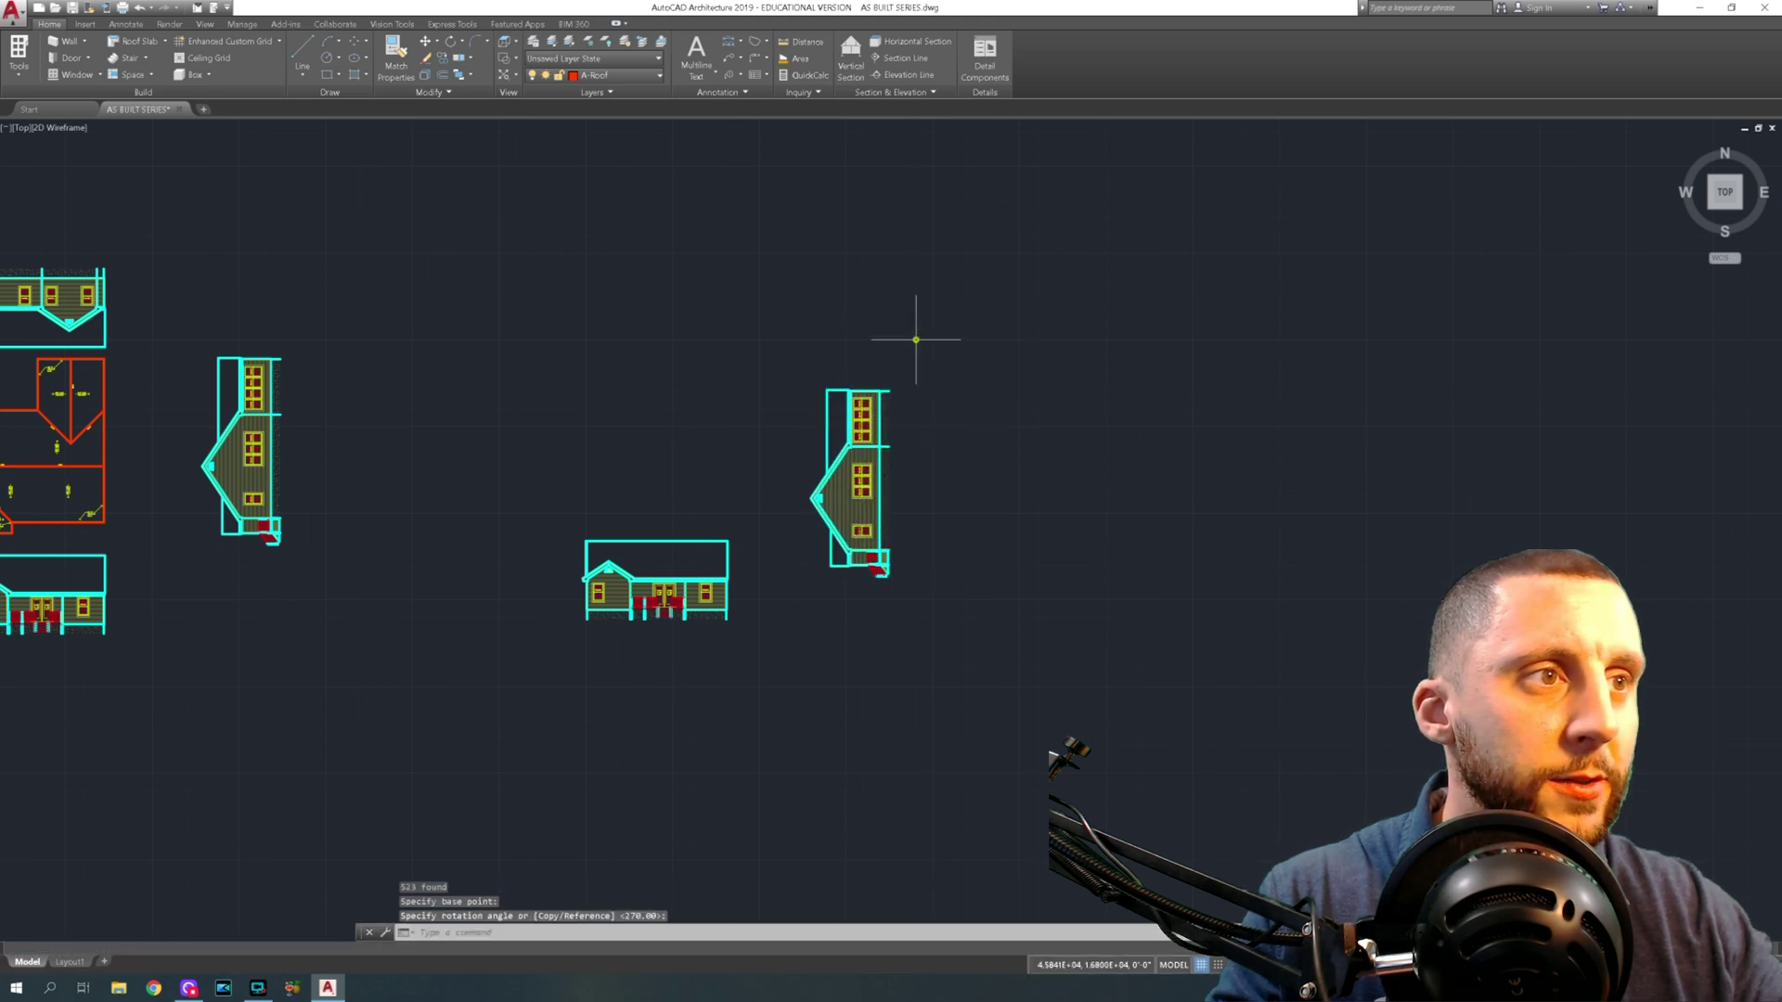
# Move the upright side elevation up, above-right of the copied front elevation
pyautogui.click(770, 355)
pyautogui.click(964, 601)
pyautogui.write('m')
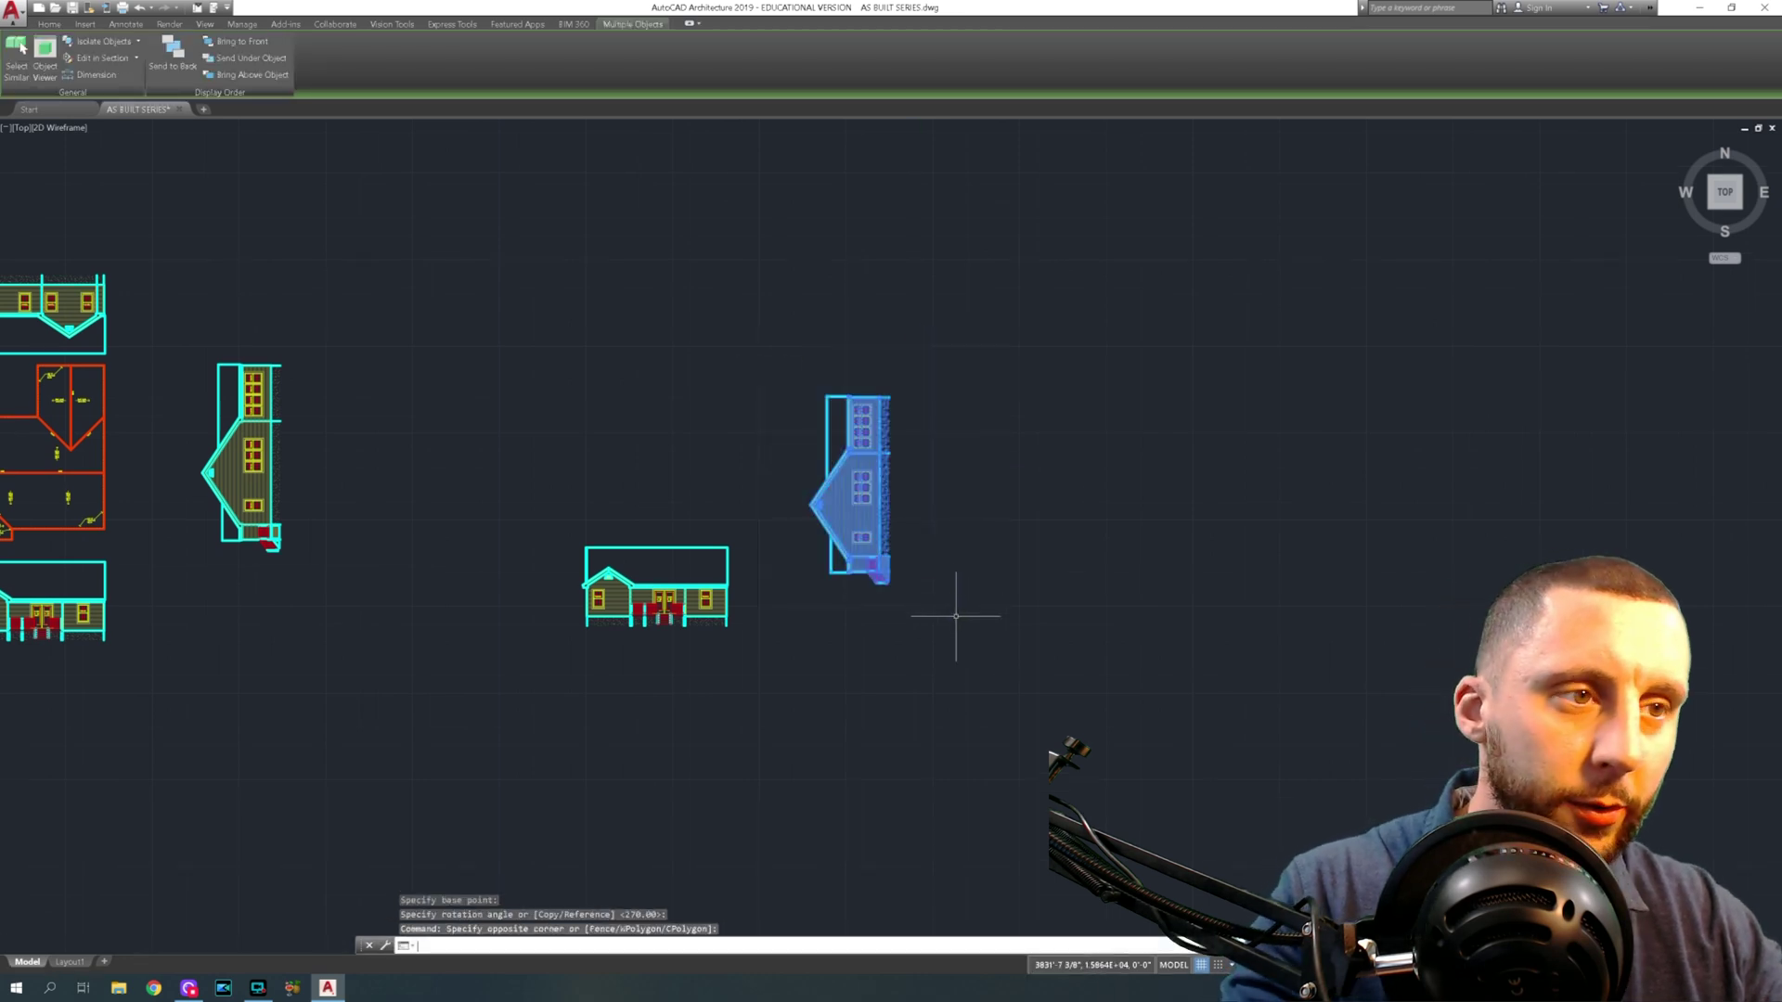
pyautogui.press('Return')
pyautogui.click(963, 657)
pyautogui.click(961, 573)
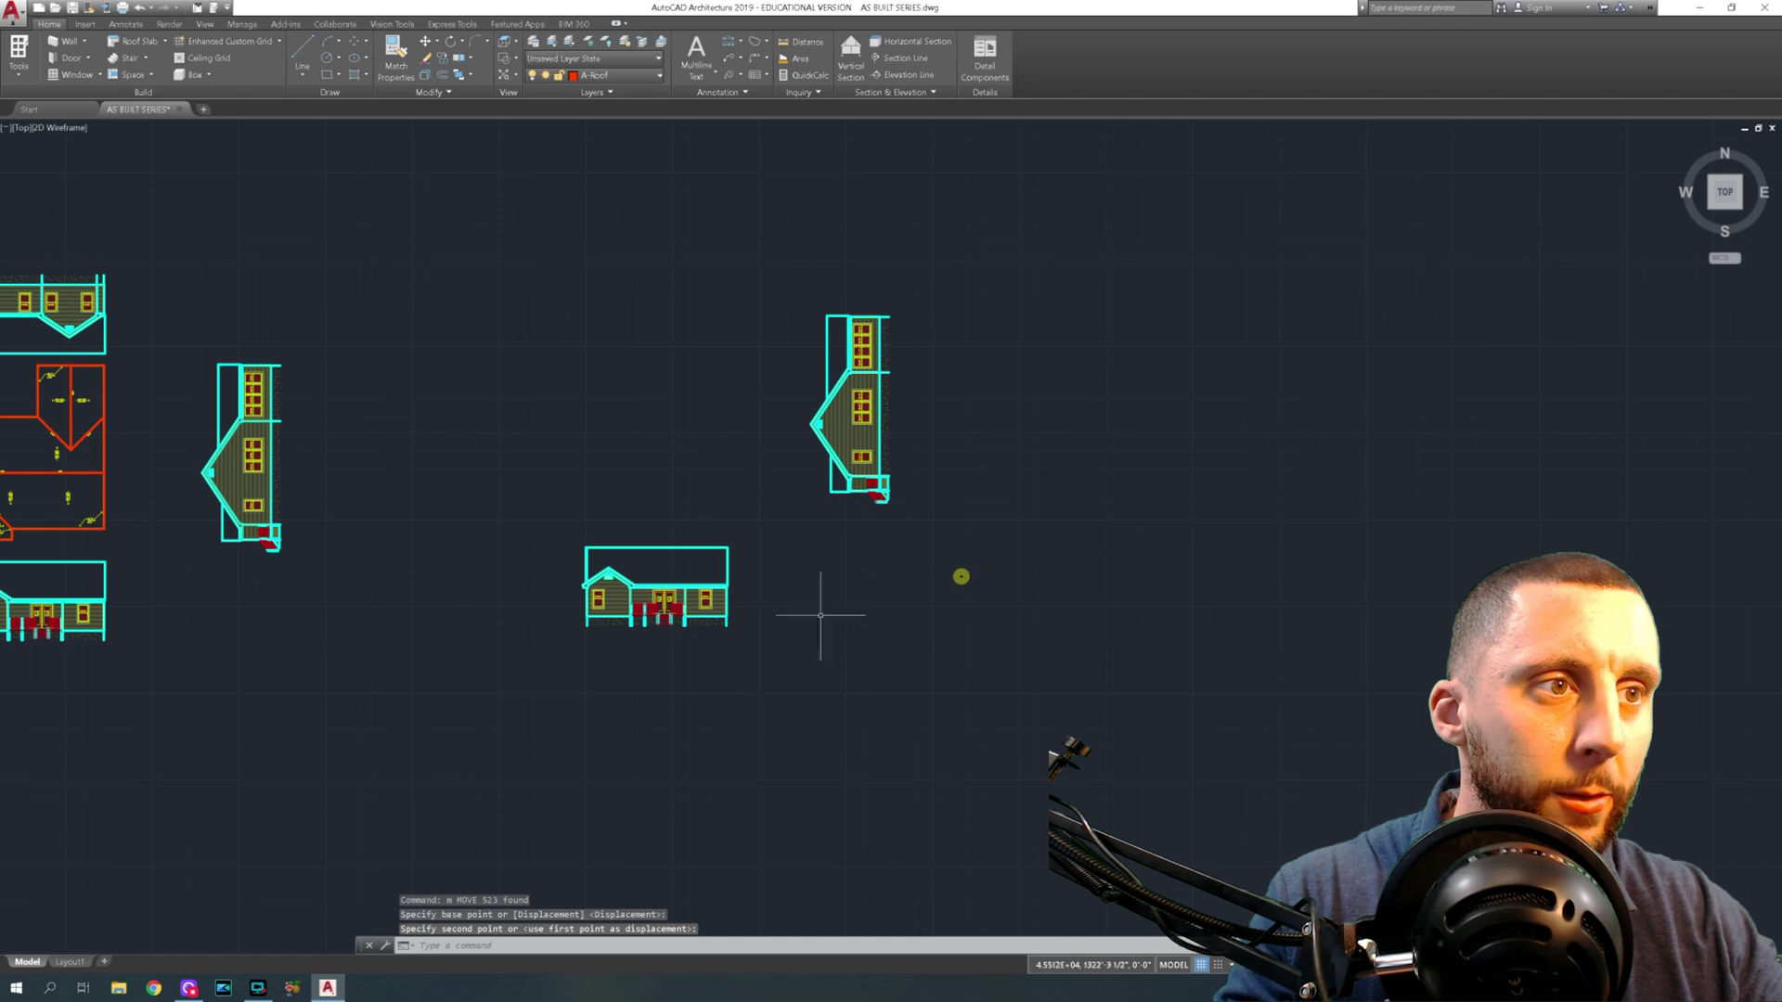
pyautogui.click(706, 547)
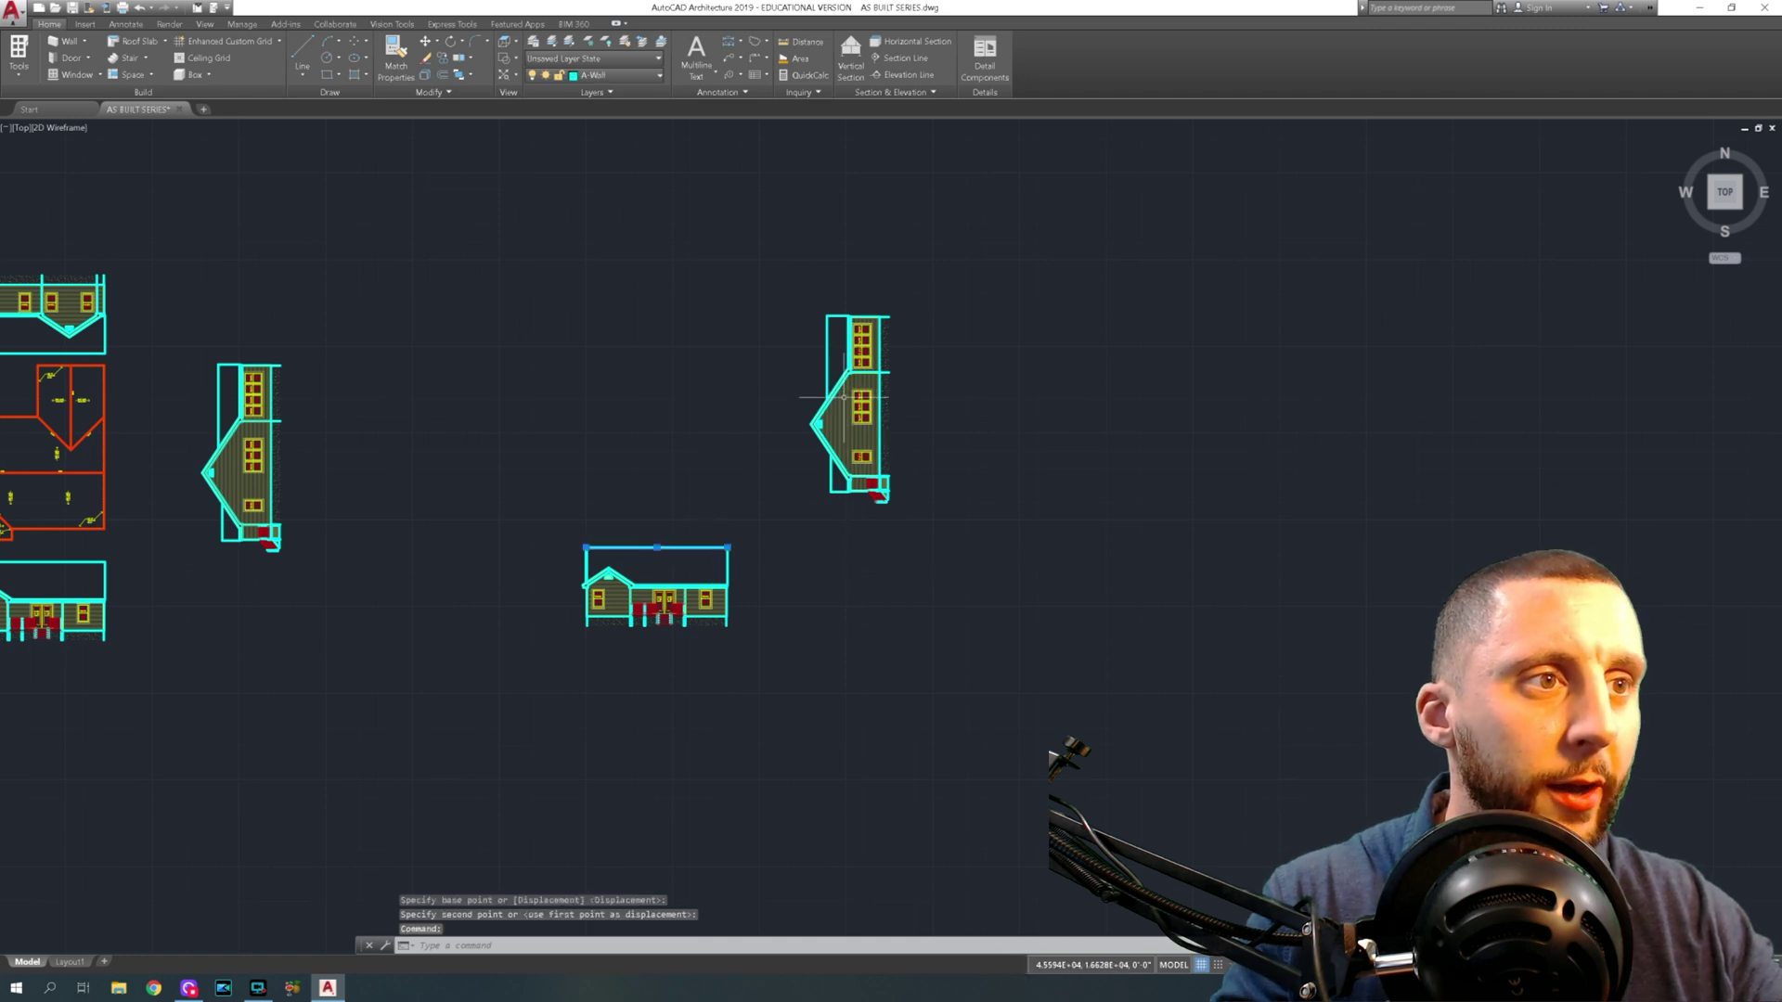
pyautogui.press('Escape')
# Copy the third top-row elevation and paste it beside the other elevations
pyautogui.scroll(-4, 788, 511)
pyautogui.moveTo(788, 510); pyautogui.dragTo(831, 551, button='middle')
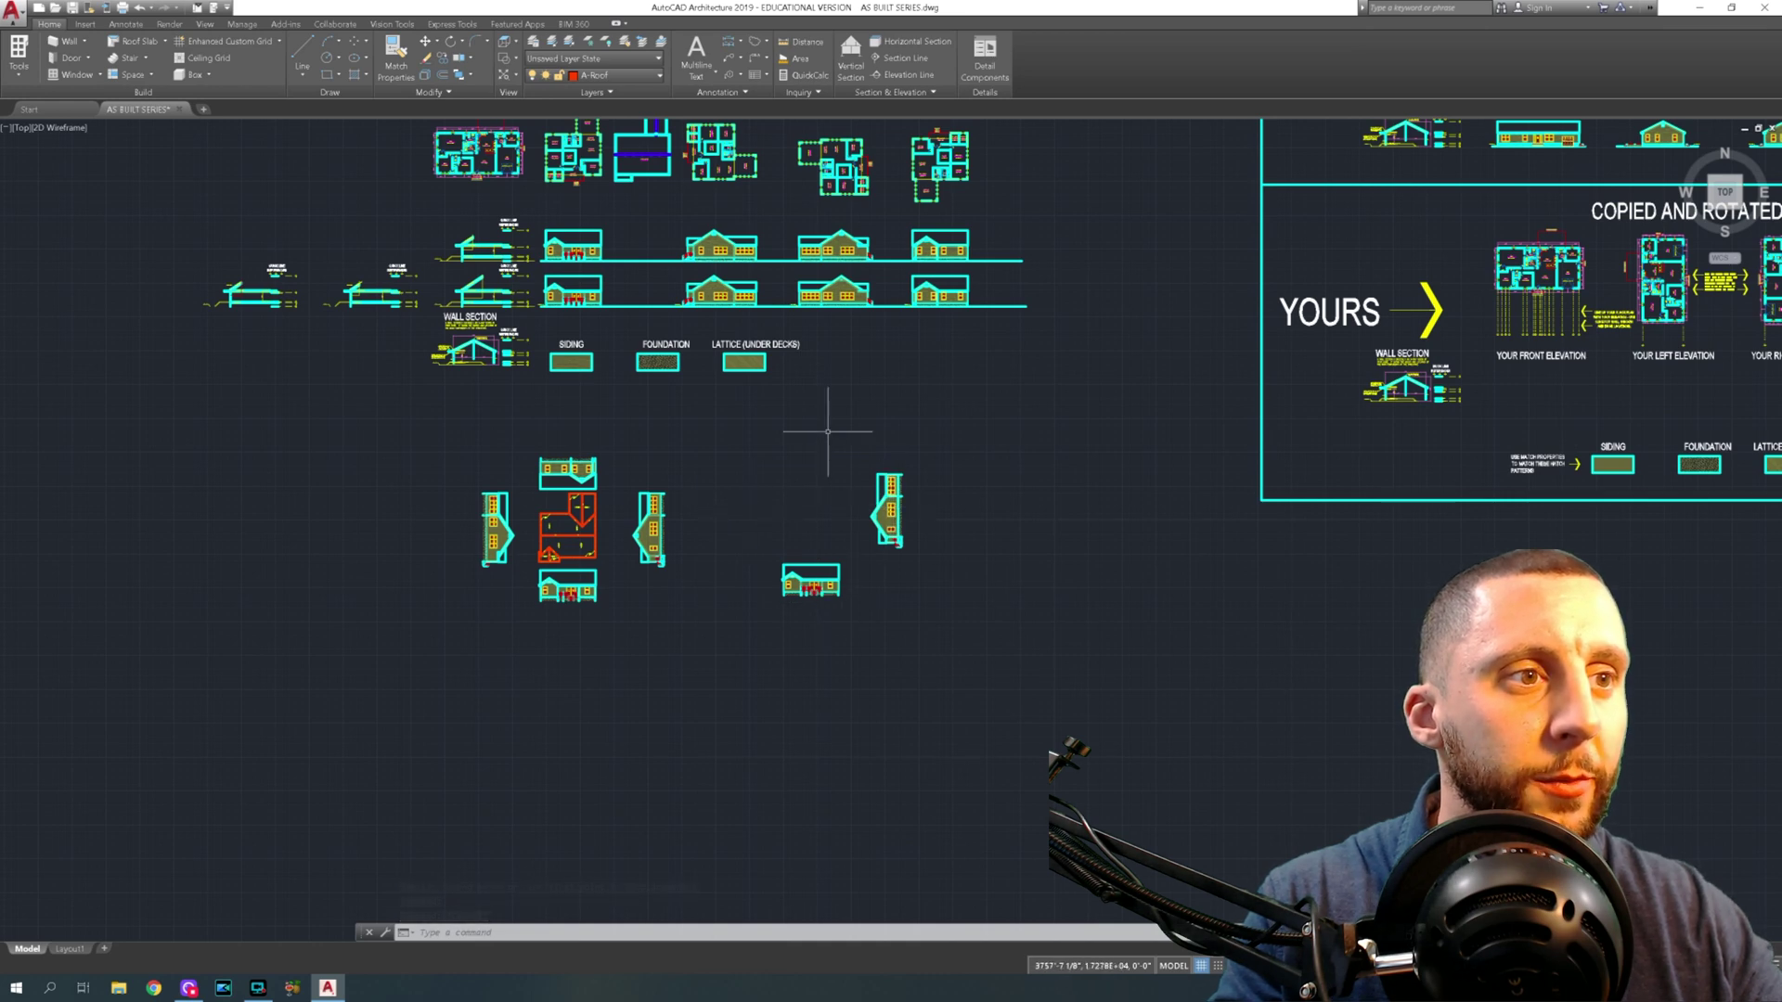
pyautogui.moveTo(789, 331); pyautogui.dragTo(785, 400, button='middle')
pyautogui.scroll(4, 785, 287)
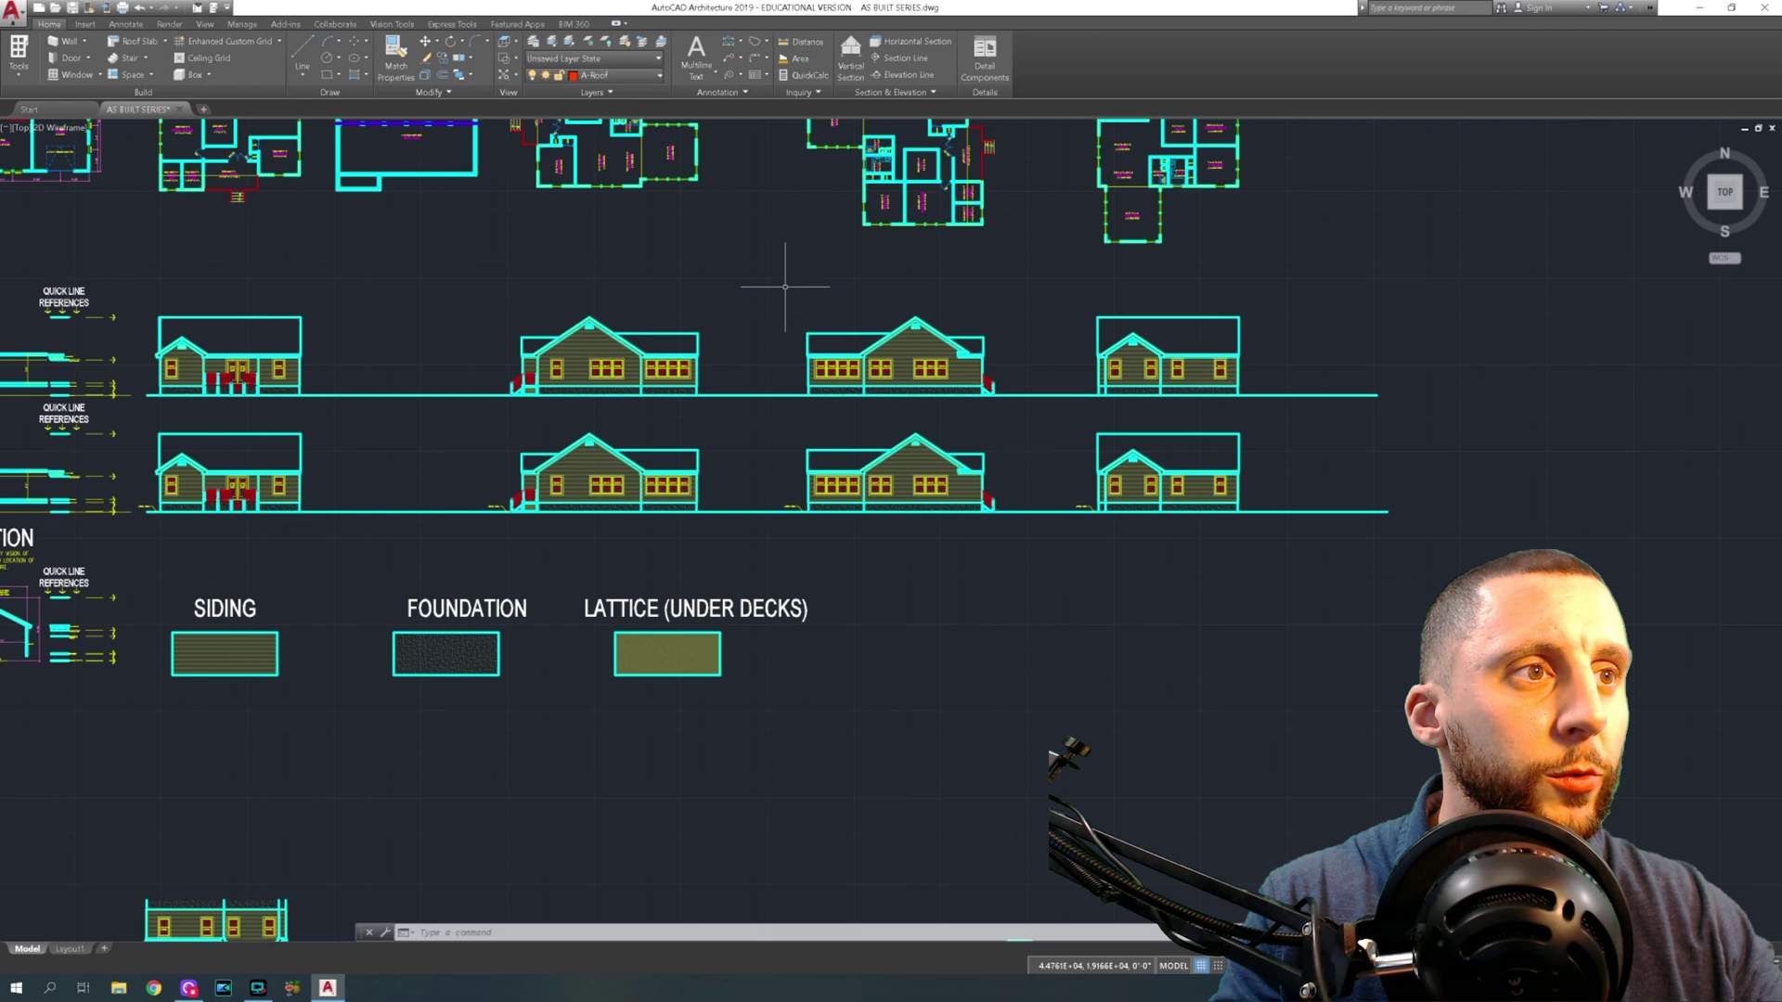
pyautogui.click(1030, 408)
pyautogui.hotkey('ctrl', 'c')
pyautogui.hotkey('ctrl', 'v')
pyautogui.scroll(-5, 1030, 399)
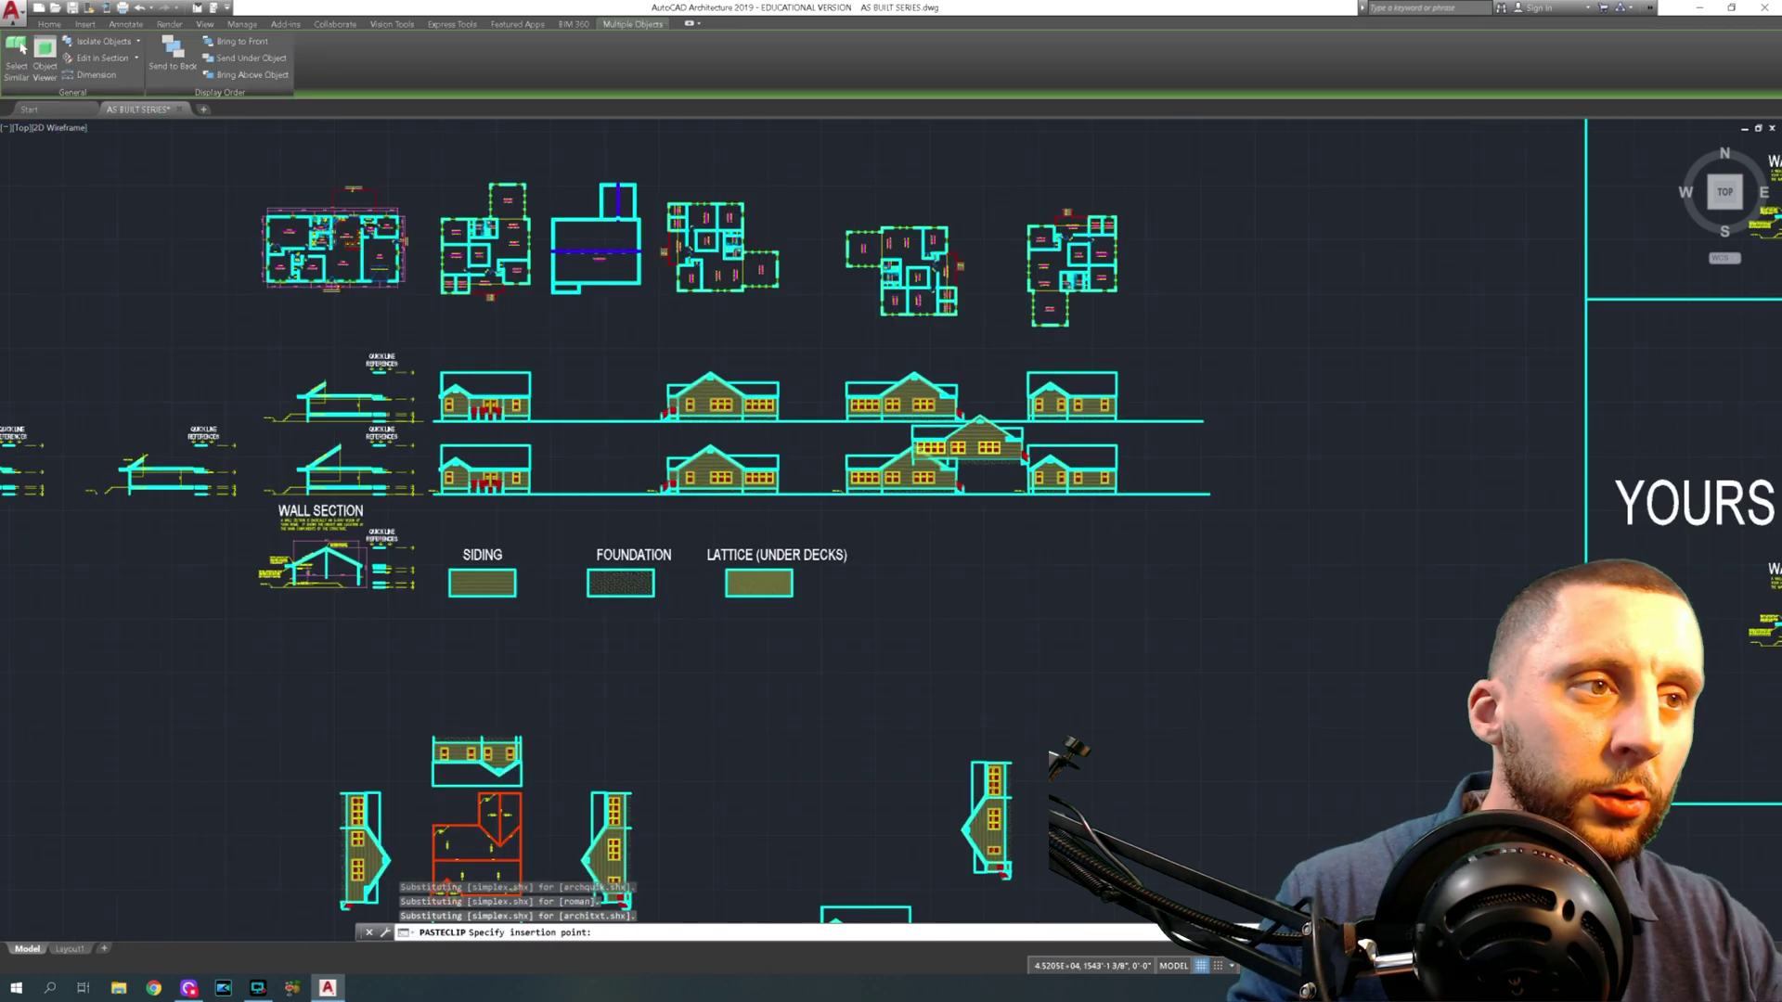
pyautogui.scroll(4, 793, 530)
pyautogui.click(729, 516)
# Rotate the pasted elevation 90° with ROTATE so it stands upright
pyautogui.click(696, 401)
pyautogui.click(933, 557)
pyautogui.write('rot')
pyautogui.press('Return')
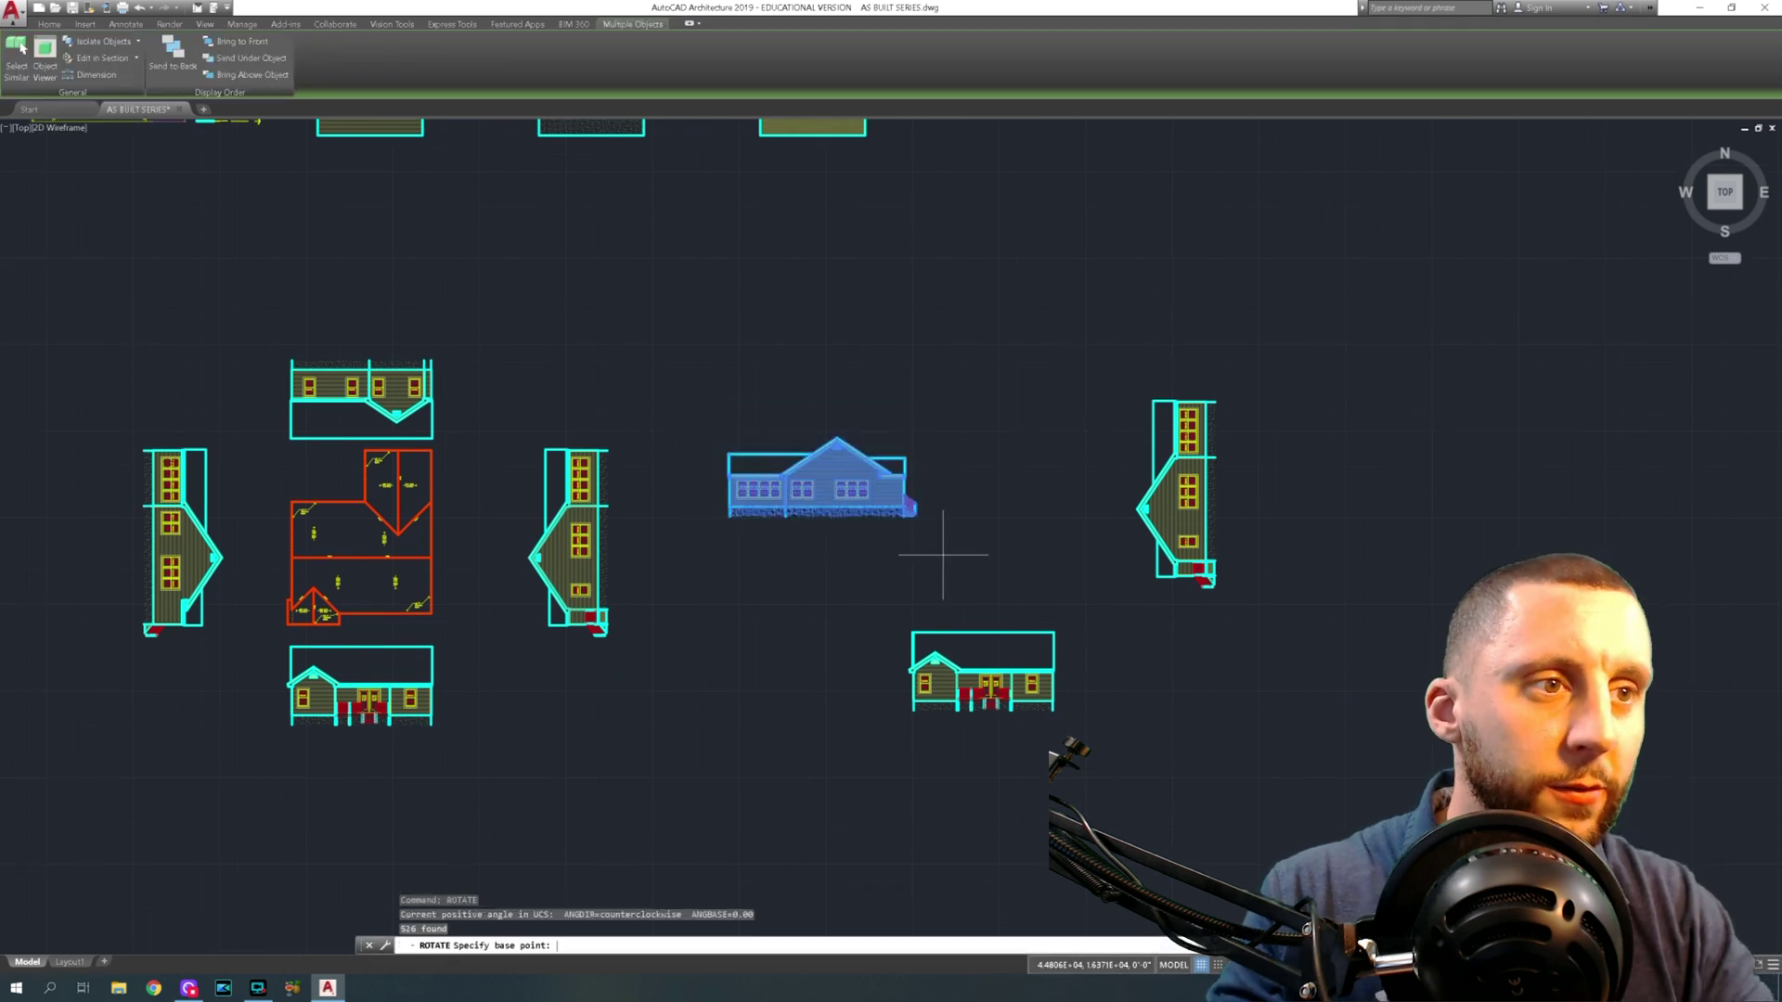
pyautogui.click(849, 545)
pyautogui.click(848, 570)
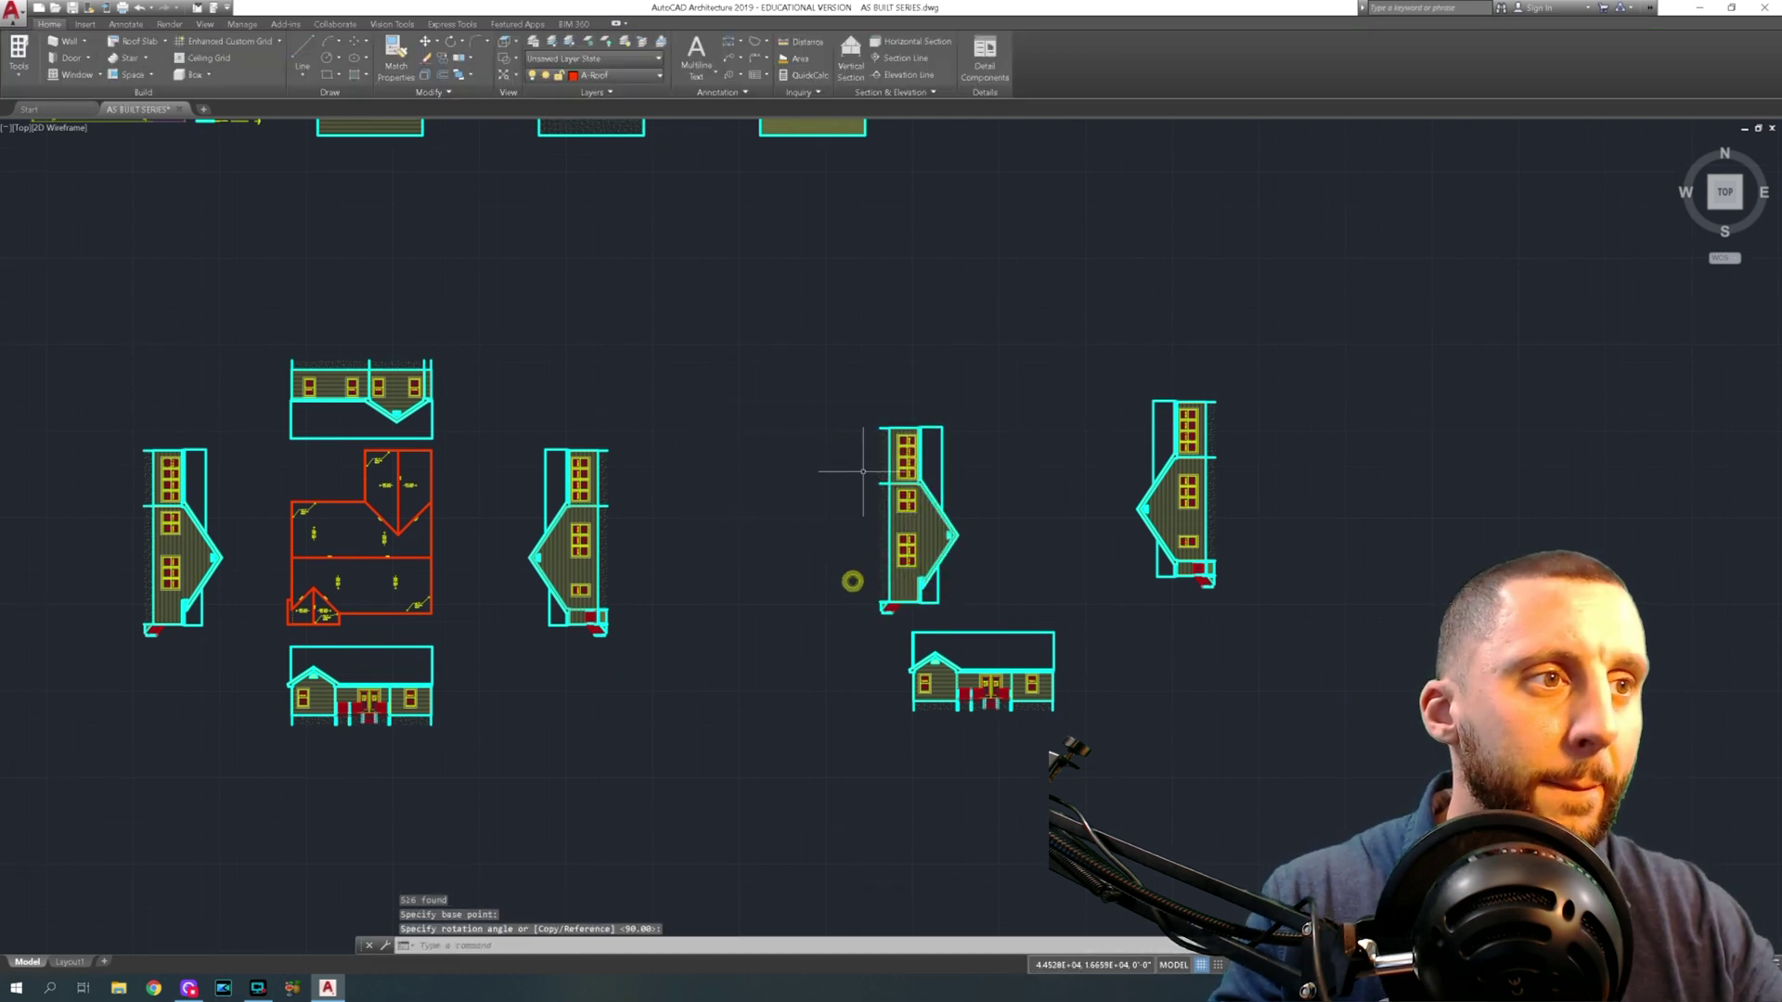
# Move the upright copy left, next to the first upright side elevation
pyautogui.click(831, 386)
pyautogui.click(1000, 622)
pyautogui.write('m')
pyautogui.press('Return')
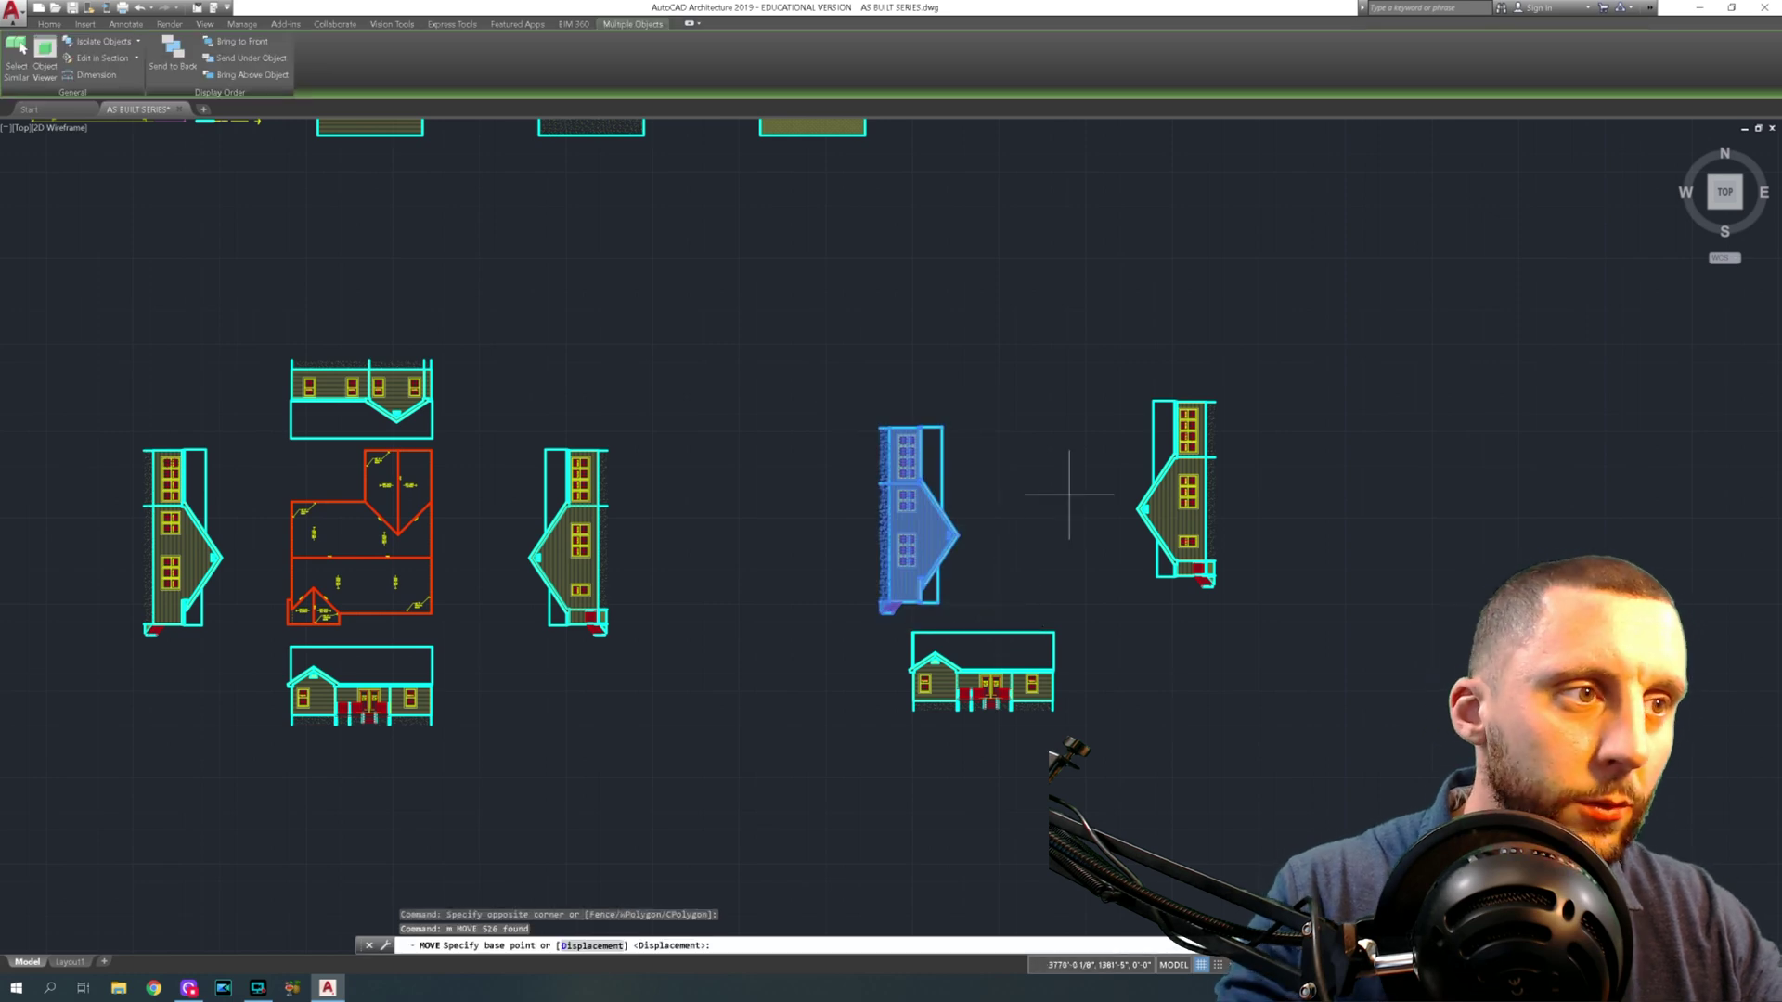
pyautogui.click(1067, 492)
pyautogui.click(954, 490)
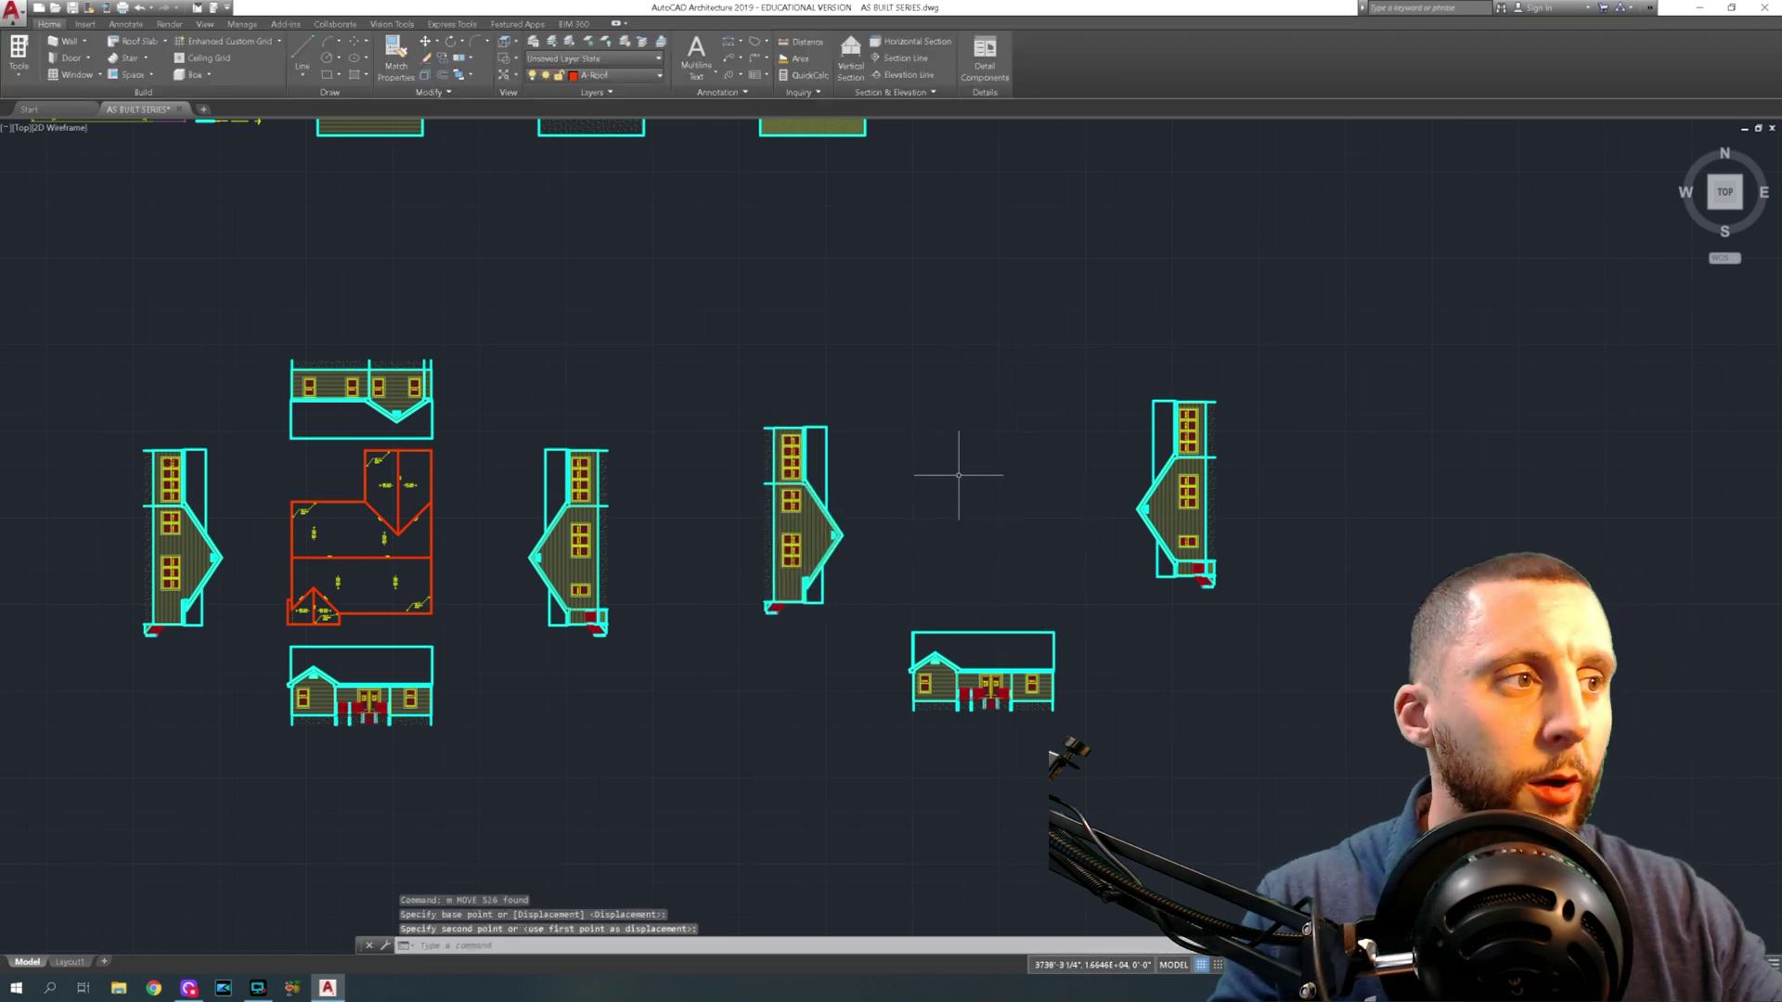
pyautogui.scroll(-4, 1053, 445)
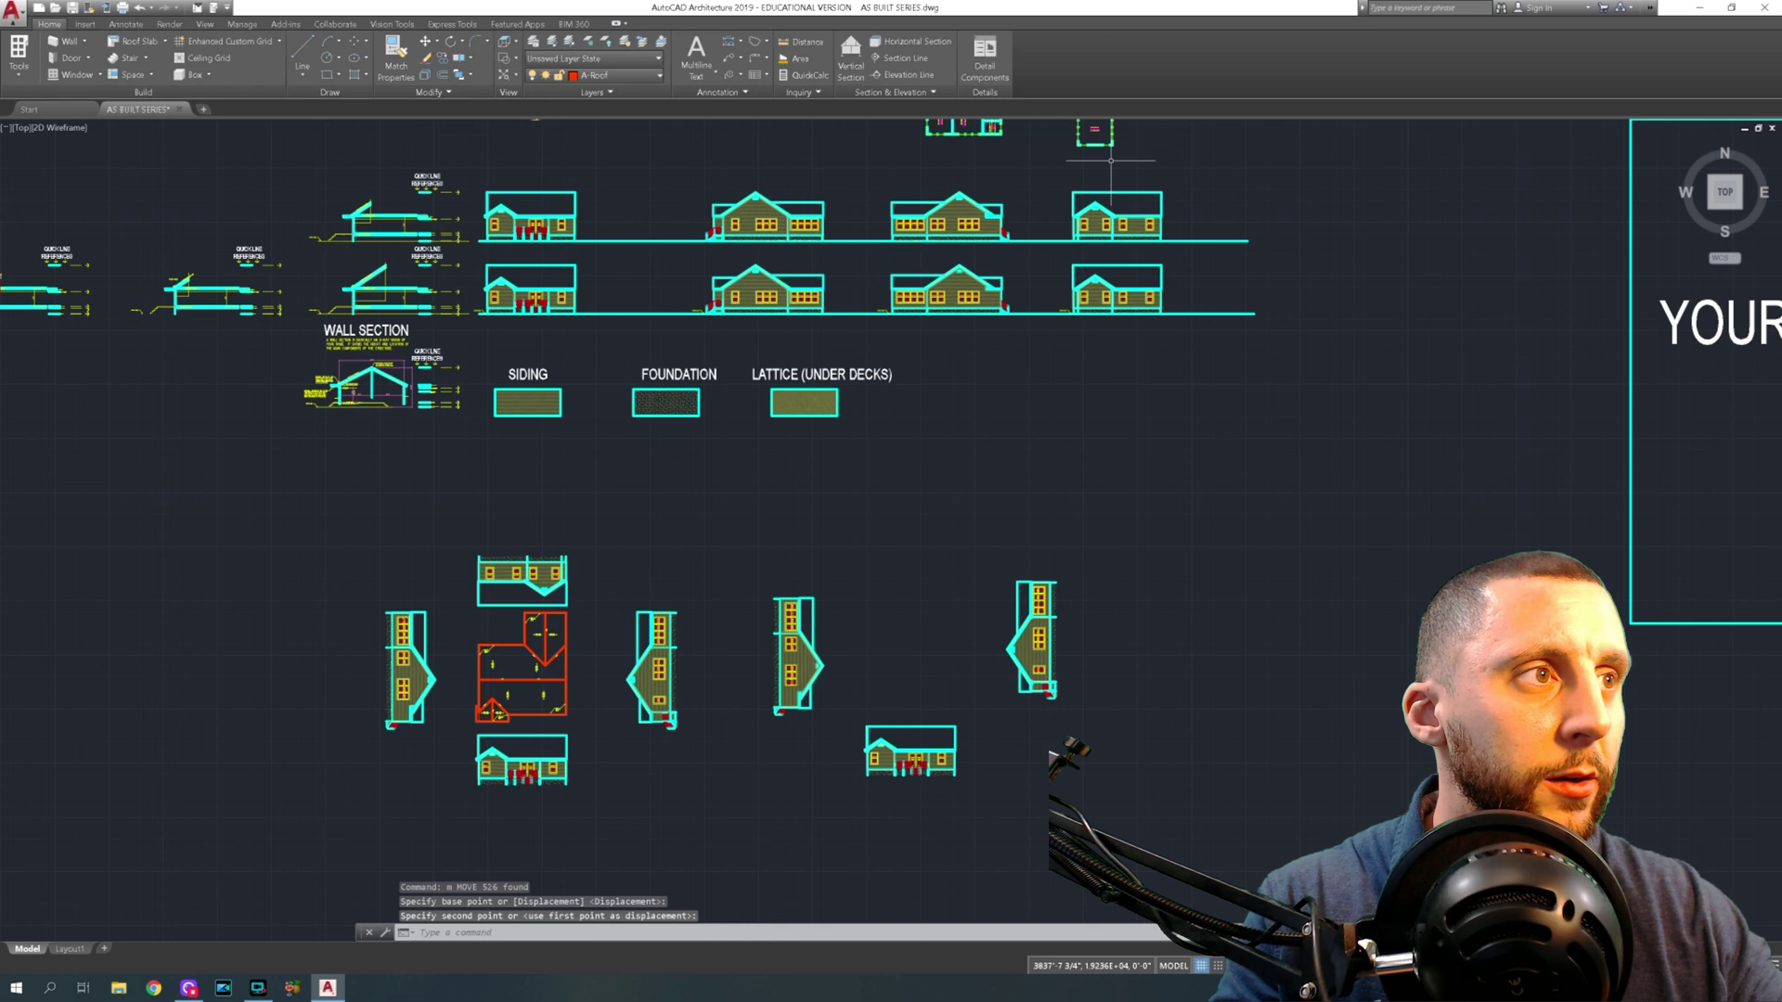
# Copy the top-right rear elevation and paste it above the new elevation arrangement
pyautogui.scroll(7, 1065, 190)
pyautogui.click(1034, 198)
pyautogui.click(1449, 455)
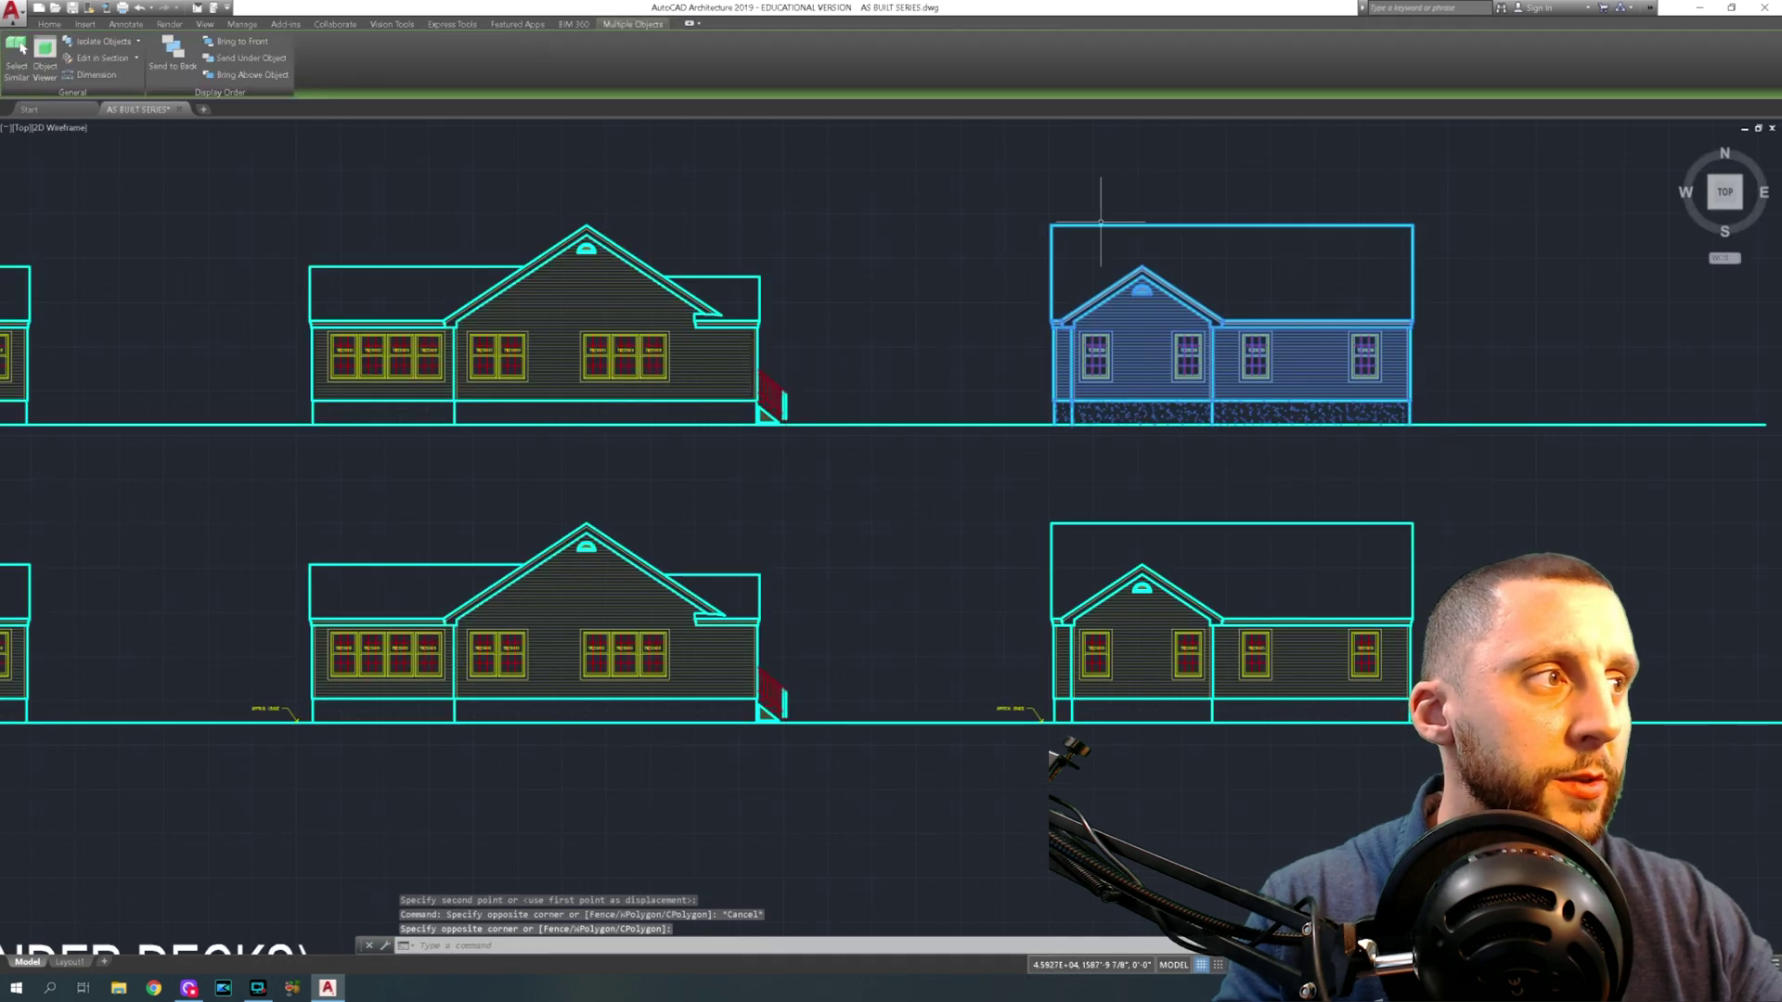
pyautogui.click(990, 186)
pyautogui.click(1489, 473)
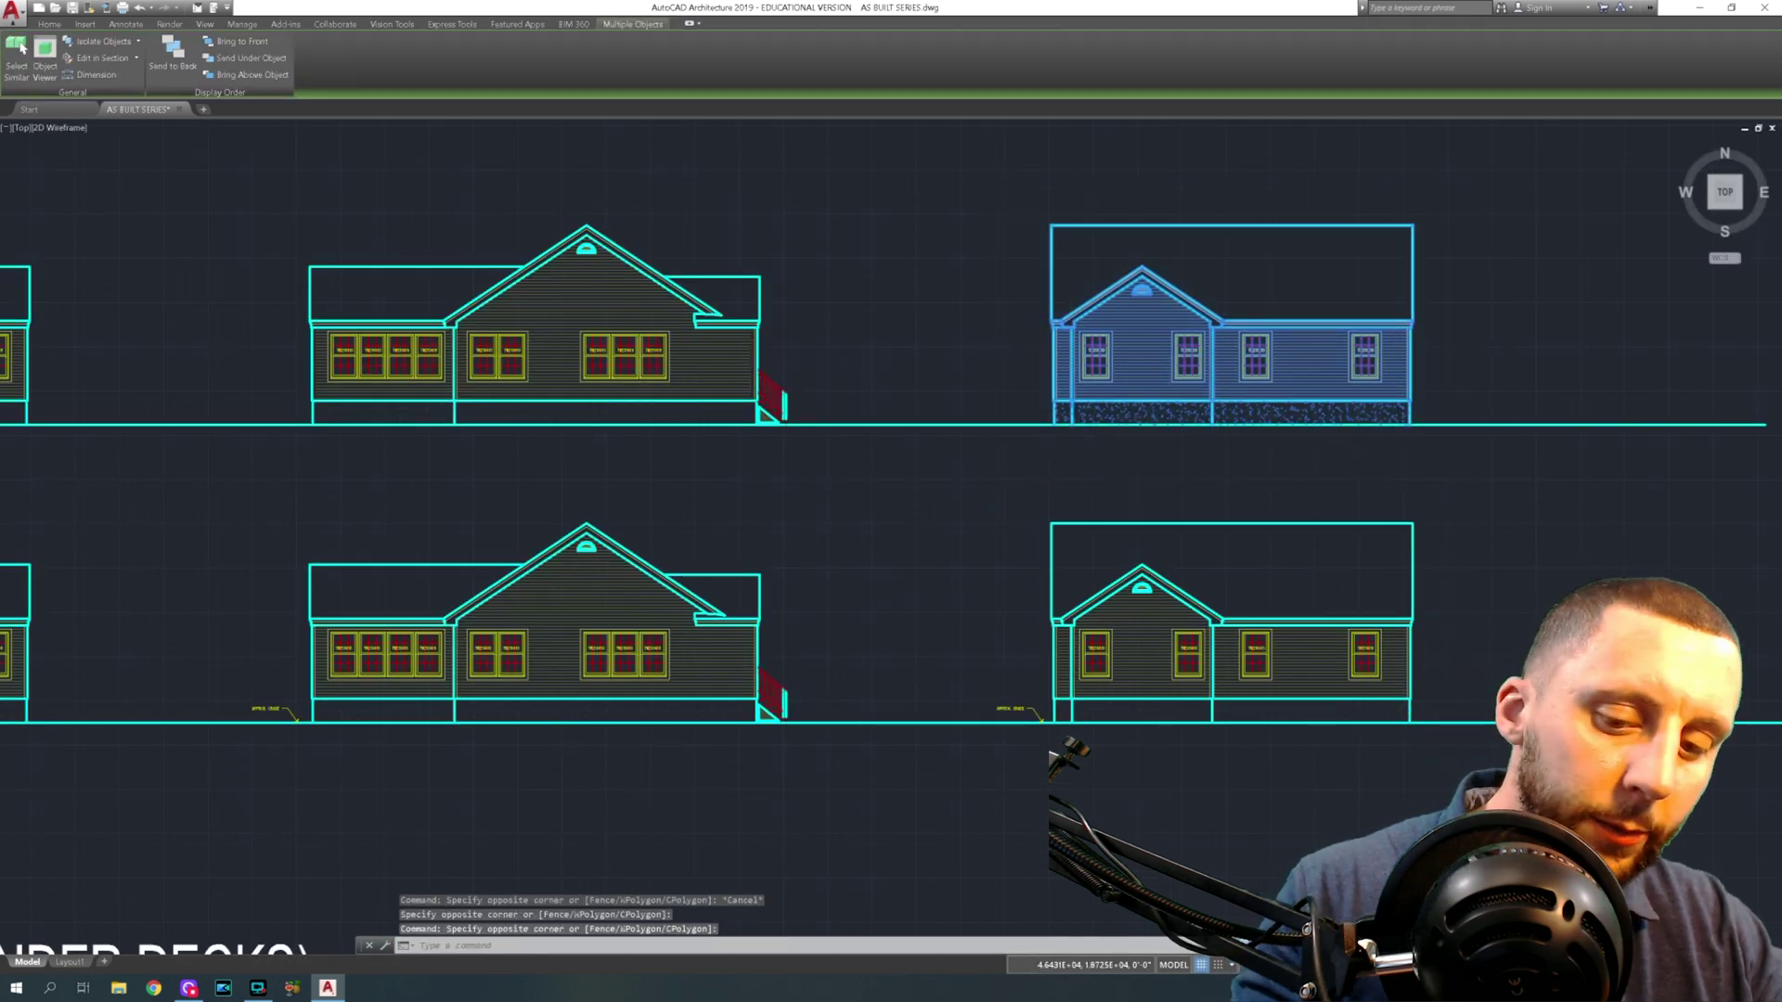
pyautogui.hotkey('ctrl', 'c')
pyautogui.hotkey('ctrl', 'v')
pyautogui.scroll(-8, 1338, 550)
pyautogui.moveTo(1253, 641); pyautogui.dragTo(1034, 390, button='middle')
pyautogui.scroll(5, 1014, 385)
pyautogui.click(989, 367)
# Rotate the pasted rear elevation so it is upside down
pyautogui.click(948, 260)
pyautogui.click(1161, 394)
pyautogui.write('ro')
pyautogui.press('Return')
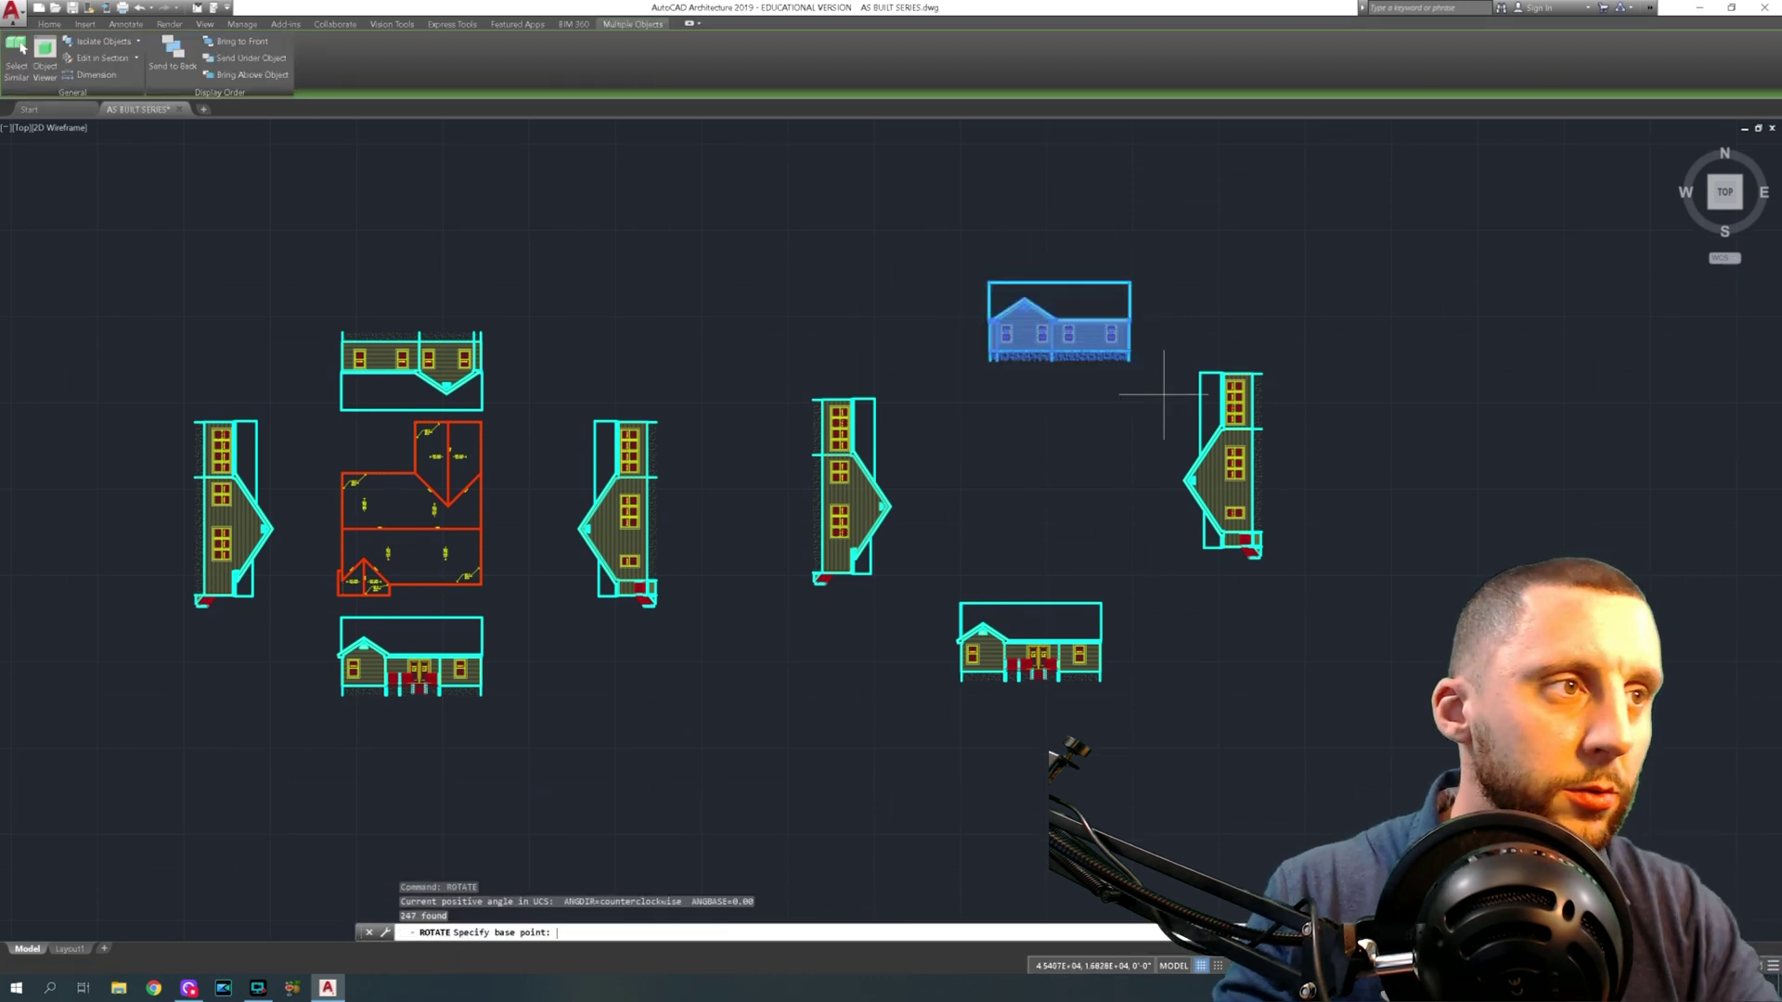
pyautogui.click(1062, 323)
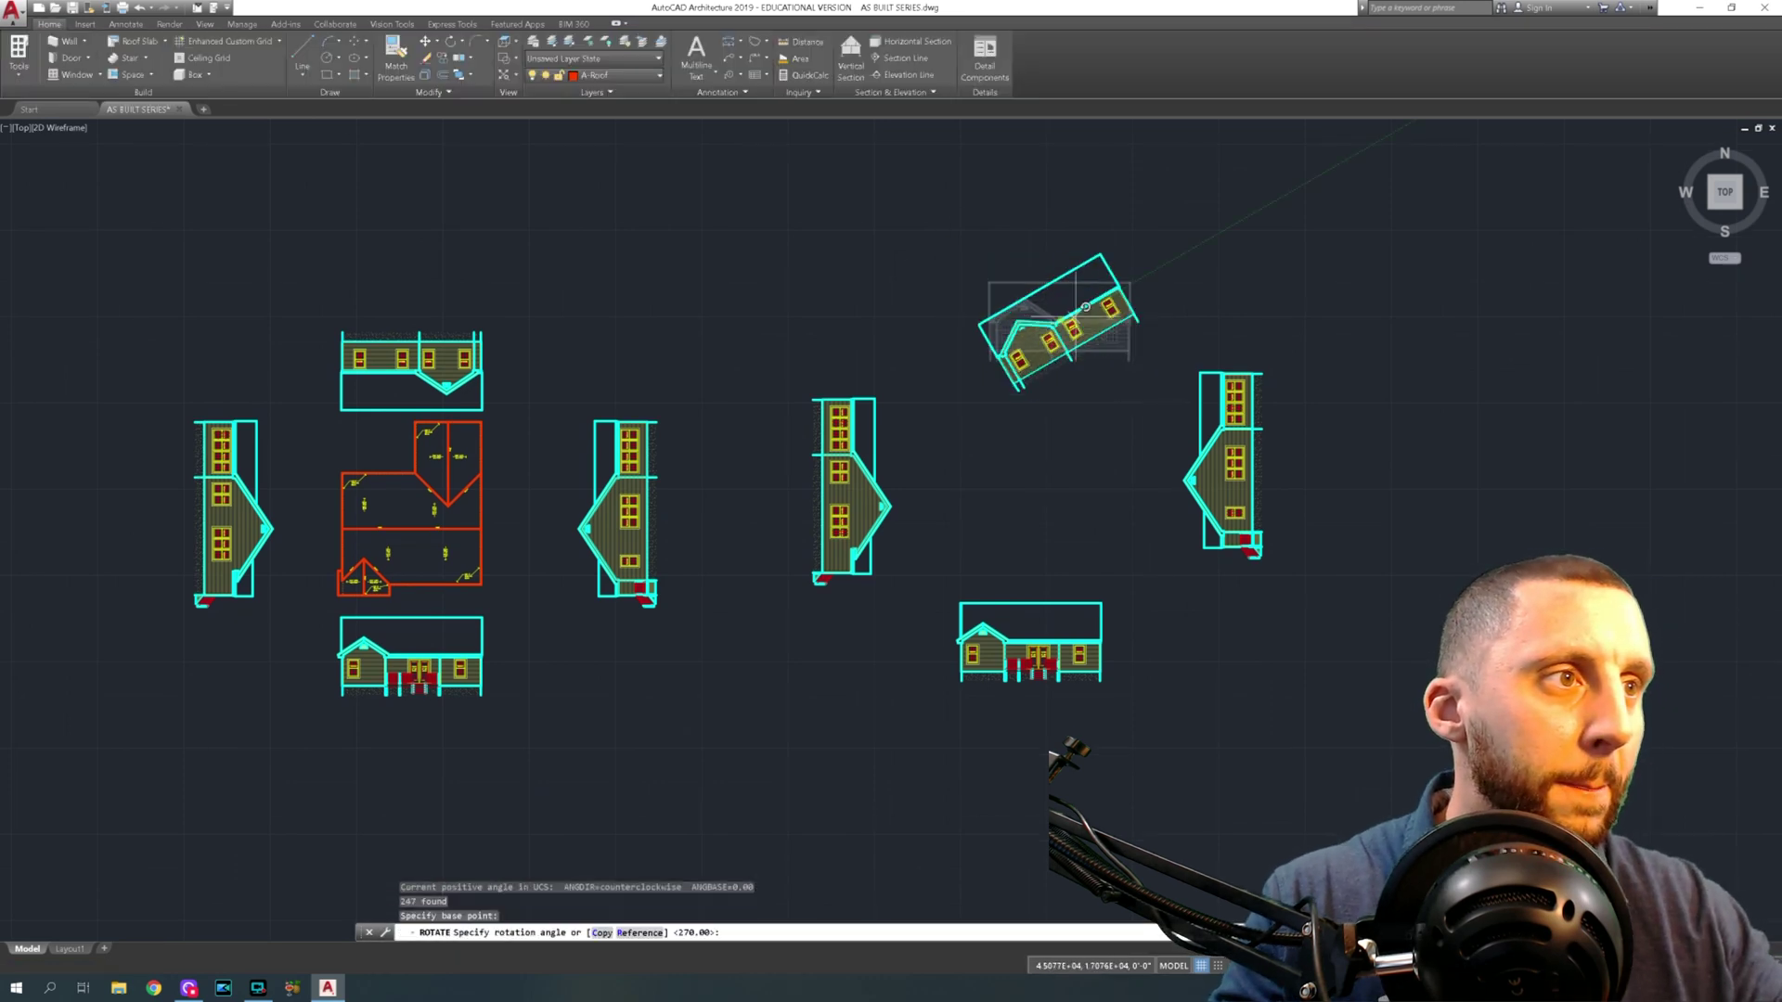
pyautogui.click(956, 318)
pyautogui.click(964, 265)
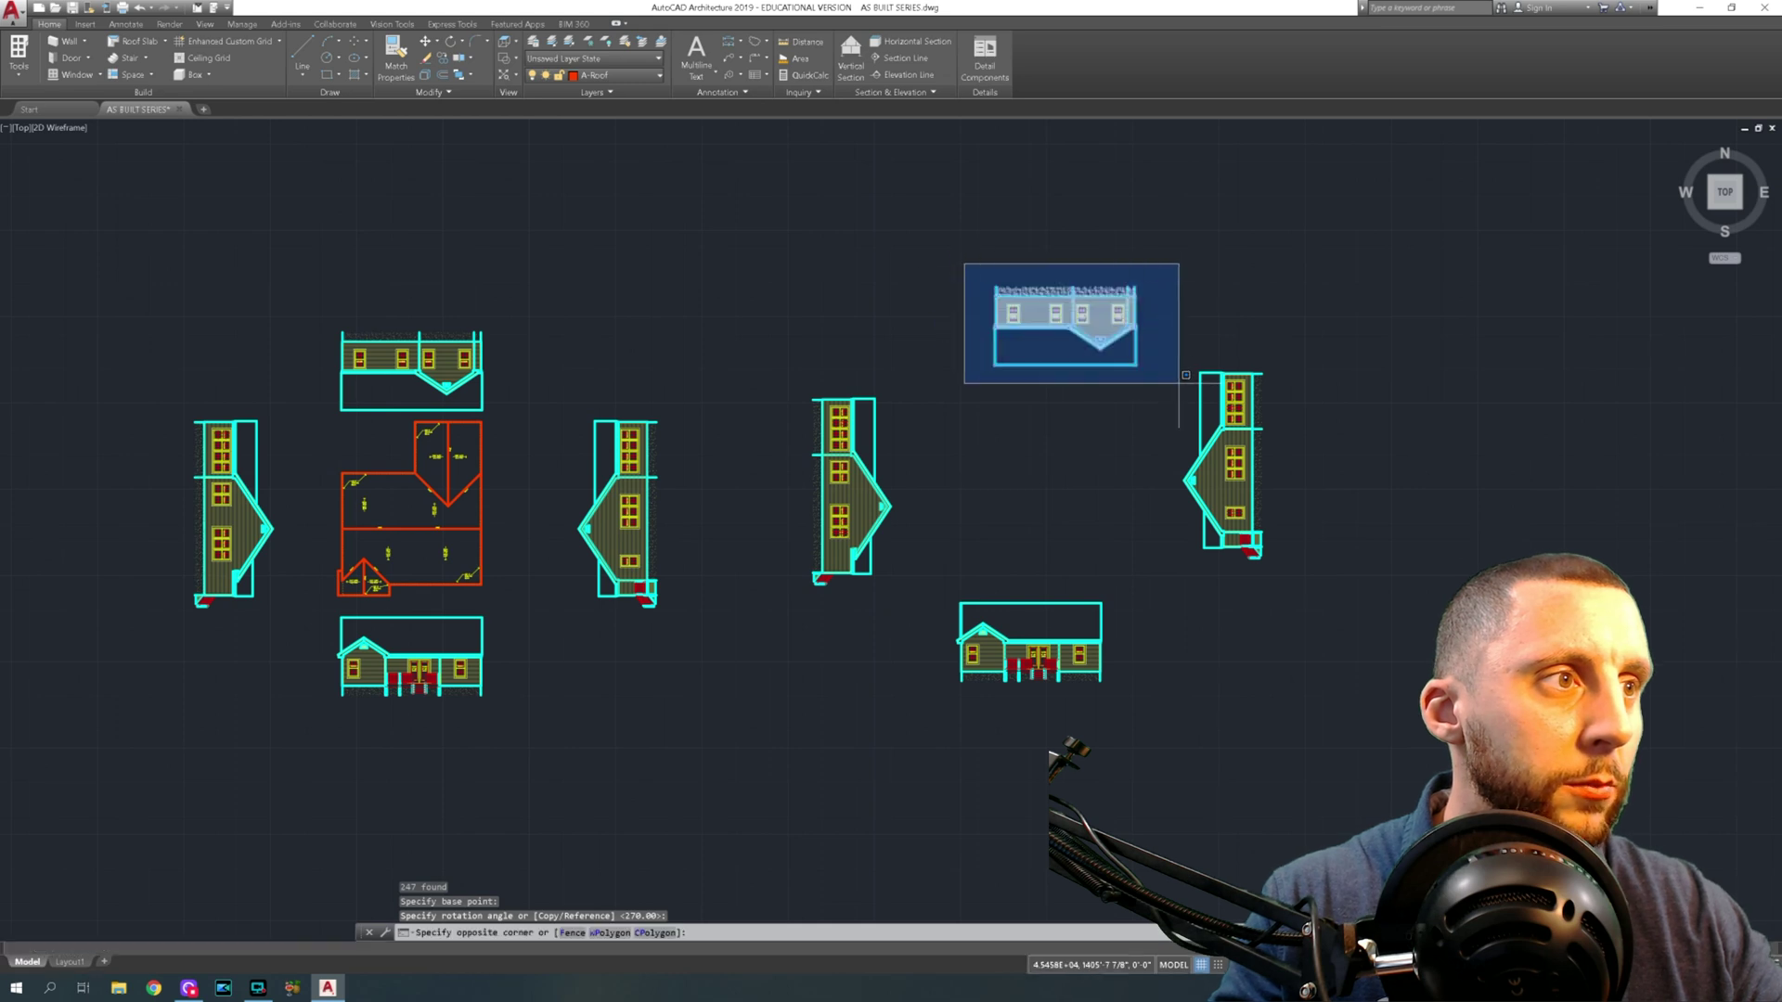
pyautogui.press('Escape')
pyautogui.press('Escape')
pyautogui.scroll(5, 960, 651)
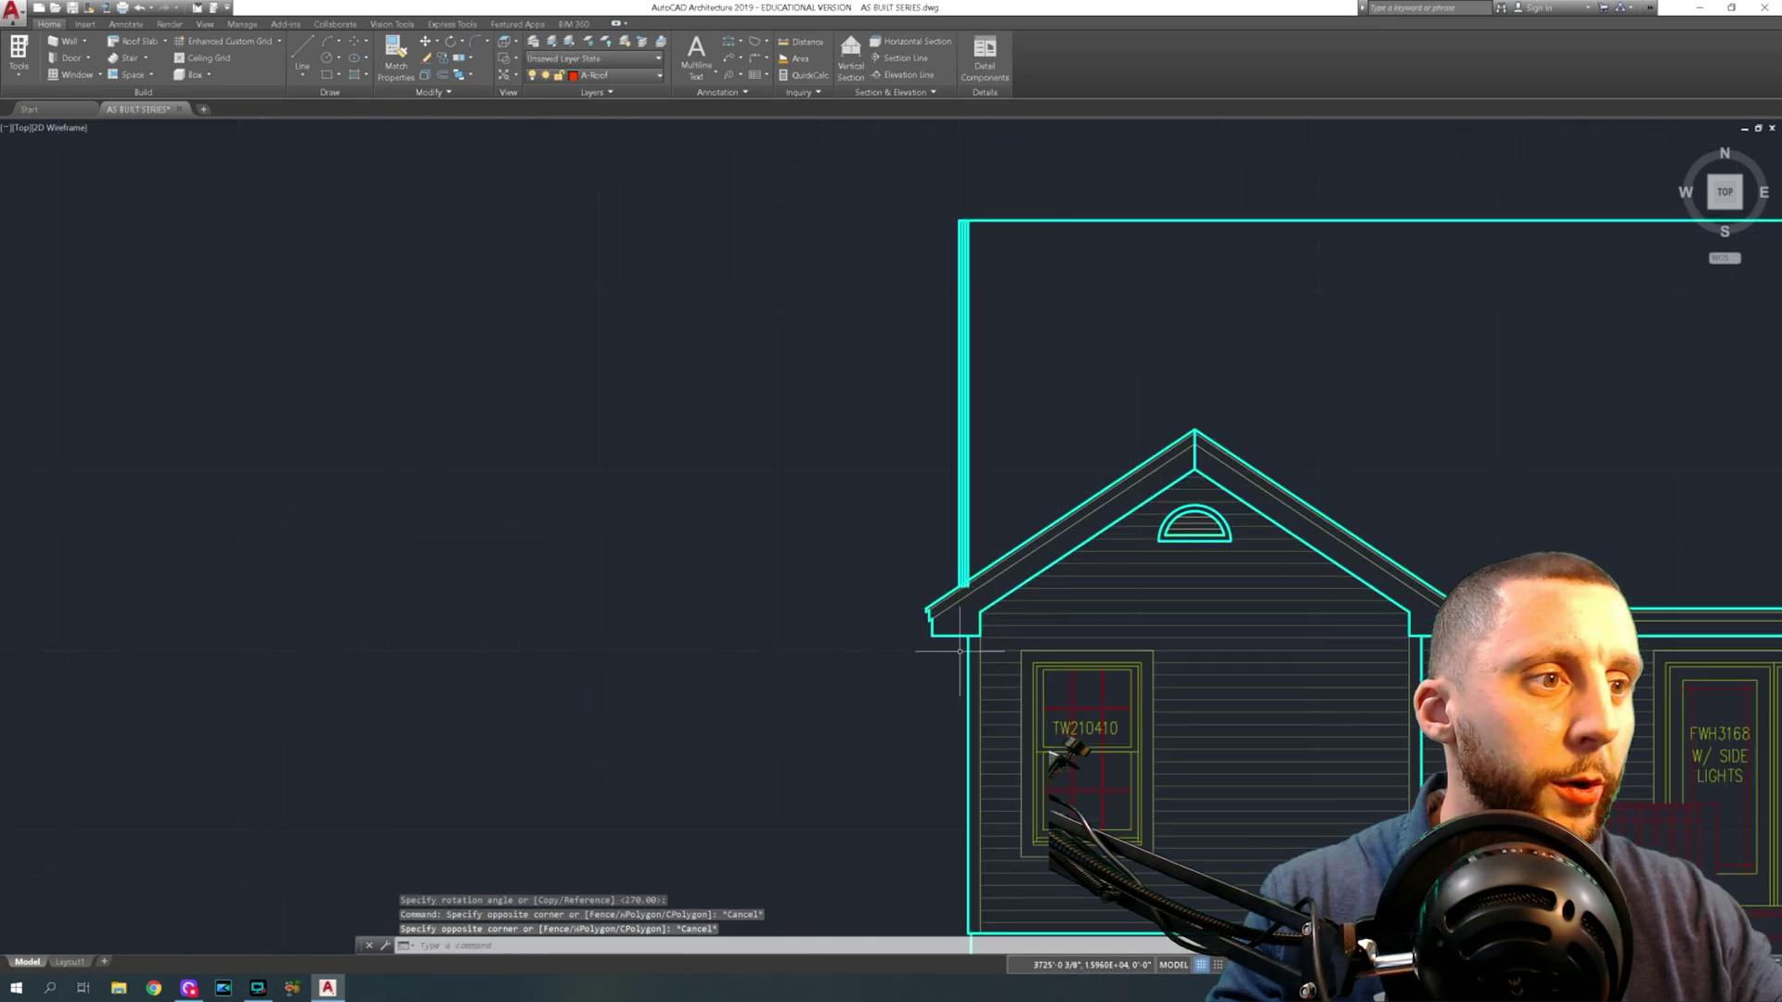
# Erase the three stray vertical lines at the wall corner
pyautogui.write('xline')
pyautogui.press('Return')
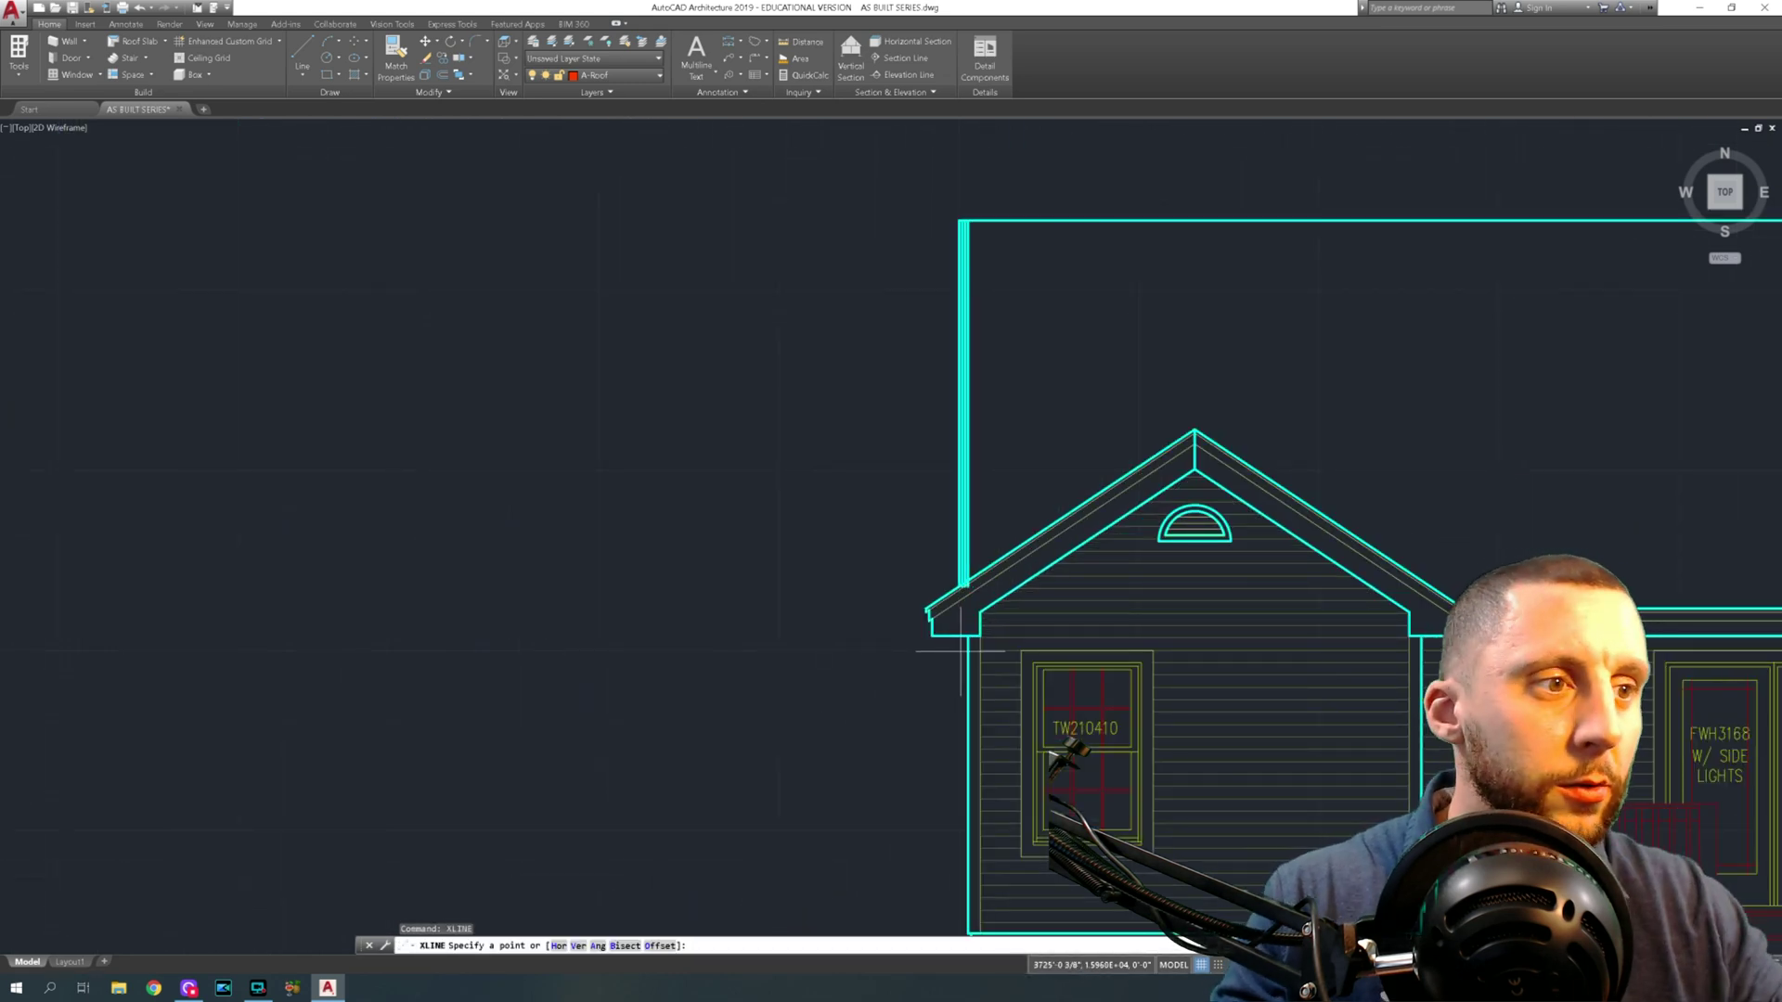
pyautogui.press('Escape')
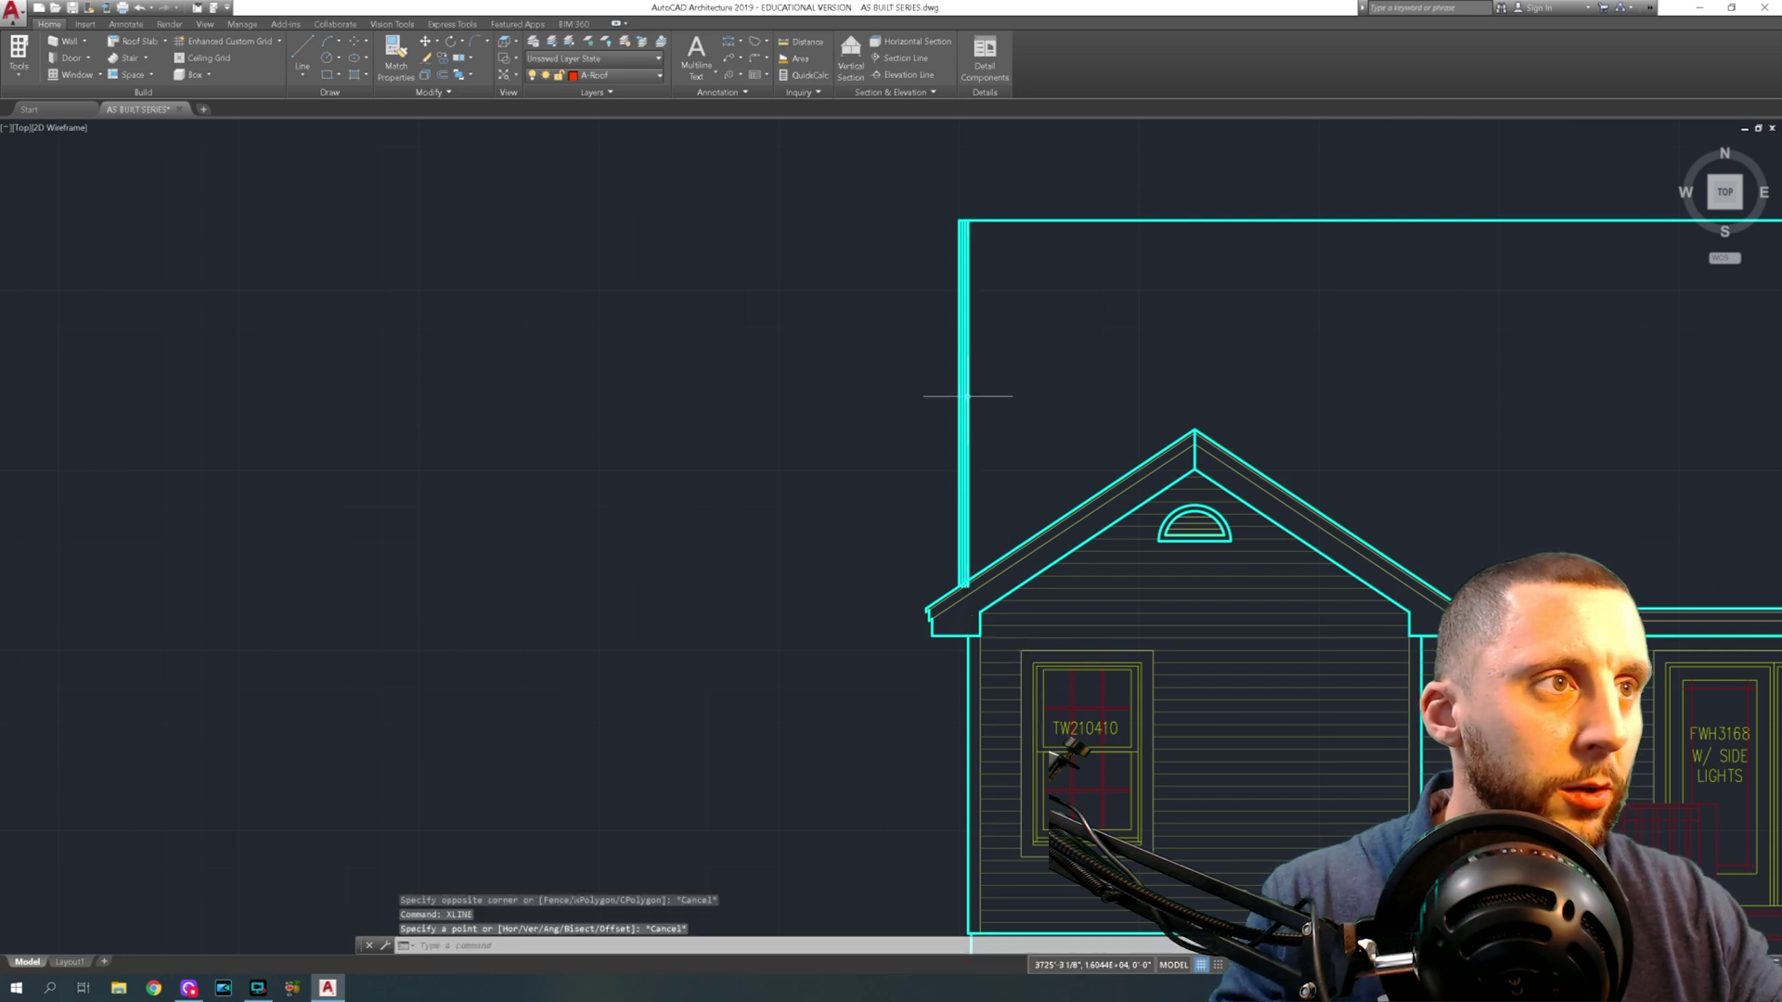
pyautogui.scroll(6, 973, 230)
pyautogui.click(968, 230)
pyautogui.click(918, 258)
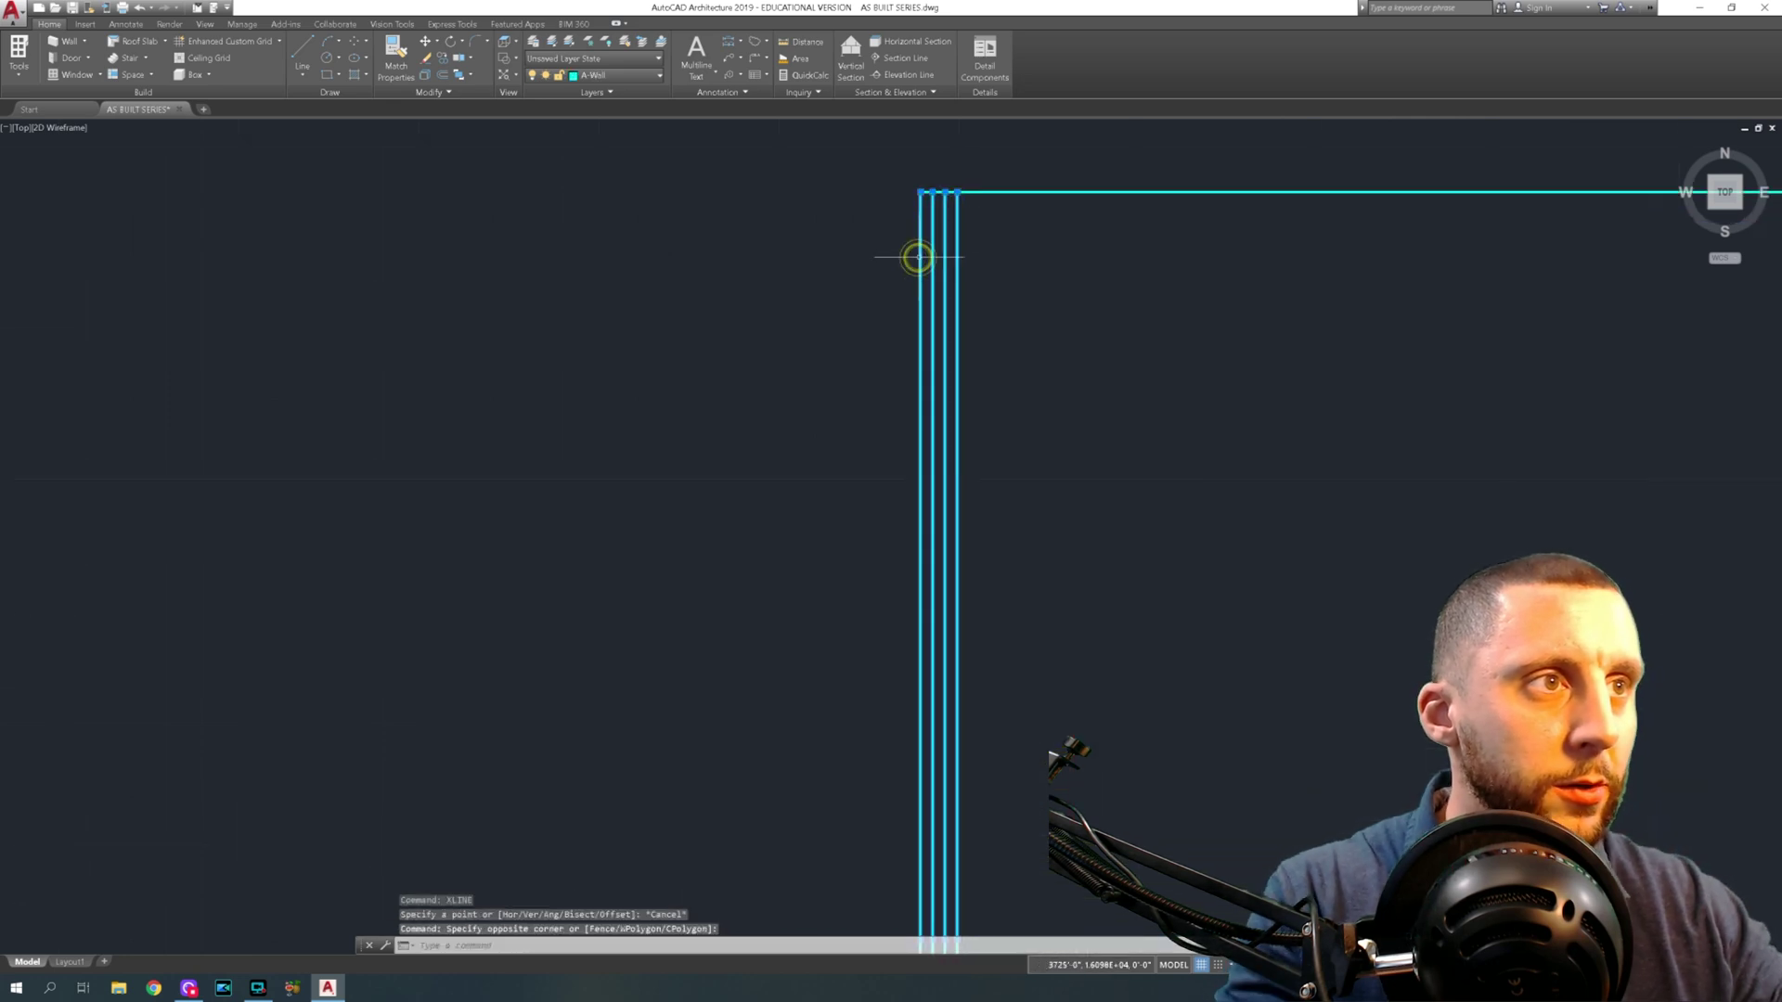
pyautogui.press('Escape')
pyautogui.click(970, 212)
pyautogui.click(931, 259)
pyautogui.press('Delete')
# Place vertical XLINE construction lines through the front elevation's left and right eave corners
pyautogui.scroll(-5, 931, 259)
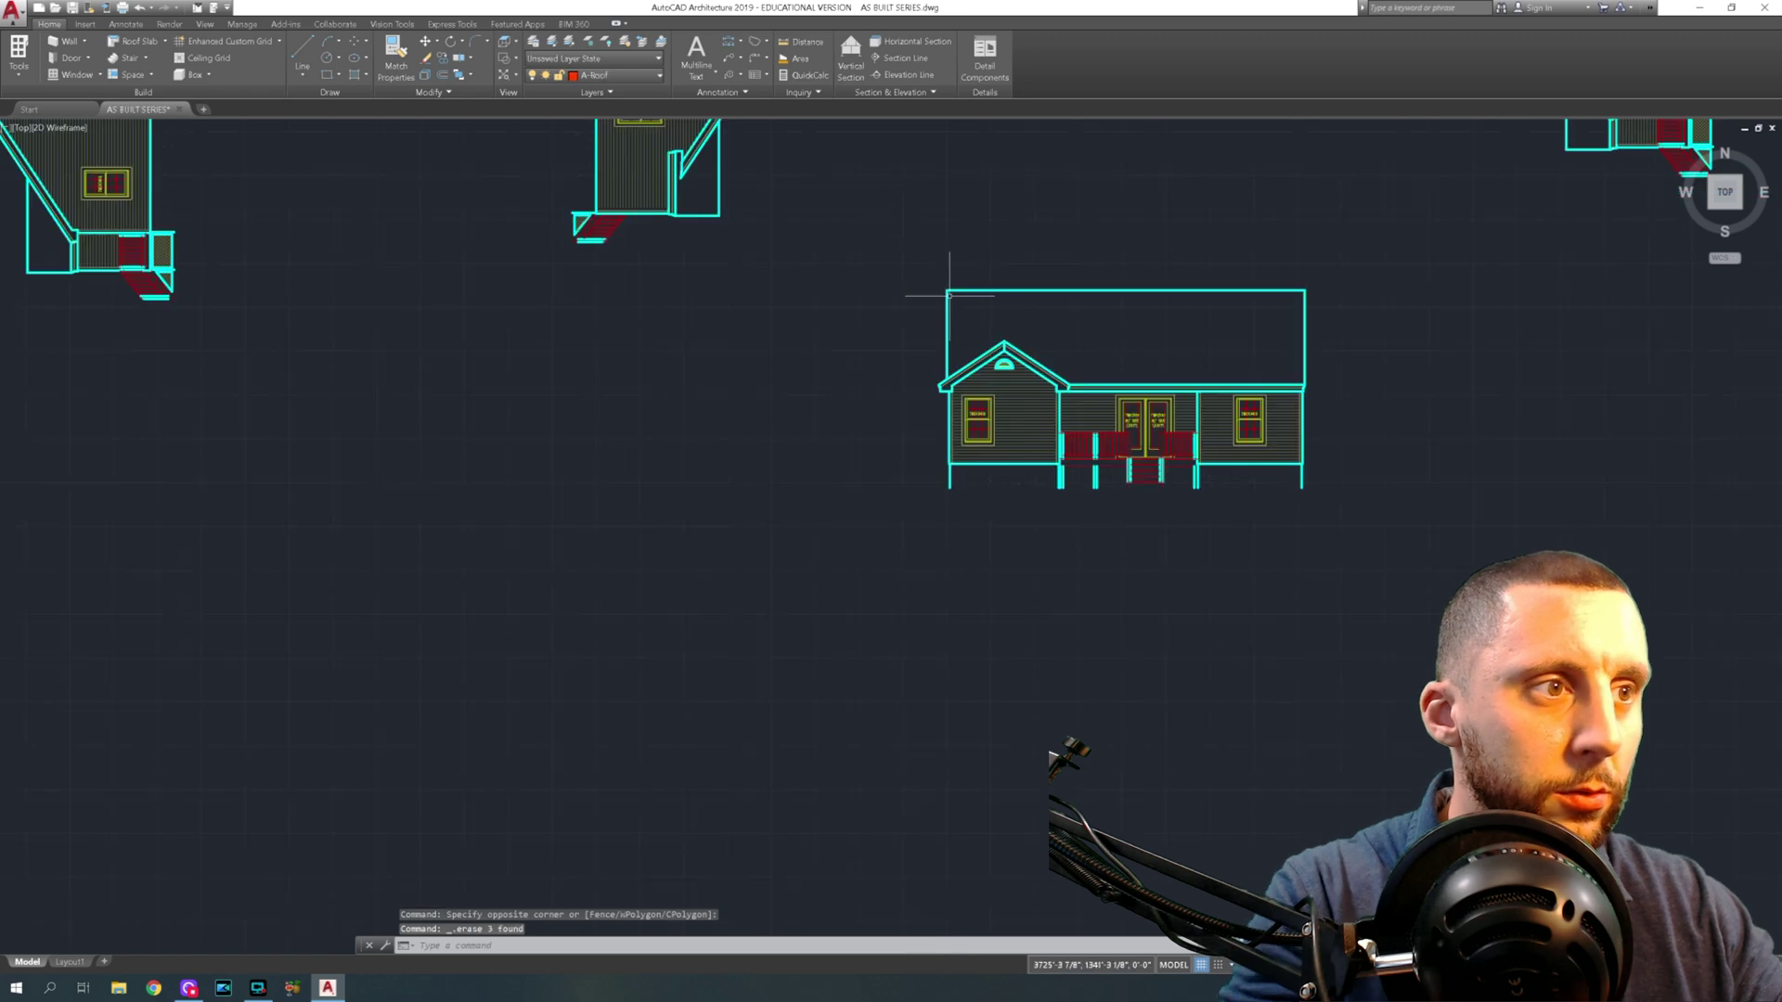
pyautogui.scroll(5, 910, 379)
pyautogui.write('xline')
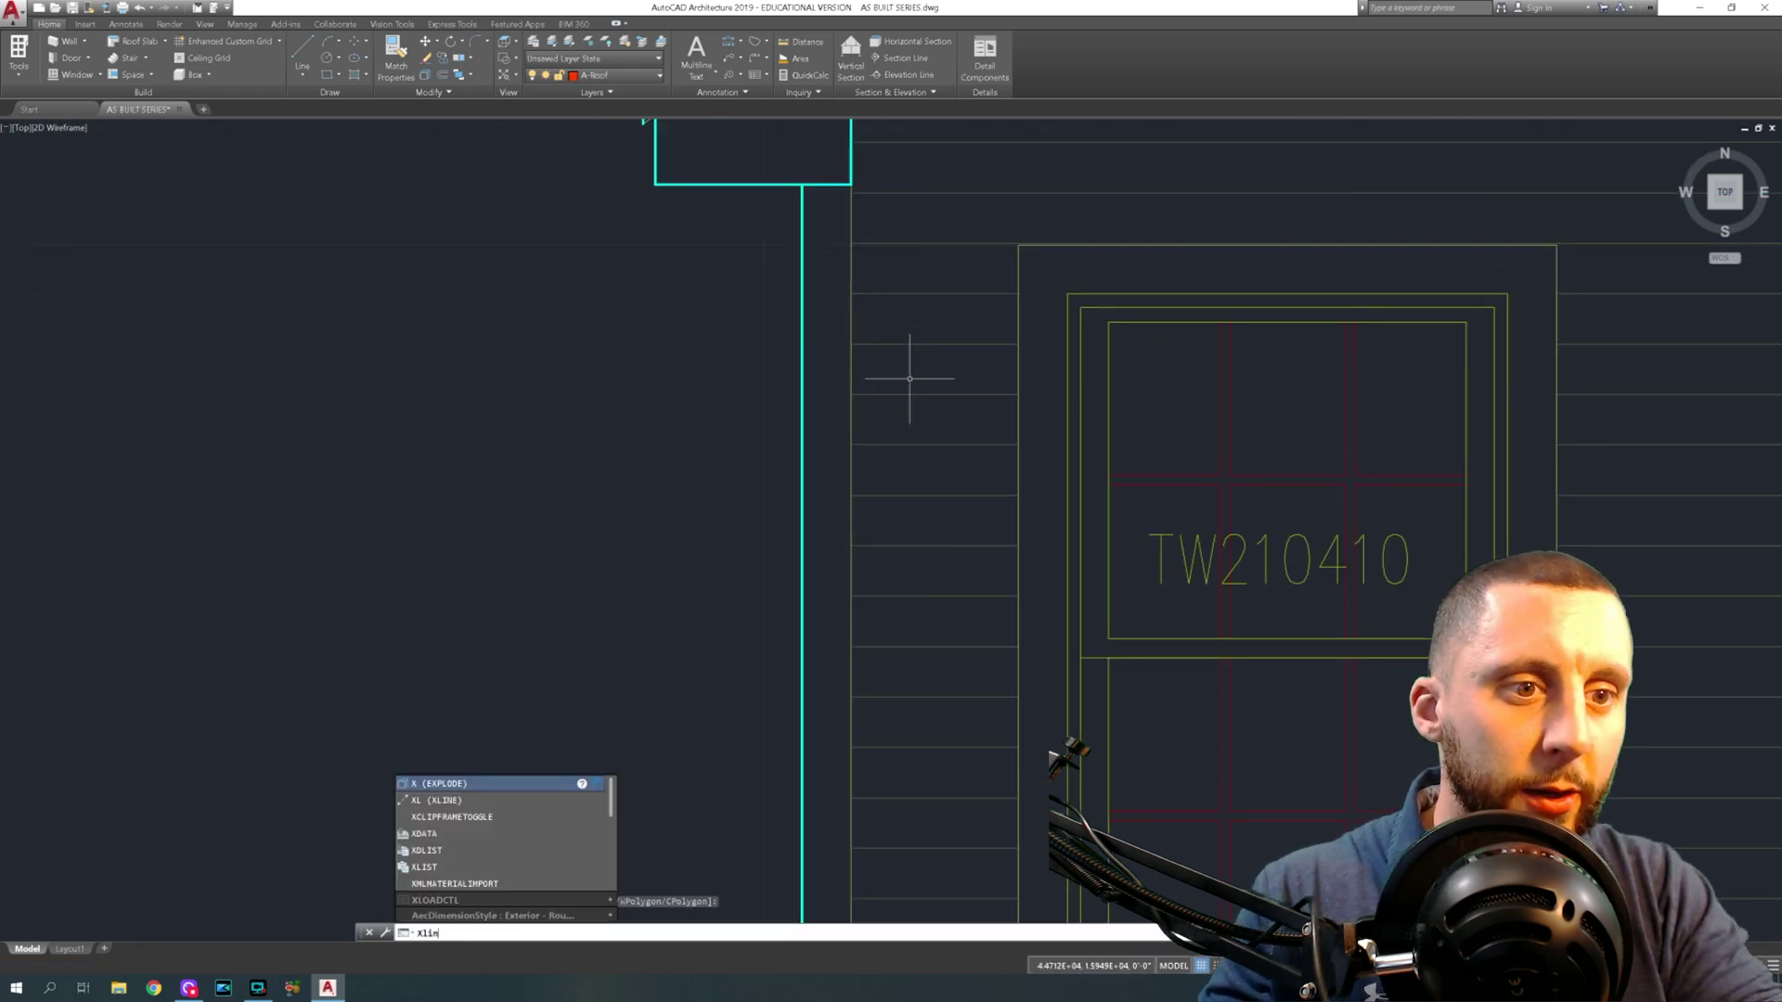
pyautogui.press('Return')
pyautogui.moveTo(910, 378); pyautogui.dragTo(899, 536, button='middle')
pyautogui.click(792, 340)
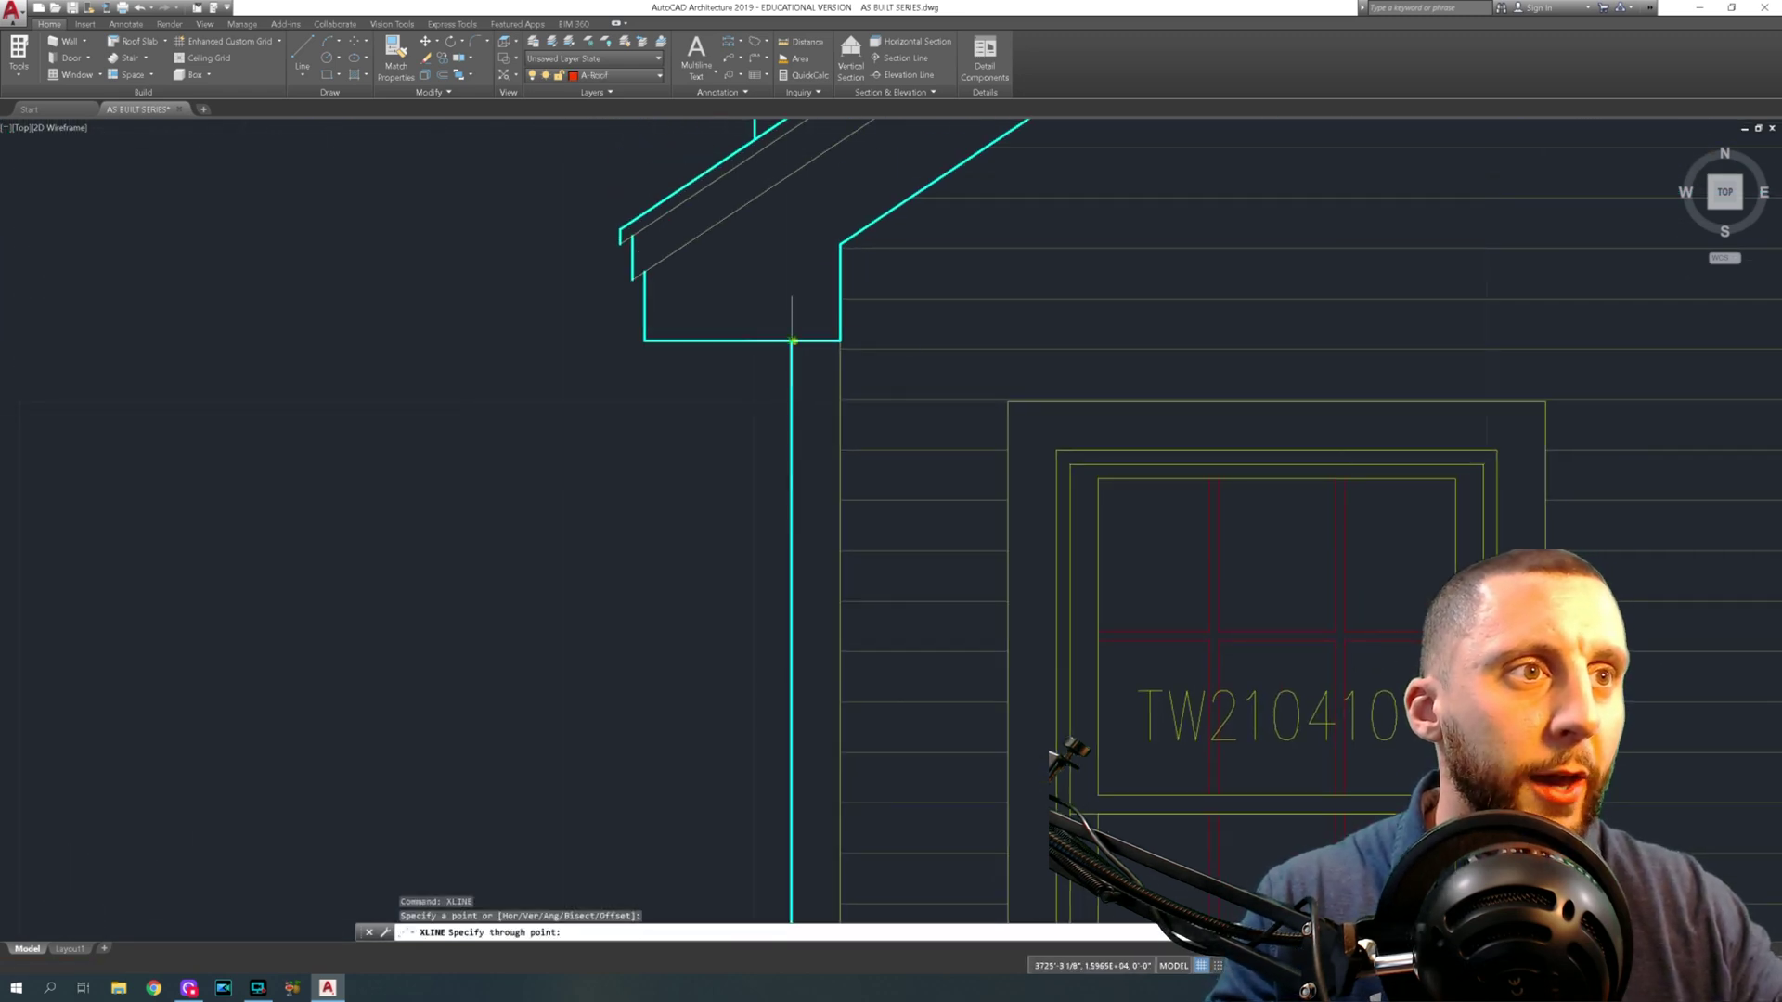
pyautogui.scroll(-8, 796, 317)
pyautogui.press('Return')
pyautogui.press('Return')
pyautogui.scroll(8, 1019, 314)
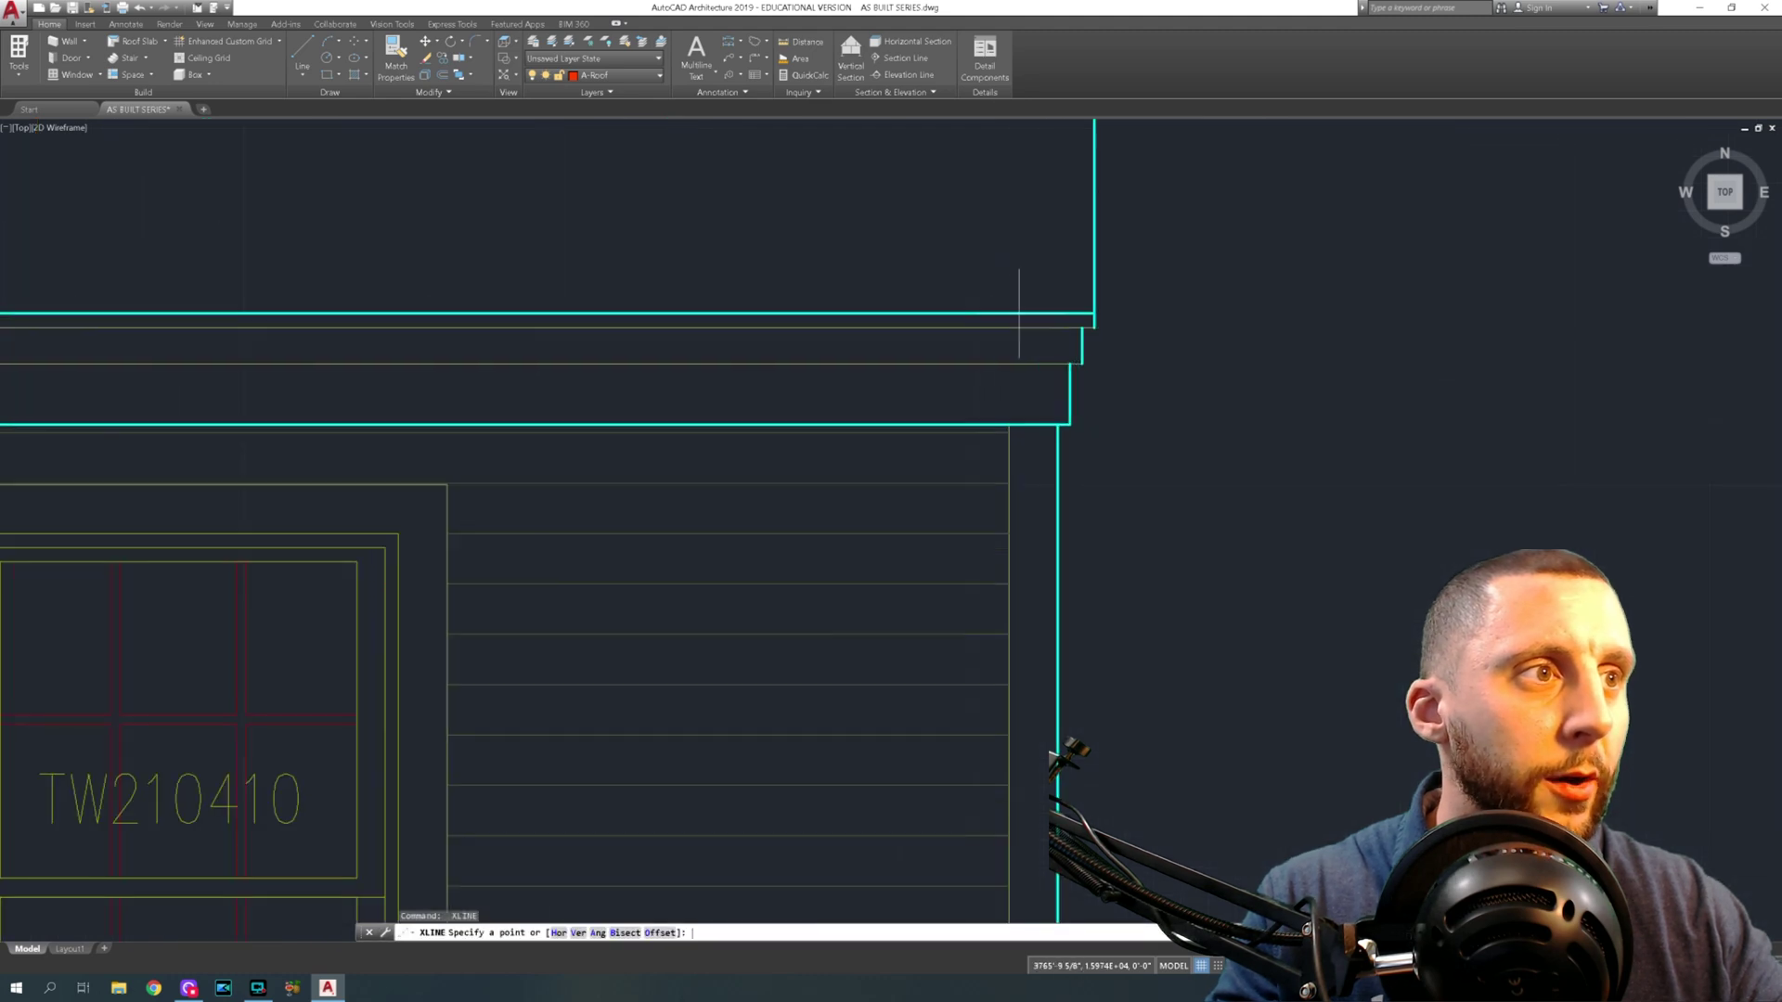
pyautogui.click(1058, 424)
pyautogui.click(1055, 386)
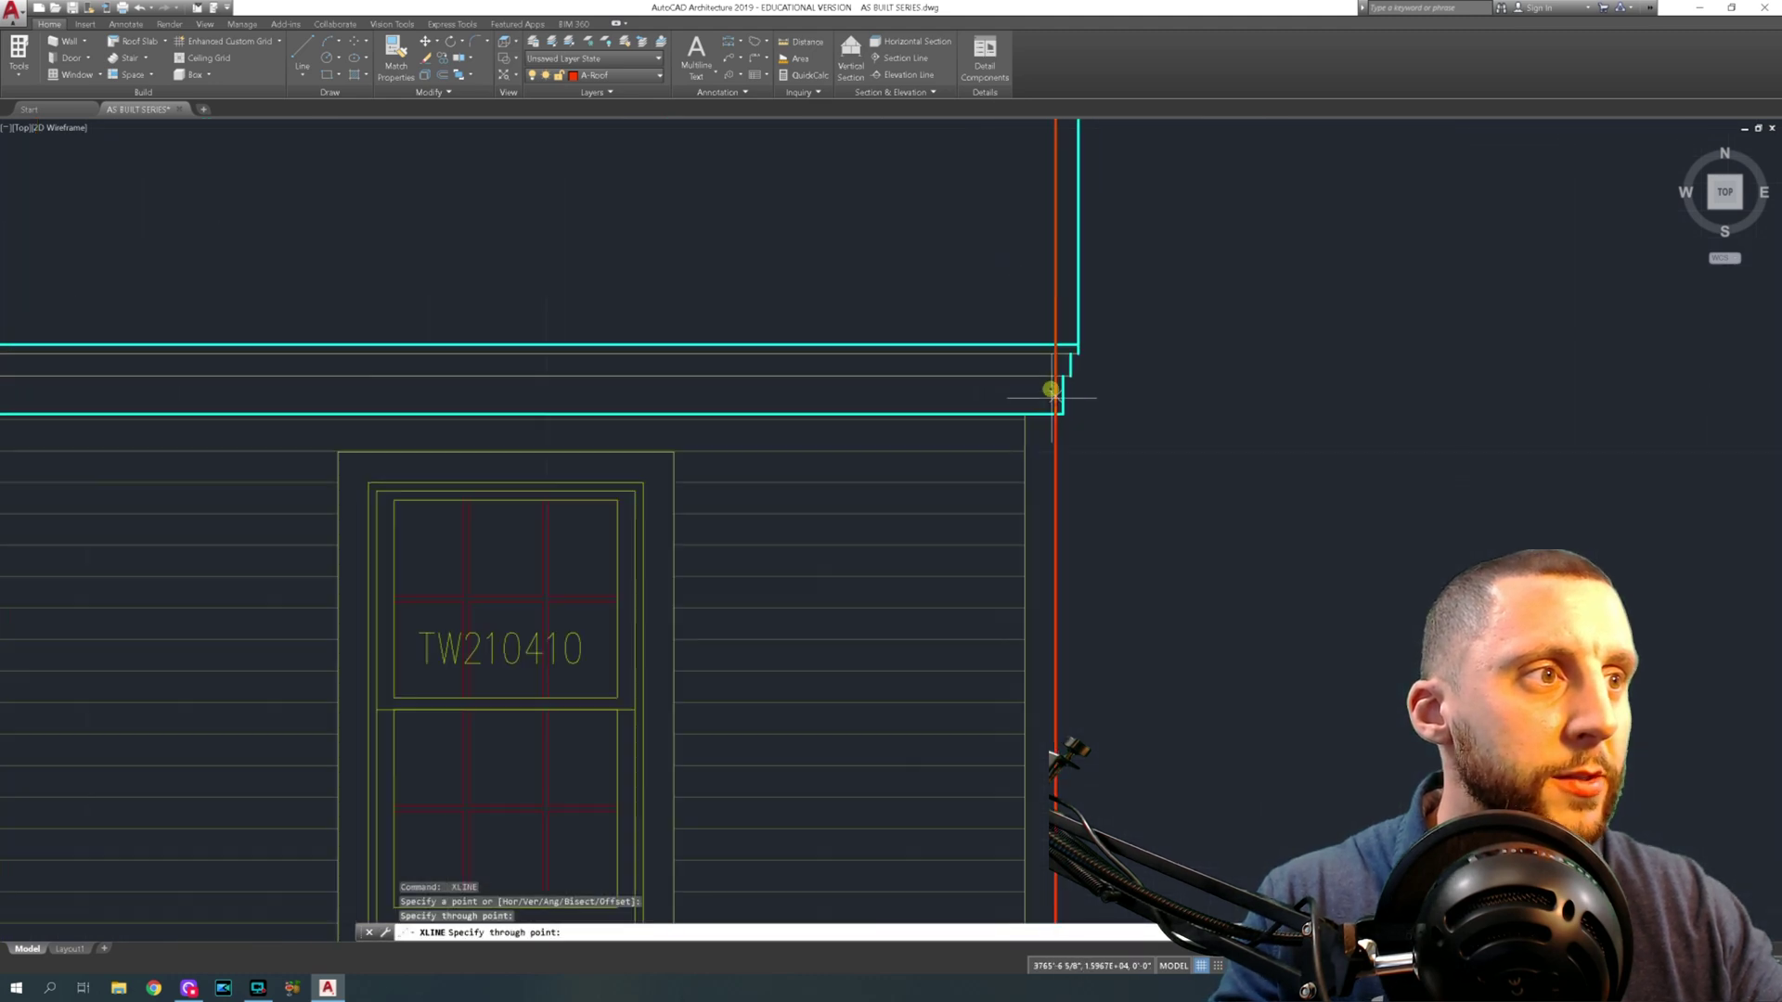
pyautogui.press('Escape')
# Select the upside-down rear elevation and begin moving it
pyautogui.scroll(-5, 1055, 386)
pyautogui.scroll(-5, 953, 537)
pyautogui.click(784, 318)
pyautogui.click(1020, 438)
pyautogui.write('m')
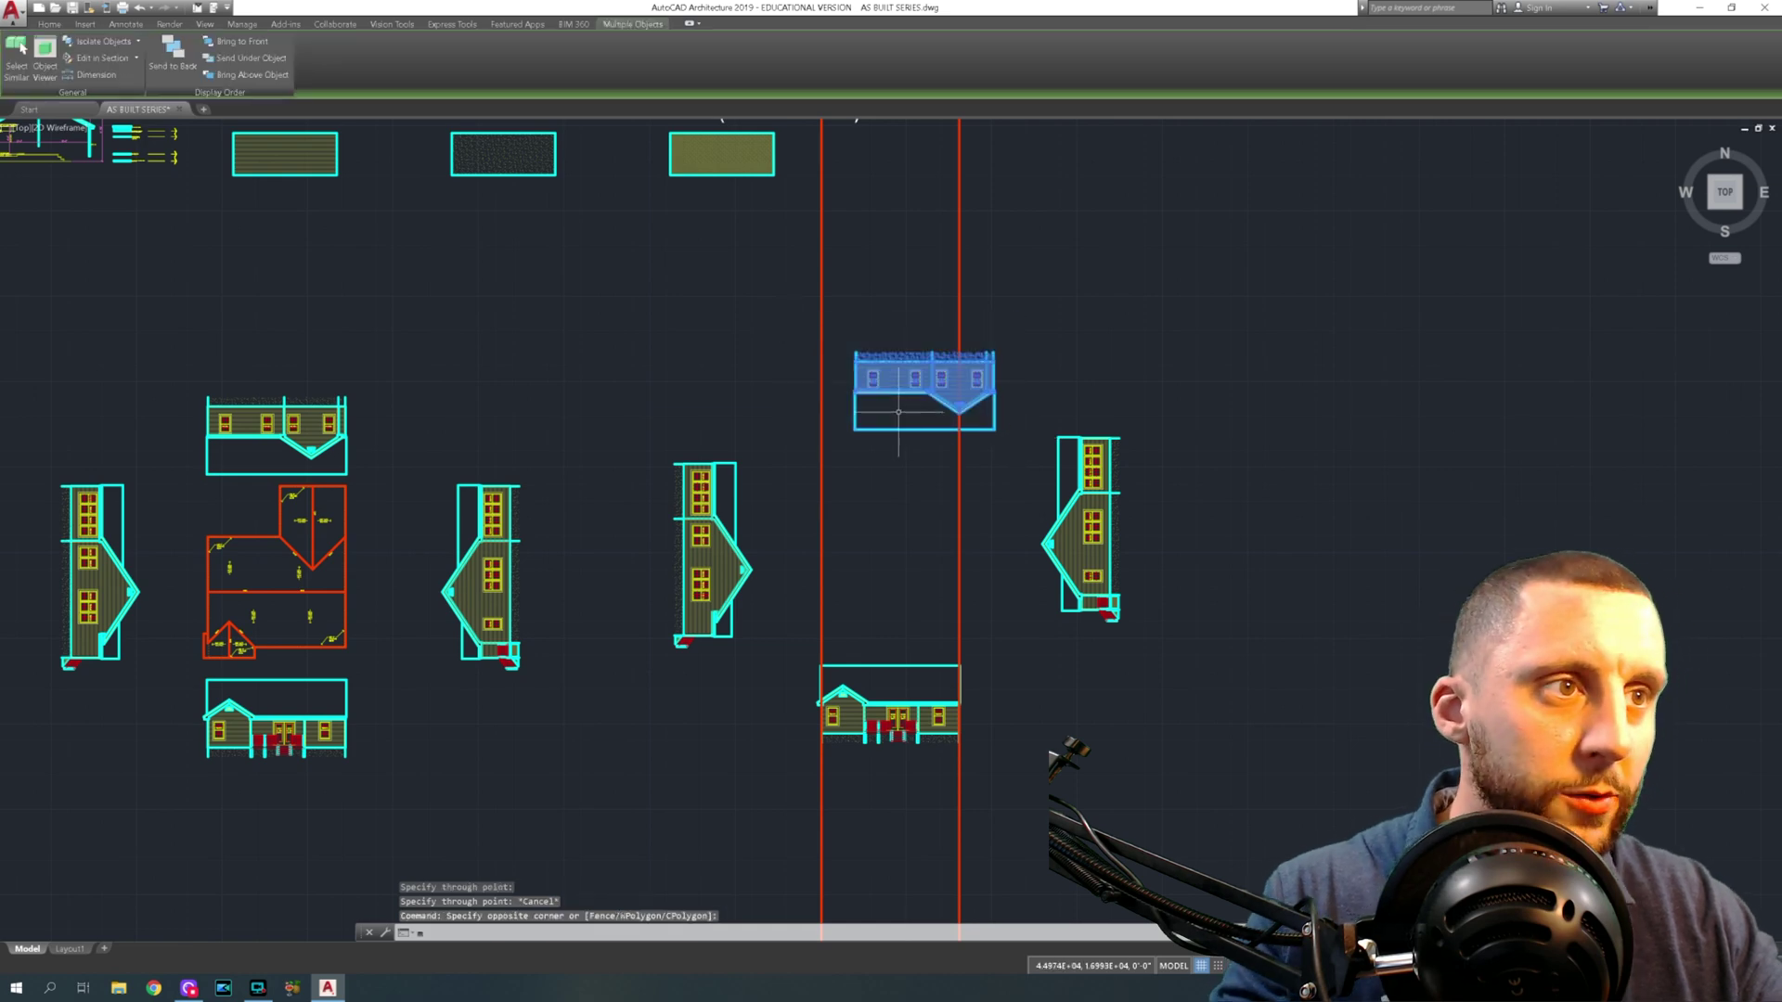
pyautogui.press('Return')
pyautogui.scroll(6, 855, 427)
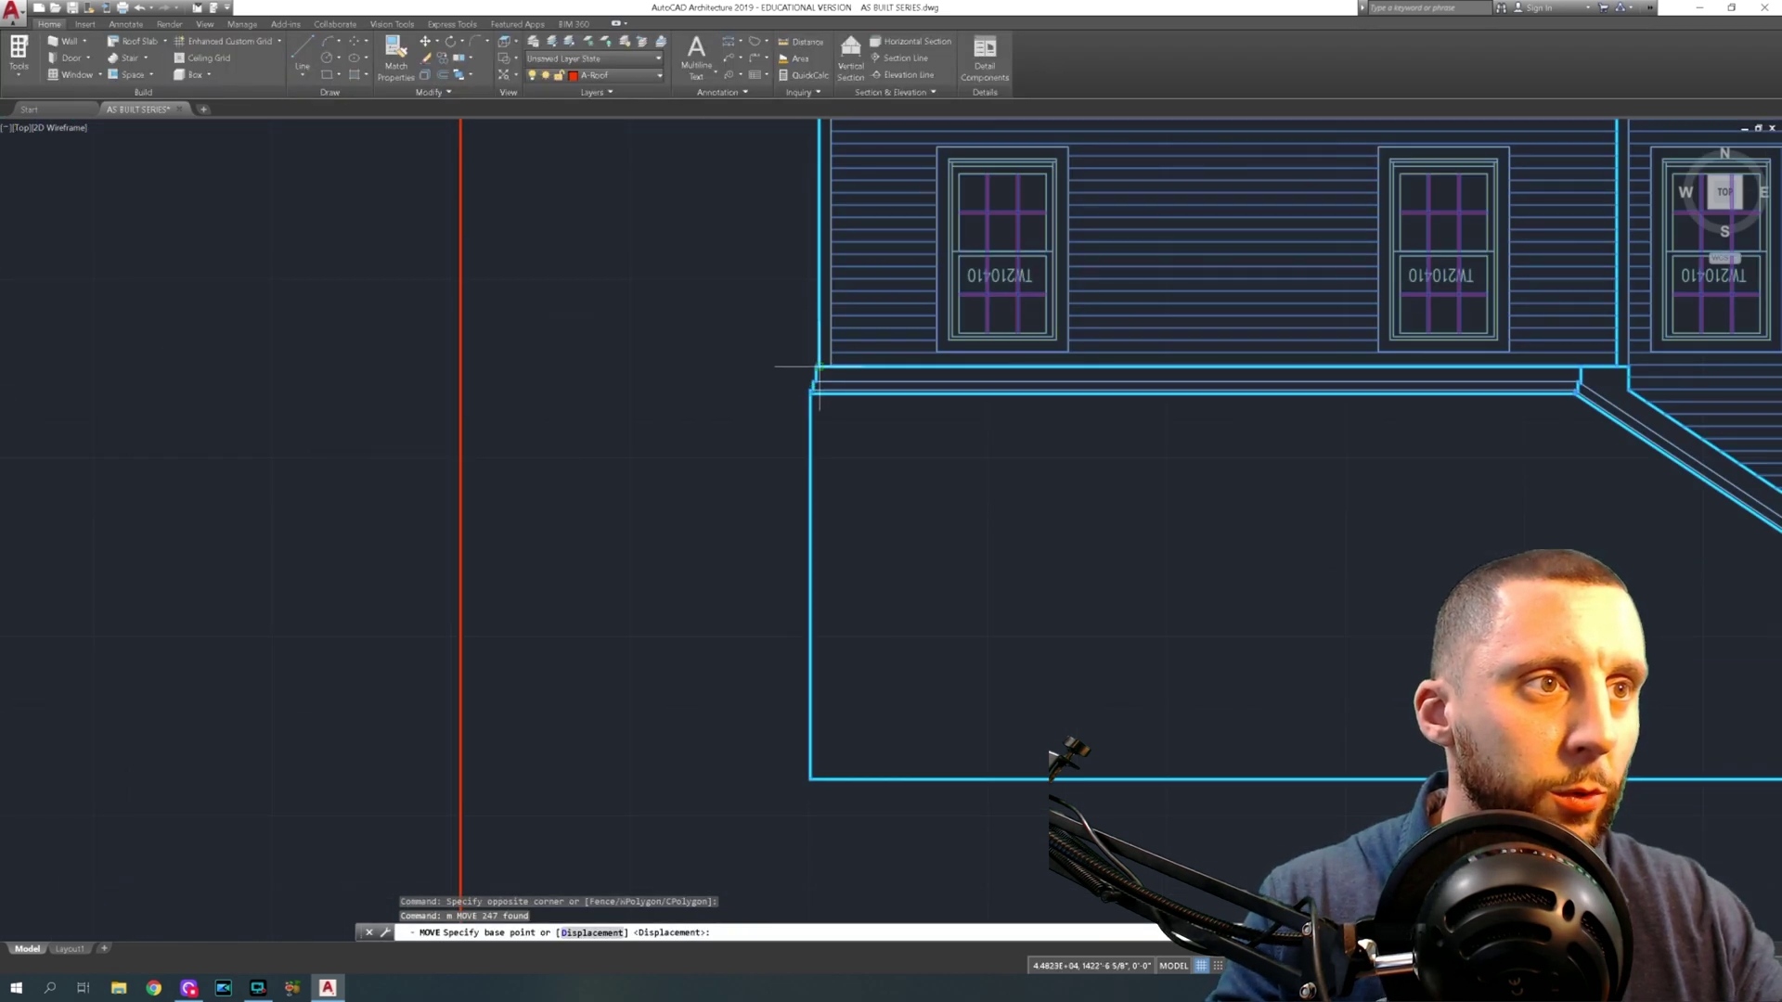
# Snap the rear elevation's left corner onto the red construction line
pyautogui.click(817, 367)
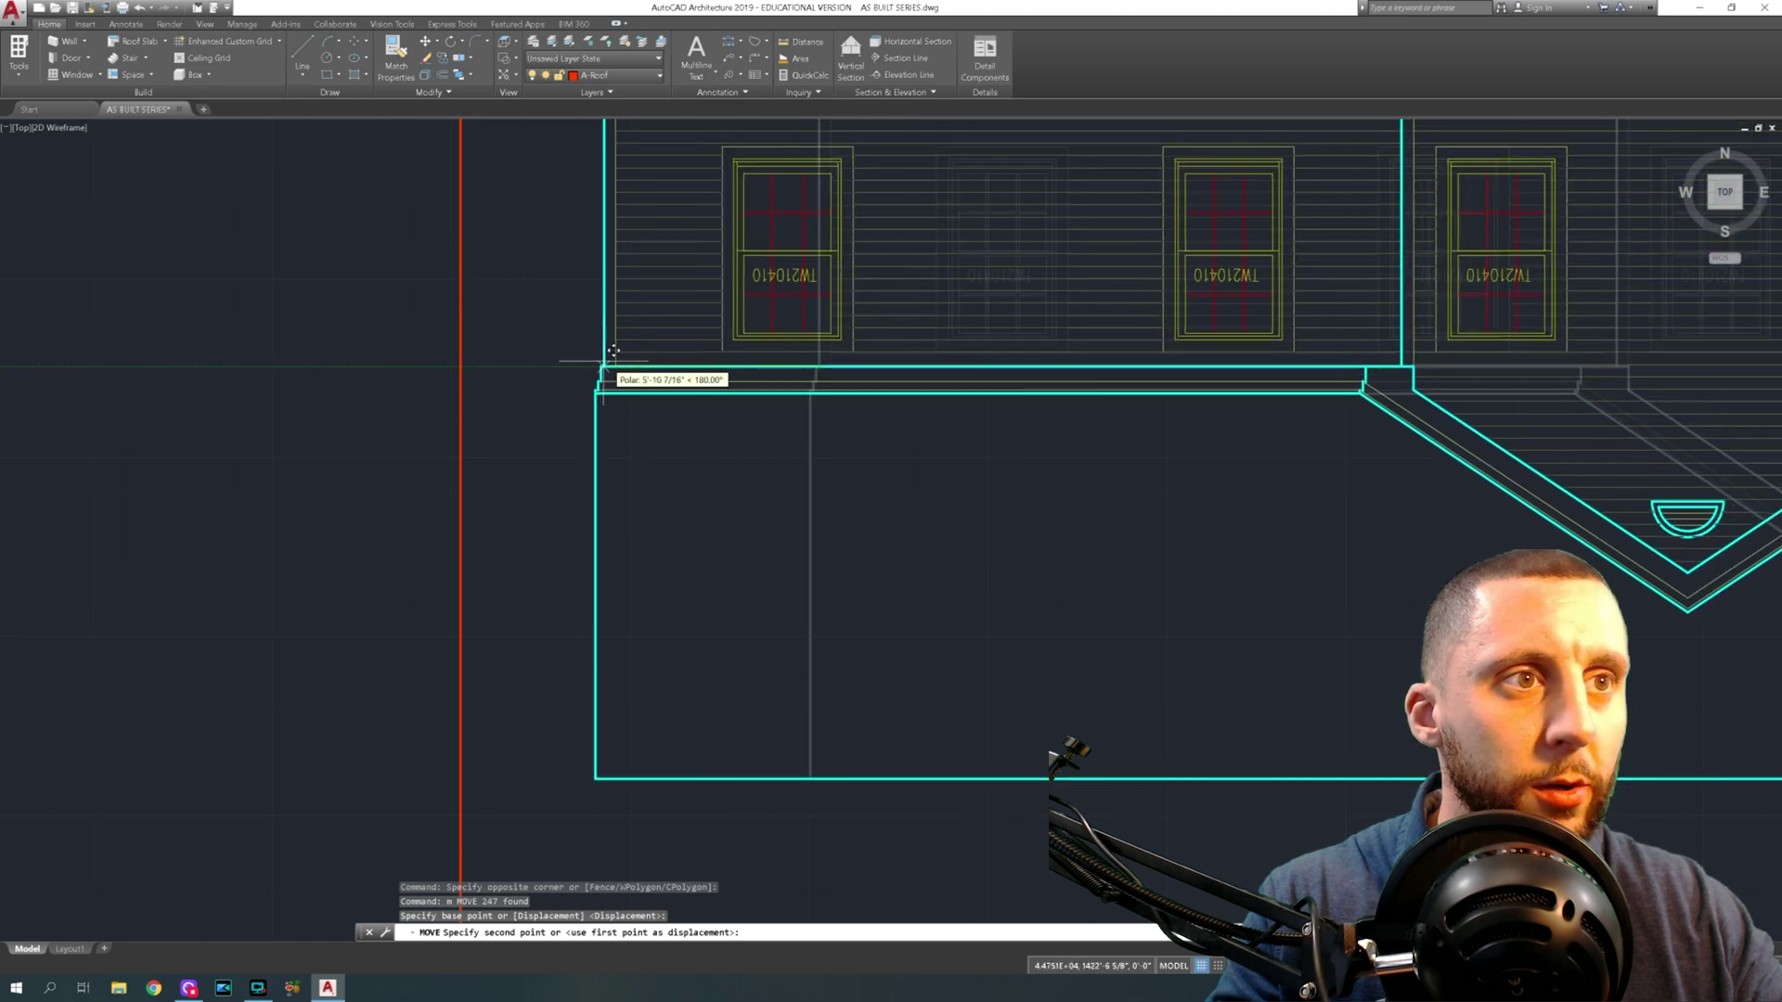
pyautogui.click(462, 370)
pyautogui.scroll(-5, 461, 368)
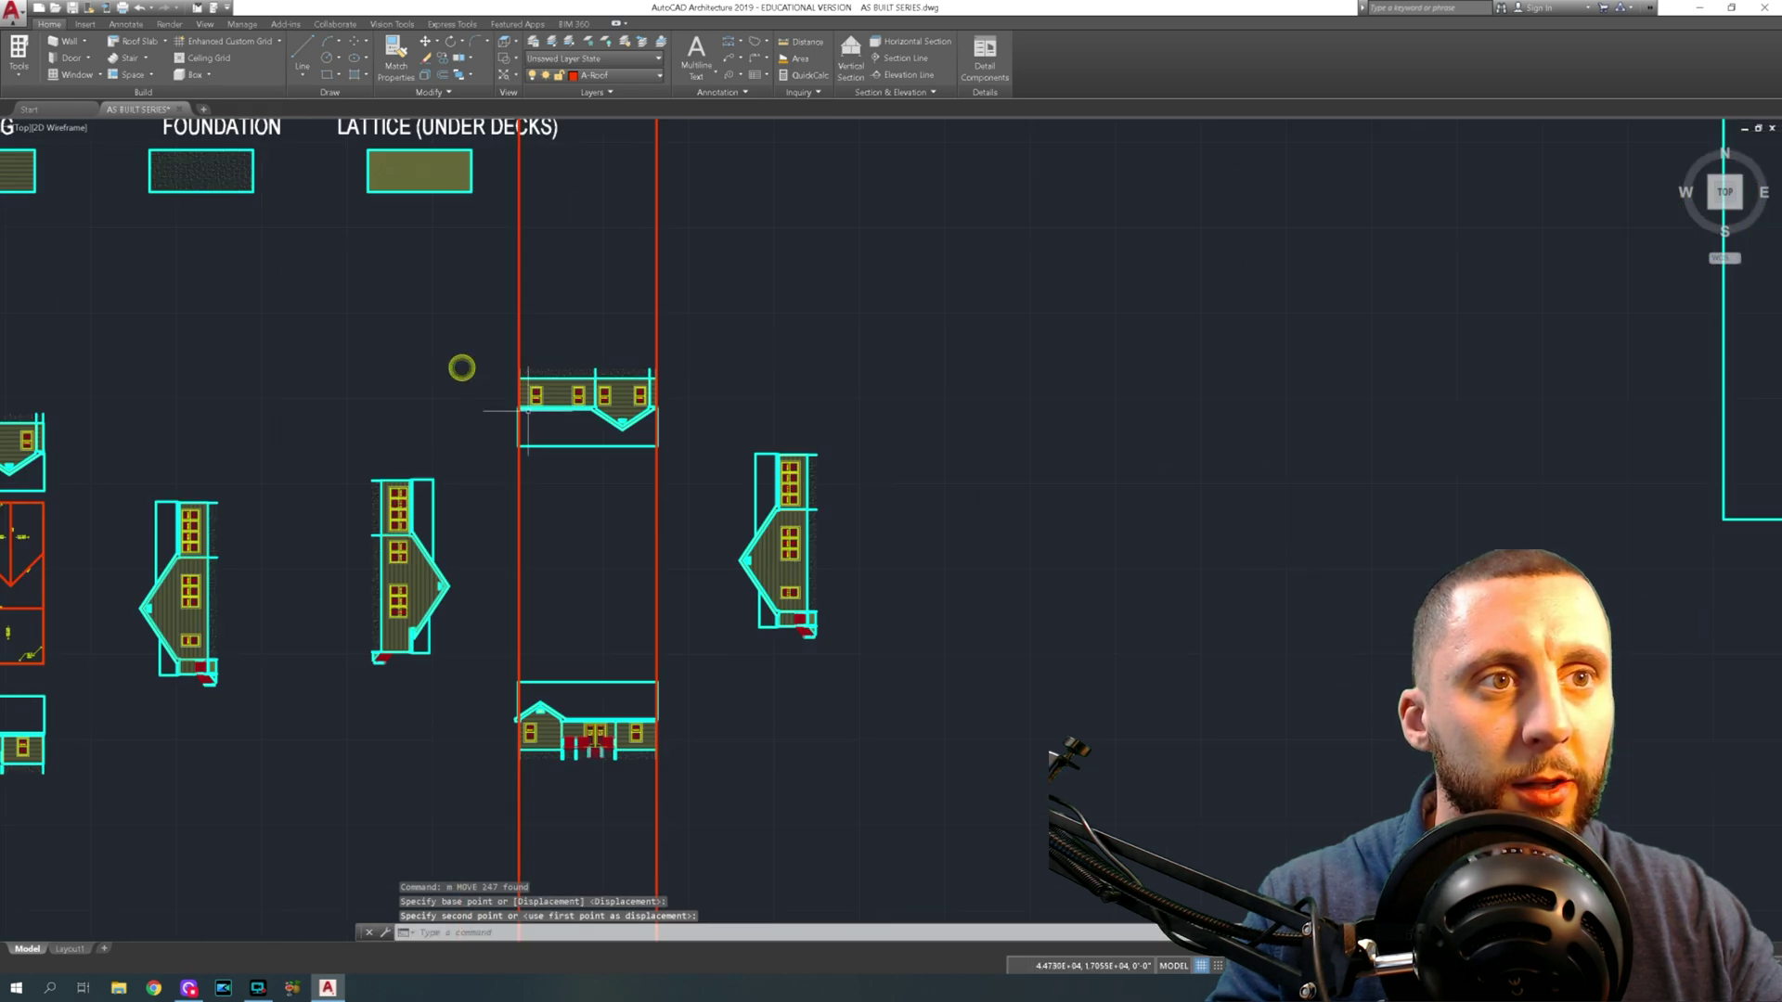
pyautogui.moveTo(650, 515); pyautogui.dragTo(681, 408, button='middle')
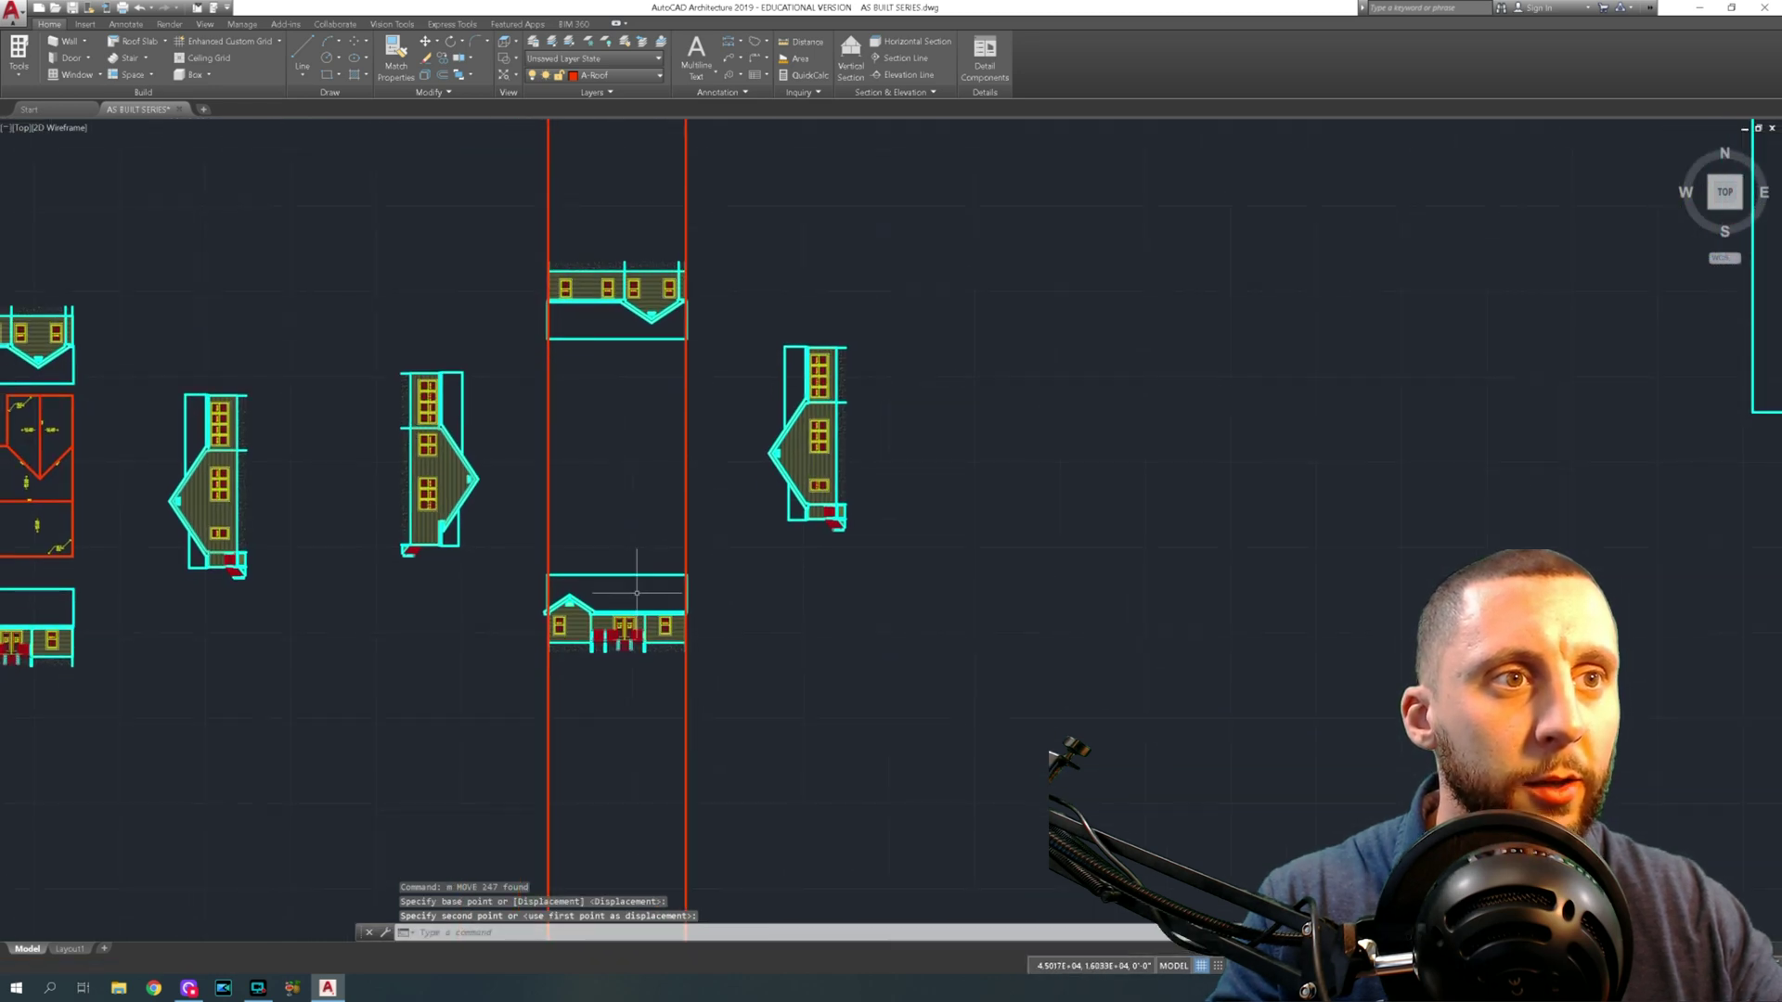
pyautogui.moveTo(621, 519); pyautogui.dragTo(628, 502, button='middle')
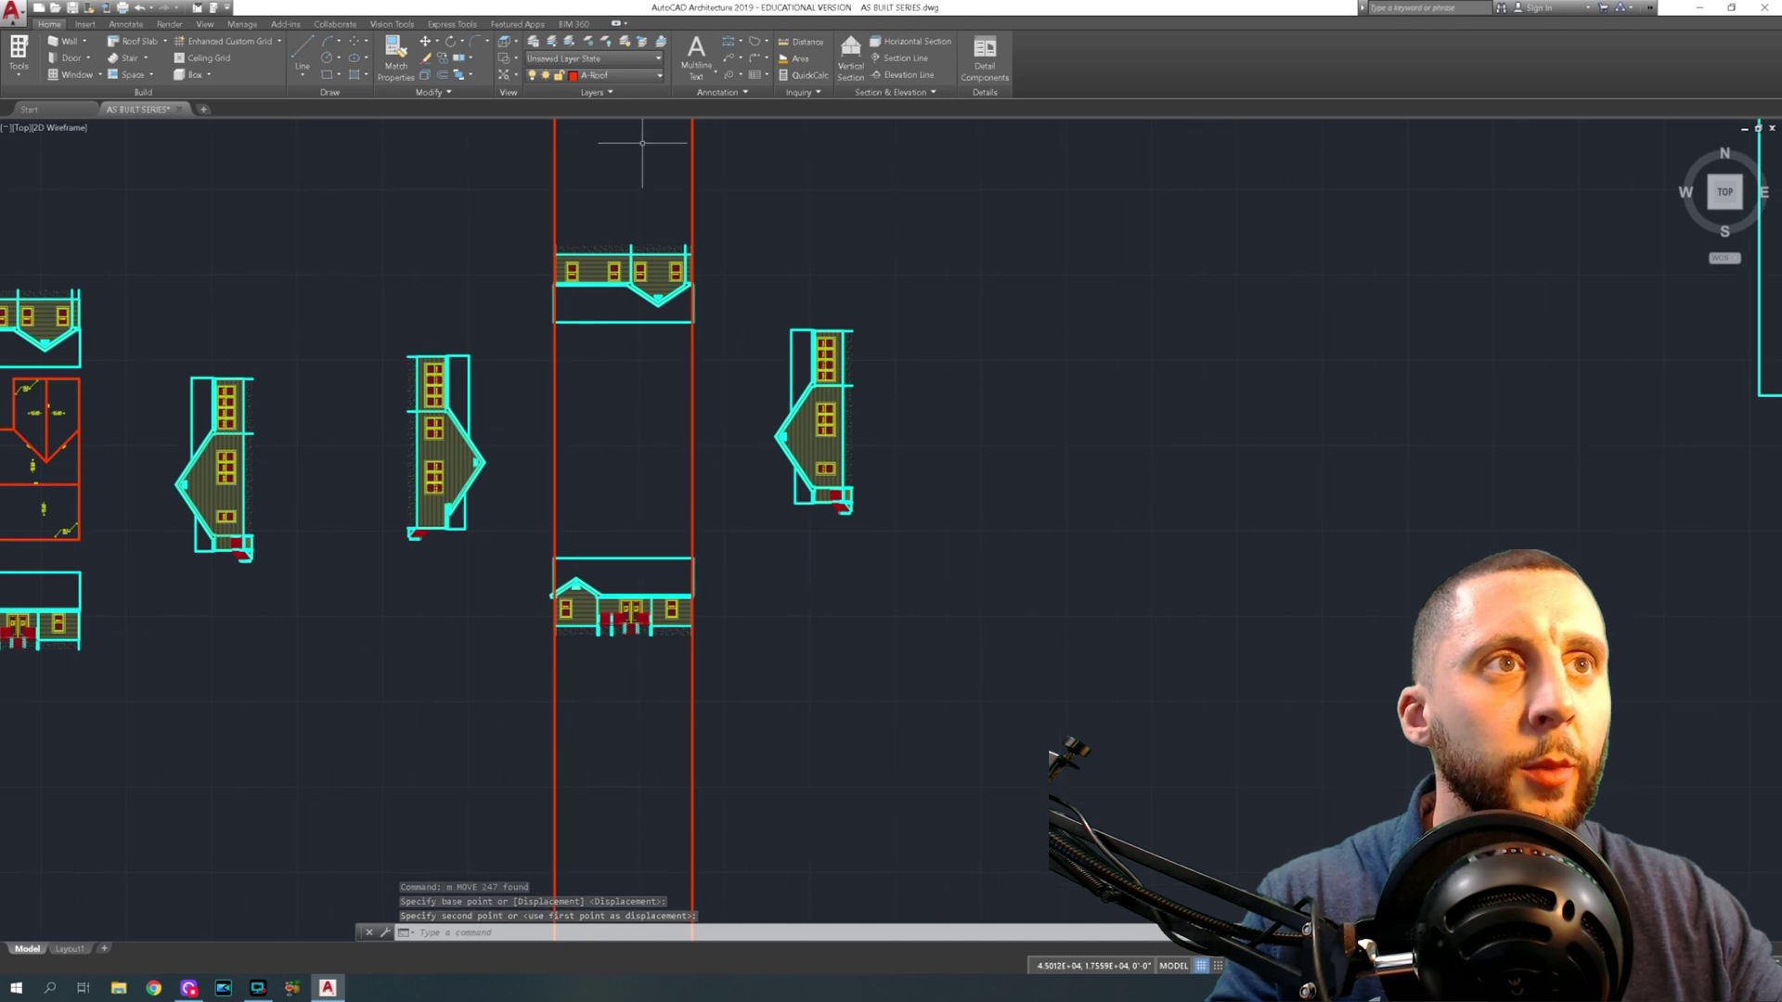
# Make A-Roof the current layer by picking the roof plan's edge
pyautogui.click(611, 77)
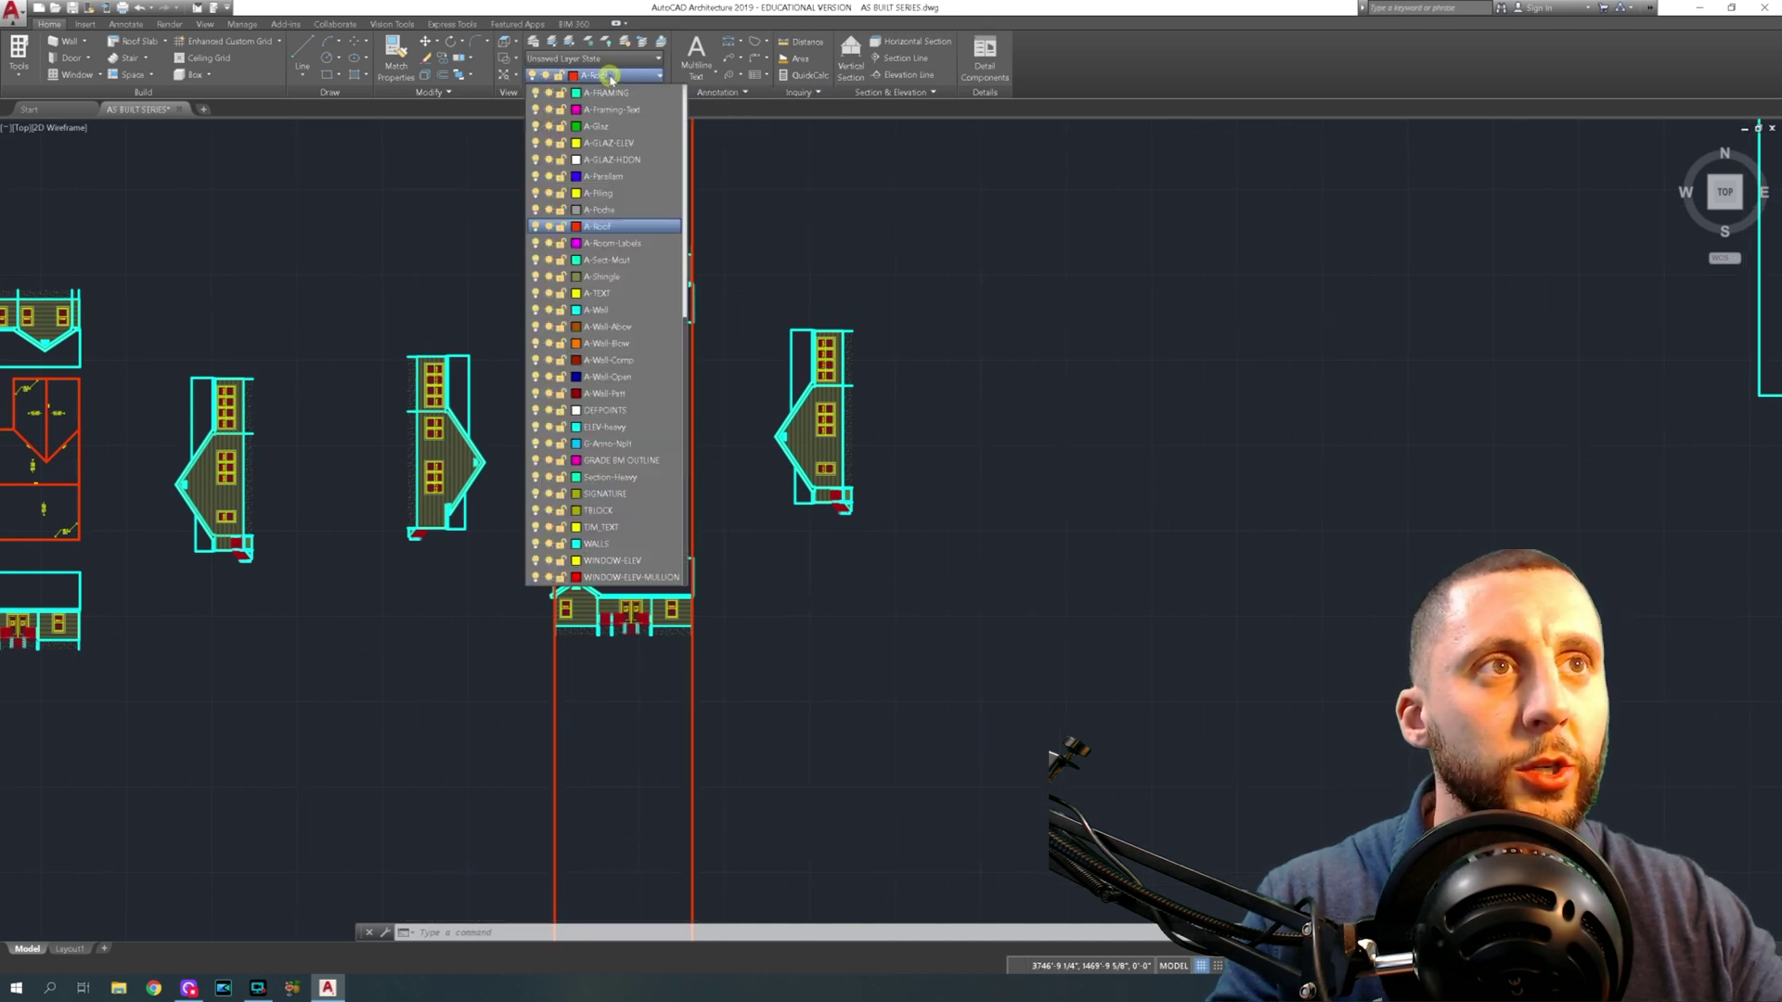
pyautogui.click(611, 228)
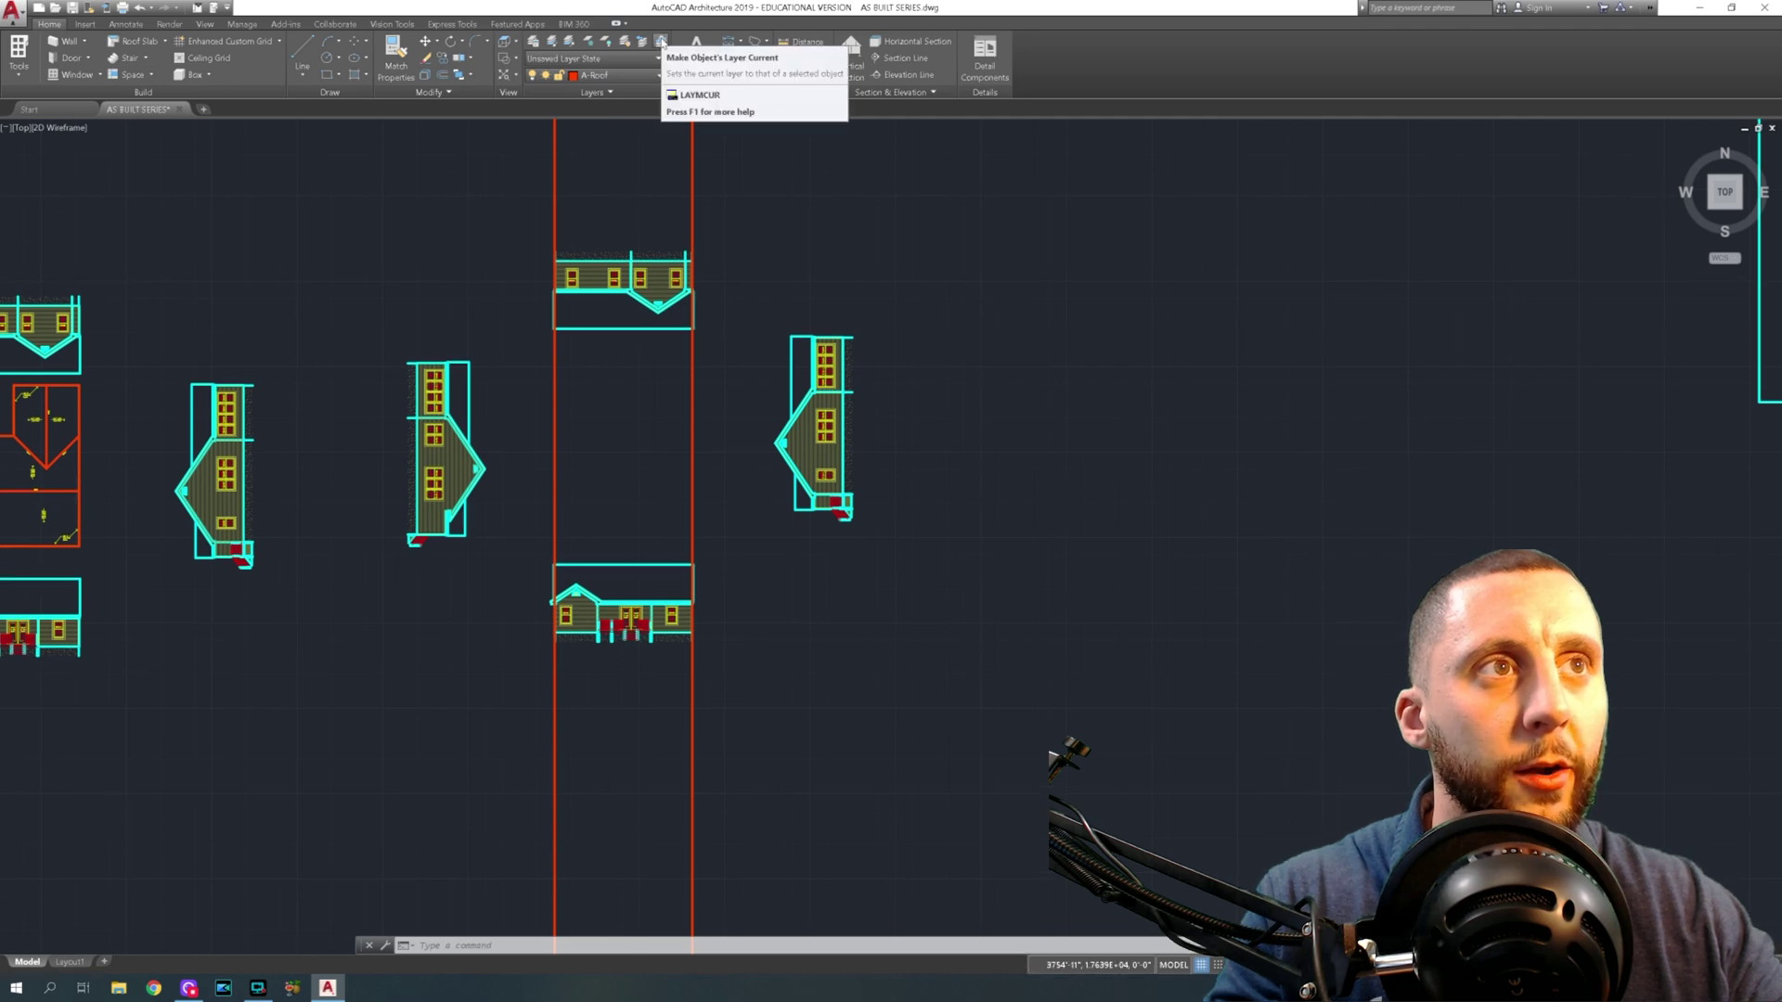
pyautogui.click(662, 44)
pyautogui.scroll(-5, 891, 520)
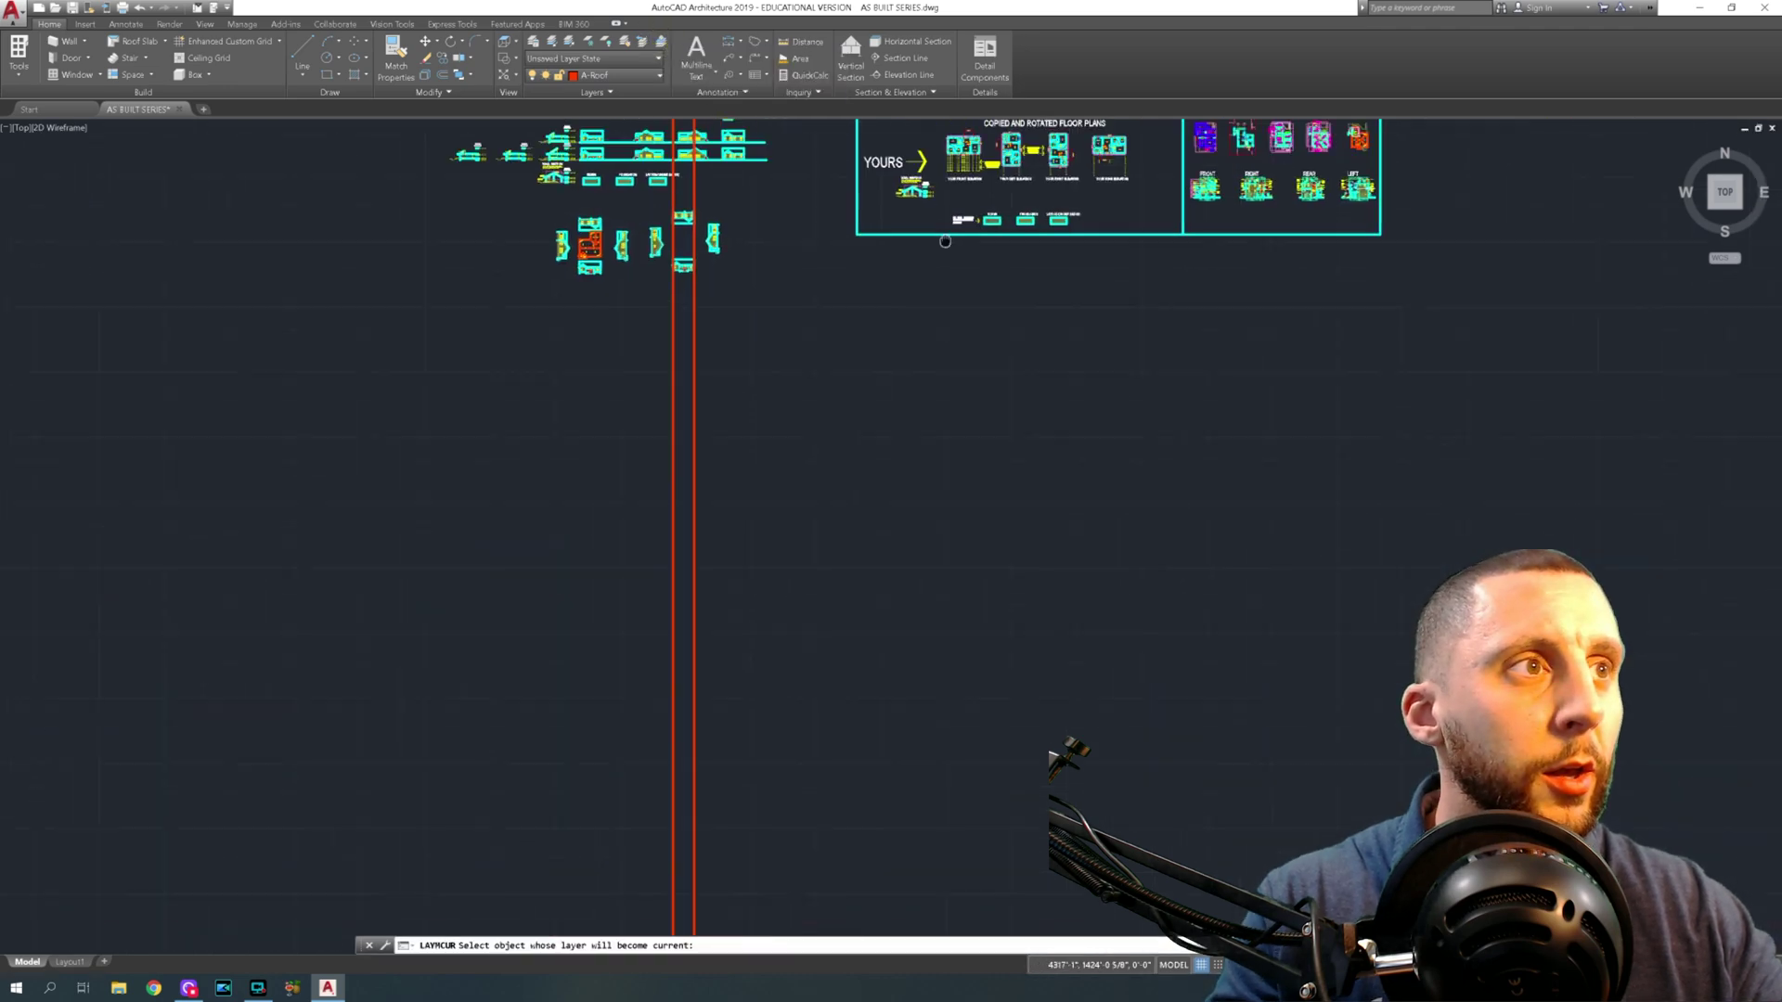
pyautogui.scroll(5, 942, 393)
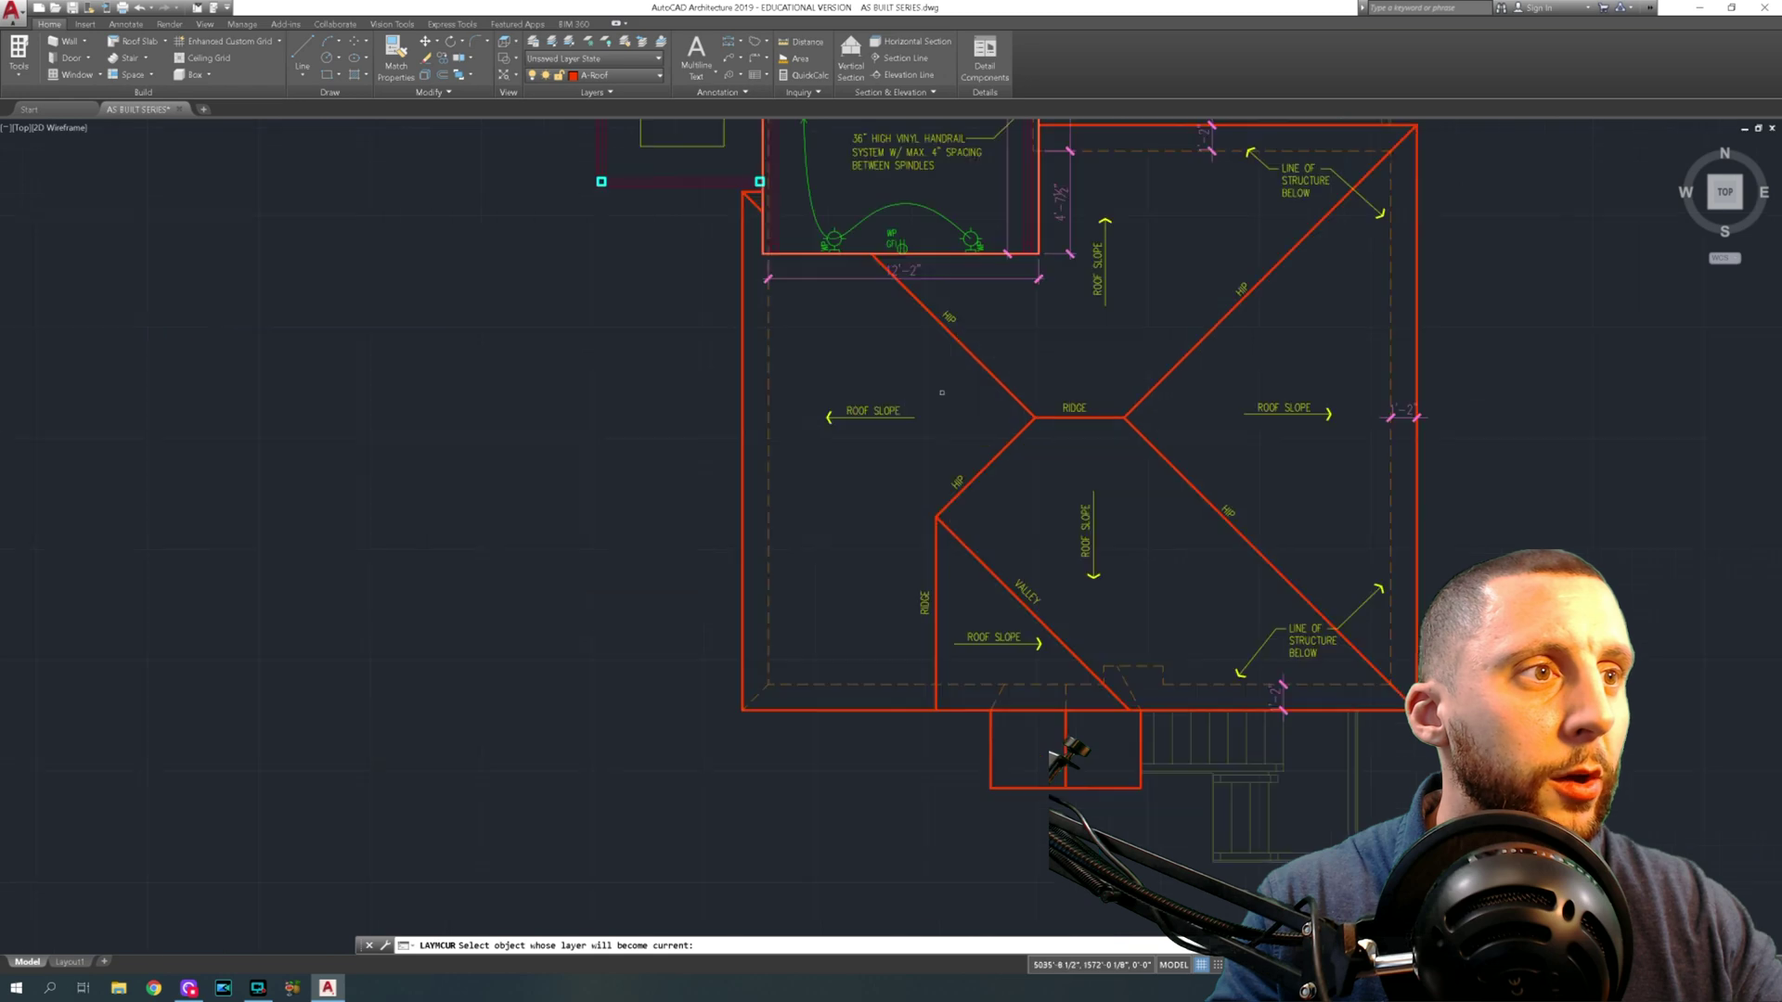
pyautogui.click(742, 389)
pyautogui.scroll(-6, 724, 426)
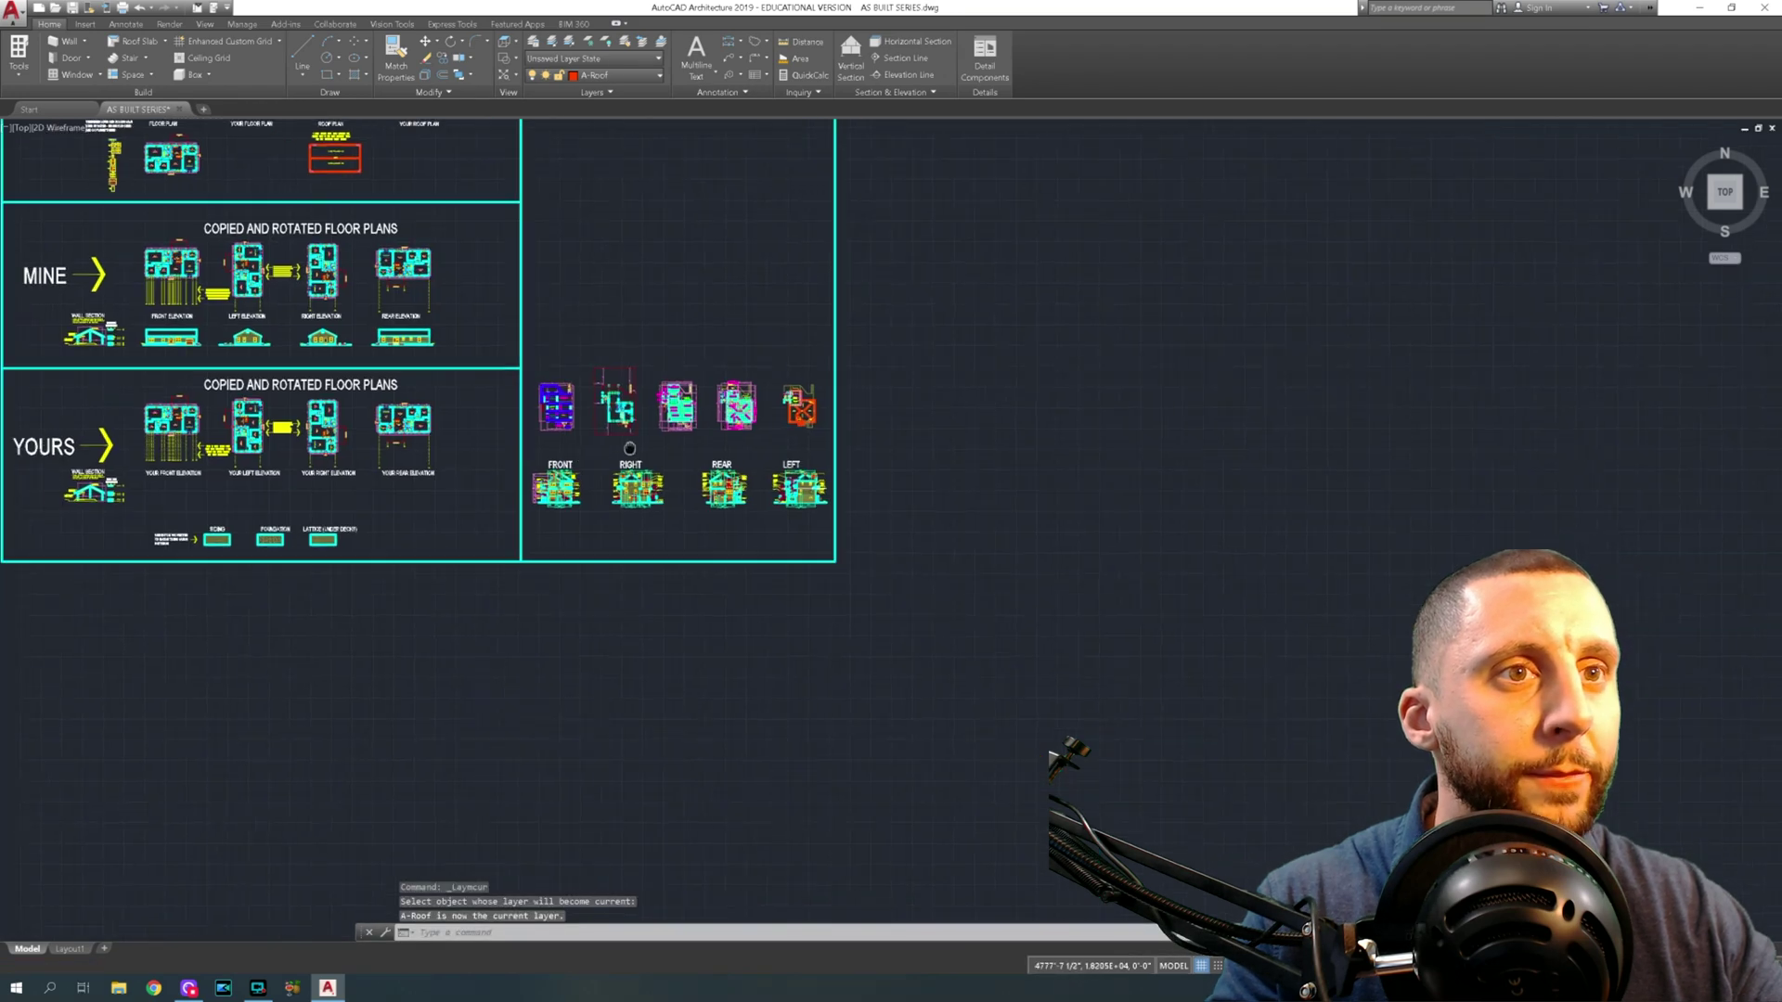
pyautogui.moveTo(506, 464); pyautogui.dragTo(858, 435, button='middle')
pyautogui.moveTo(683, 429); pyautogui.dragTo(724, 427, button='middle')
pyautogui.moveTo(626, 564); pyautogui.dragTo(994, 385, button='middle')
pyautogui.scroll(8, 453, 341)
pyautogui.moveTo(481, 366); pyautogui.dragTo(565, 337, button='middle')
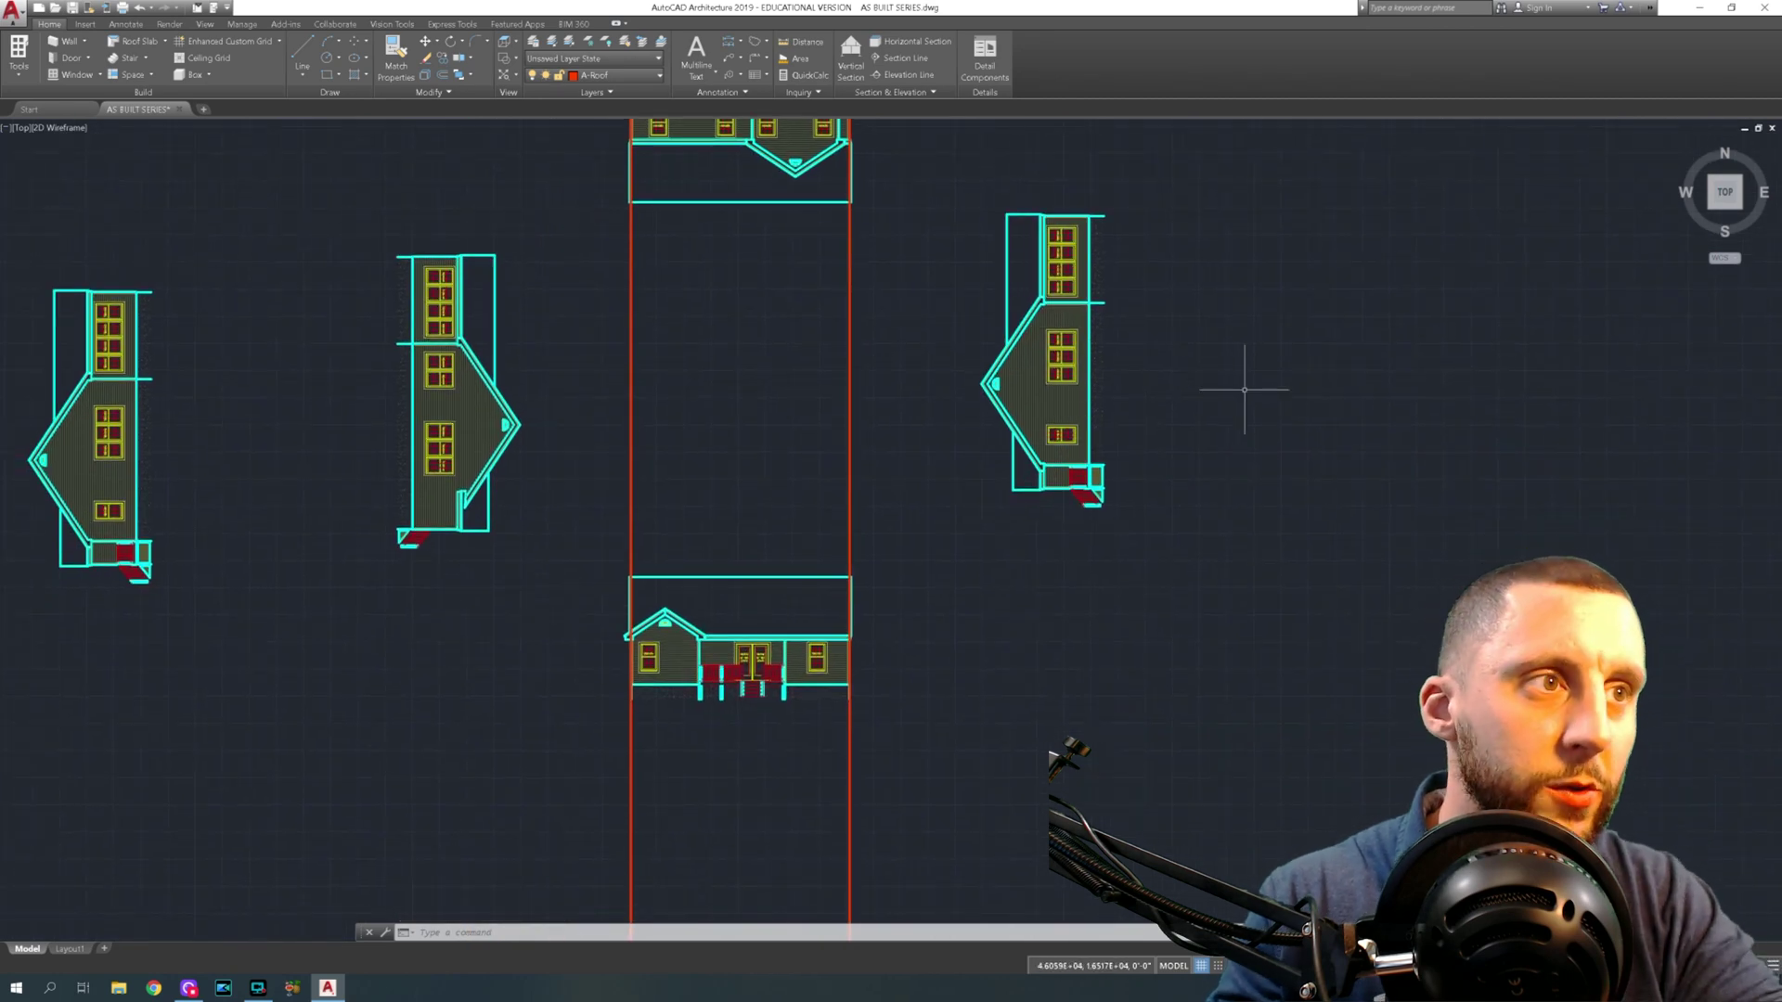
# Move the right elevation slightly downward
pyautogui.write('x')
pyautogui.press('Escape')
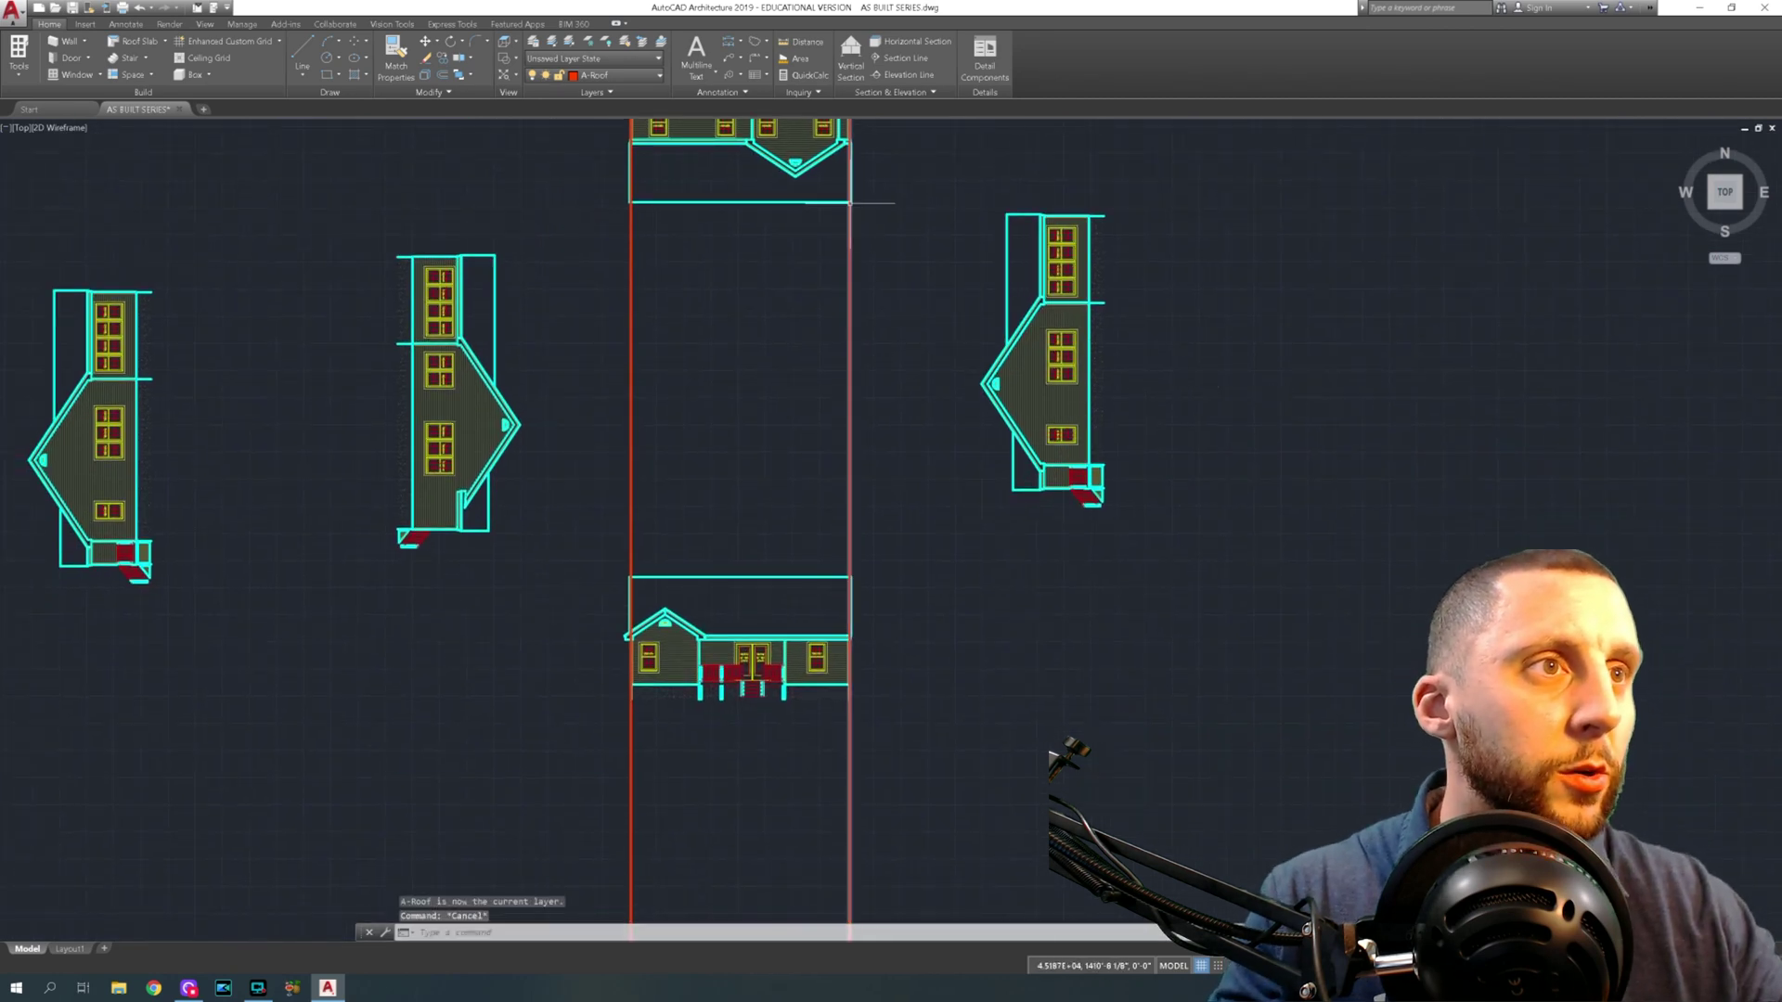
pyautogui.click(1035, 212)
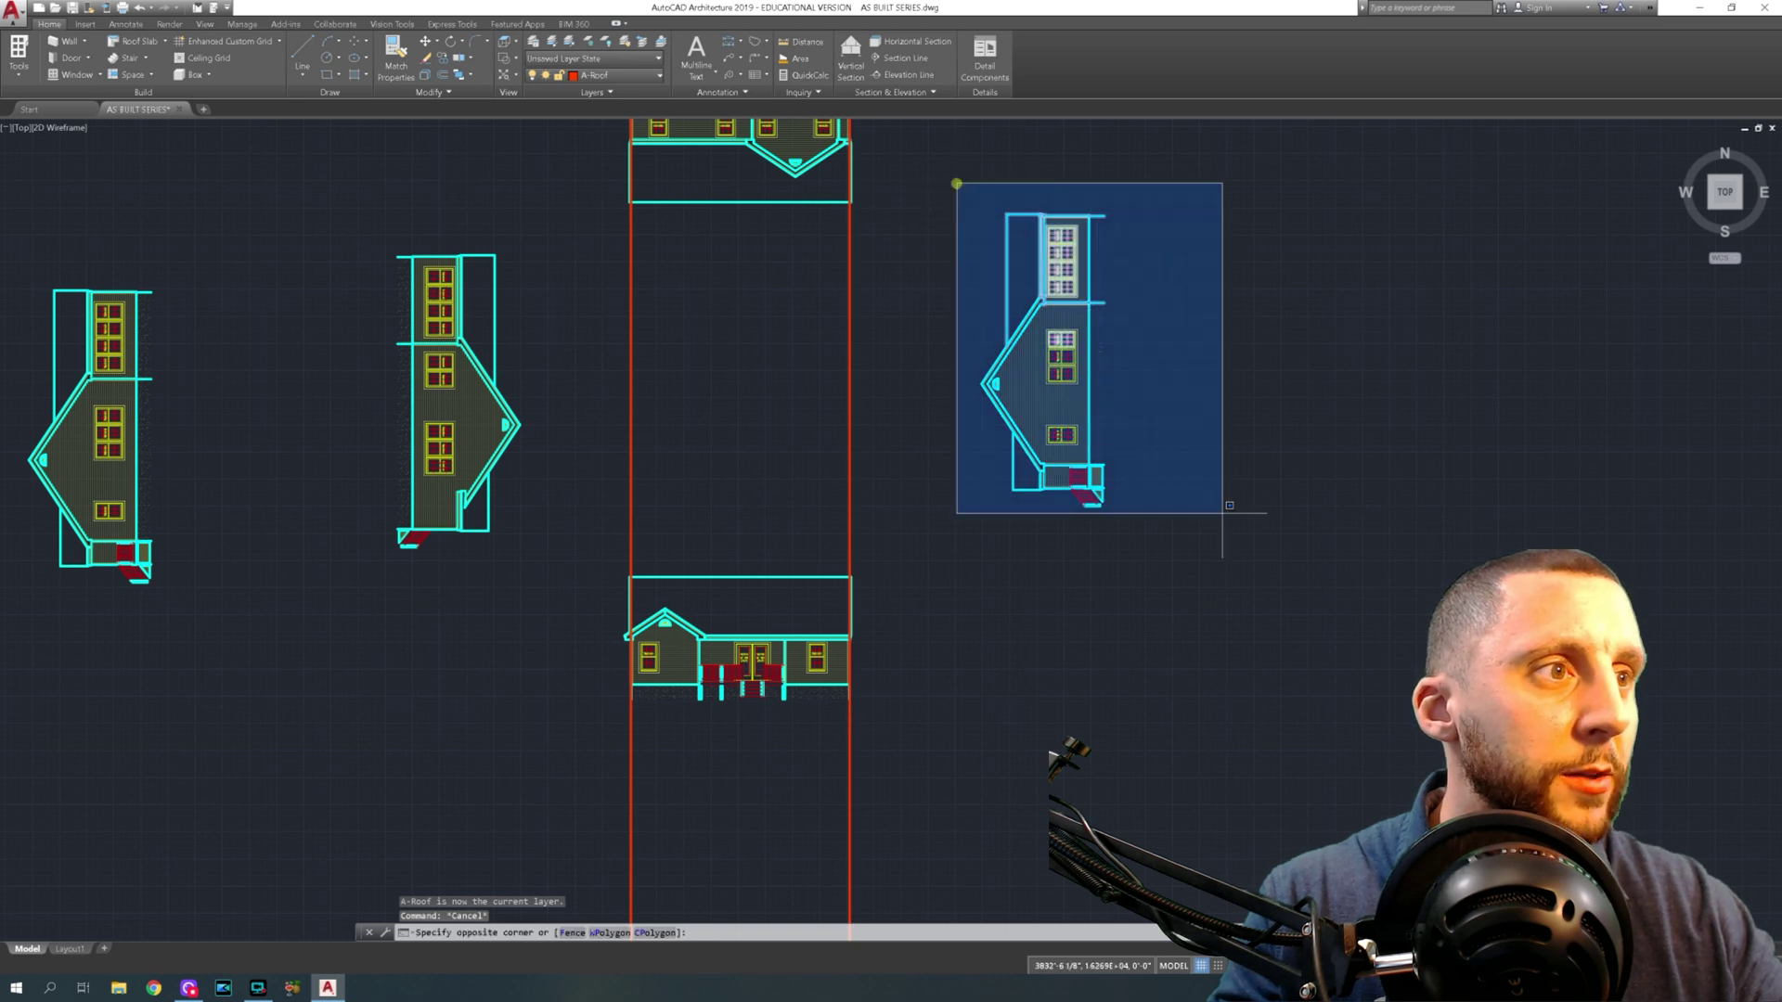
pyautogui.click(1288, 597)
pyautogui.write('m')
pyautogui.press('Return')
pyautogui.click(1188, 328)
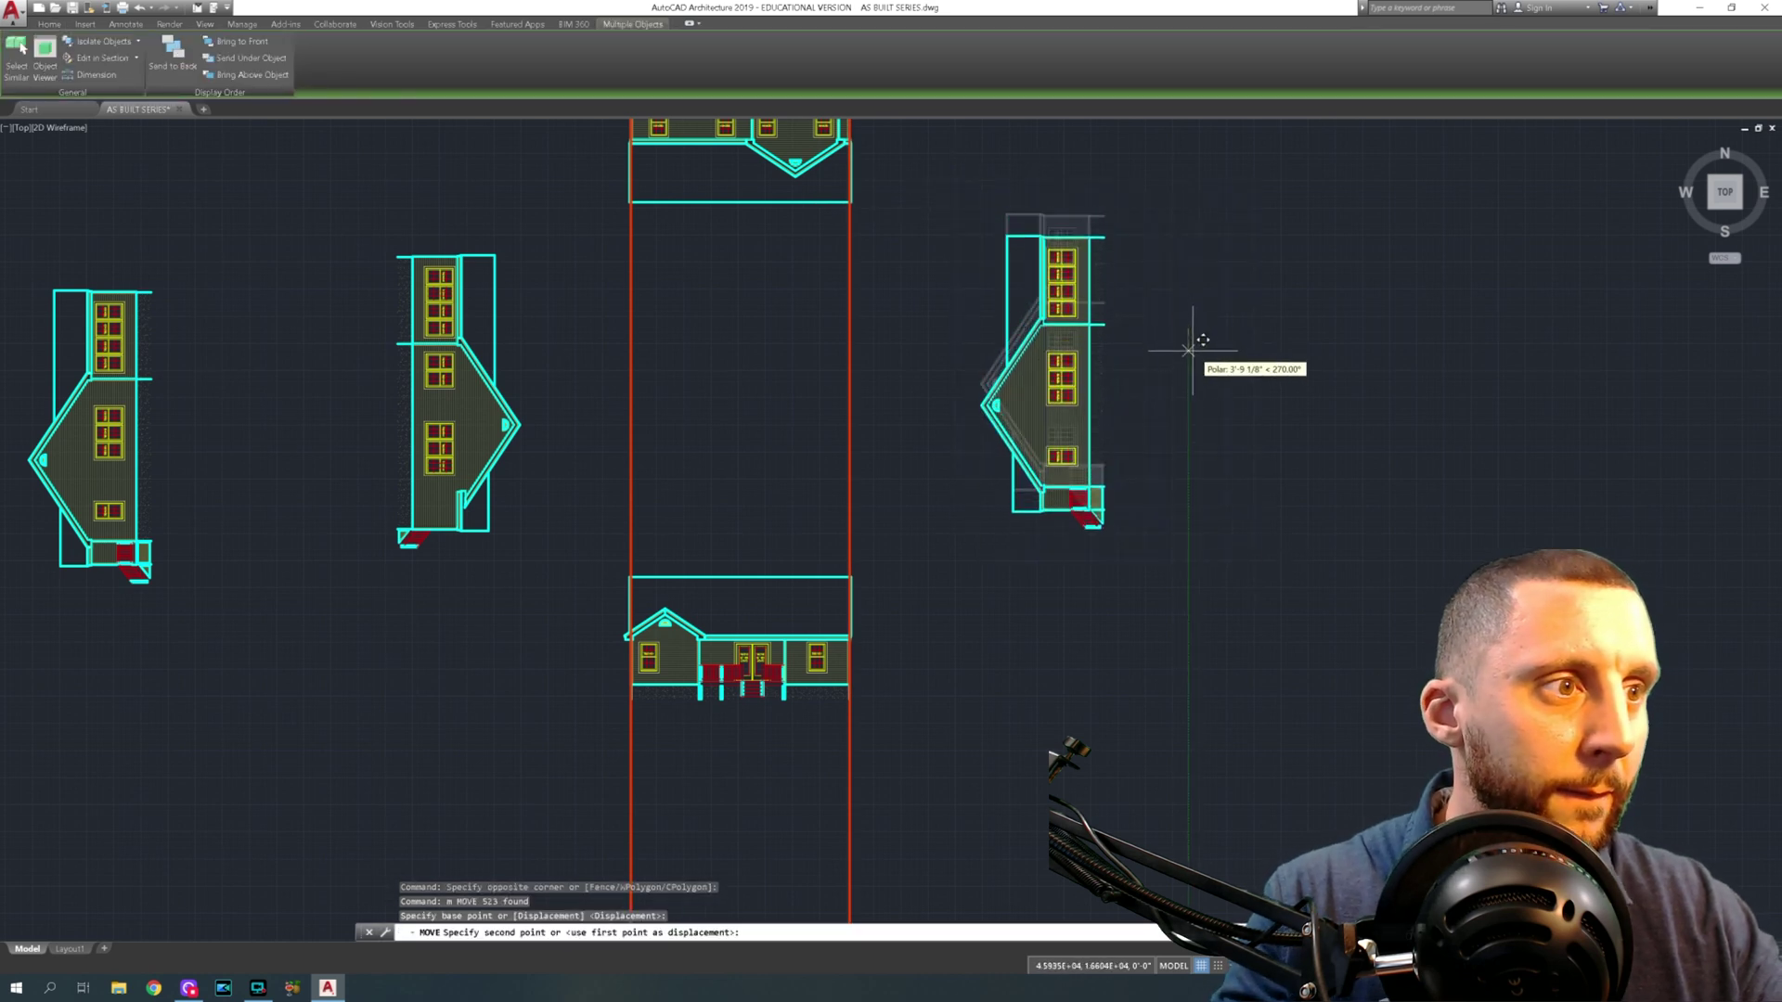
pyautogui.click(1193, 357)
# Draw horizontal construction lines through the right elevation's lower and top corners
pyautogui.write('xl')
pyautogui.press('Return')
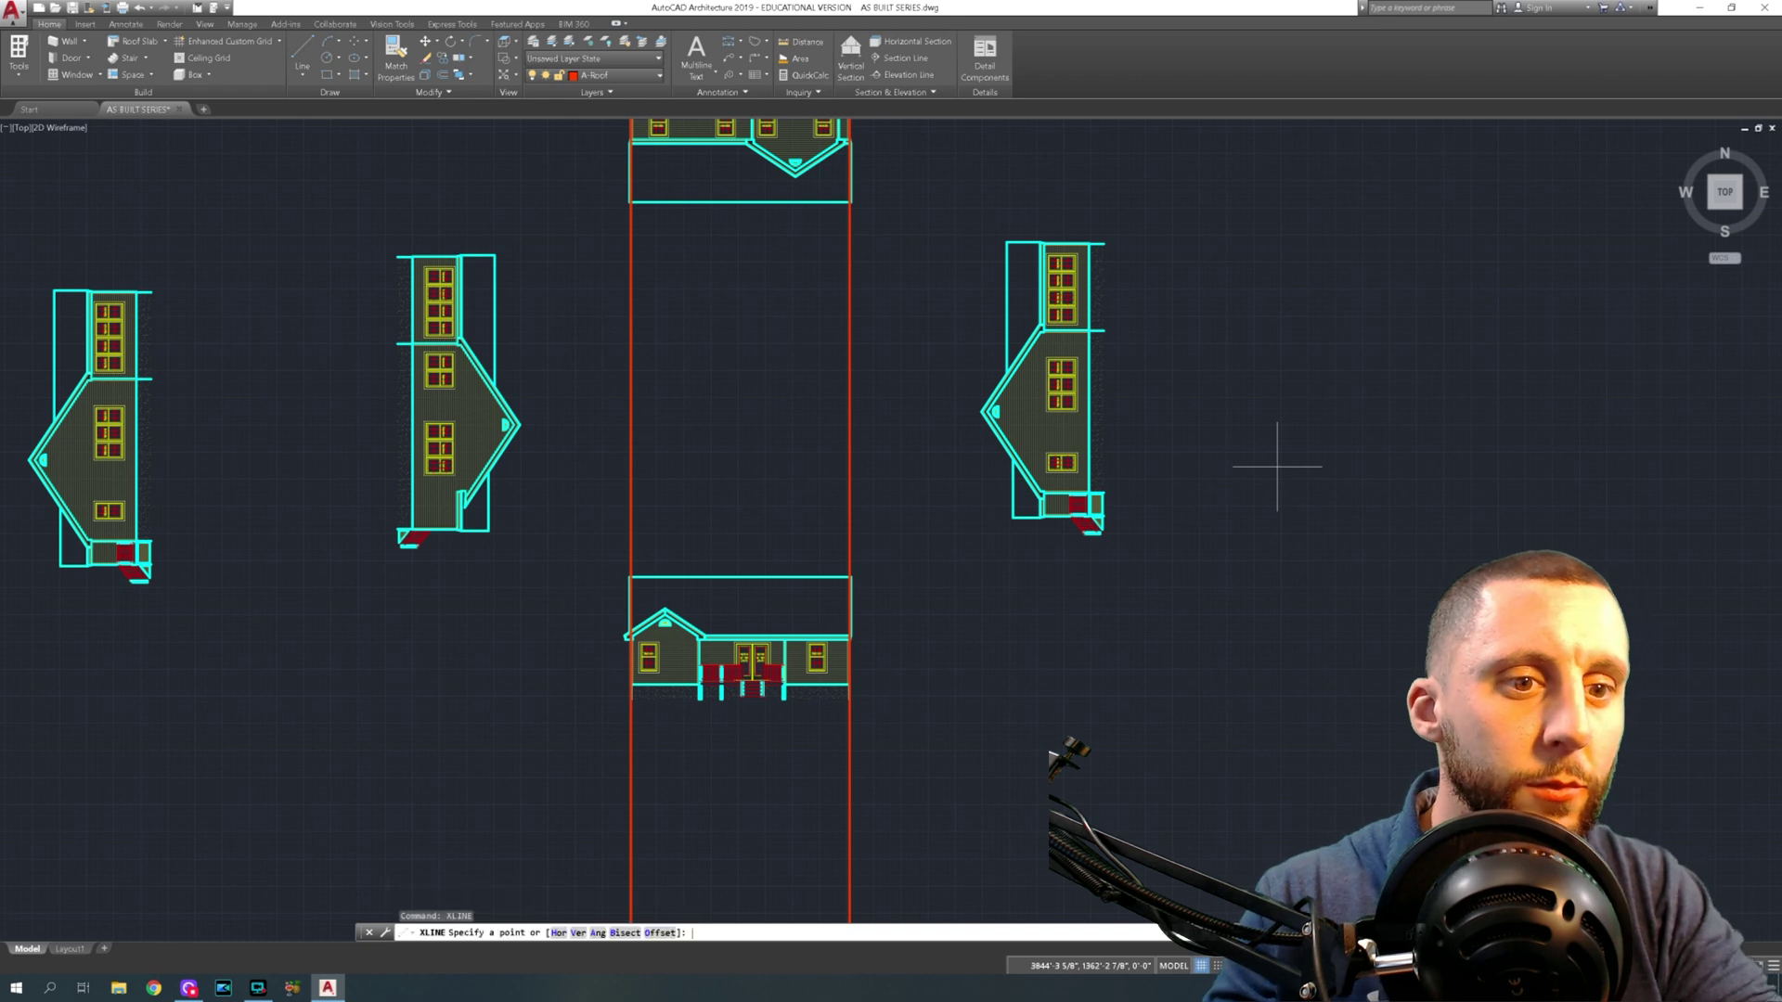
pyautogui.scroll(2, 969, 415)
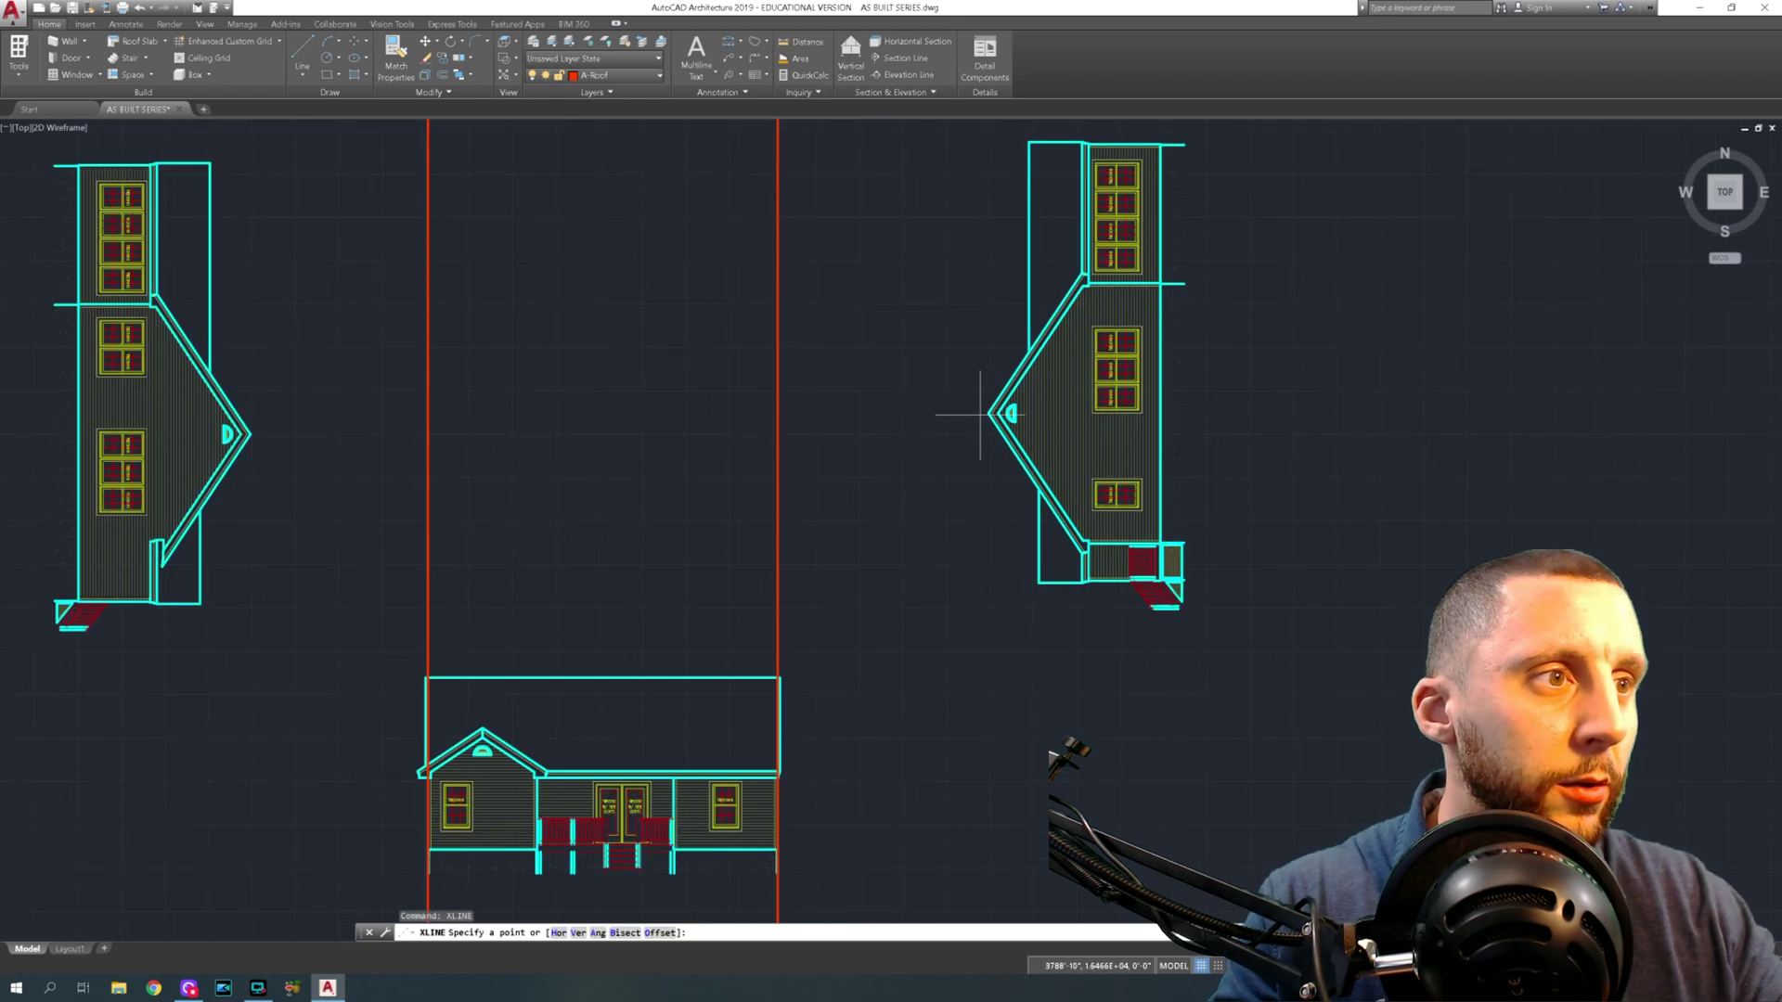
pyautogui.scroll(5, 1111, 604)
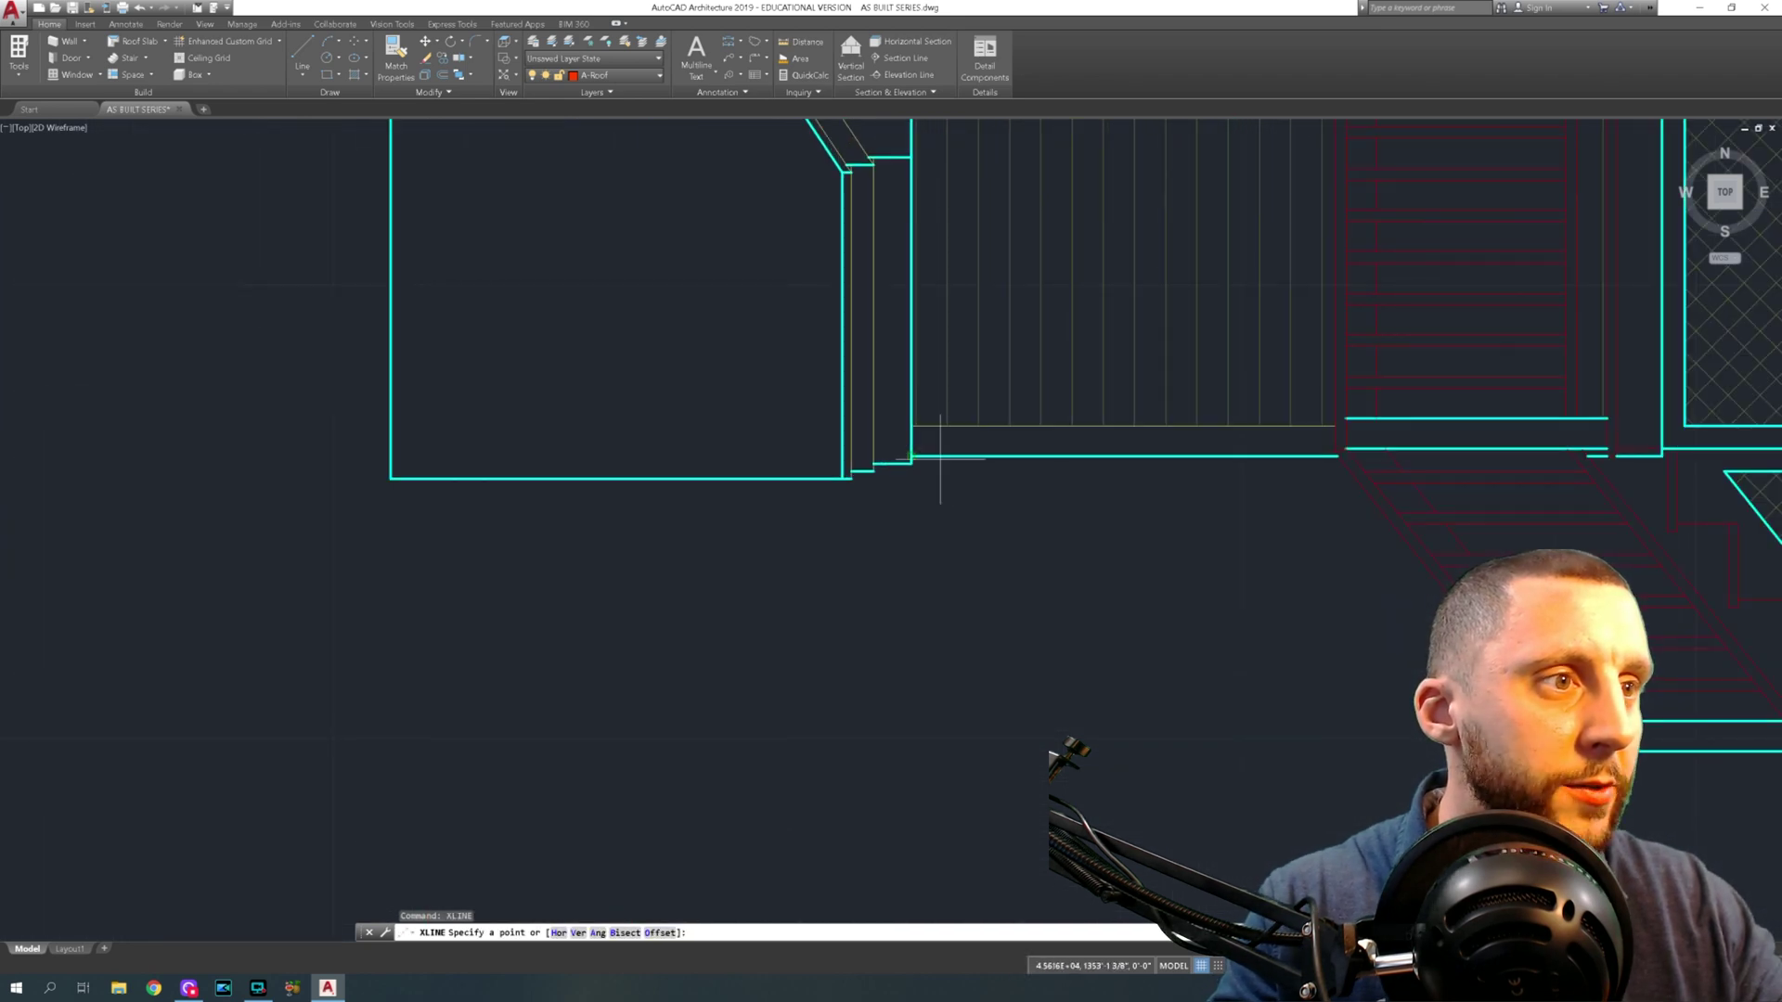
pyautogui.click(916, 457)
pyautogui.click(807, 458)
pyautogui.scroll(-5, 836, 464)
pyautogui.press('Return')
pyautogui.press('Return')
pyautogui.moveTo(929, 330); pyautogui.dragTo(973, 623, button='middle')
pyautogui.scroll(5, 990, 415)
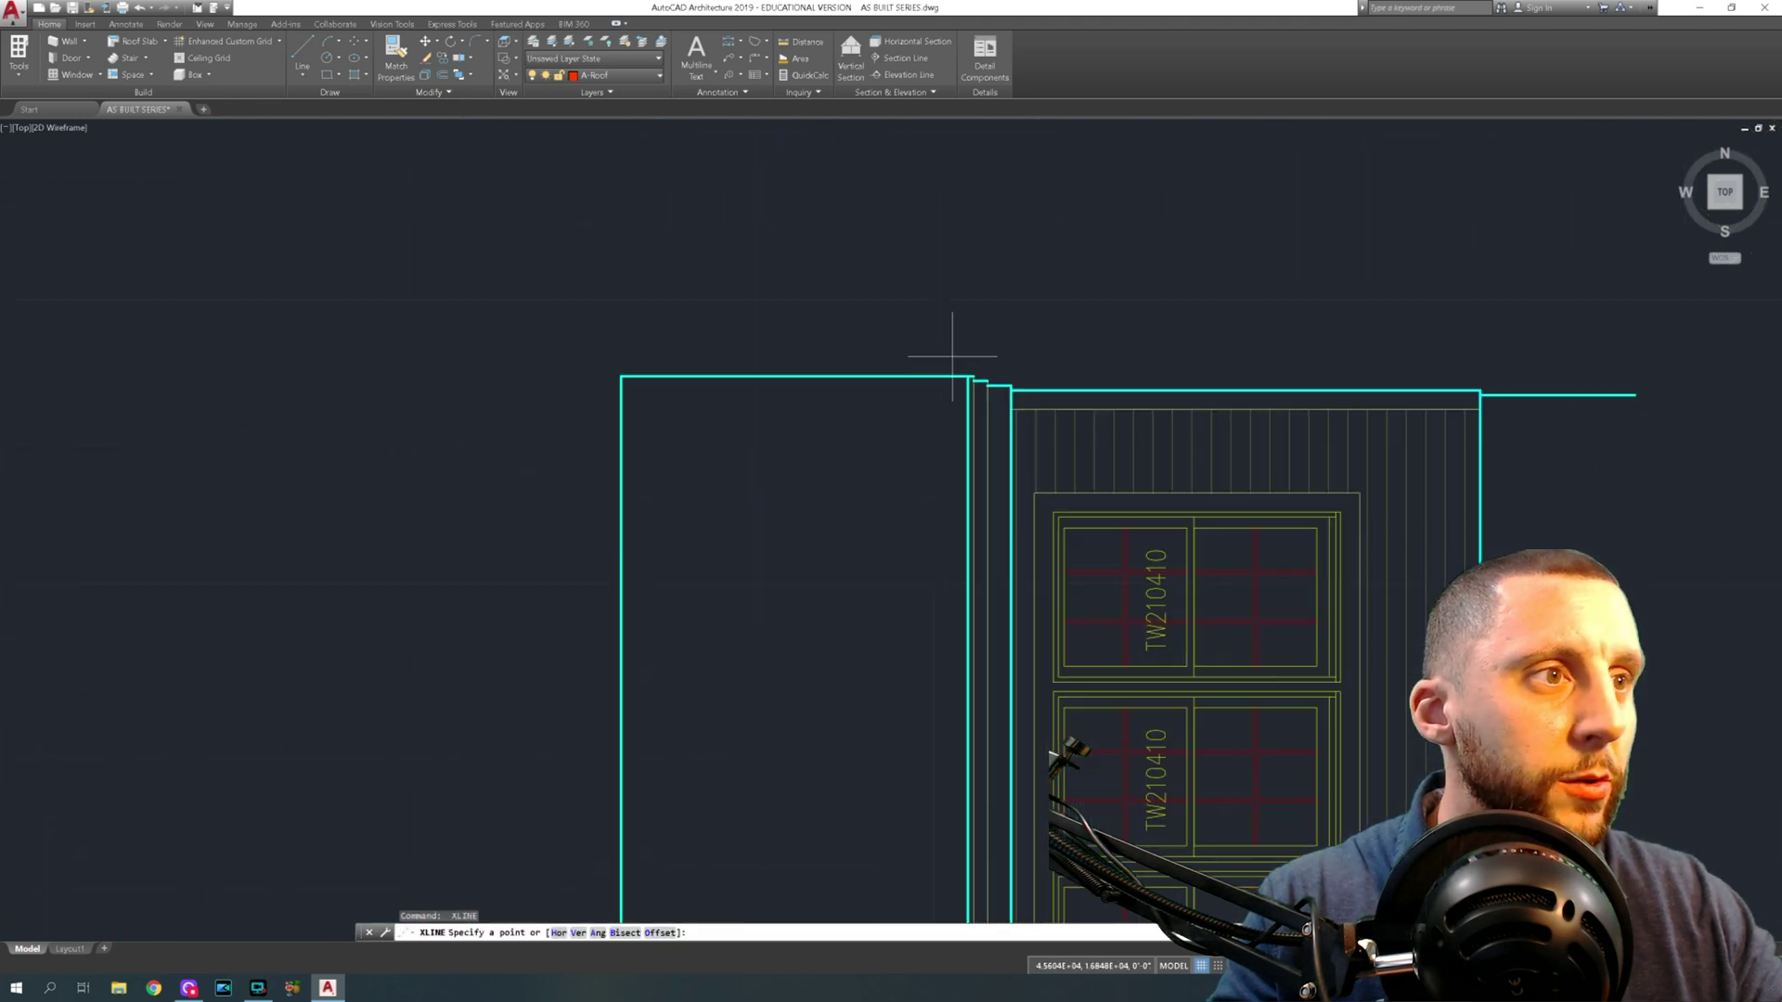
pyautogui.click(1046, 409)
pyautogui.click(918, 410)
pyautogui.scroll(-7, 915, 406)
pyautogui.press('Escape')
# Move the middle side elevation so its top corner snaps onto the upper horizontal line
pyautogui.moveTo(779, 525); pyautogui.dragTo(927, 477, button='middle')
pyautogui.click(623, 383)
pyautogui.click(778, 609)
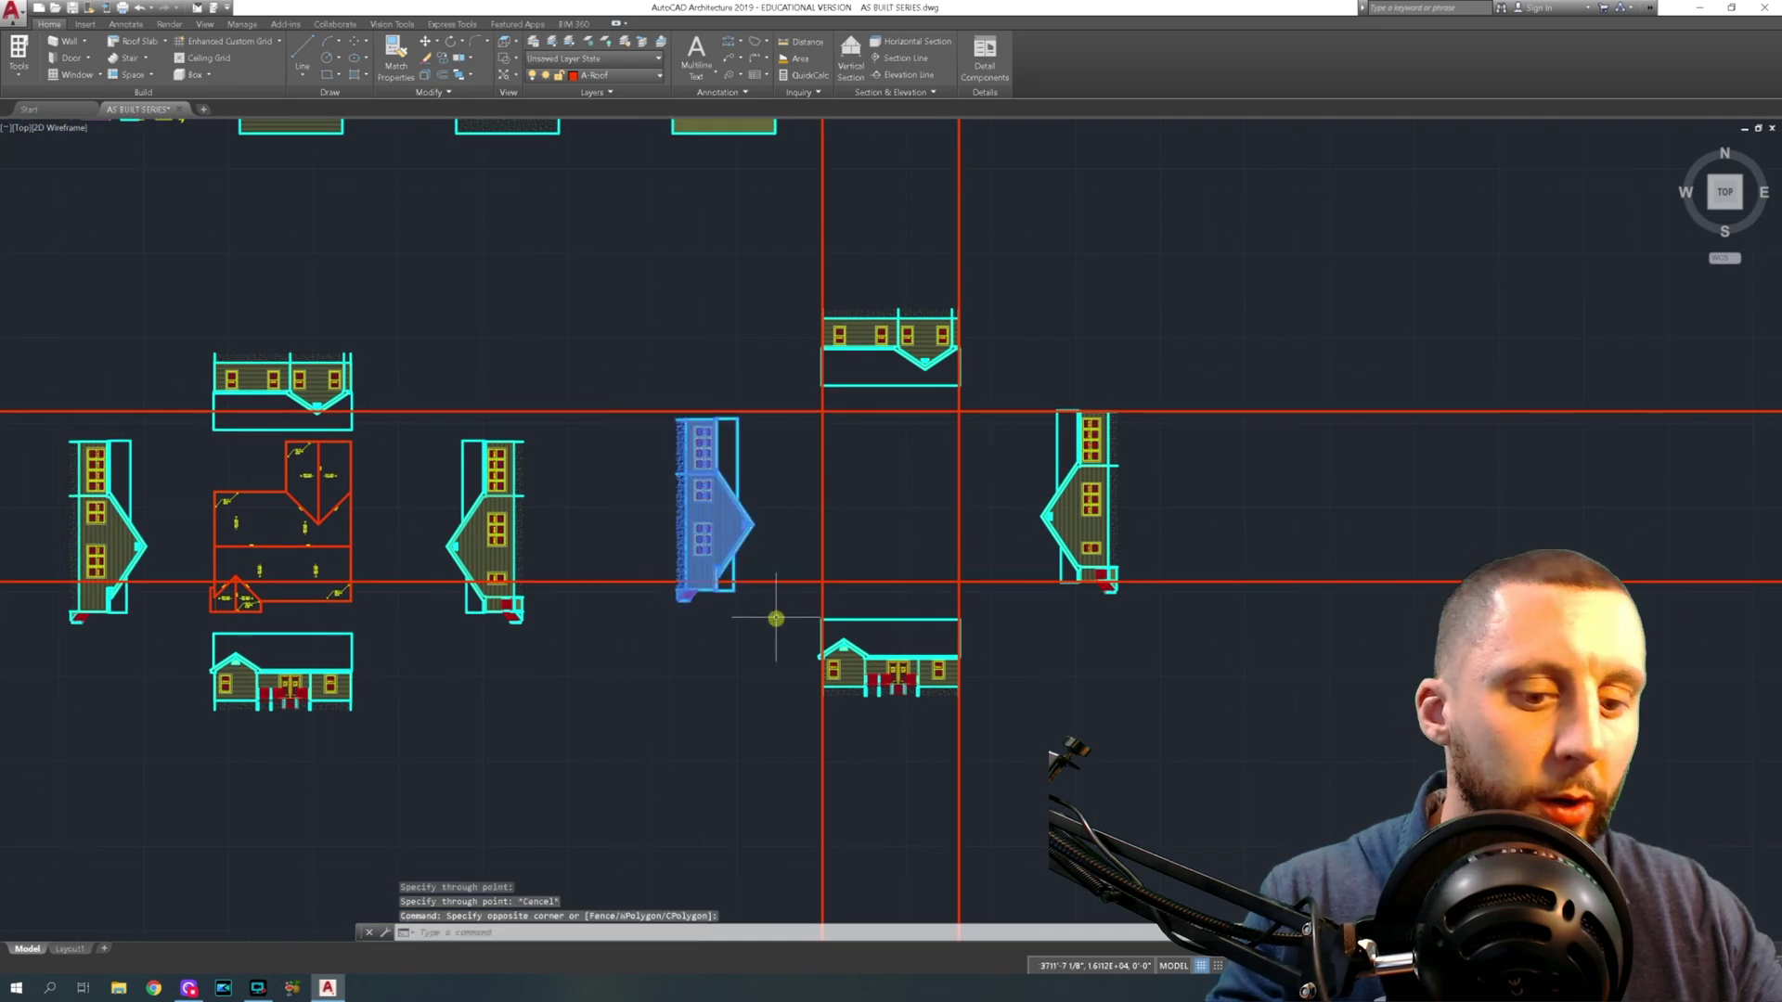
pyautogui.write('m')
pyautogui.press('Return')
pyautogui.scroll(6, 723, 419)
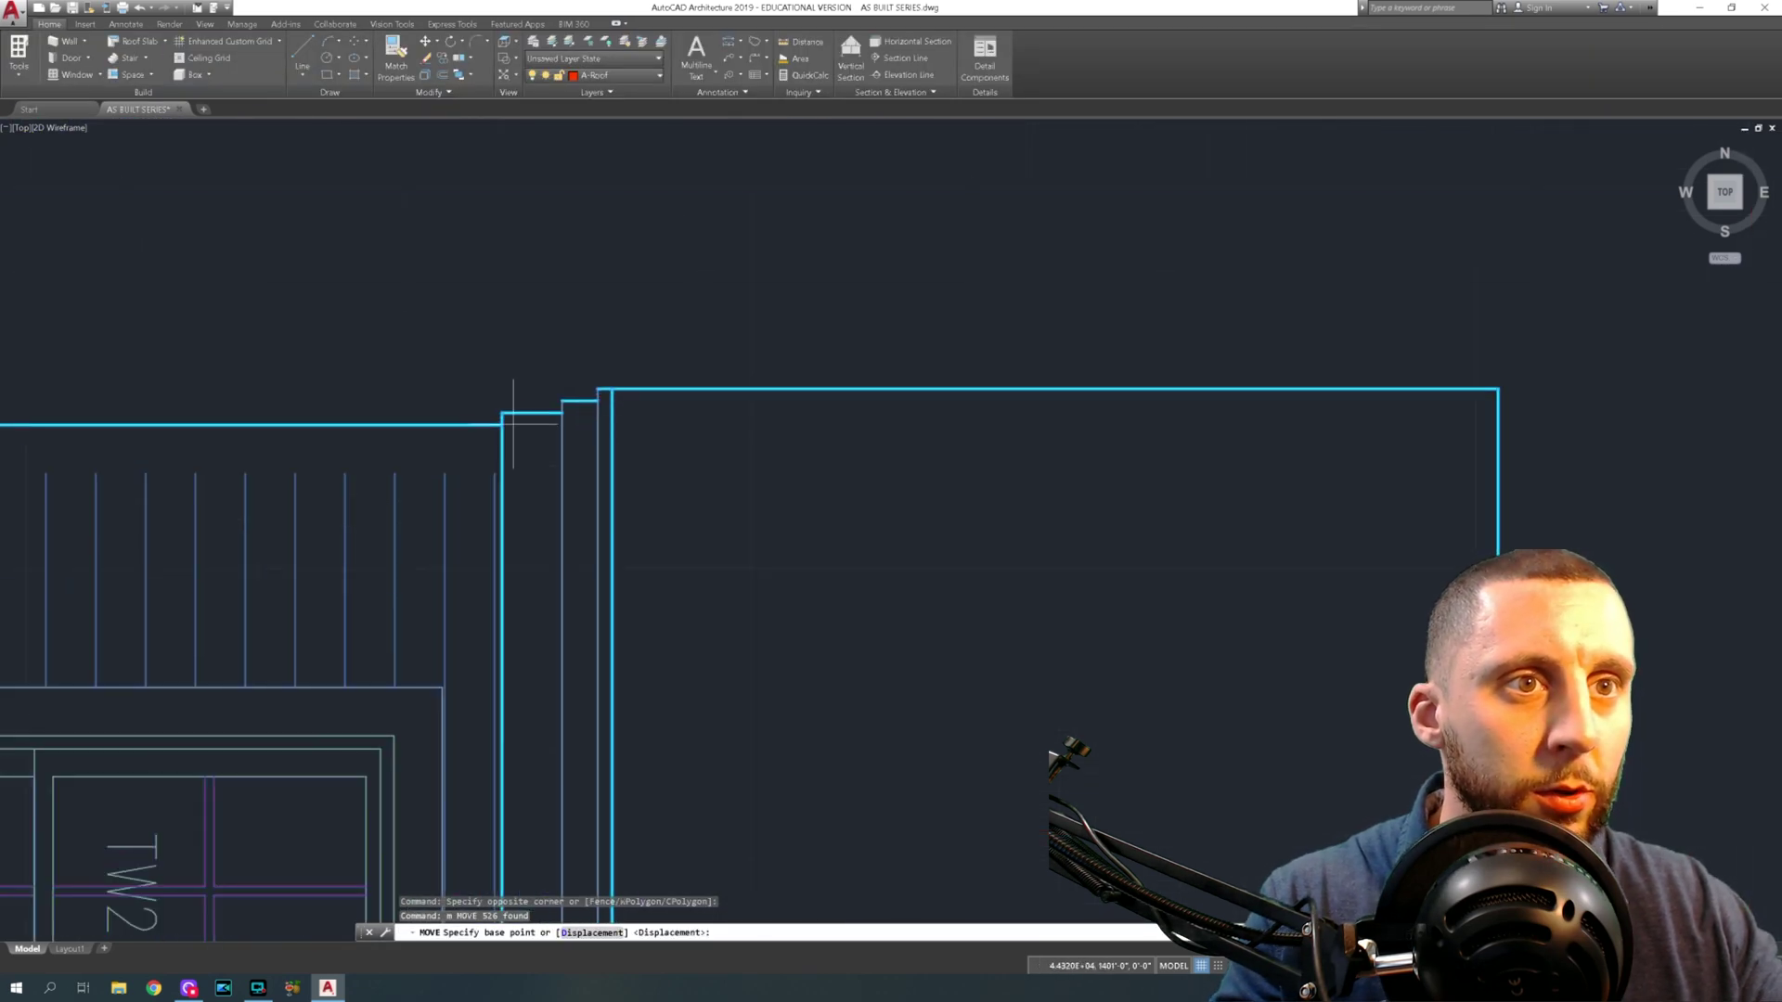
pyautogui.click(502, 424)
pyautogui.scroll(-4, 503, 380)
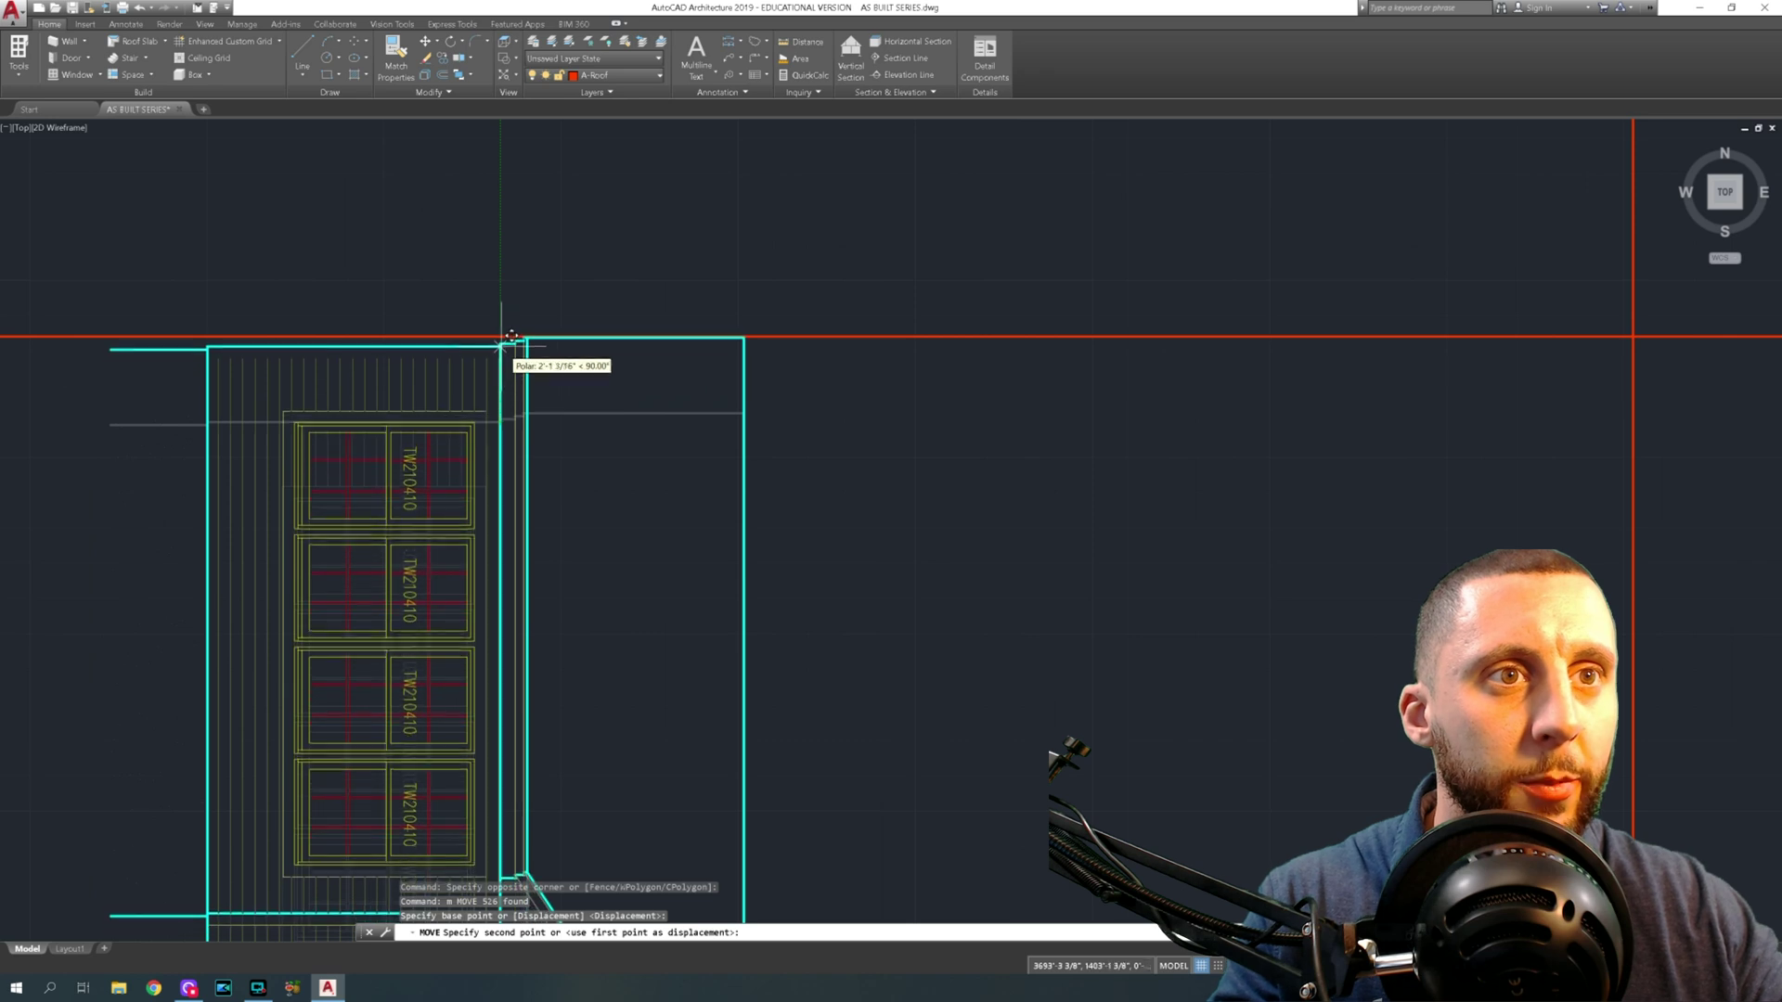
pyautogui.click(511, 331)
pyautogui.scroll(-3, 534, 348)
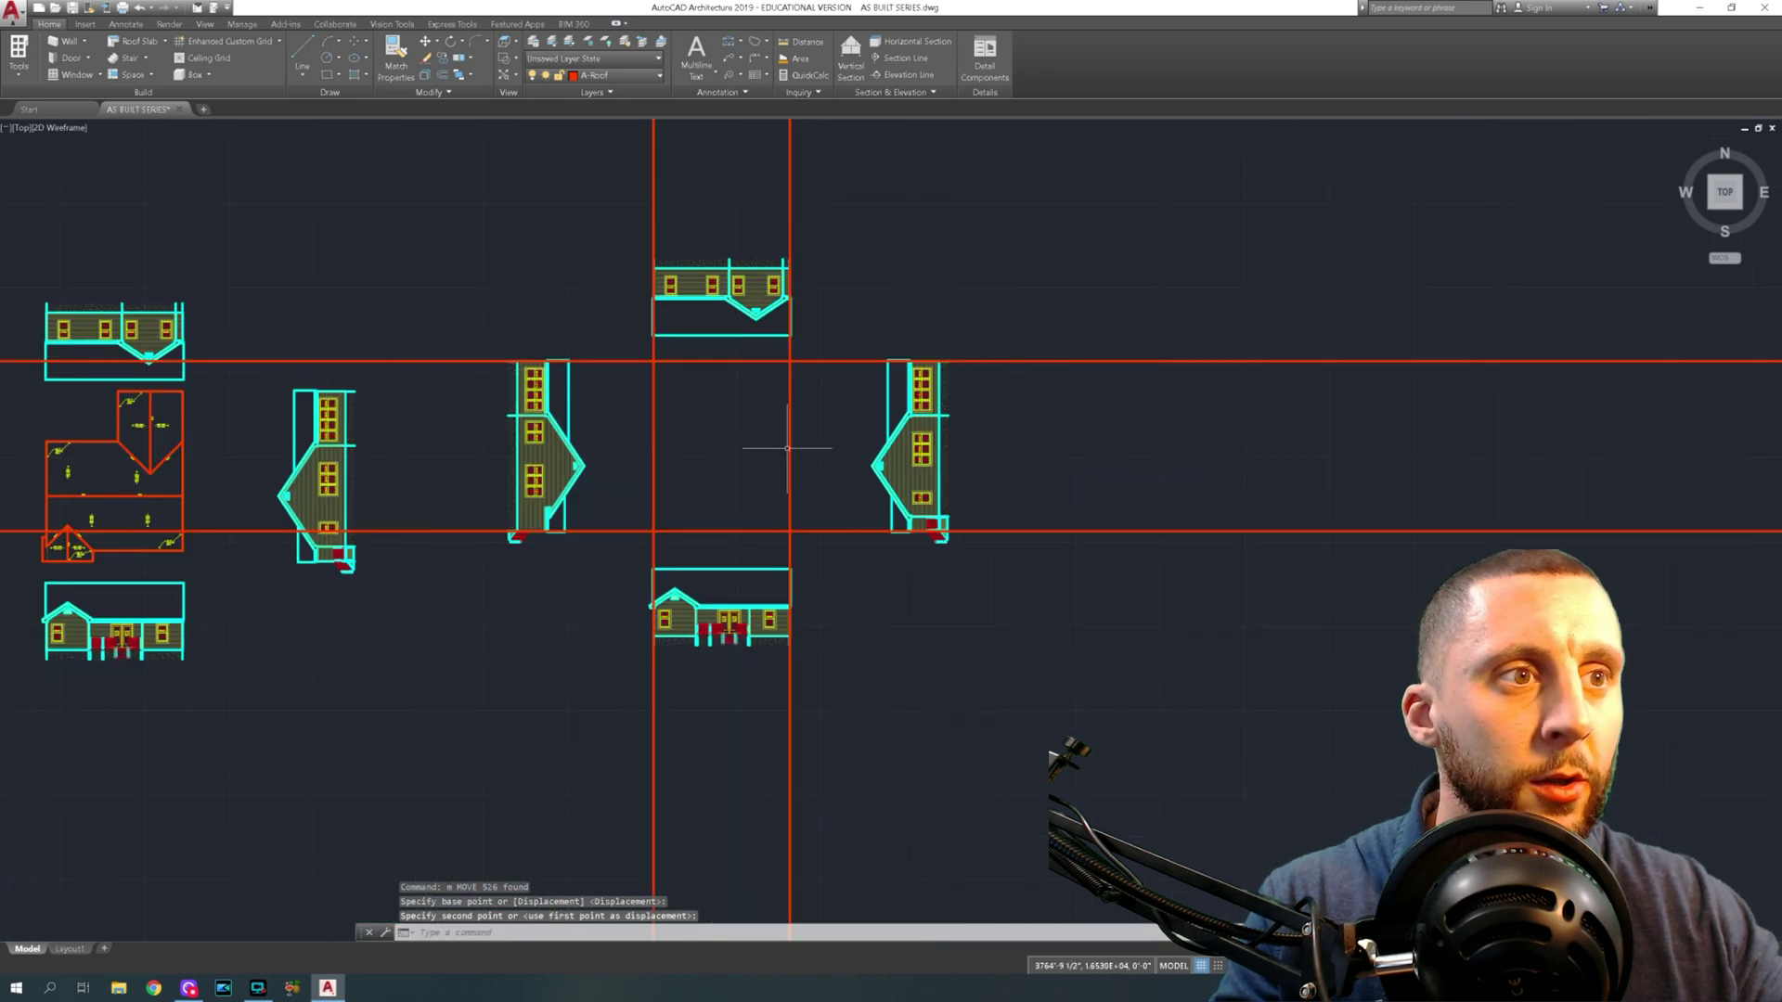
pyautogui.scroll(2, 786, 448)
# Fillet the red rectangle's top-left and top-right corners with radius 0
pyautogui.write('fi')
pyautogui.press('Return')
pyautogui.write('r')
pyautogui.press('Return')
pyautogui.write('0')
pyautogui.press('Return')
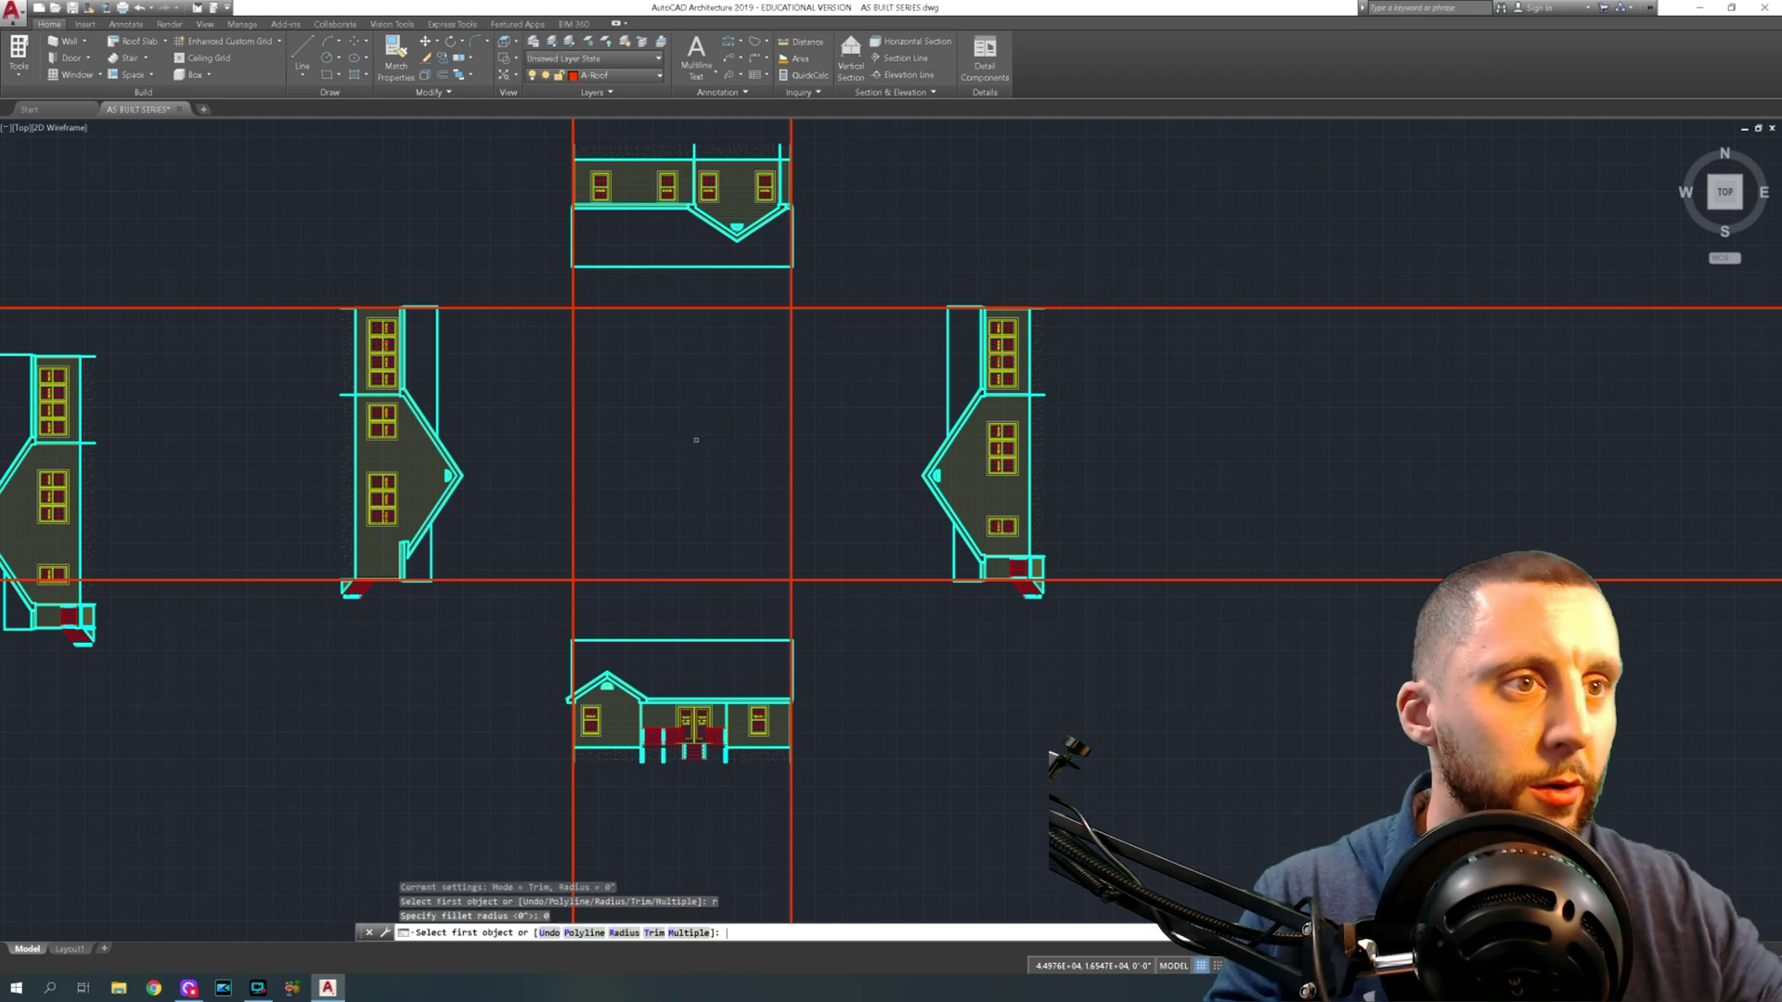
pyautogui.click(574, 343)
pyautogui.click(637, 308)
pyautogui.press('Return')
pyautogui.click(776, 307)
pyautogui.click(792, 344)
# Fillet the bottom-right and bottom-left corners to close the rectangle, then exit the command
pyautogui.press('Return')
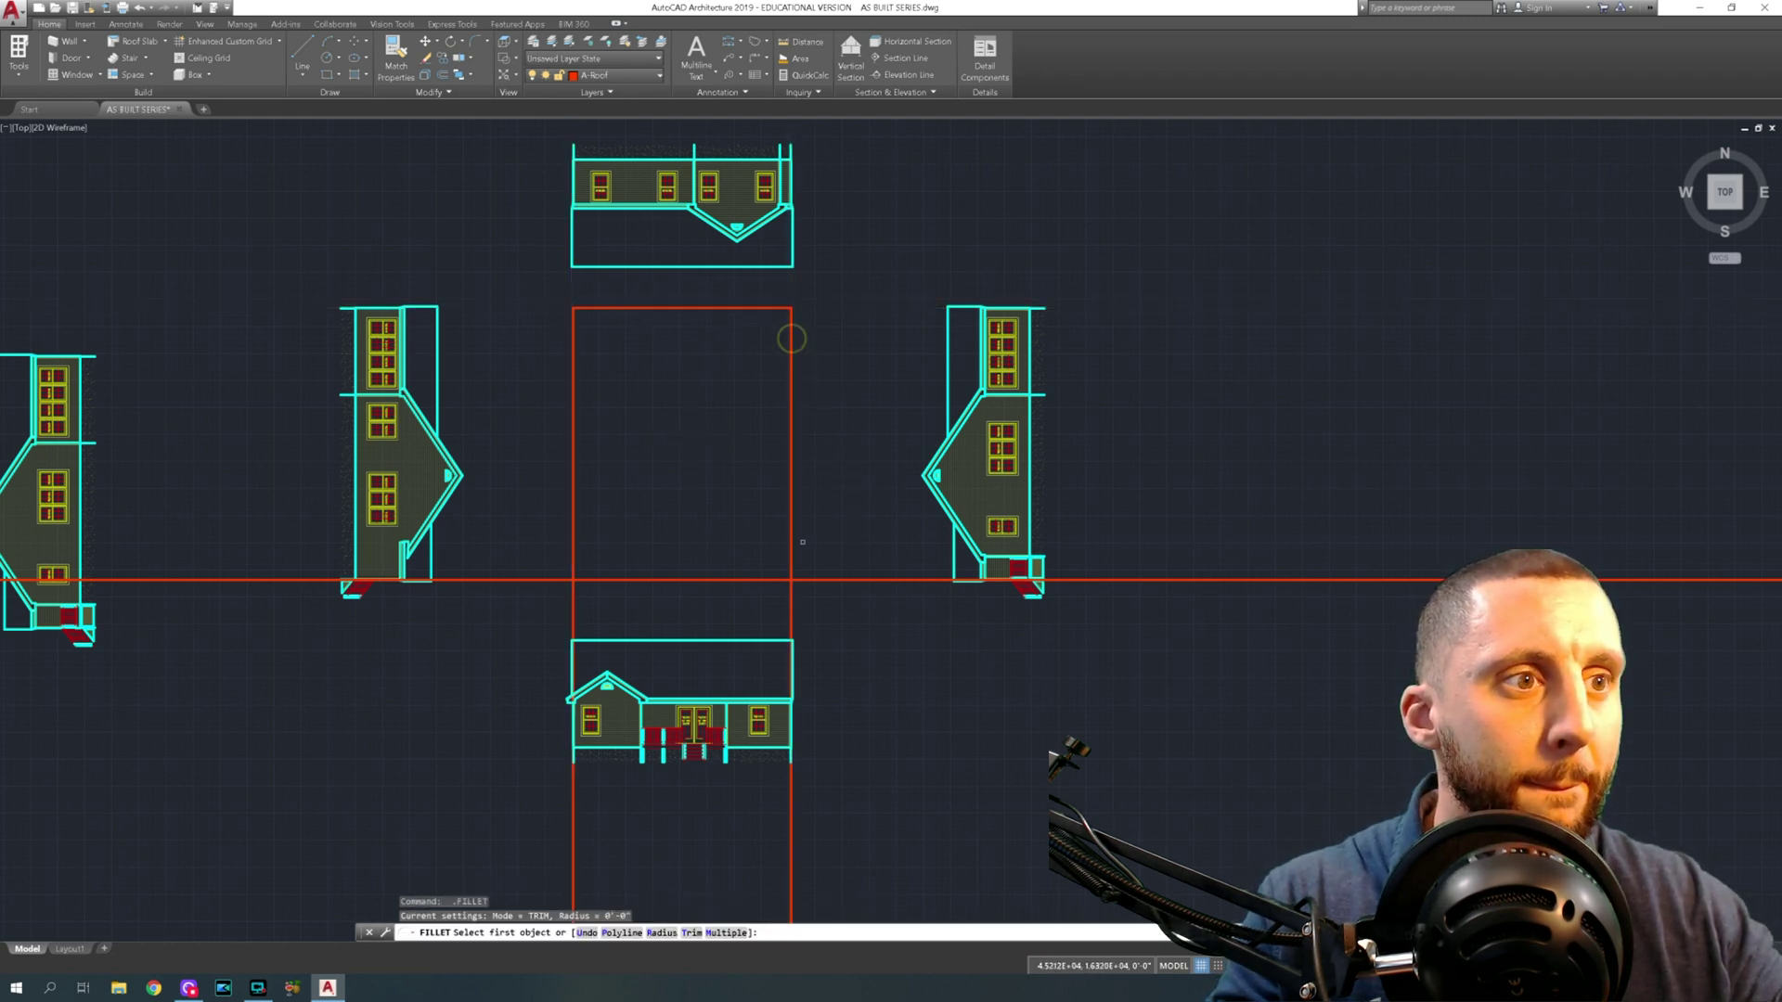
pyautogui.click(790, 549)
pyautogui.click(773, 580)
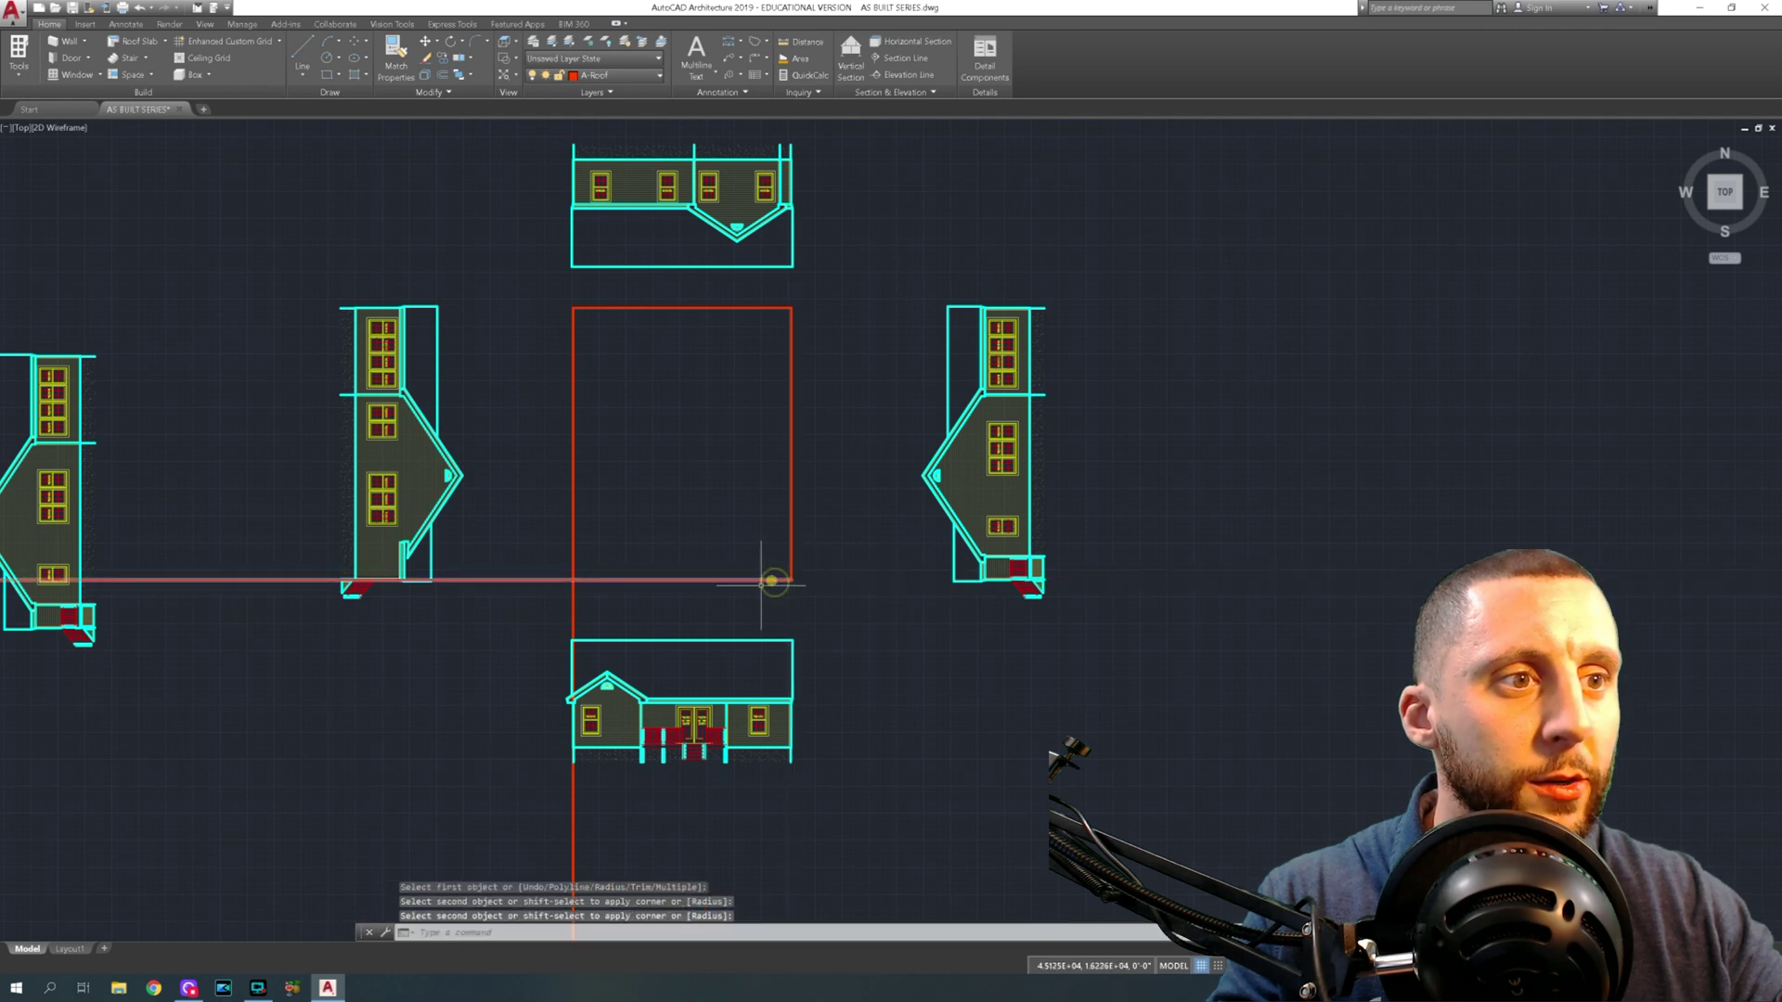
pyautogui.press('Return')
pyautogui.click(581, 579)
pyautogui.click(574, 556)
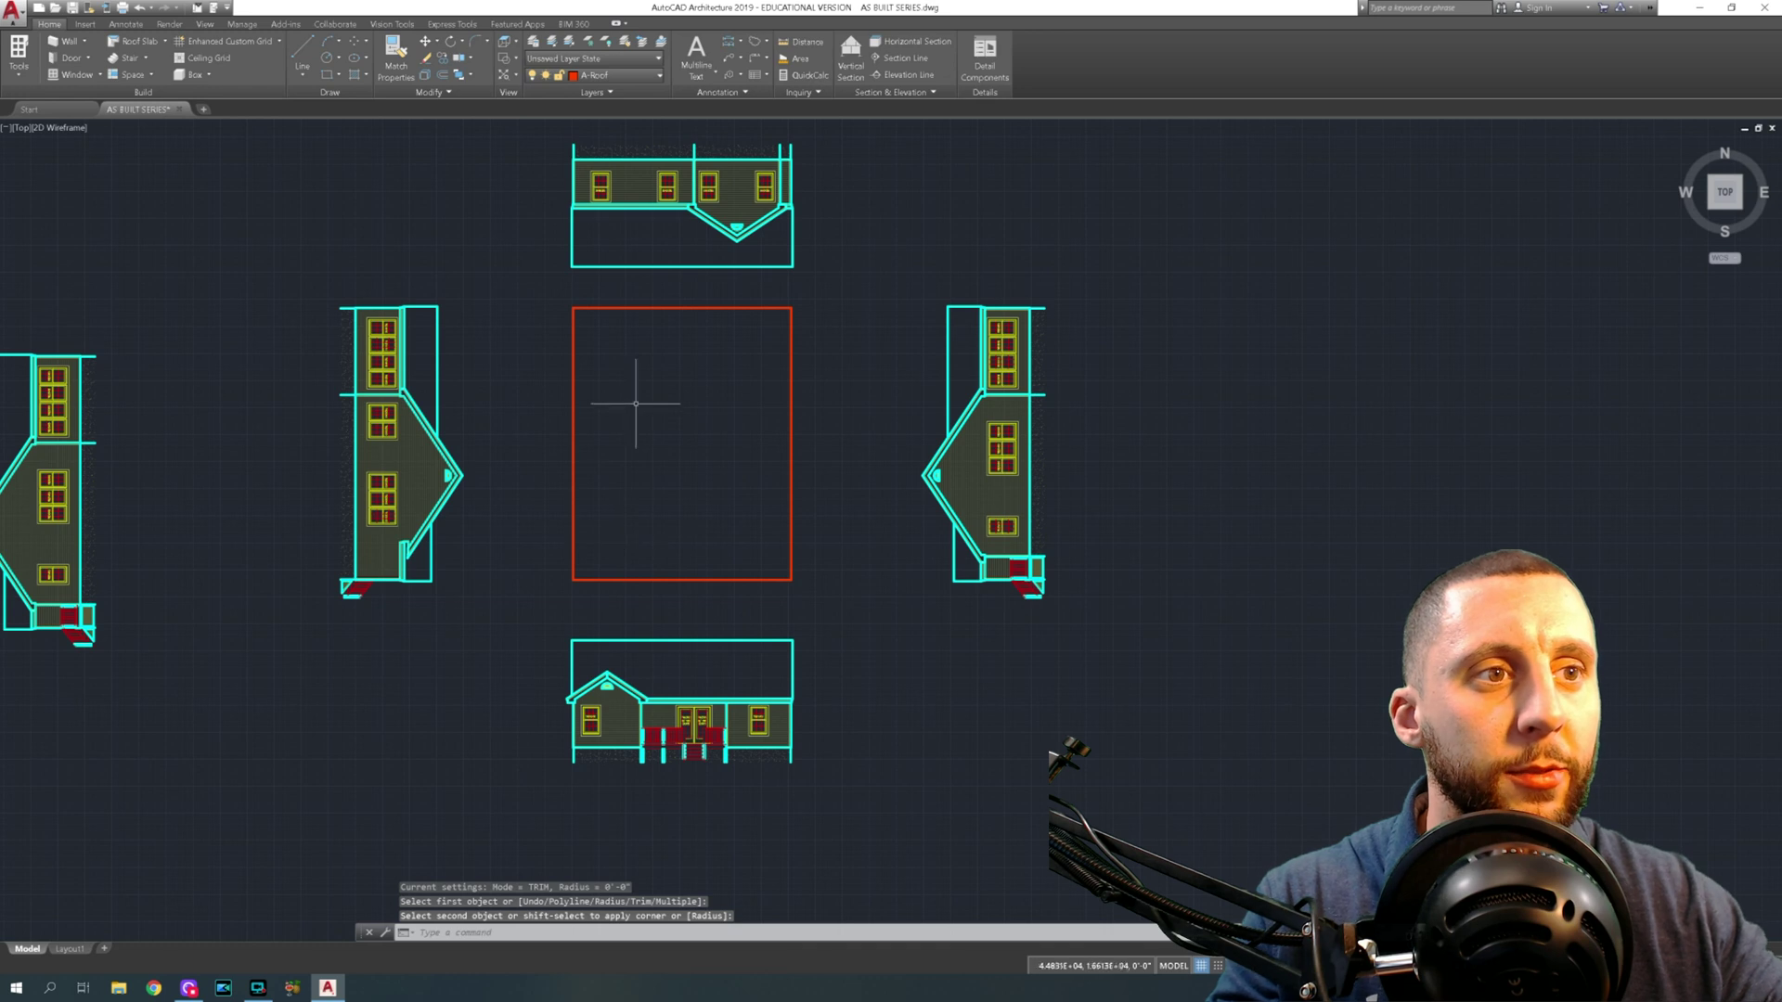
pyautogui.press('Return')
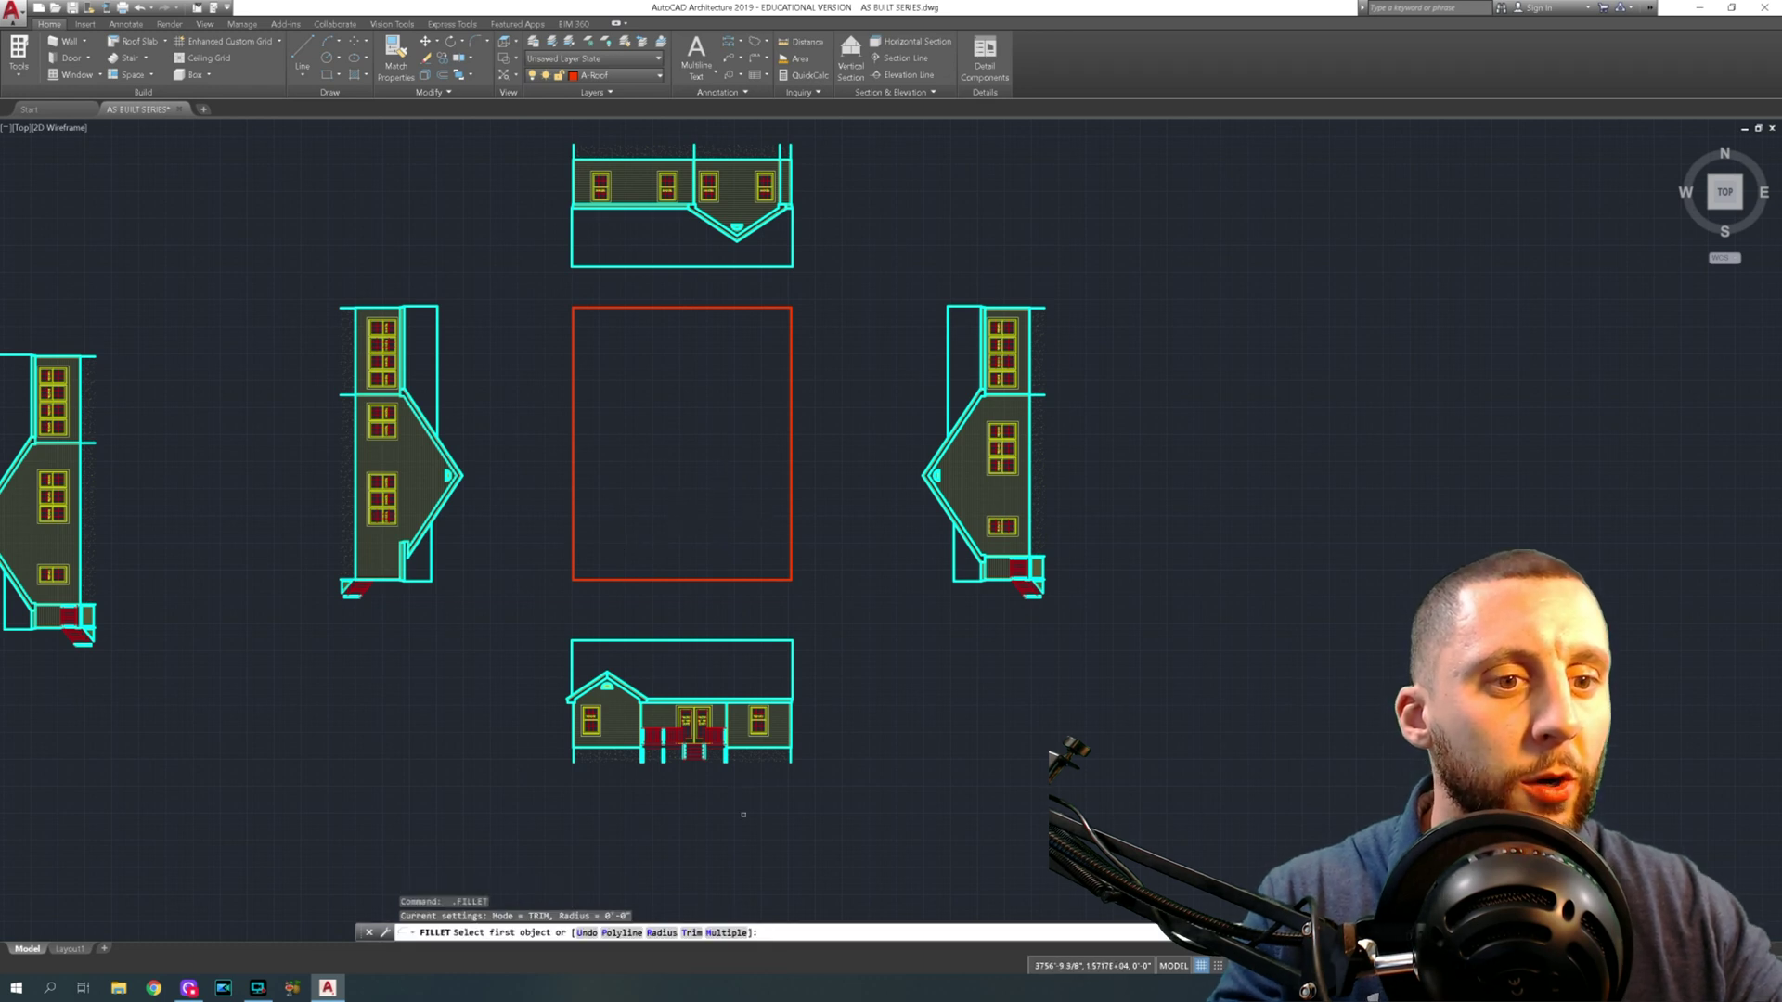
pyautogui.click(737, 932)
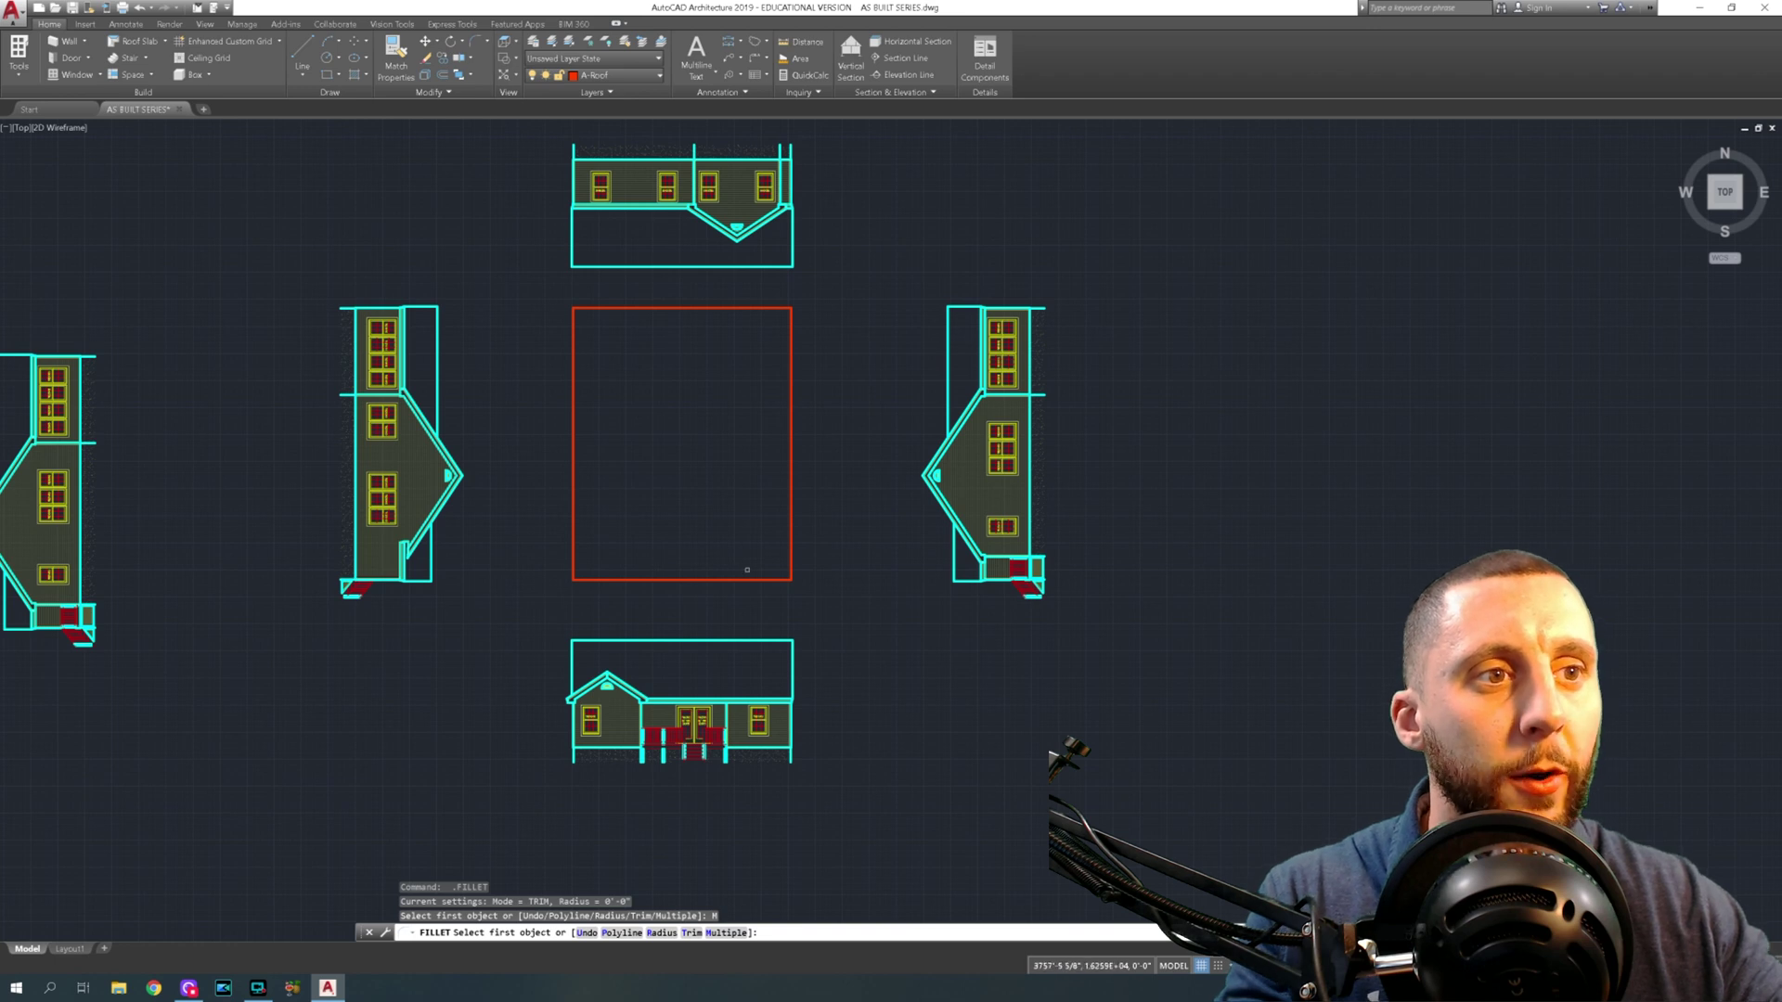
pyautogui.press('Escape')
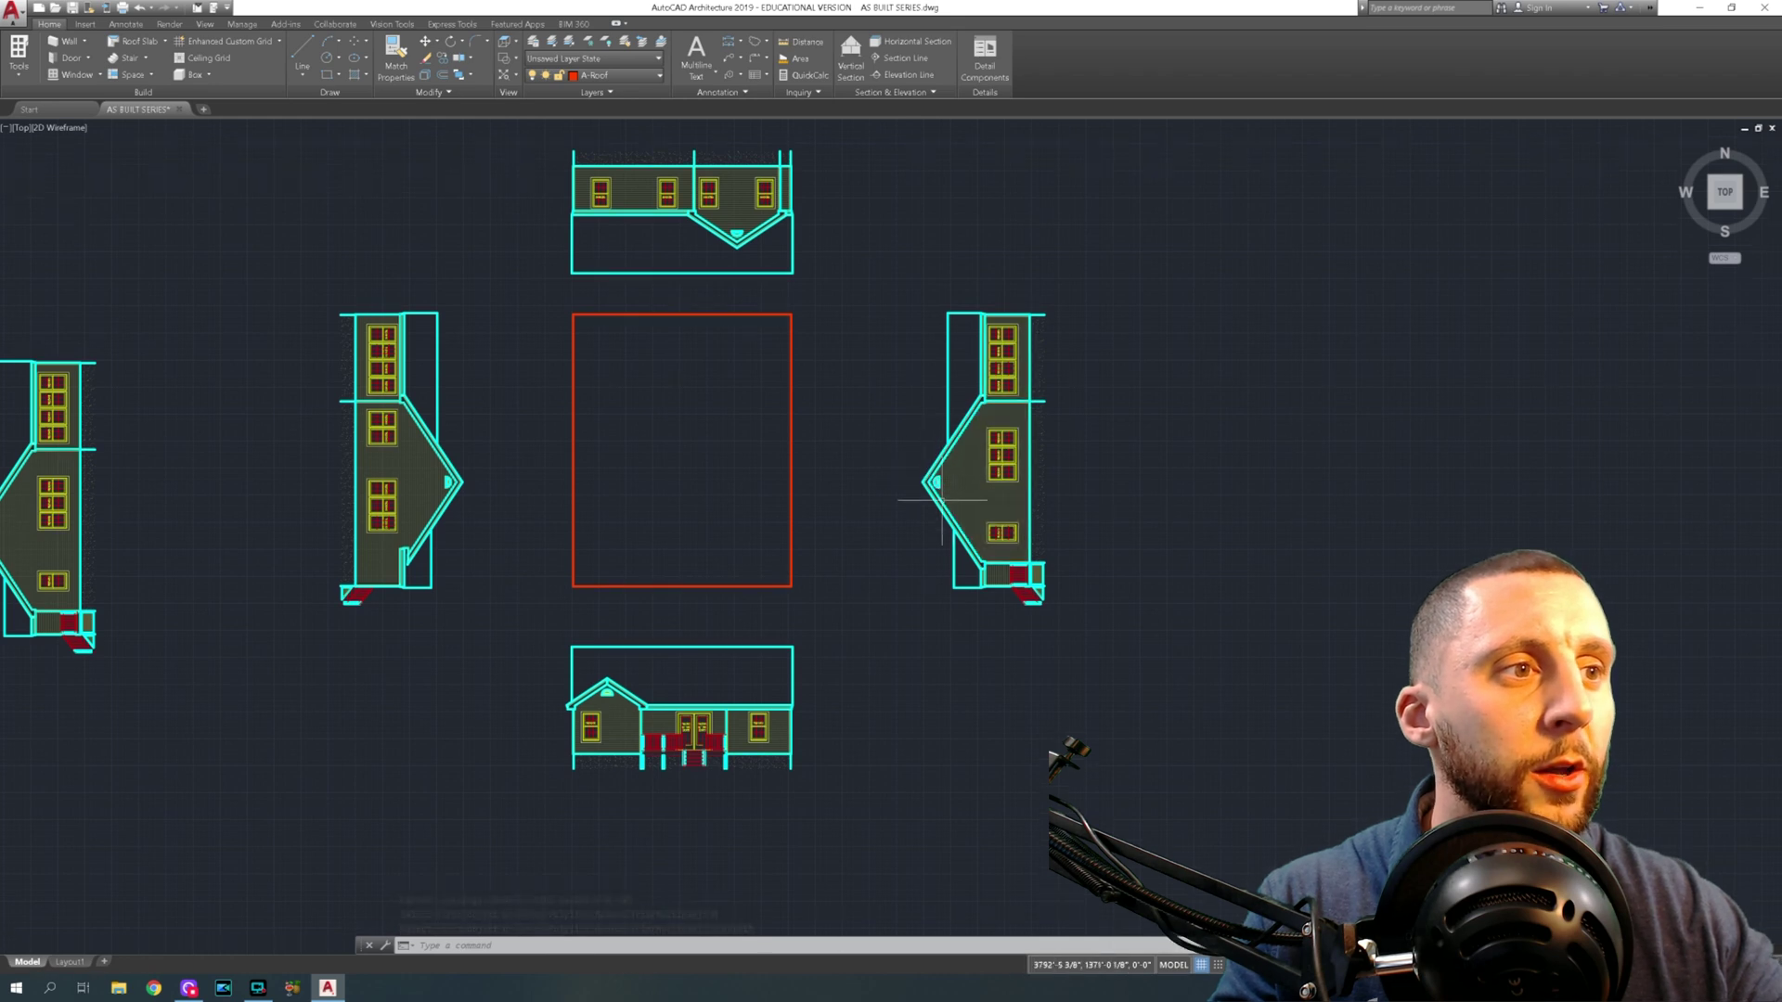
# Draw a horizontal construction line through the right elevation's gable peak
pyautogui.write('xl')
pyautogui.press('Return')
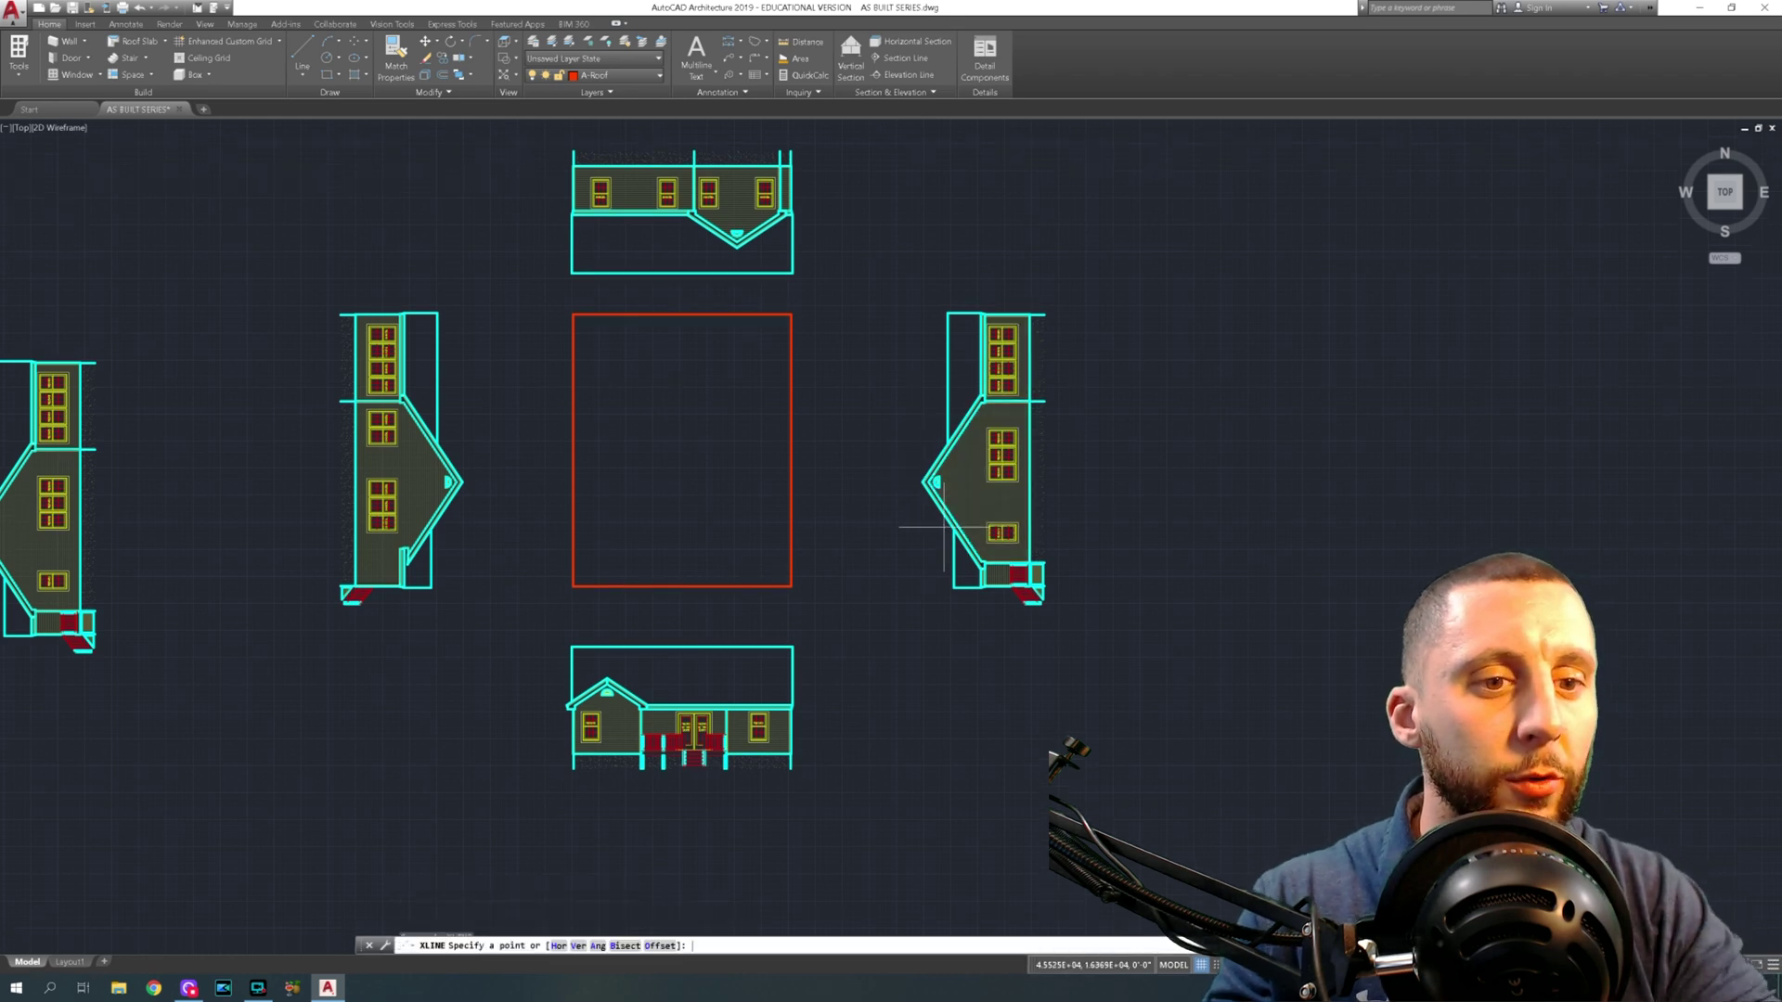
pyautogui.scroll(5, 915, 494)
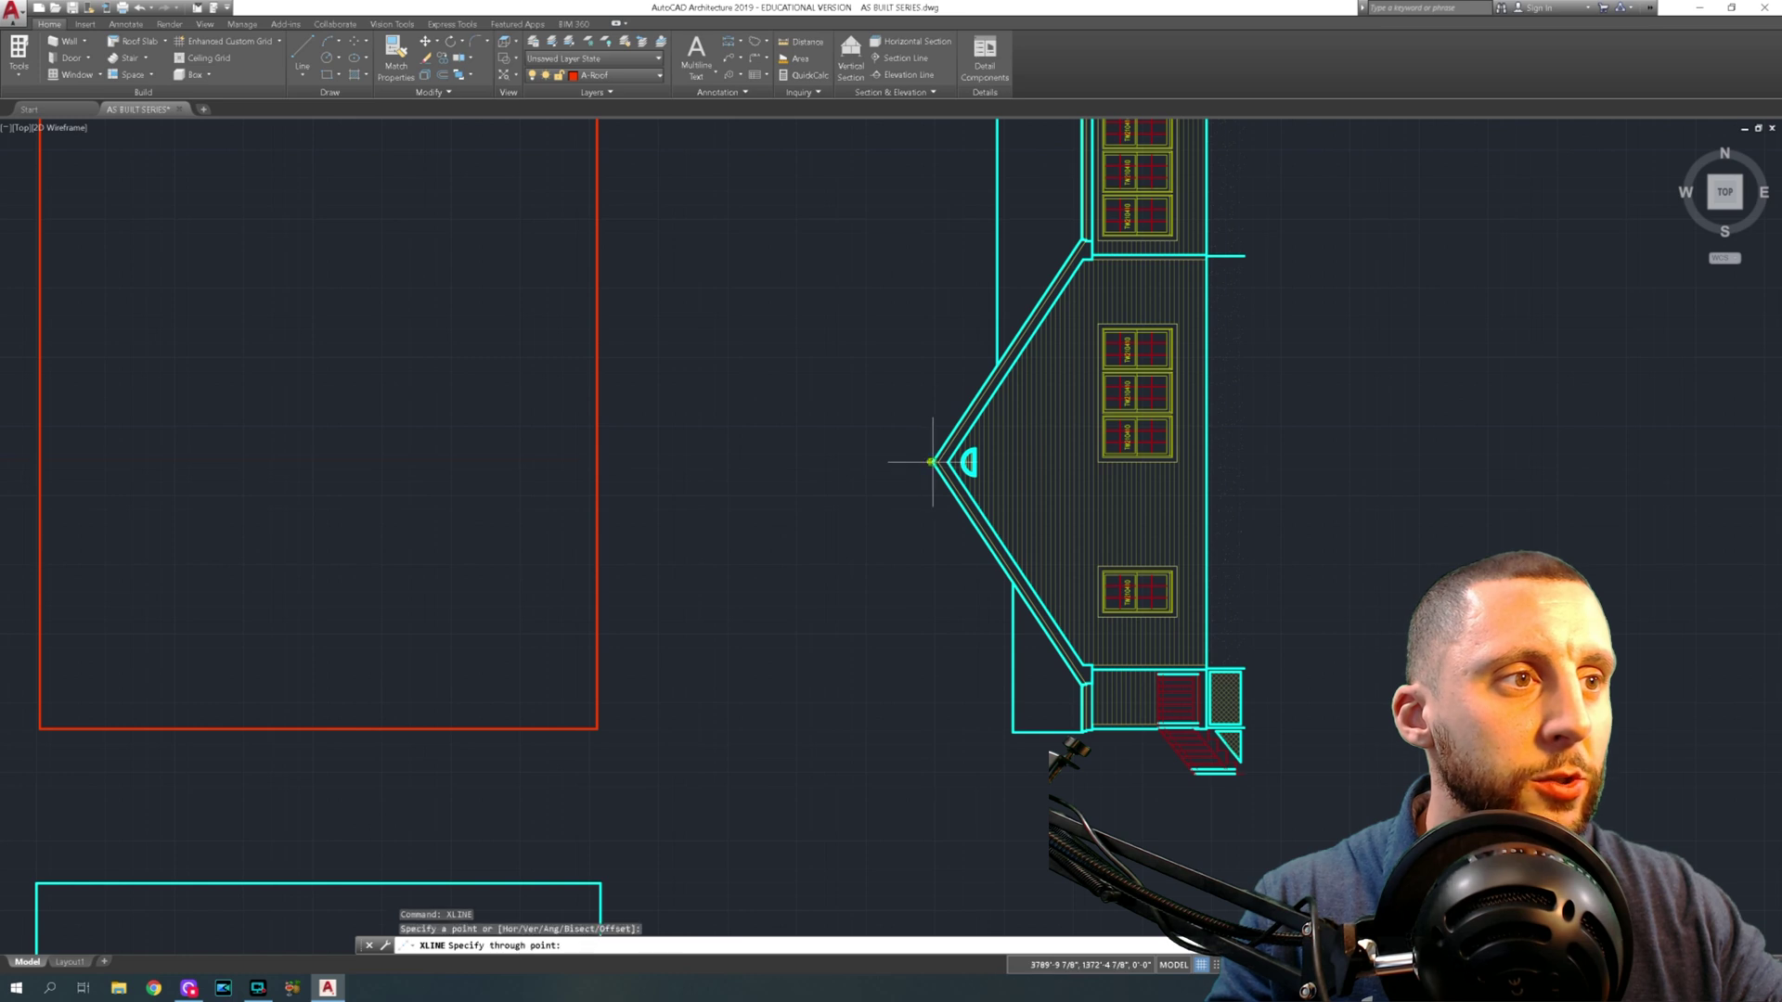
pyautogui.click(922, 481)
pyautogui.scroll(-7, 936, 494)
pyautogui.press('Escape')
pyautogui.scroll(4, 867, 492)
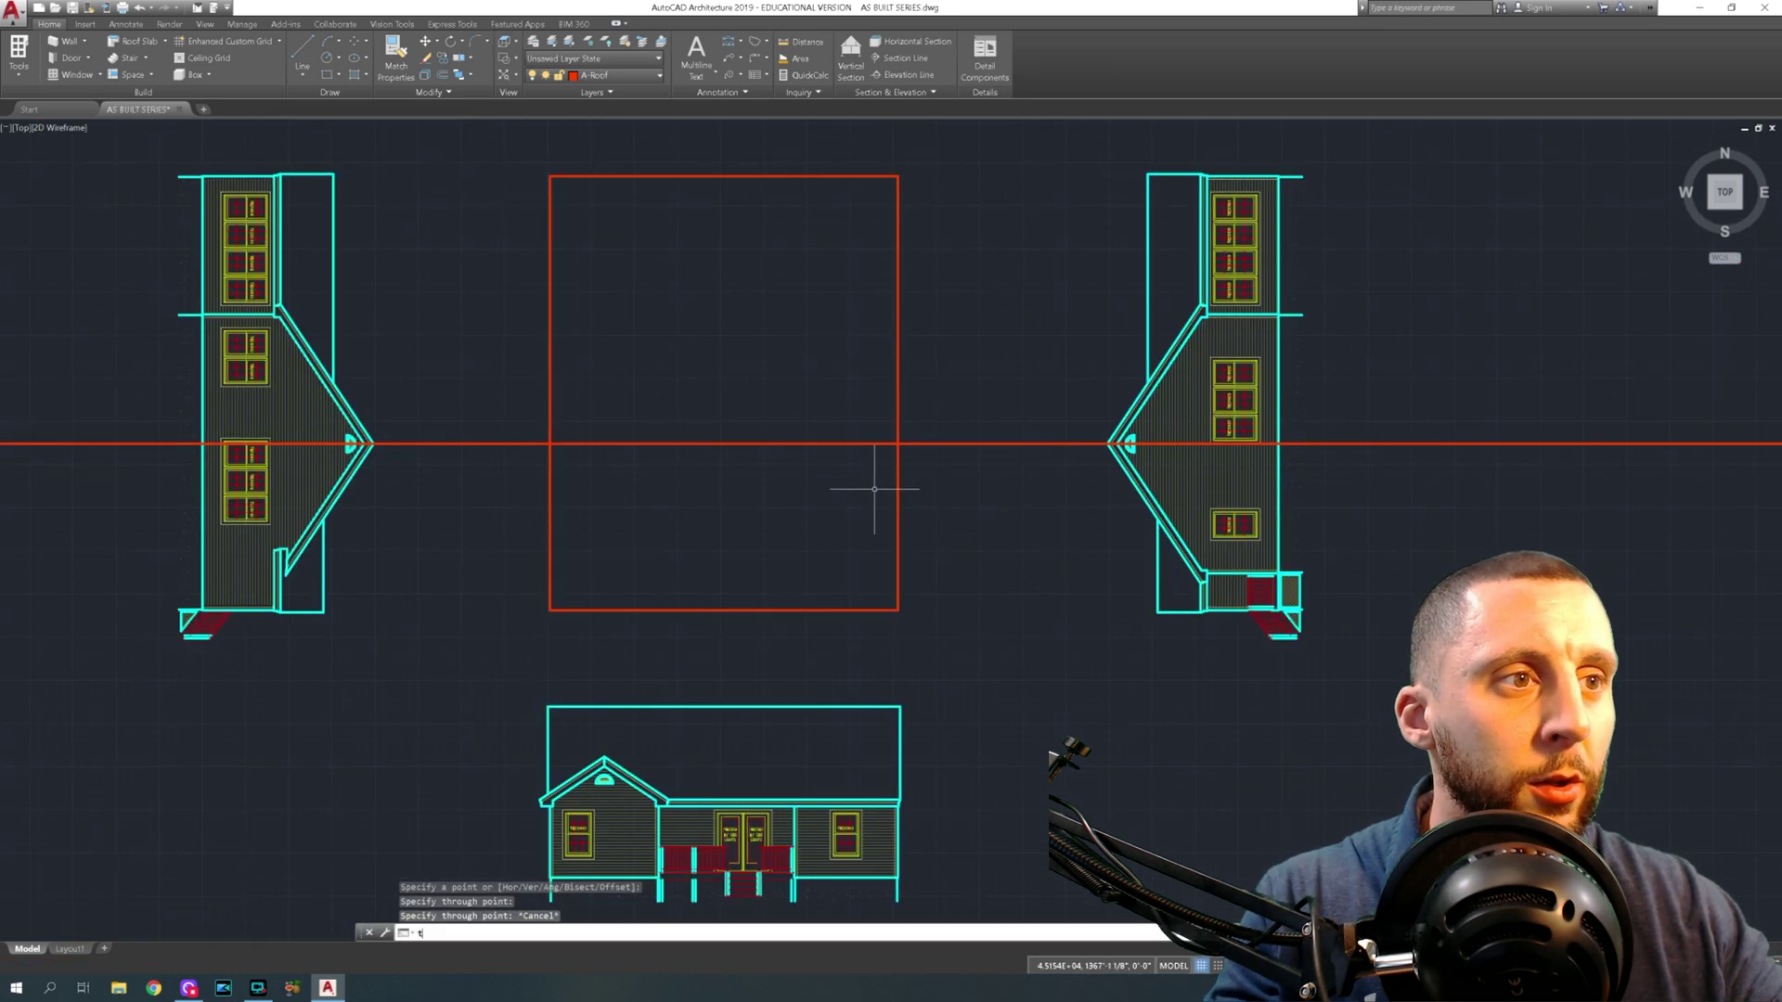
# Trim the peak line back to the rectangle's left and right edges
pyautogui.write('tr')
pyautogui.press('Return')
pyautogui.click(898, 488)
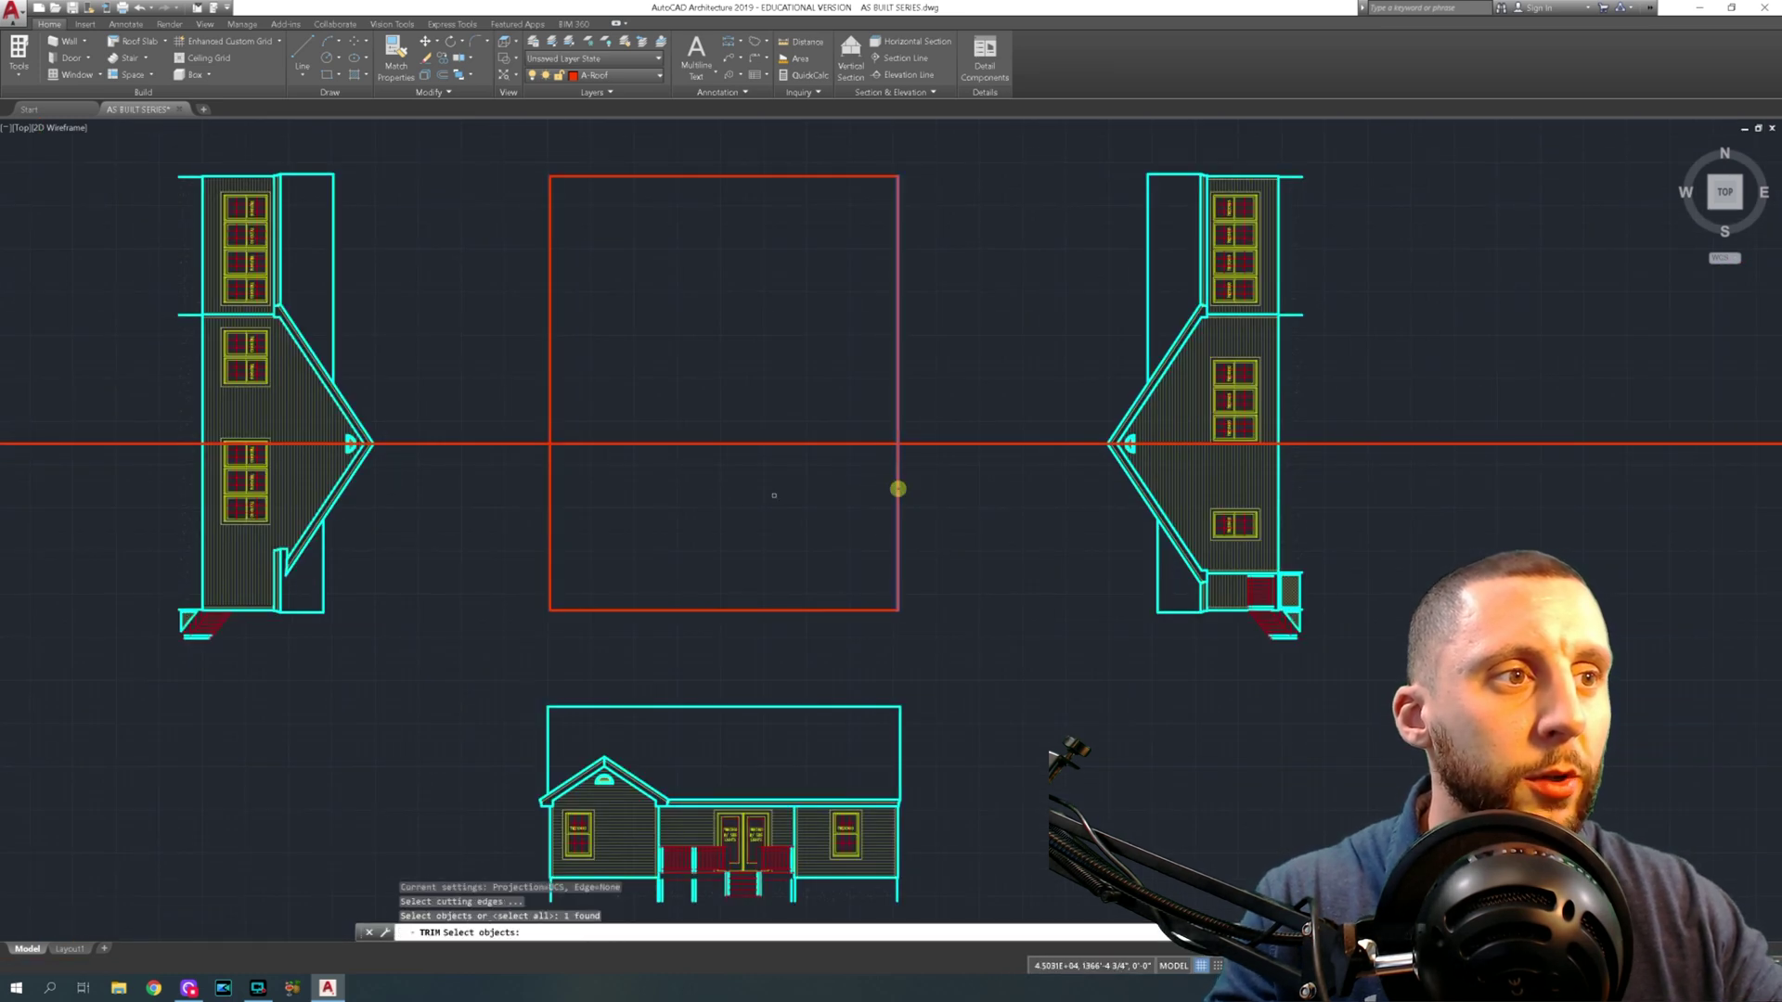
pyautogui.click(550, 494)
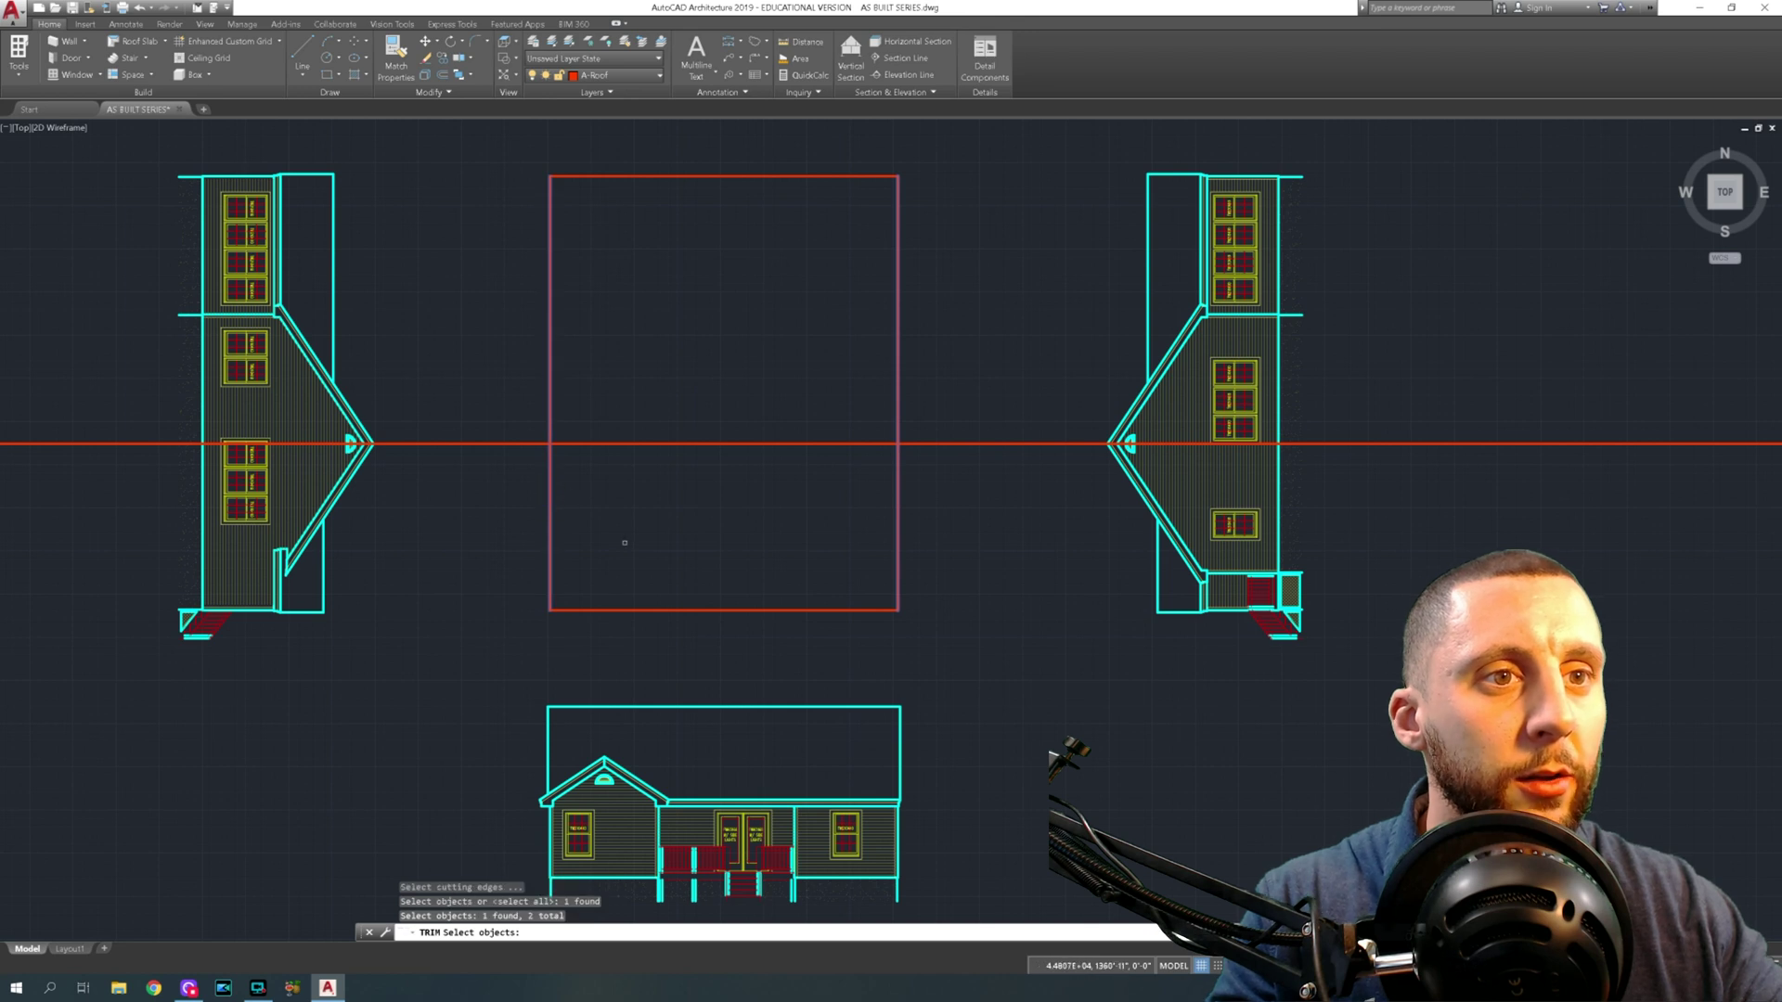
pyautogui.press('Return')
pyautogui.click(505, 470)
pyautogui.click(481, 410)
pyautogui.click(976, 402)
pyautogui.click(963, 518)
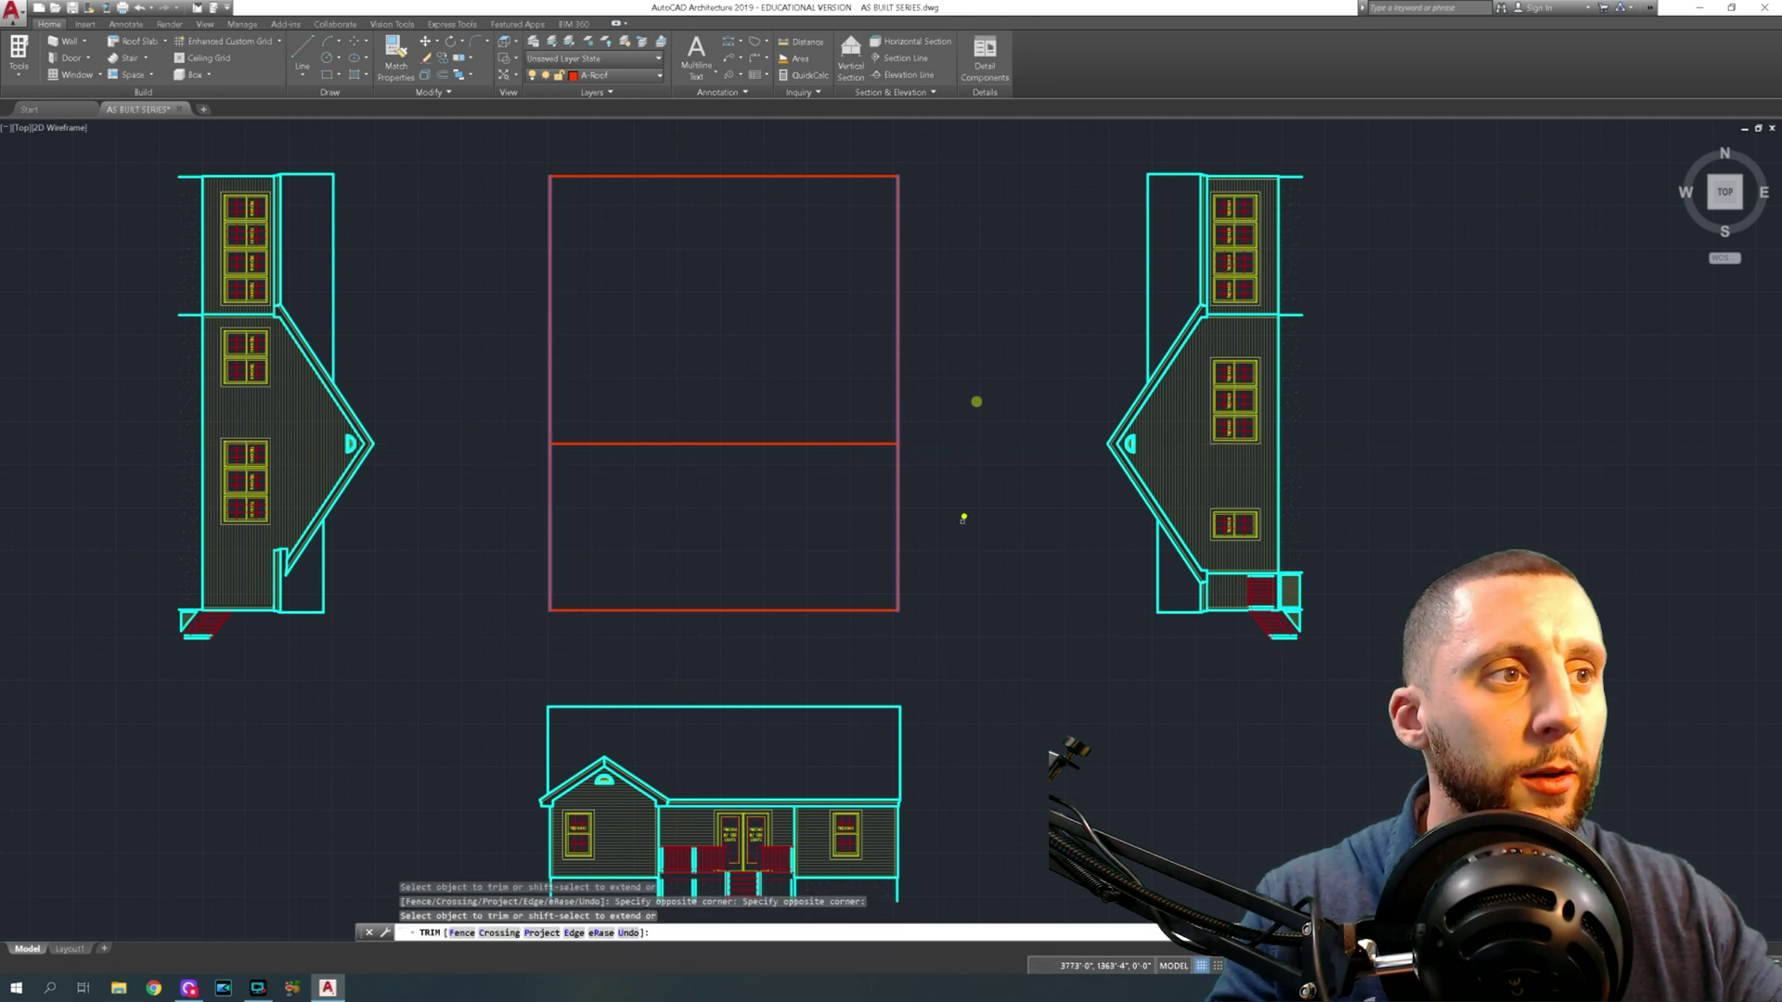
pyautogui.press('Escape')
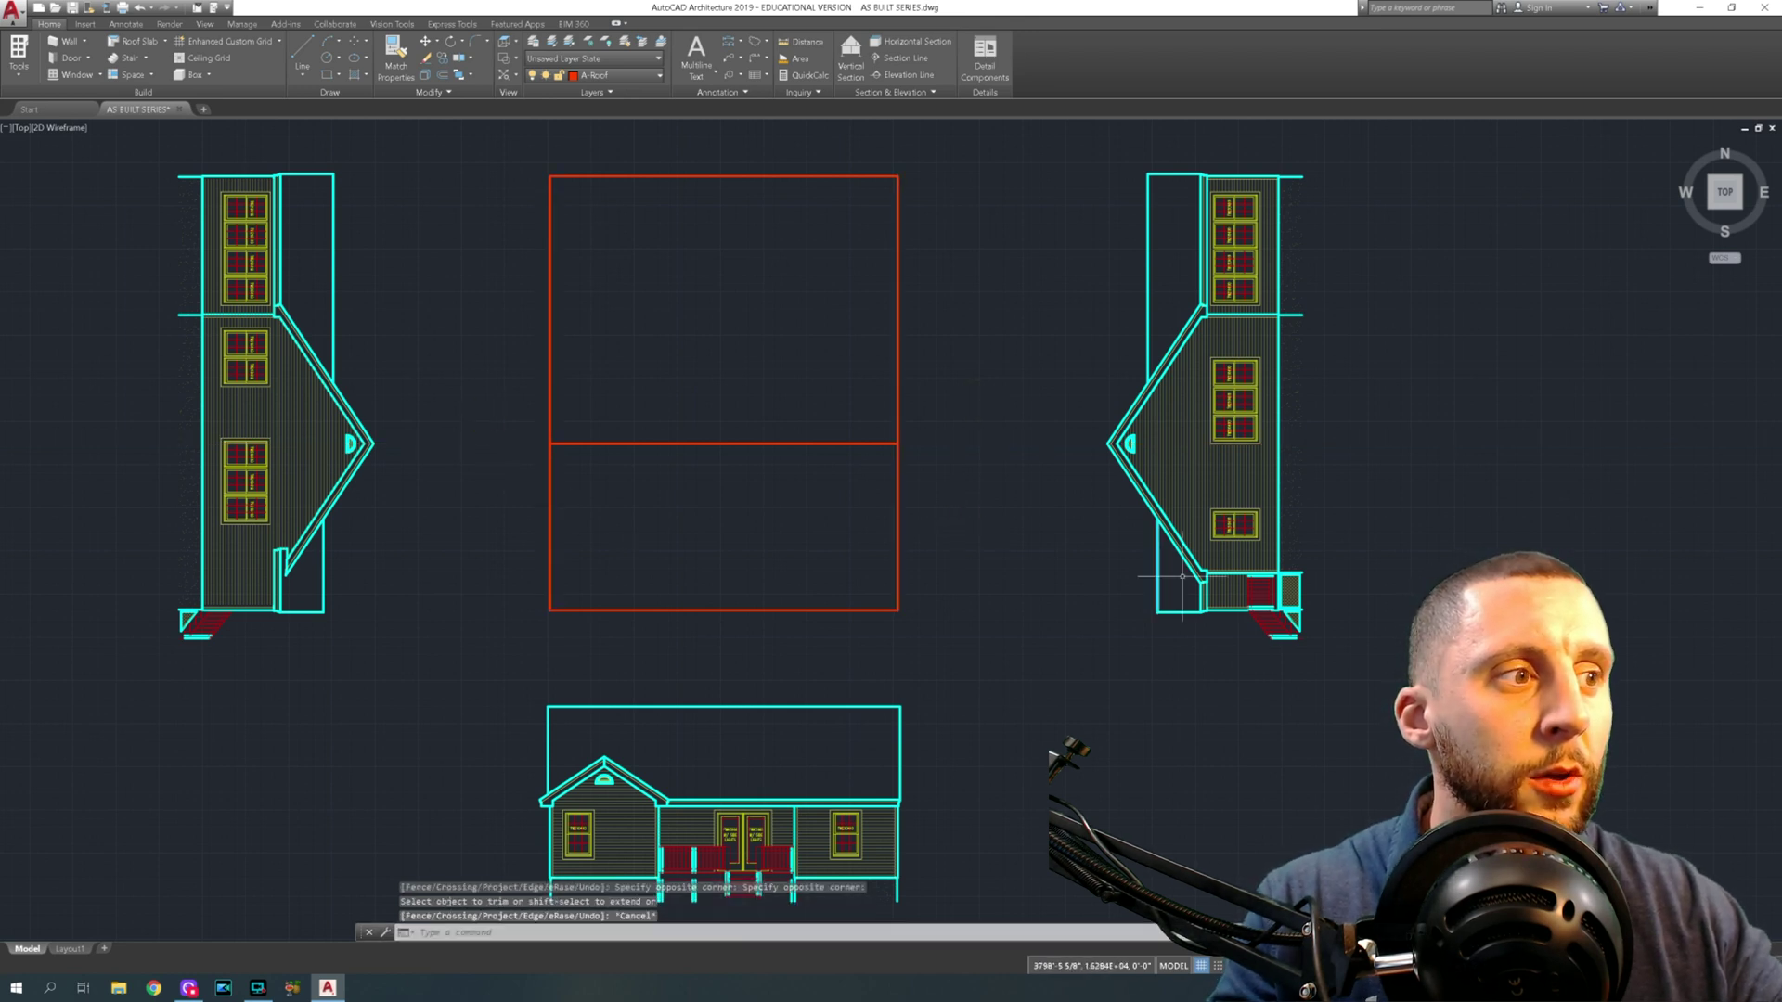
# Add horizontal construction lines through the right elevation's lower and upper eave corners
pyautogui.scroll(8, 1167, 574)
pyautogui.write('xline')
pyautogui.press('Return')
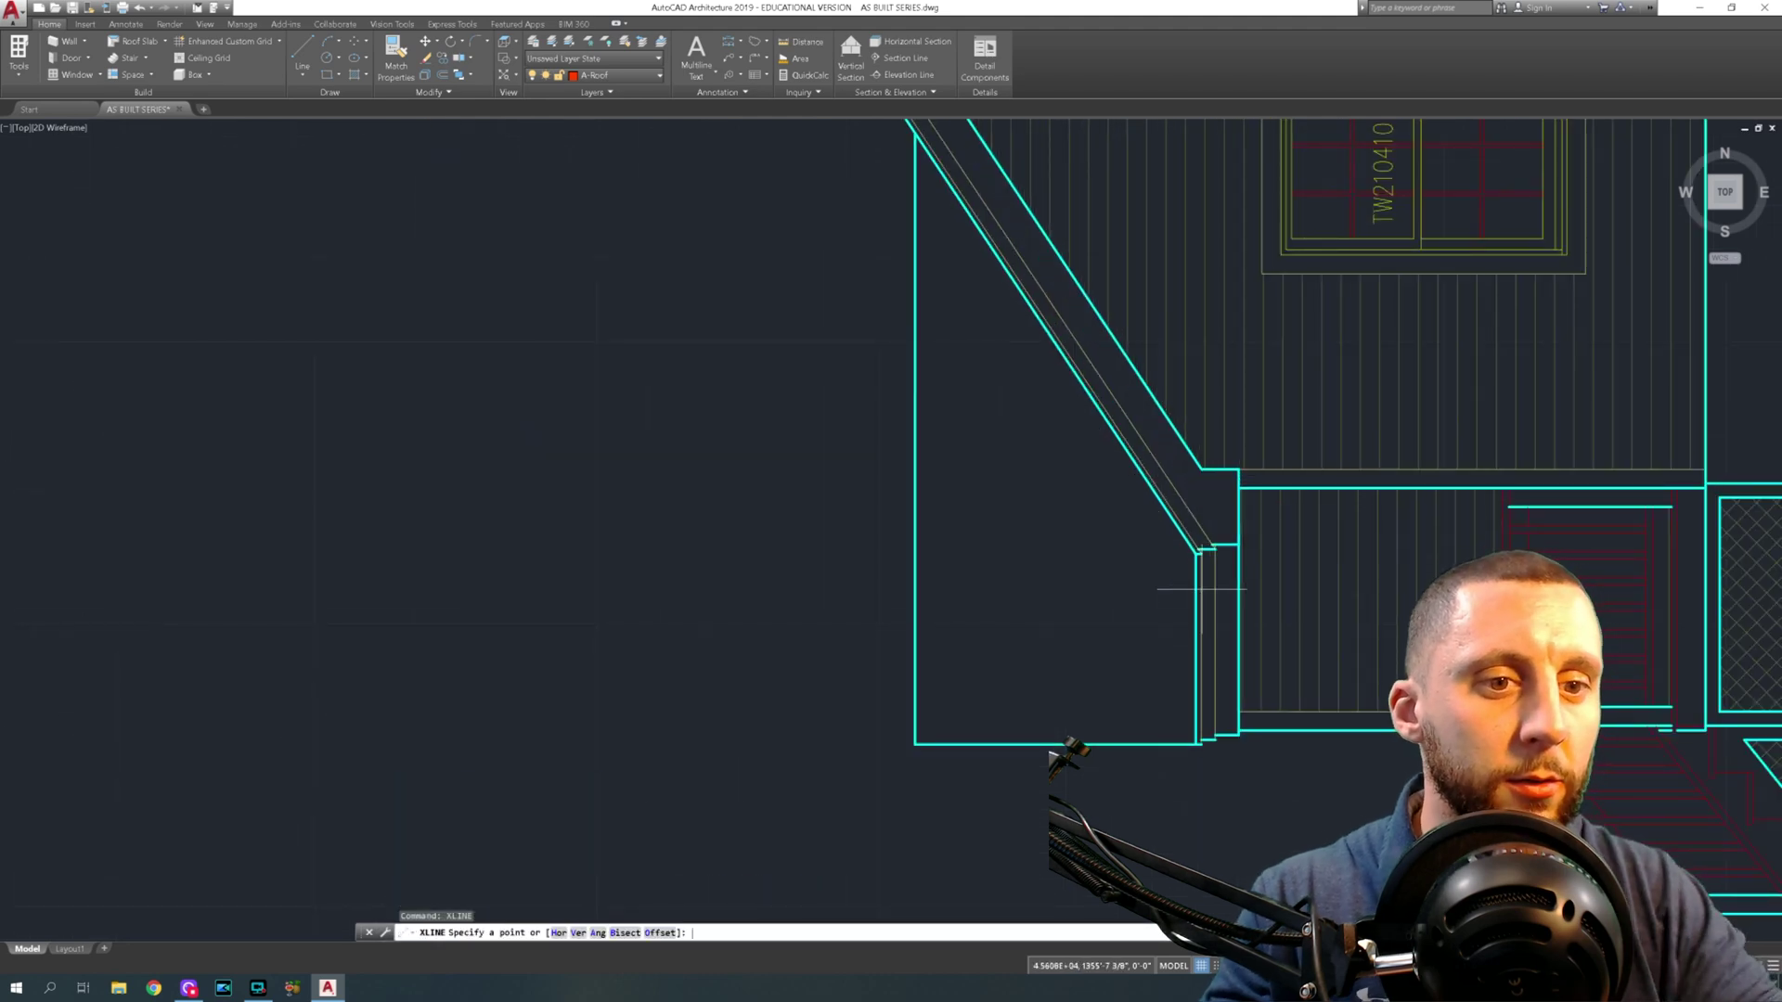
pyautogui.scroll(4, 1197, 566)
pyautogui.click(1193, 498)
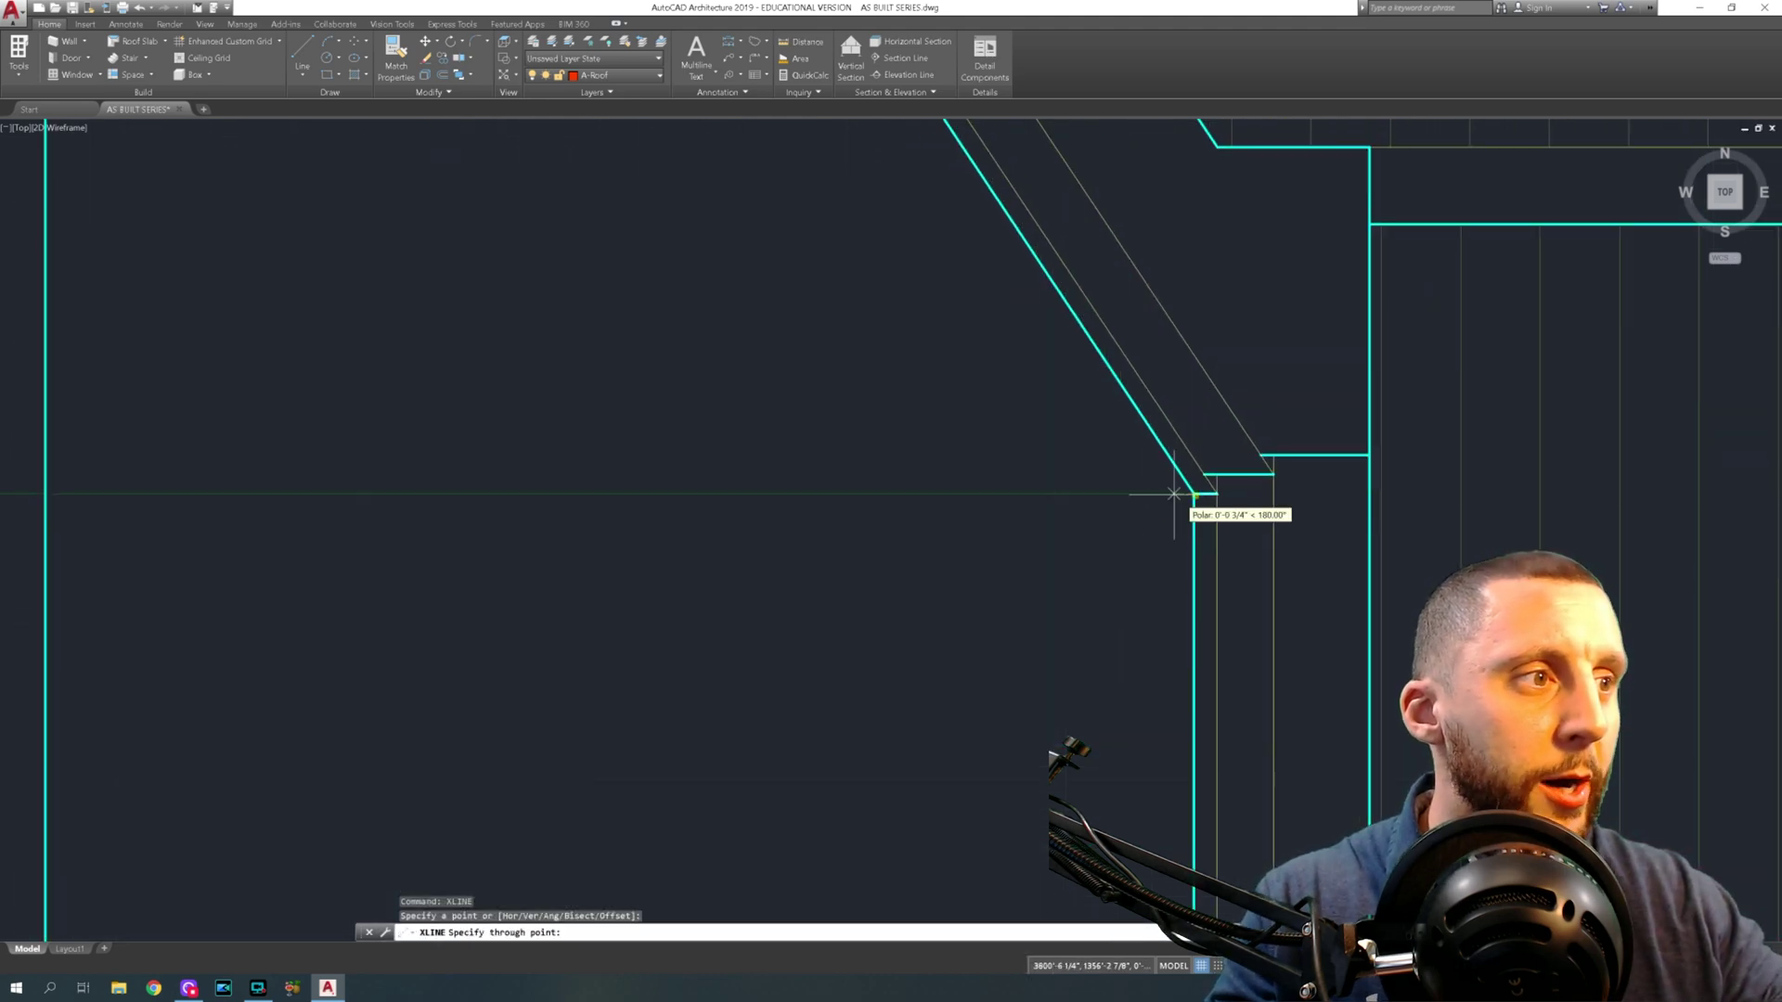
pyautogui.scroll(-5, 1134, 495)
pyautogui.press('Return')
pyautogui.moveTo(1084, 144); pyautogui.dragTo(1042, 386, button='middle')
pyautogui.scroll(10, 1076, 344)
pyautogui.press('Return')
pyautogui.click(1133, 287)
pyautogui.click(1106, 287)
pyautogui.press('Return')
pyautogui.scroll(-12, 1118, 337)
pyautogui.moveTo(901, 490); pyautogui.dragTo(941, 435, button='middle')
pyautogui.scroll(3, 941, 435)
# Trim the eave lines to the rectangle's left and right edges
pyautogui.write('tr')
pyautogui.press('Return')
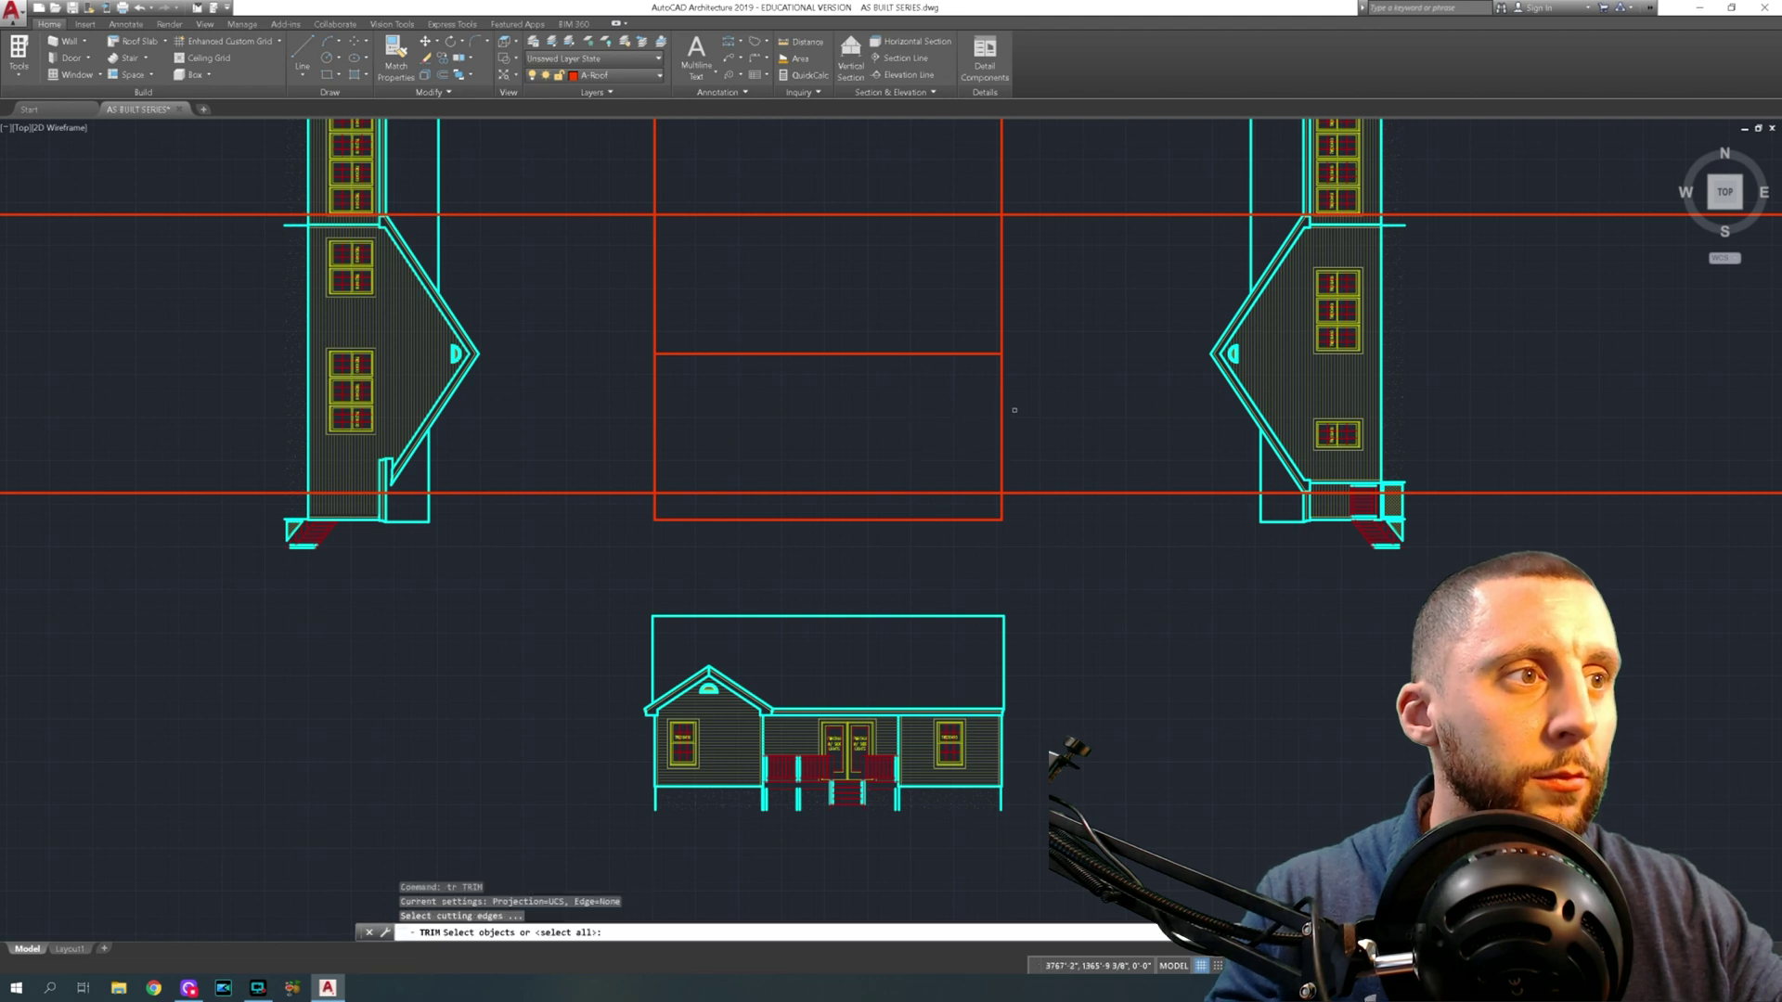
pyautogui.click(1002, 403)
pyautogui.click(732, 406)
pyautogui.click(637, 425)
pyautogui.press('Return')
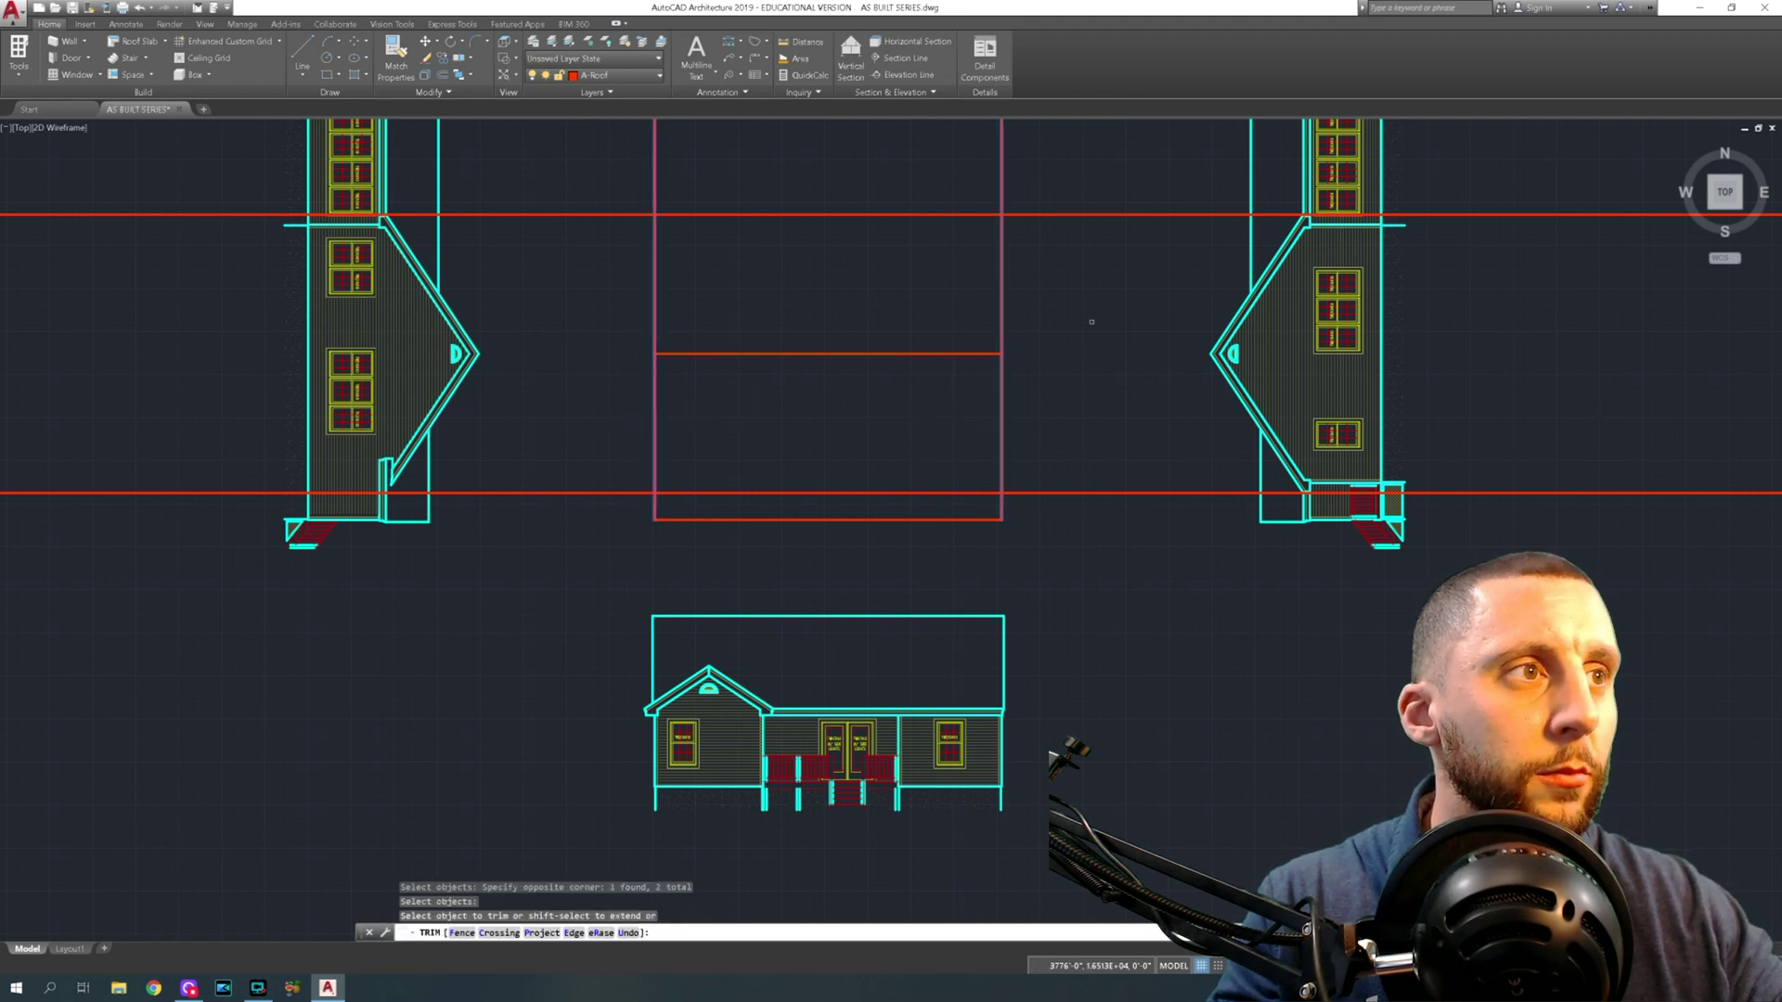
pyautogui.click(913, 354)
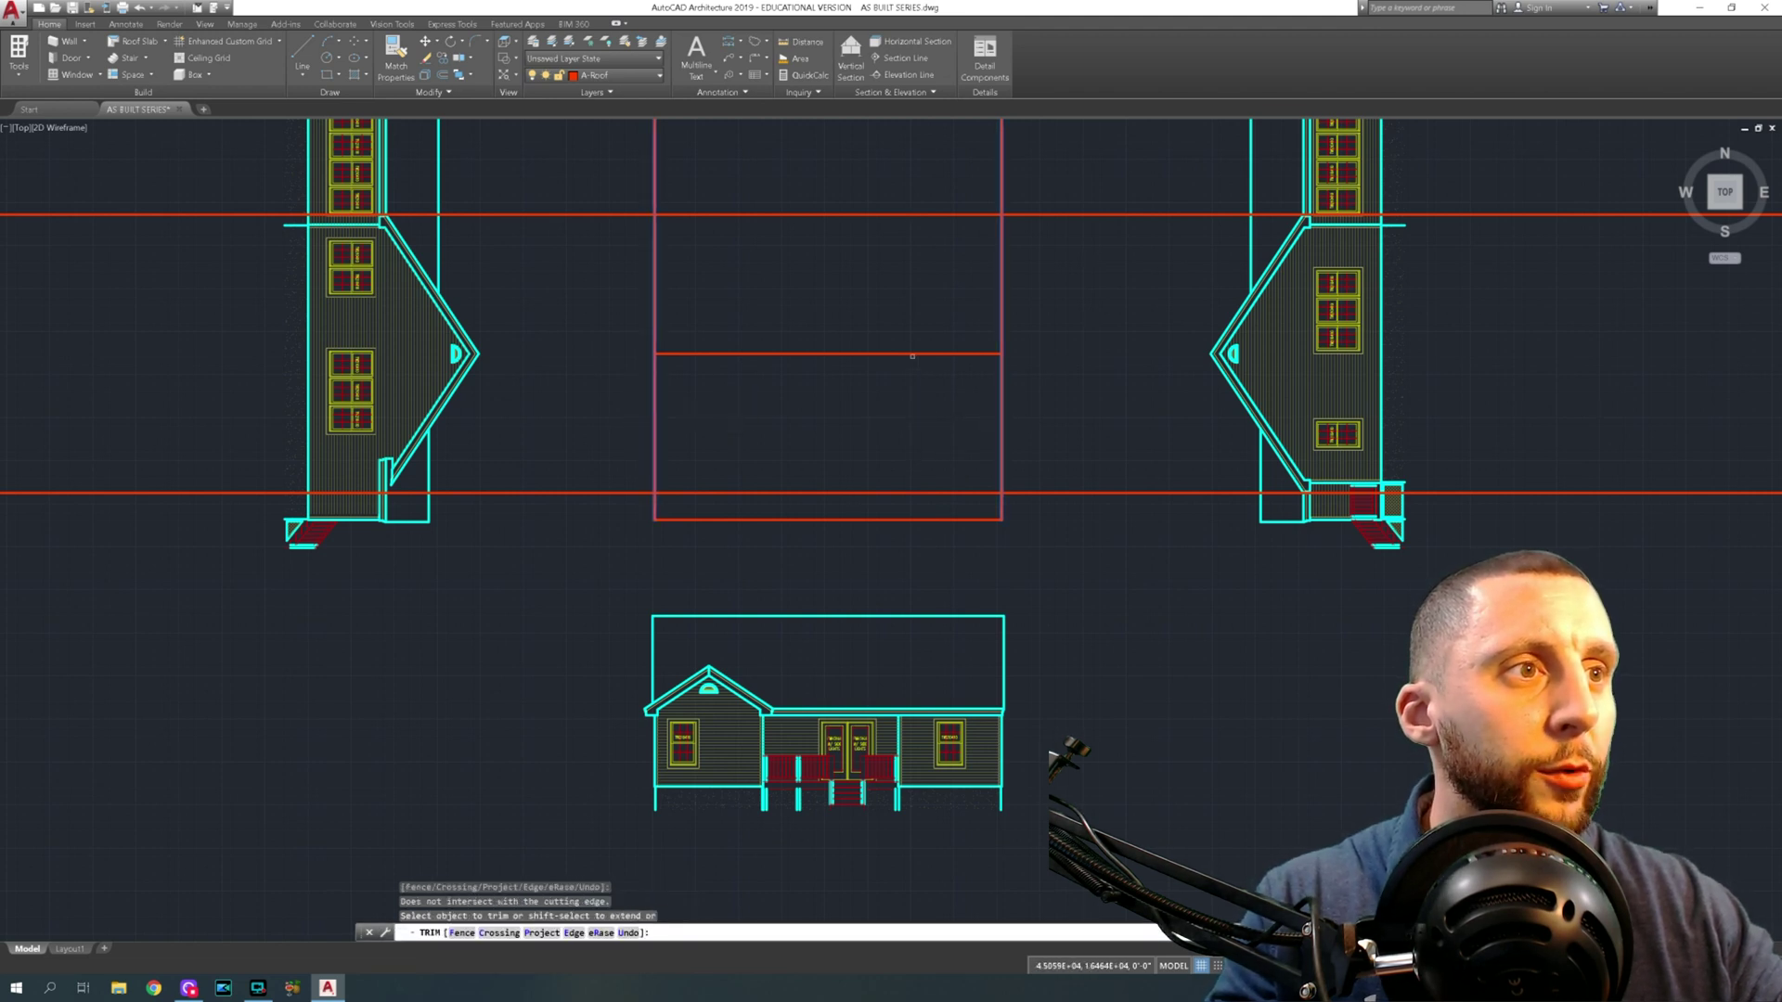
pyautogui.click(1122, 181)
pyautogui.click(1076, 559)
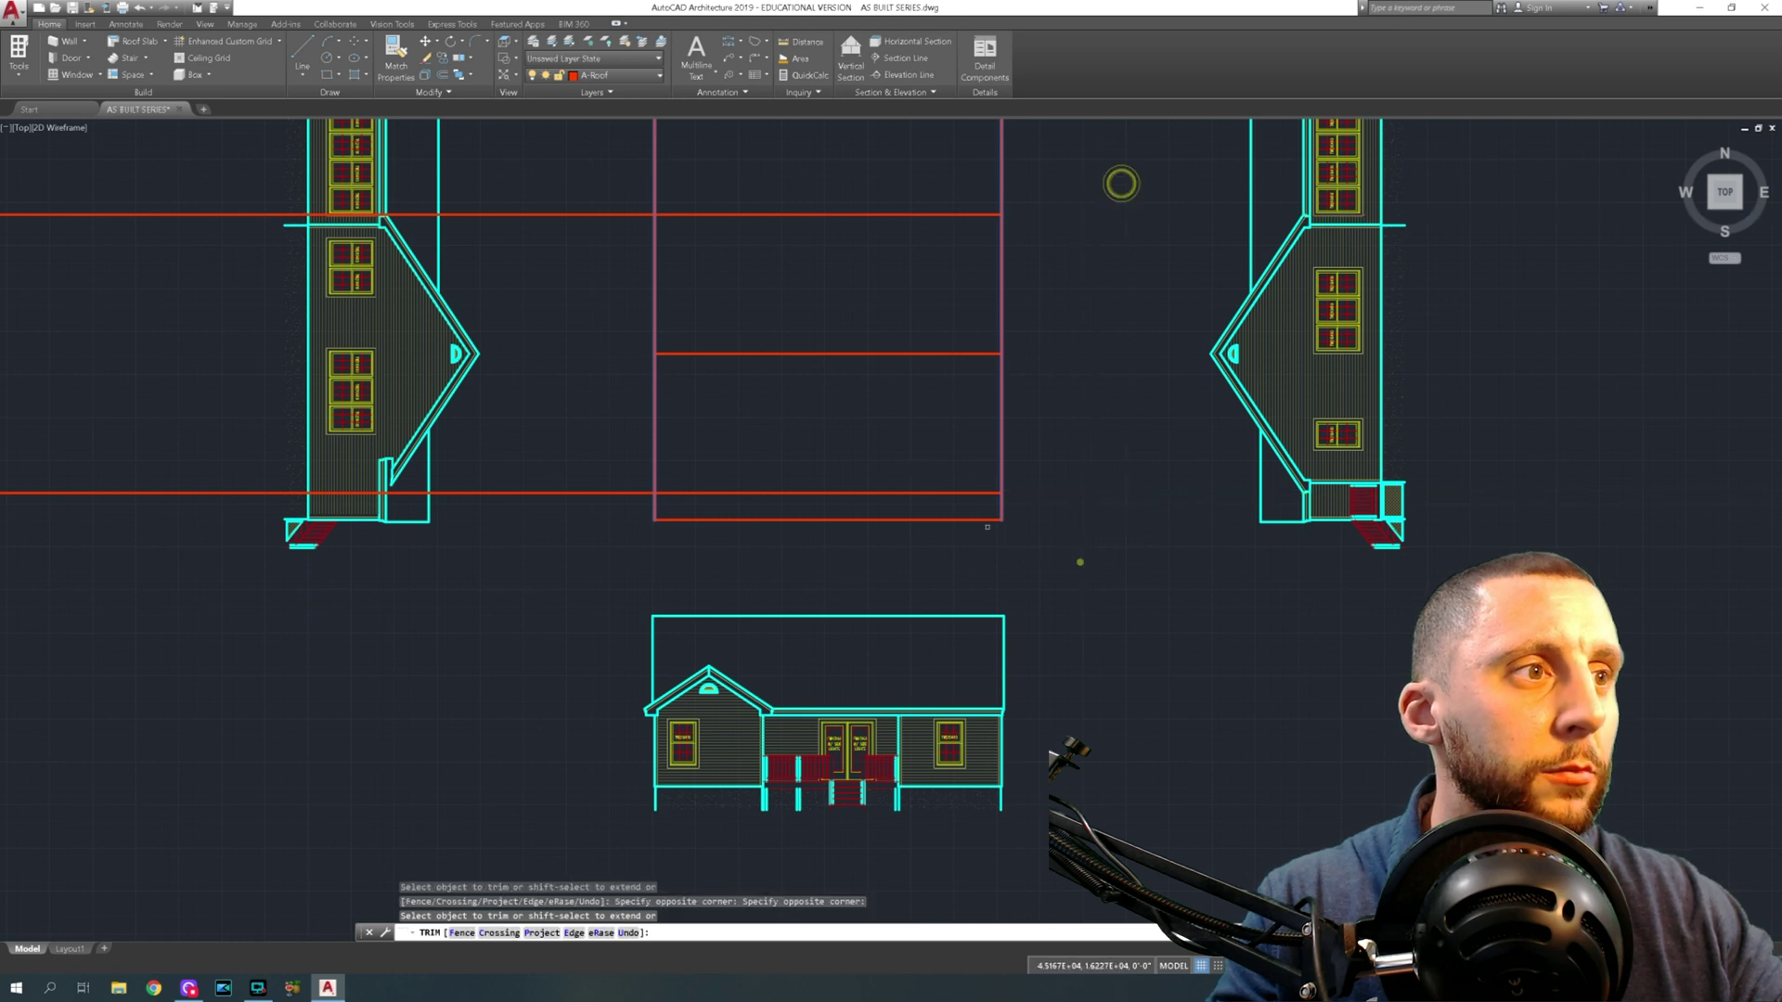
pyautogui.click(582, 189)
pyautogui.click(551, 536)
pyautogui.press('Escape')
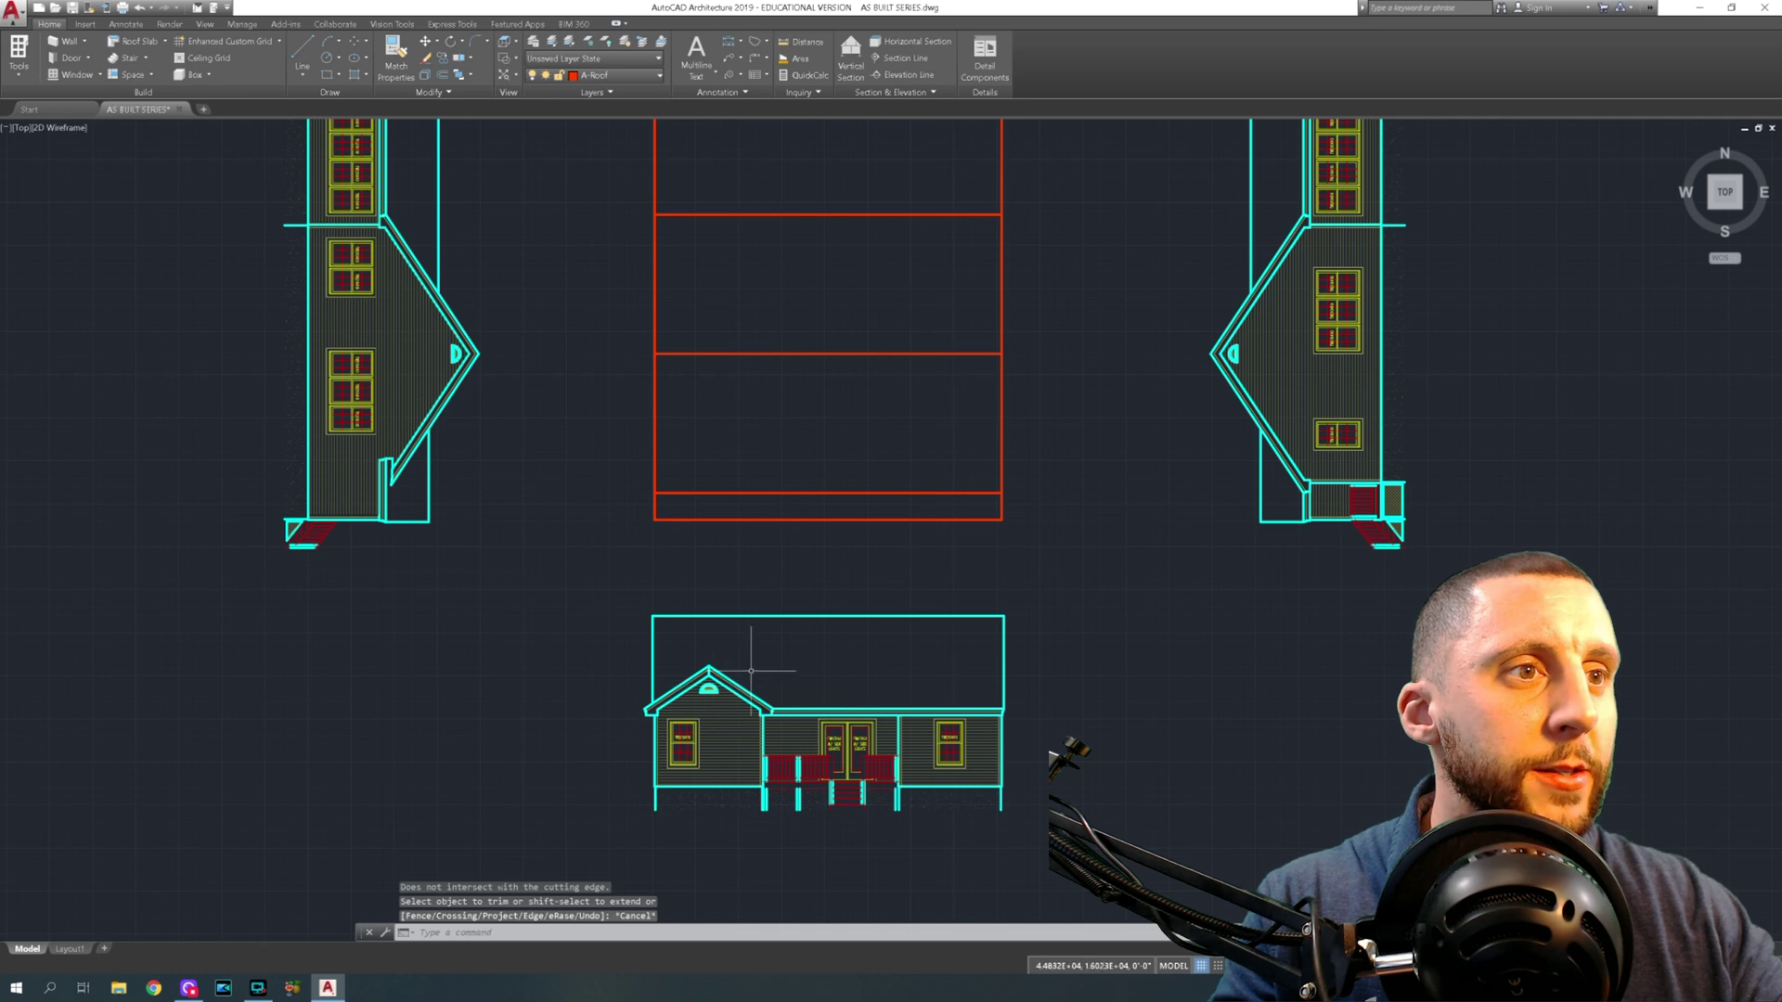
pyautogui.scroll(6, 726, 683)
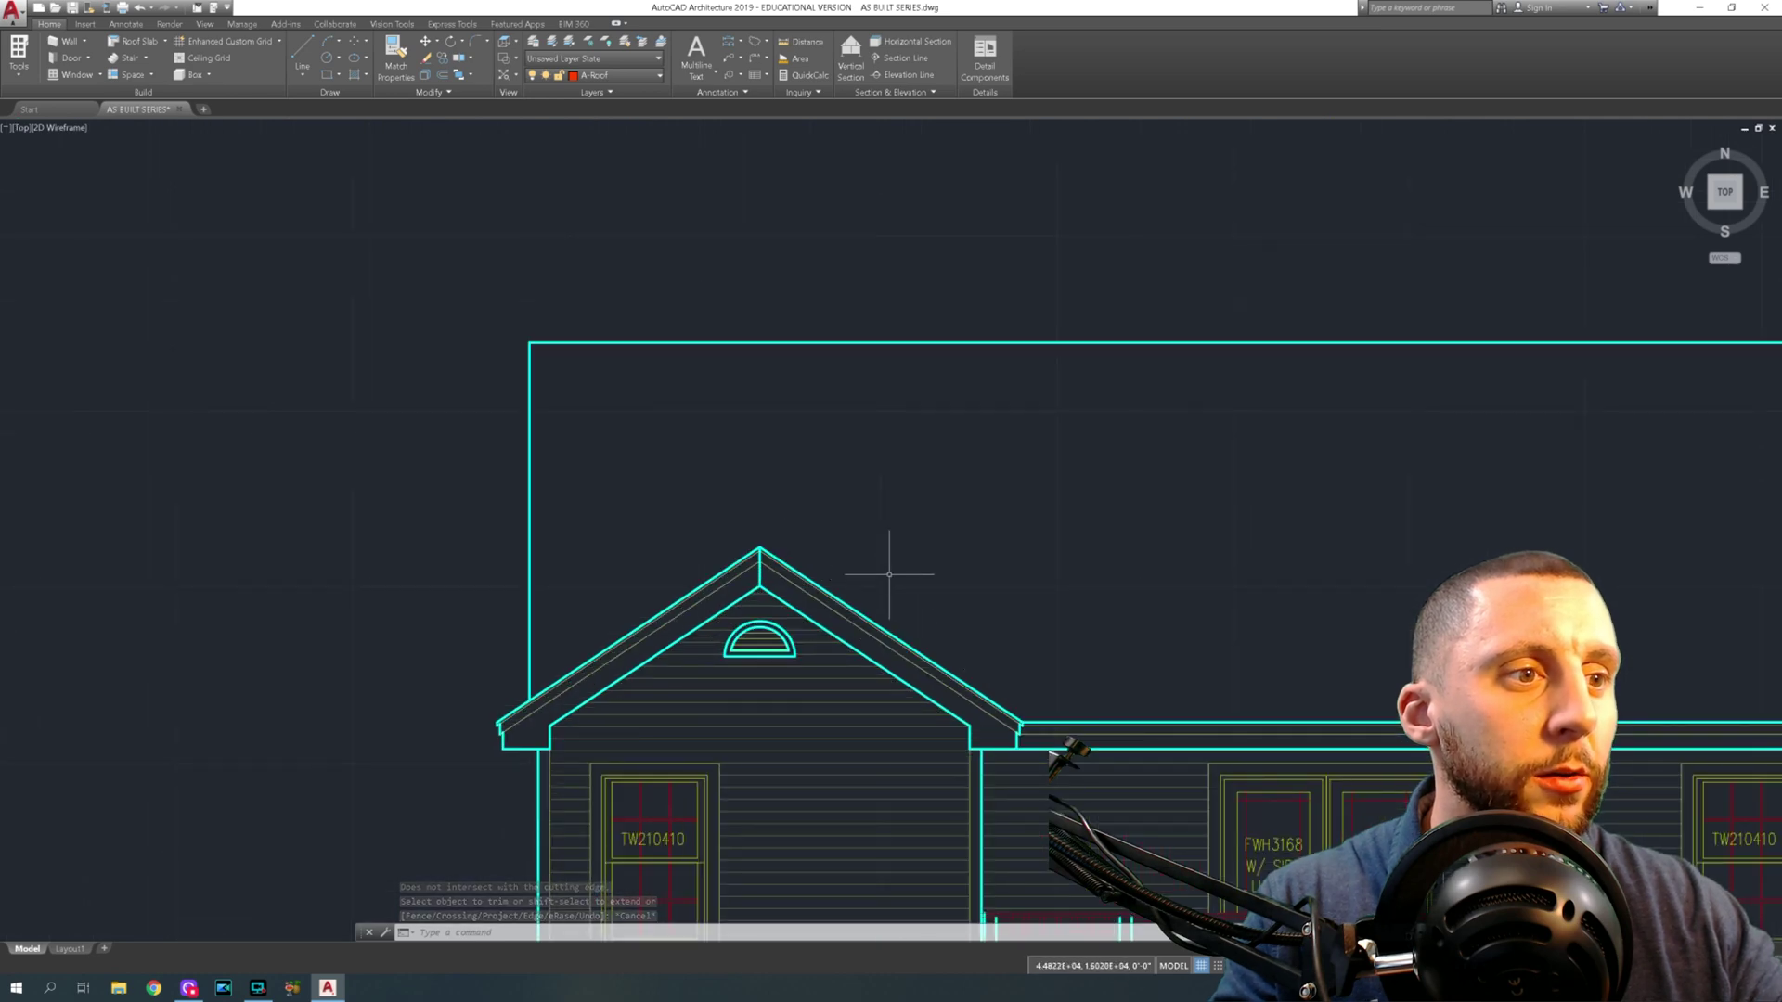
# Draw a vertical construction line through the front gable's peak
pyautogui.write('xline')
pyautogui.press('Return')
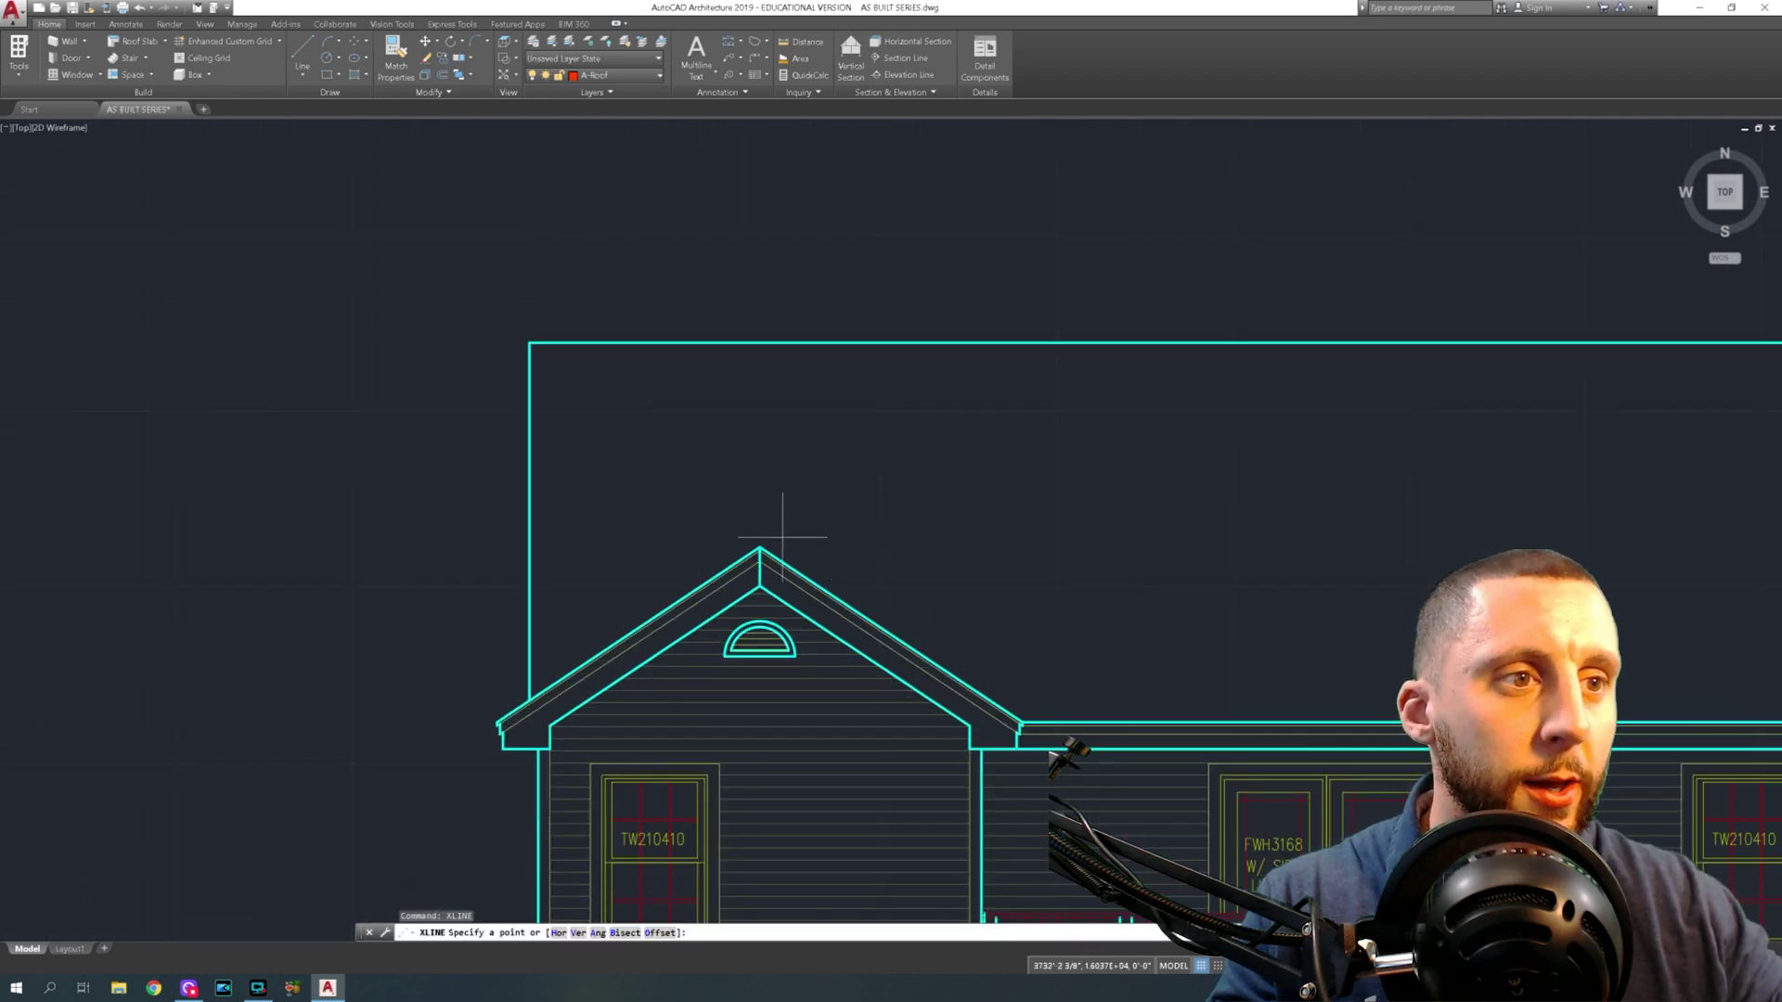
pyautogui.click(759, 547)
pyautogui.click(759, 517)
pyautogui.press('Return')
pyautogui.press('Return')
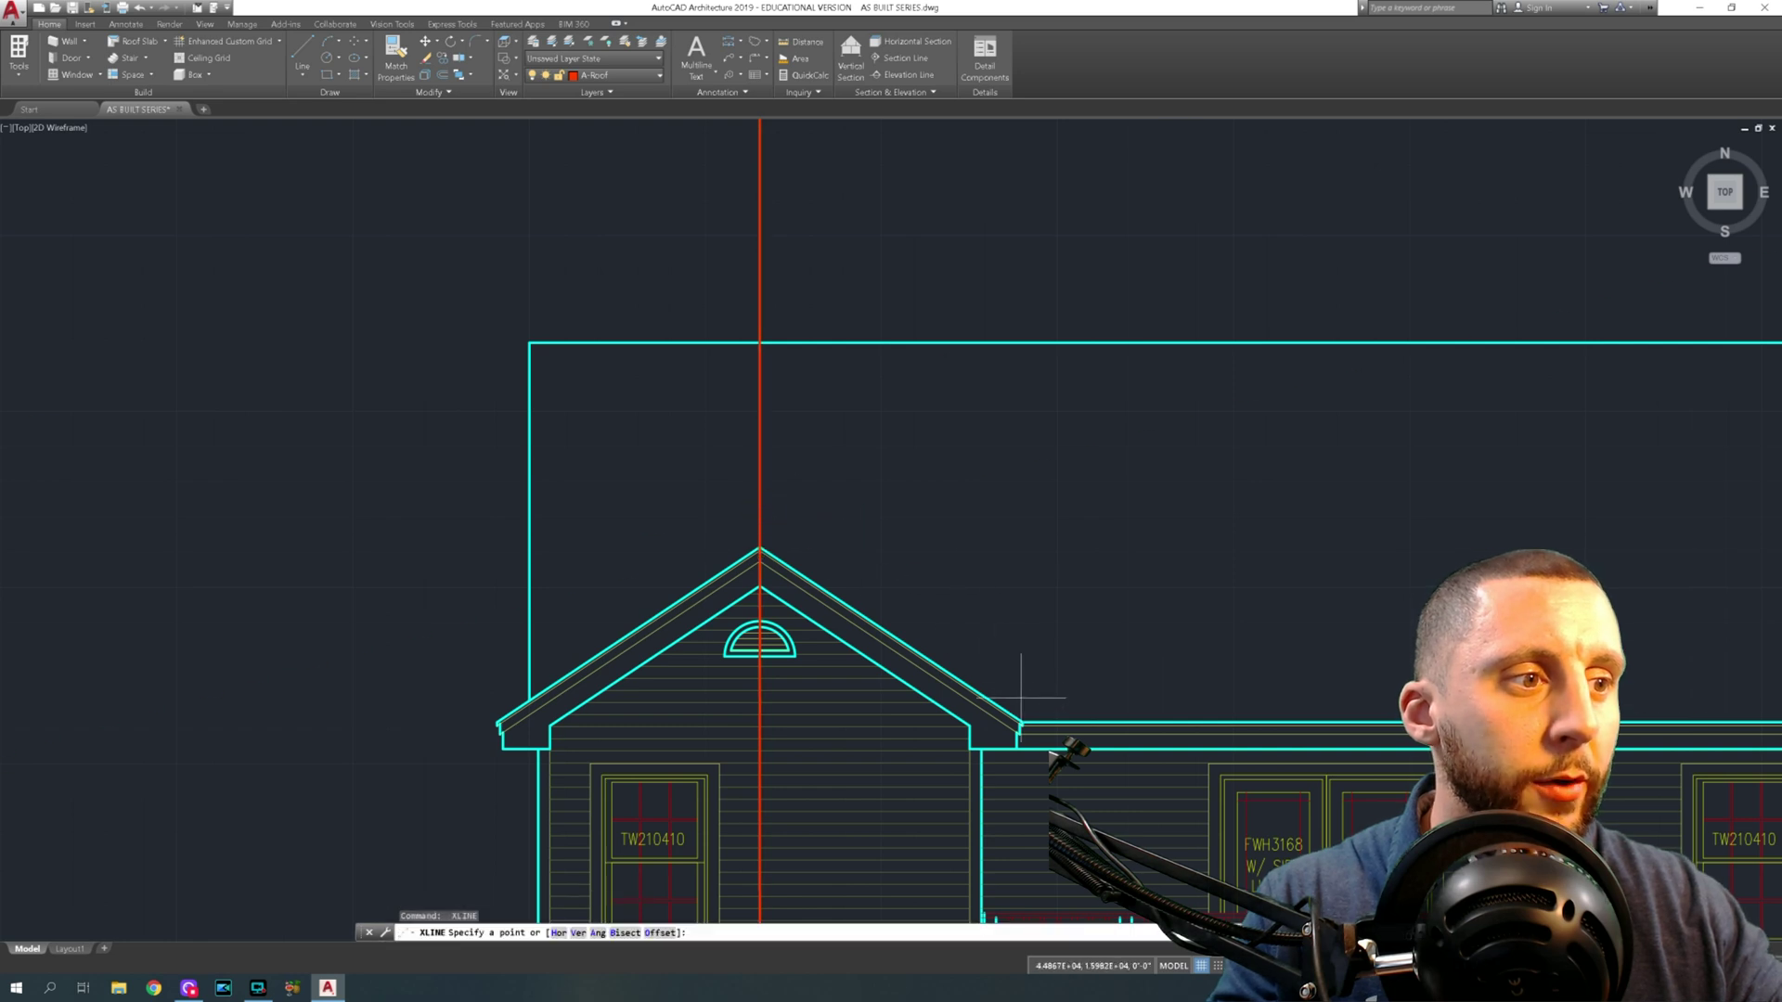
# Add vertical construction lines through the front elevation's right and left eave corners
pyautogui.scroll(3, 1025, 717)
pyautogui.click(1014, 737)
pyautogui.click(1014, 686)
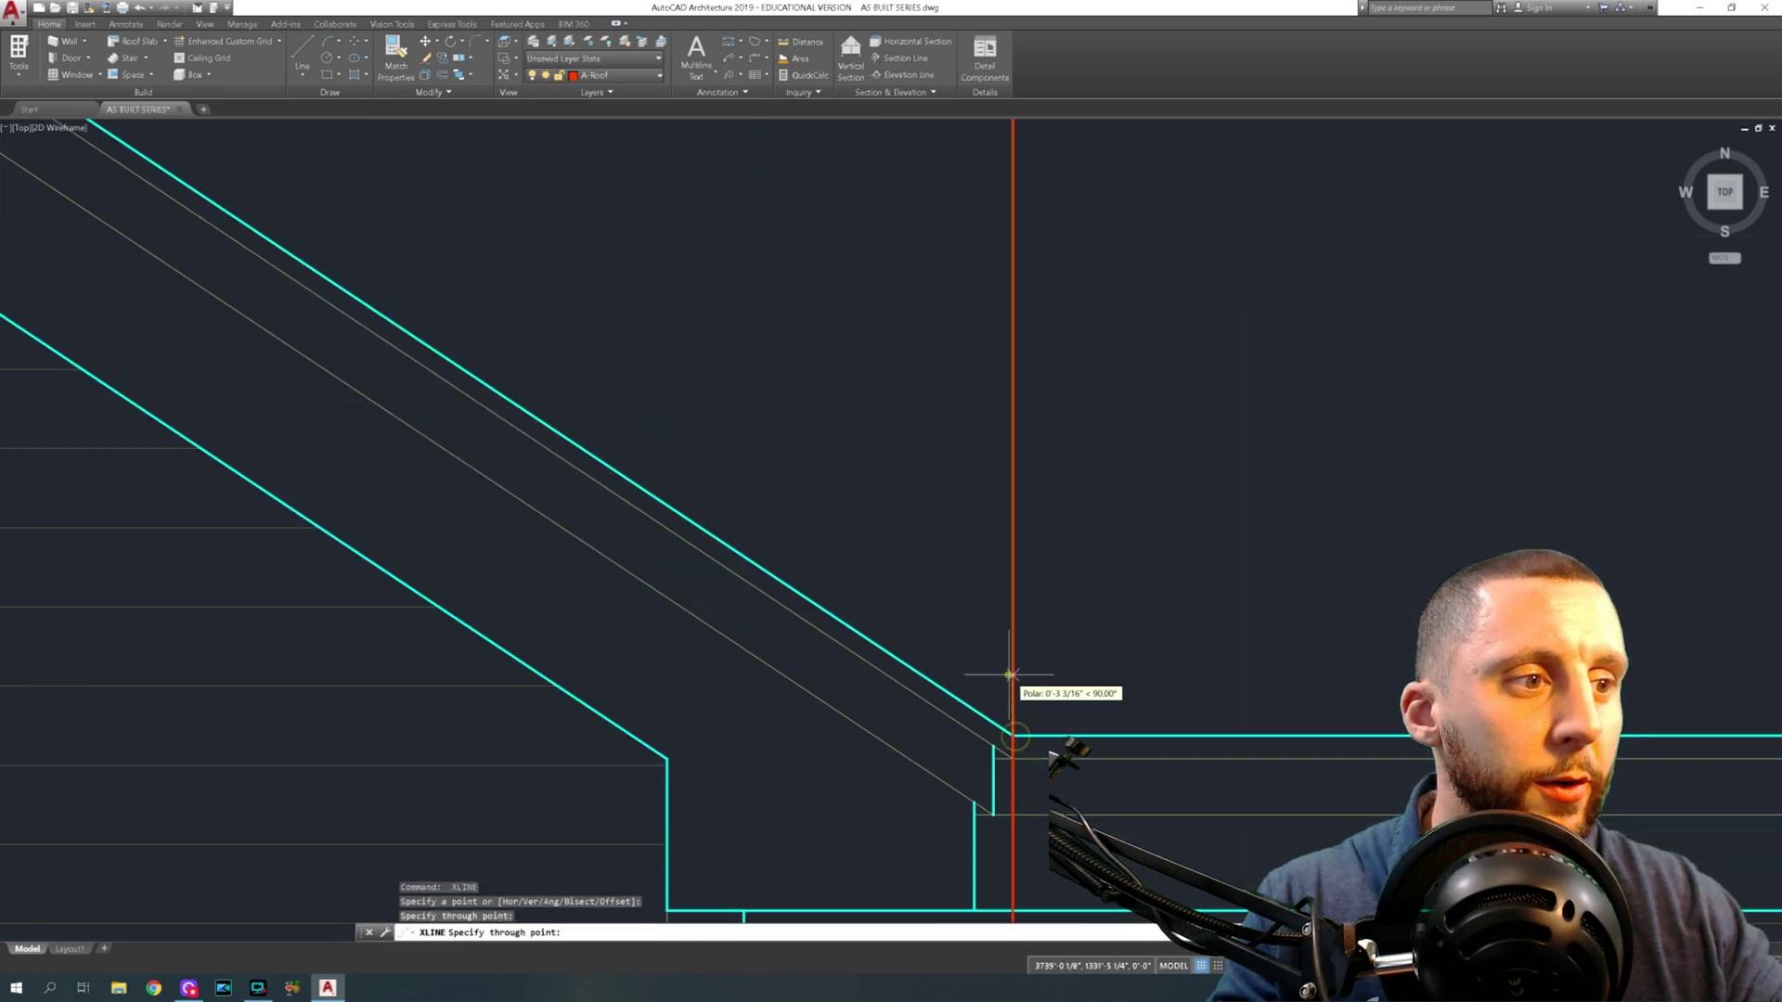
pyautogui.scroll(-5, 1014, 696)
pyautogui.press('Return')
pyautogui.press('Return')
pyautogui.scroll(3, 680, 681)
pyautogui.click(637, 677)
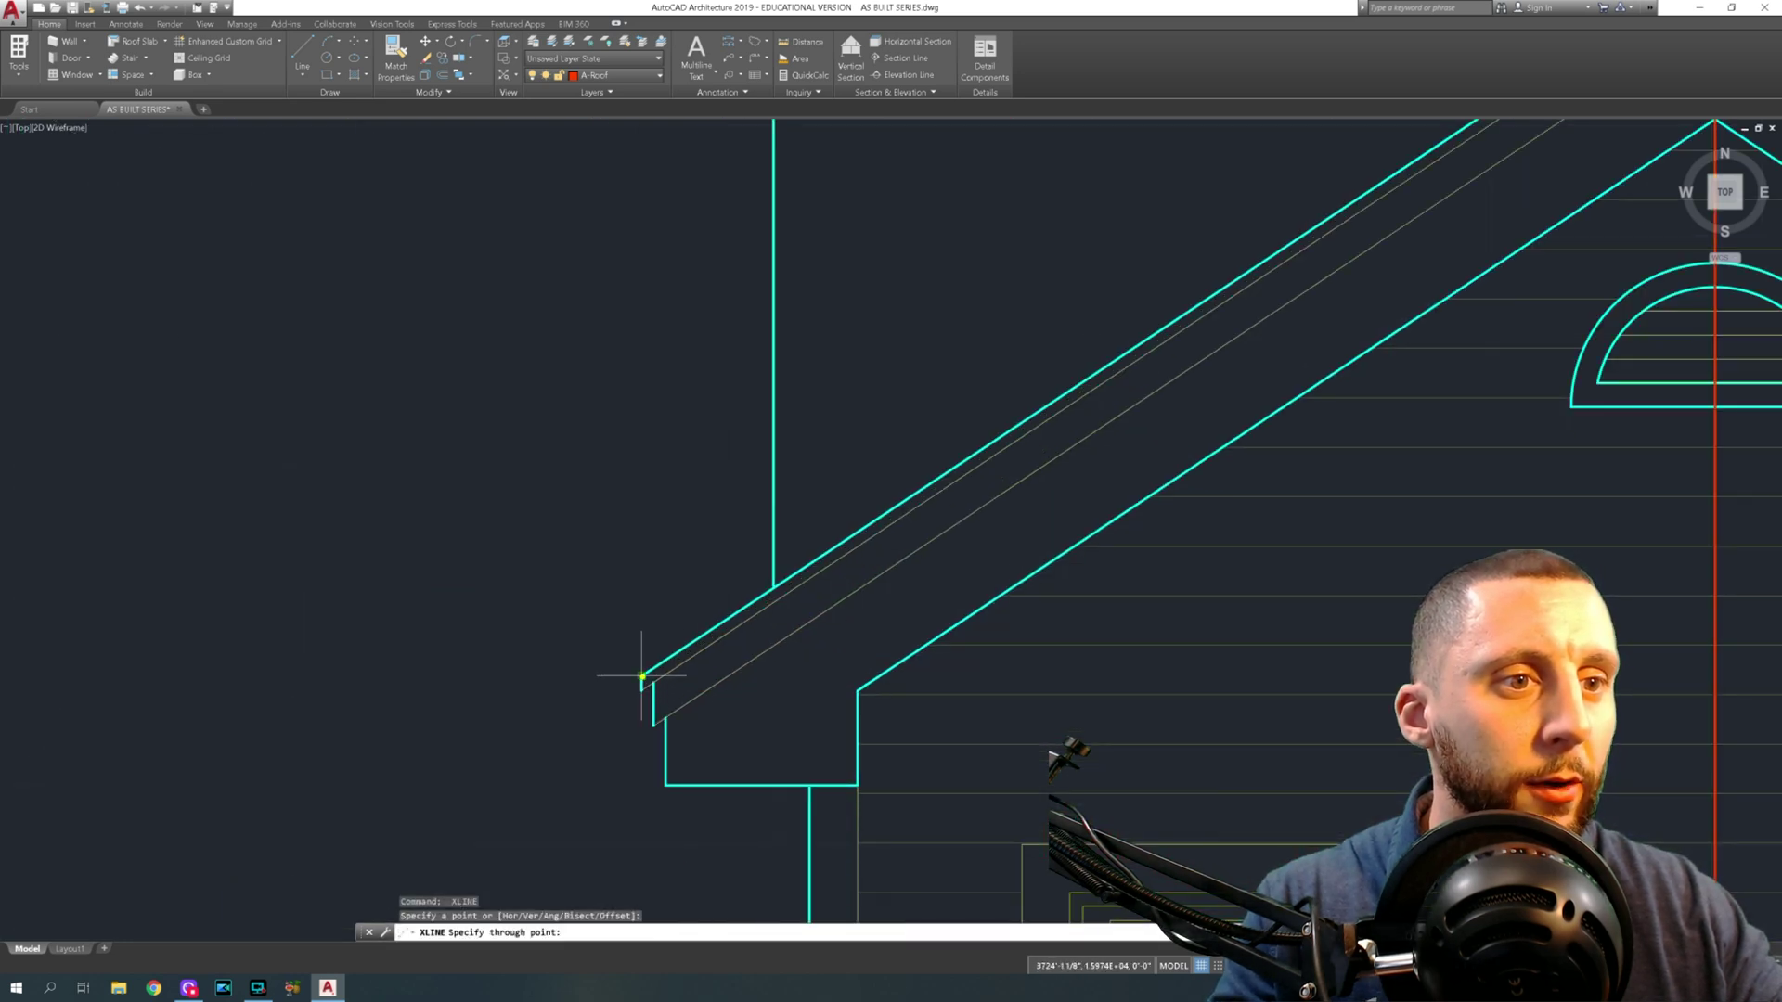
pyautogui.click(636, 631)
pyautogui.scroll(-5, 637, 631)
pyautogui.press('Return')
pyautogui.moveTo(685, 524); pyautogui.dragTo(729, 610, button='middle')
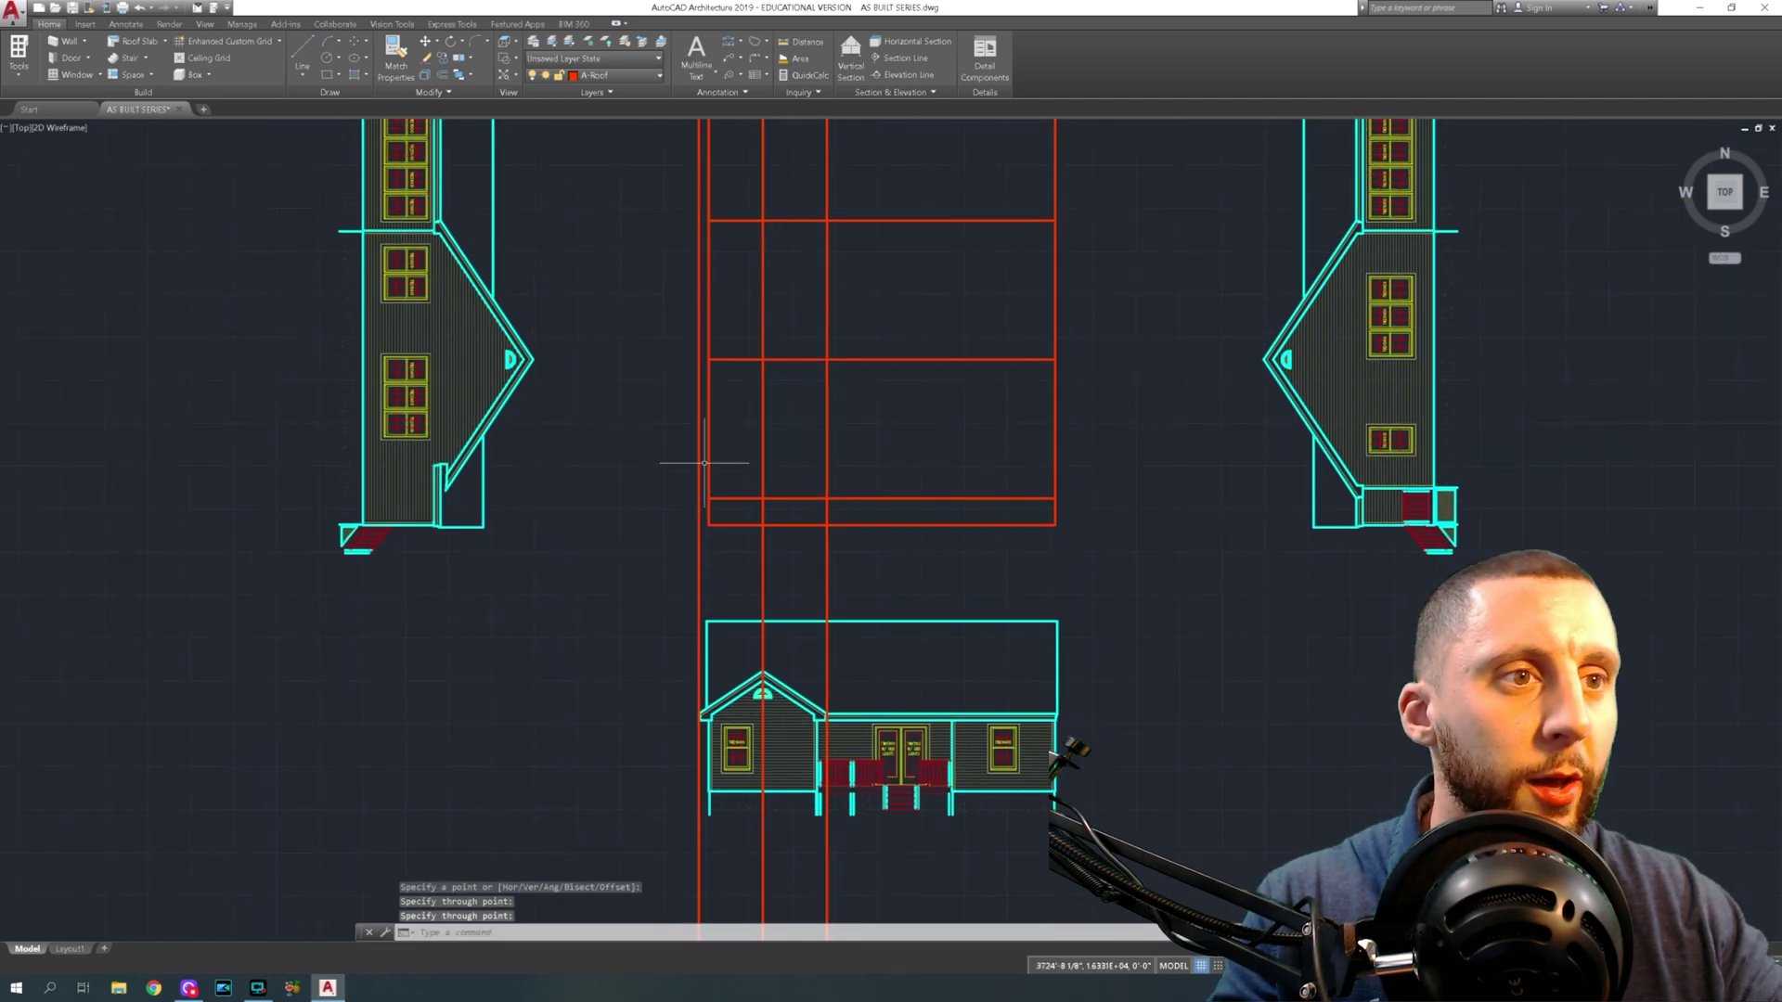
pyautogui.scroll(4, 802, 514)
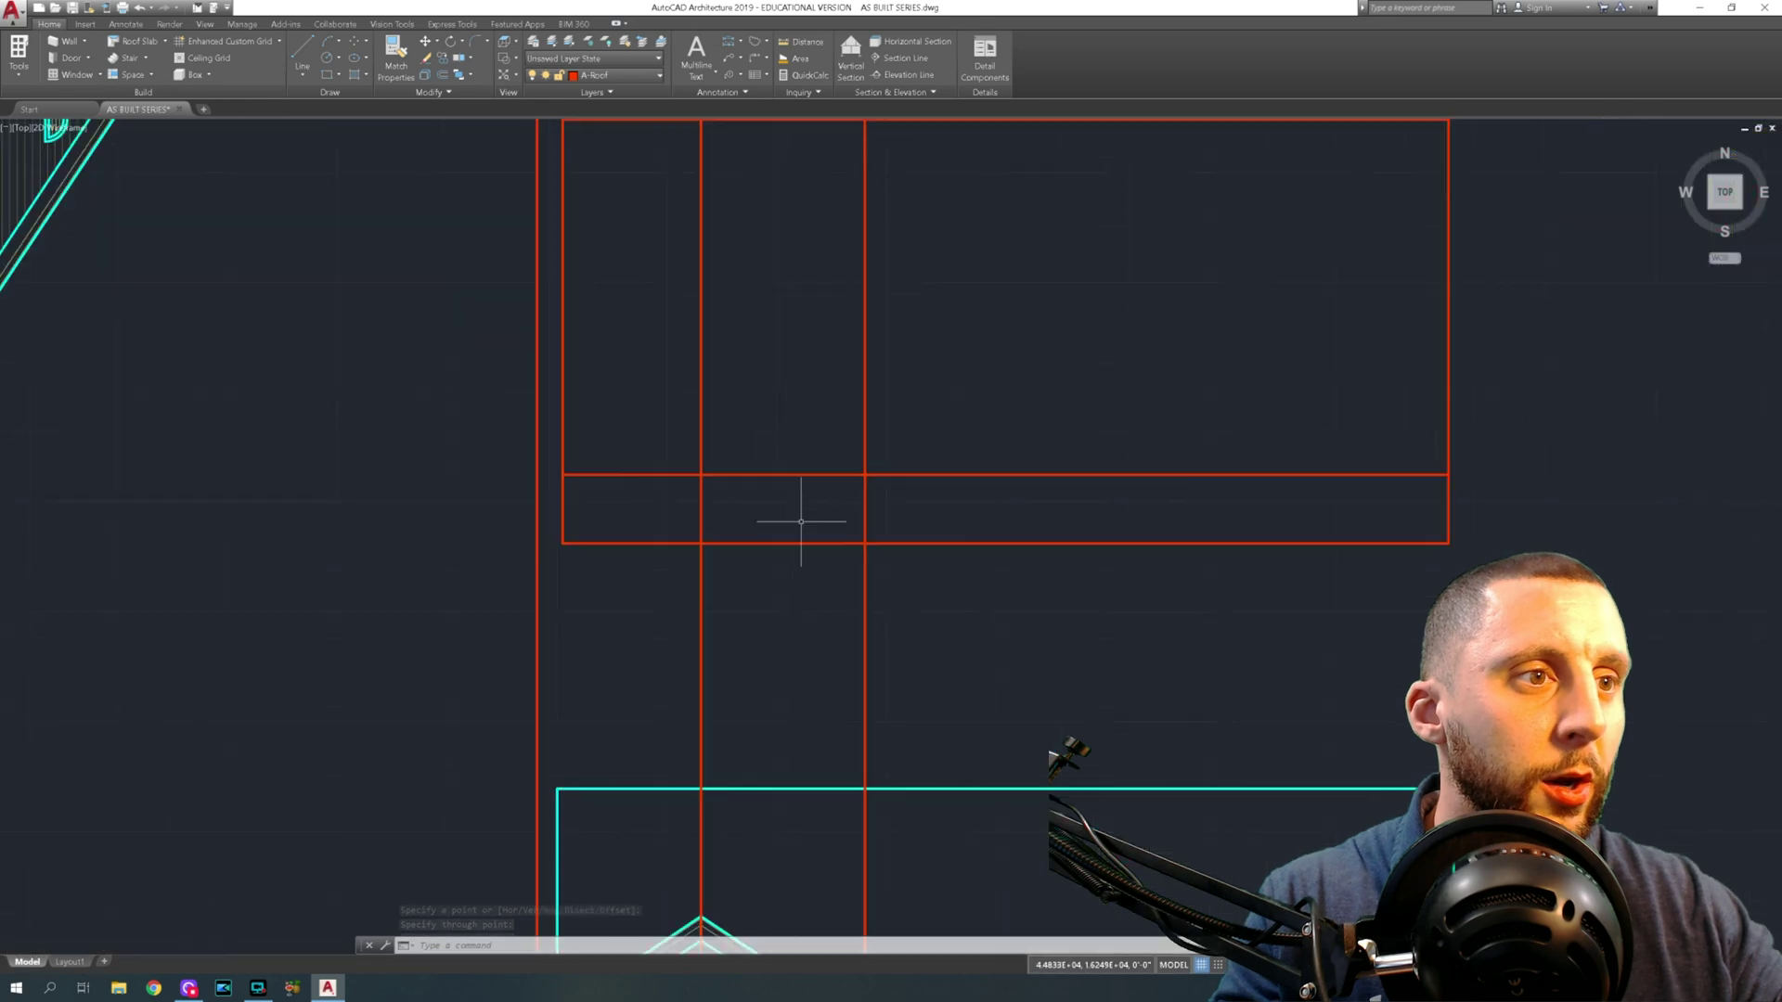
# Trim the right stub of the roof plan's bottom red line
pyautogui.write('tr')
pyautogui.press('Return')
pyautogui.press('Return')
pyautogui.scroll(-4, 986, 545)
pyautogui.moveTo(1000, 548); pyautogui.dragTo(880, 565, button='middle')
pyautogui.click(933, 558)
pyautogui.click(918, 580)
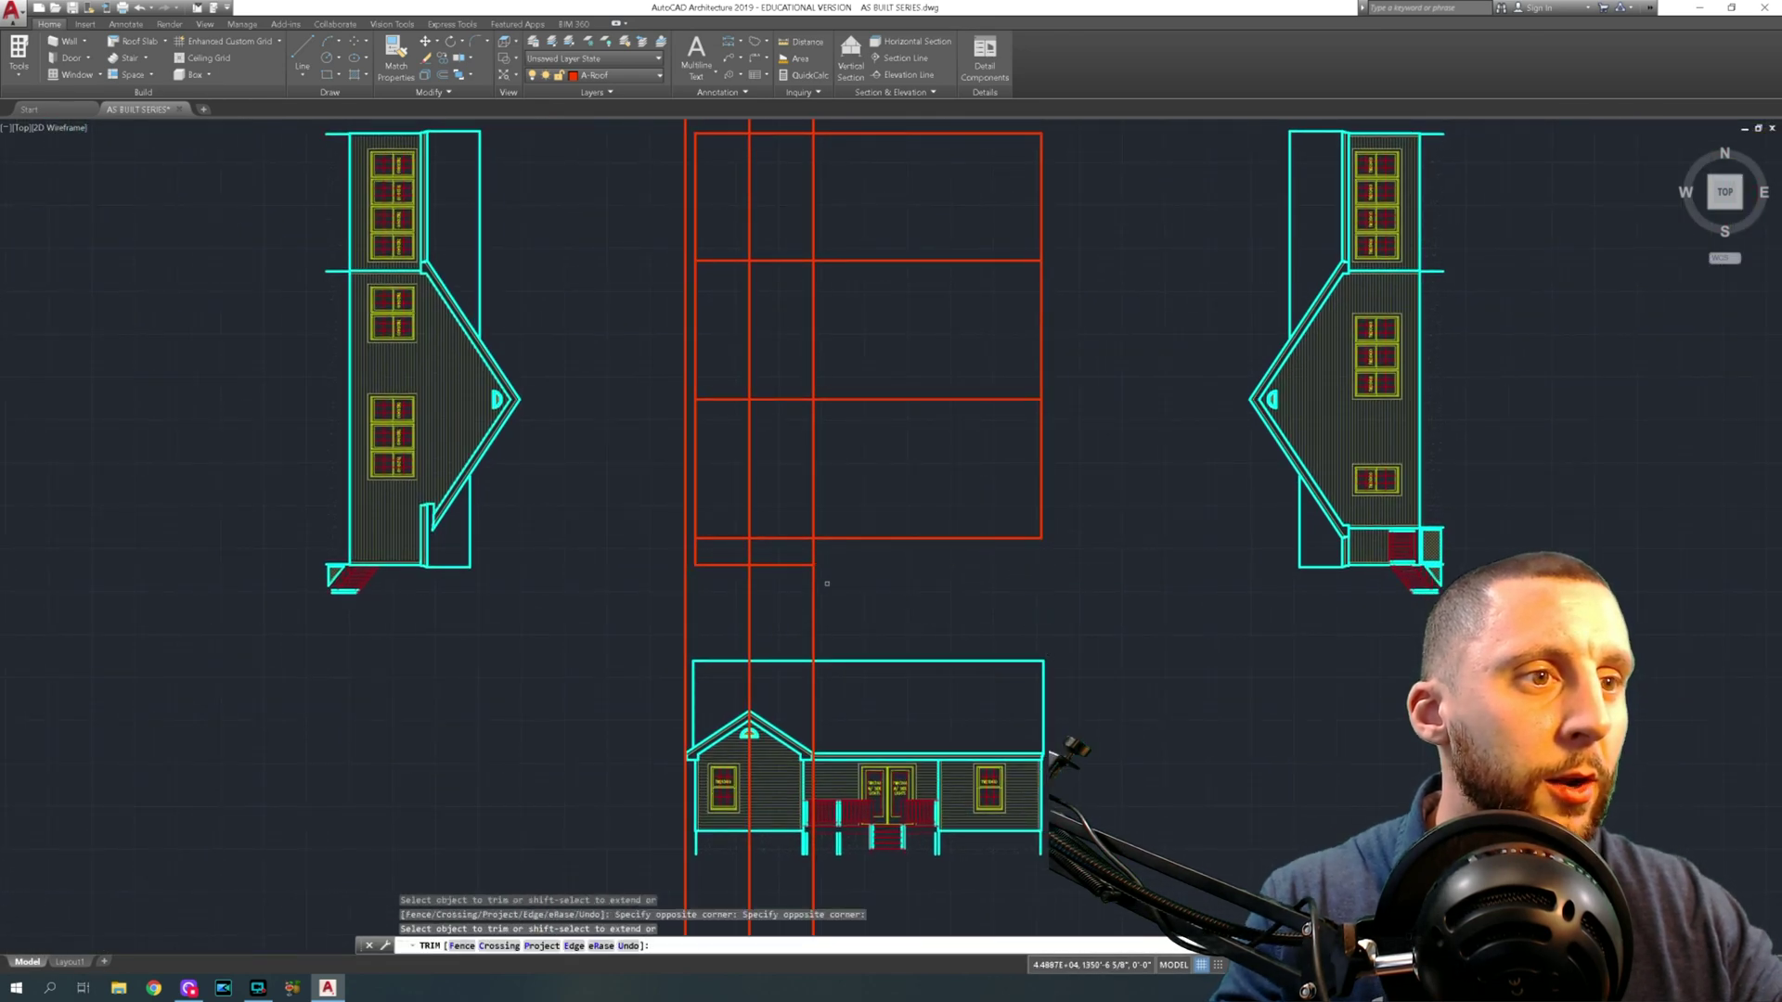
pyautogui.moveTo(894, 432); pyautogui.dragTo(849, 619, button='middle')
pyautogui.scroll(6, 867, 310)
pyautogui.press('Escape')
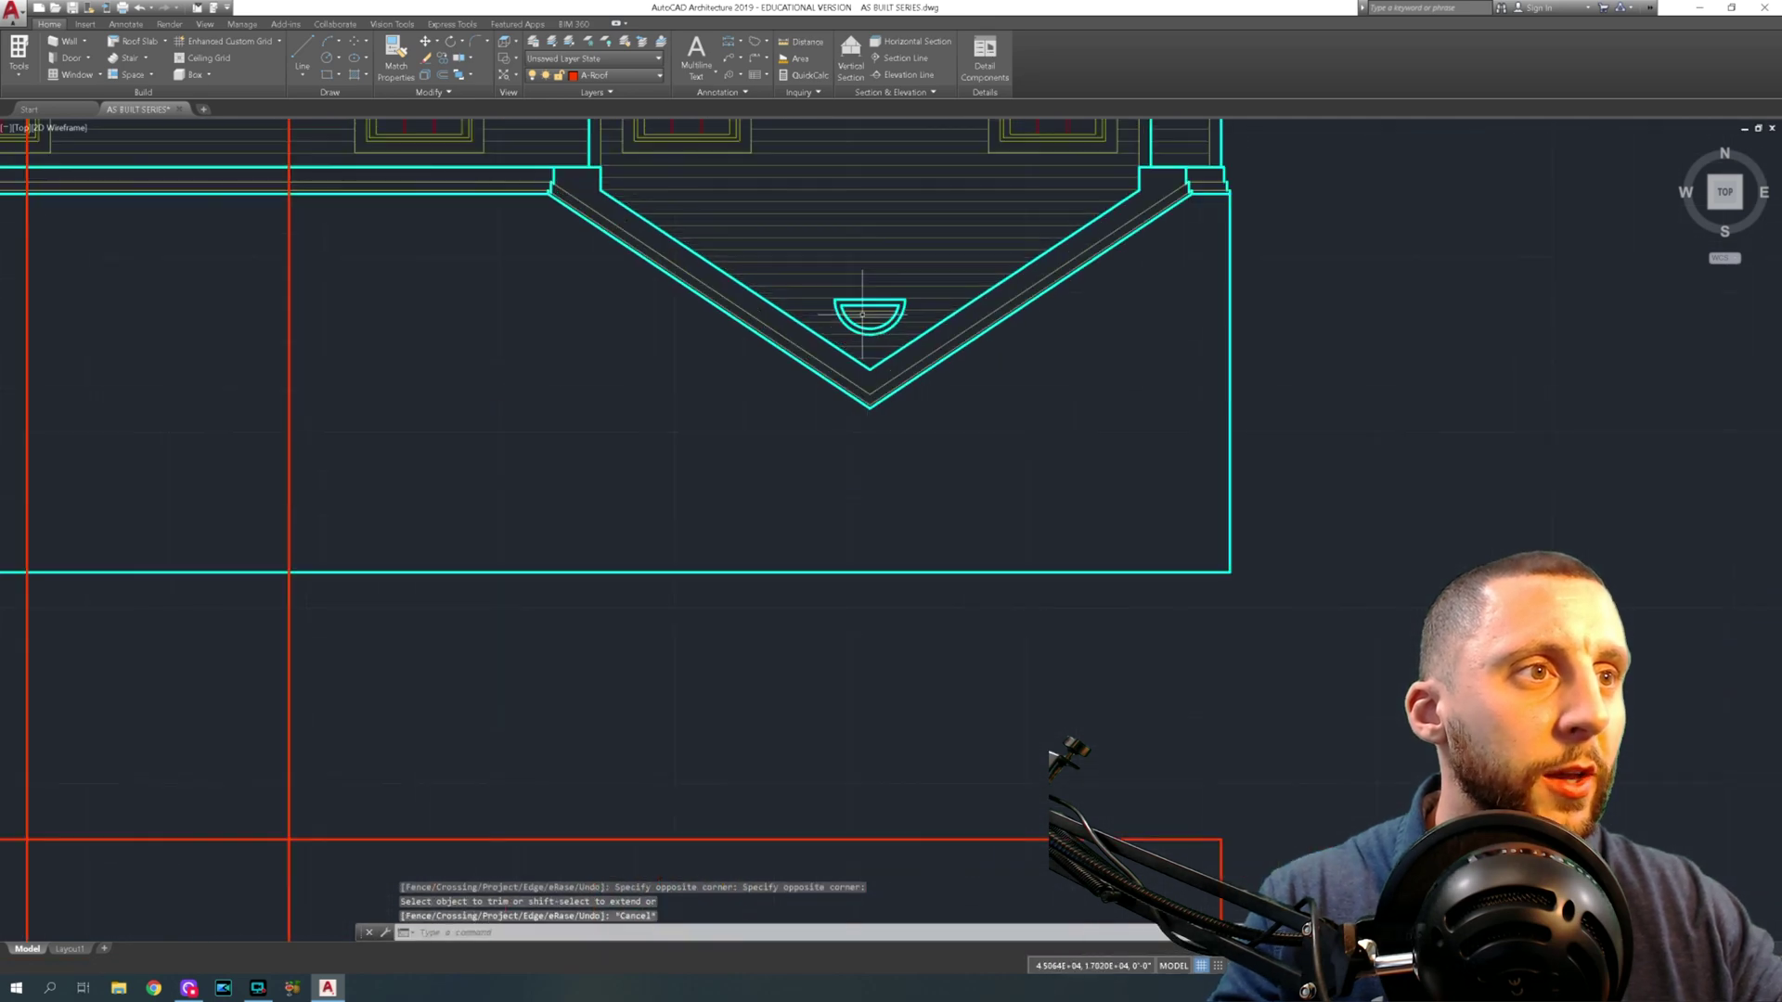
pyautogui.write('xl')
pyautogui.press('Return')
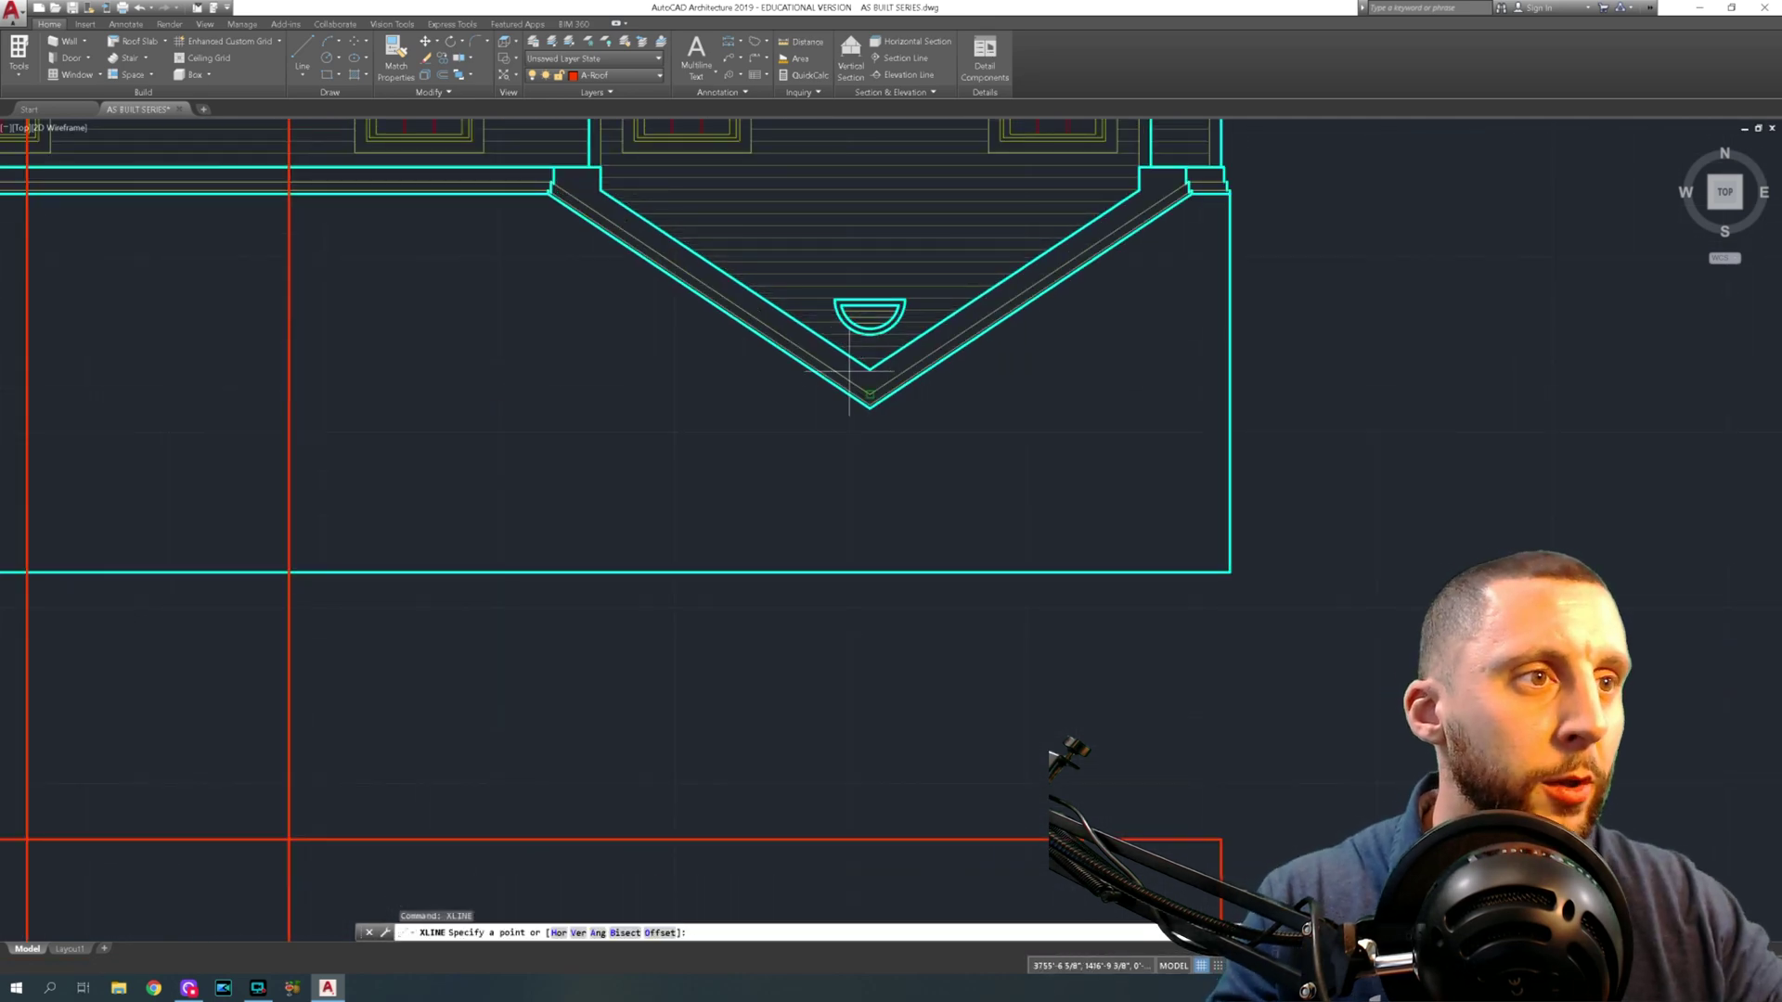
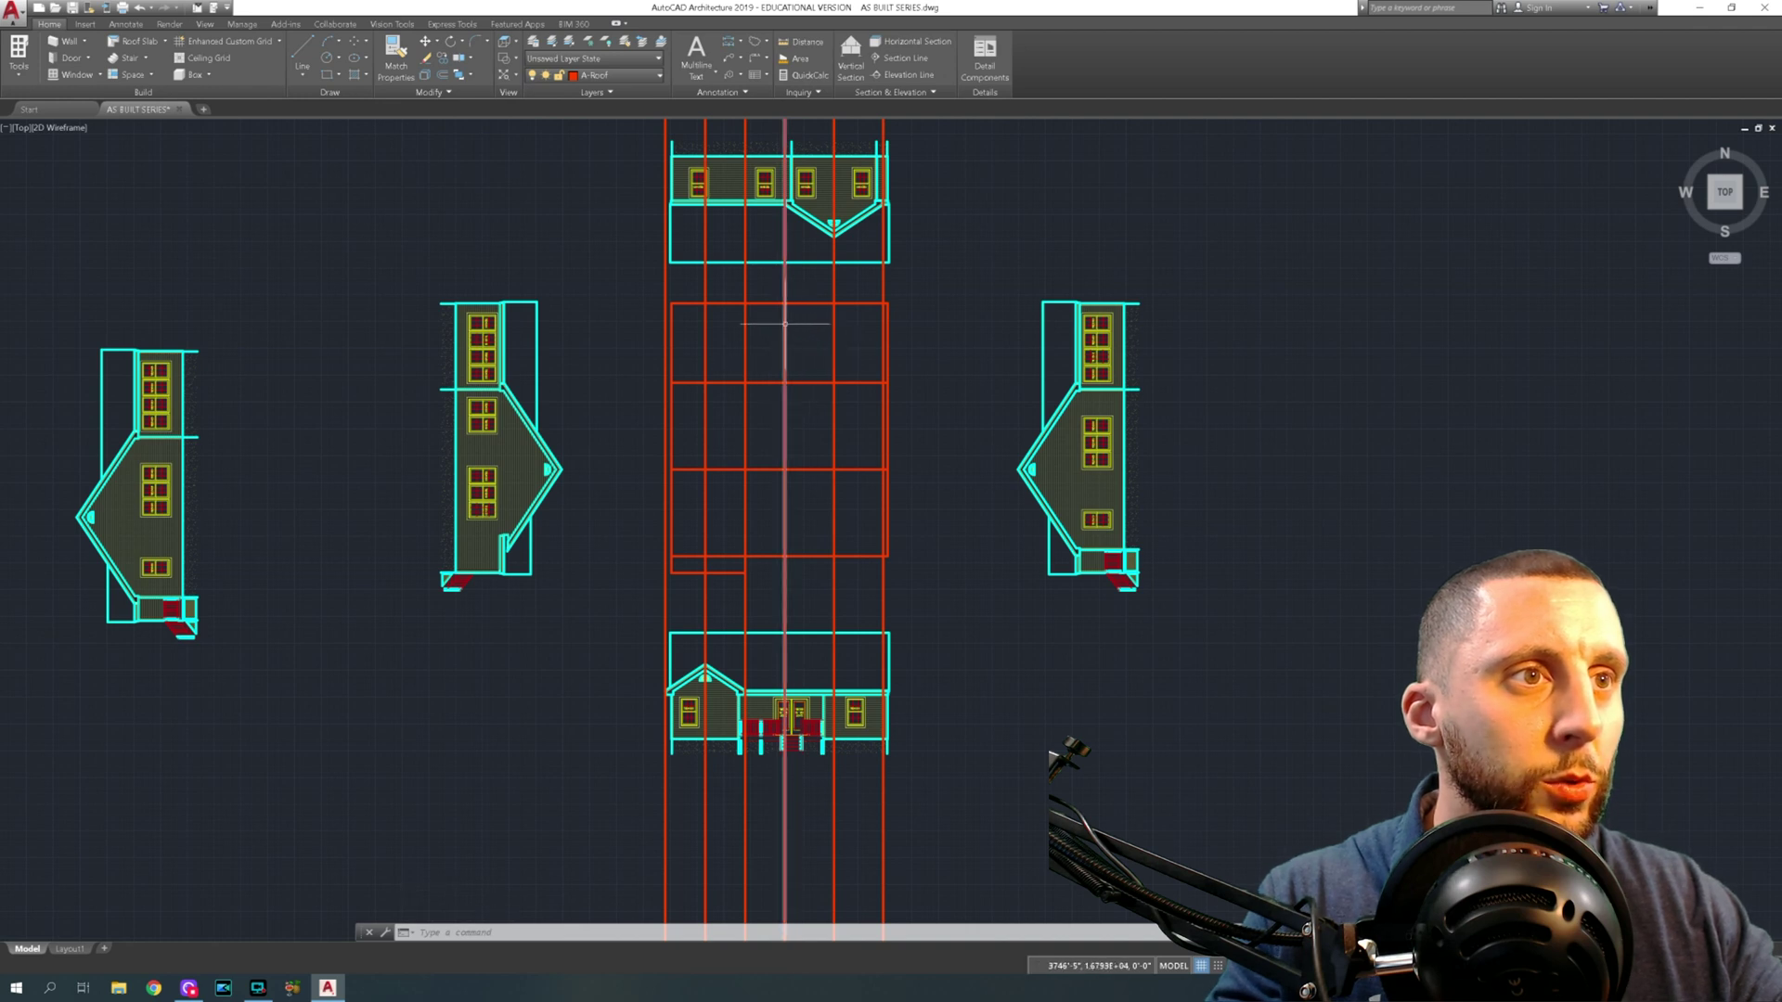
# Trim the top red line back to the vertical red cutting edge
pyautogui.write('tr')
pyautogui.press('Return')
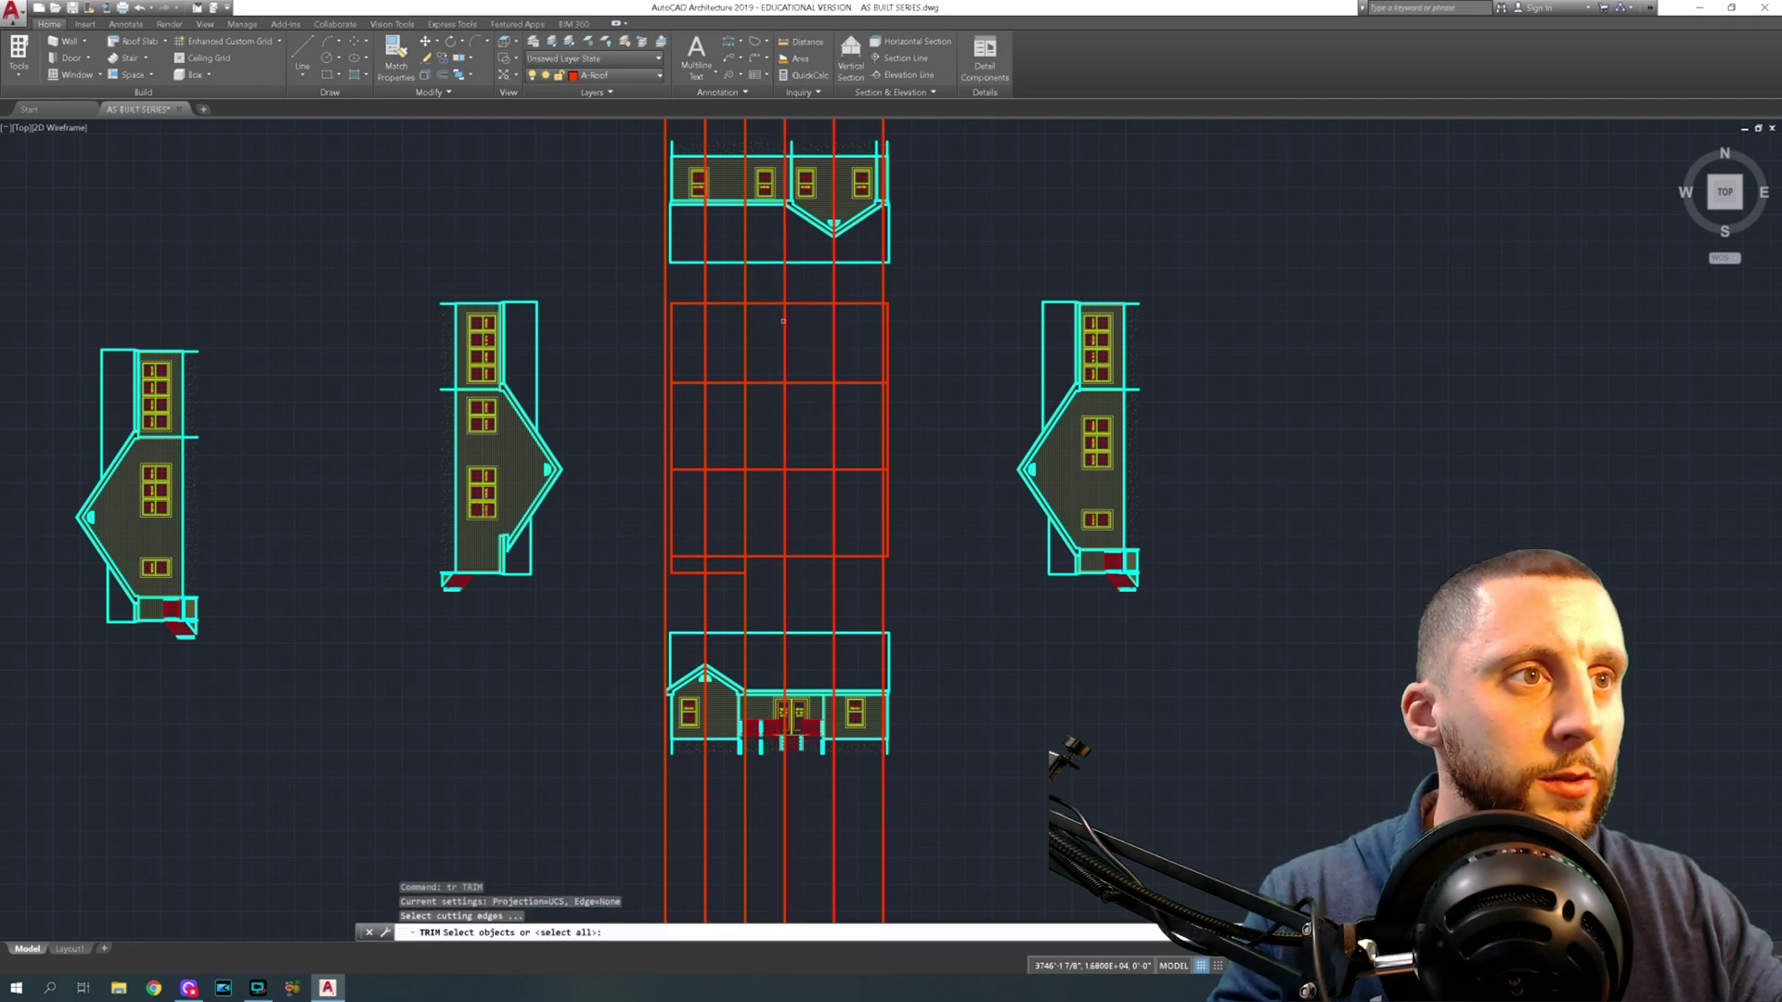
pyautogui.click(783, 321)
pyautogui.press('Return')
pyautogui.click(769, 310)
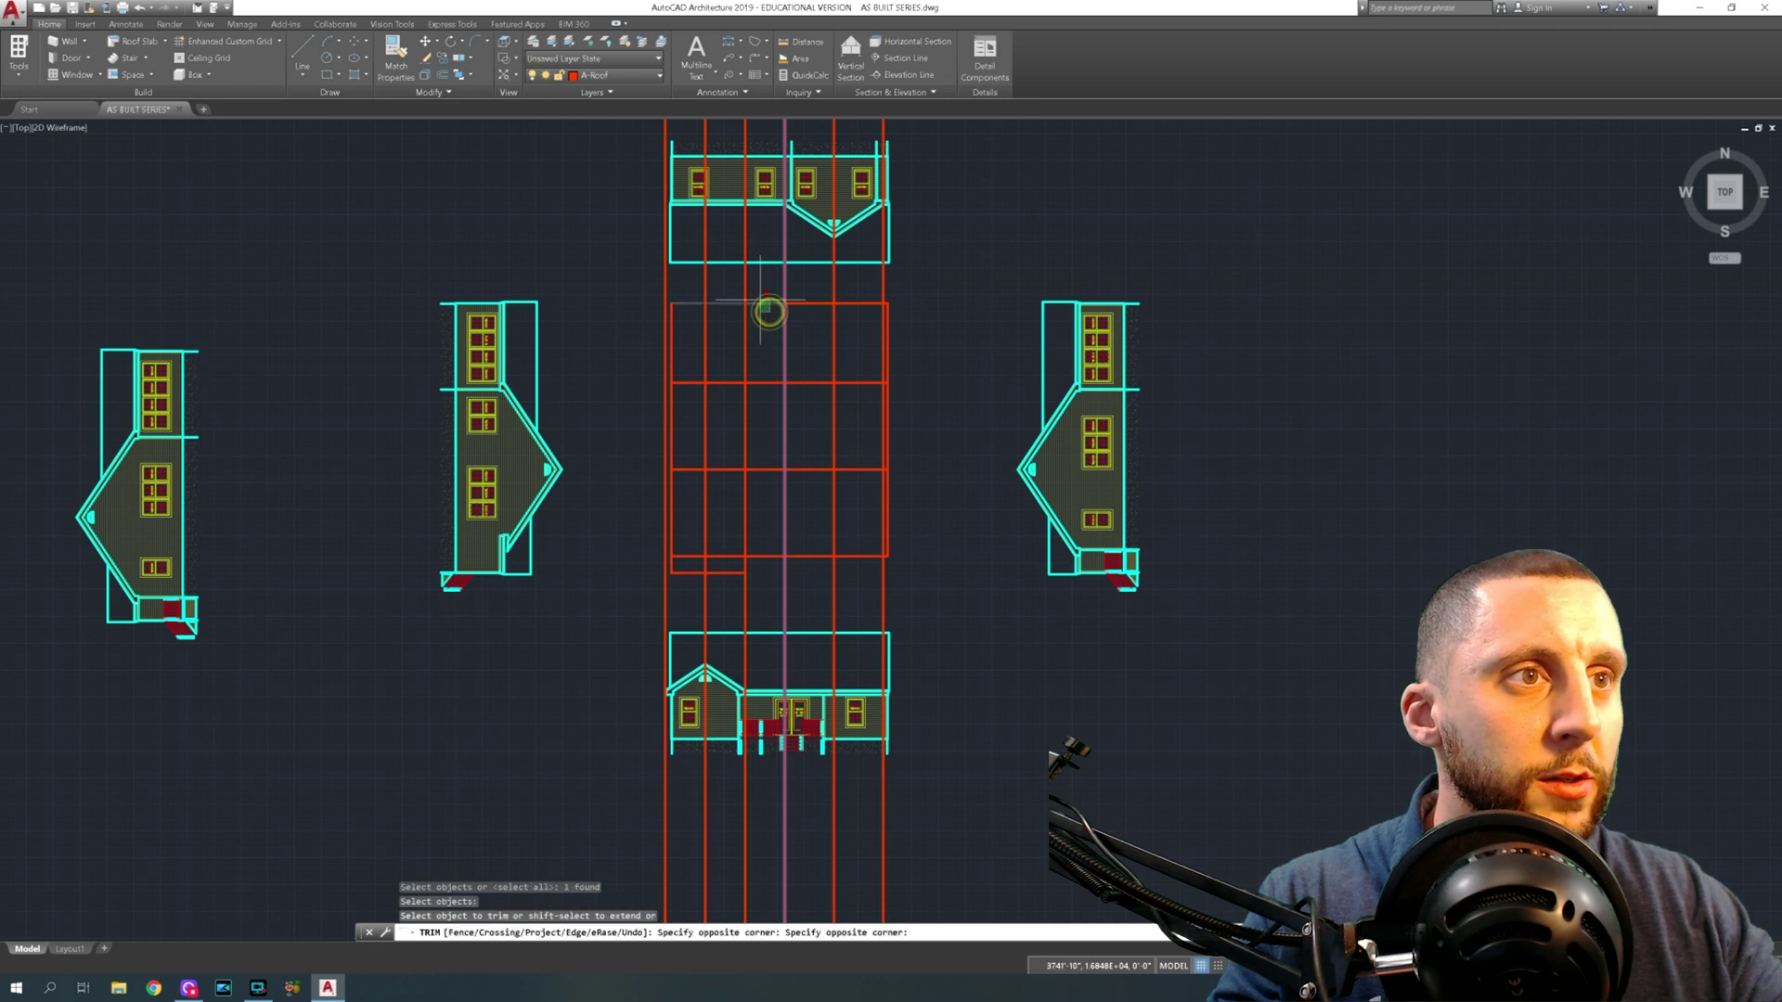
pyautogui.click(760, 299)
pyautogui.press('Return')
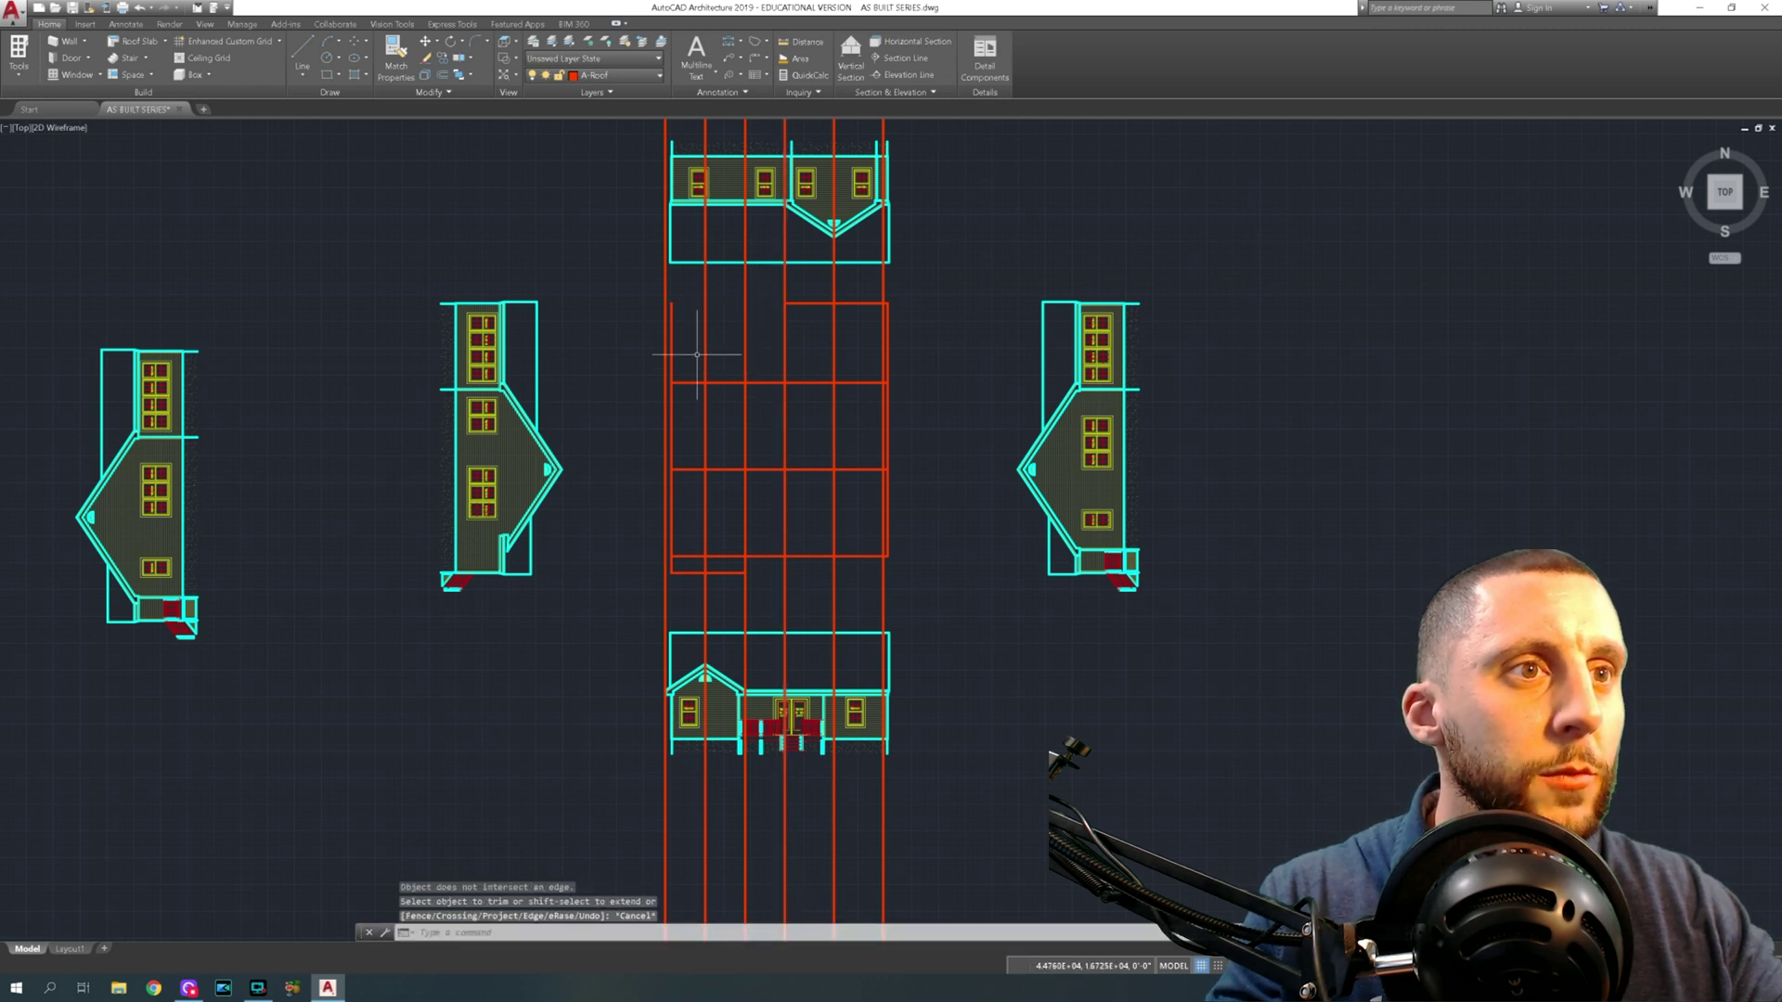
pyautogui.press('Return')
pyautogui.click(670, 334)
pyautogui.press('Escape')
pyautogui.press('Escape')
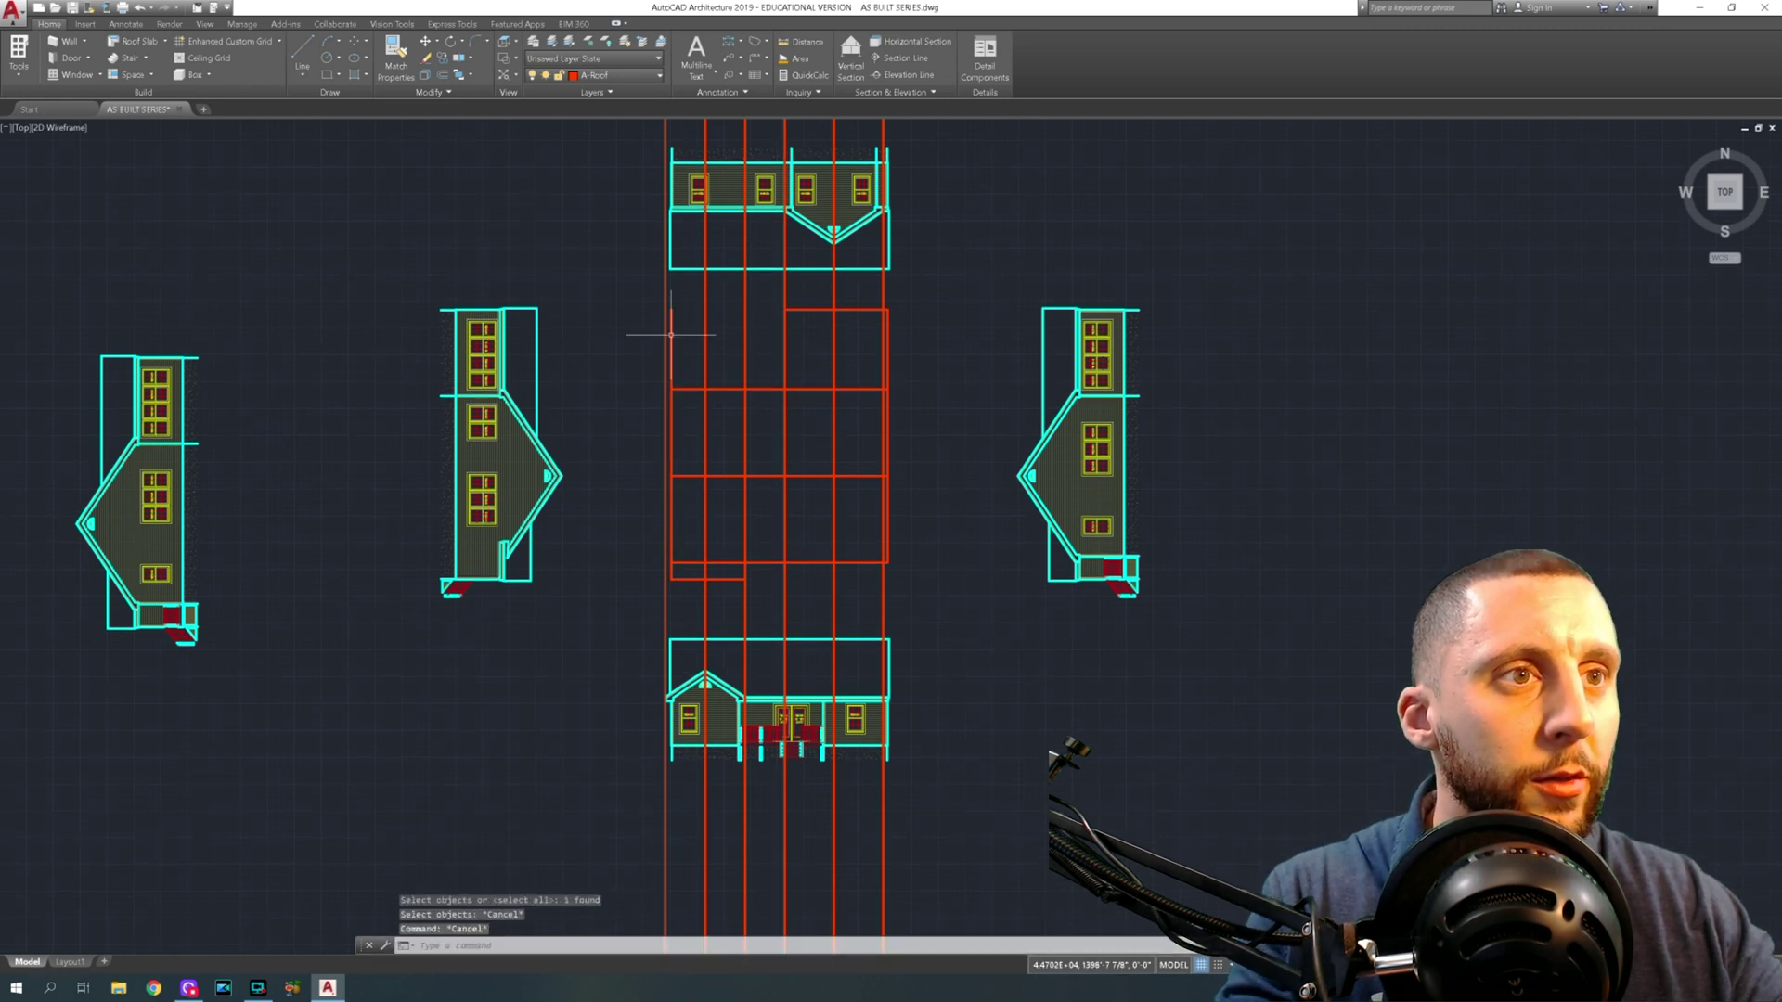
# Trim the two vertical red lines above the horizontal red cutting edge
pyautogui.write('tr')
pyautogui.press('Return')
pyautogui.press('Return')
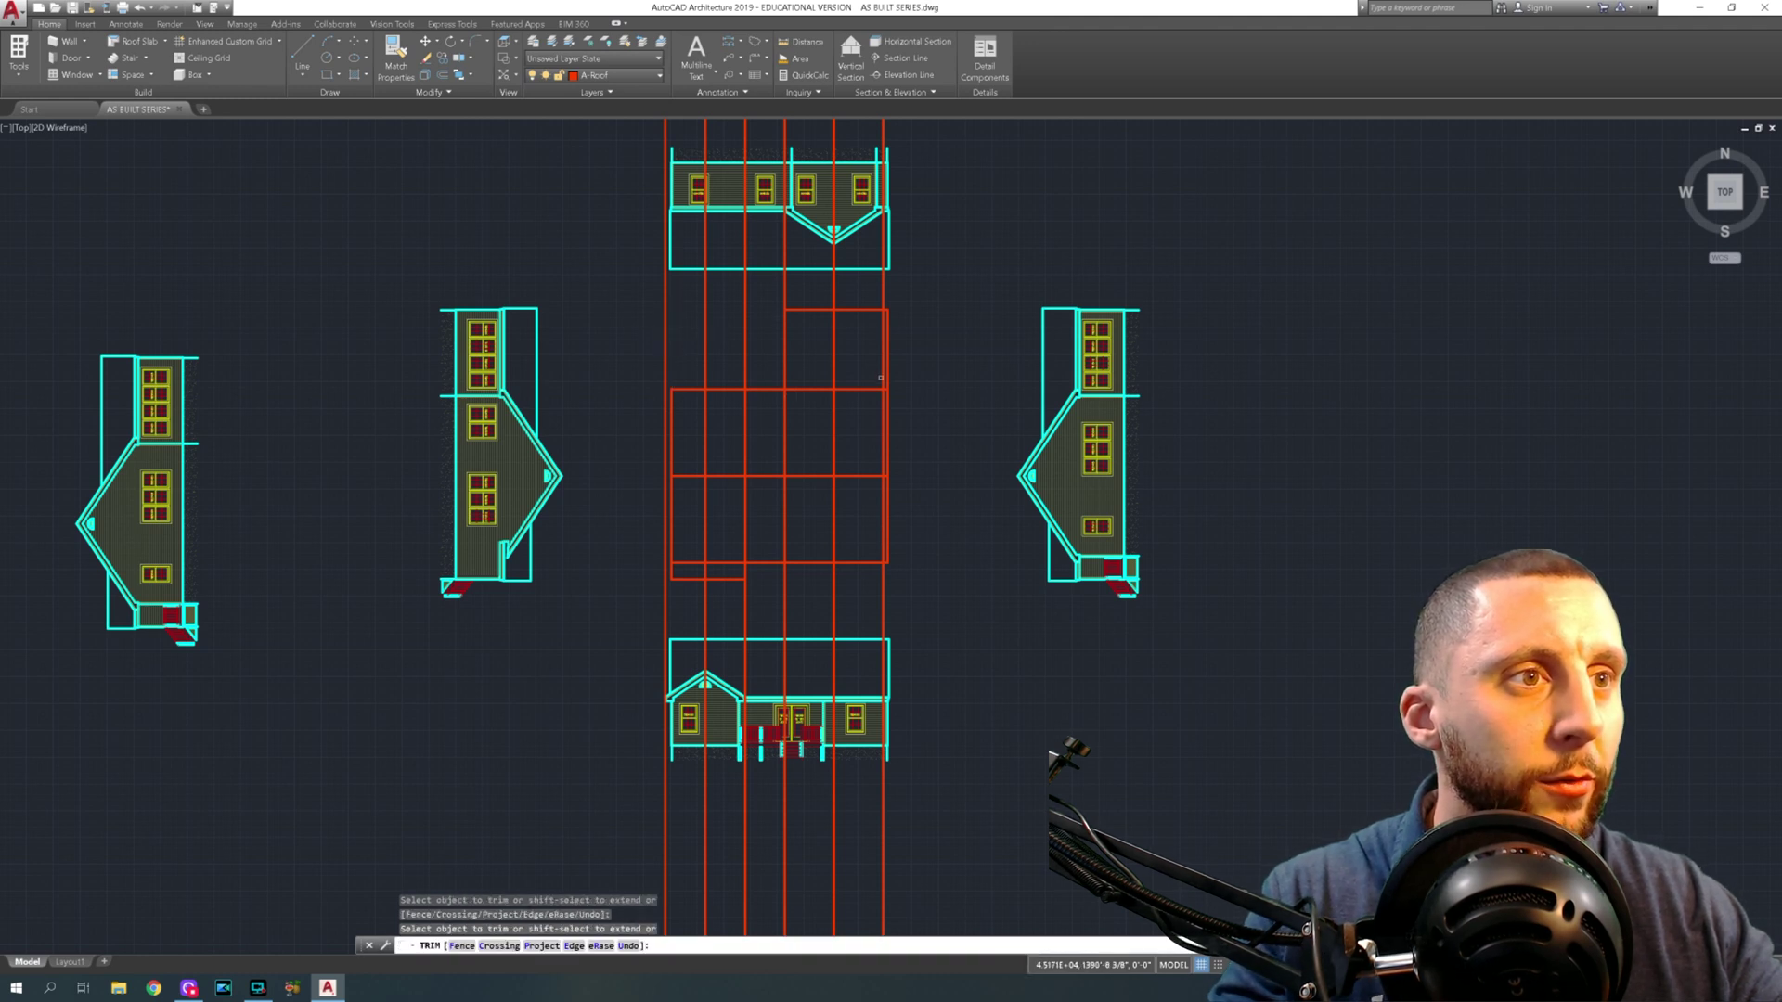
pyautogui.press('Escape')
pyautogui.write('tr')
pyautogui.press('Return')
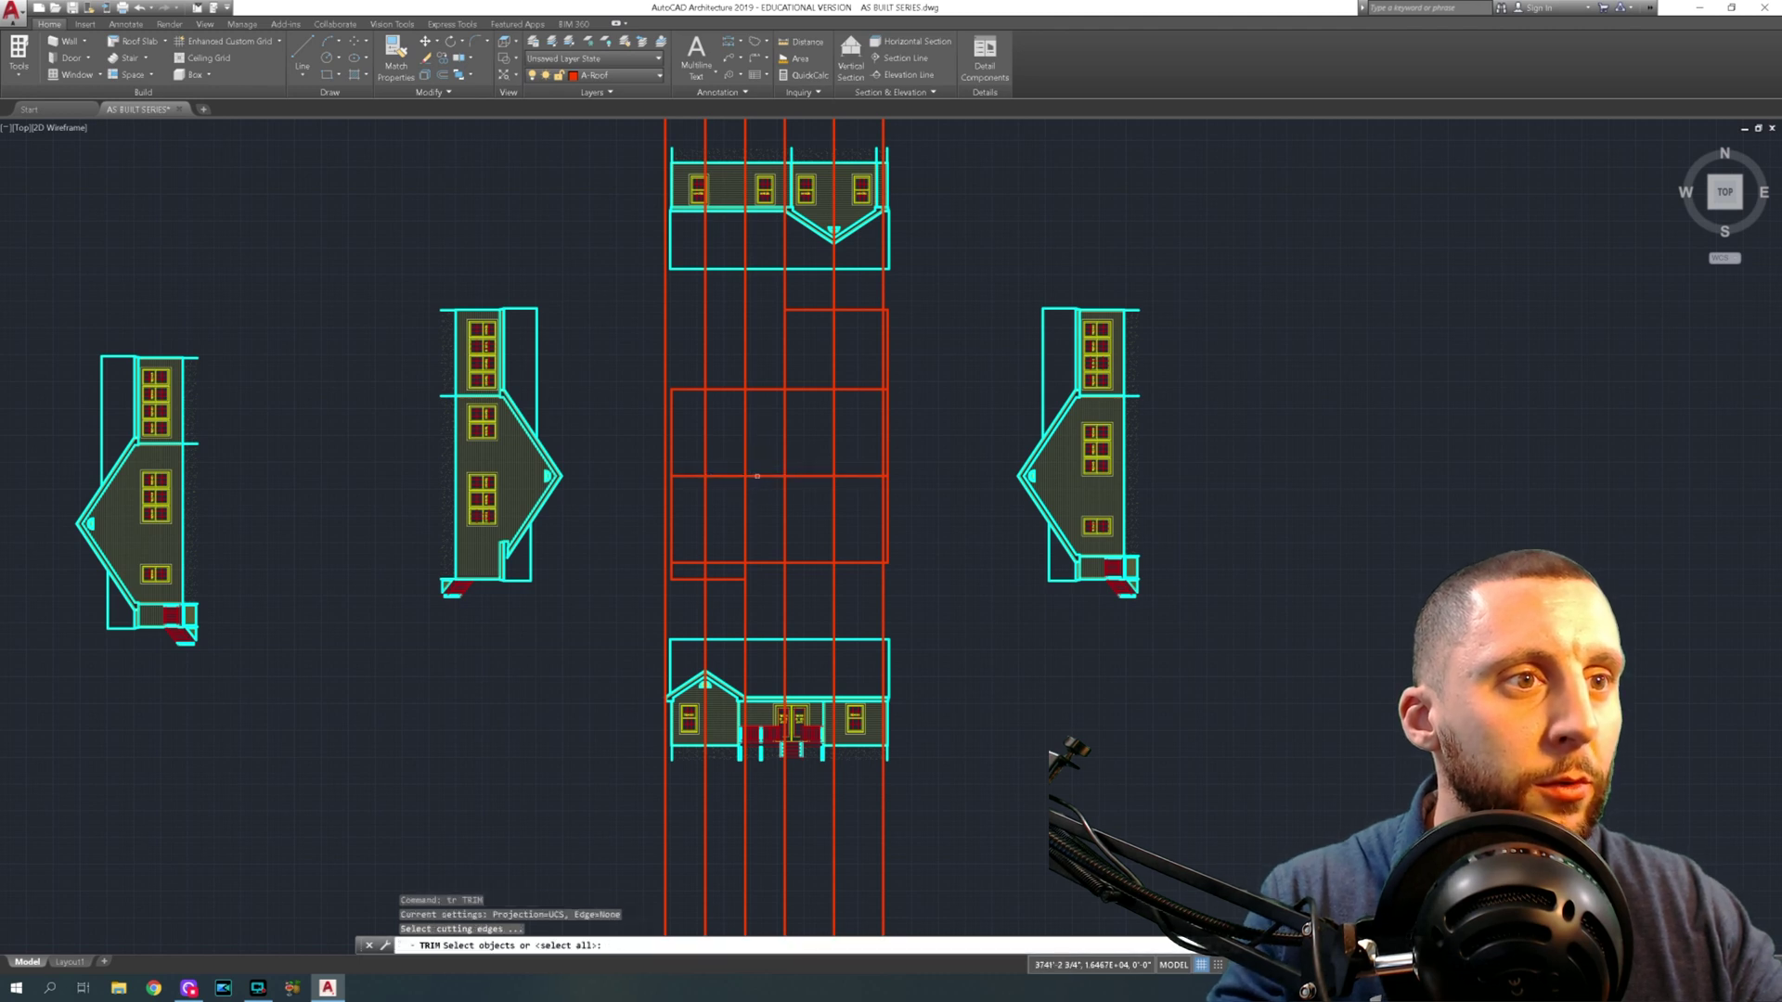
pyautogui.click(757, 476)
pyautogui.press('Return')
pyautogui.click(750, 421)
pyautogui.click(688, 431)
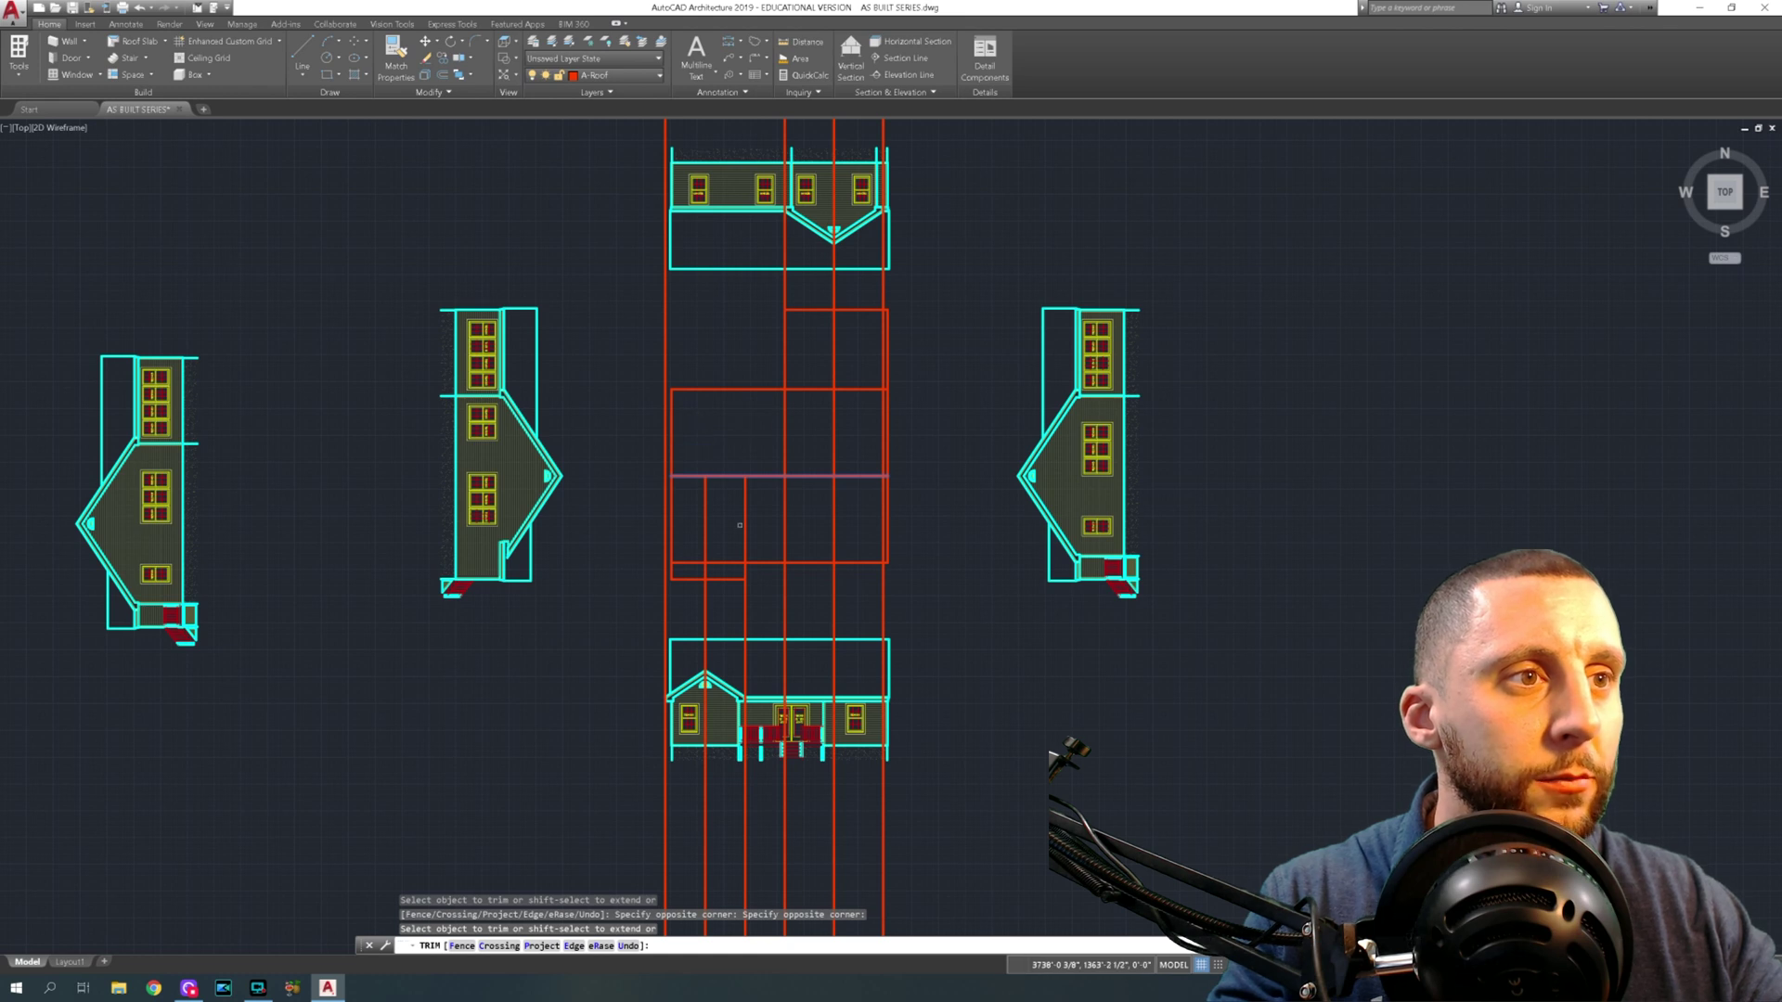
pyautogui.click(743, 523)
pyautogui.press('Escape')
pyautogui.moveTo(855, 351); pyautogui.dragTo(847, 365, button='middle')
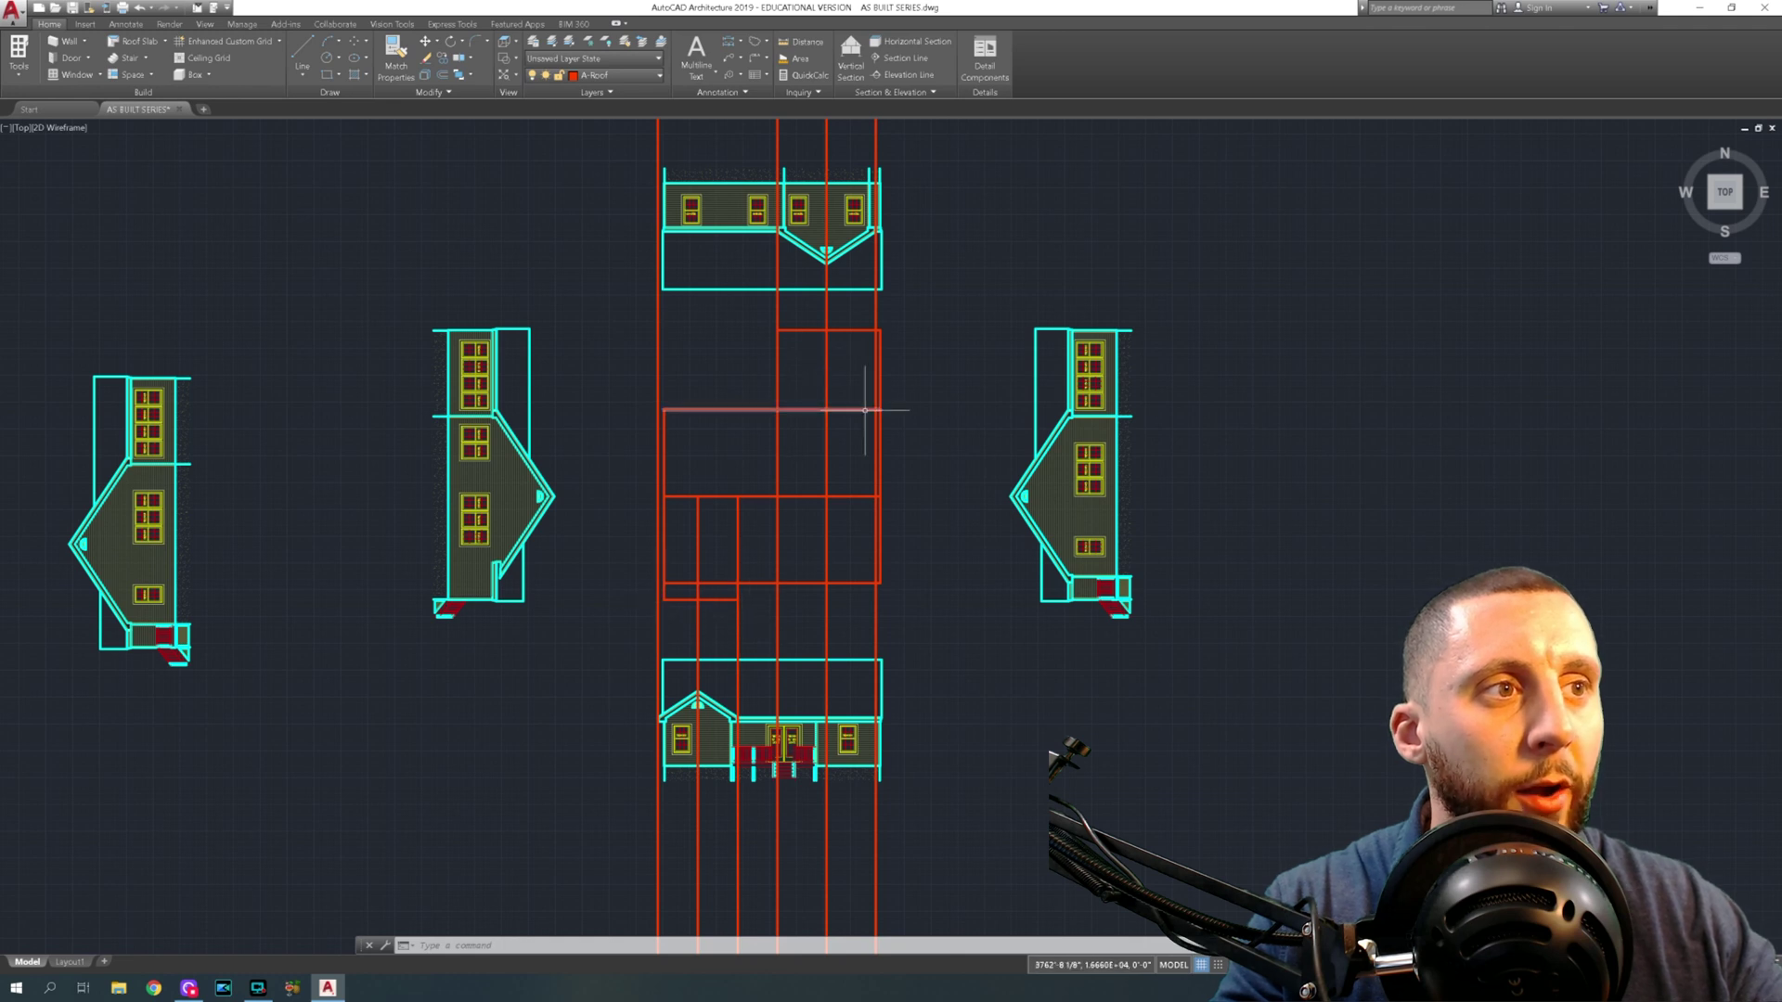
# Trim the three vertical red lines running above the roof plan's top edge
pyautogui.moveTo(872, 385); pyautogui.dragTo(851, 406, button='middle')
pyautogui.write('tr')
pyautogui.press('Return')
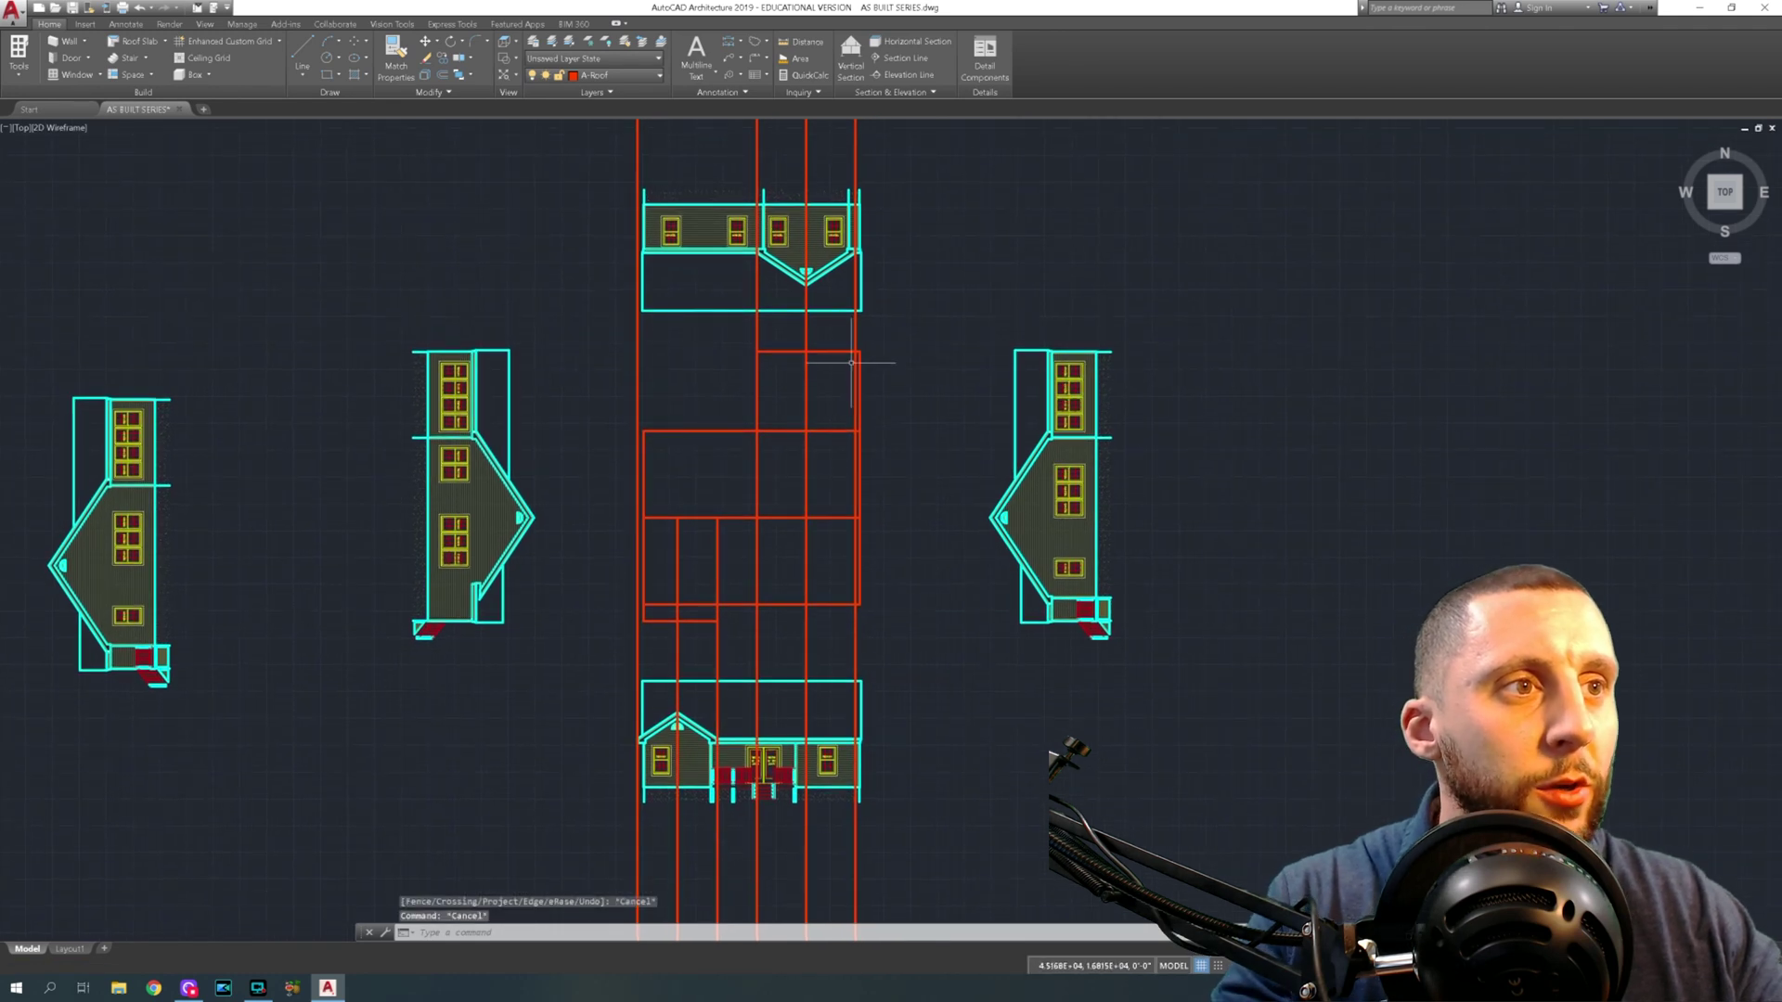
pyautogui.click(835, 351)
pyautogui.press('Return')
pyautogui.click(870, 324)
pyautogui.click(745, 335)
pyautogui.press('Escape')
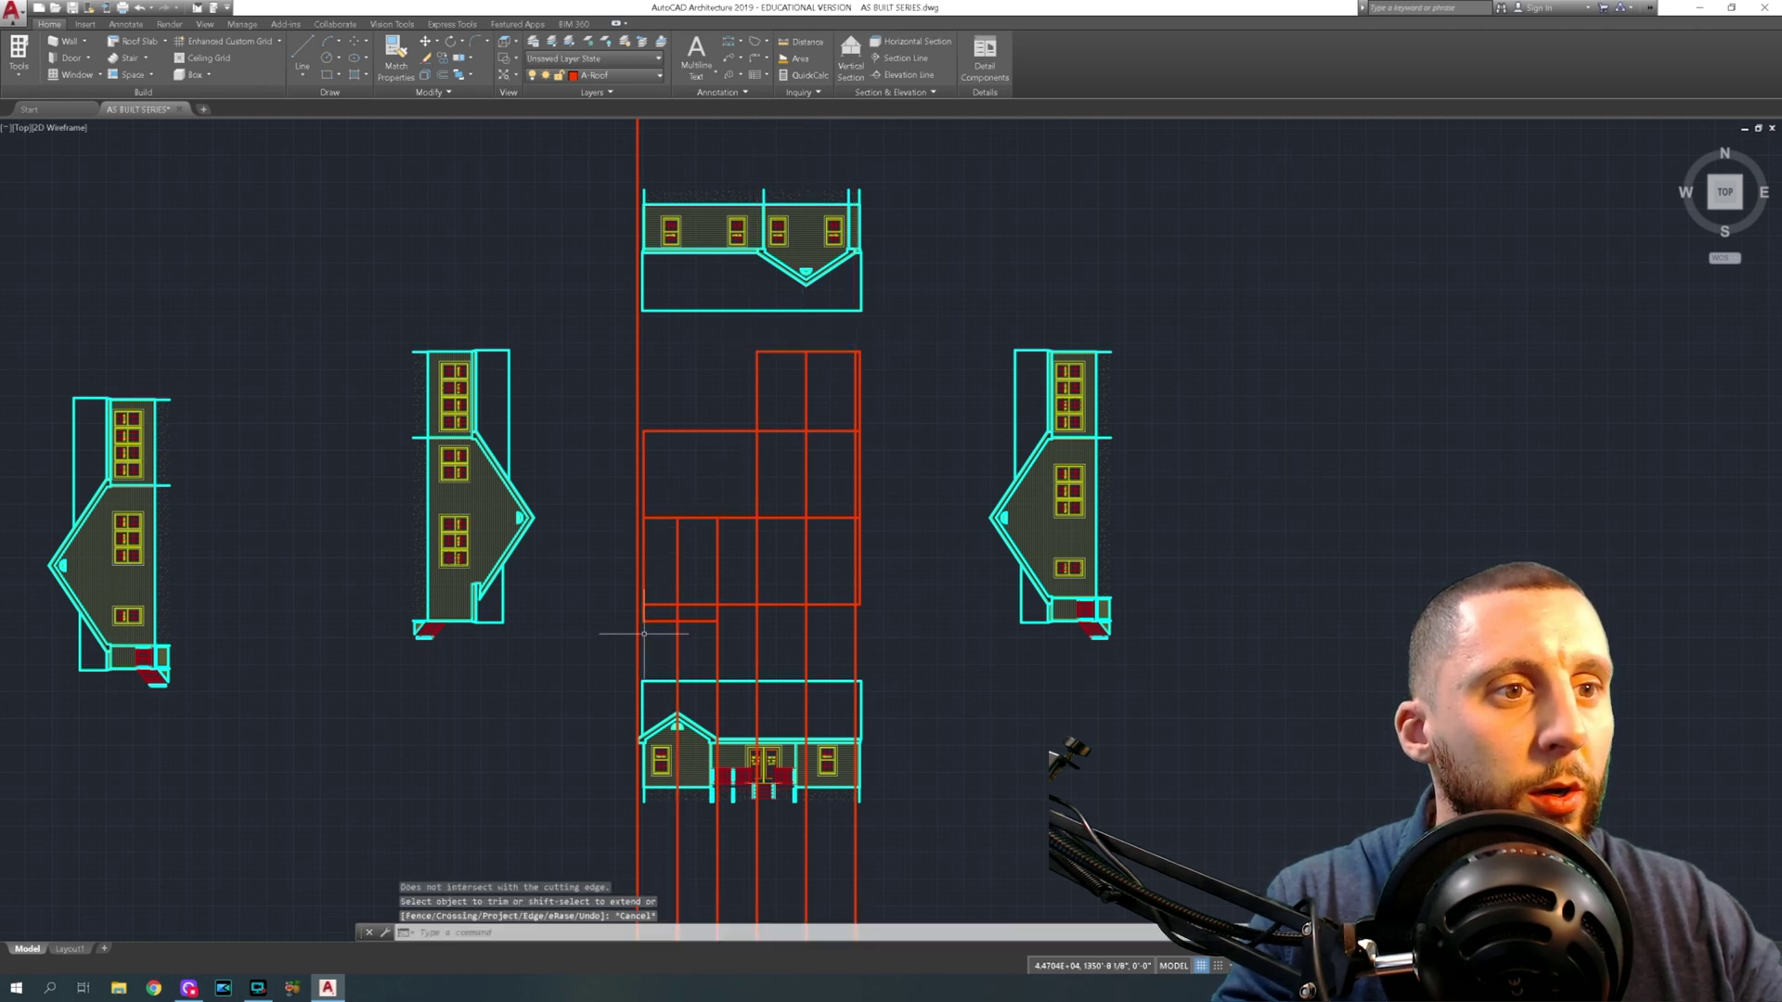
pyautogui.write('tr')
pyautogui.press('Return')
pyautogui.press('Escape')
# Trim the red verticals overrunning the short red line near the bottom
pyautogui.write('tr')
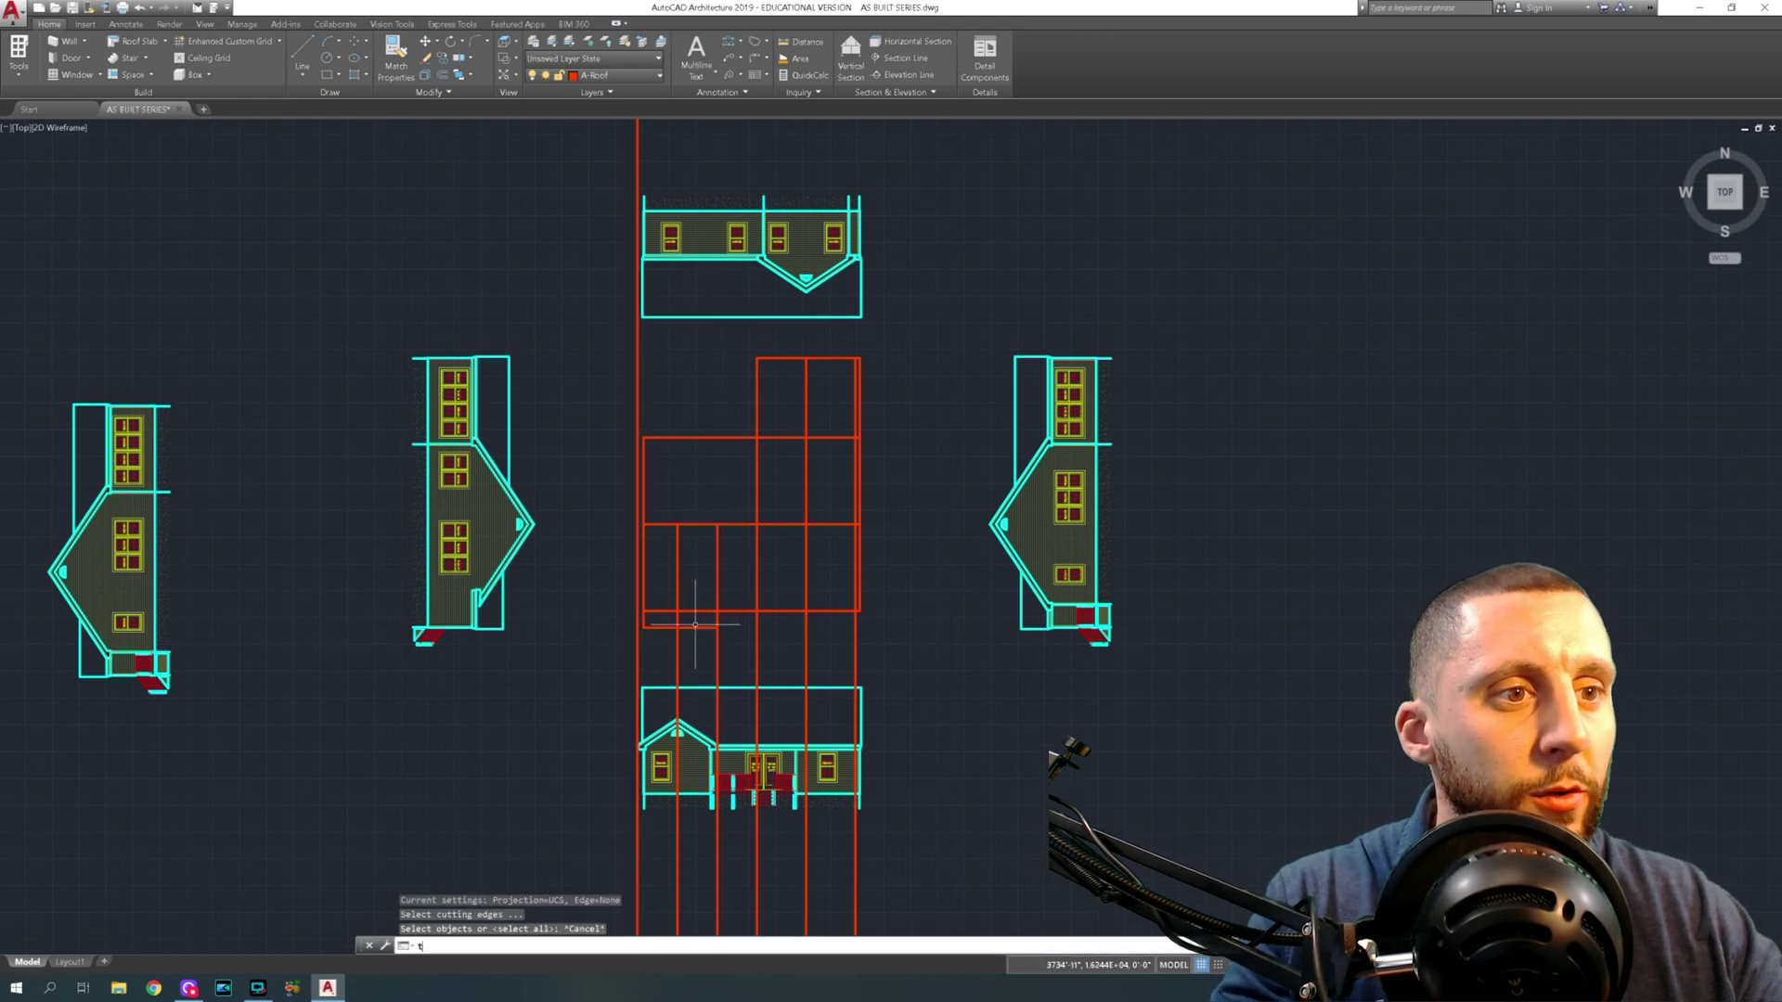
pyautogui.press('space')
pyautogui.click(694, 627)
pyautogui.press('space')
pyautogui.click(730, 639)
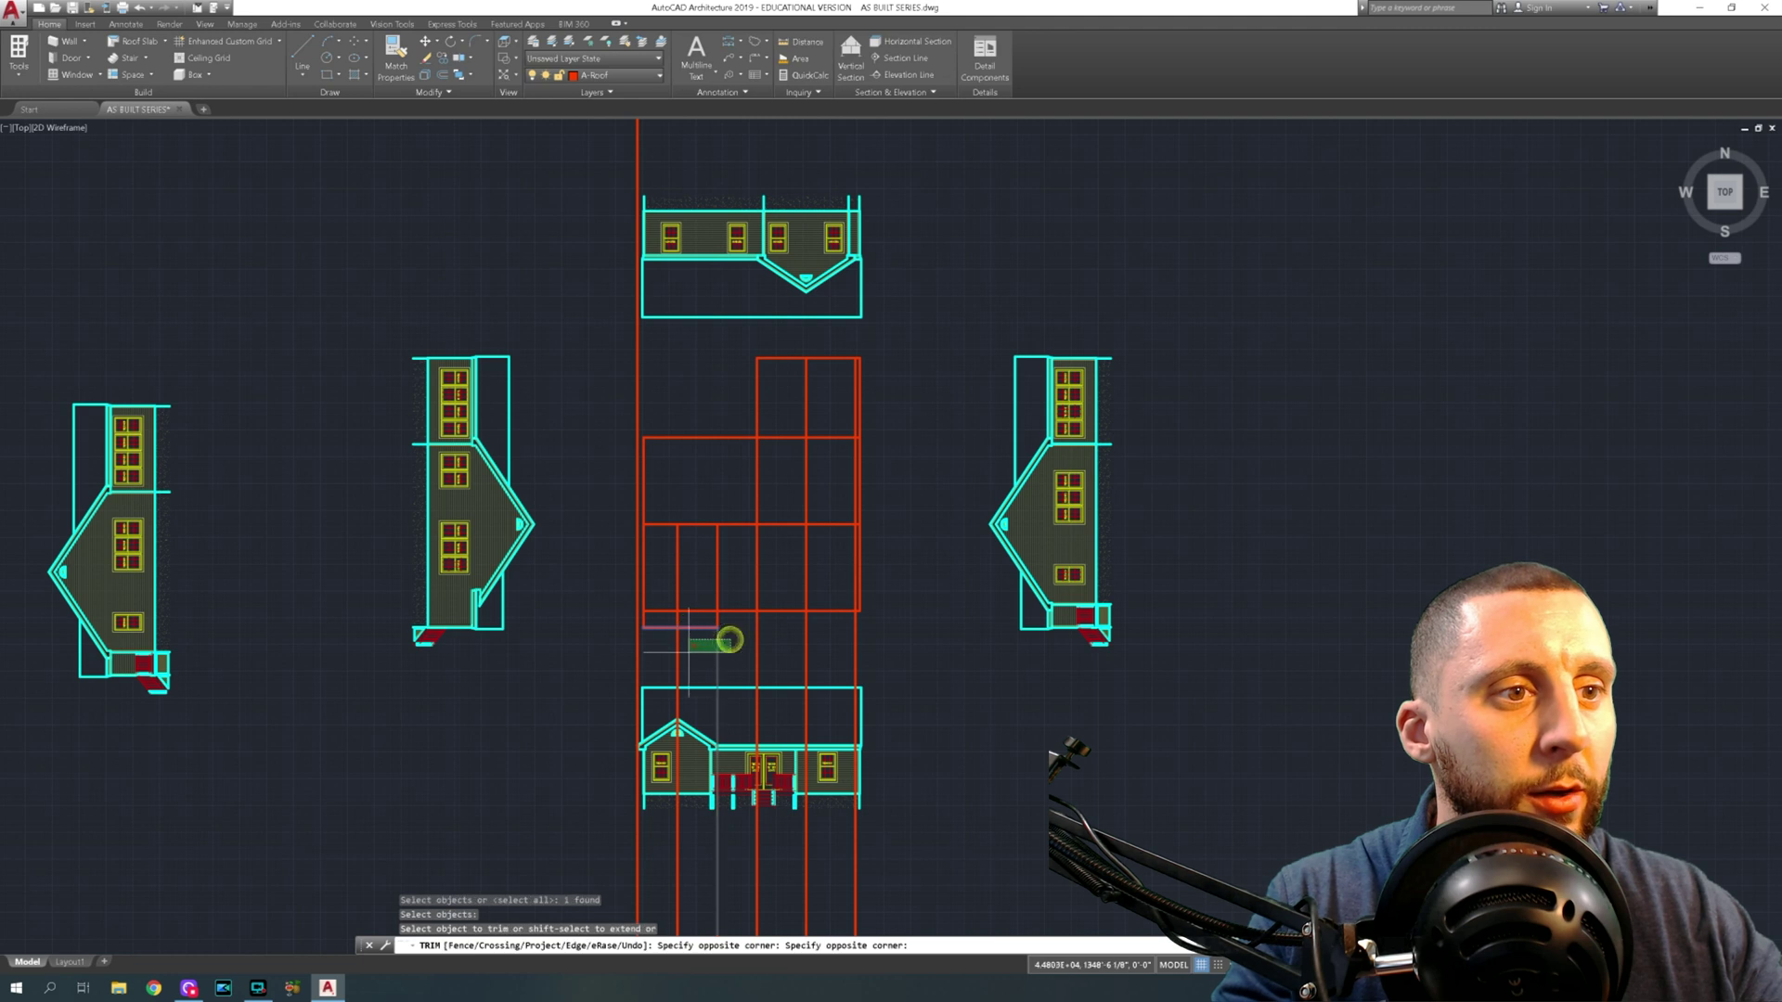
pyautogui.click(671, 656)
pyautogui.press('Escape')
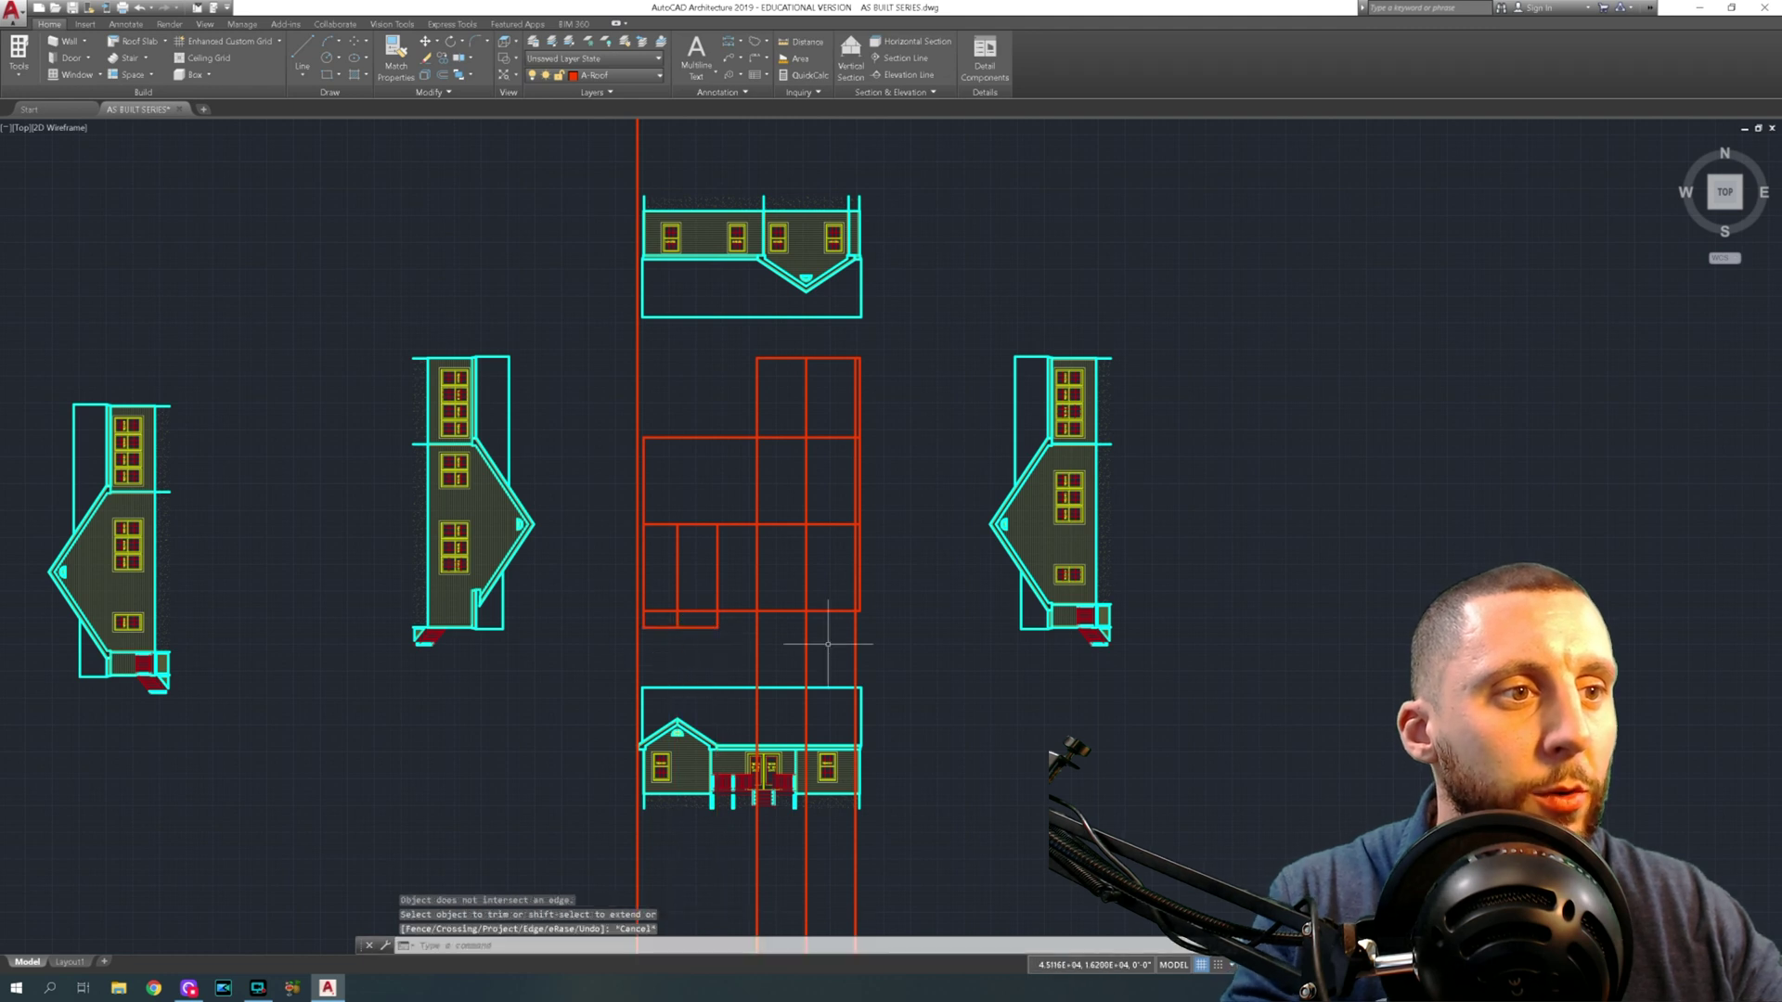
# Trim the red verticals below the lower horizontal edge and zoom in on the plan
pyautogui.write('tr')
pyautogui.press('space')
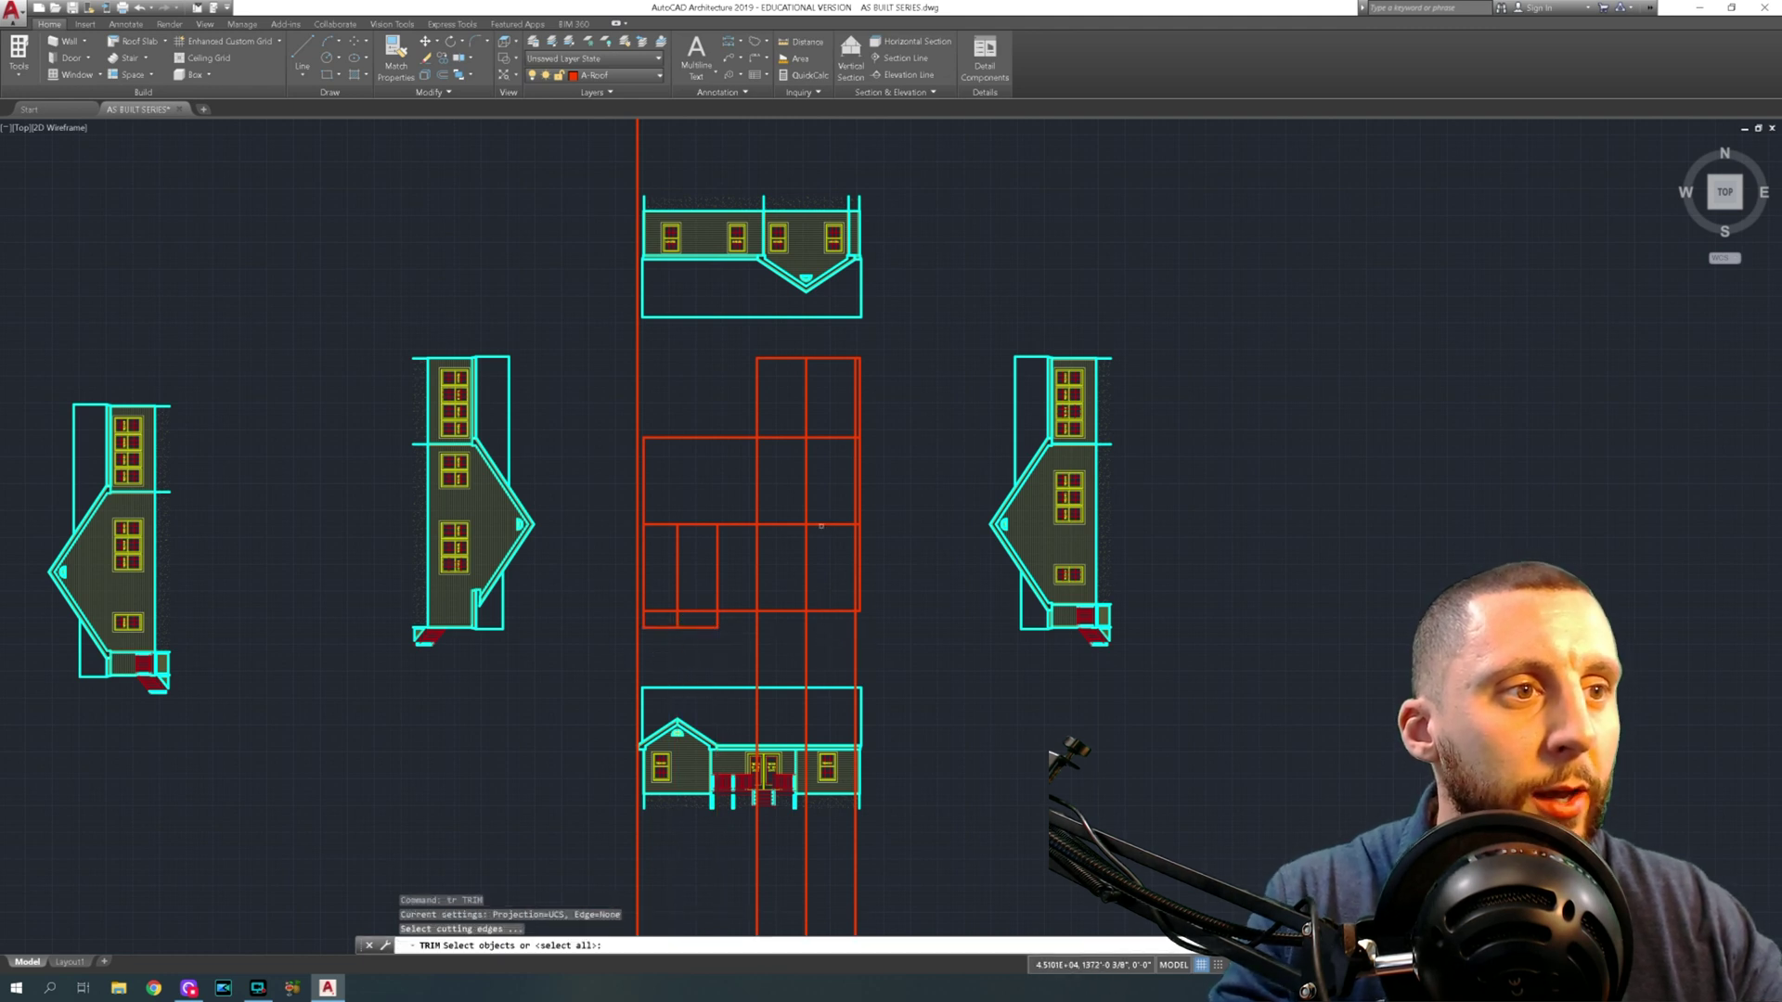
pyautogui.click(821, 525)
pyautogui.press('Return')
pyautogui.click(873, 646)
pyautogui.click(736, 650)
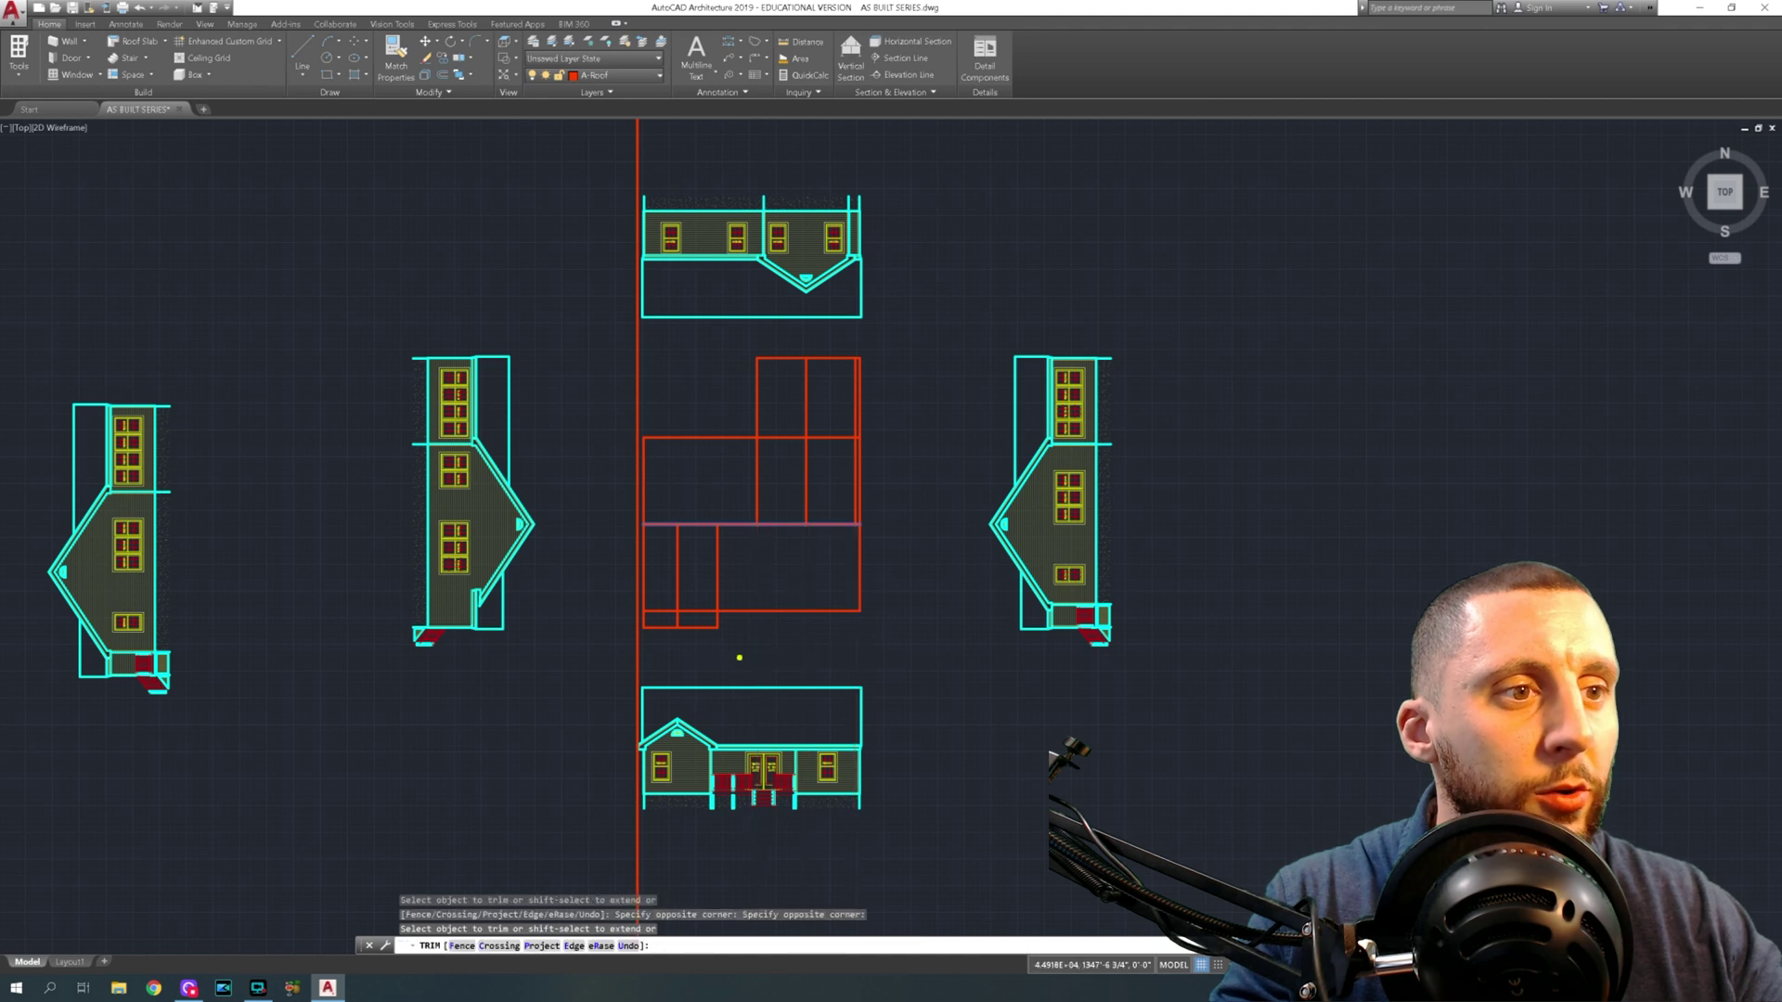
pyautogui.press('Escape')
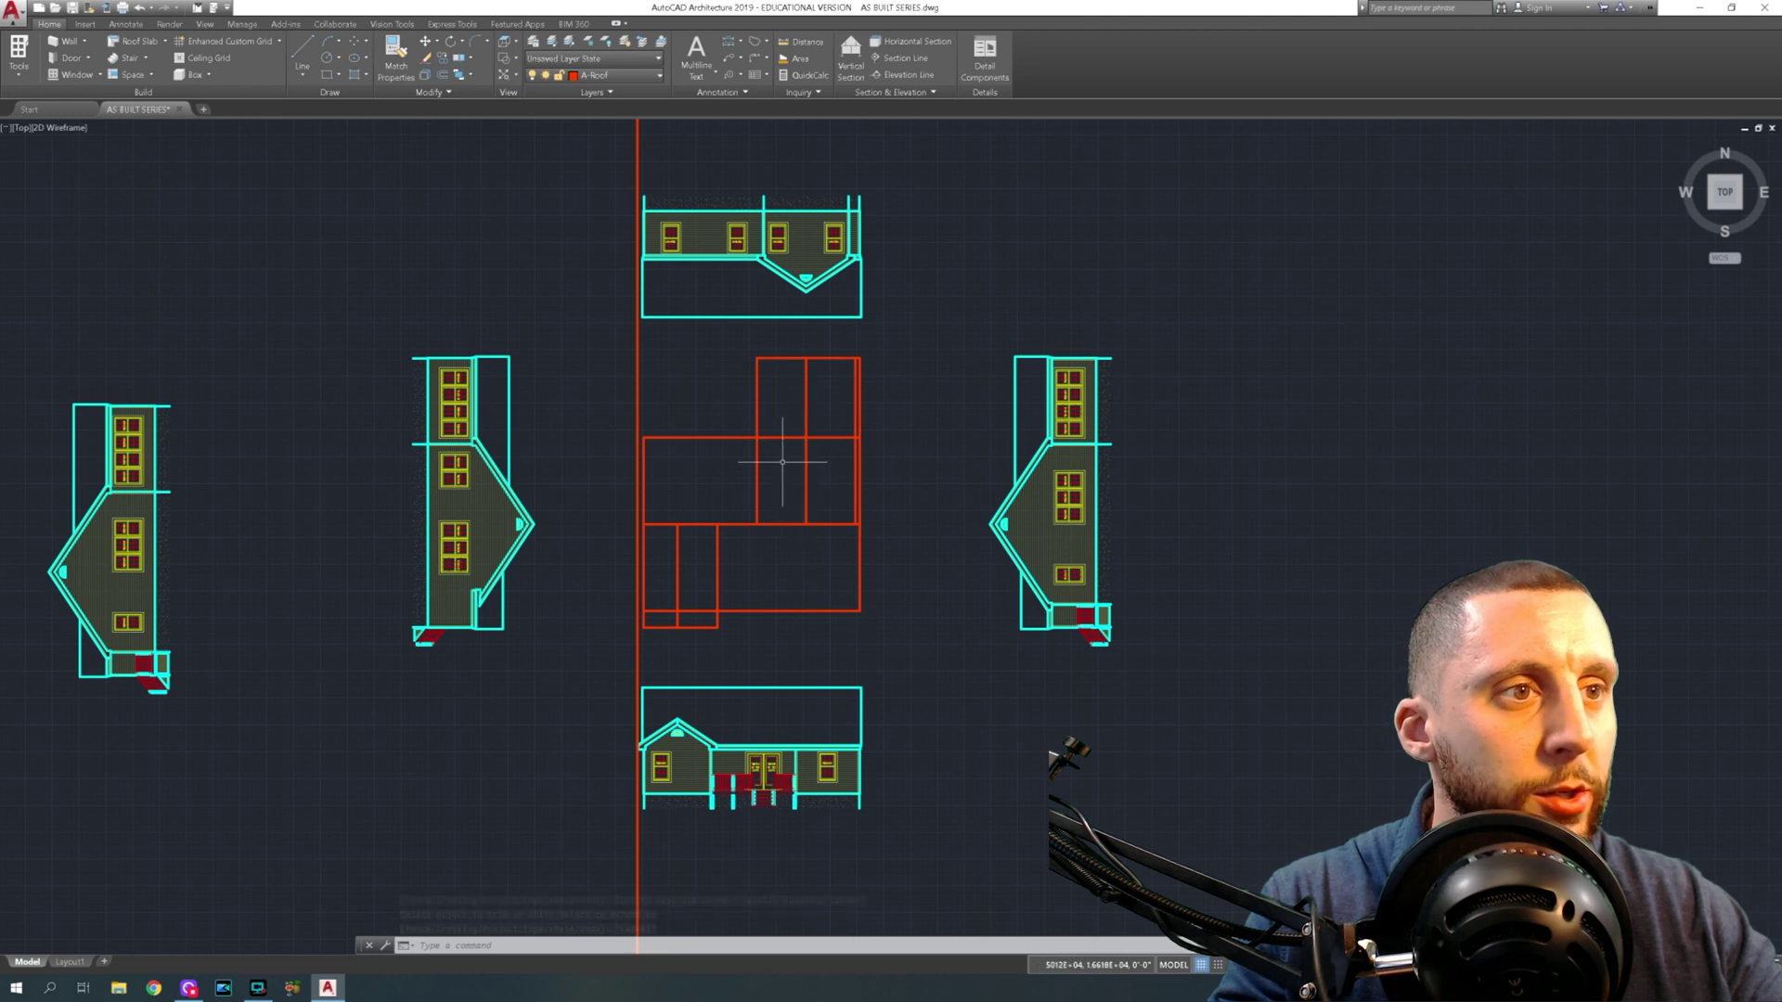
pyautogui.scroll(2, 783, 461)
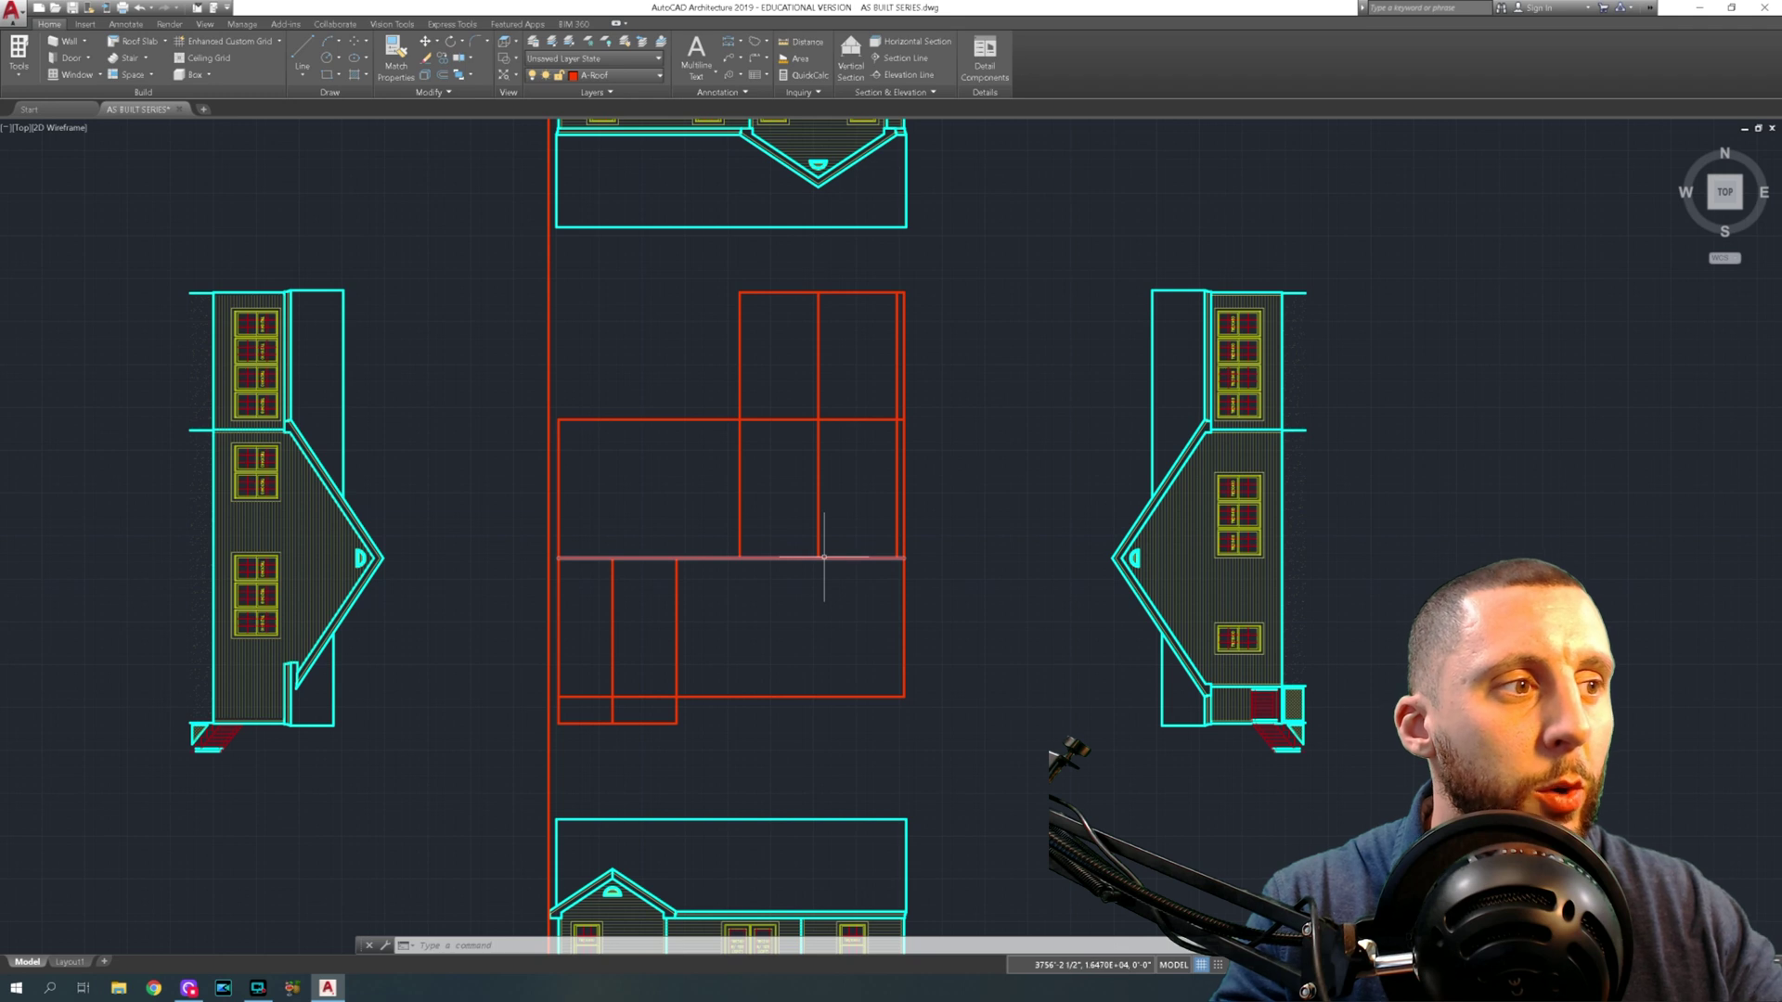
# Trim the interior vertical segment and the horizontal segments inside the roof plan
pyautogui.write('tr')
pyautogui.press('Return')
pyautogui.press('Return')
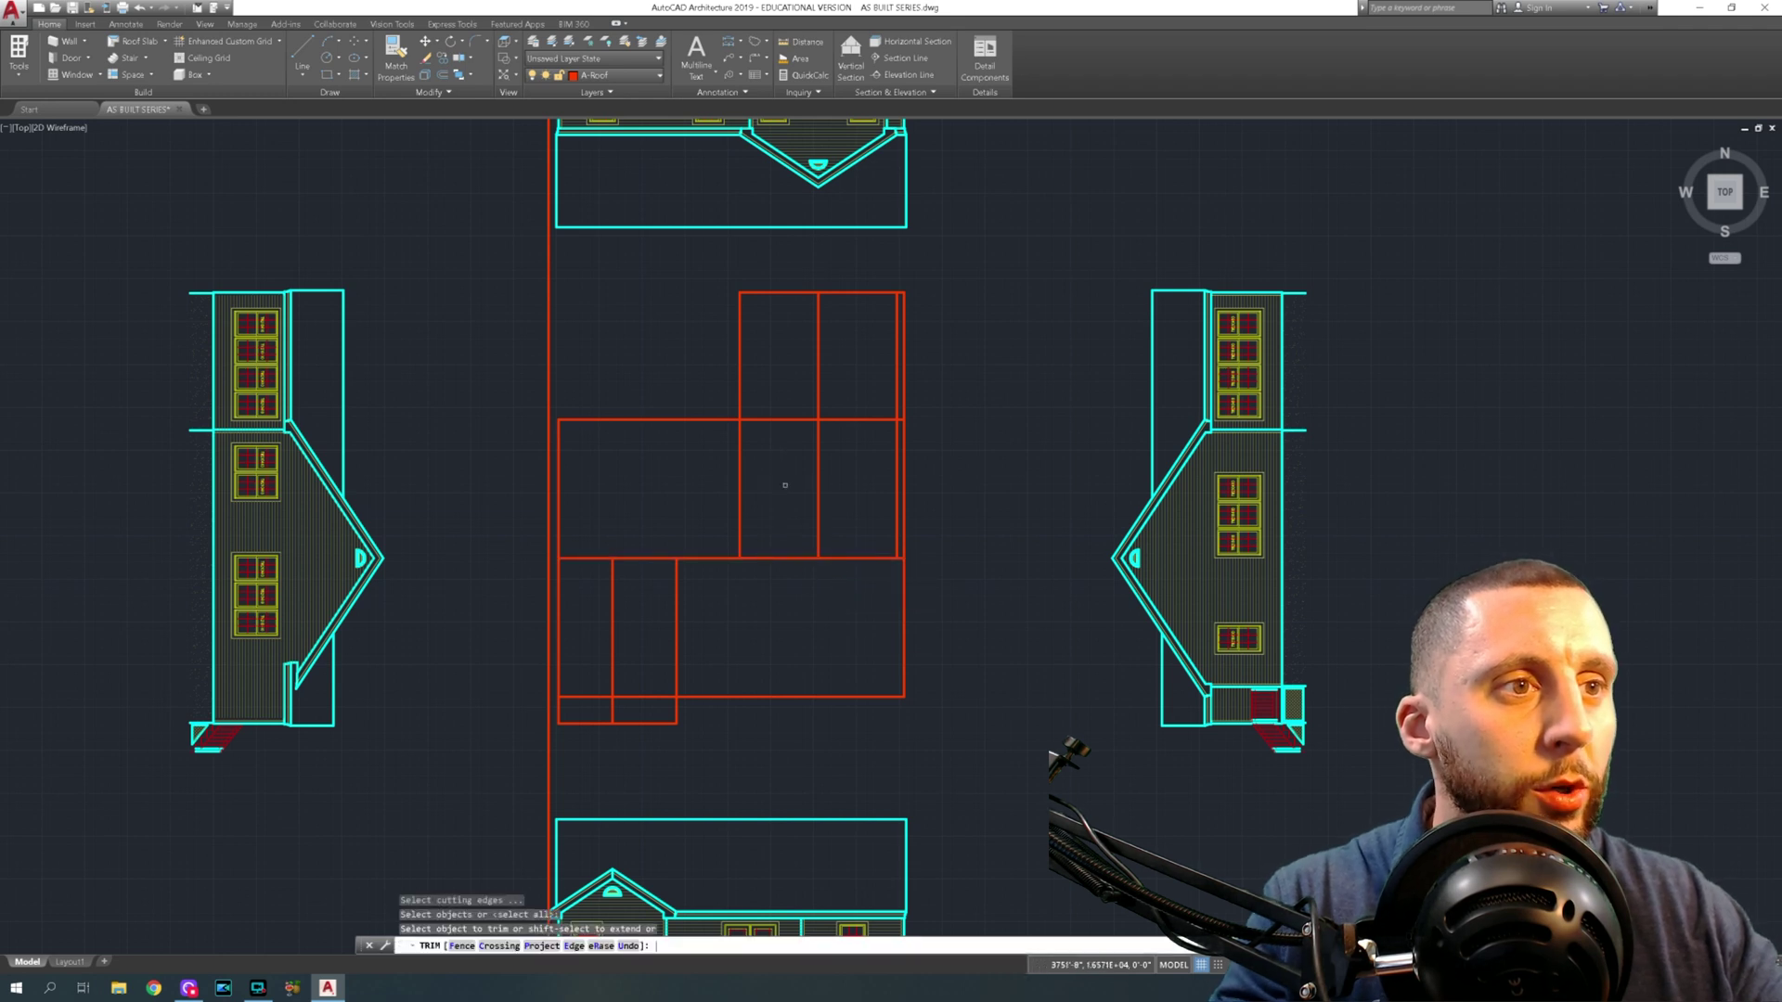
pyautogui.click(761, 463)
pyautogui.click(715, 487)
pyautogui.click(863, 392)
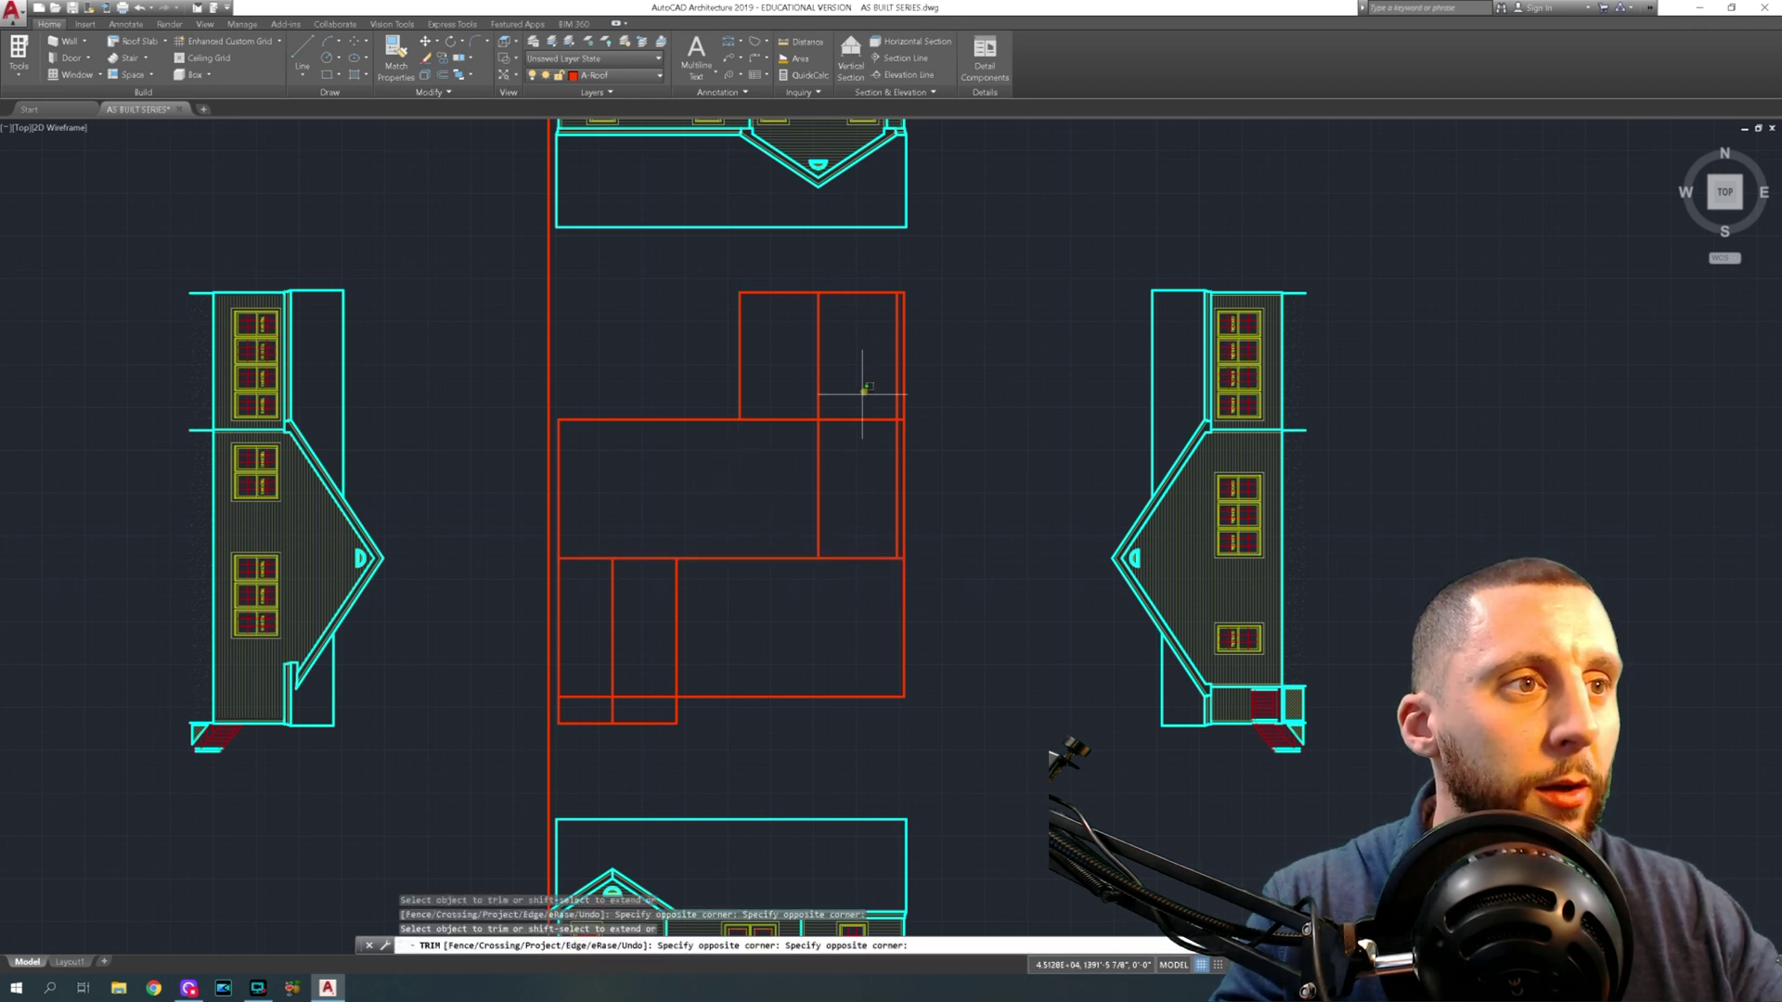
pyautogui.click(851, 440)
pyautogui.click(780, 388)
pyautogui.click(777, 449)
pyautogui.press('Escape')
# Delete the leftover red stub and undo the stray edits
pyautogui.click(852, 407)
pyautogui.click(940, 441)
pyautogui.press('Delete')
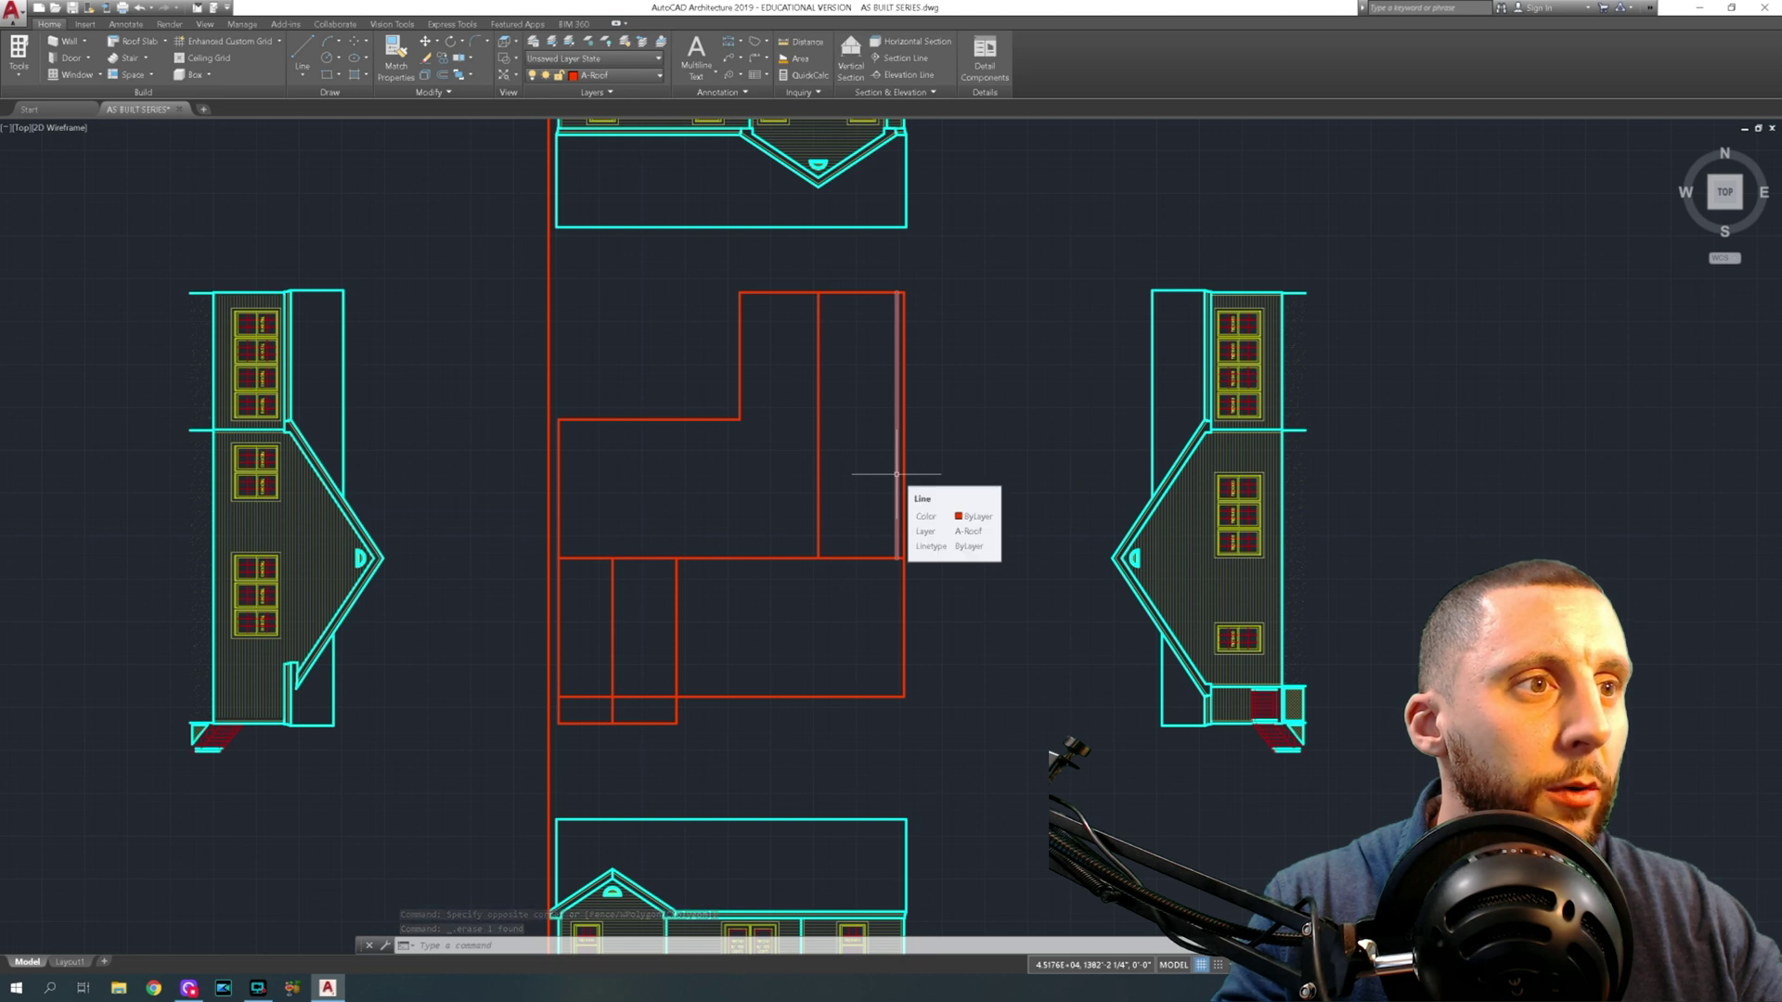
pyautogui.click(305, 53)
pyautogui.press('Escape')
pyautogui.hotkey('ctrl', 'z')
pyautogui.hotkey('ctrl', 'z')
pyautogui.hotkey('ctrl', 'z')
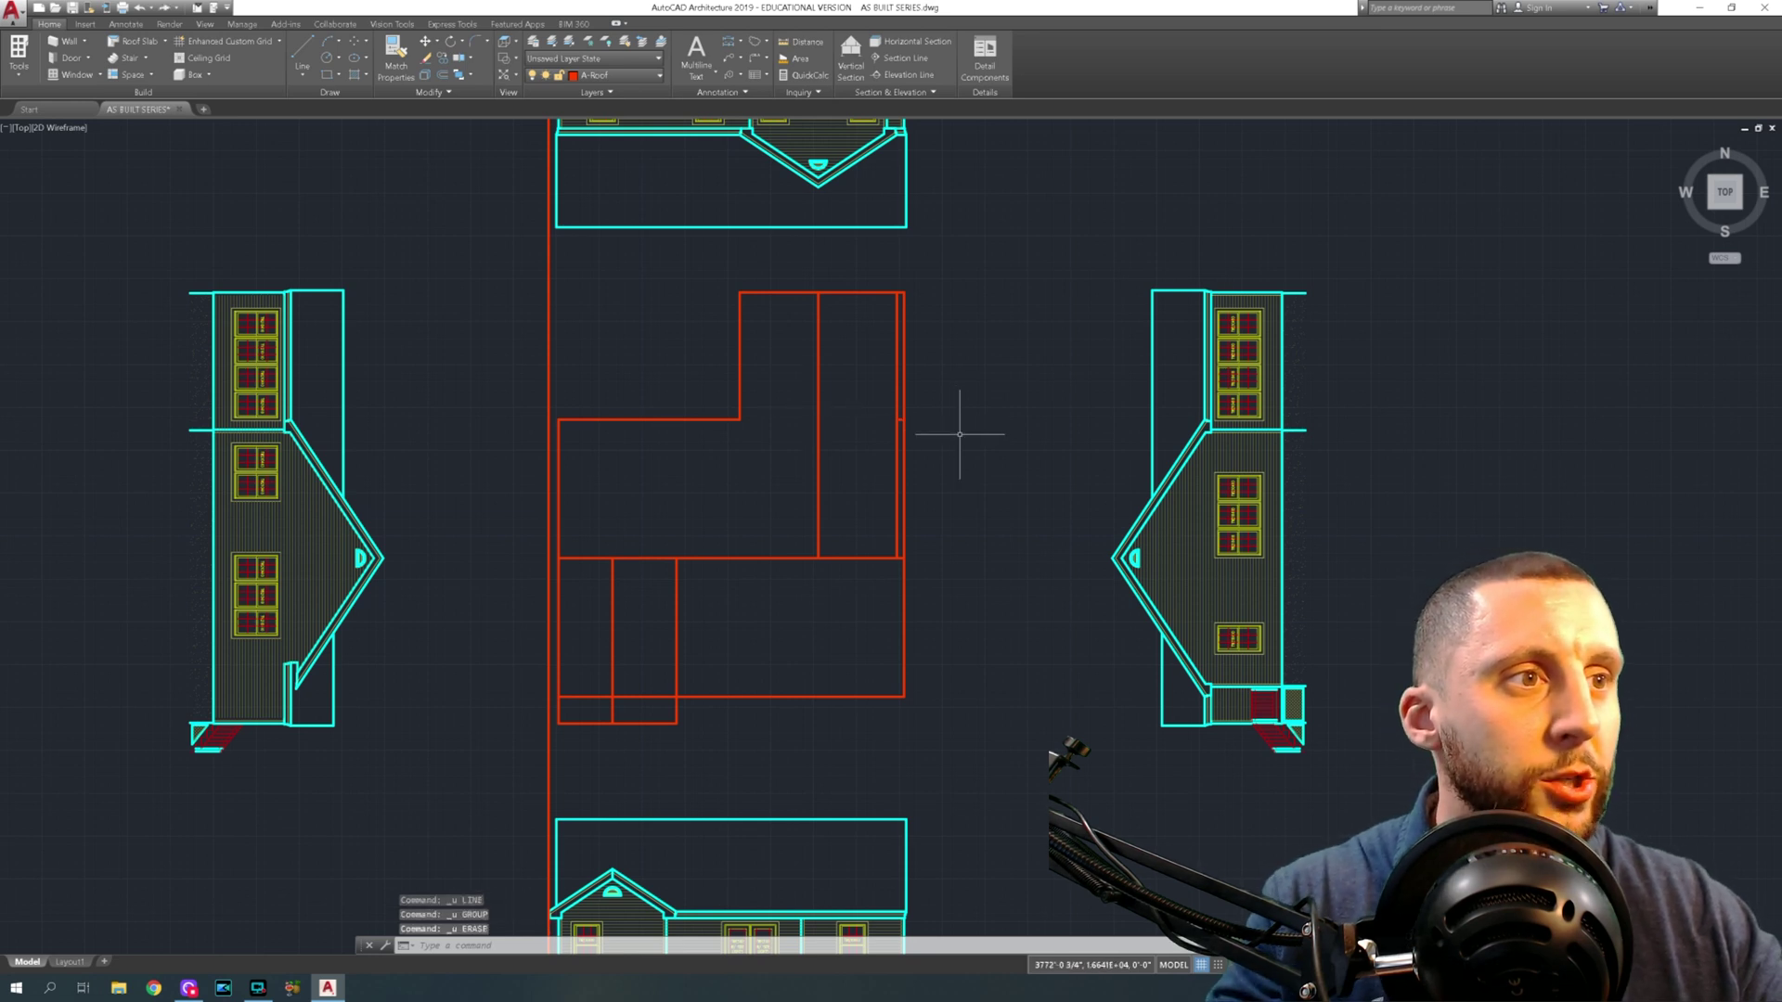
pyautogui.write('tr')
pyautogui.press('Return')
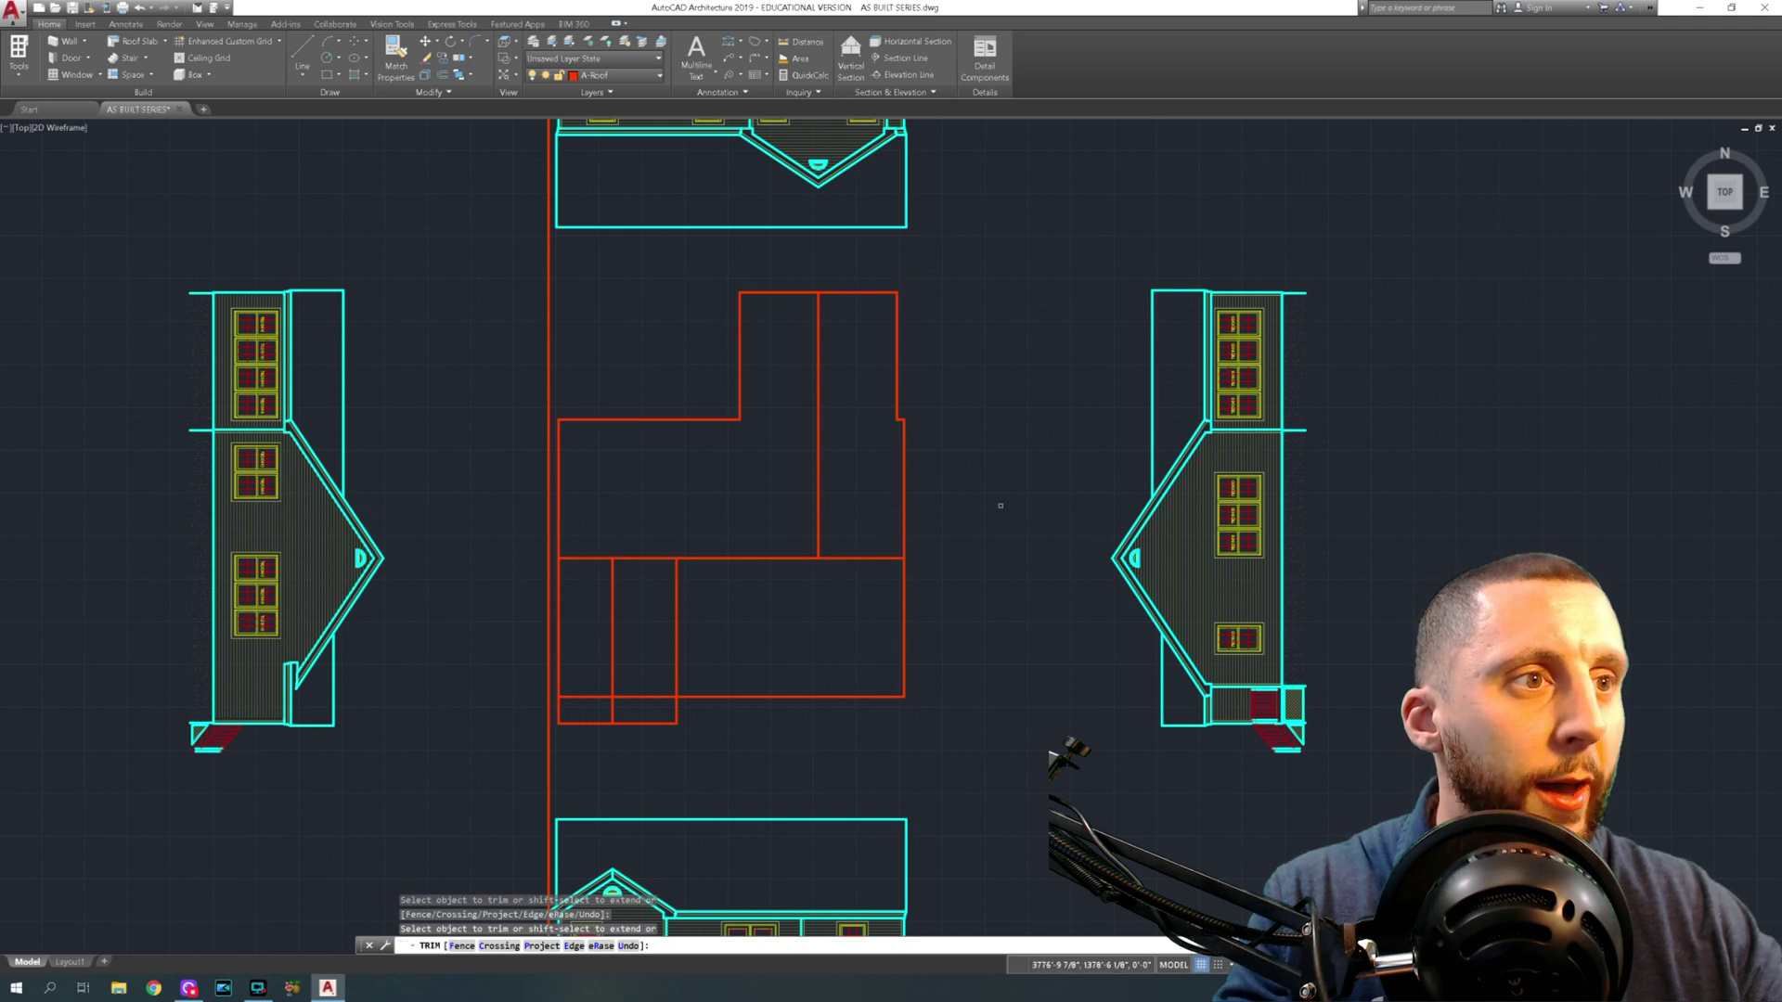
pyautogui.press('Escape')
pyautogui.click(303, 46)
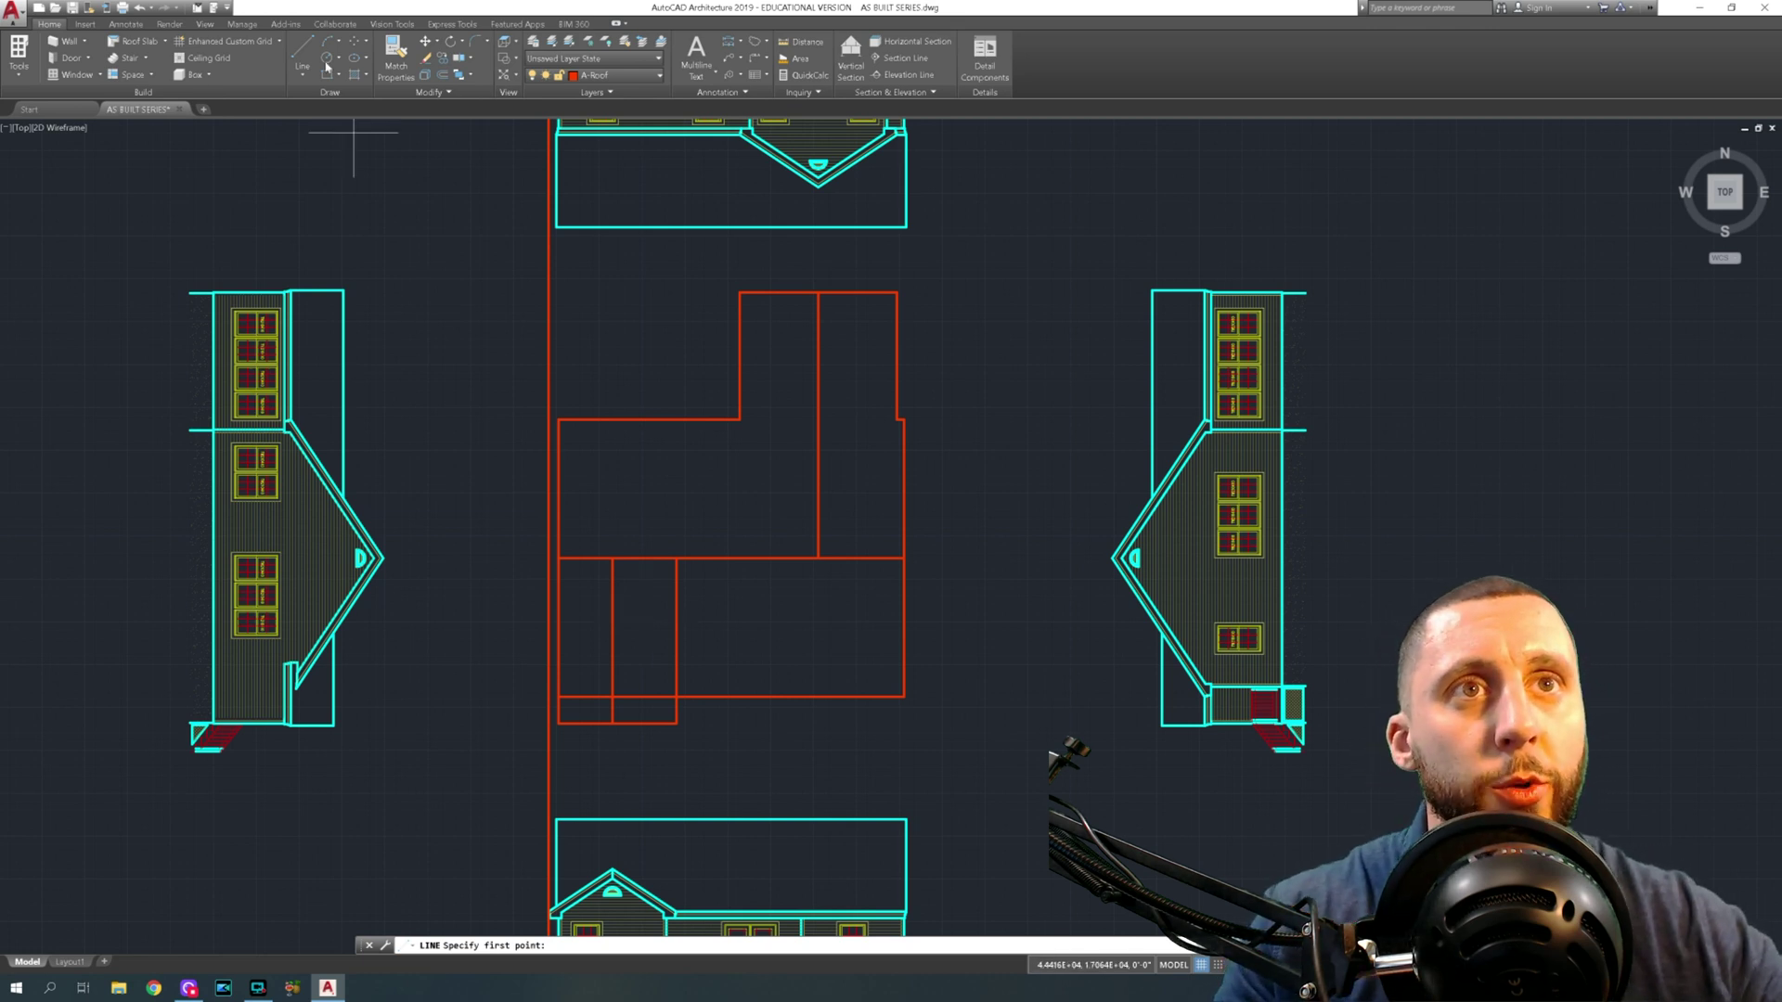
# Draw a -45° diagonal from the upper wing's roof corner and trim it at the vertical line
pyautogui.click(741, 420)
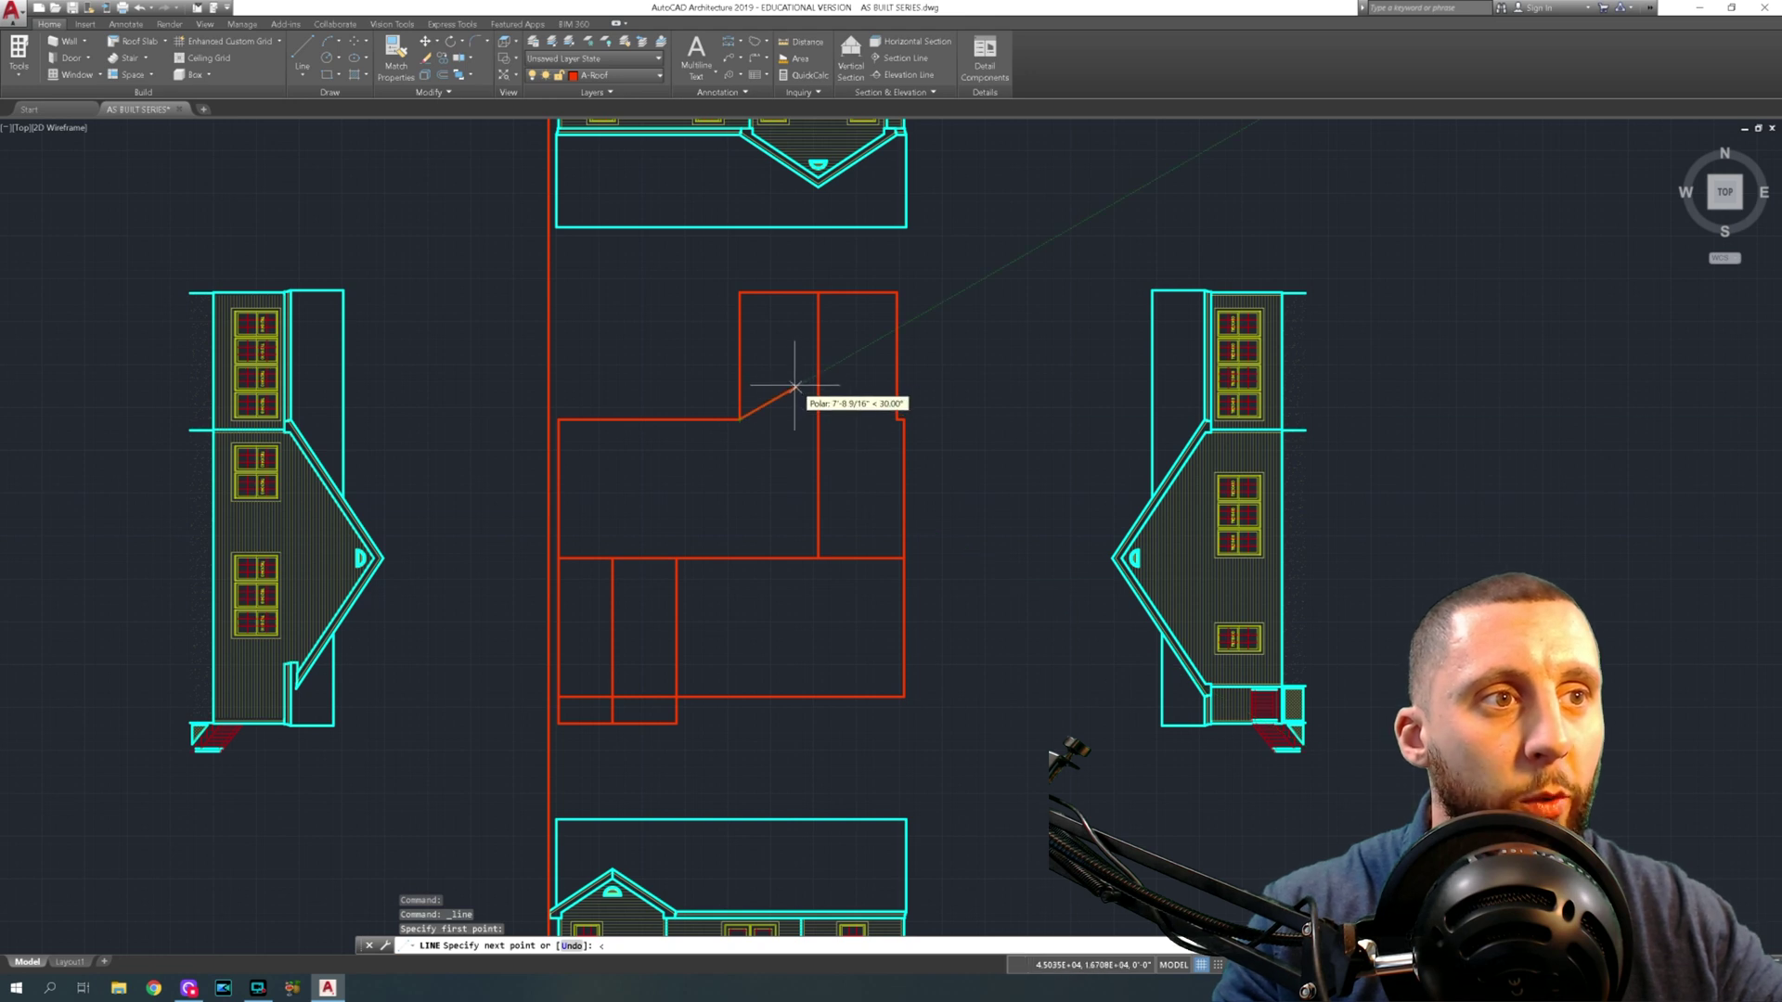
pyautogui.write('-4')
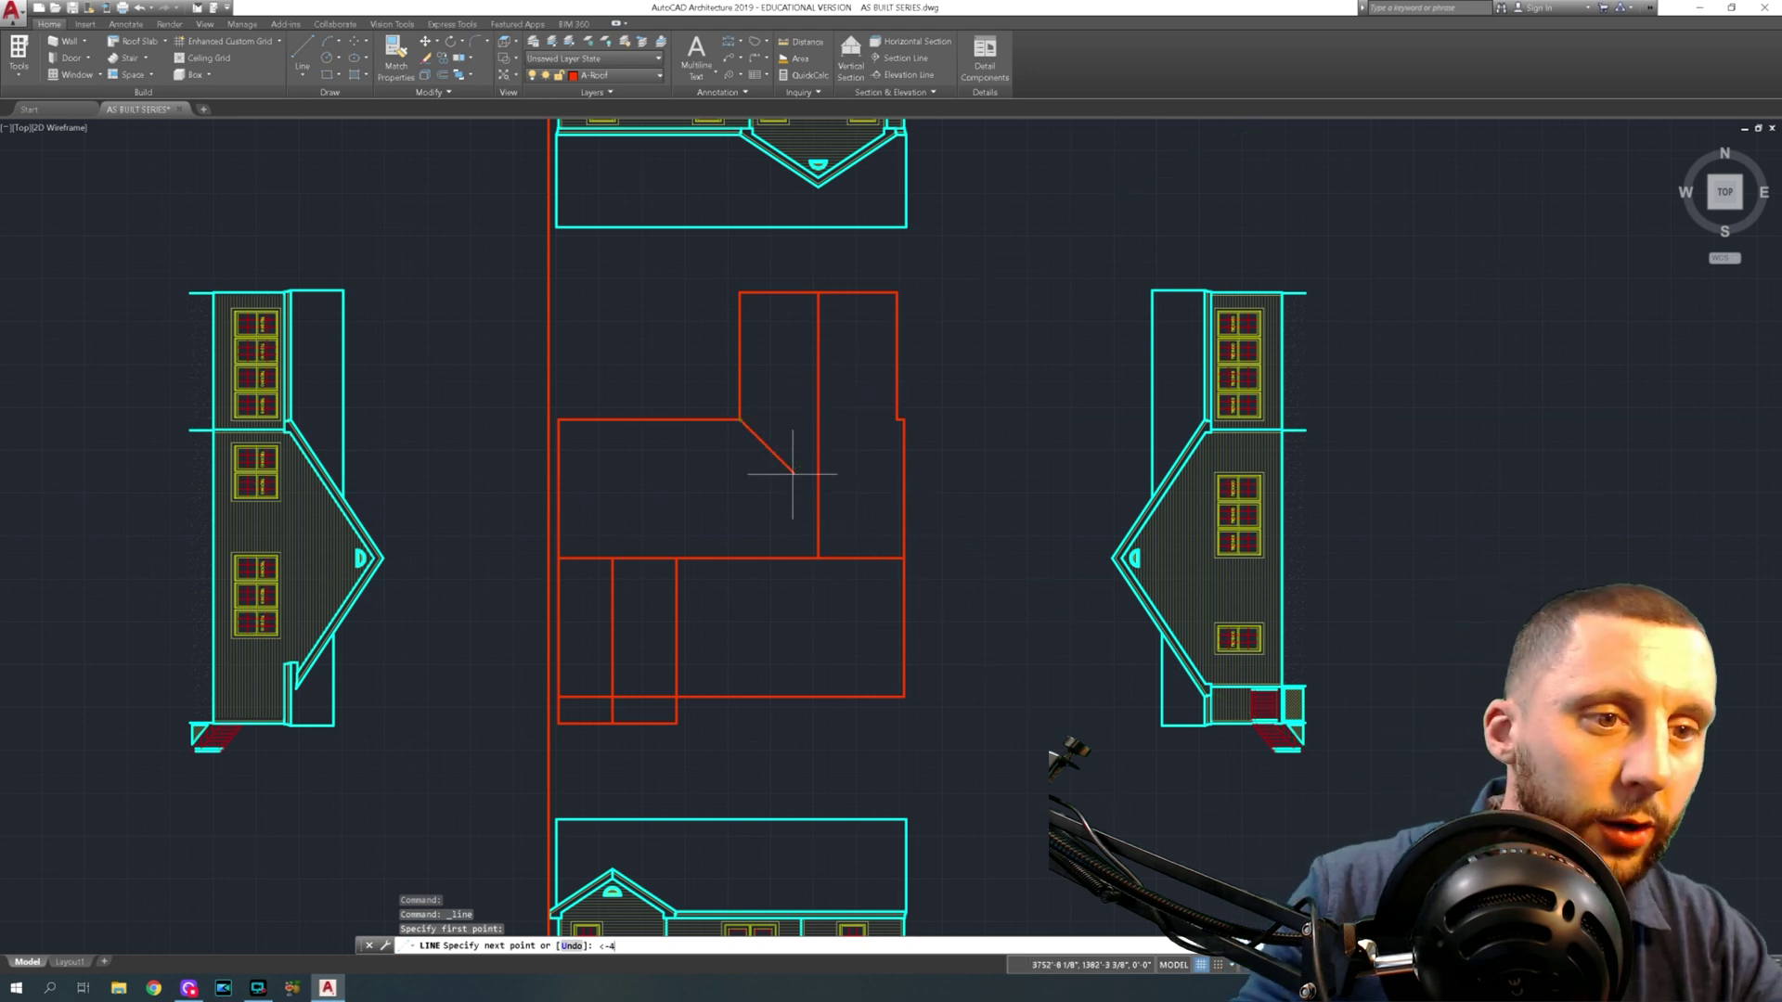
pyautogui.write('5')
pyautogui.press('Return')
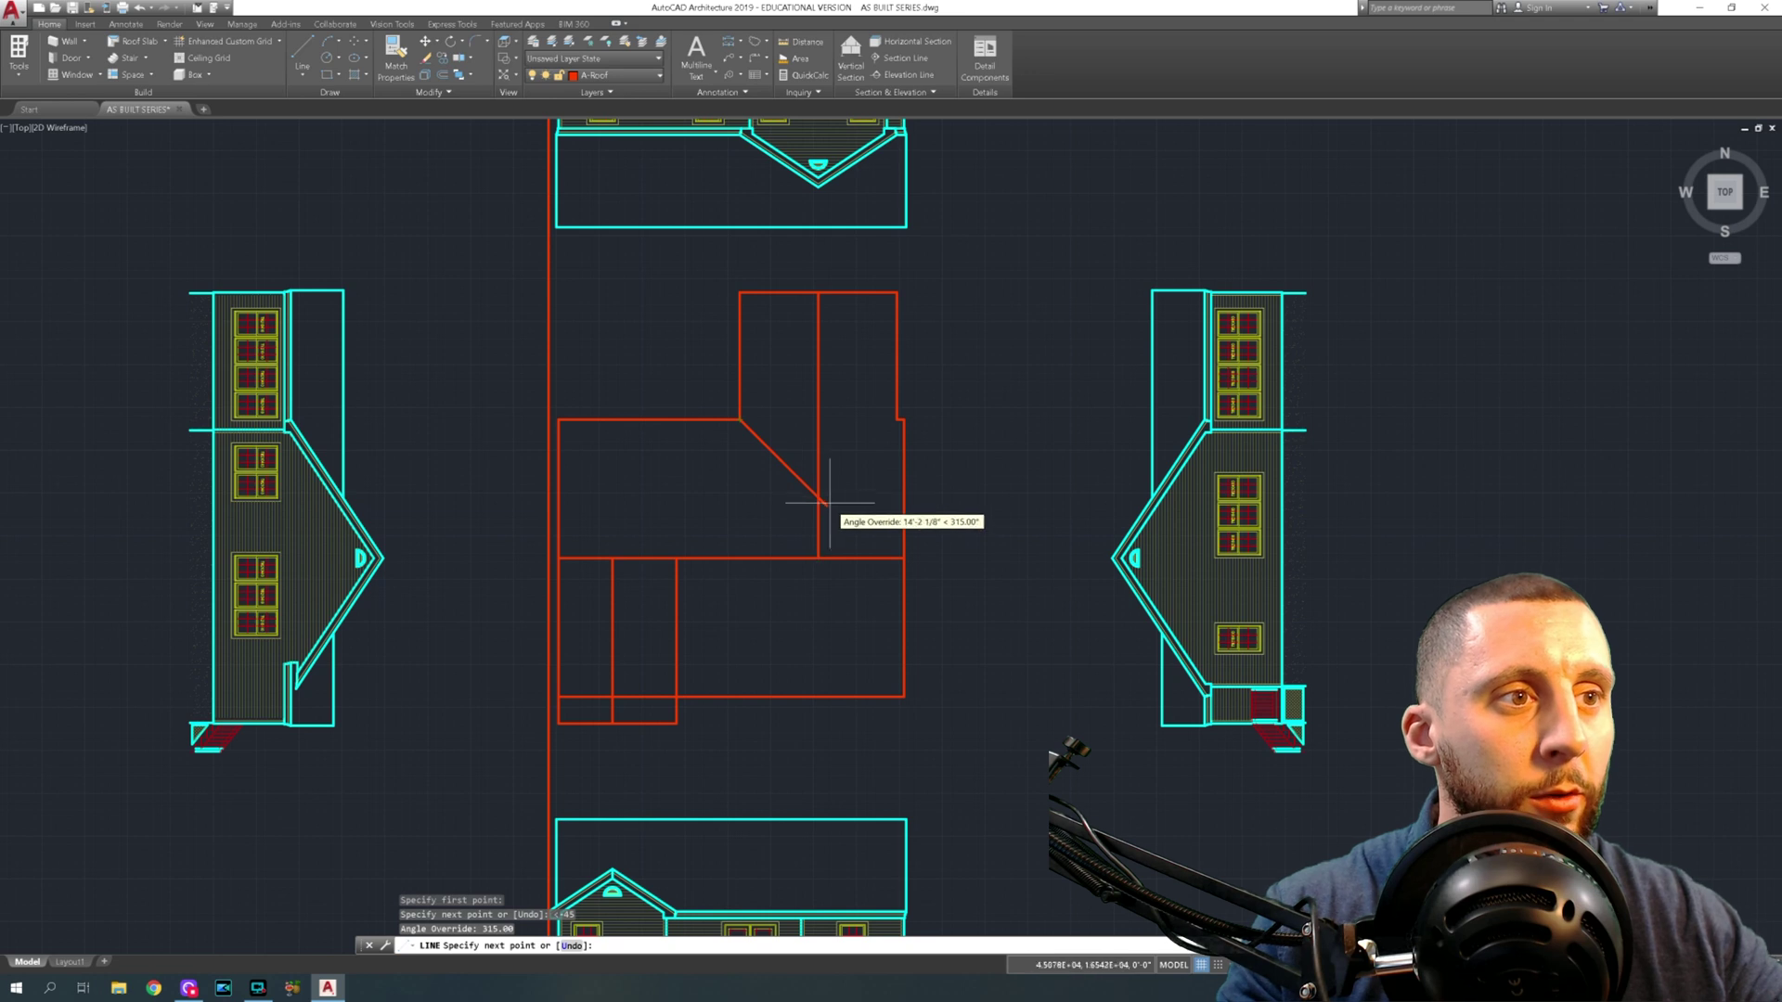
pyautogui.click(840, 516)
pyautogui.press('Escape')
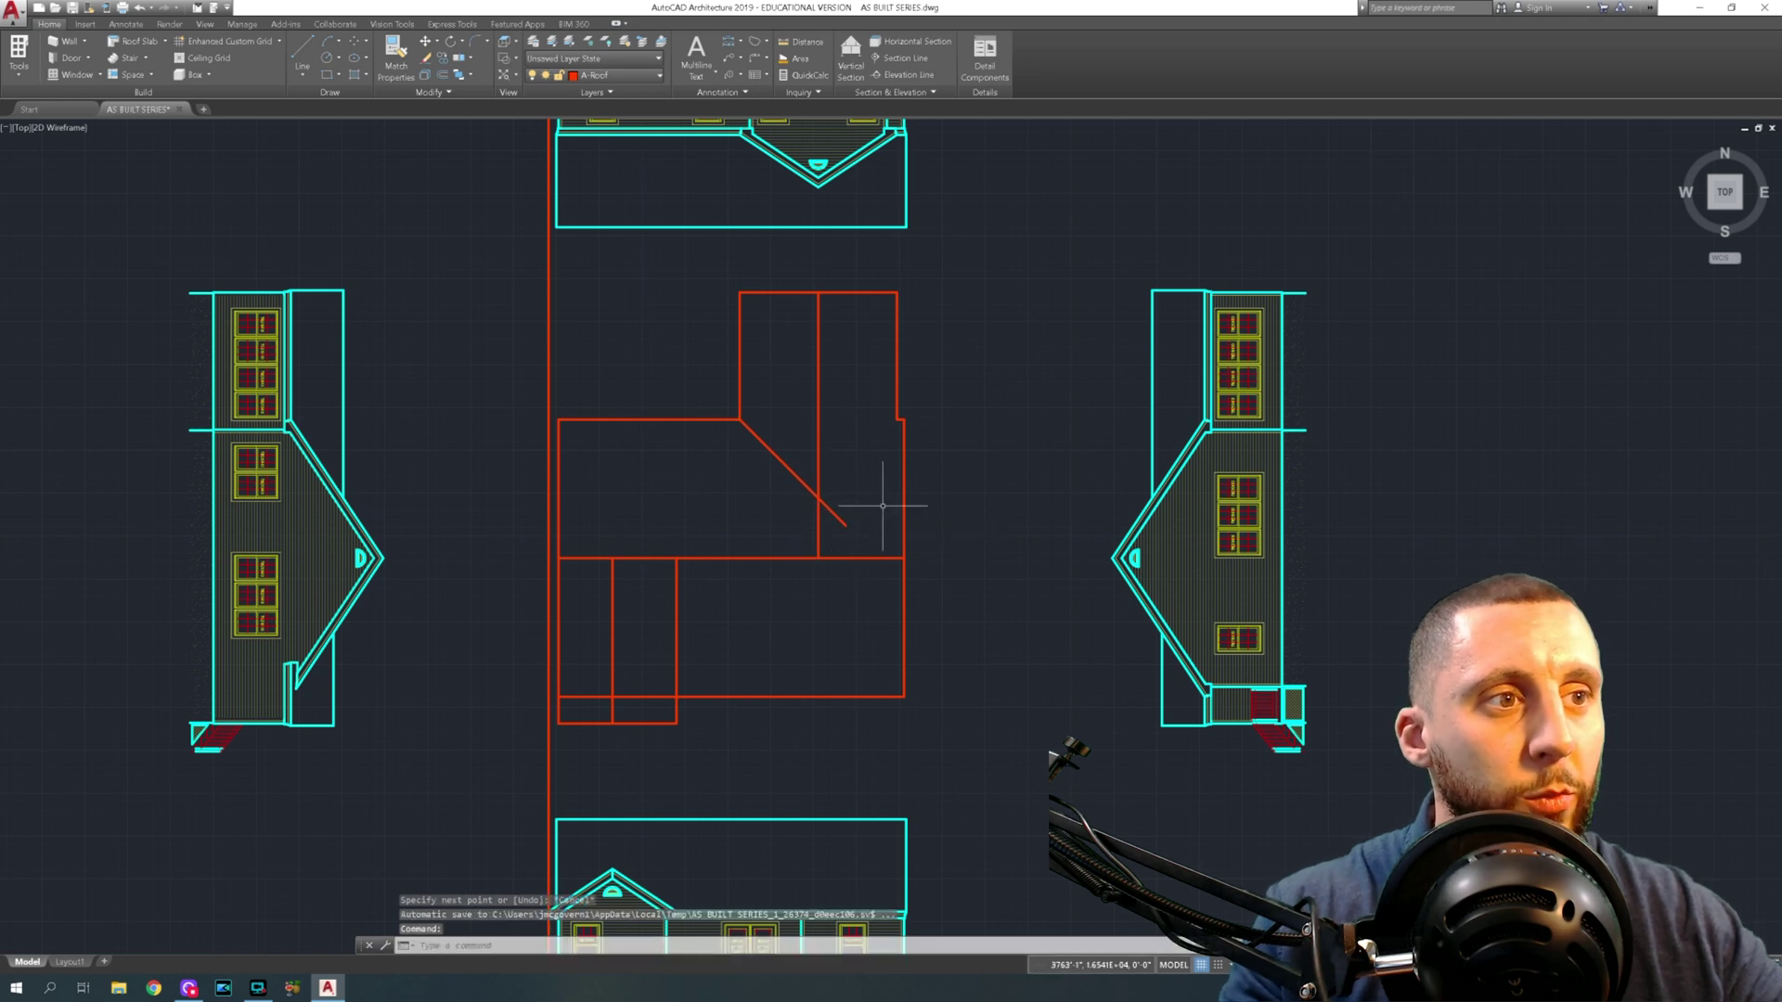
pyautogui.write('tr')
pyautogui.press('Return')
pyautogui.press('Return')
pyautogui.click(836, 516)
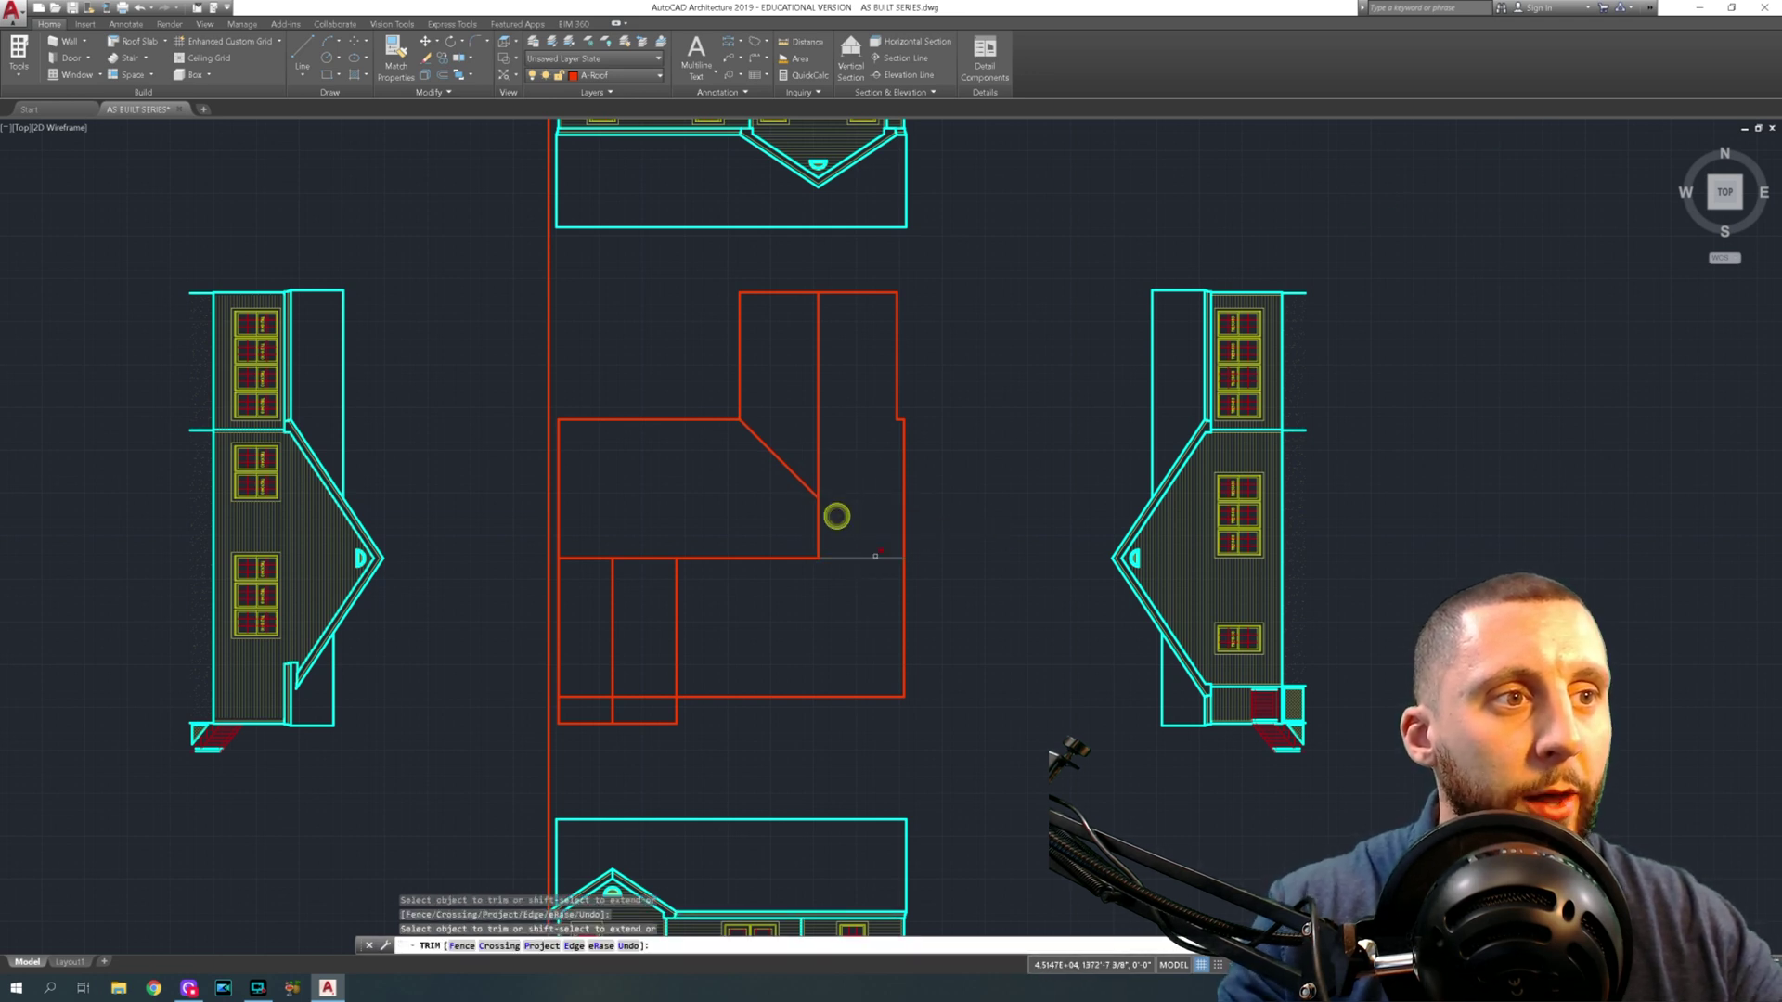
pyautogui.press('Escape')
# Mirror the diagonal about a vertical axis through its lower end, keeping the original
pyautogui.click(796, 451)
pyautogui.click(762, 478)
pyautogui.write('mmi')
pyautogui.press('Return')
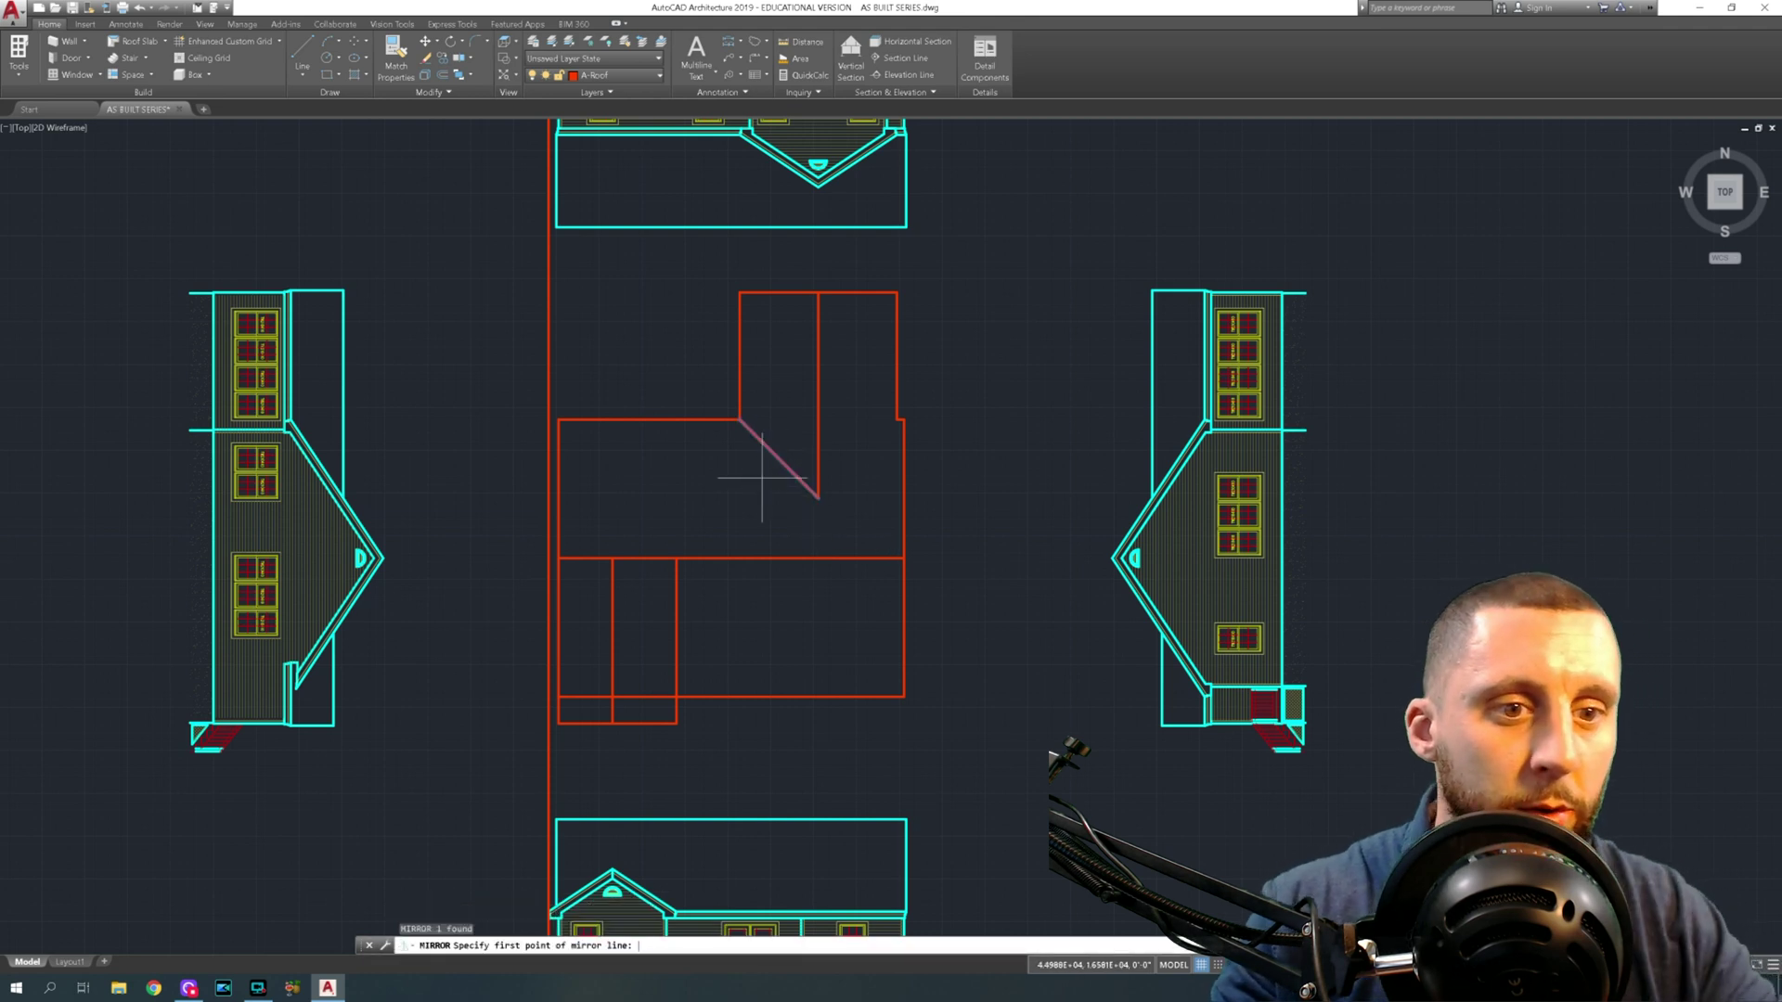
pyautogui.click(817, 499)
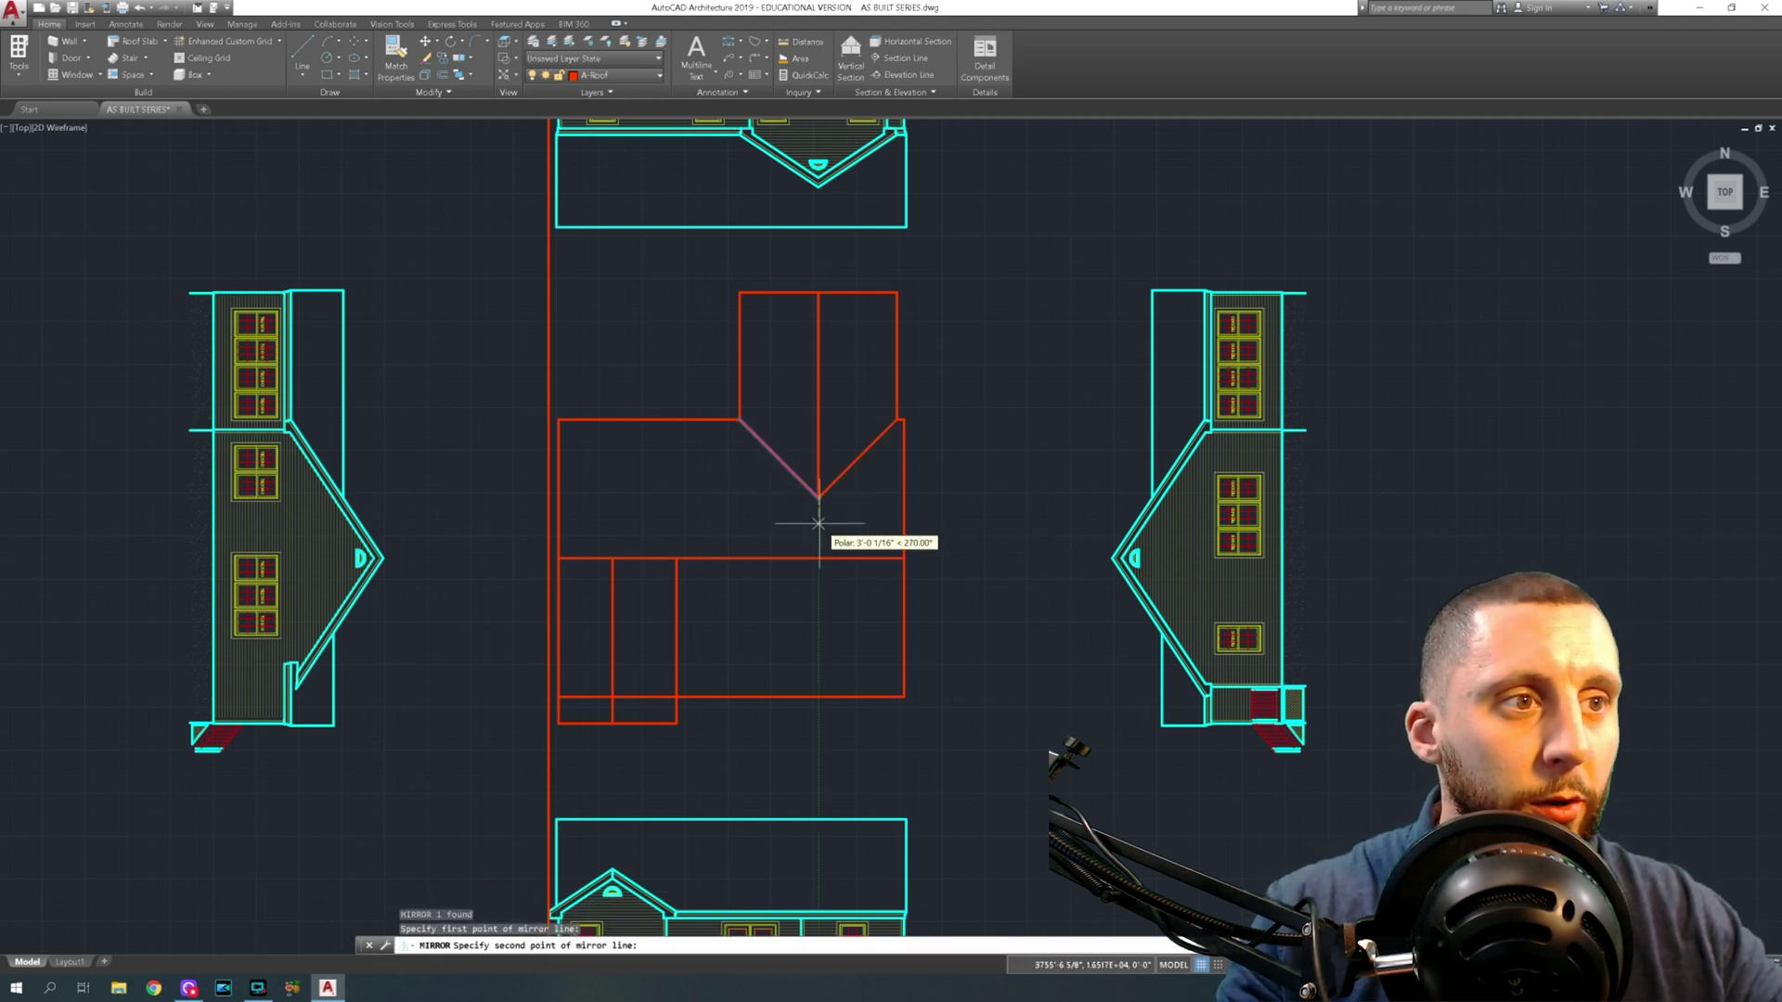
pyautogui.click(820, 525)
pyautogui.write('no')
pyautogui.press('Return')
pyautogui.scroll(4, 905, 418)
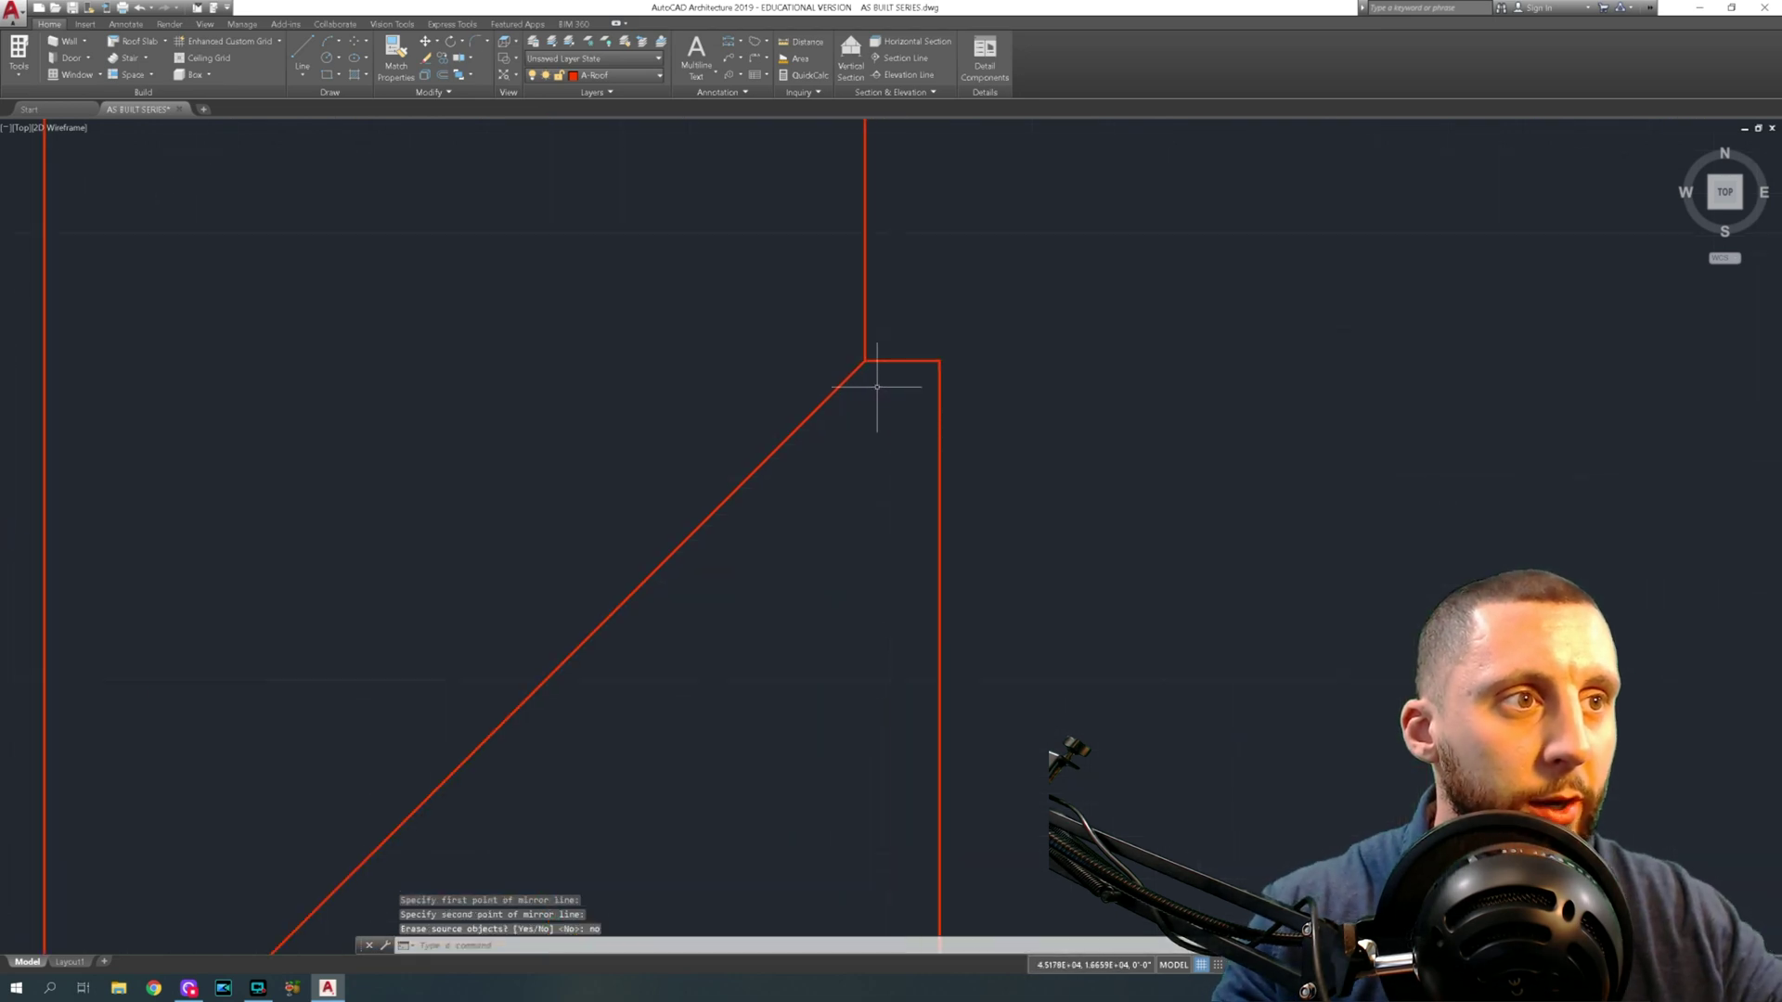
pyautogui.scroll(-6, 876, 357)
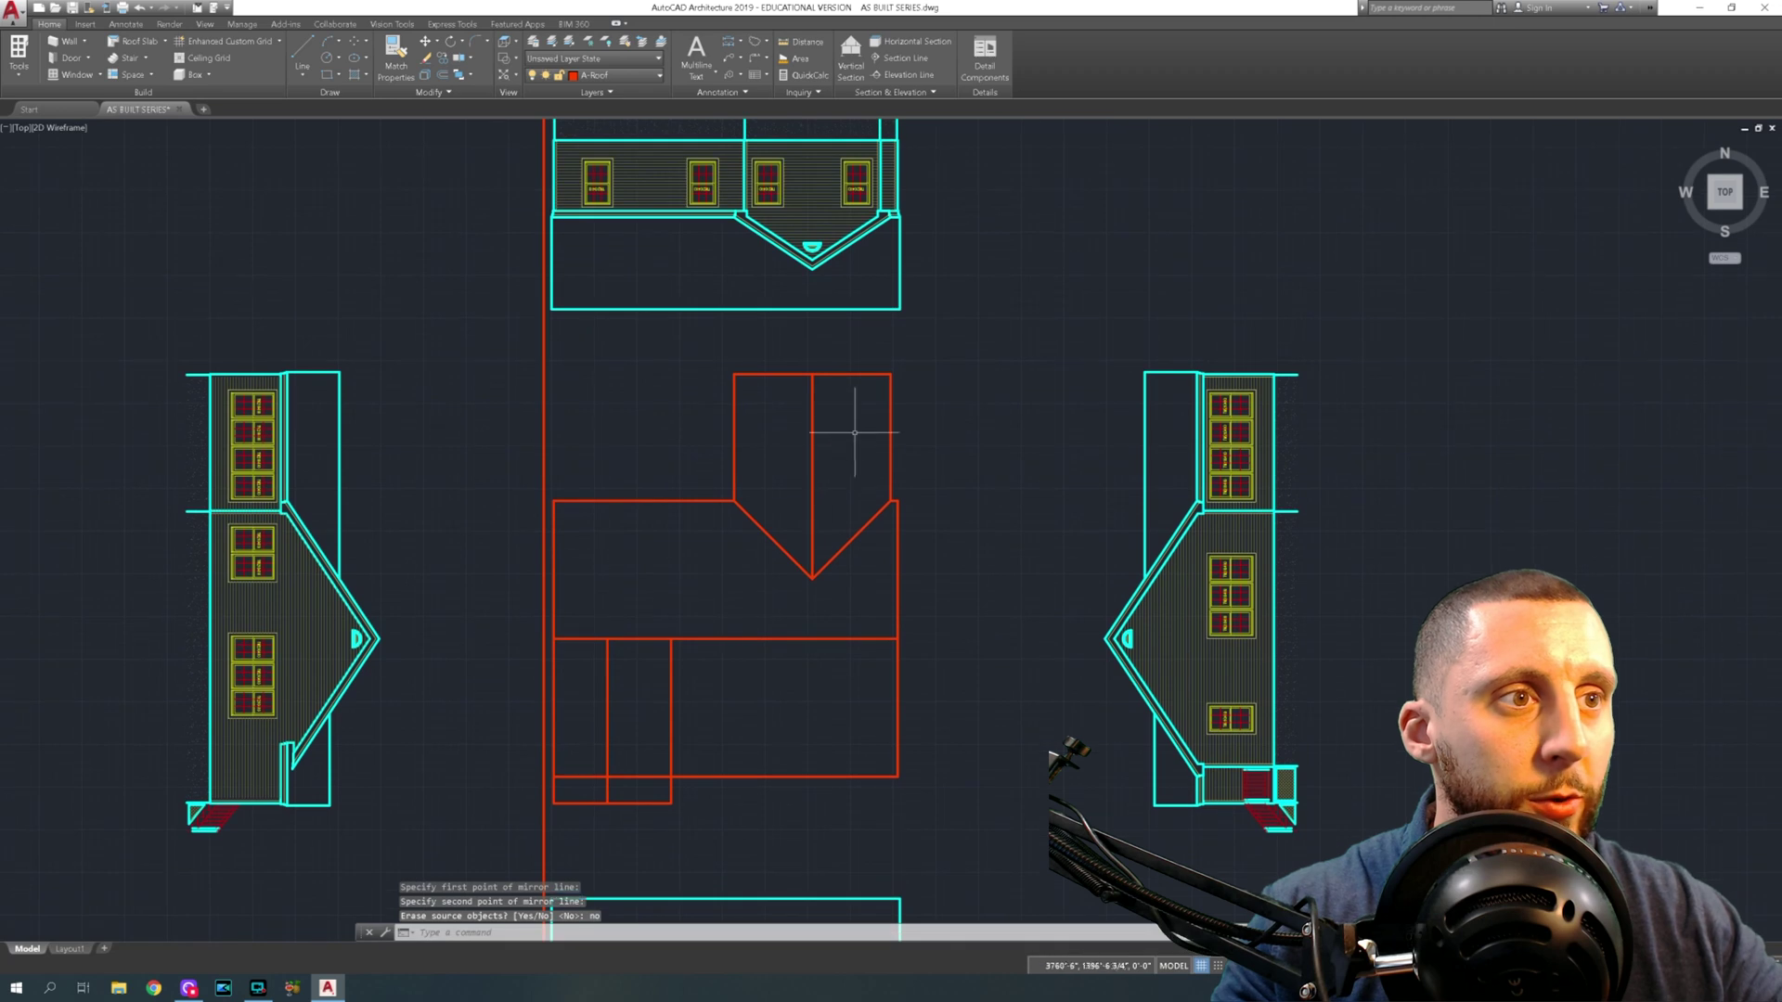
pyautogui.moveTo(650, 699); pyautogui.dragTo(799, 517, button='middle')
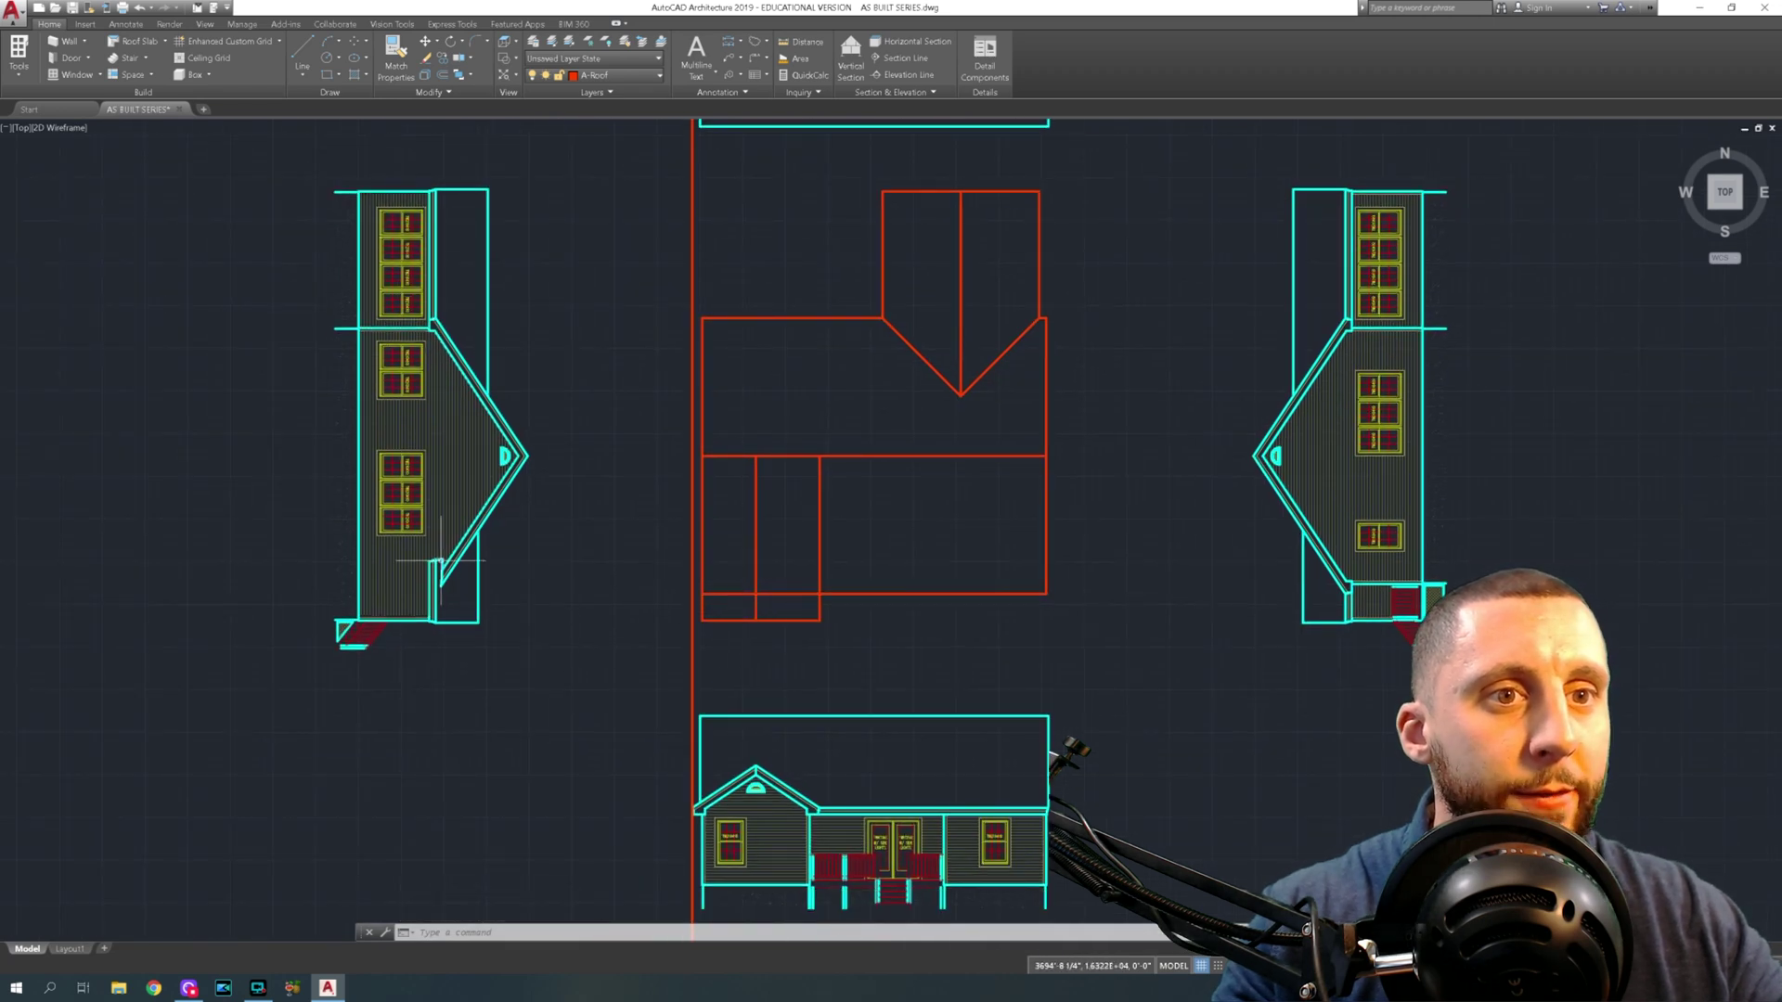
pyautogui.click(729, 615)
pyautogui.scroll(-5, 715, 621)
pyautogui.scroll(10, 612, 603)
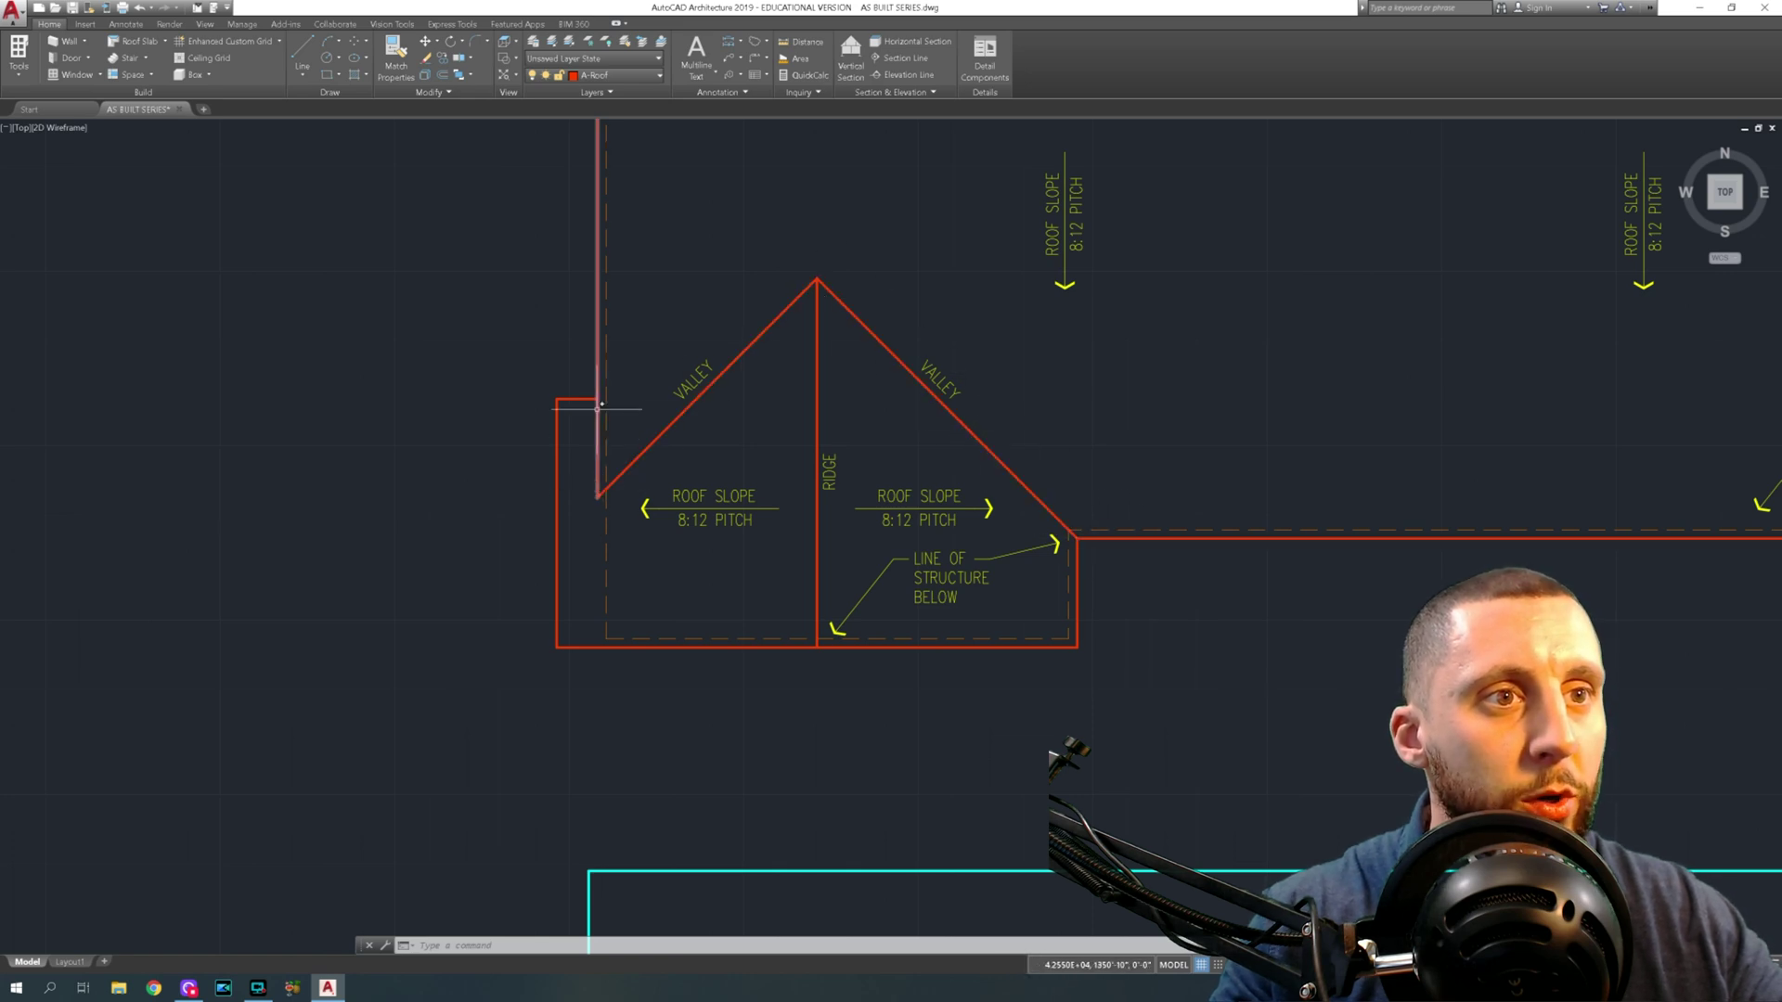
pyautogui.scroll(-6, 677, 456)
pyautogui.moveTo(1311, 552); pyautogui.dragTo(762, 596, button='middle')
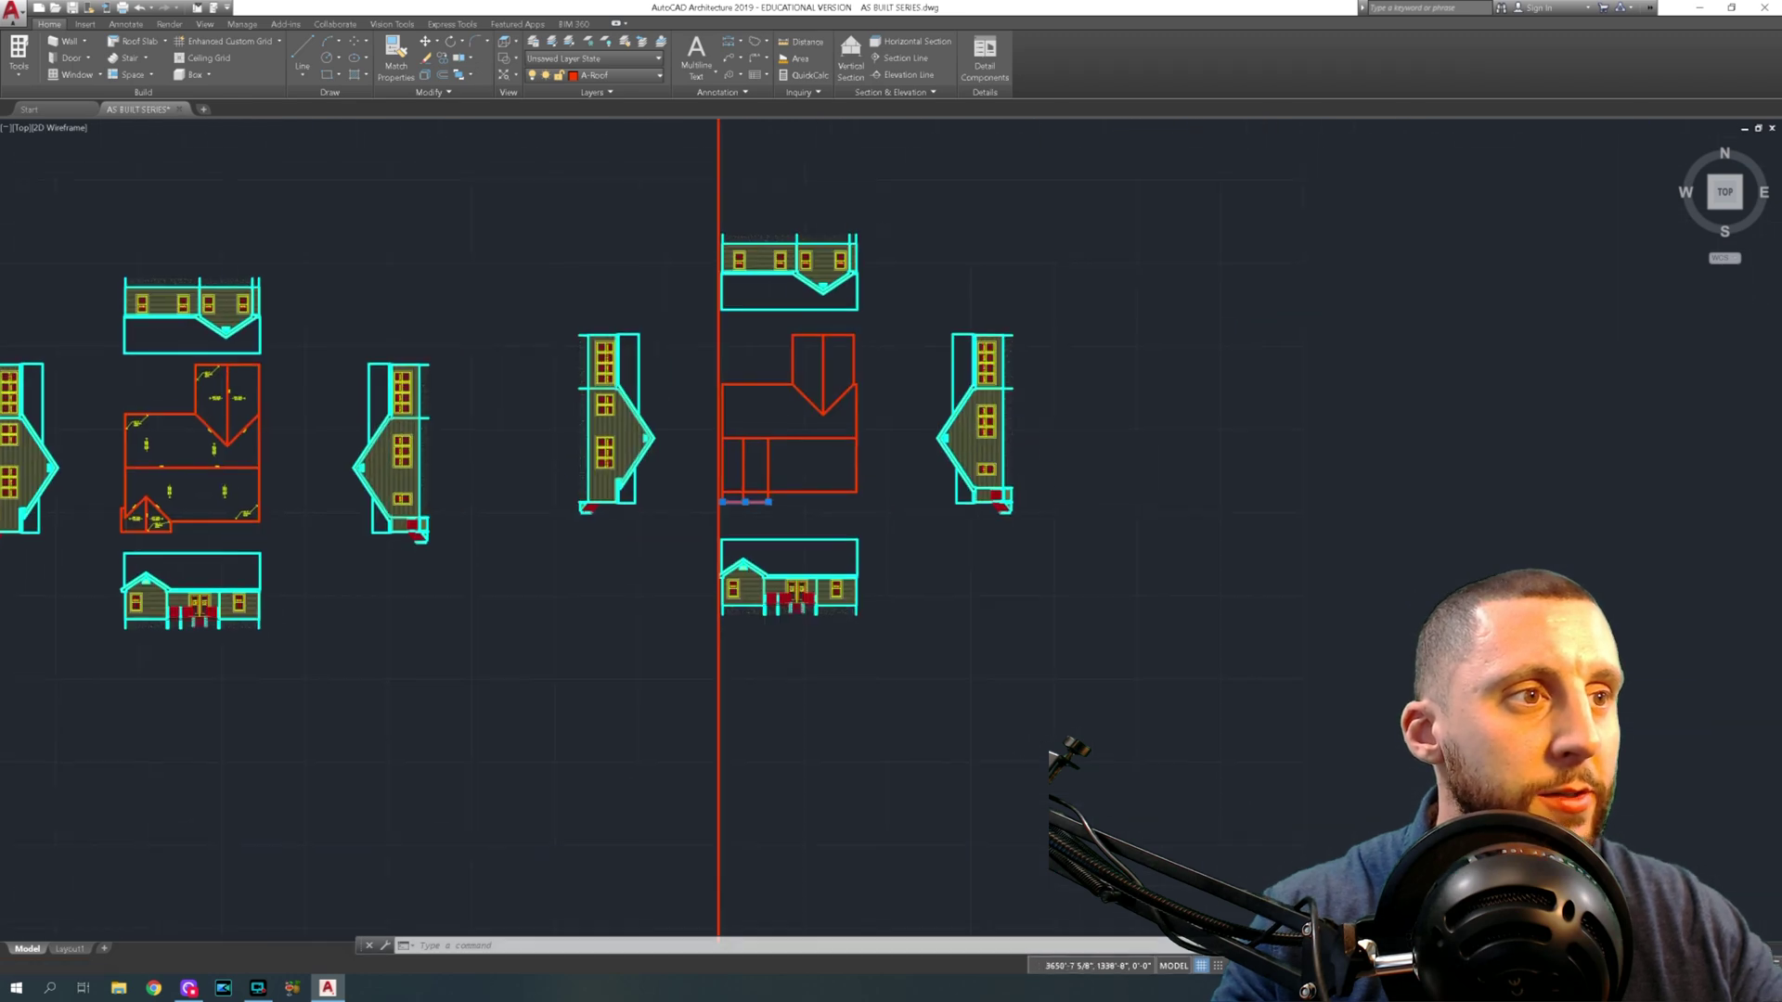
pyautogui.scroll(1, 756, 486)
pyautogui.scroll(6, 757, 485)
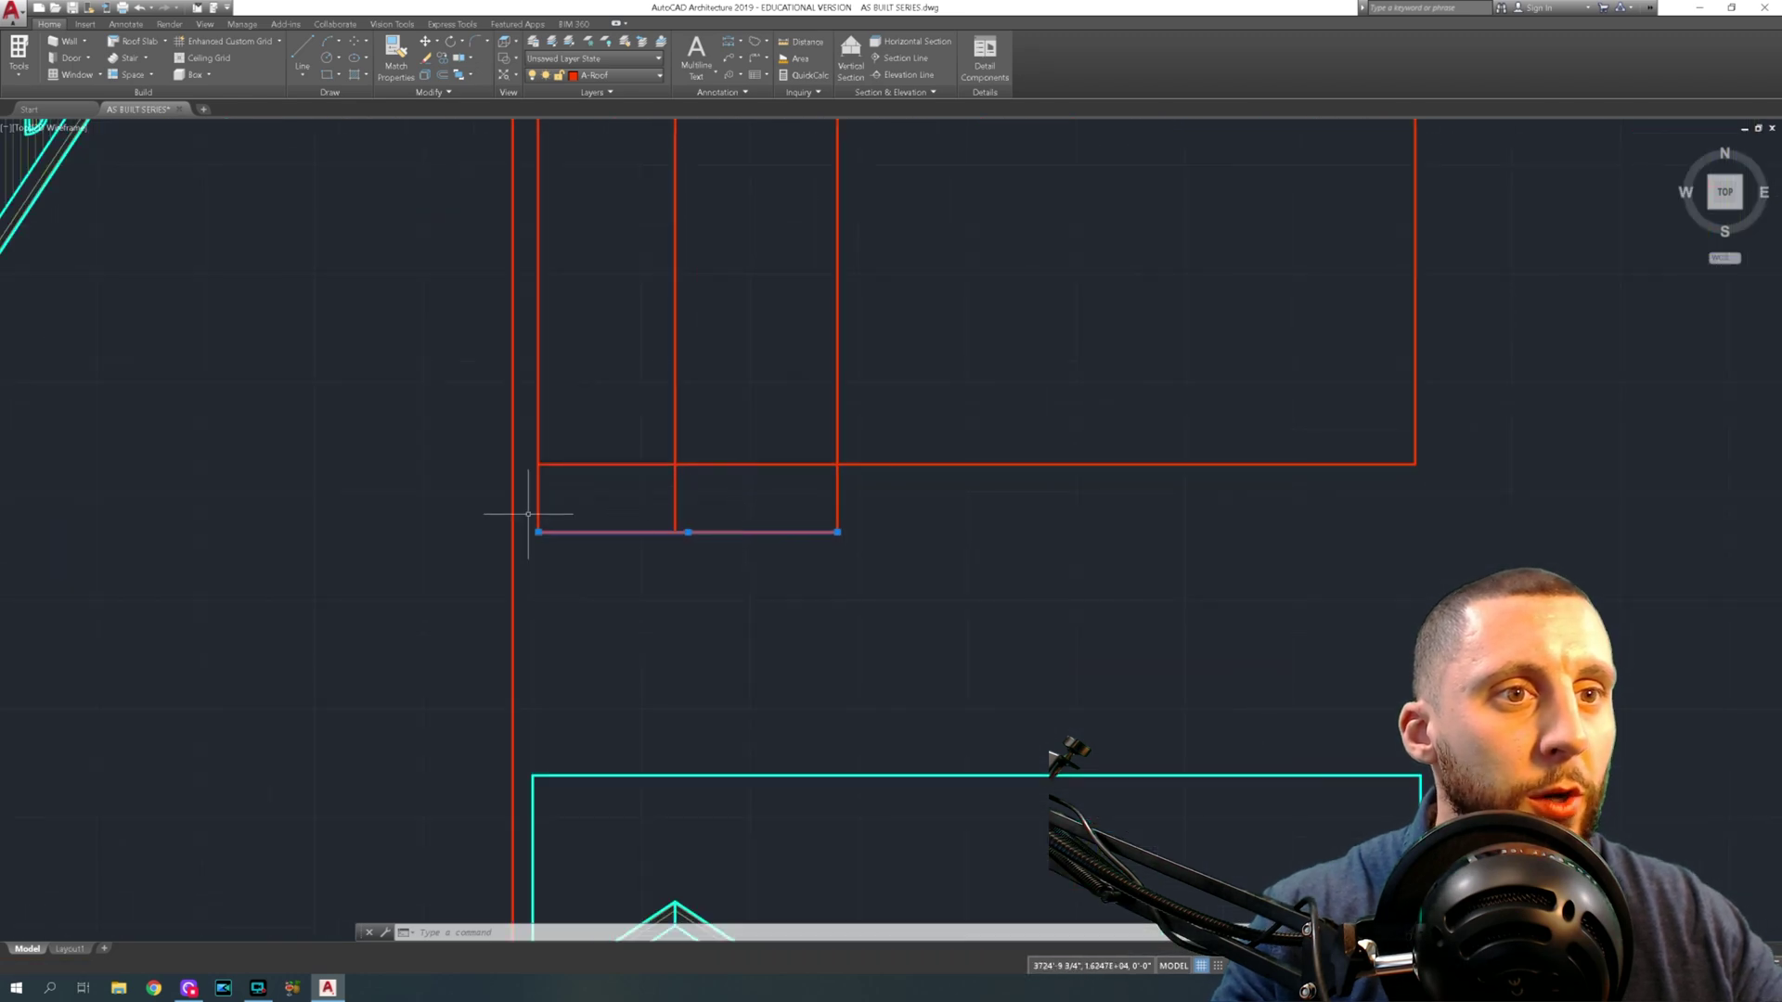
# Extend the bottom line to the outer vertical line and trim the vertical below it
pyautogui.click(537, 532)
pyautogui.click(513, 531)
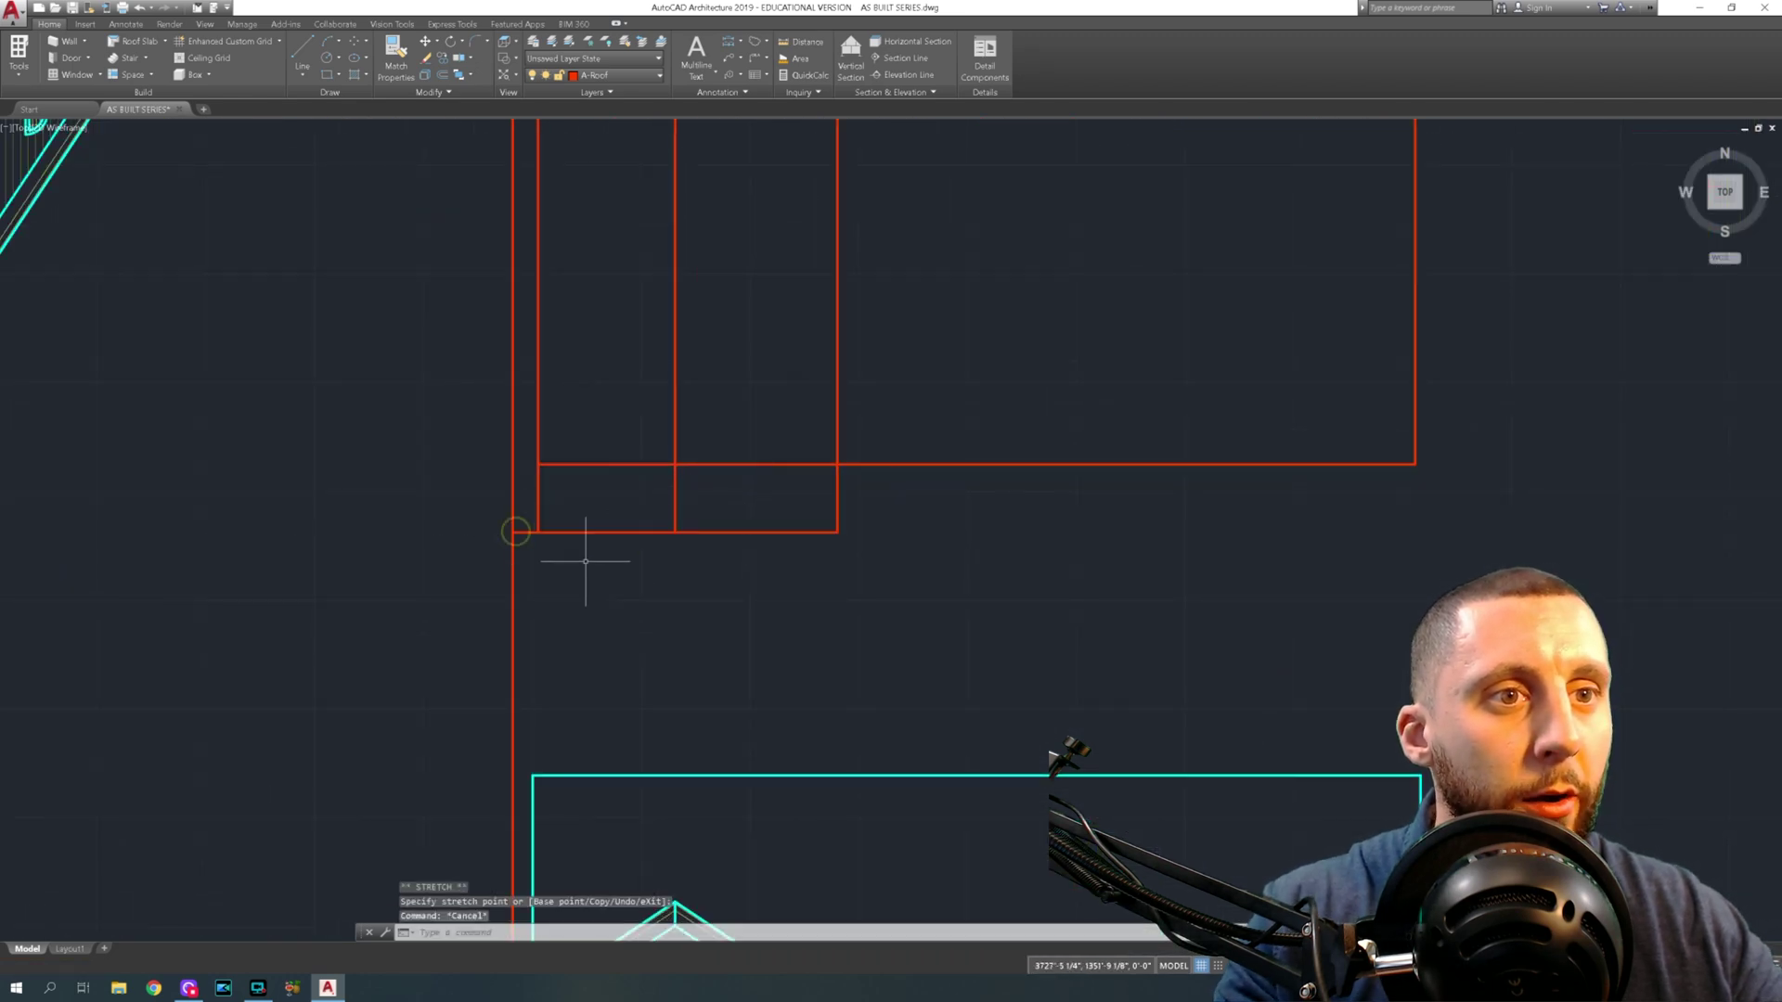
pyautogui.write('tr')
pyautogui.press('Return')
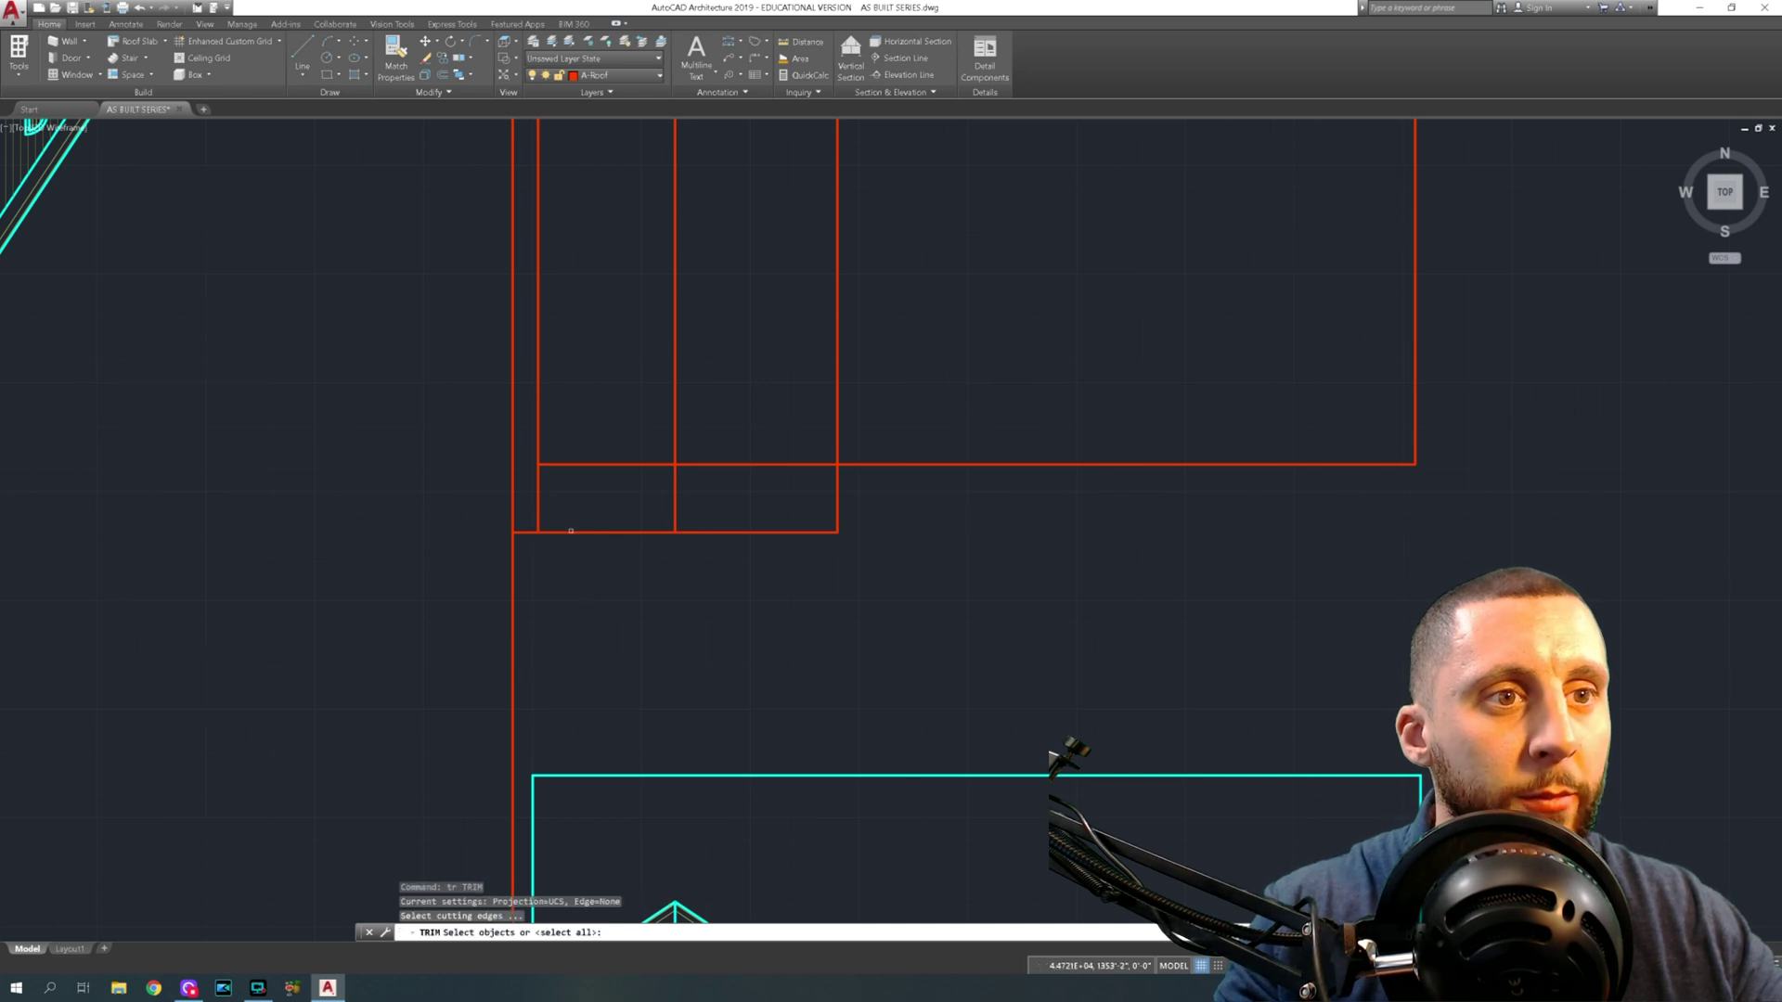
pyautogui.click(569, 531)
pyautogui.press('Return')
pyautogui.click(574, 558)
pyautogui.click(463, 598)
# Trim away the excess part of the lower-left wing's horizontal line
pyautogui.scroll(-5, 557, 610)
pyautogui.moveTo(561, 609); pyautogui.dragTo(576, 636, button='middle')
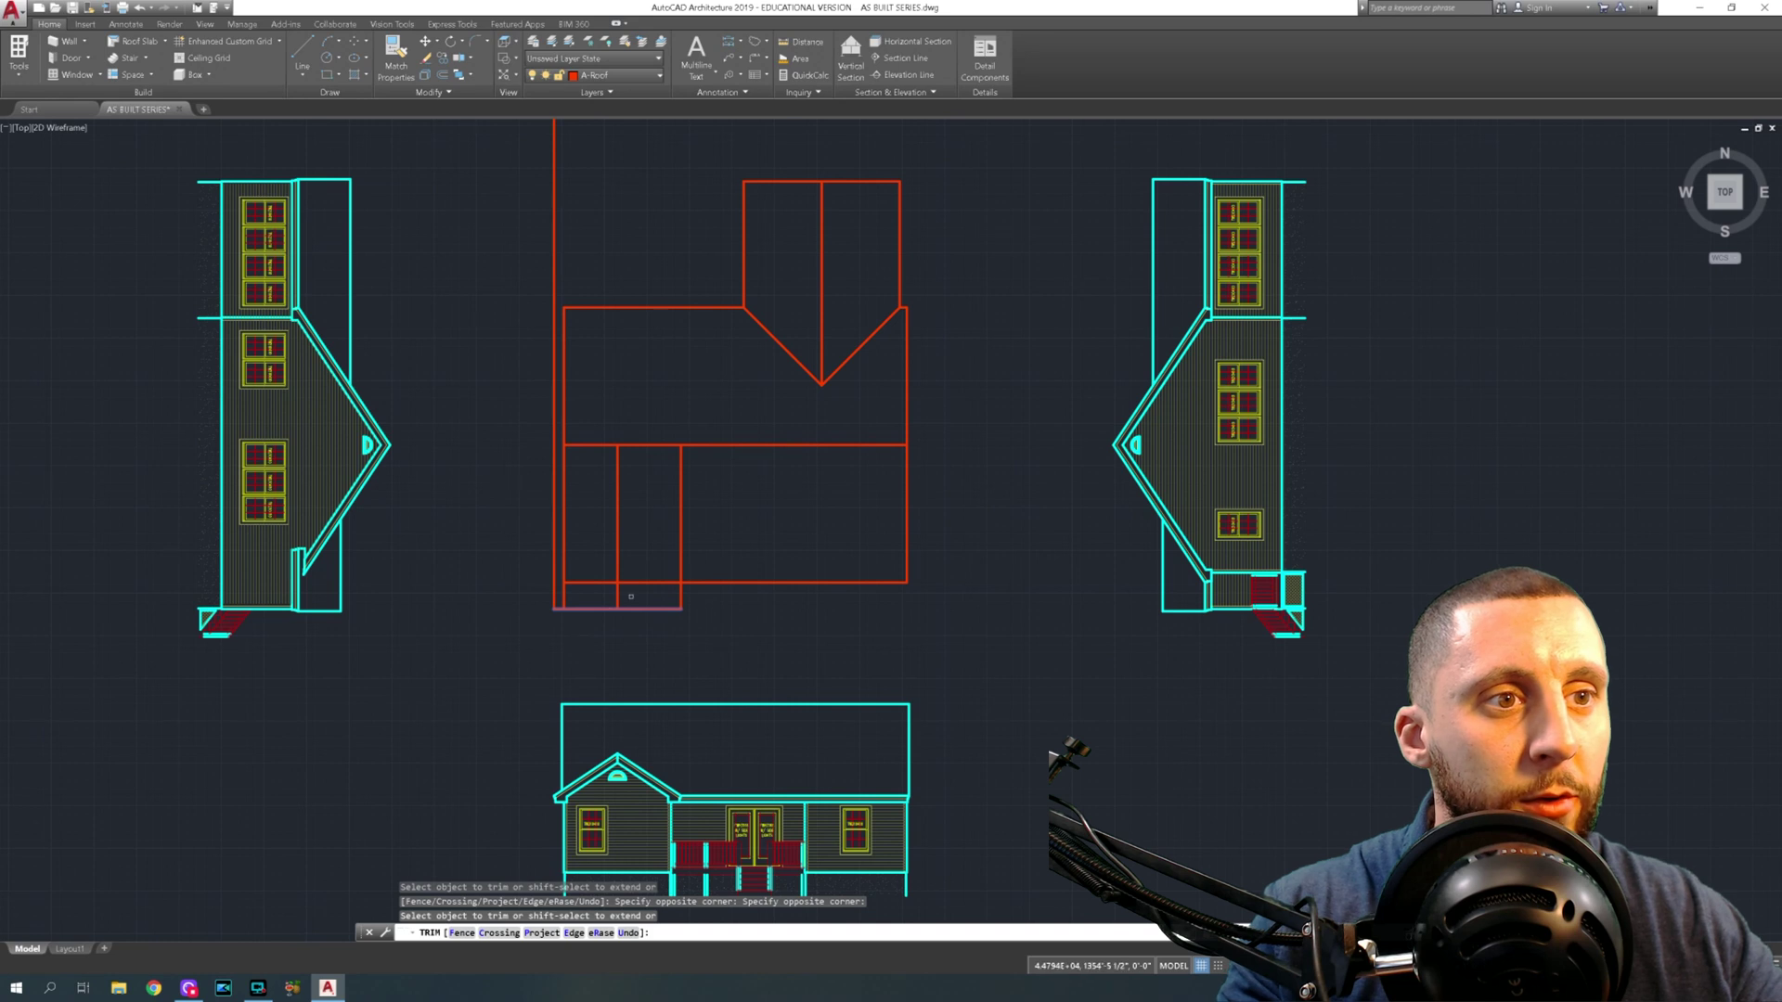
pyautogui.scroll(4, 622, 601)
pyautogui.press('Escape')
pyautogui.press('Return')
pyautogui.press('Return')
pyautogui.click(559, 579)
pyautogui.click(617, 531)
pyautogui.moveTo(725, 644); pyautogui.dragTo(747, 716, button='middle')
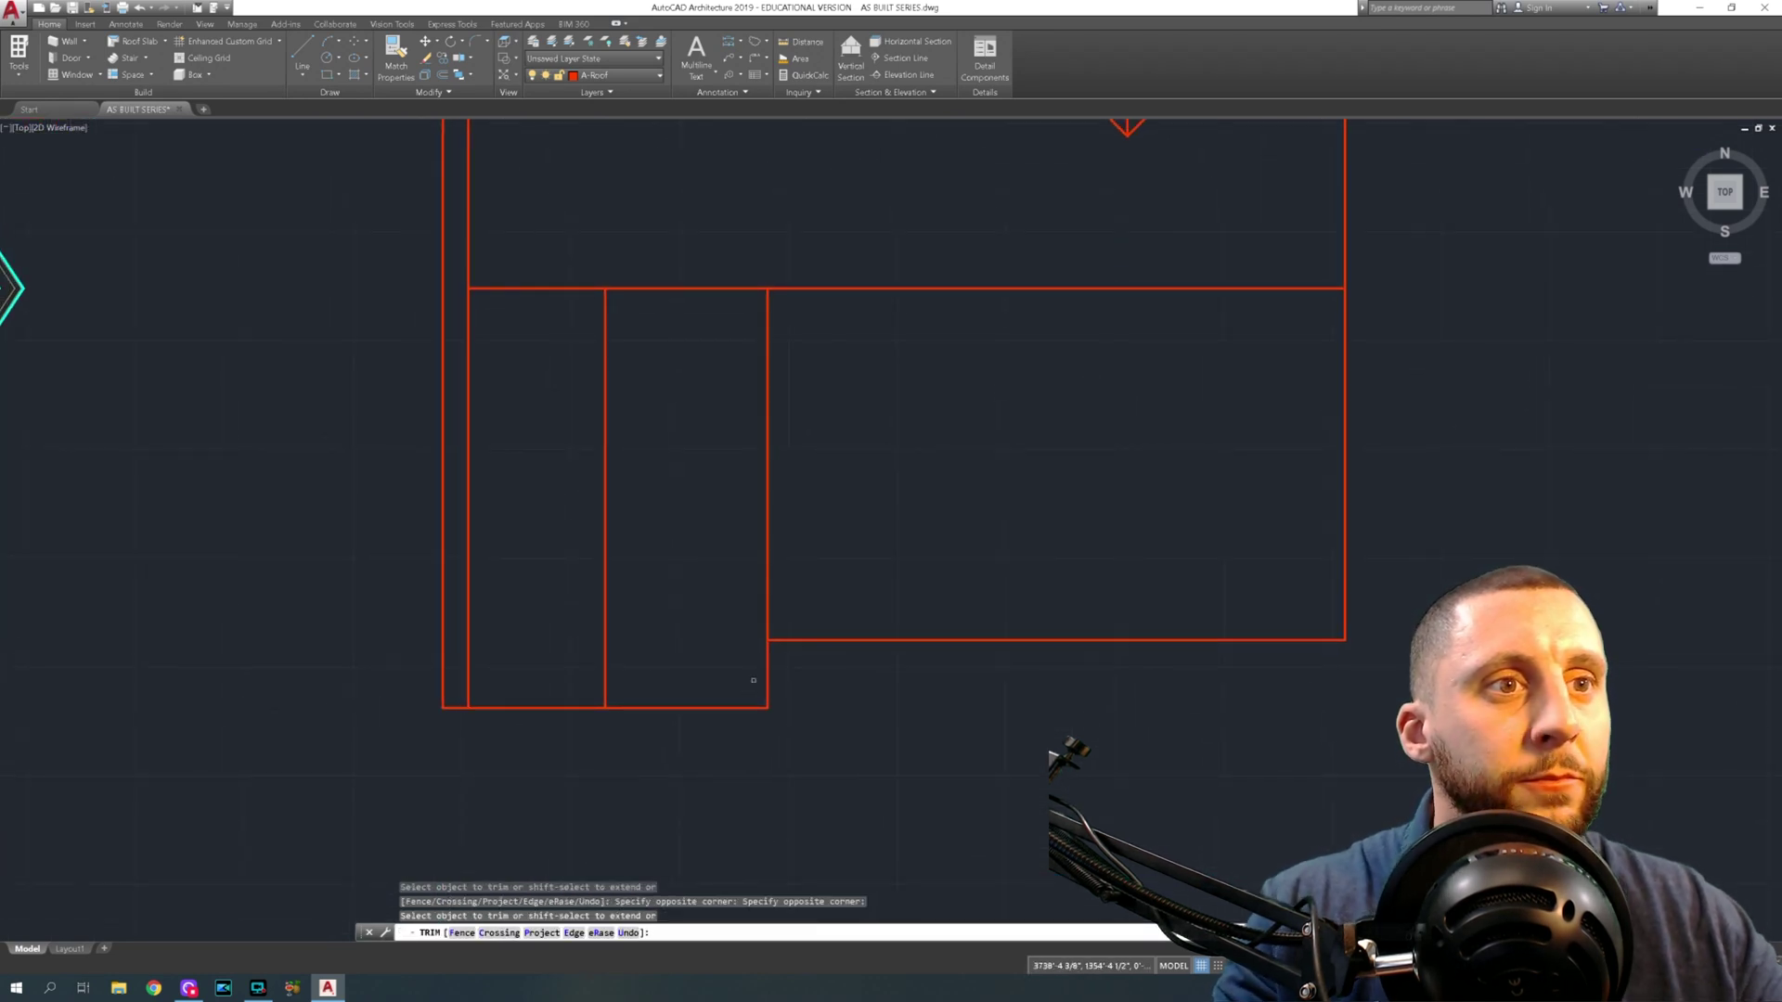
pyautogui.press('Escape')
# Draw a diagonal line at 135° from the wing's inner corner
pyautogui.click(303, 51)
pyautogui.click(769, 645)
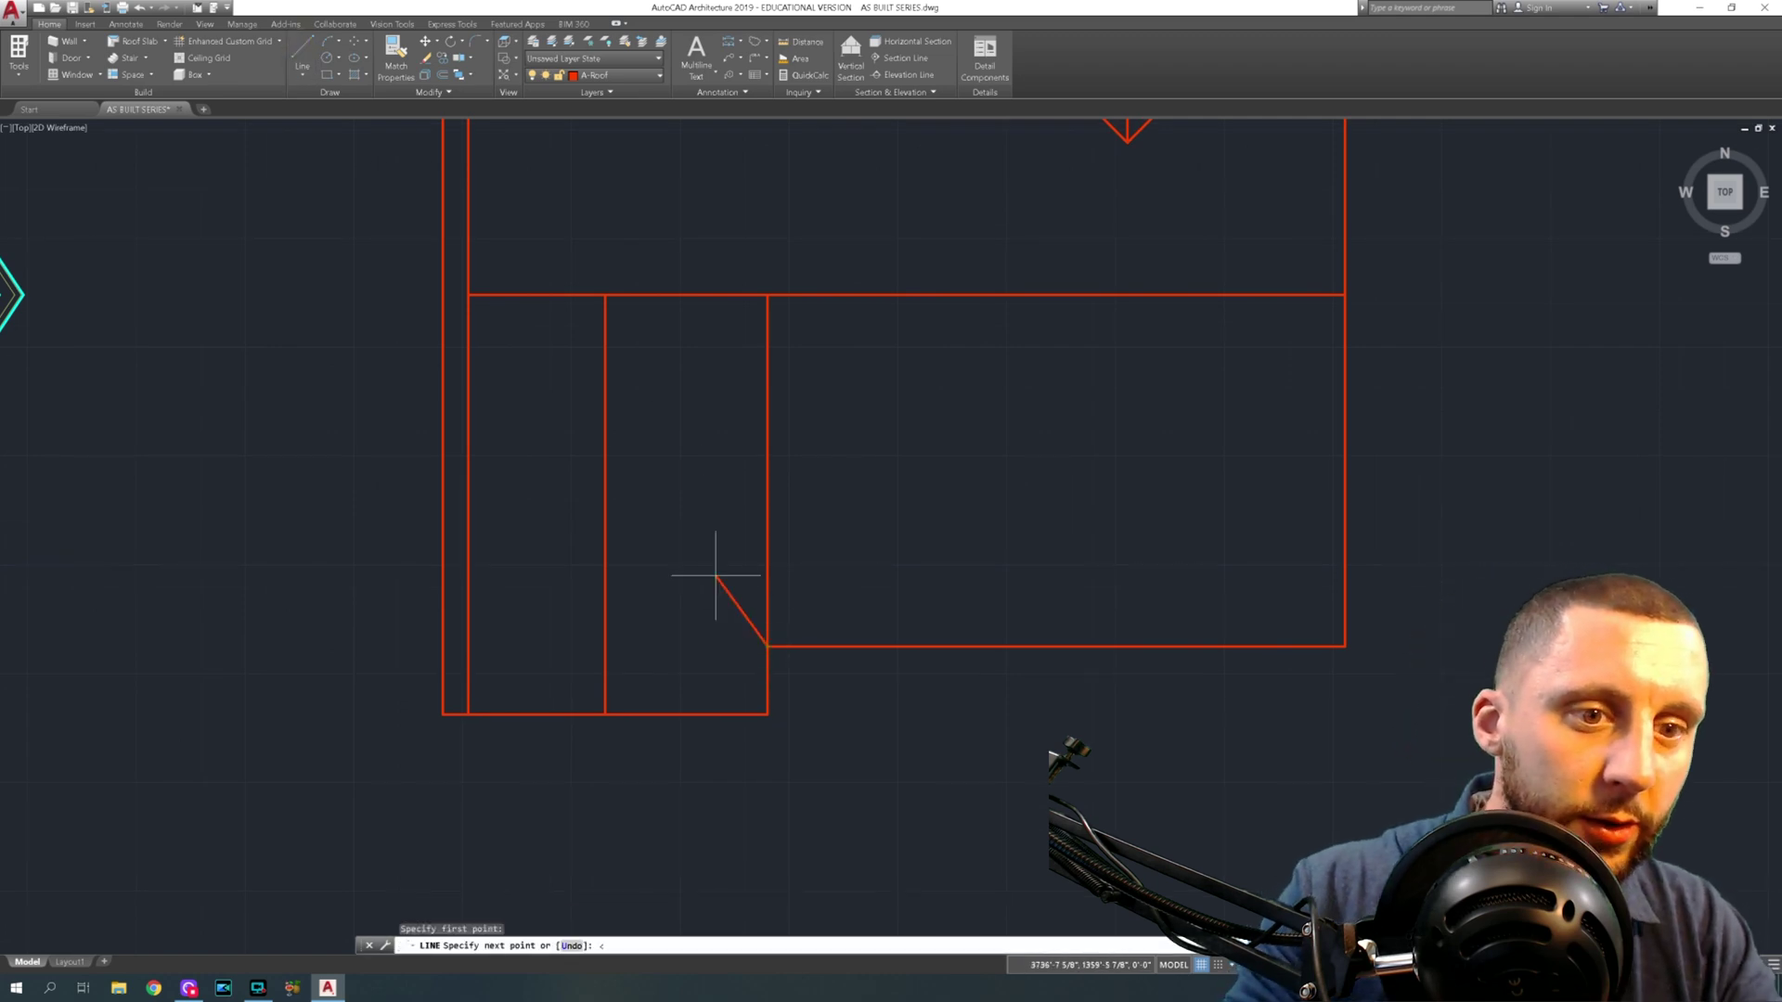
pyautogui.write('<135')
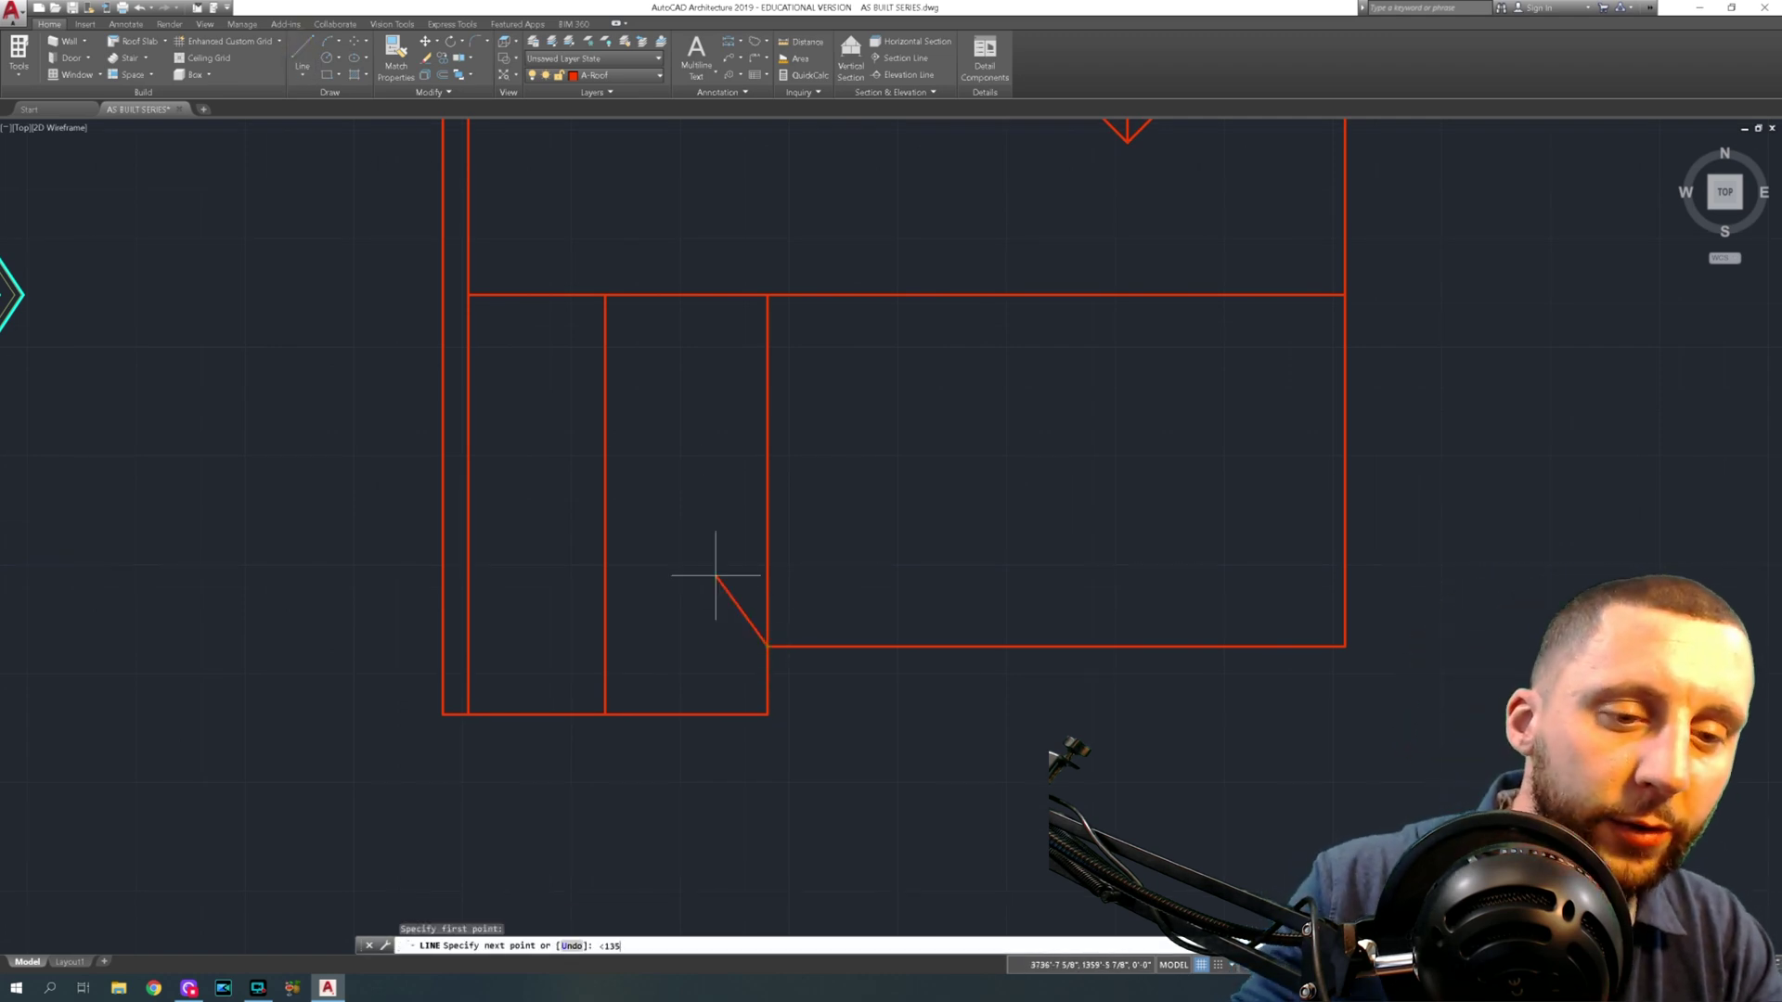
pyautogui.press('Return')
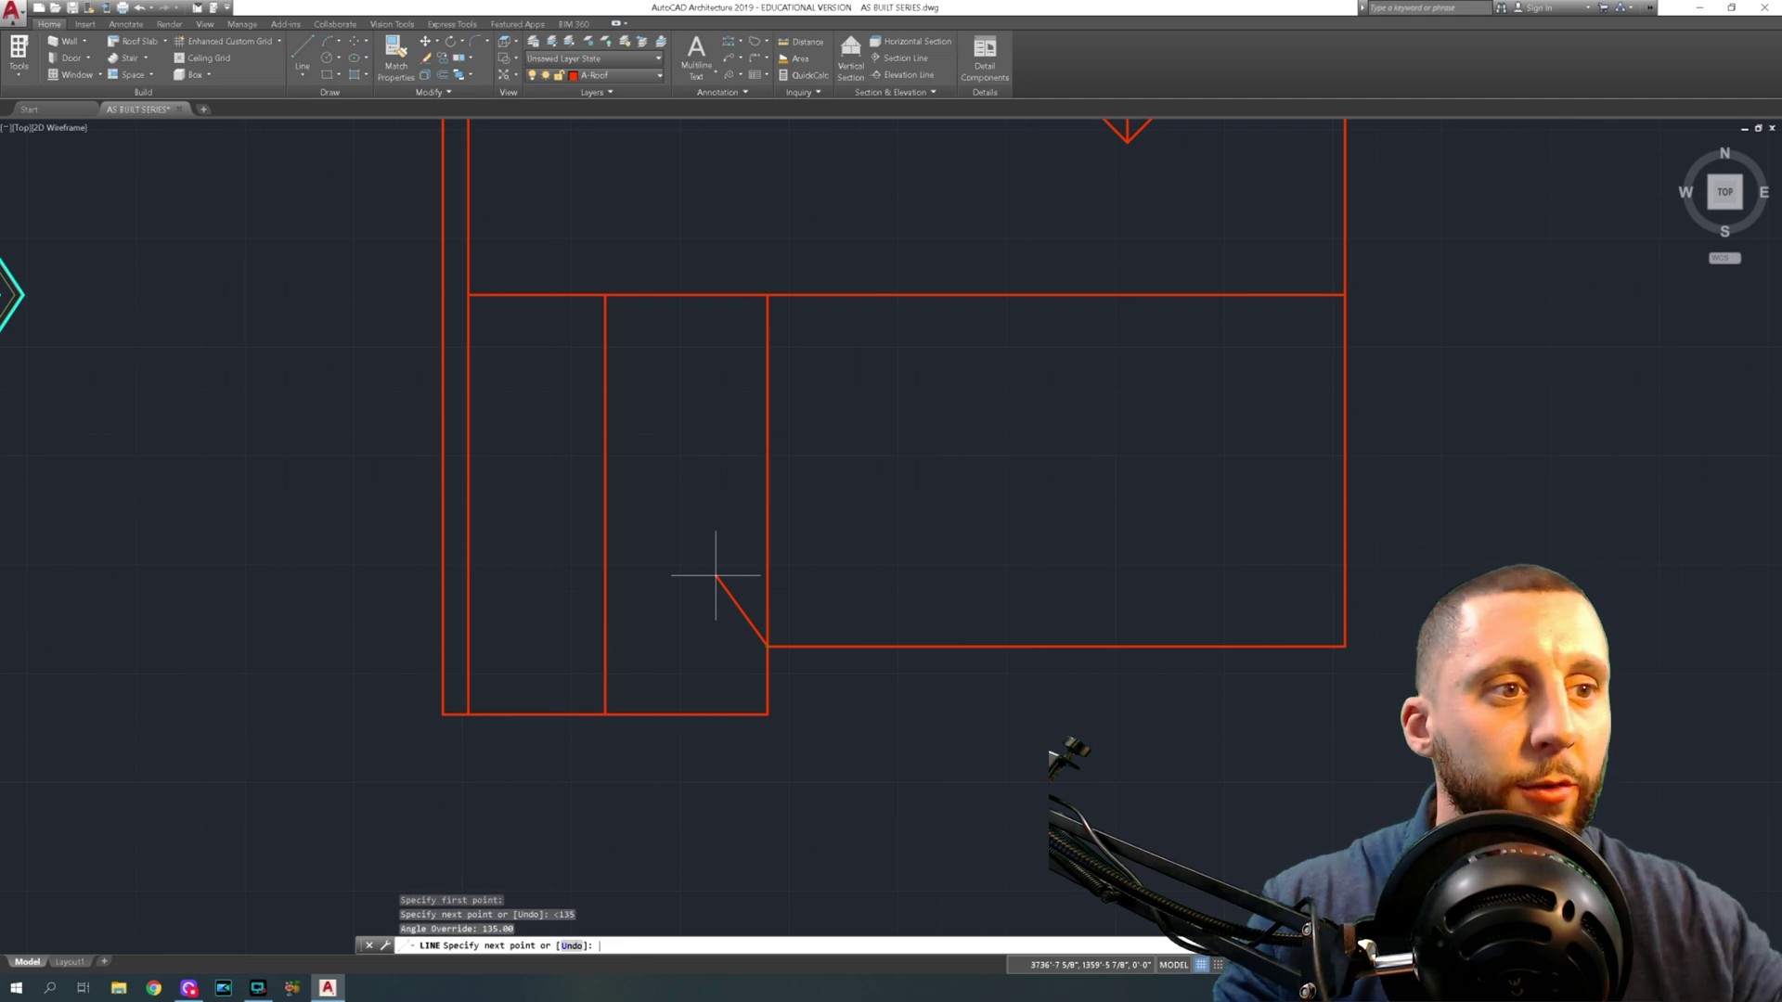
pyautogui.click(568, 440)
pyautogui.press('Escape')
# Trim the diagonal's overshoot and the vertical line's top above it
pyautogui.write('tr')
pyautogui.press('Return')
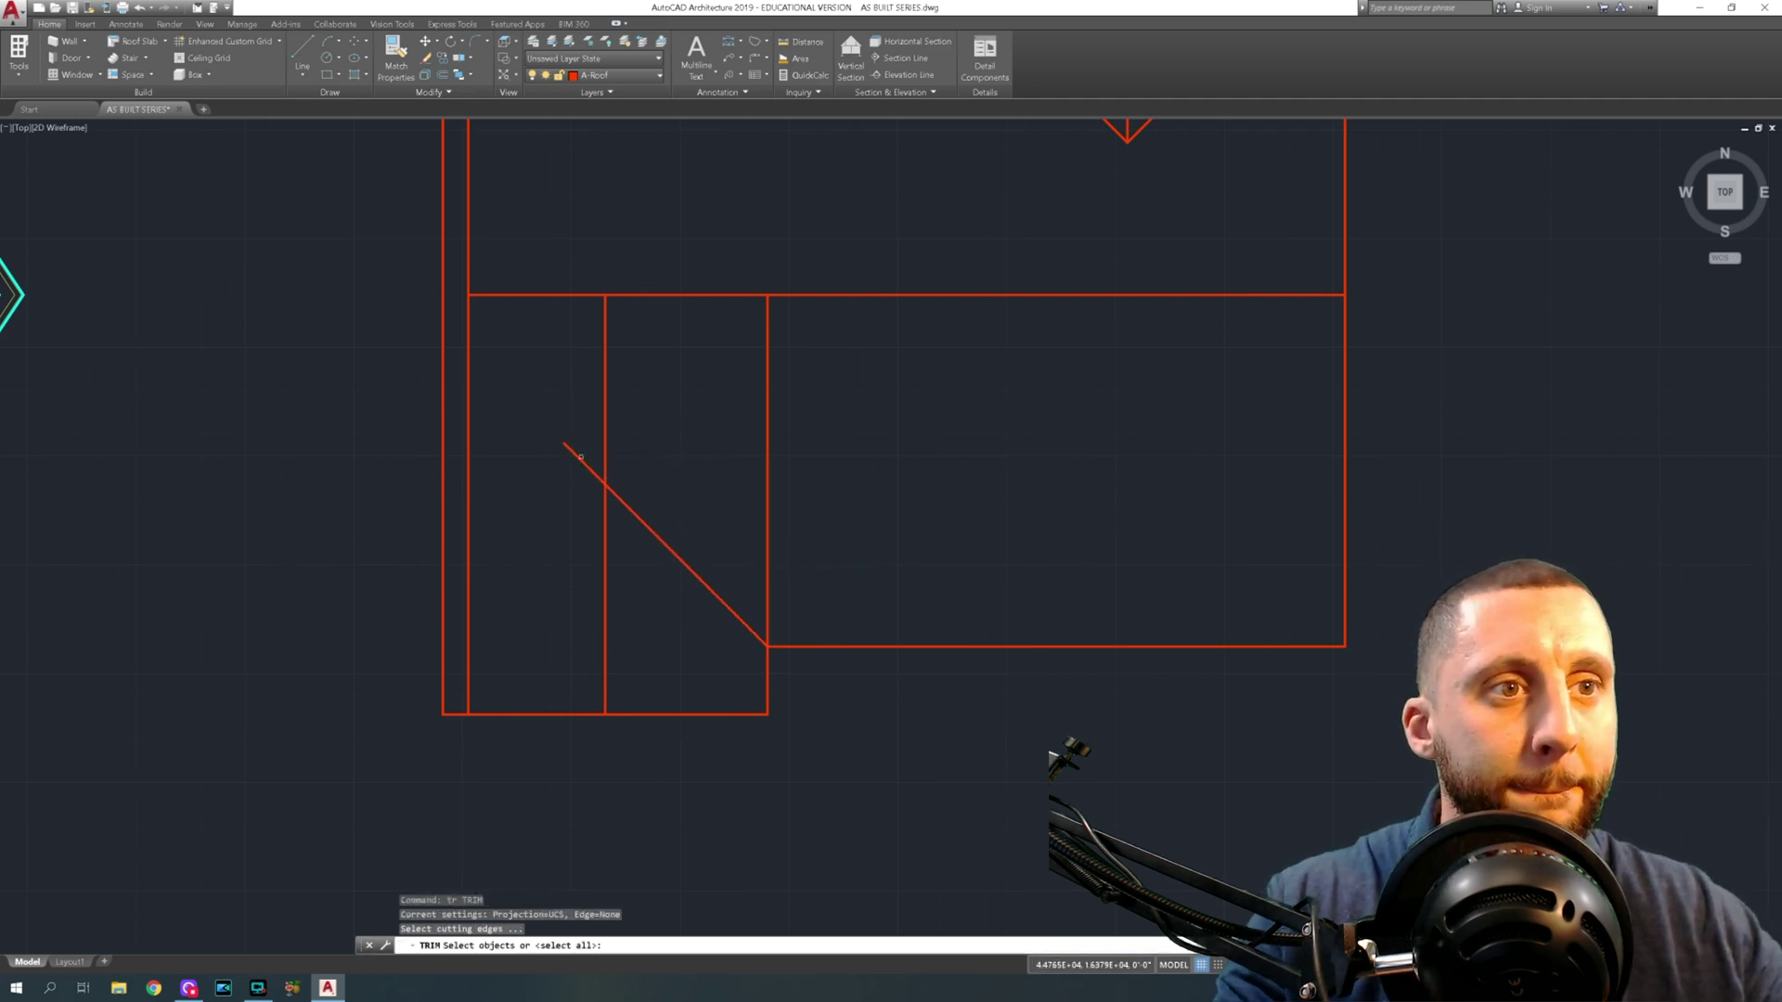
pyautogui.press('Return')
pyautogui.click(580, 442)
pyautogui.click(561, 470)
pyautogui.click(618, 407)
pyautogui.click(592, 422)
pyautogui.press('Escape')
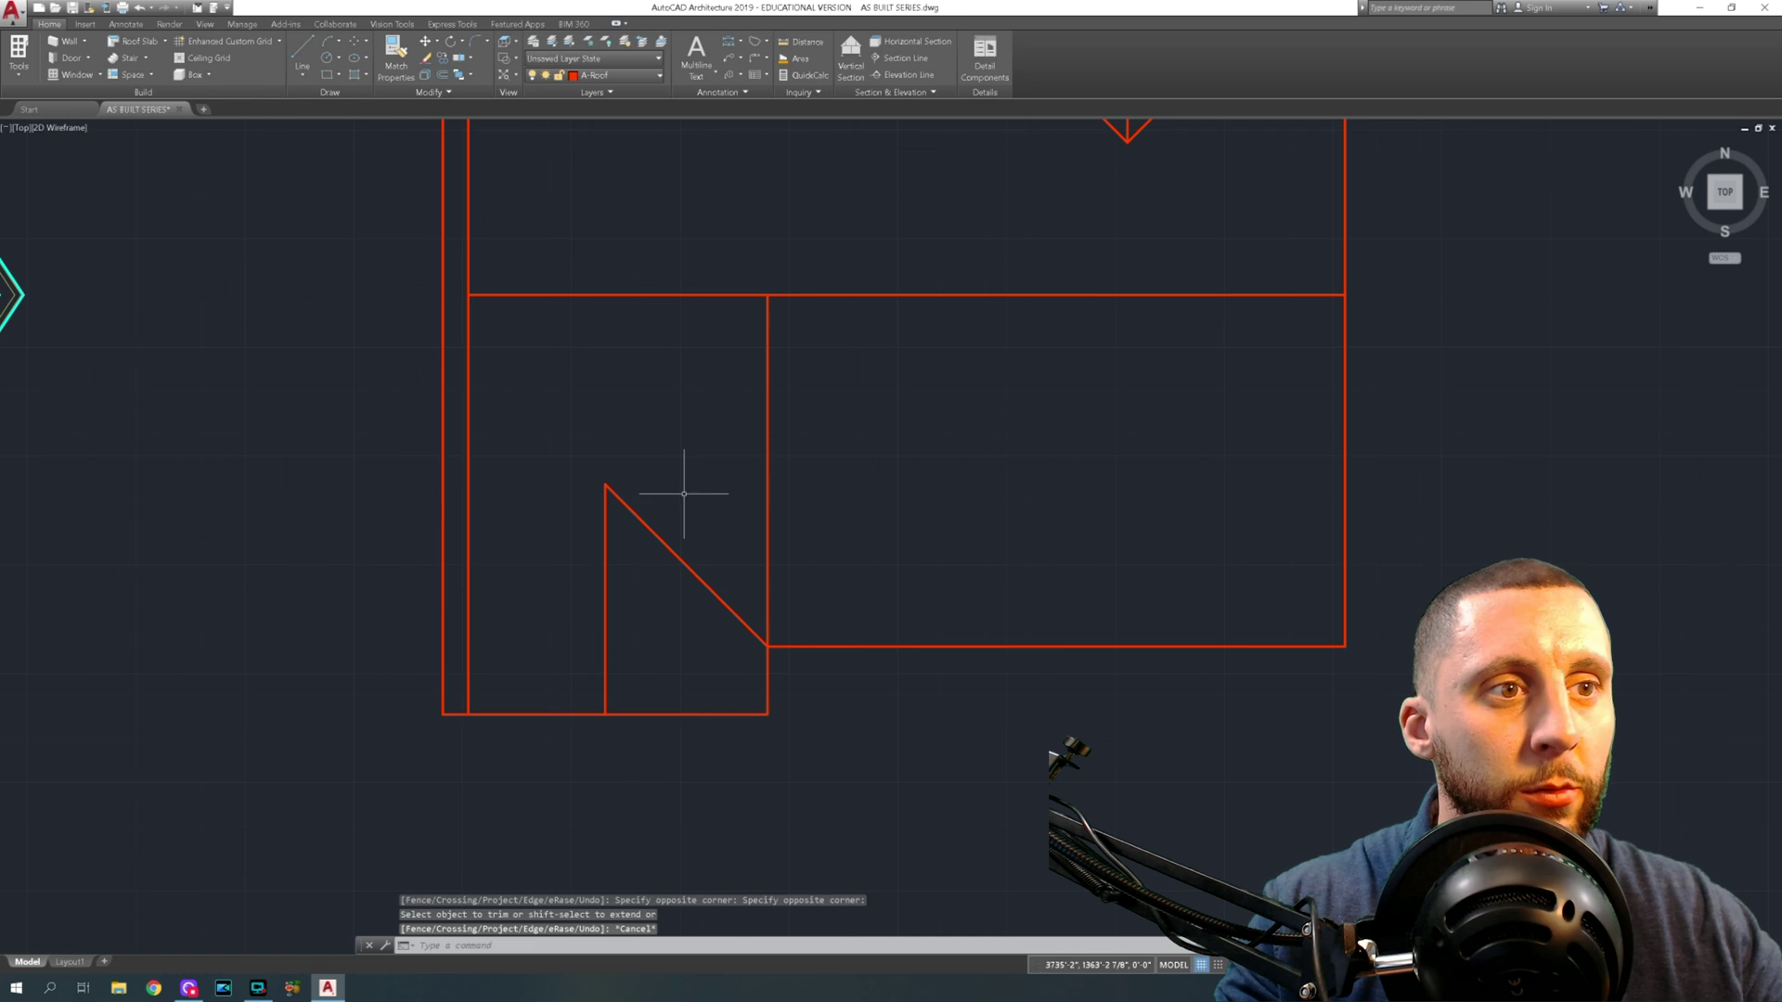
# Mirror the diagonal about a vertical axis through its top end to form the opposite valley
pyautogui.click(684, 494)
pyautogui.click(647, 600)
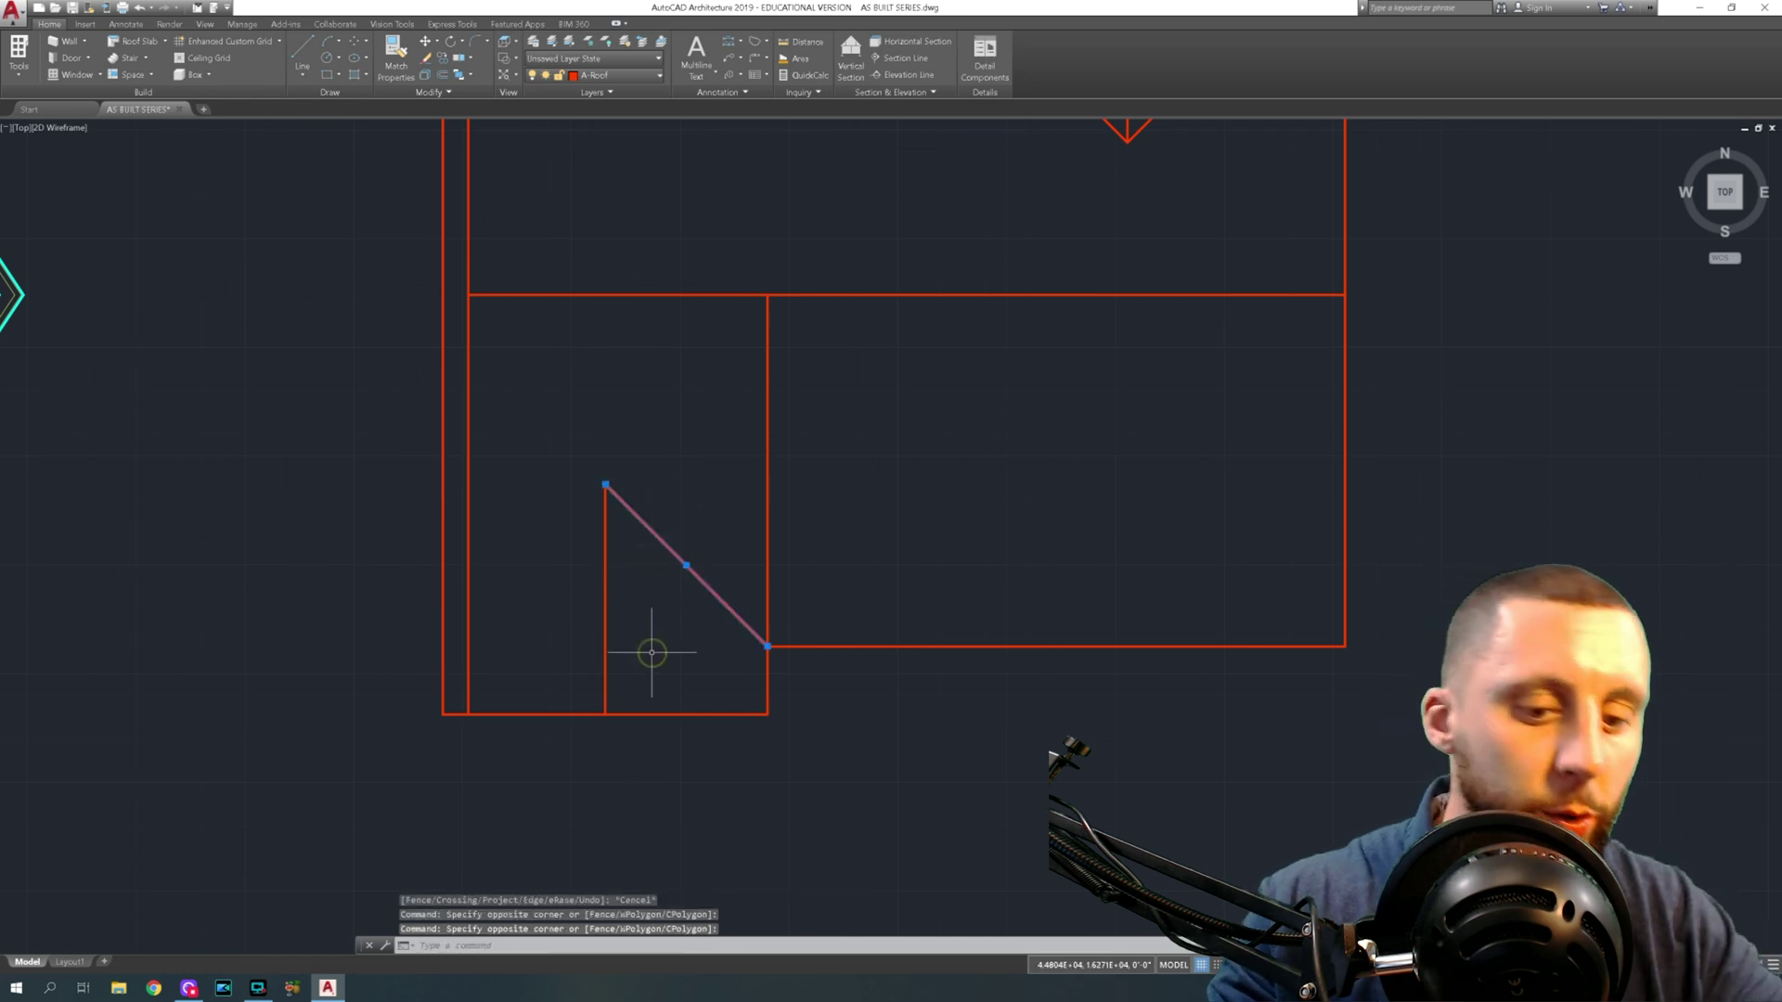
pyautogui.write('mi')
pyautogui.press('Return')
pyautogui.click(606, 483)
pyautogui.click(603, 446)
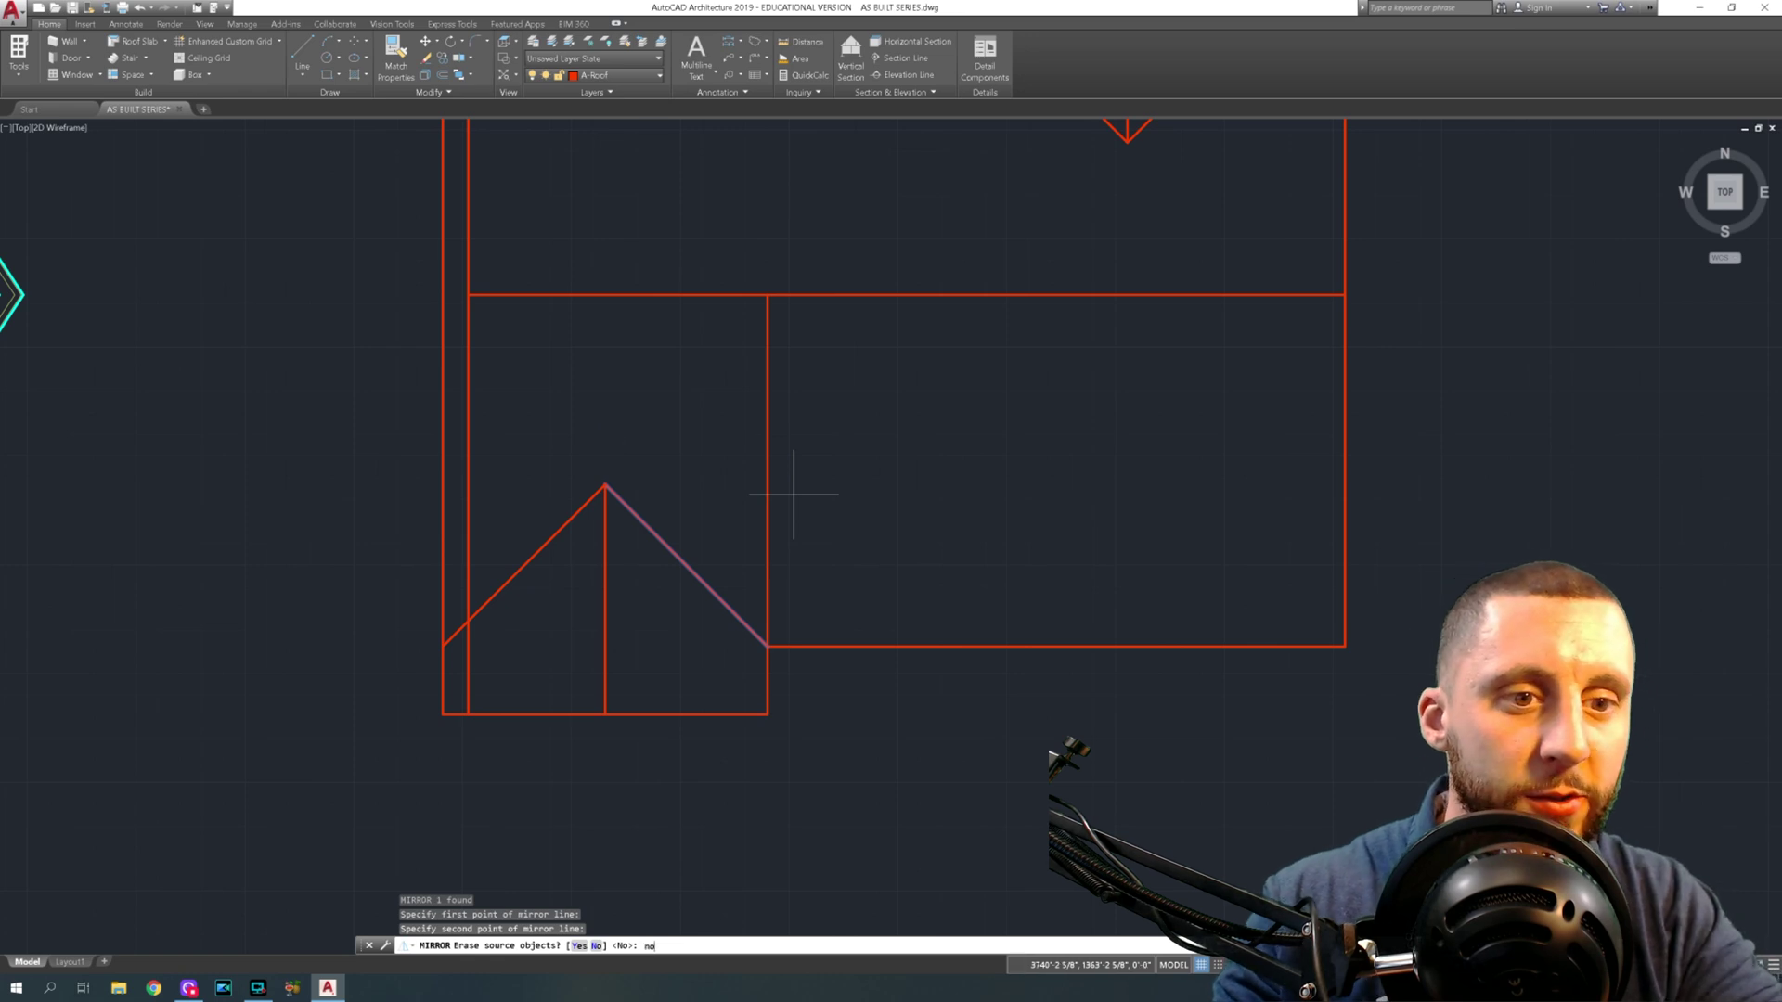
pyautogui.press('Return')
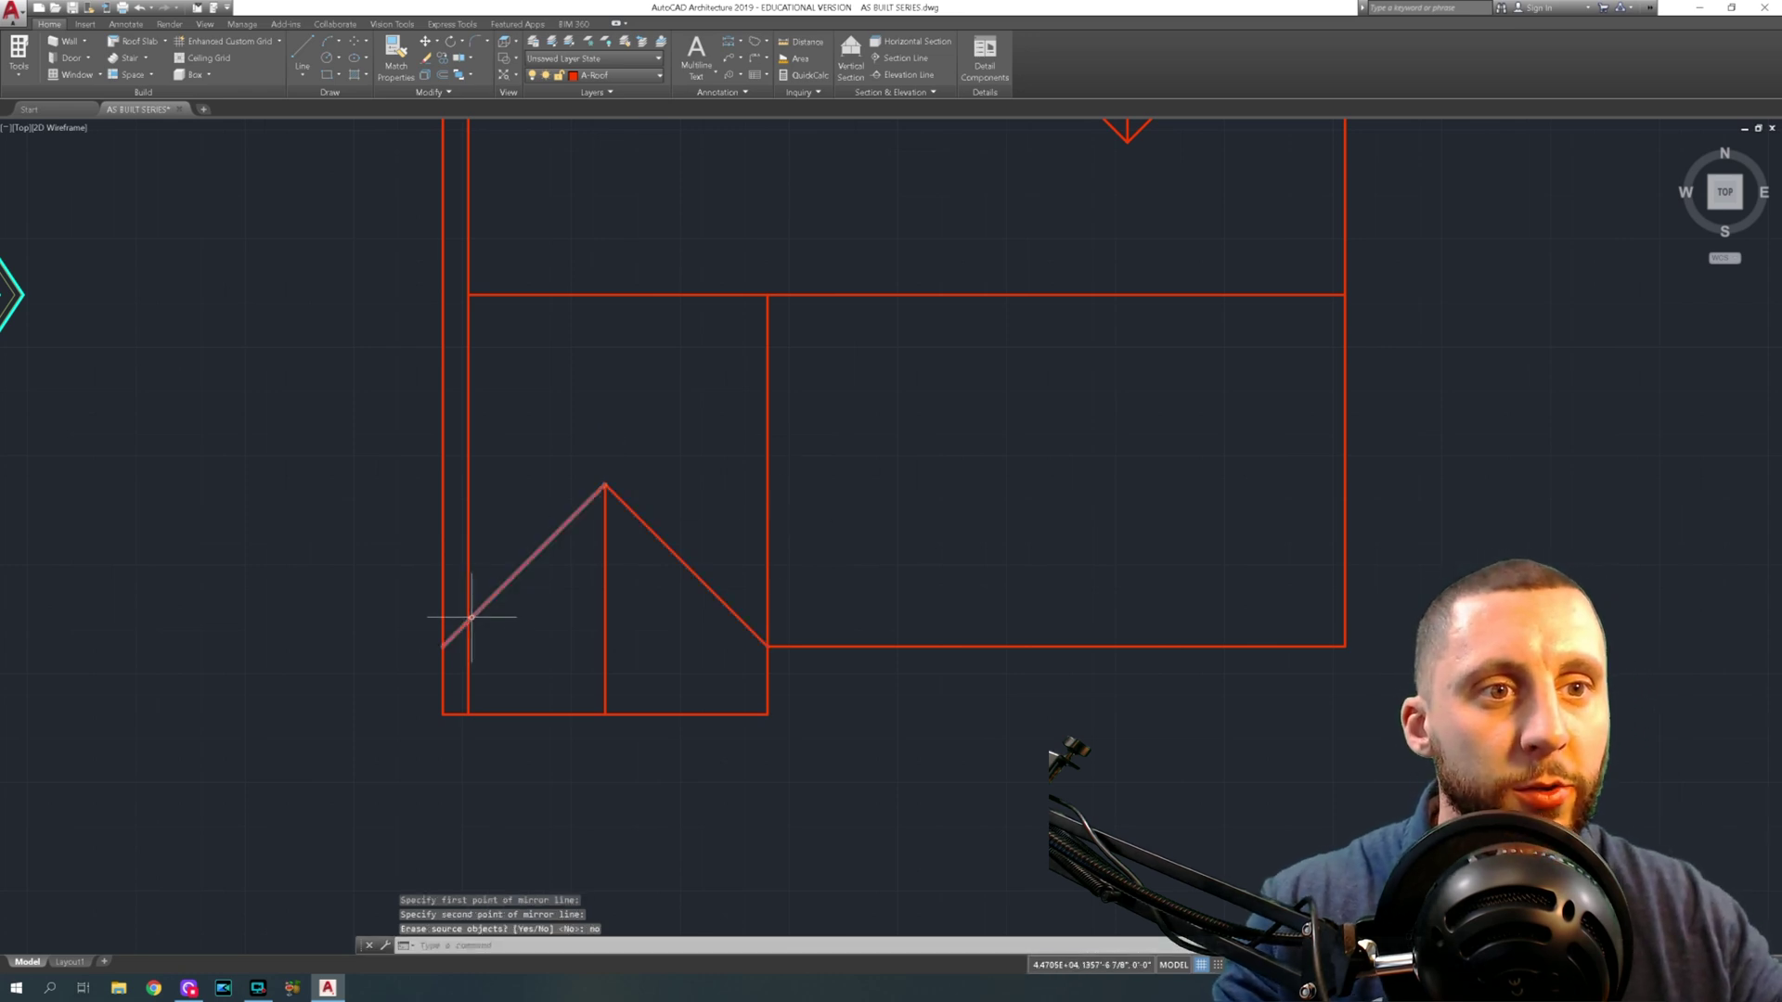
# Trim the leftover line pieces below the new diagonal
pyautogui.write('tr')
pyautogui.press('Return')
pyautogui.press('Return')
pyautogui.click(467, 657)
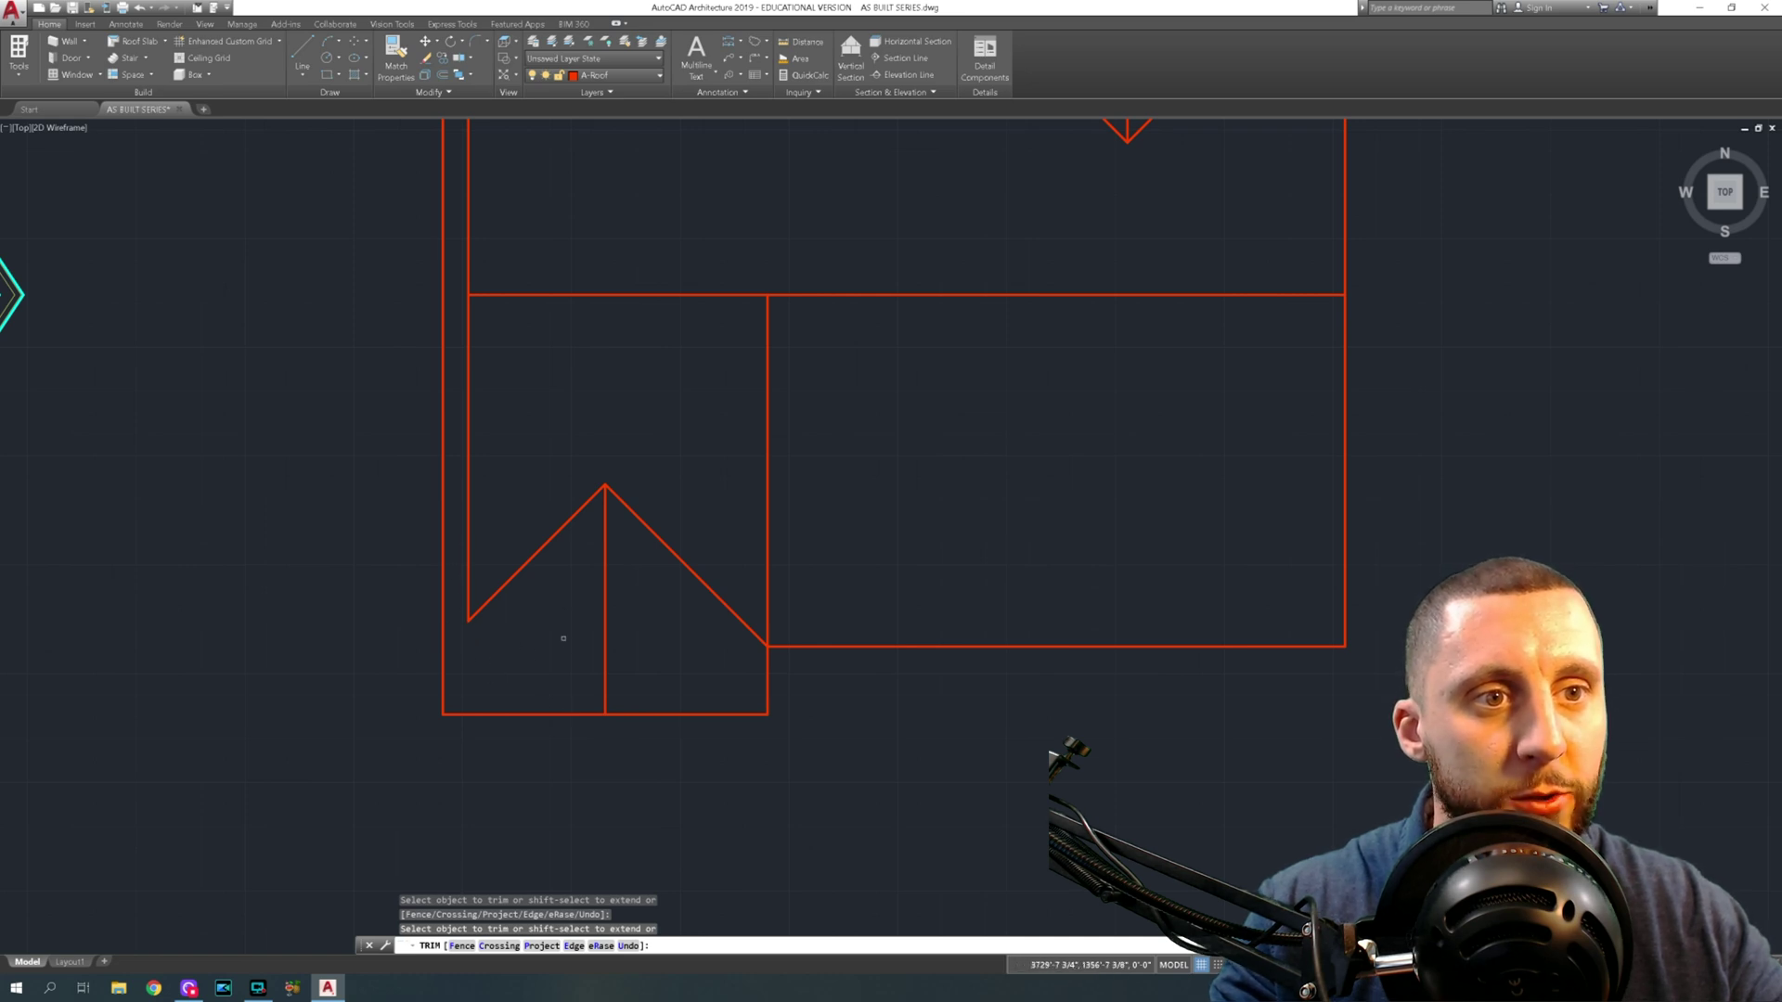
pyautogui.click(473, 619)
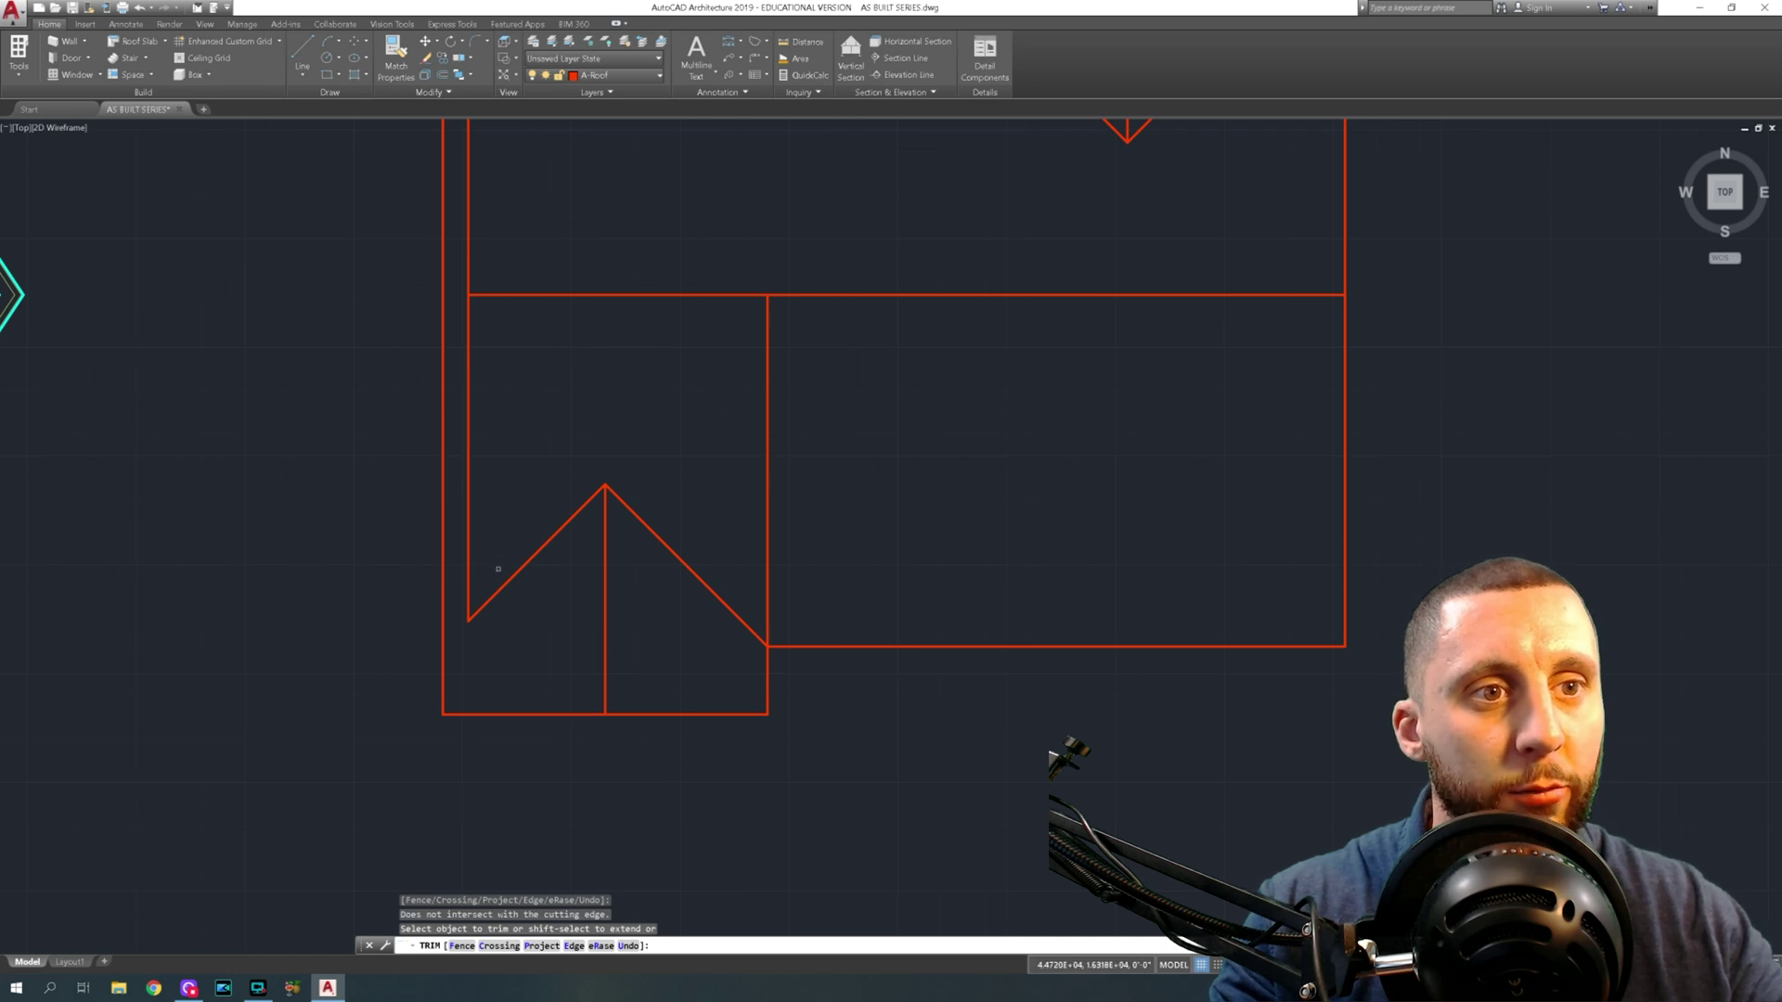
# End the running trim and window-select the gable edge on the left elevation
pyautogui.scroll(-4, 535, 559)
pyautogui.moveTo(334, 557); pyautogui.dragTo(446, 557, button='middle')
pyautogui.press('Escape')
pyautogui.scroll(6, 374, 518)
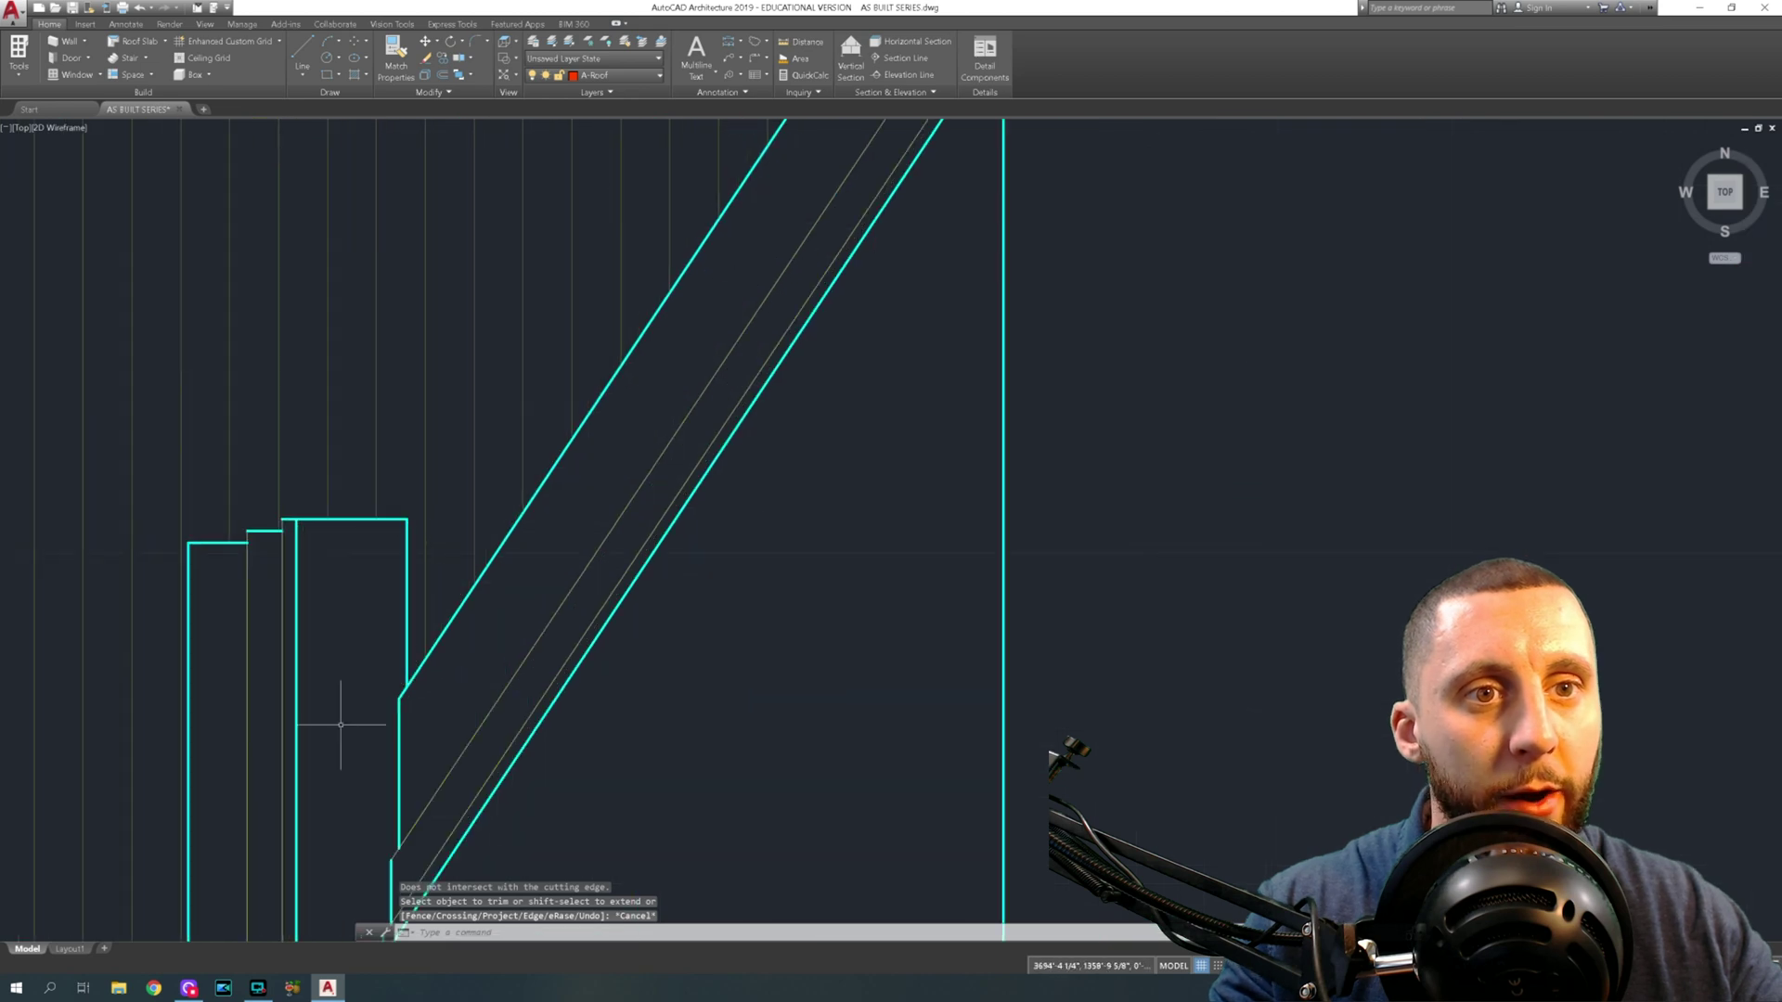
pyautogui.click(359, 593)
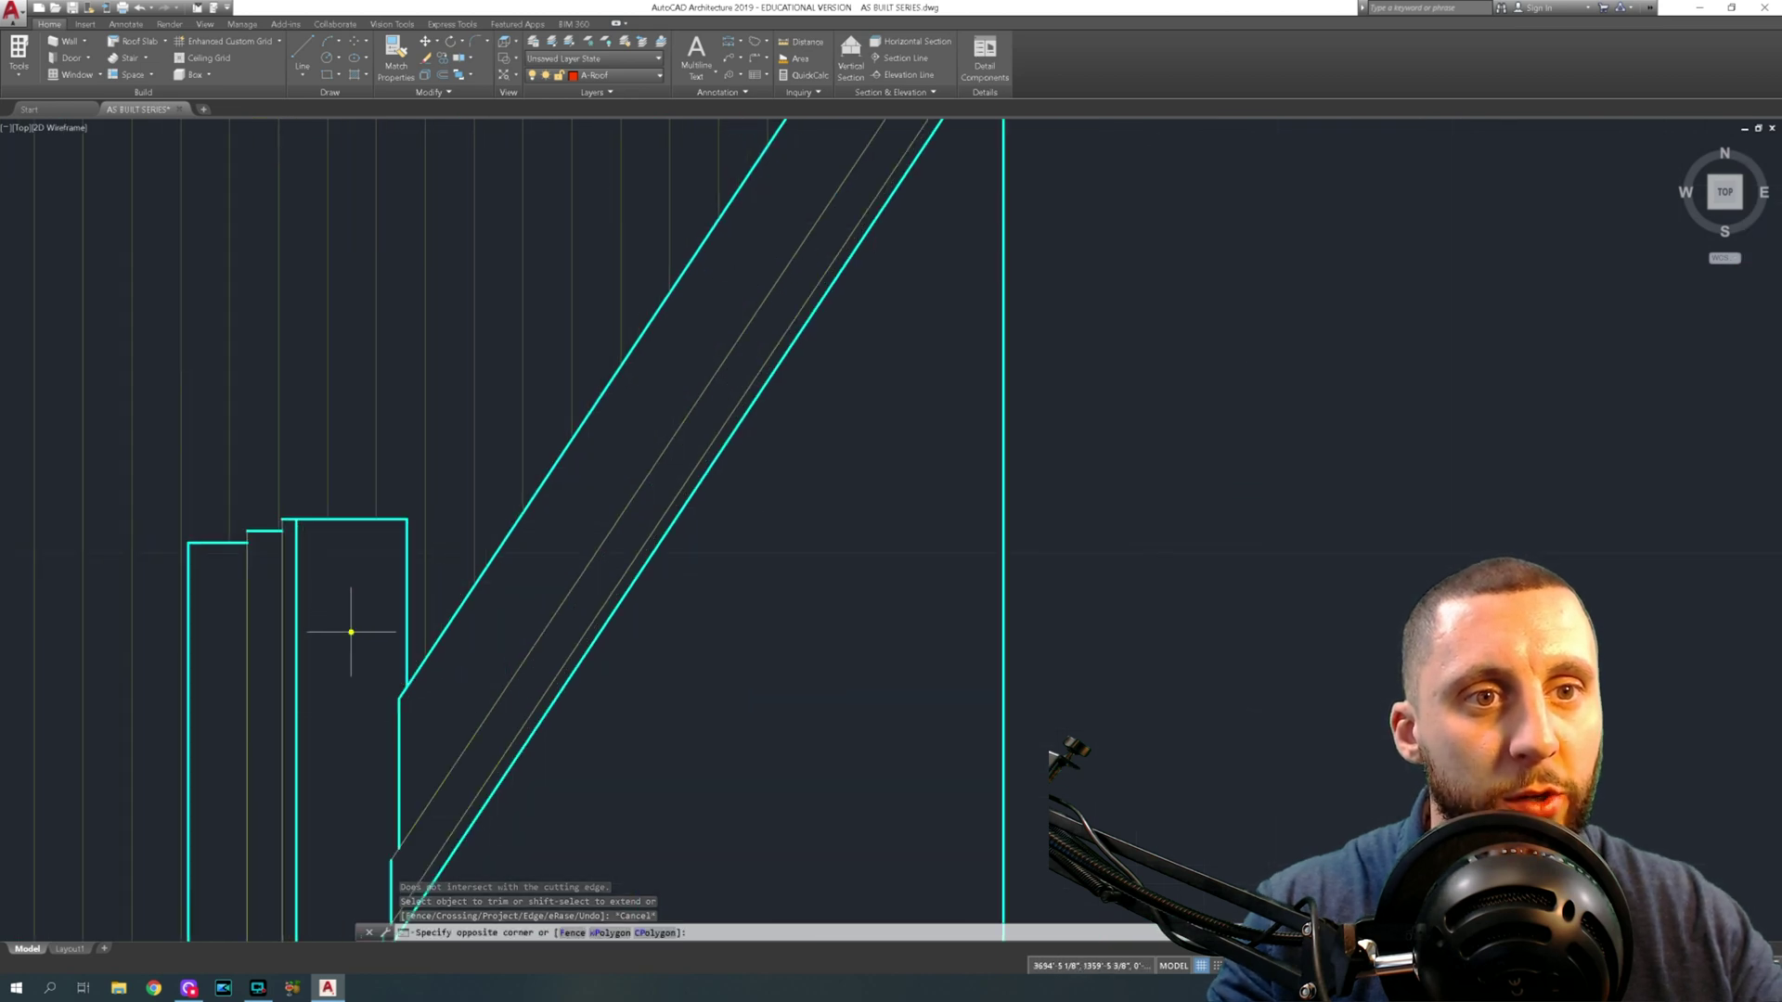
pyautogui.click(352, 631)
pyautogui.scroll(-4, 351, 633)
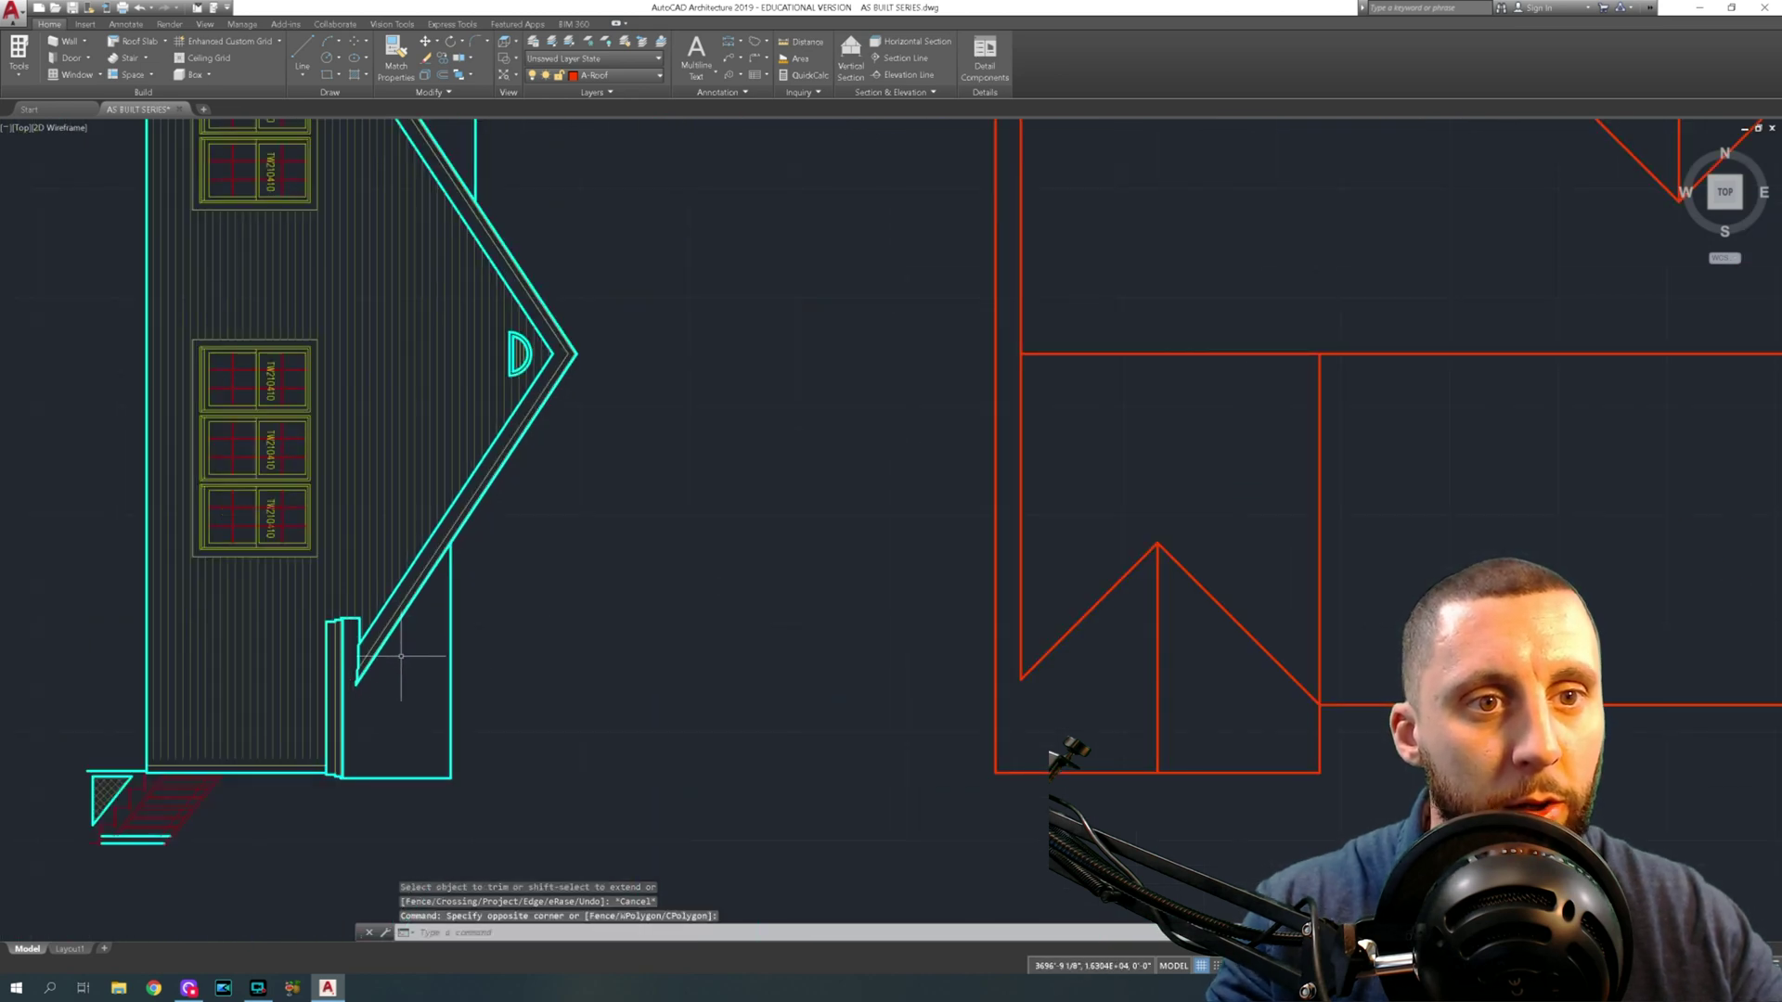
pyautogui.scroll(8, 358, 615)
# Draw test XLINE construction lines from the wall corner, then erase the slanted one
pyautogui.write('xl')
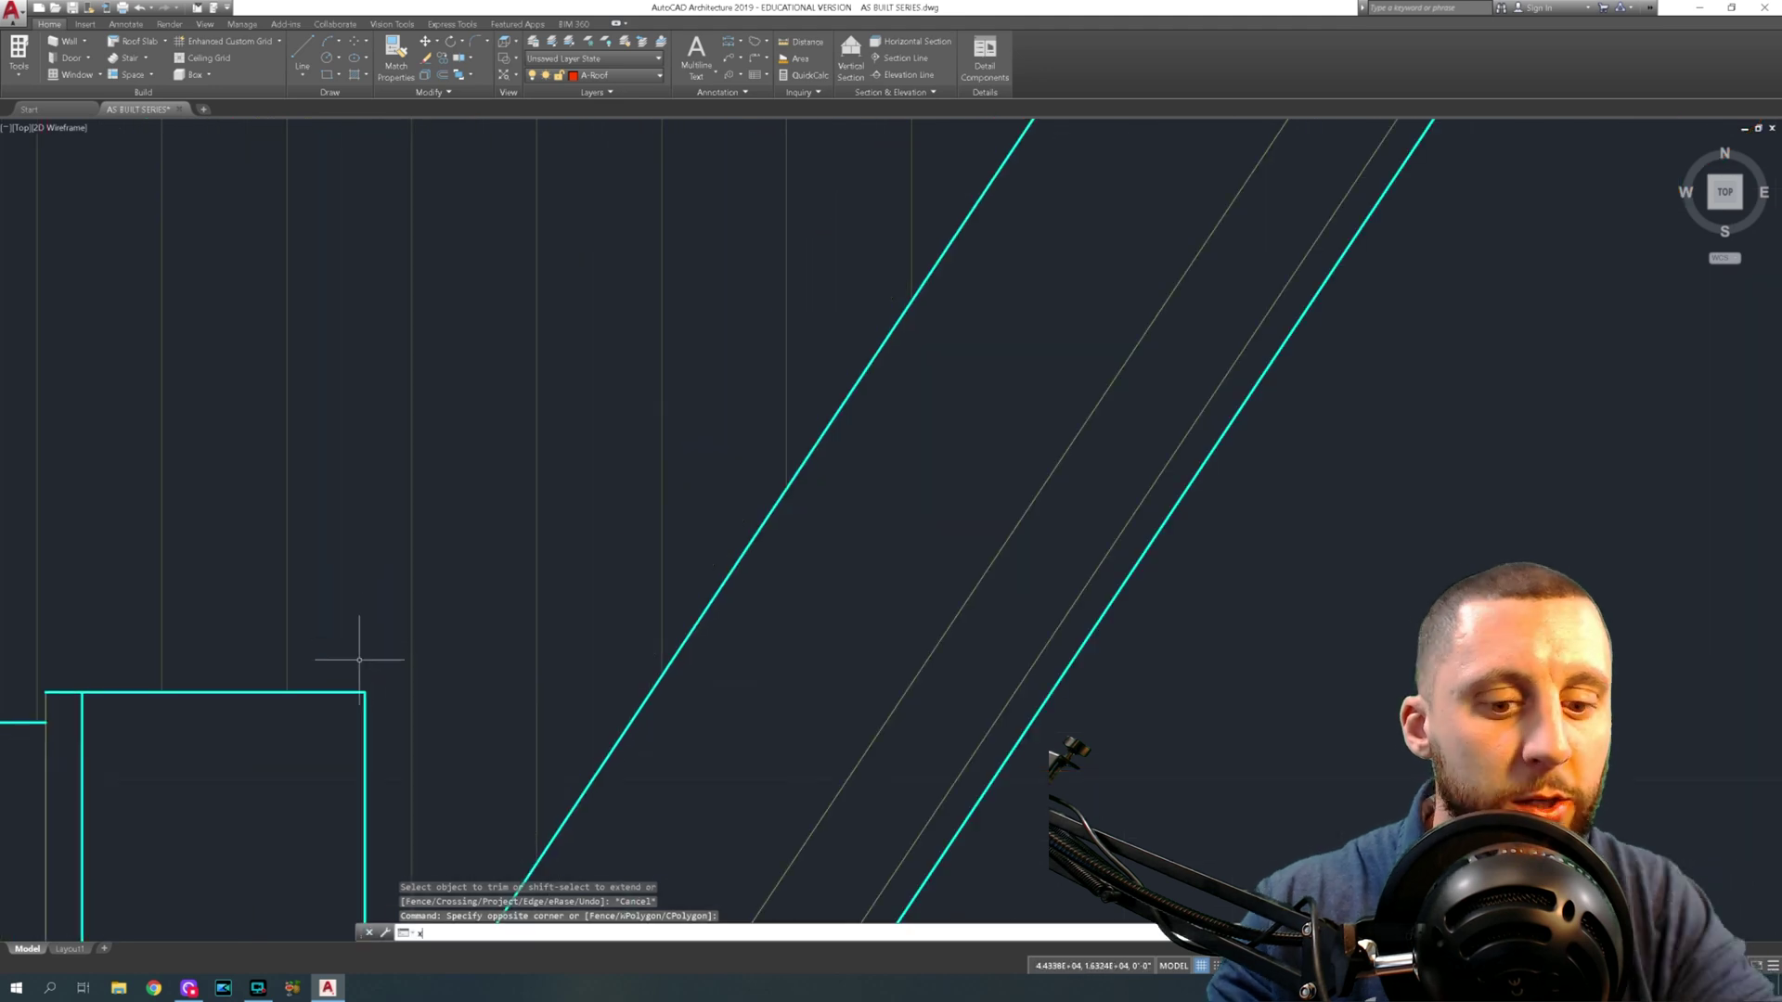
pyautogui.press('Return')
pyautogui.click(363, 691)
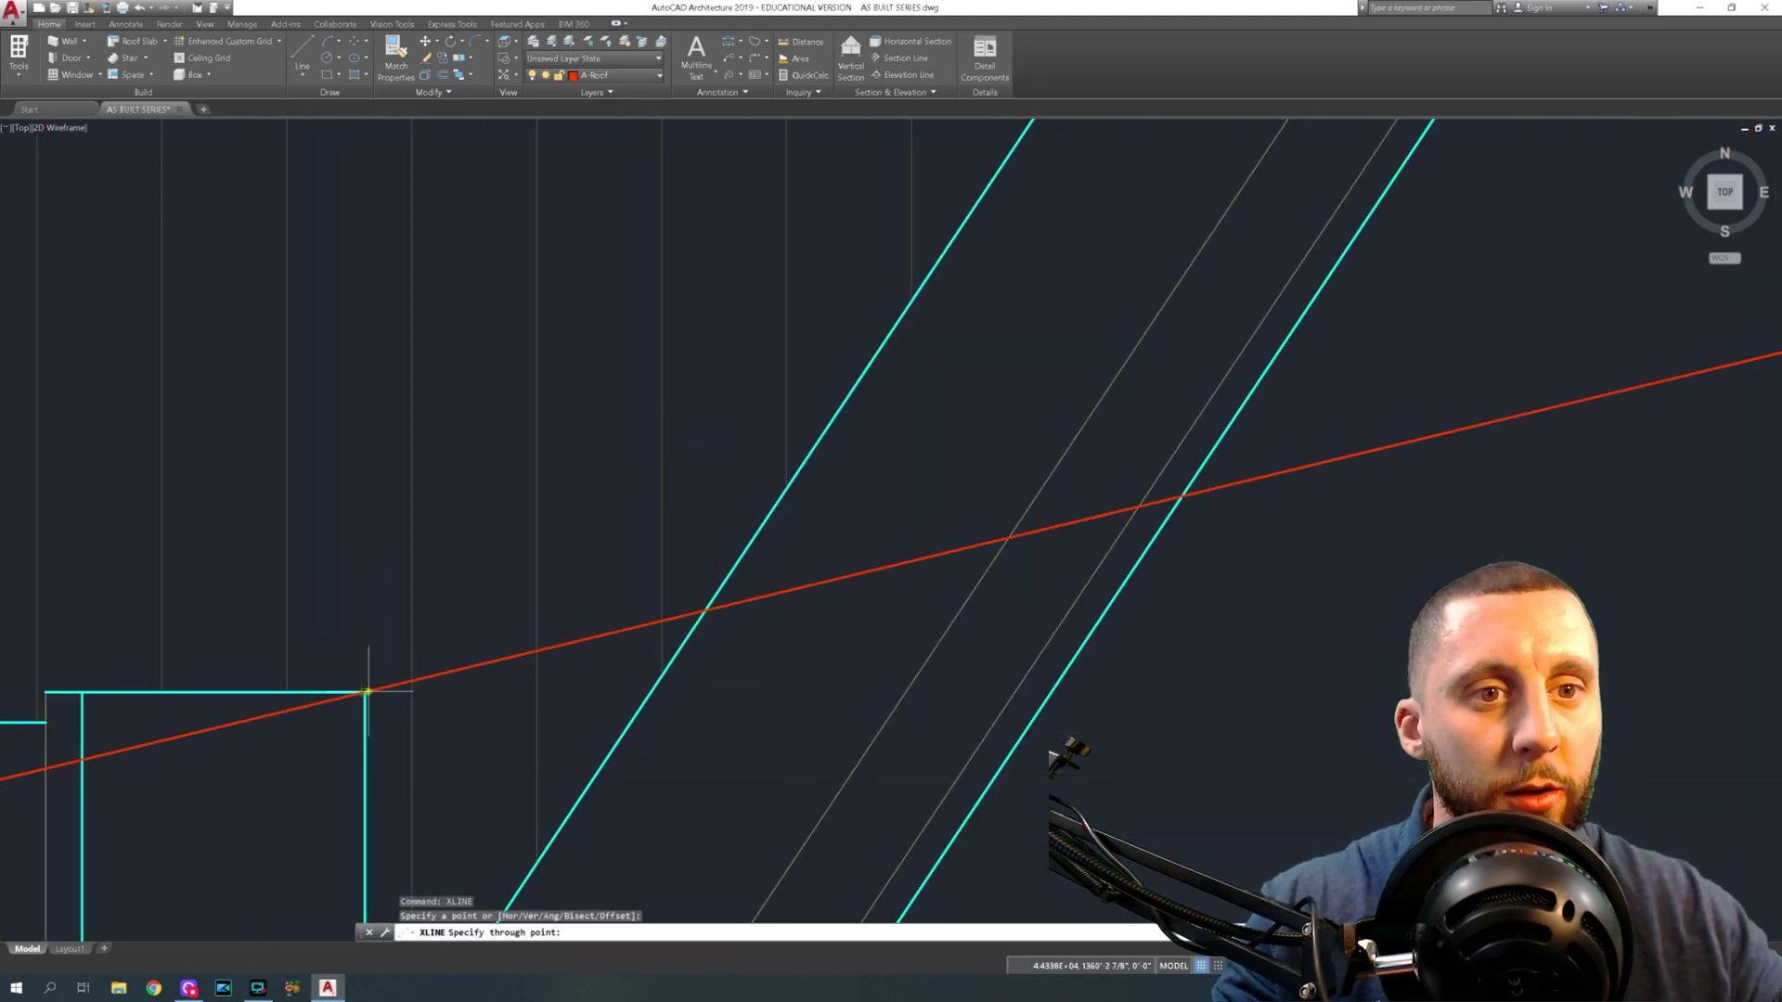
pyautogui.click(390, 688)
pyautogui.click(422, 686)
pyautogui.press('Escape')
pyautogui.click(475, 682)
pyautogui.click(469, 666)
pyautogui.press('Delete')
pyautogui.scroll(-8, 468, 663)
pyautogui.moveTo(982, 620); pyautogui.dragTo(373, 613, button='middle')
pyautogui.scroll(4, 497, 655)
# Trim off the upper part of the left vertical line at the horizontal line
pyautogui.write('tr')
pyautogui.press('Return')
pyautogui.click(470, 643)
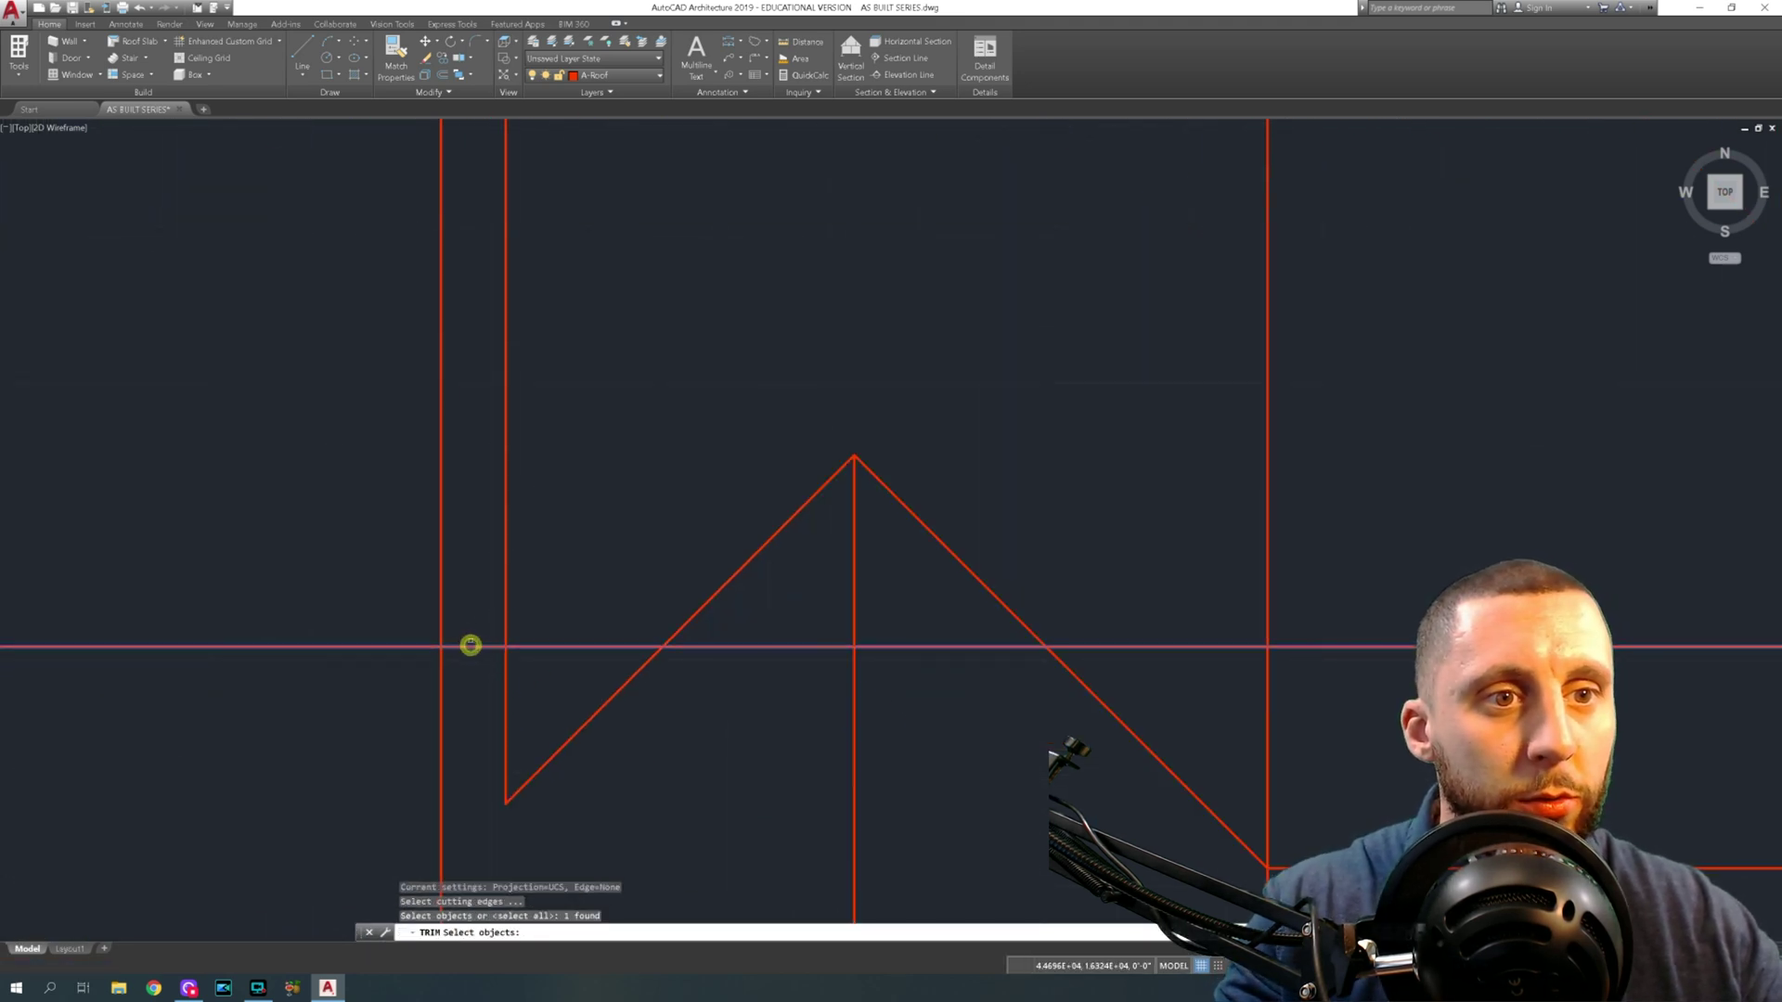
pyautogui.press('Return')
pyautogui.moveTo(471, 568); pyautogui.dragTo(394, 601)
pyautogui.press('Escape')
# Trim the horizontal line's right and left stubs back to two cutting edges
pyautogui.press('Return')
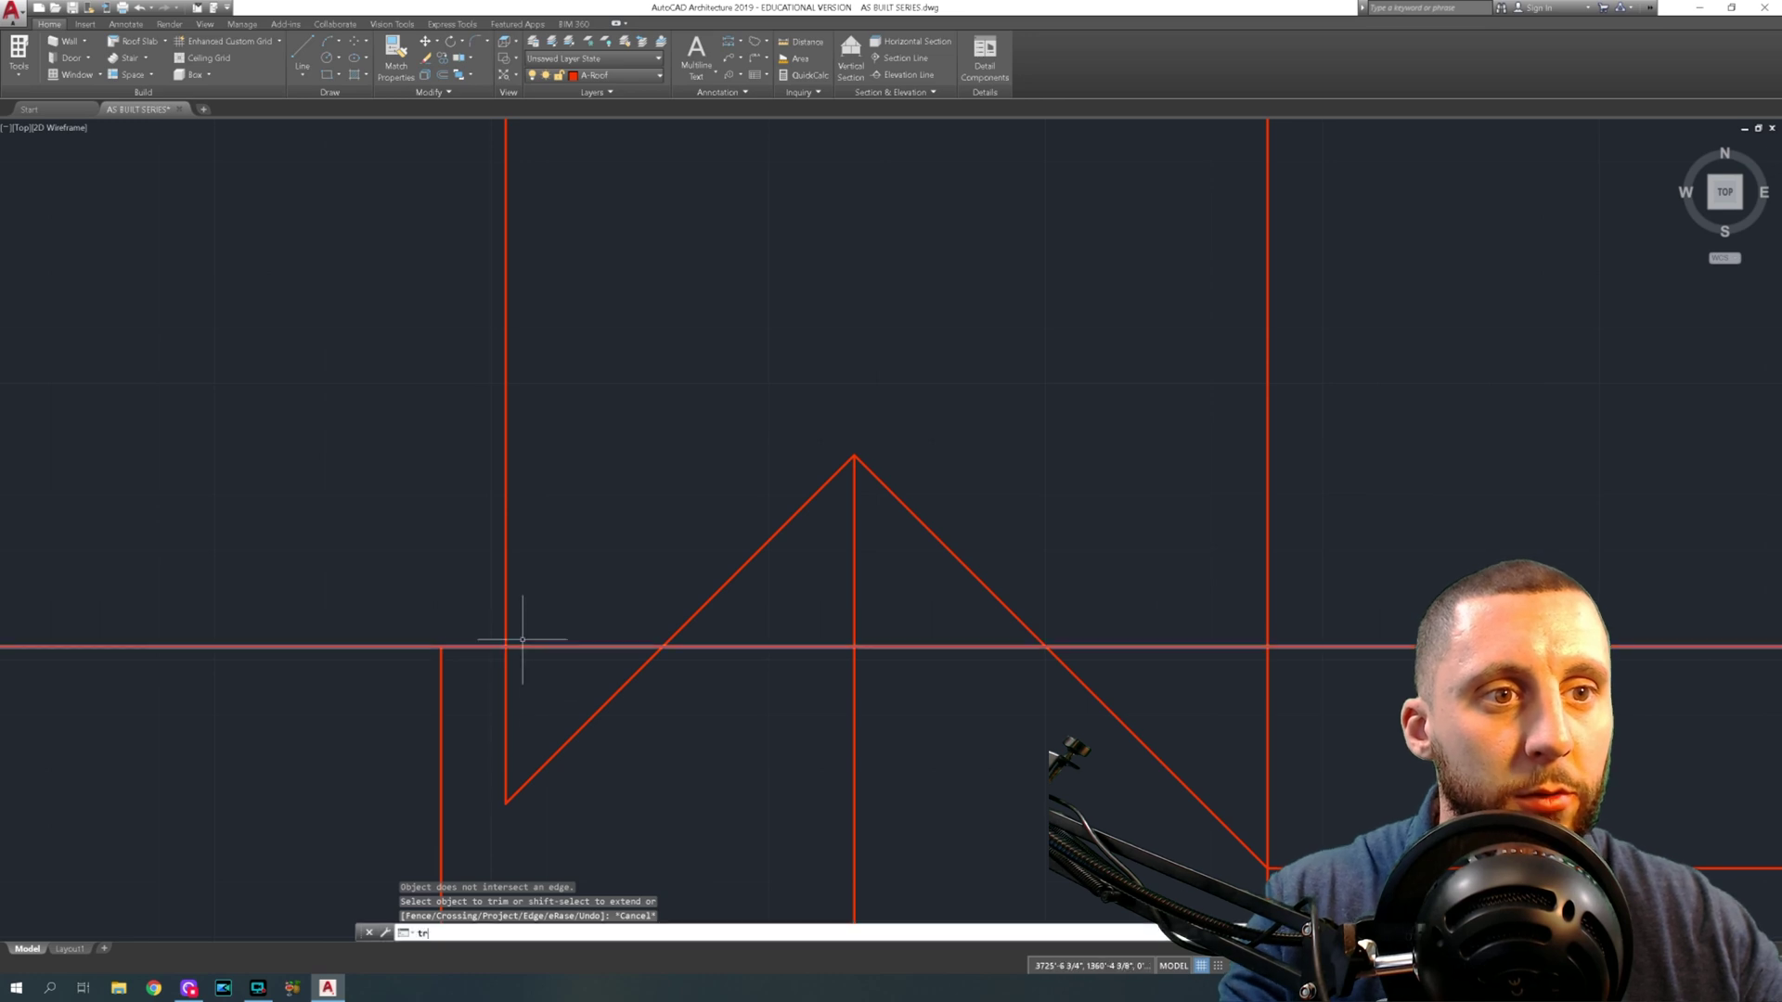
pyautogui.click(506, 612)
pyautogui.click(411, 721)
pyautogui.press('Return')
pyautogui.click(563, 655)
pyautogui.click(549, 620)
pyautogui.click(385, 678)
pyautogui.click(355, 619)
pyautogui.press('Escape')
pyautogui.scroll(-6, 409, 621)
# Trim away the inner vertical line dividing the lower-left wing from the main roof
pyautogui.moveTo(680, 685)
pyautogui.mouseDown(button='middle')
pyautogui.moveTo(612, 732)
pyautogui.moveTo(666, 705)
pyautogui.mouseUp(button='middle')
pyautogui.click(561, 617)
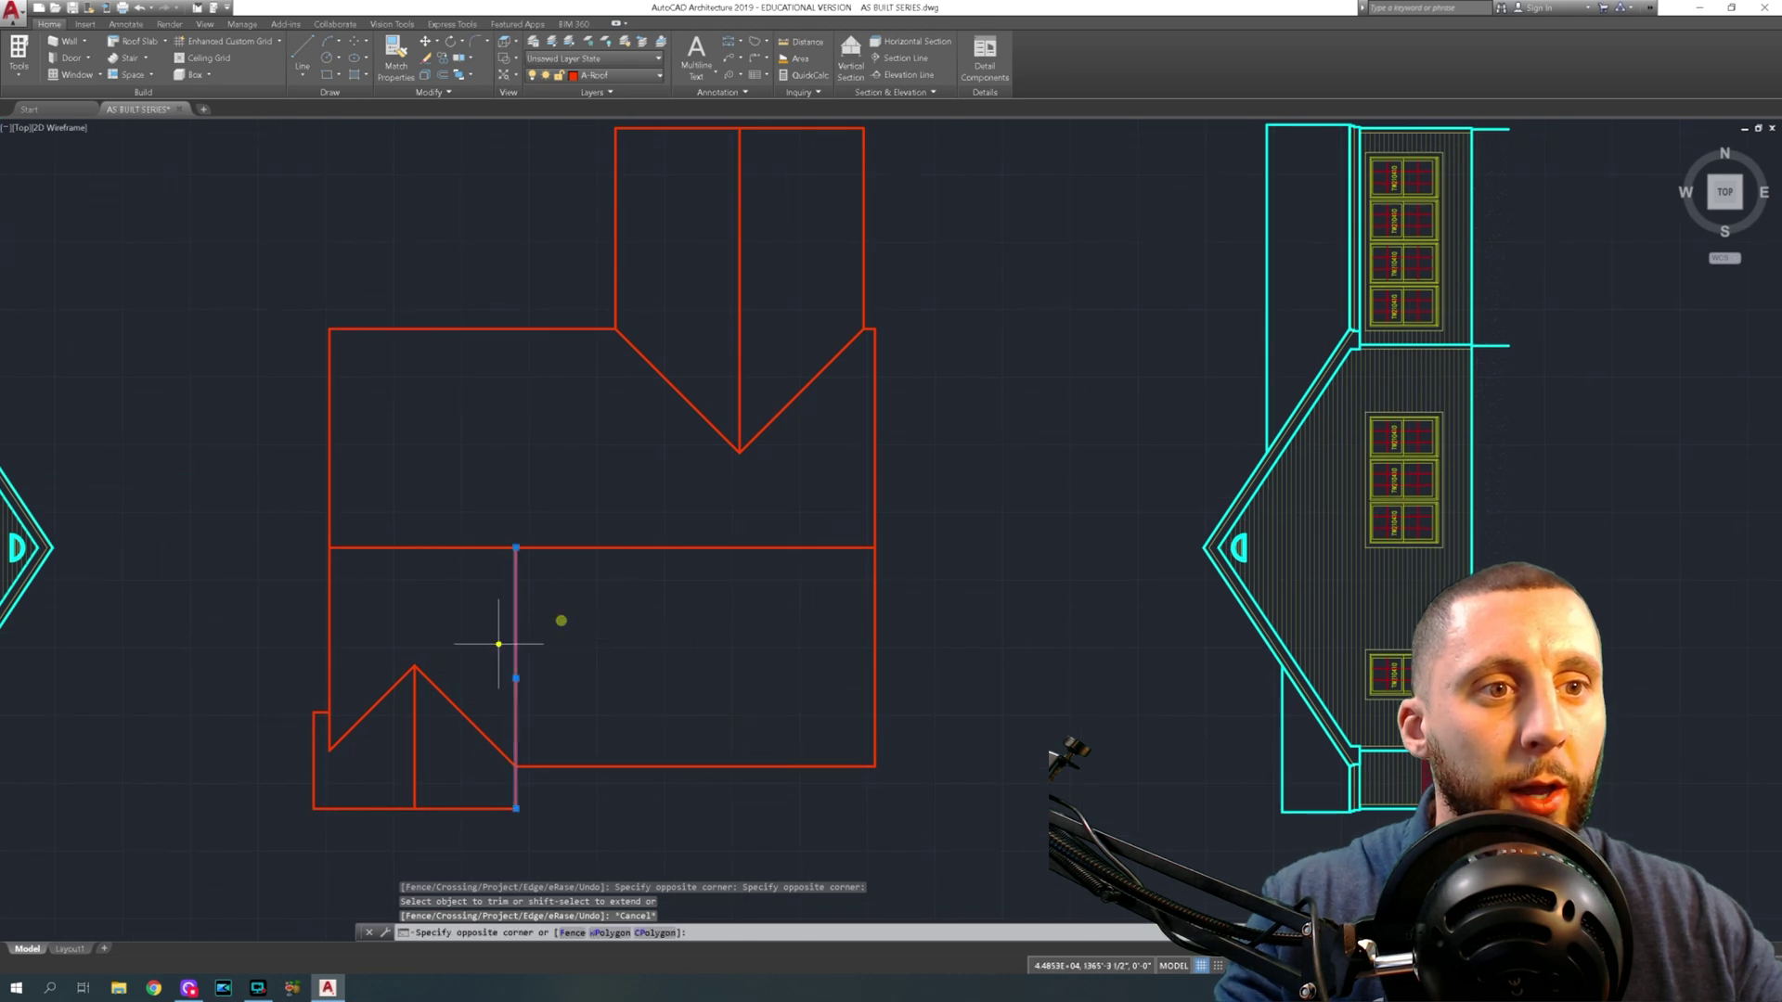
pyautogui.click(498, 642)
pyautogui.press('Delete')
pyautogui.hotkey('ctrl', 'z')
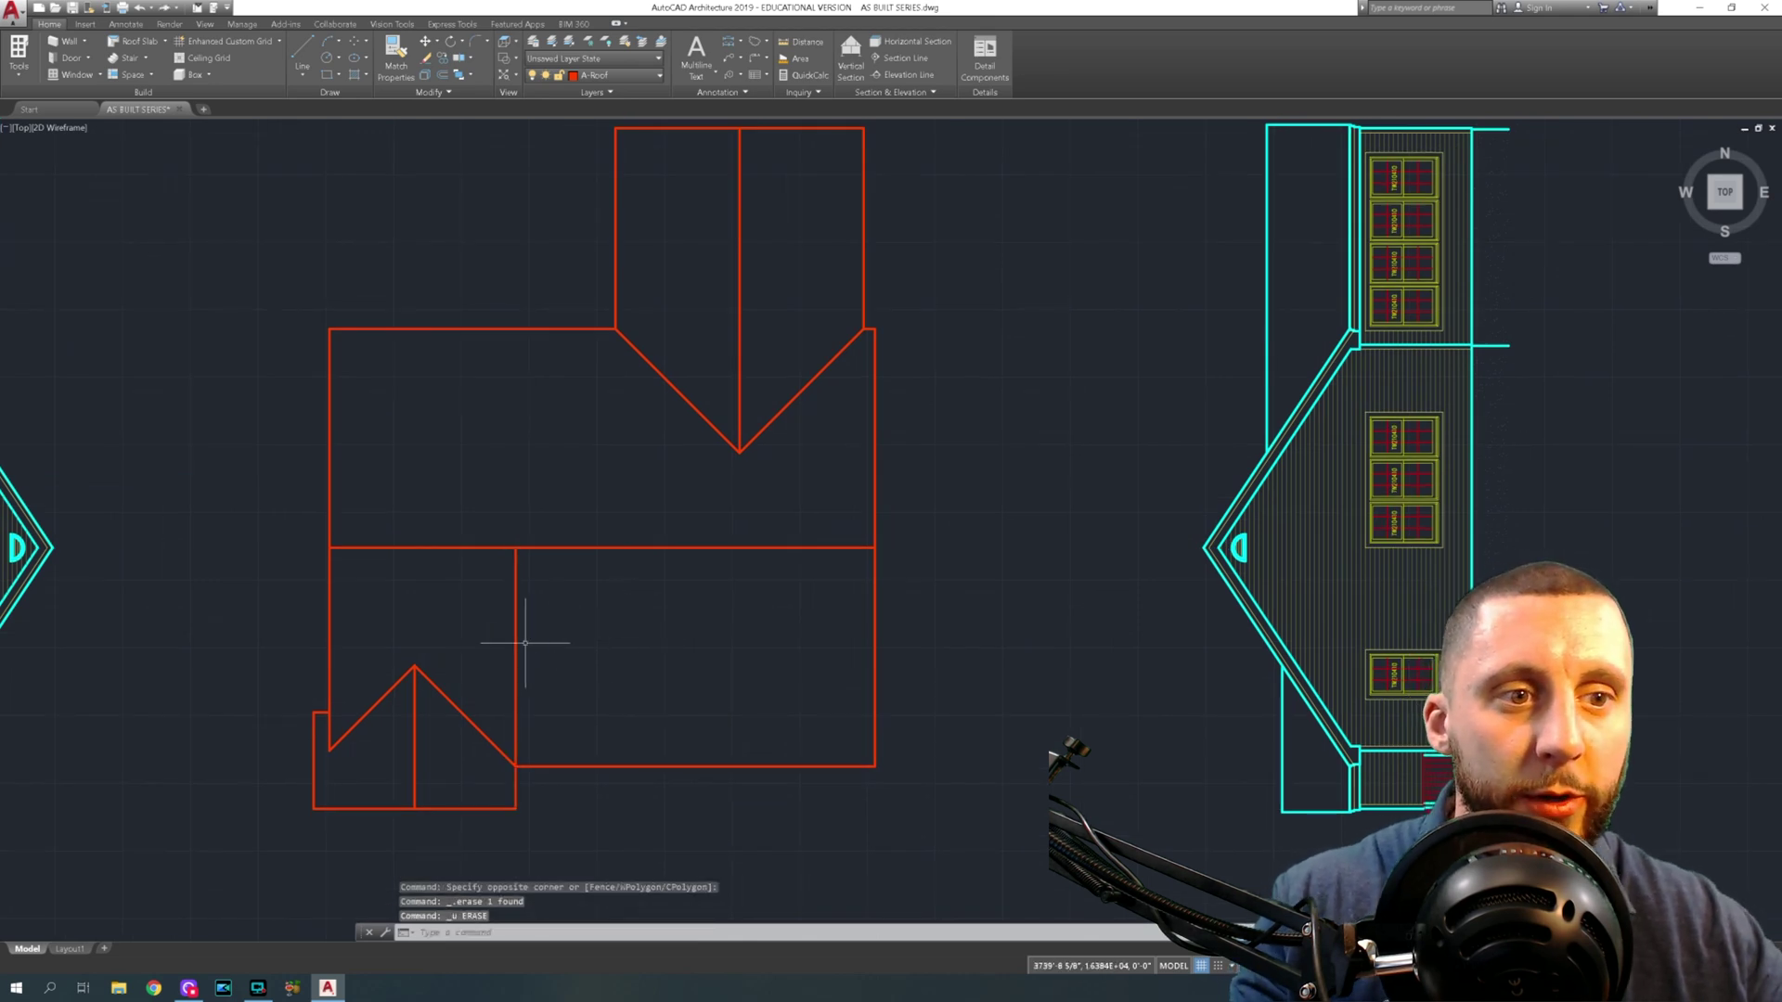
pyautogui.write('tr')
pyautogui.press('Return')
pyautogui.press('Return')
pyautogui.click(528, 622)
pyautogui.click(505, 649)
pyautogui.press('Escape')
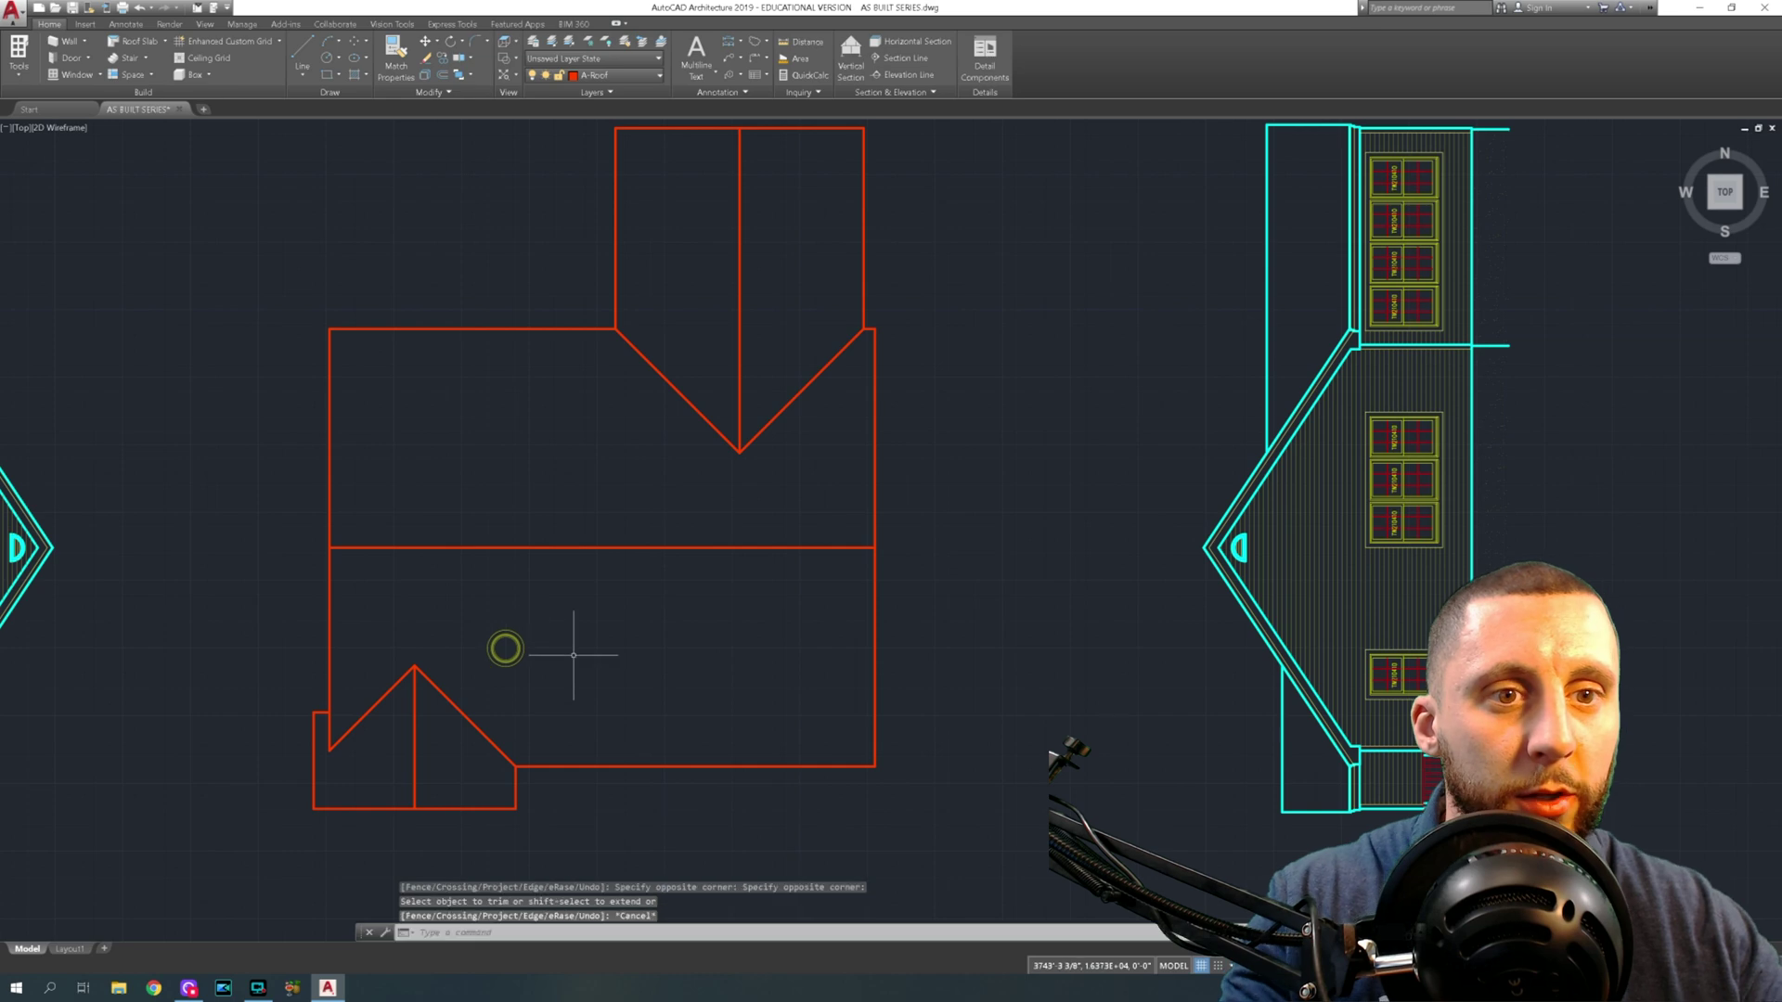
pyautogui.scroll(-2, 573, 656)
pyautogui.moveTo(579, 657); pyautogui.dragTo(580, 662, button='middle')
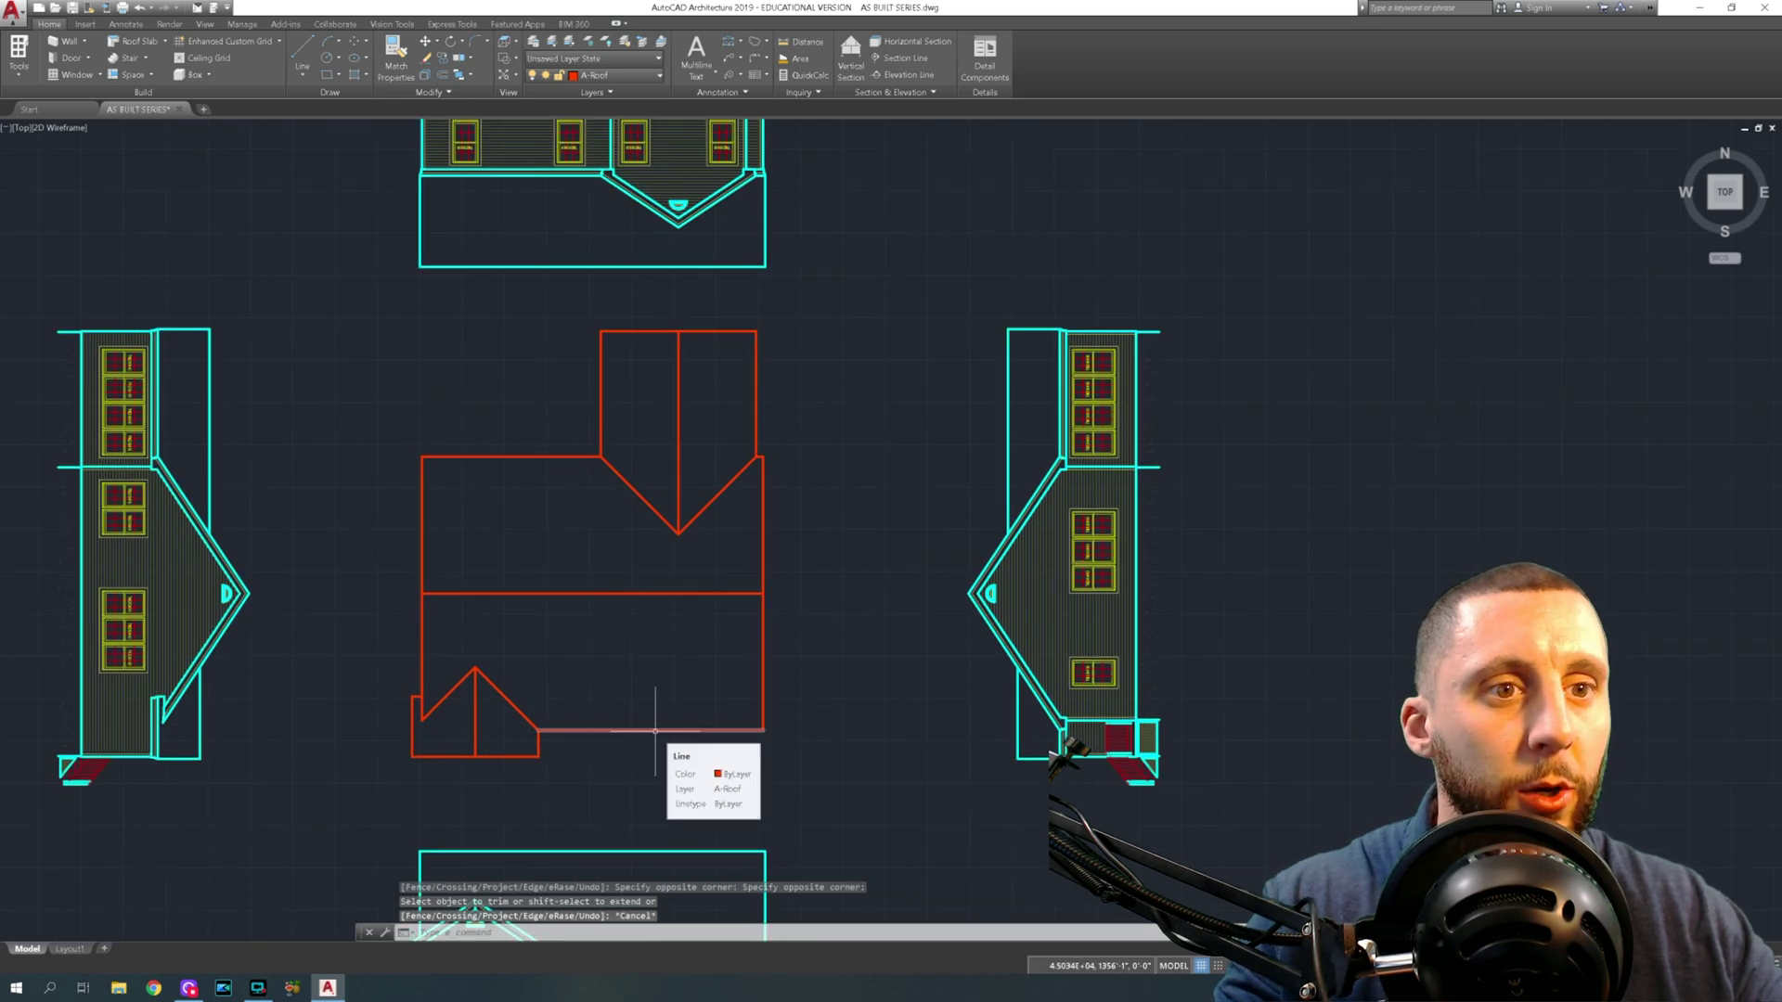
# Select the ROOF SLOPE, RIDGE, VALLEY and LINE OF STRUCTURE BELOW labels on the sample plan
pyautogui.scroll(-10, 915, 702)
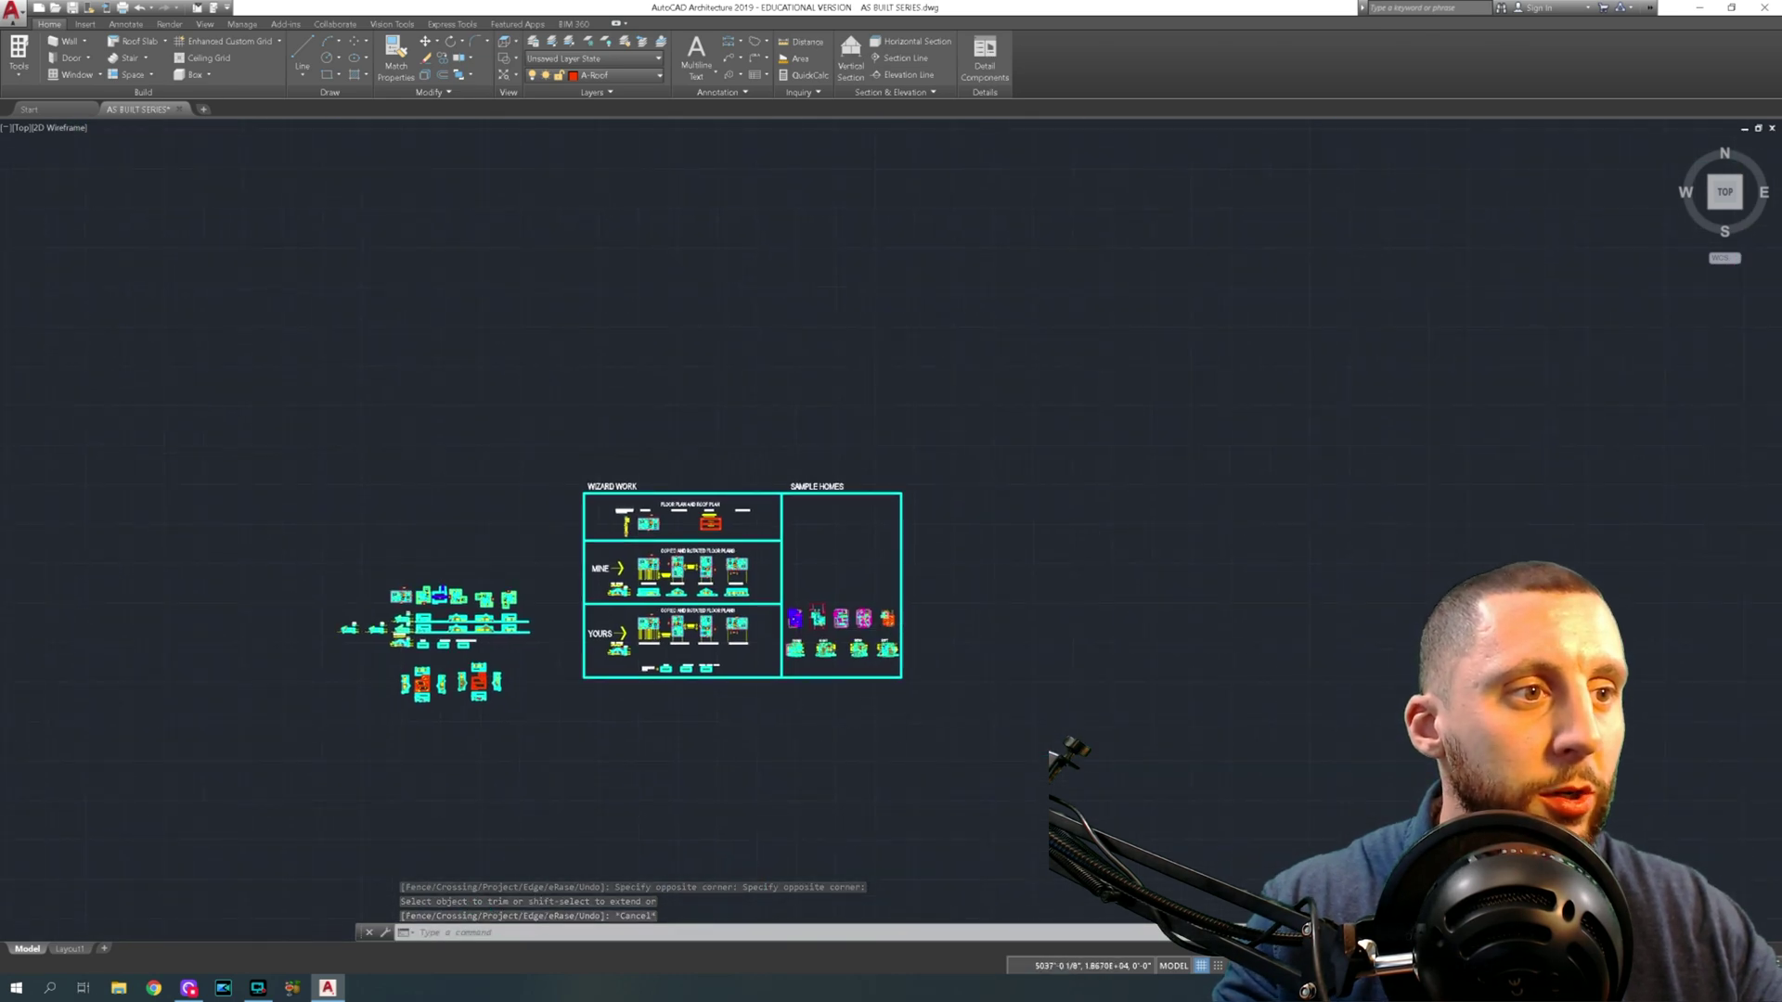
pyautogui.scroll(12, 889, 622)
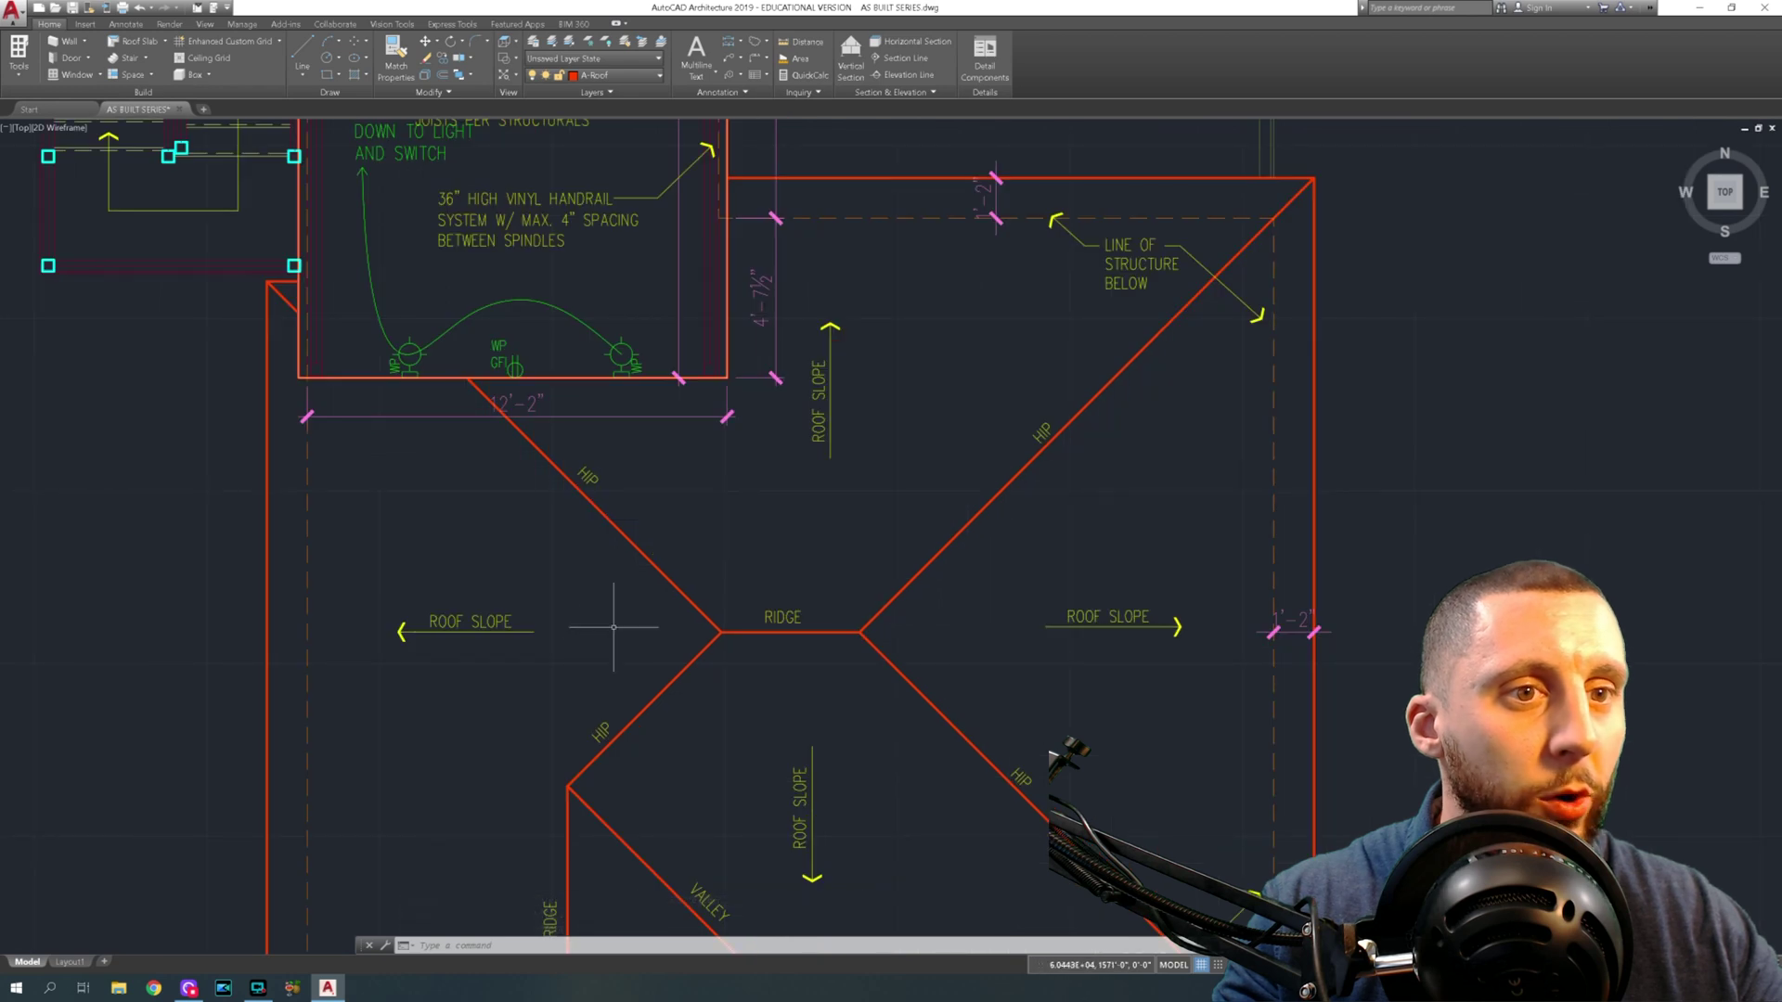
pyautogui.click(549, 596)
pyautogui.click(435, 661)
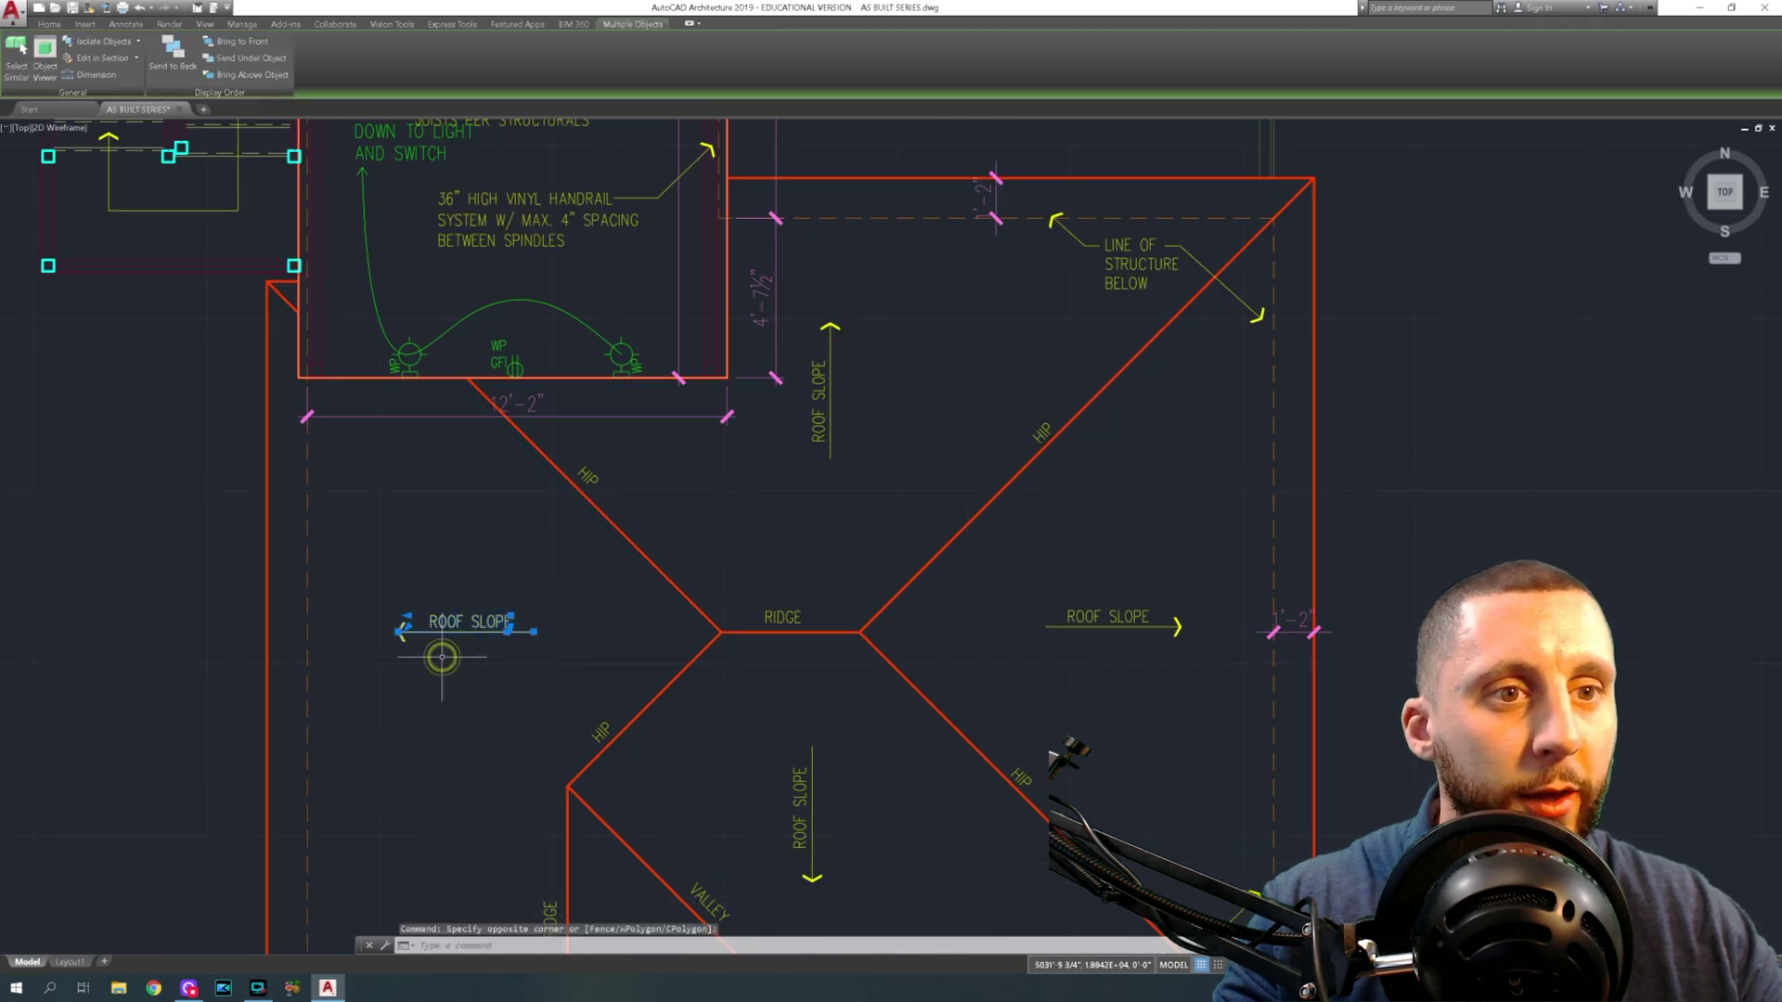
pyautogui.click(785, 631)
pyautogui.moveTo(600, 726); pyautogui.dragTo(640, 436, button='middle')
pyautogui.click(737, 607)
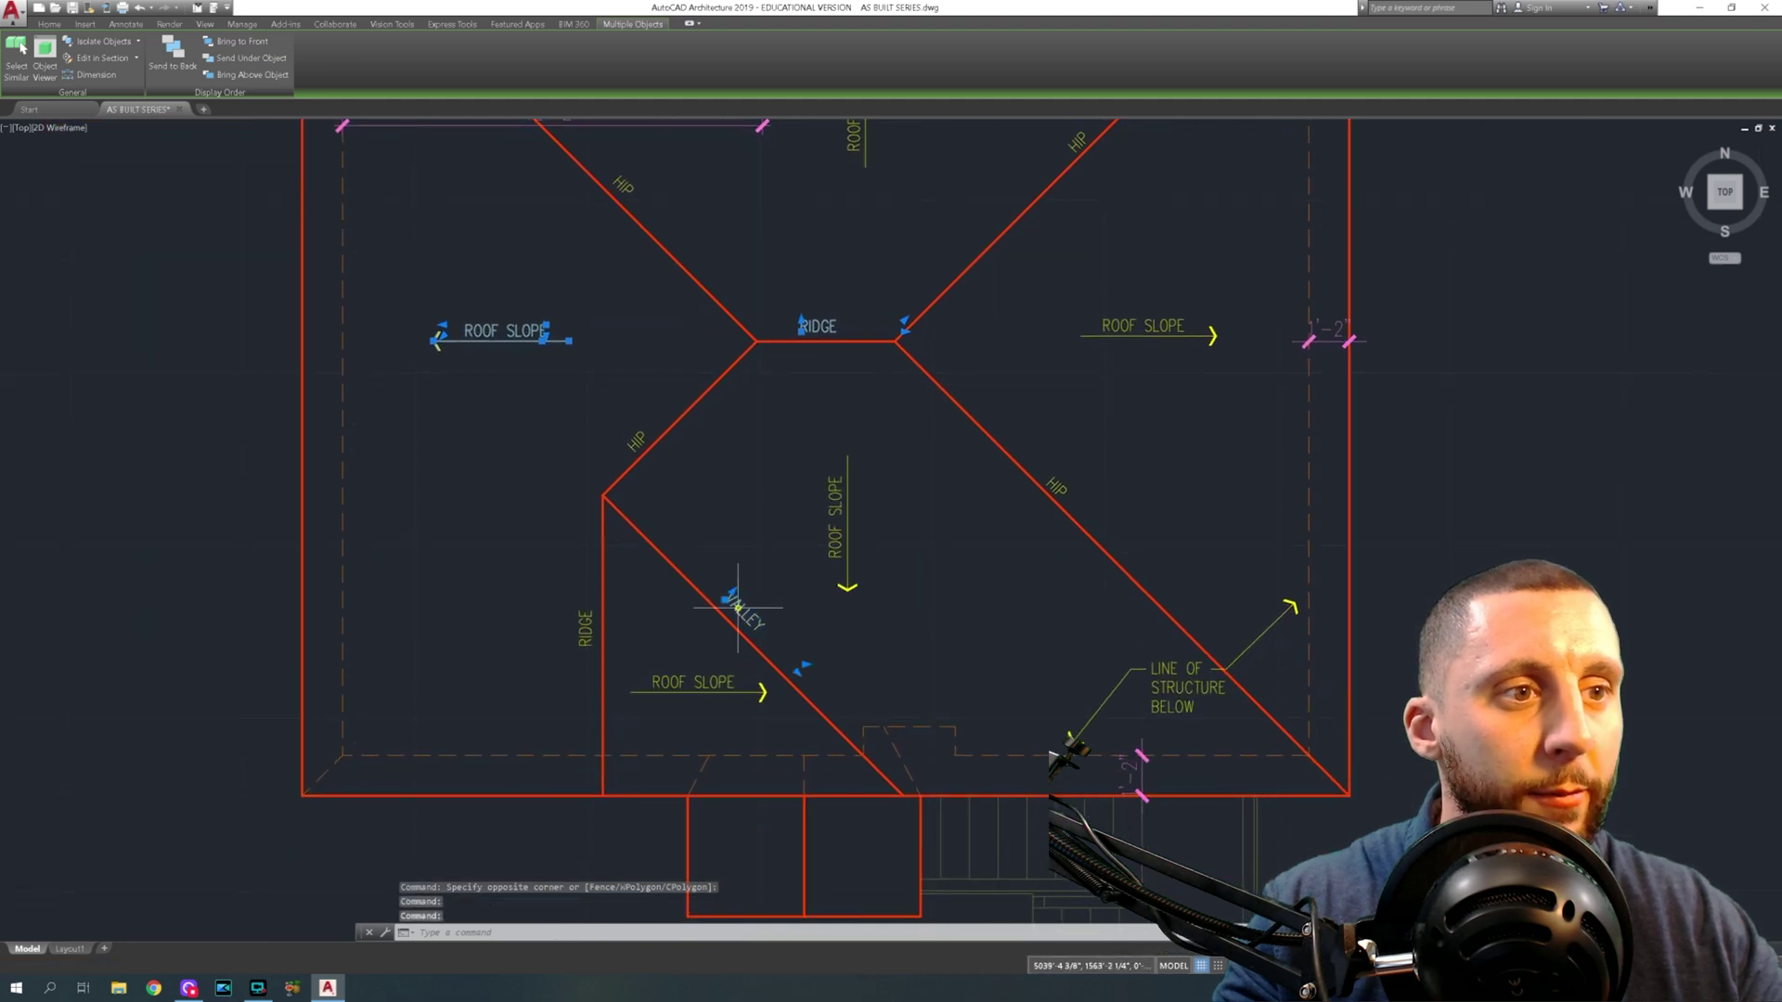
pyautogui.moveTo(928, 670); pyautogui.dragTo(608, 605, button='middle')
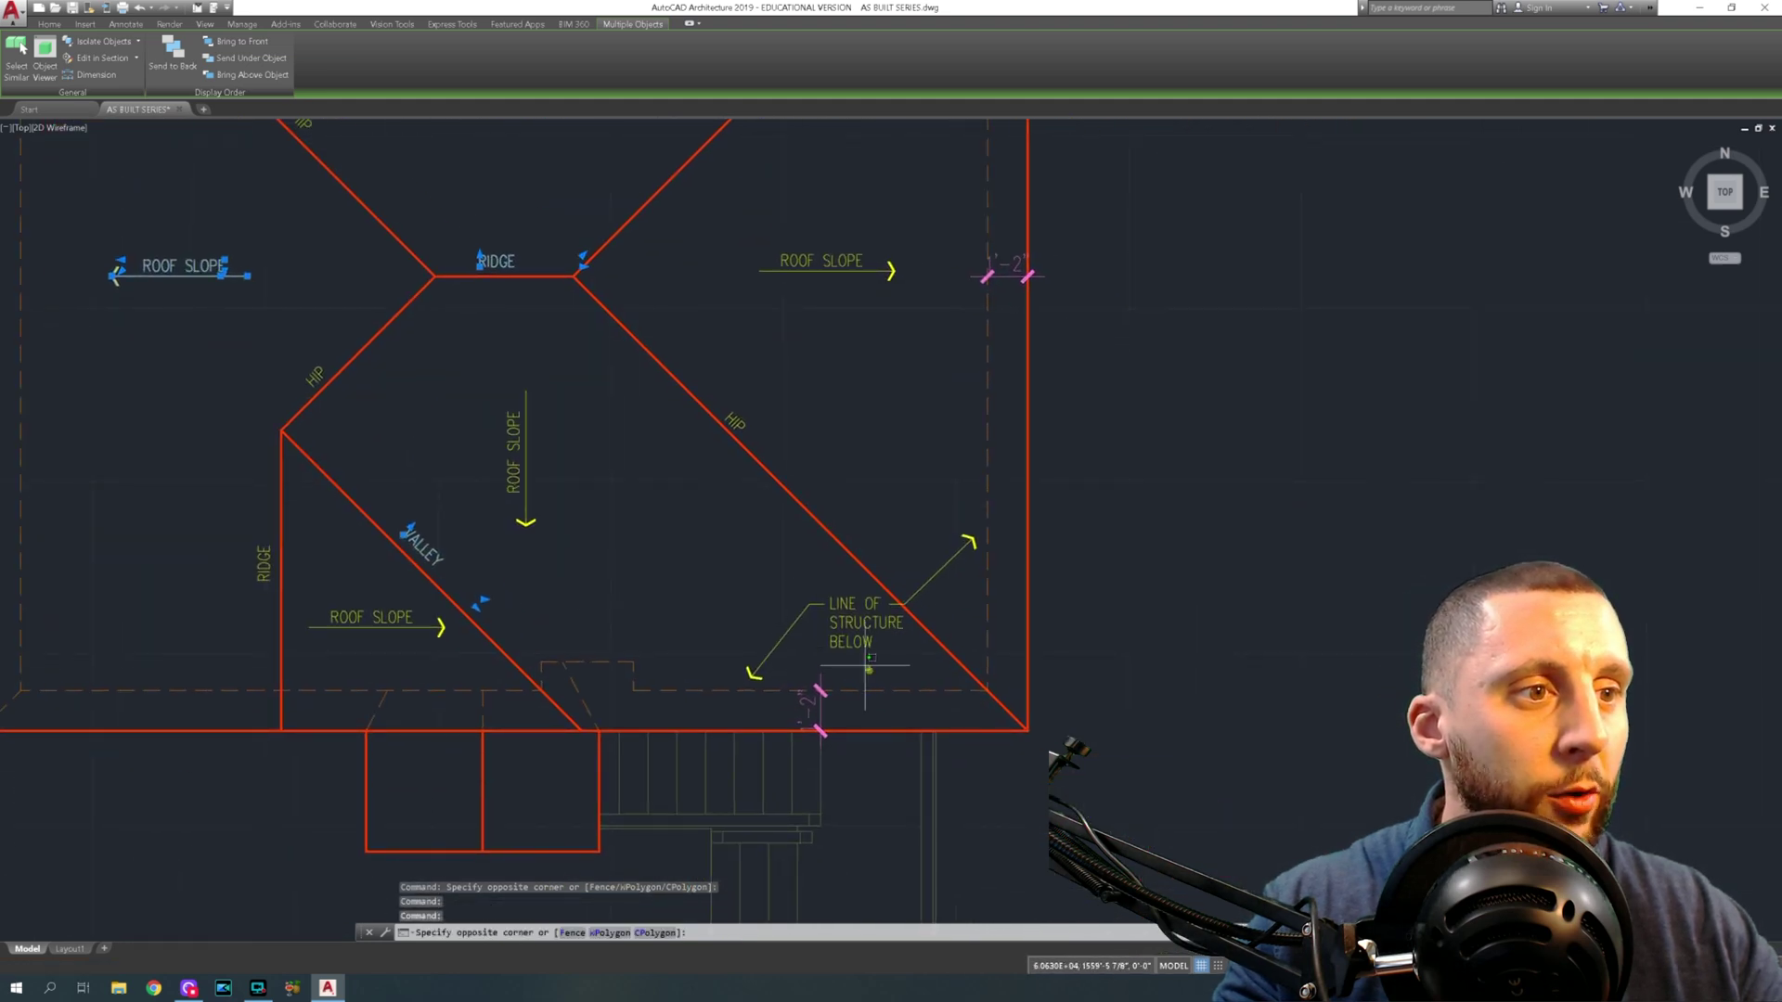
pyautogui.click(777, 599)
pyautogui.click(942, 568)
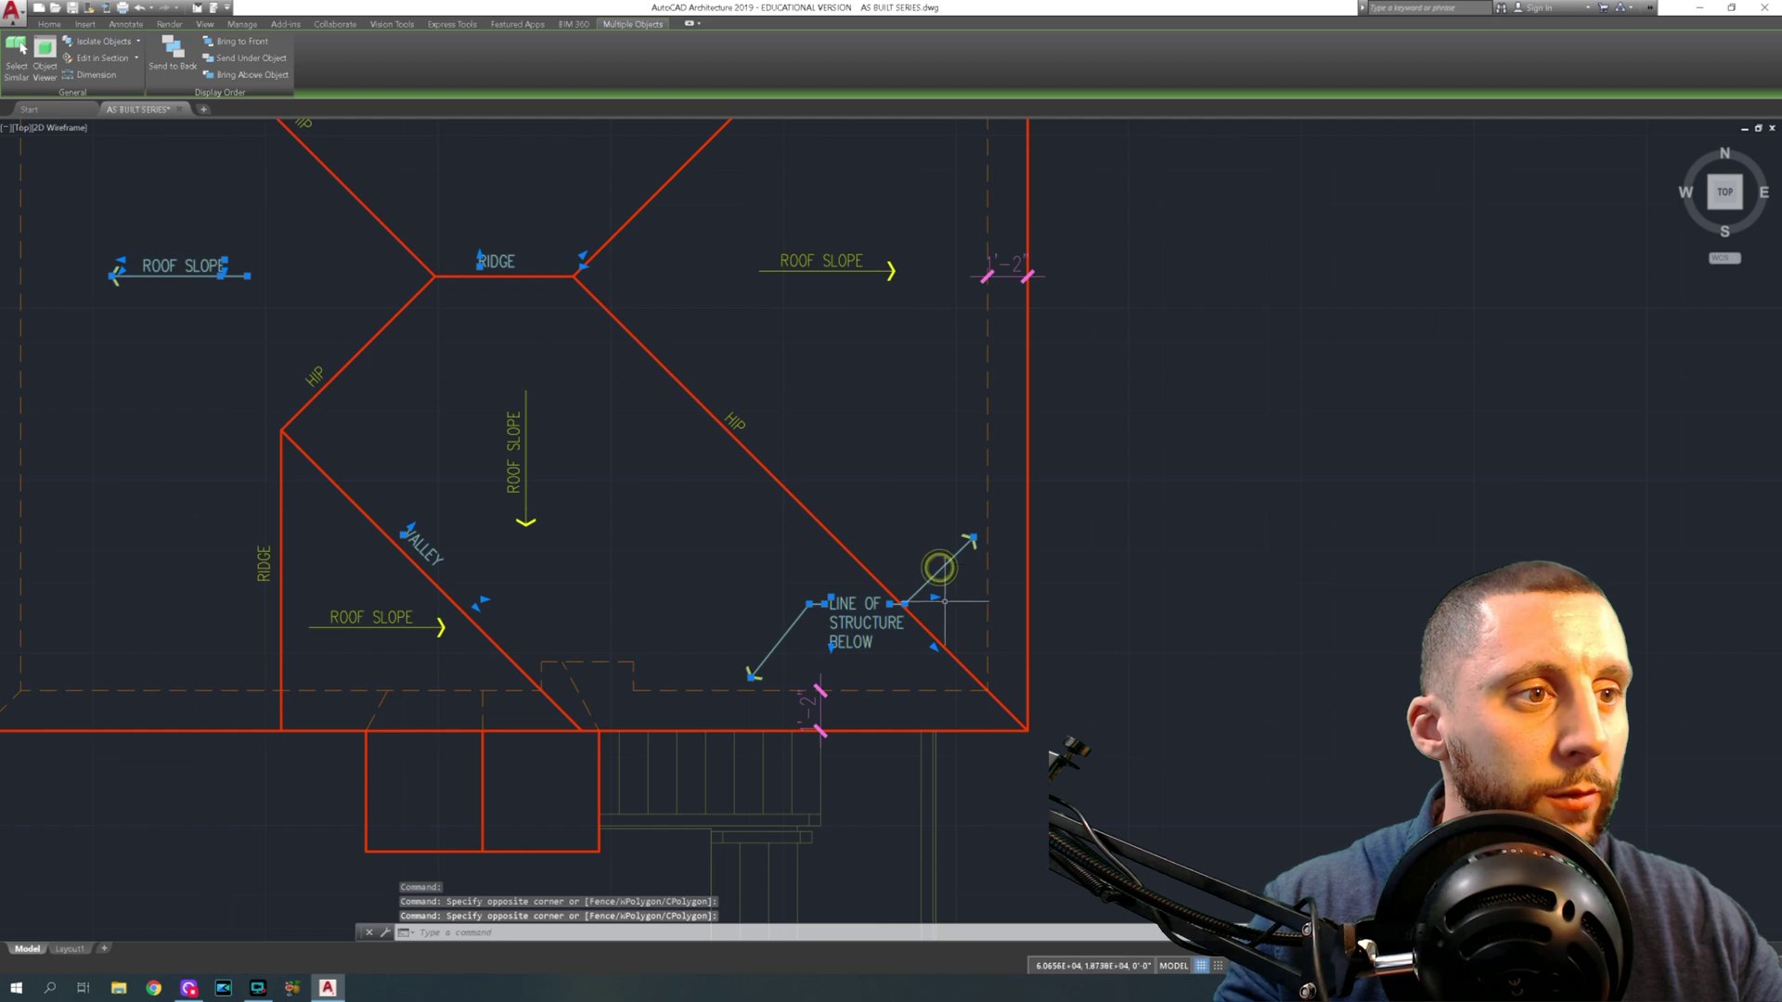
# Copy the selected labels and paste them beside the new roof plan's sheet
pyautogui.hotkey('ctrl', 'c')
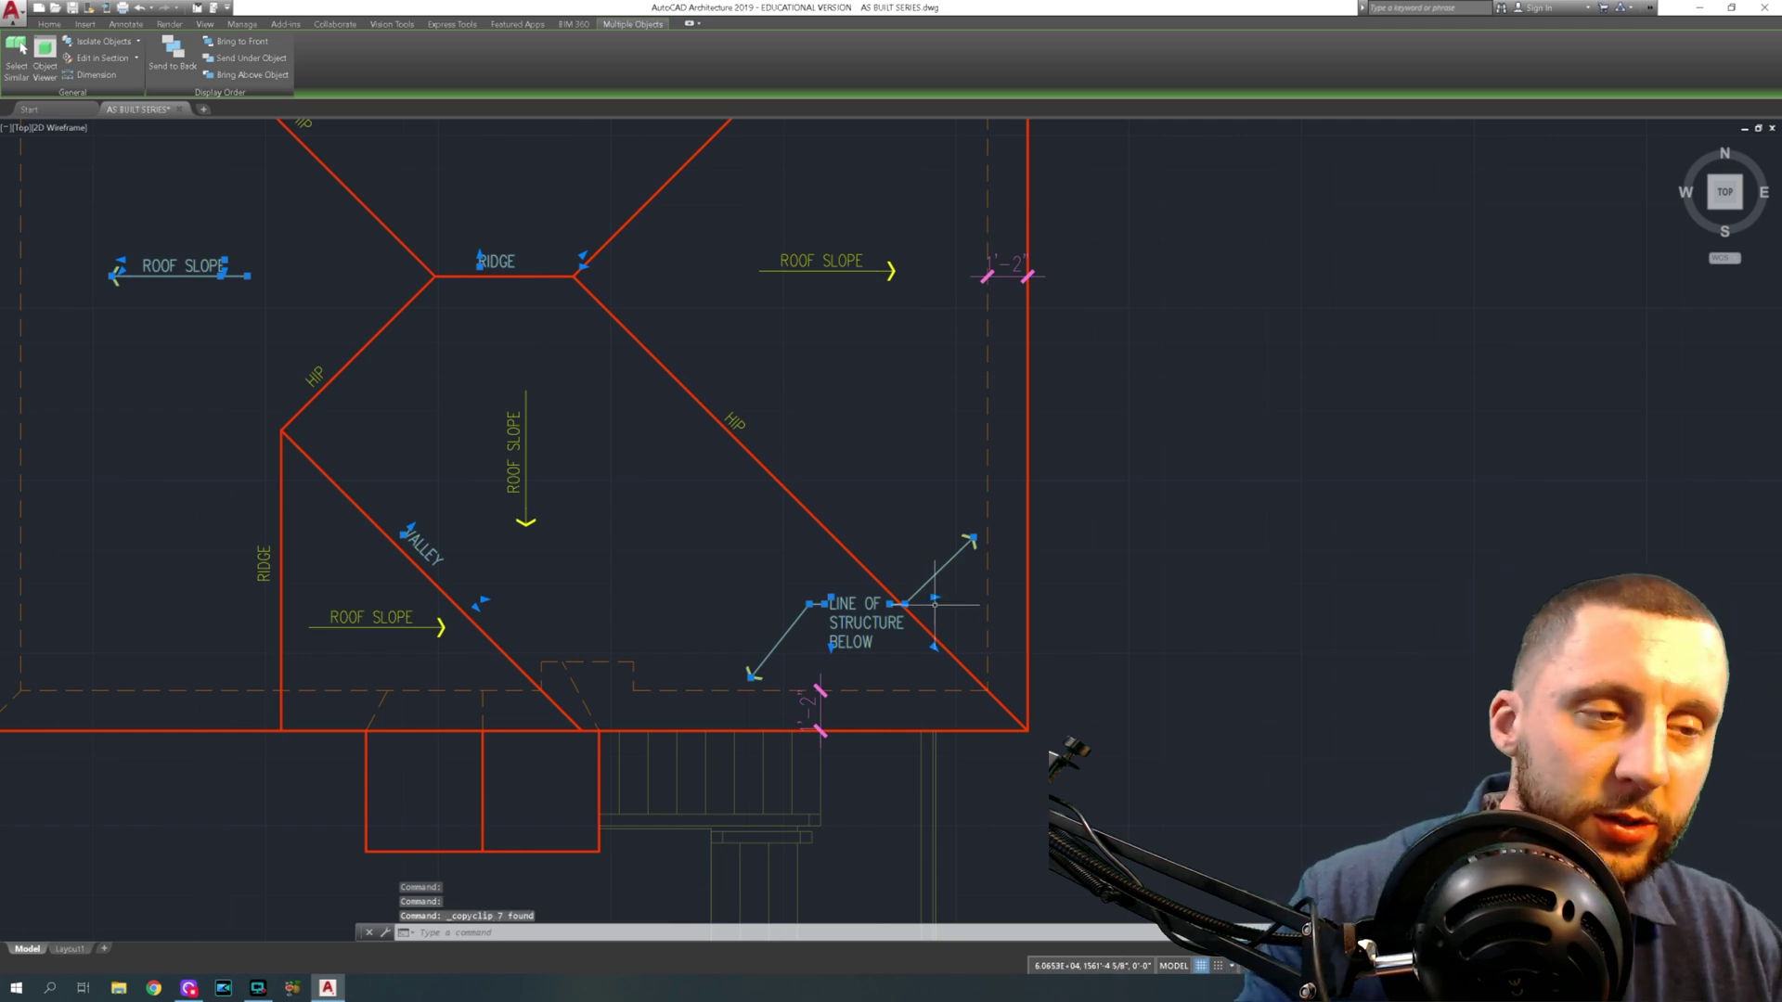
pyautogui.hotkey('ctrl', 'v')
pyautogui.scroll(-8, 933, 605)
pyautogui.moveTo(427, 672); pyautogui.dragTo(1146, 462, button='middle')
pyautogui.moveTo(613, 529); pyautogui.dragTo(1294, 510, button='middle')
pyautogui.moveTo(405, 524); pyautogui.dragTo(1049, 549, button='middle')
pyautogui.moveTo(676, 550); pyautogui.dragTo(1145, 546, button='middle')
pyautogui.moveTo(648, 602); pyautogui.dragTo(792, 334, button='middle')
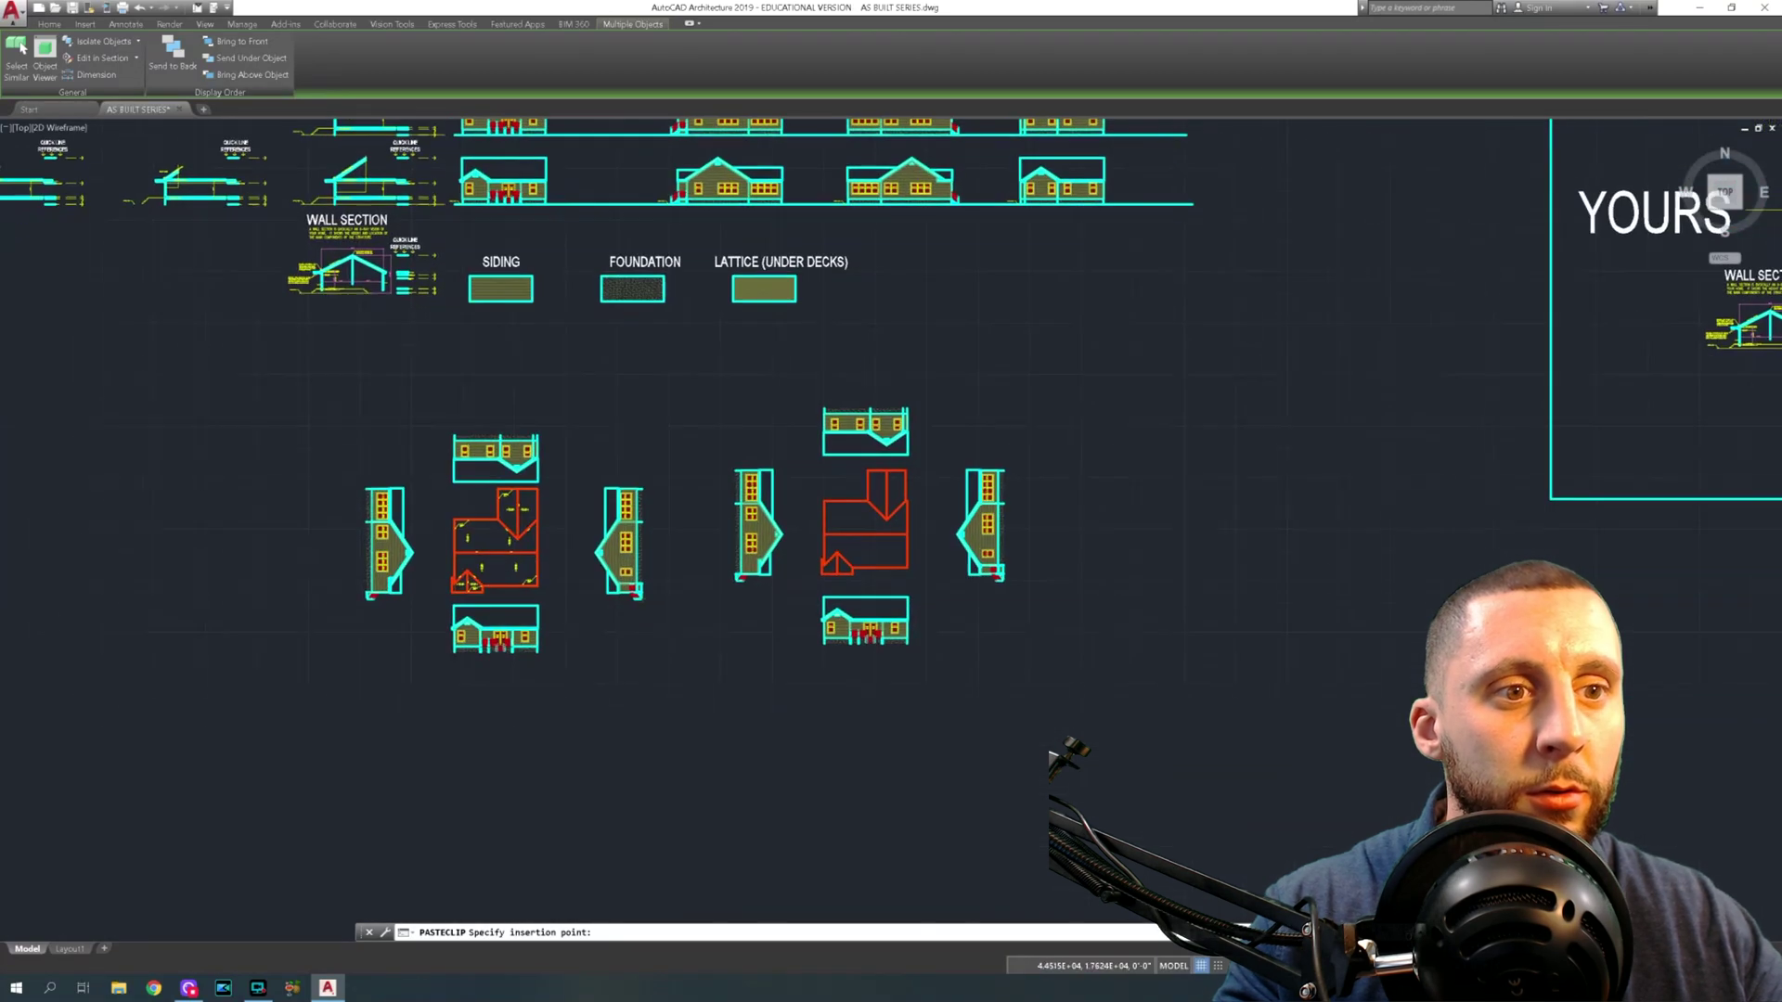
pyautogui.scroll(5, 914, 538)
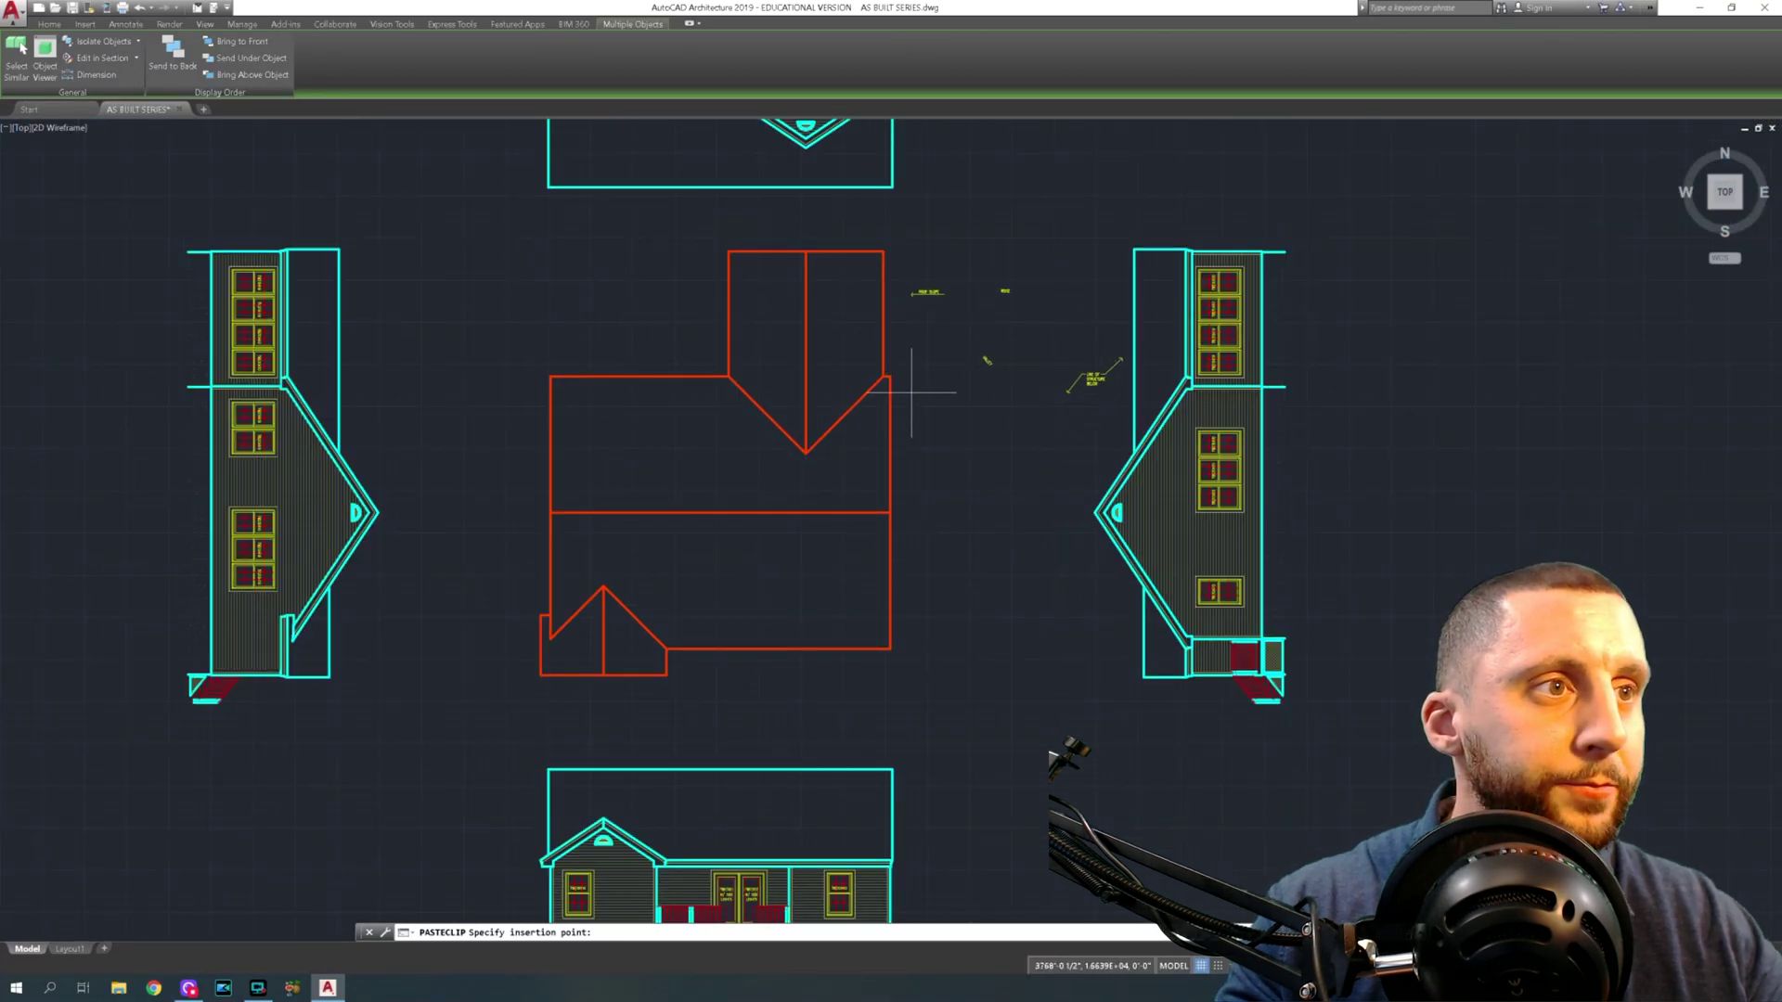
pyautogui.click(914, 391)
pyautogui.scroll(-3, 914, 390)
pyautogui.moveTo(380, 436); pyautogui.dragTo(1222, 440, button='middle')
# Pan and zoom around the roof plan to inspect the lower-left gable and upper valleys
pyautogui.scroll(6, 664, 506)
pyautogui.moveTo(637, 538); pyautogui.dragTo(1043, 478, button='middle')
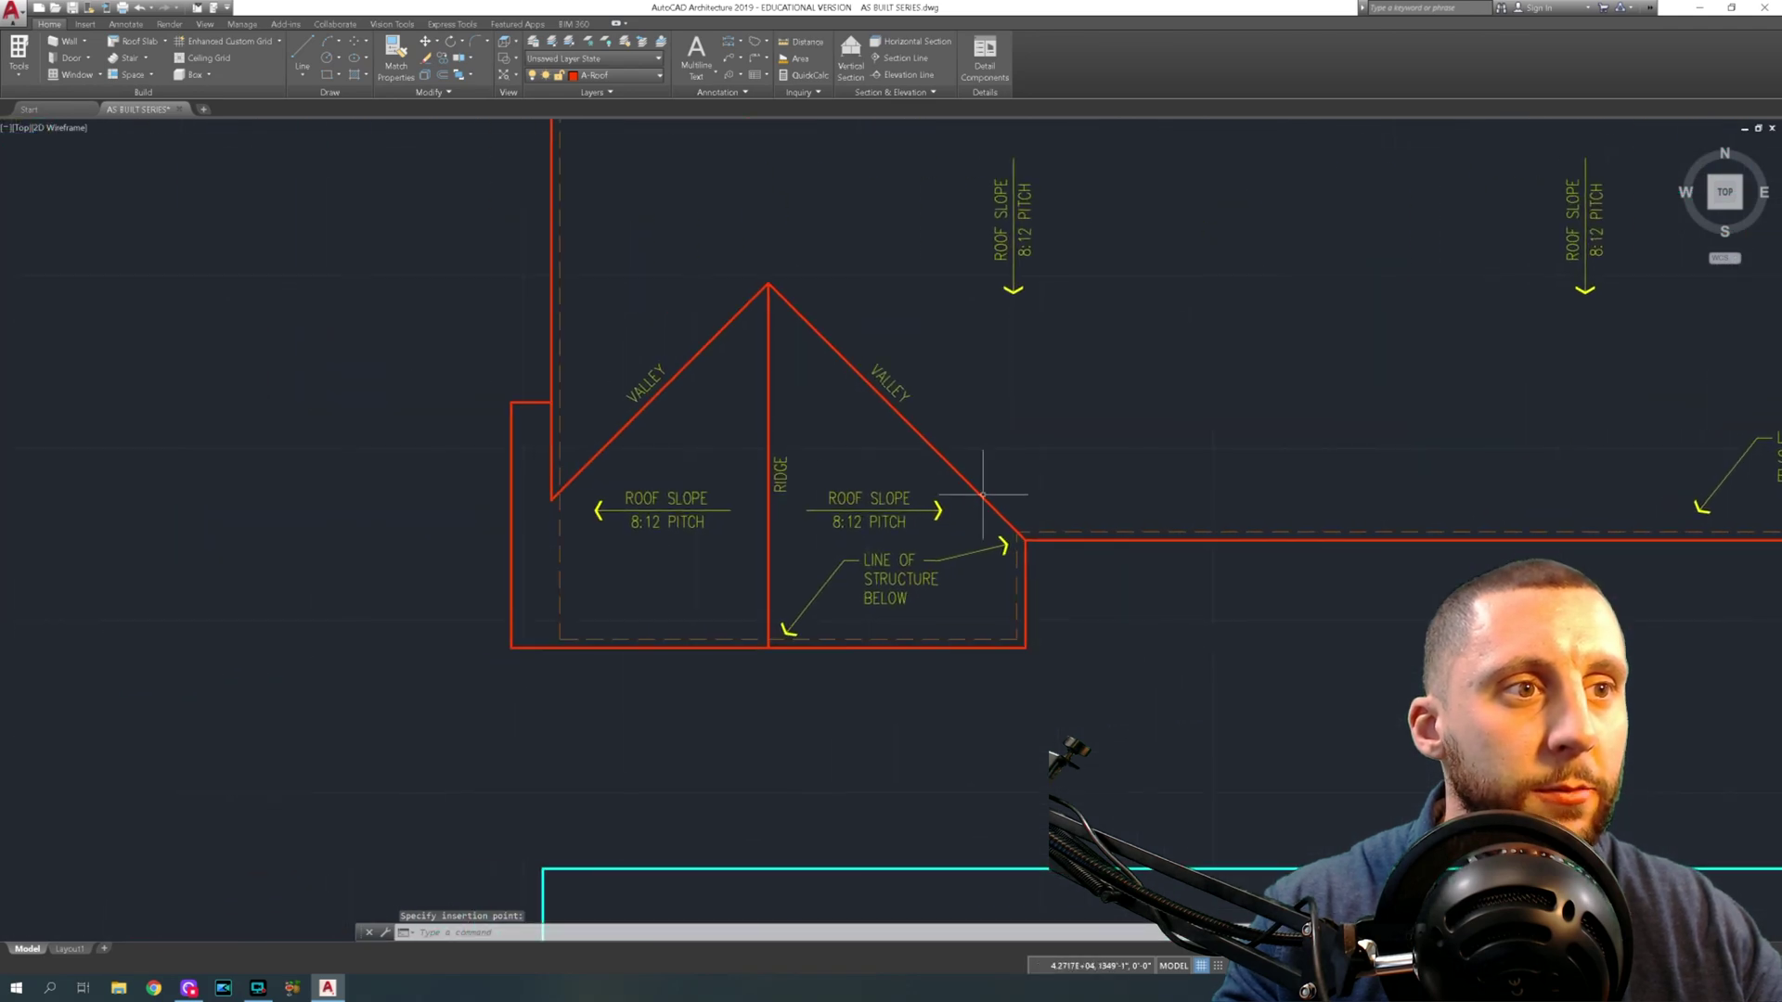
pyautogui.scroll(2, 821, 511)
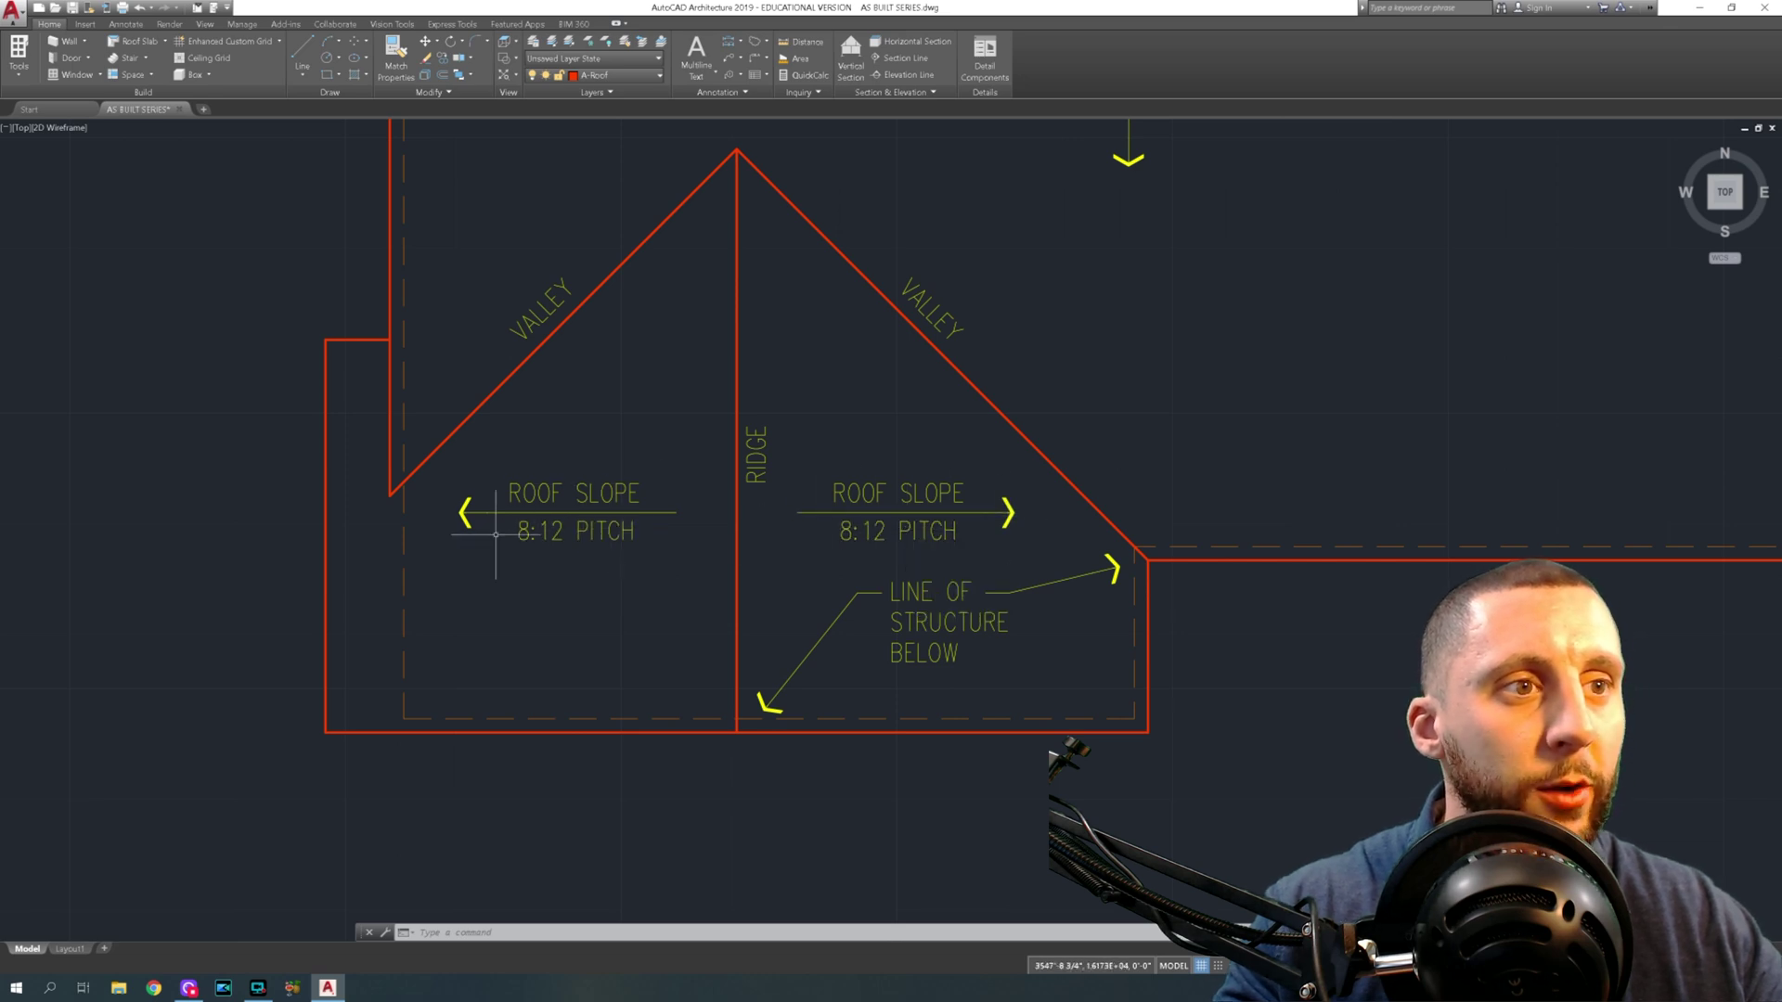
pyautogui.scroll(-4, 496, 534)
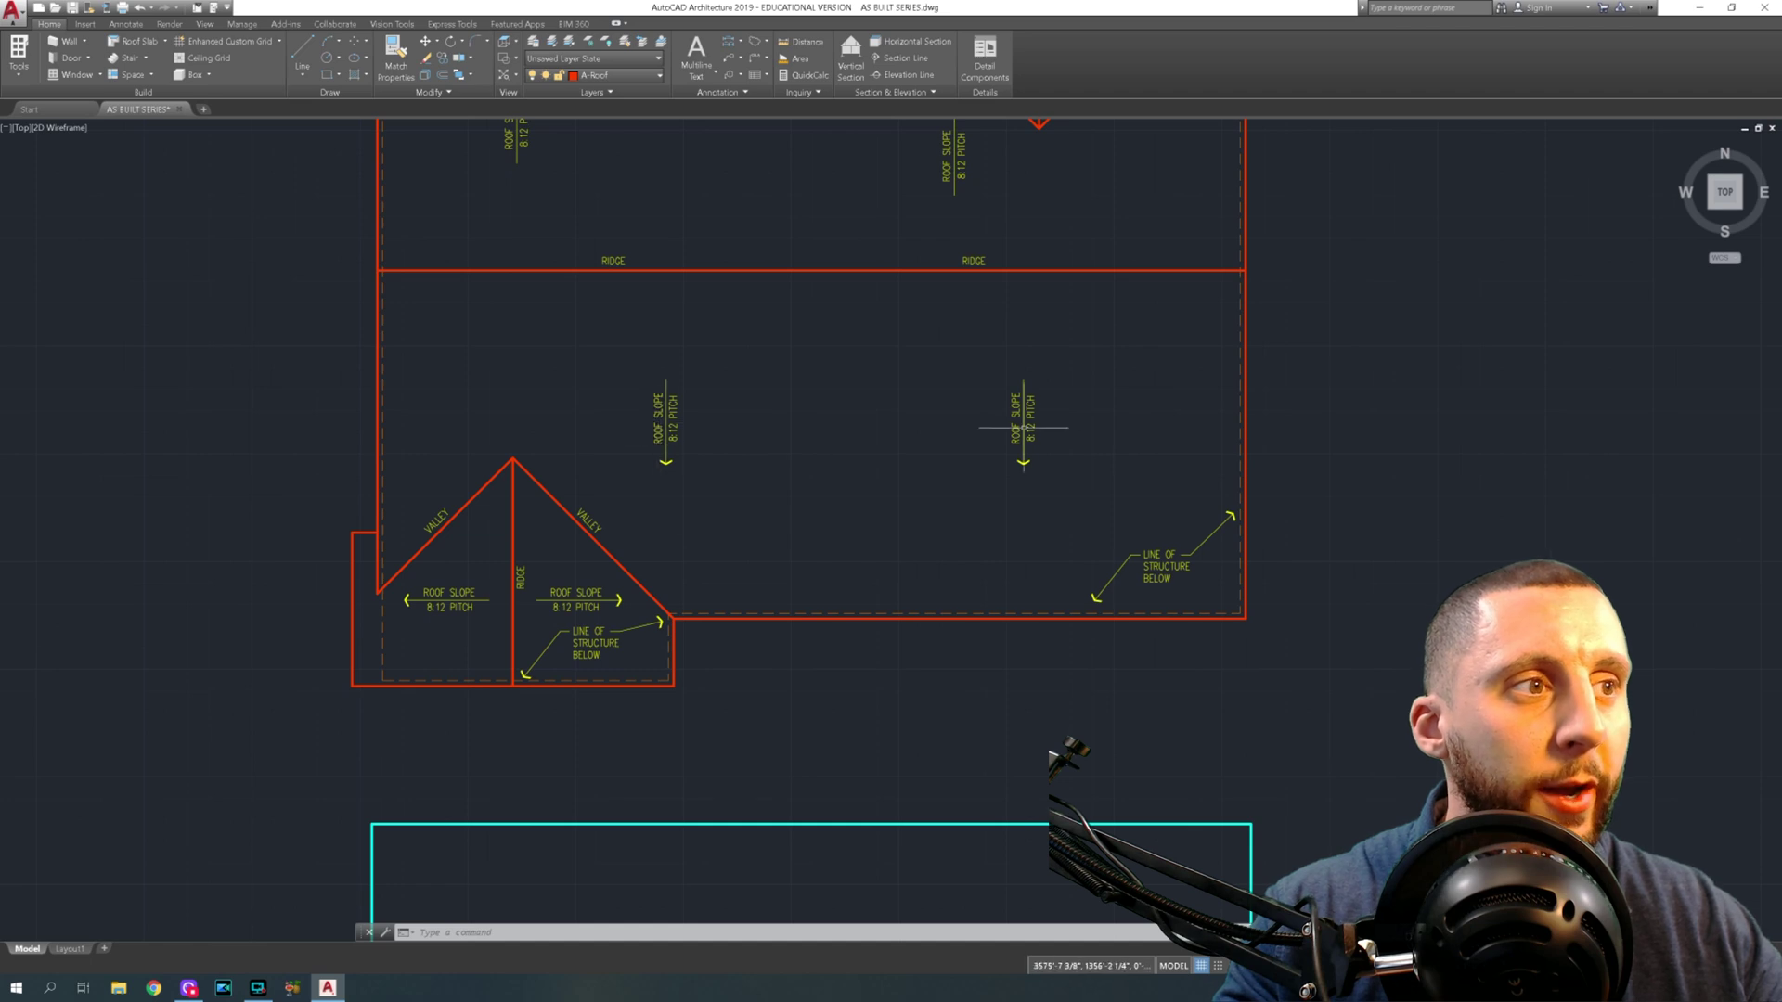
pyautogui.moveTo(1014, 428); pyautogui.dragTo(951, 534, button='middle')
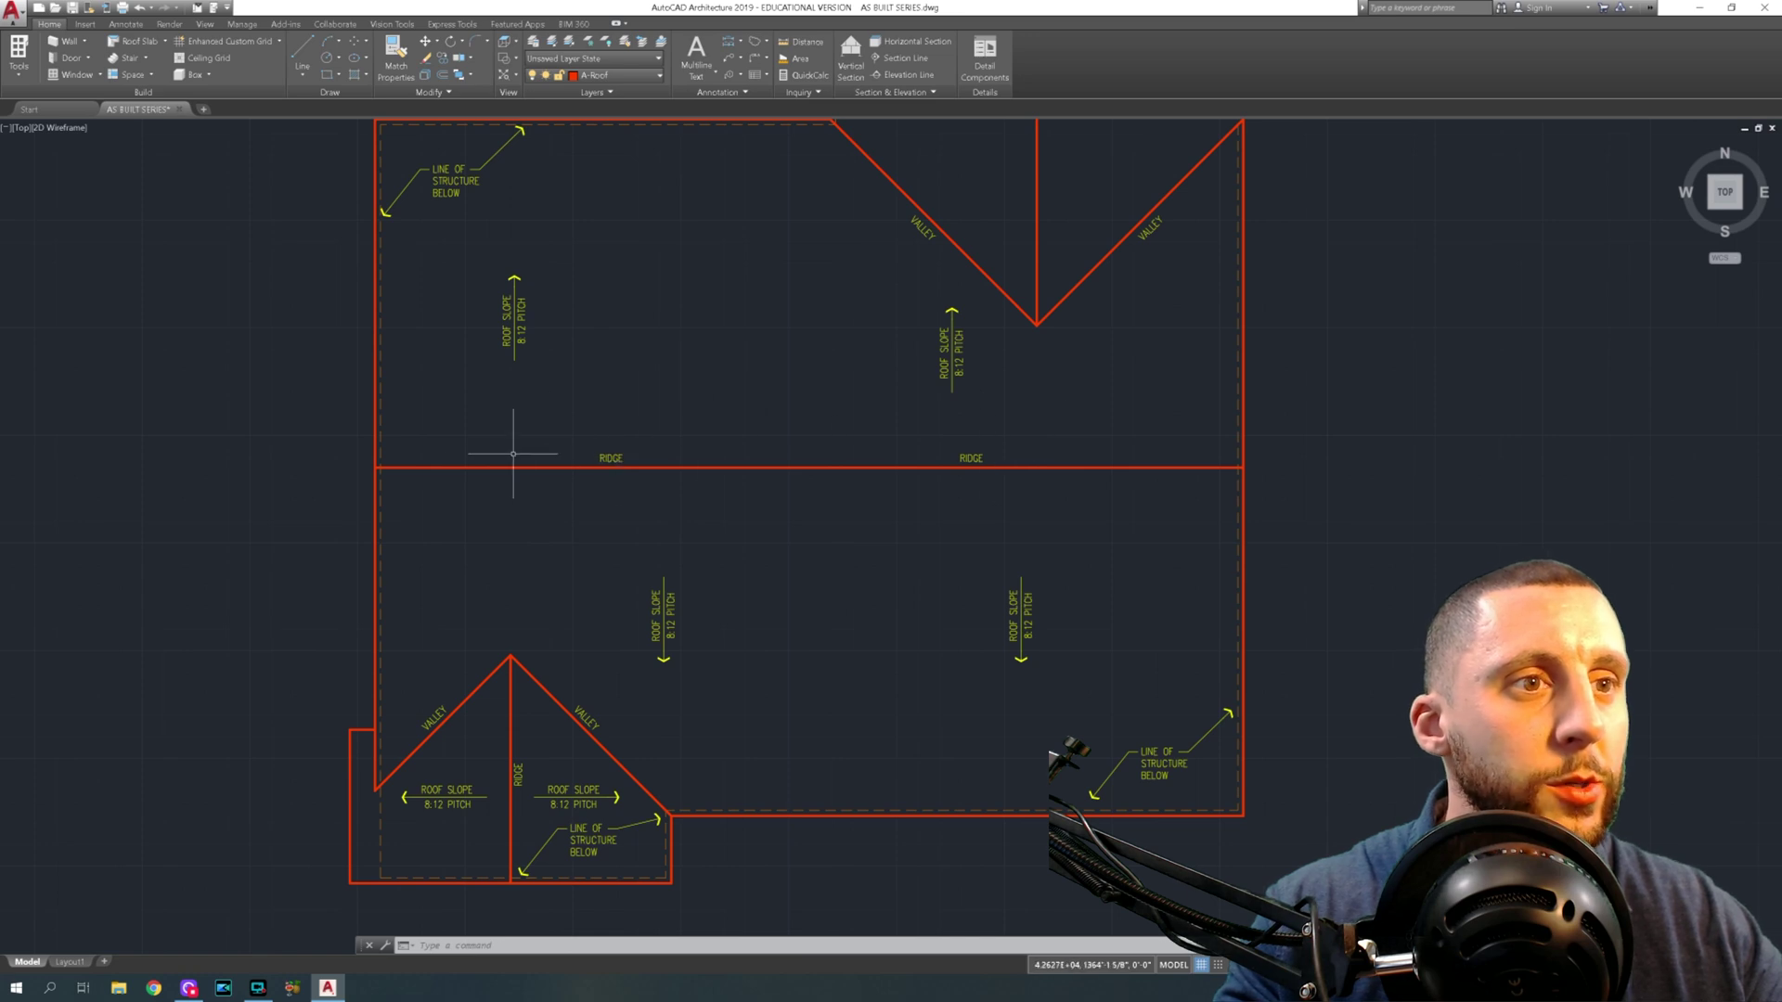
pyautogui.moveTo(815, 617); pyautogui.dragTo(888, 431, button='middle')
pyautogui.scroll(4, 573, 554)
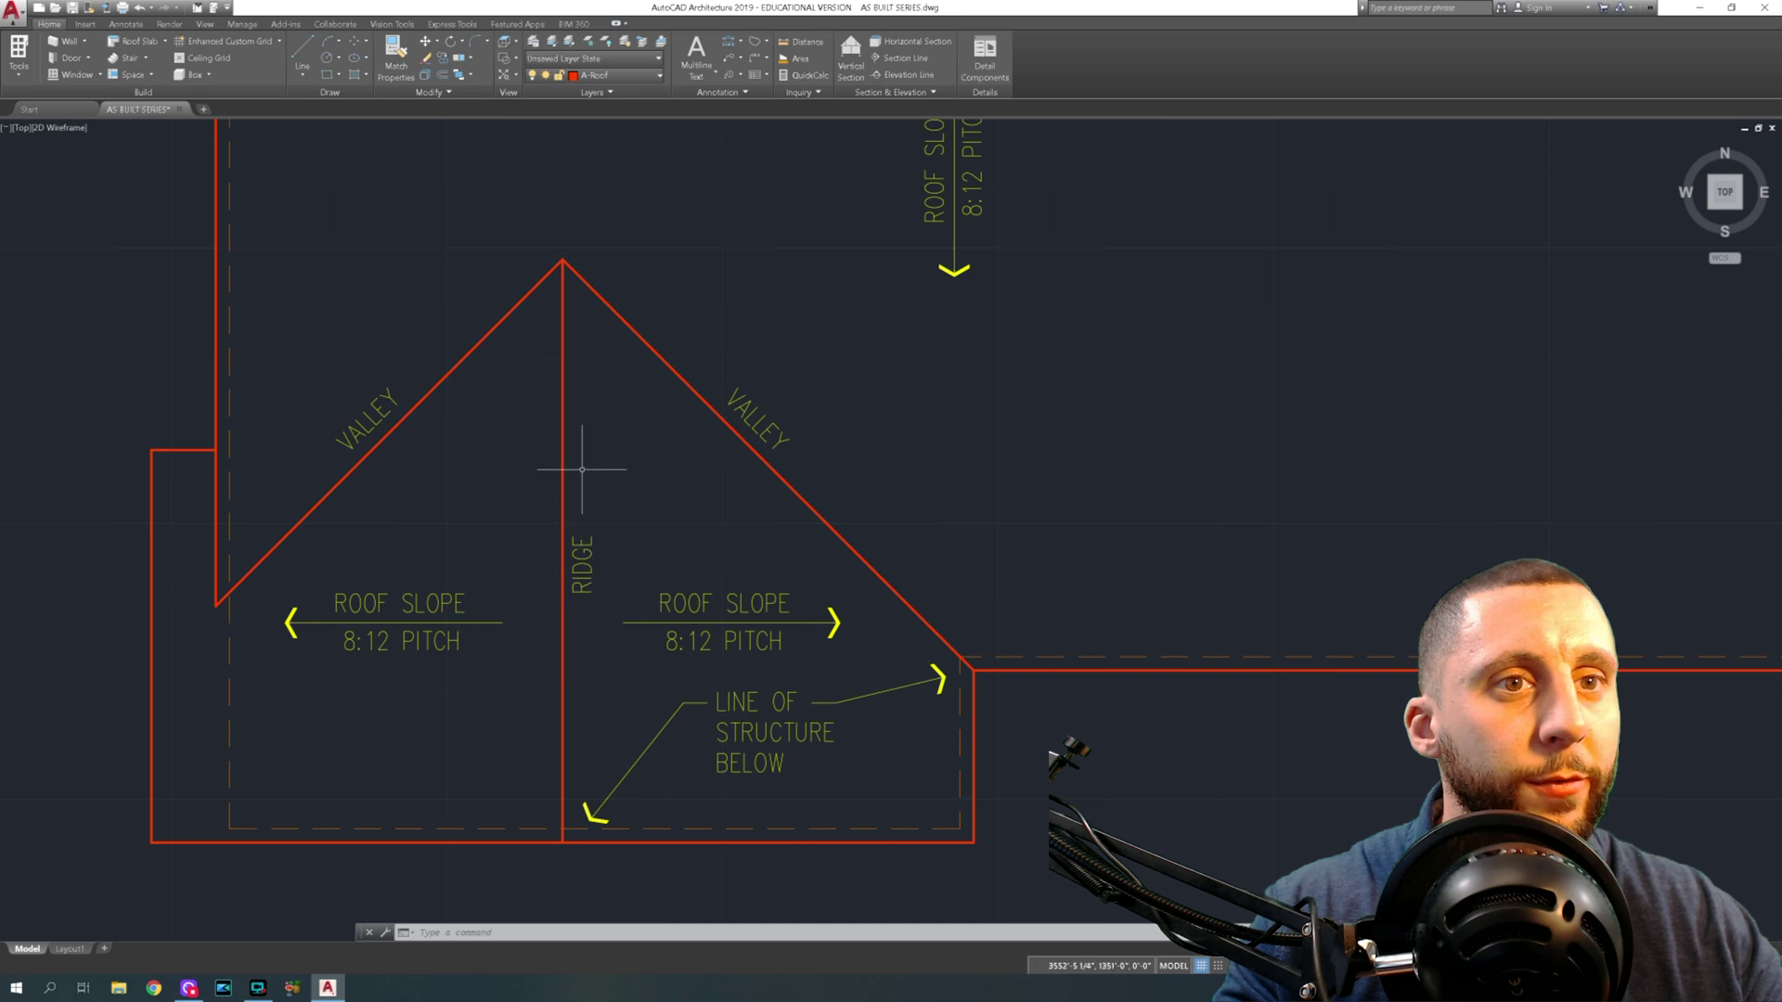
pyautogui.scroll(-6, 582, 470)
pyautogui.scroll(6, 854, 239)
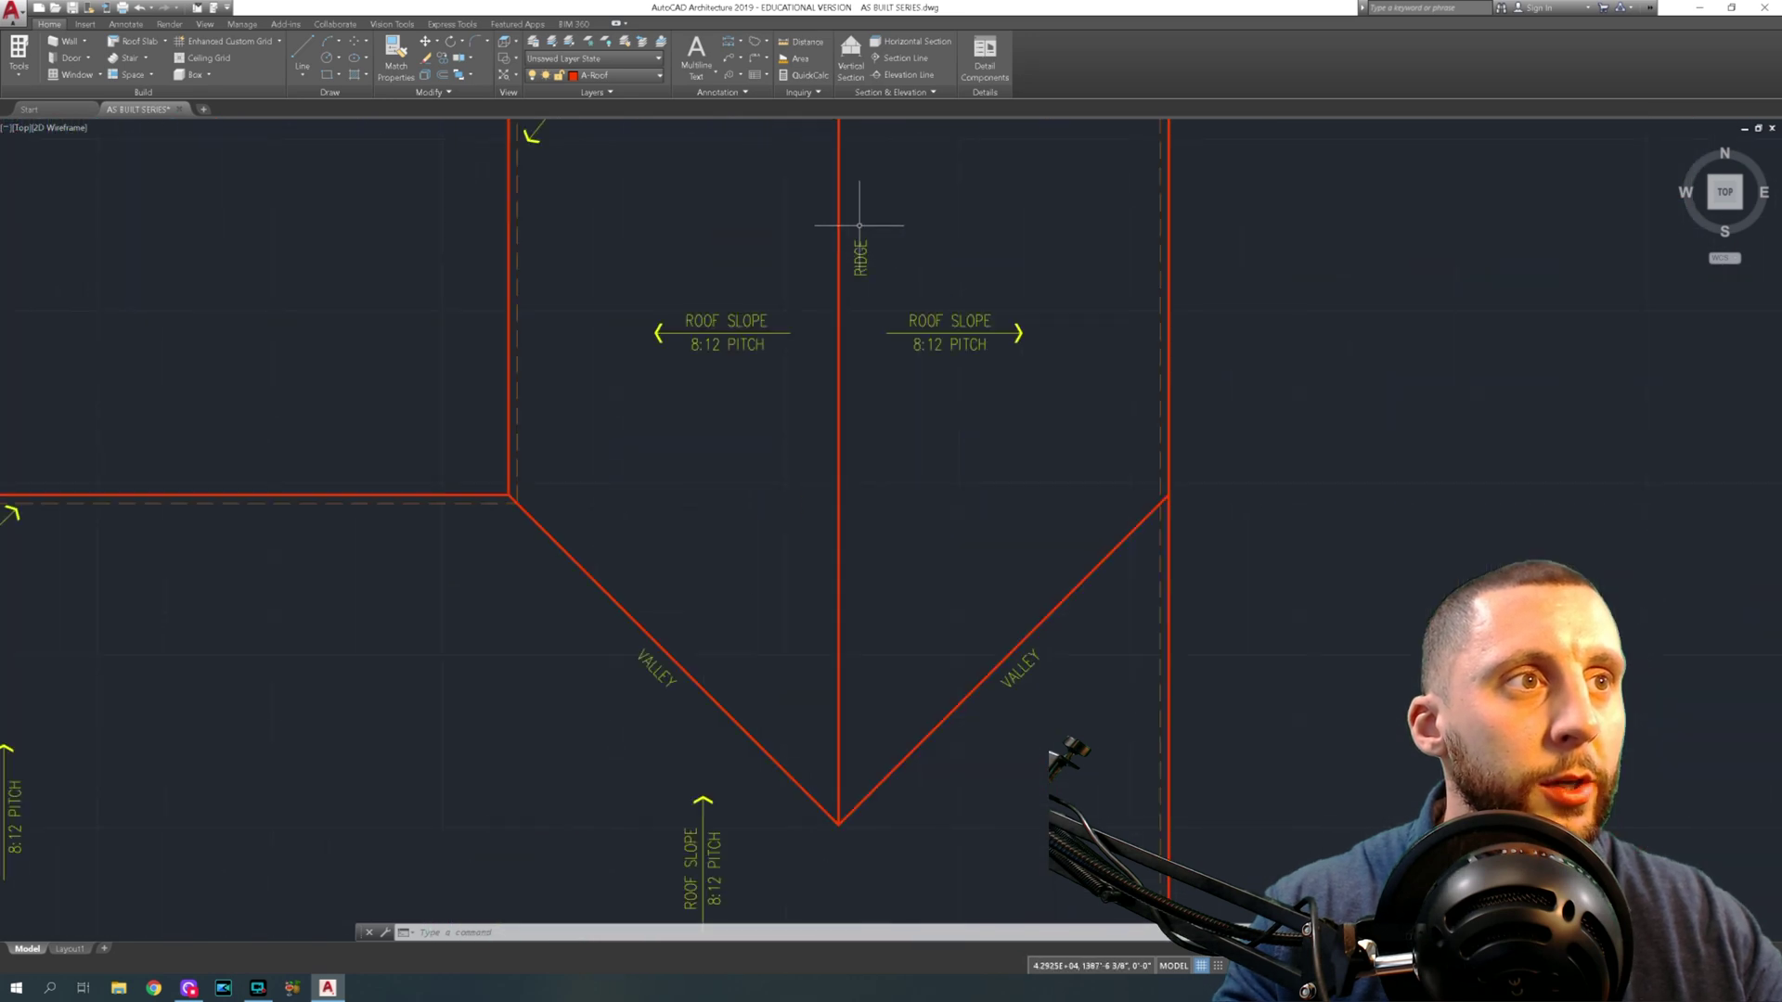
pyautogui.scroll(-3, 857, 246)
pyautogui.scroll(6, 714, 255)
# Copy the LINE OF STRUCTURE BELOW note into the roof plan and point its leader at the dashed line
pyautogui.click(819, 236)
pyautogui.click(563, 387)
pyautogui.hotkey('ctrl', 'c')
pyautogui.hotkey('ctrl', 'v')
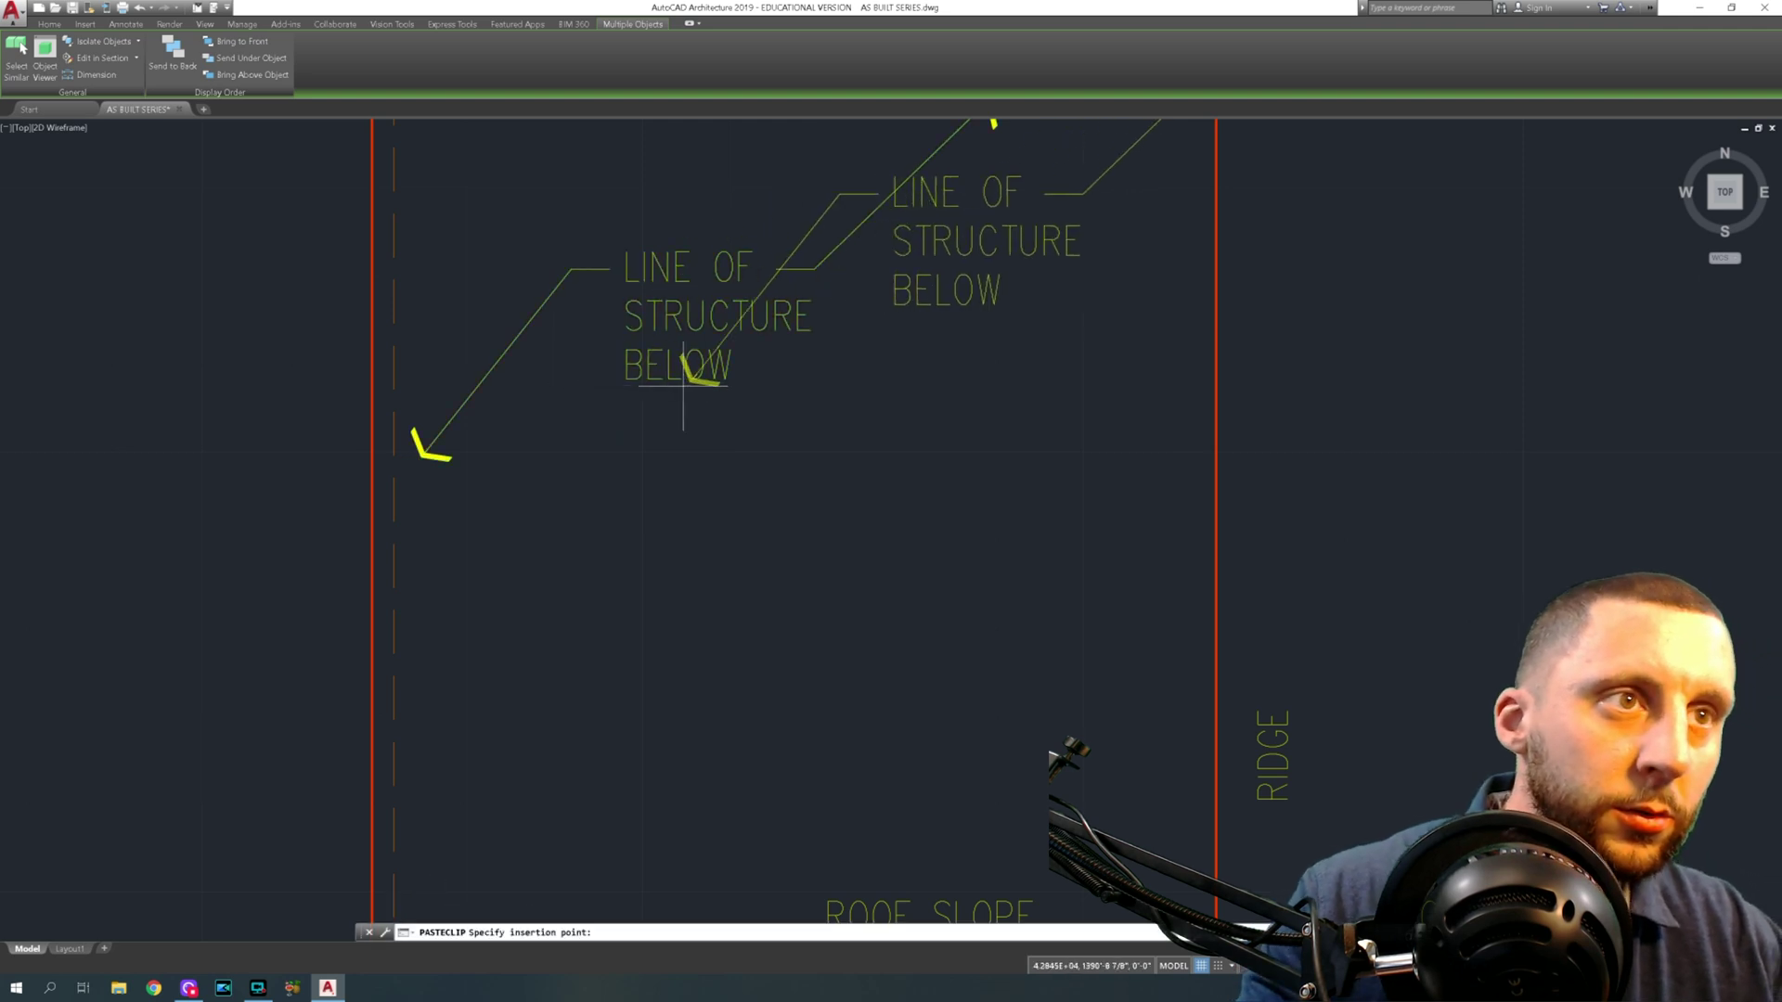
pyautogui.scroll(-4, 687, 465)
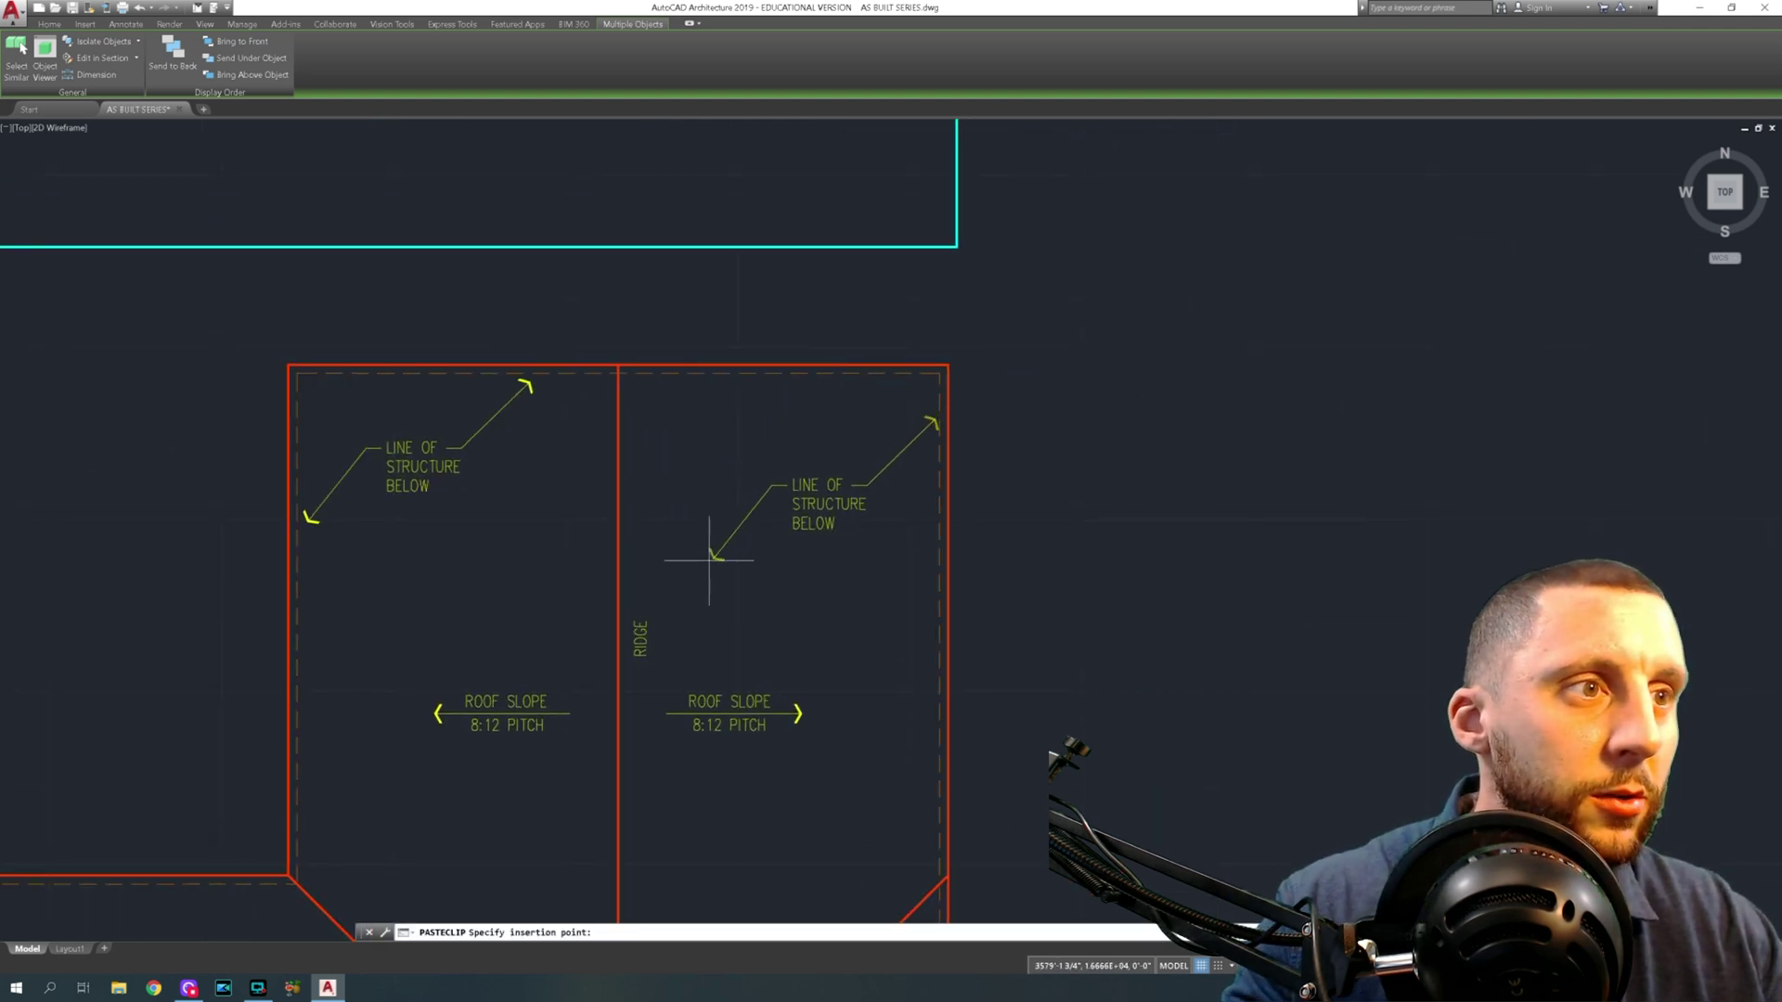
pyautogui.click(710, 557)
pyautogui.click(707, 494)
pyautogui.click(712, 559)
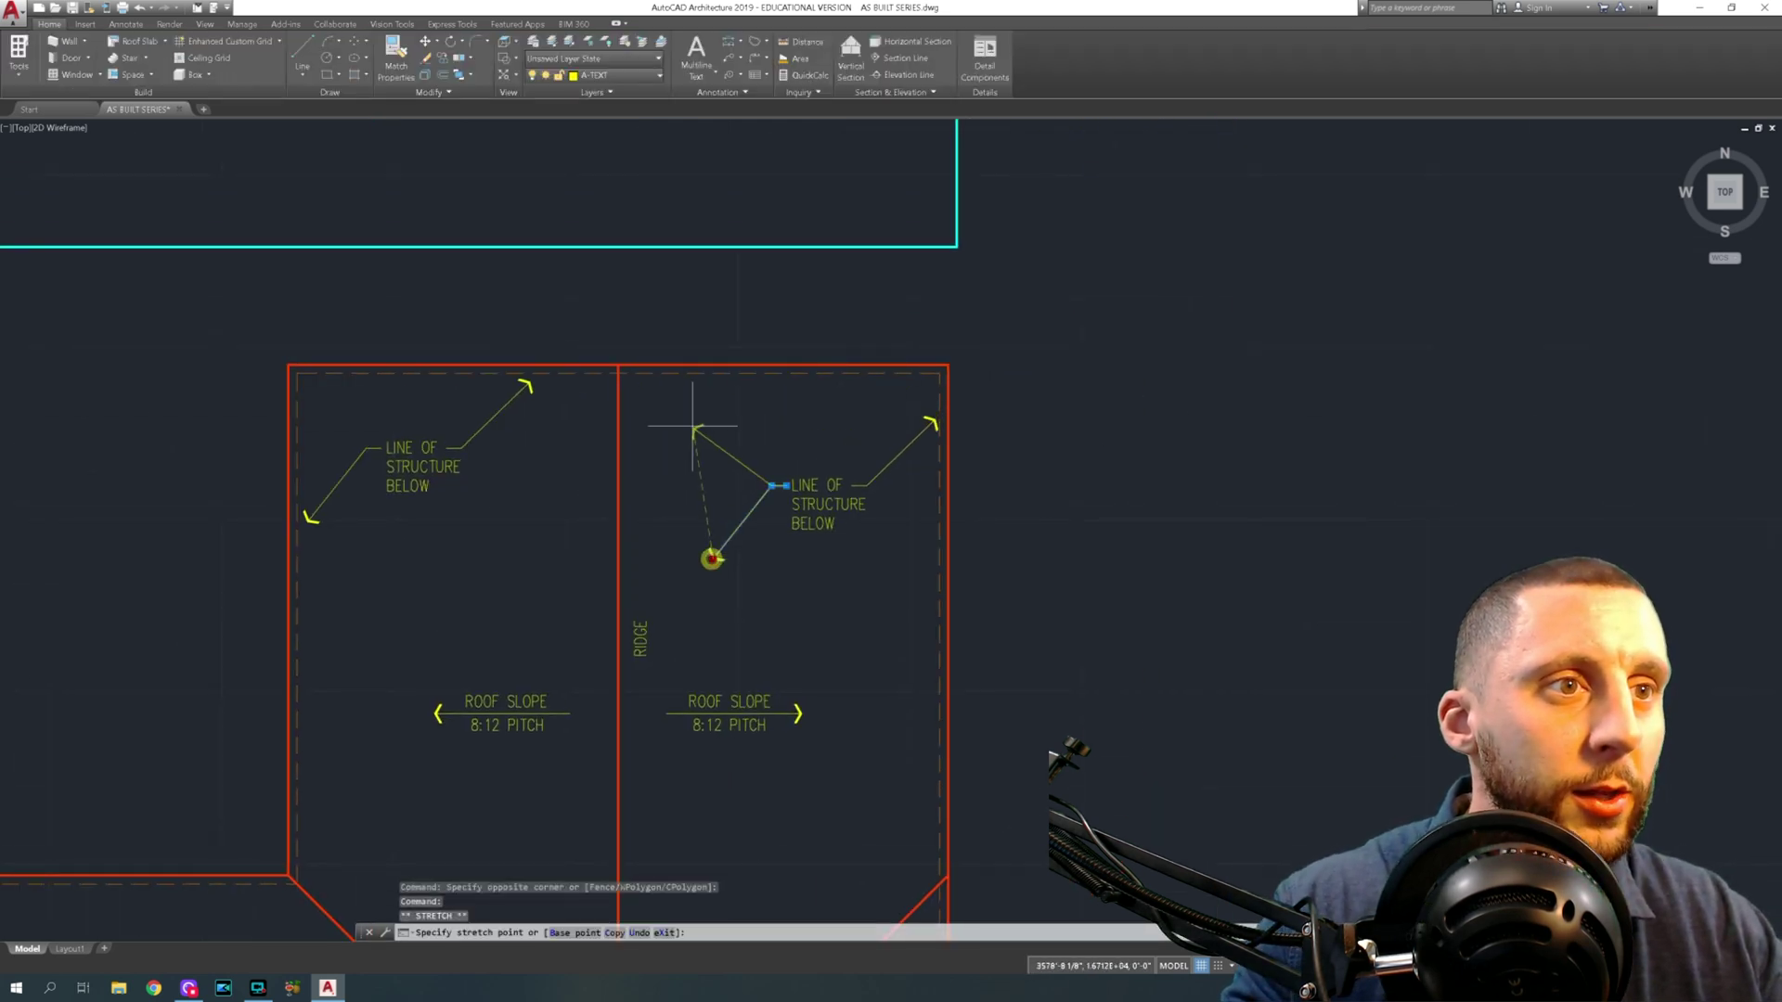
pyautogui.click(698, 376)
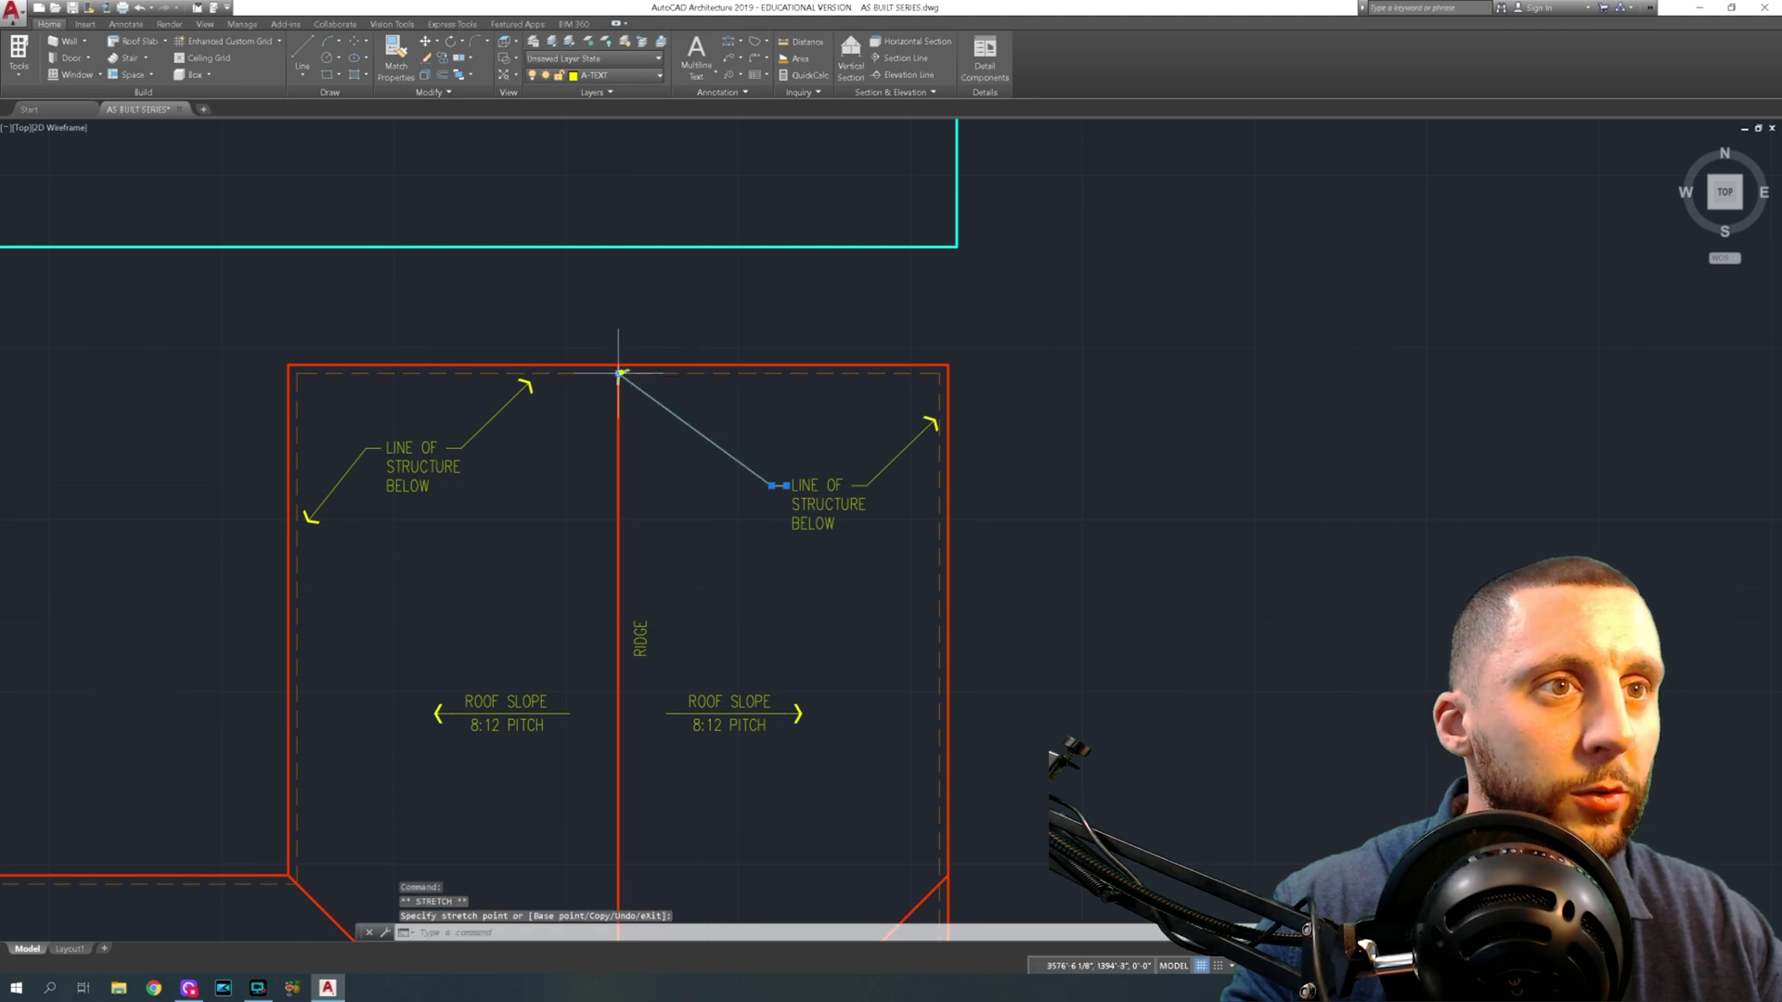
pyautogui.click(717, 383)
pyautogui.press('Escape')
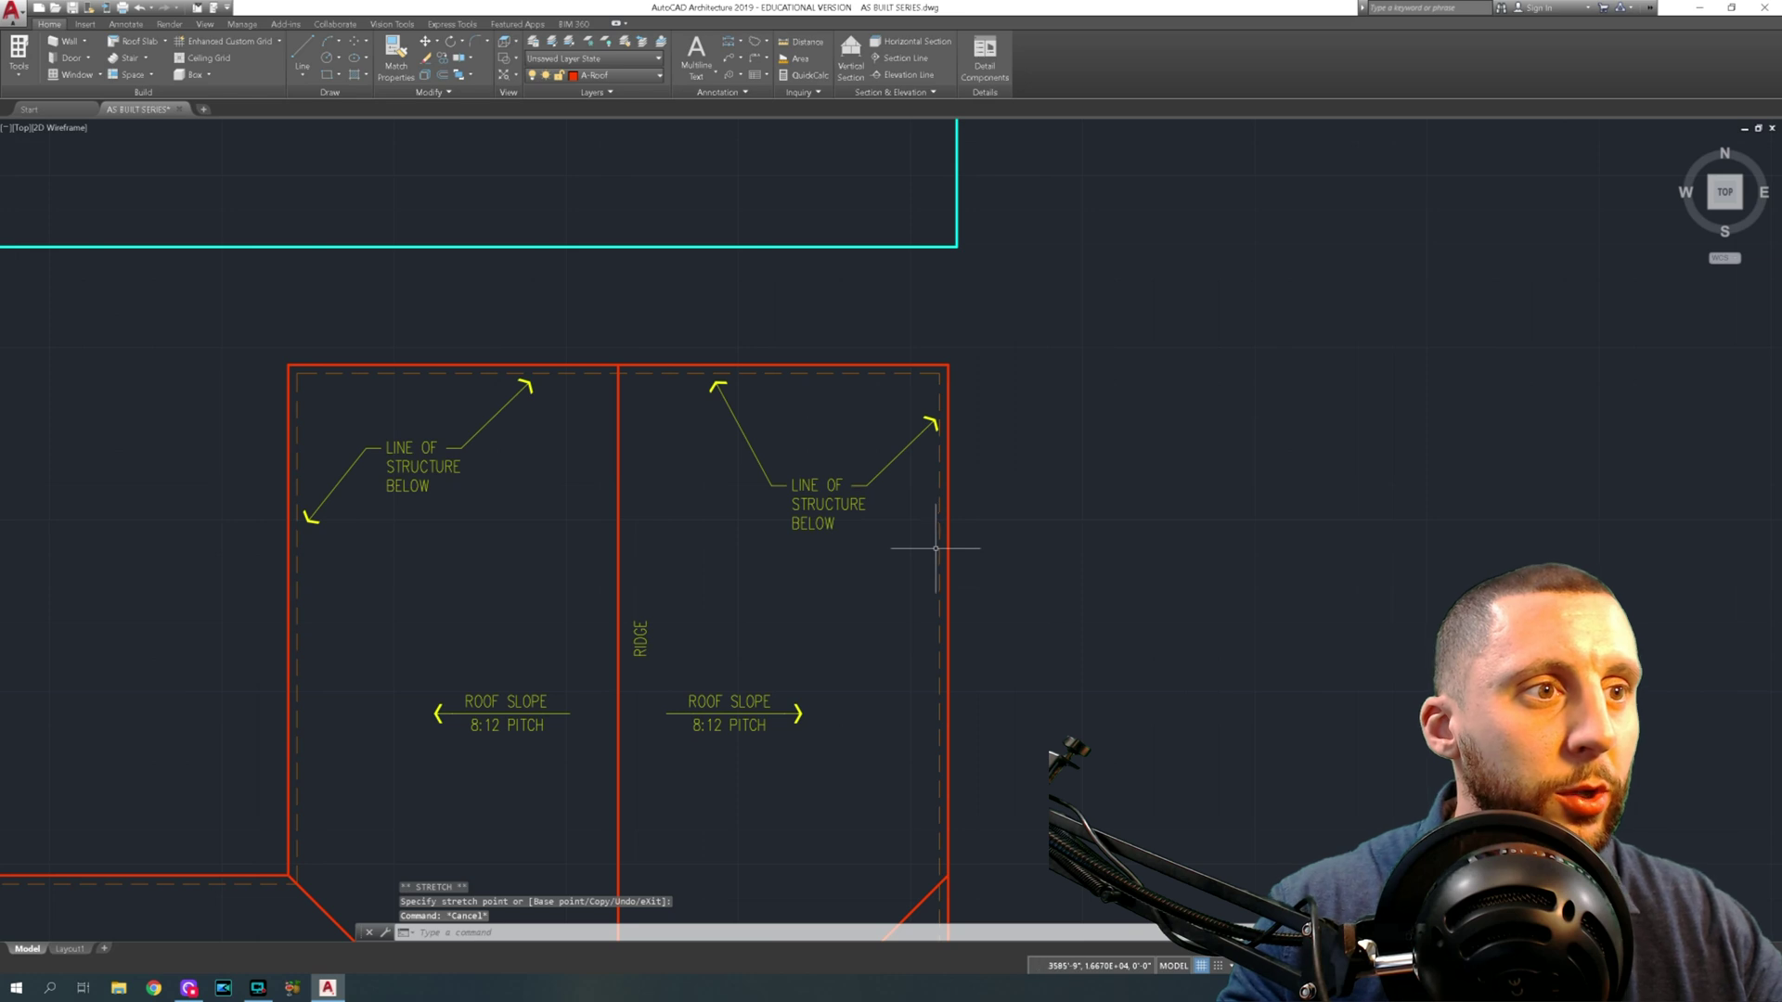
# Pan over to the plain, unannotated red roof outline between the elevations
pyautogui.scroll(-4, 935, 548)
pyautogui.scroll(-6, 895, 599)
pyautogui.moveTo(894, 599); pyautogui.dragTo(432, 477, button='middle')
pyautogui.scroll(6, 785, 499)
pyautogui.scroll(2, 773, 515)
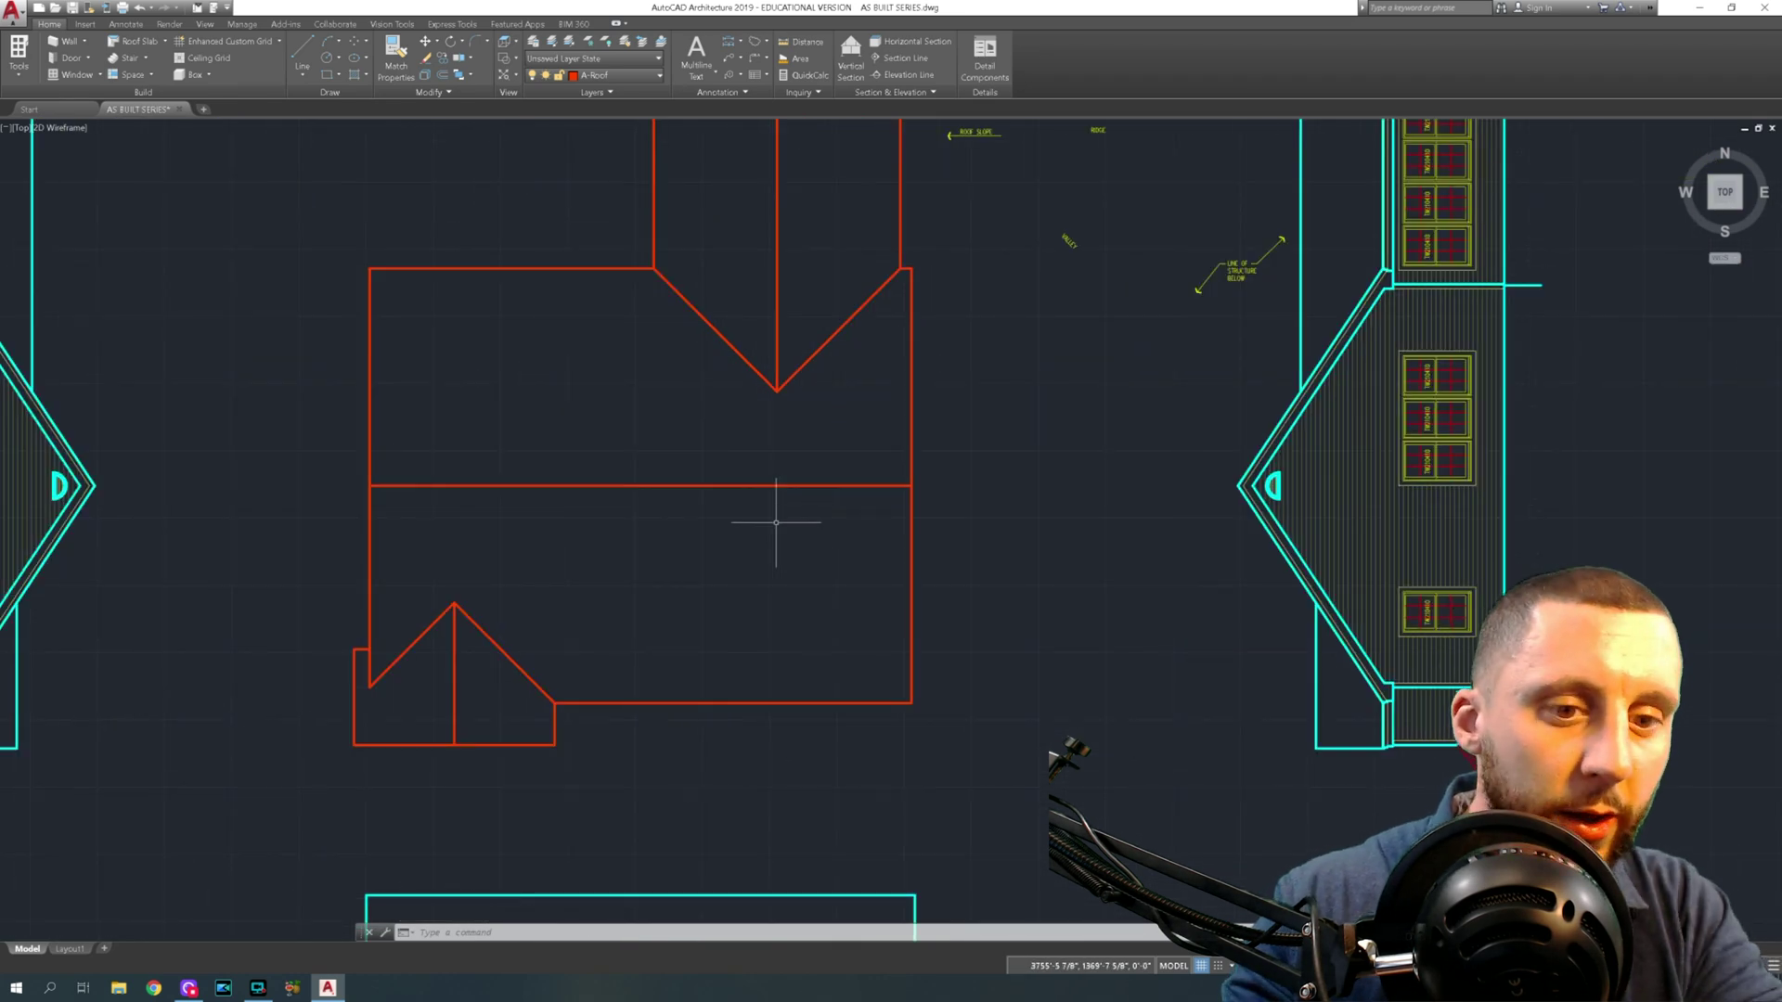
# Offset the roof's left and bottom edges 3" inward
pyautogui.write('of')
pyautogui.press('Return')
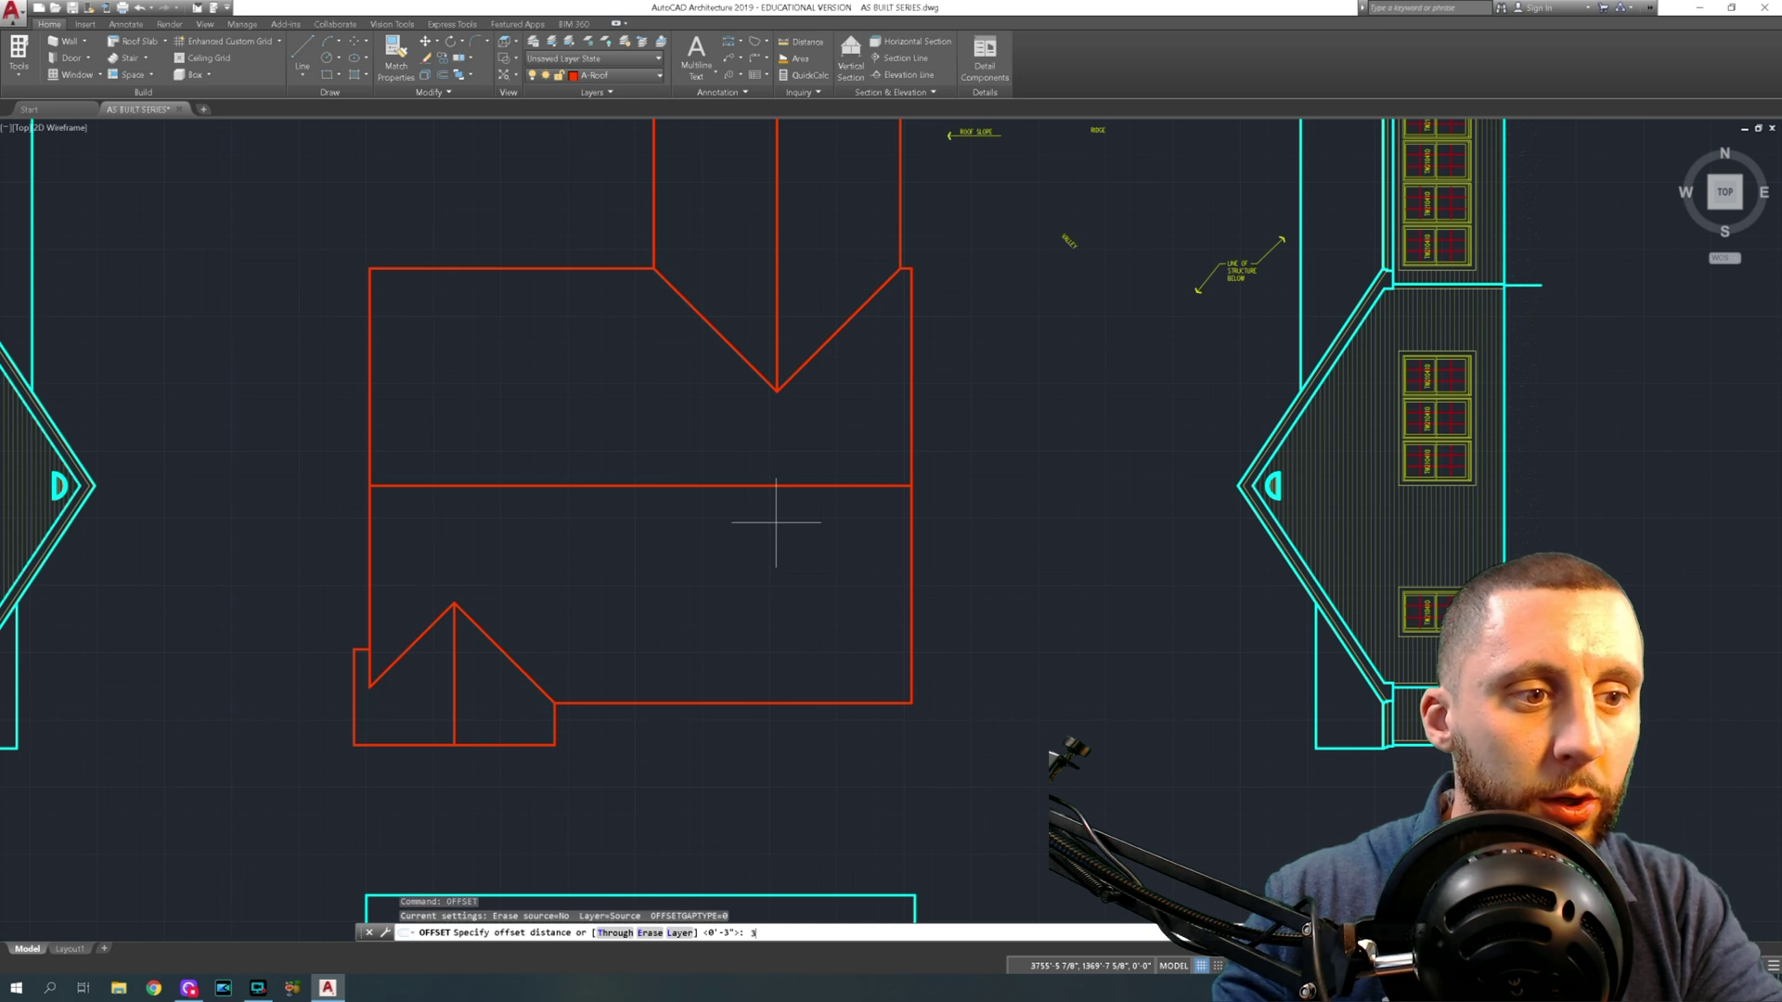
pyautogui.write('3')
pyautogui.press('Return')
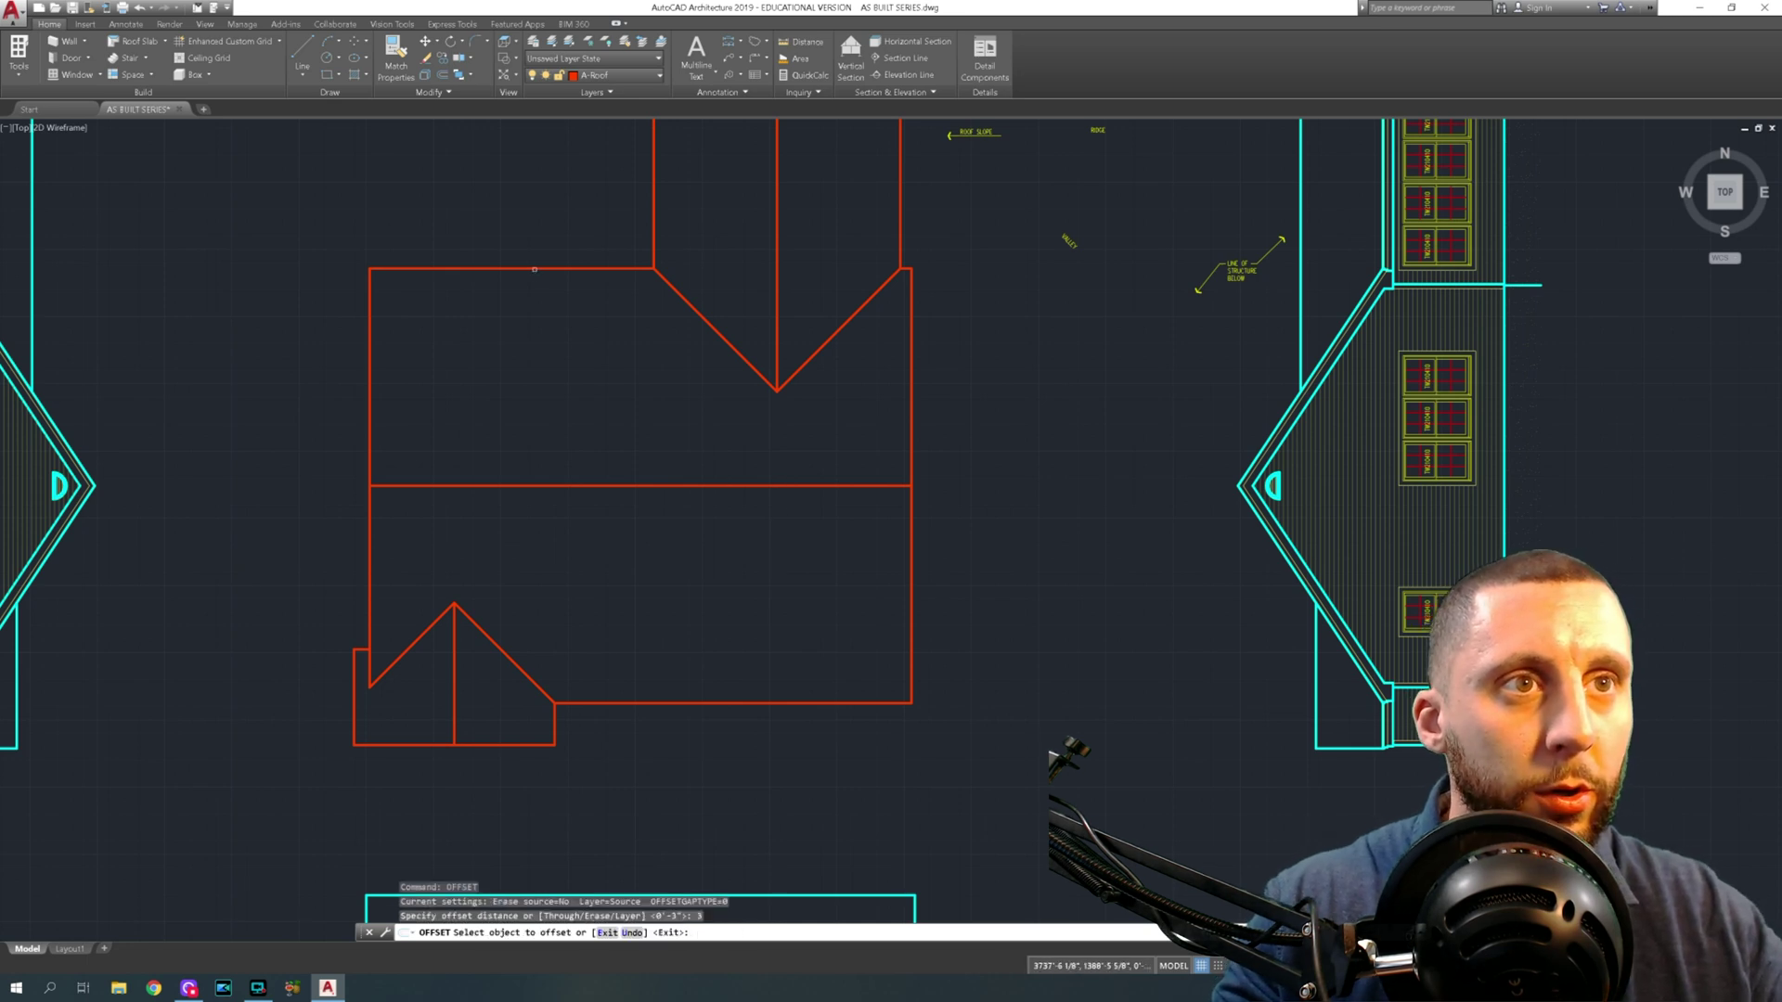
pyautogui.click(535, 269)
pyautogui.click(371, 339)
pyautogui.click(406, 339)
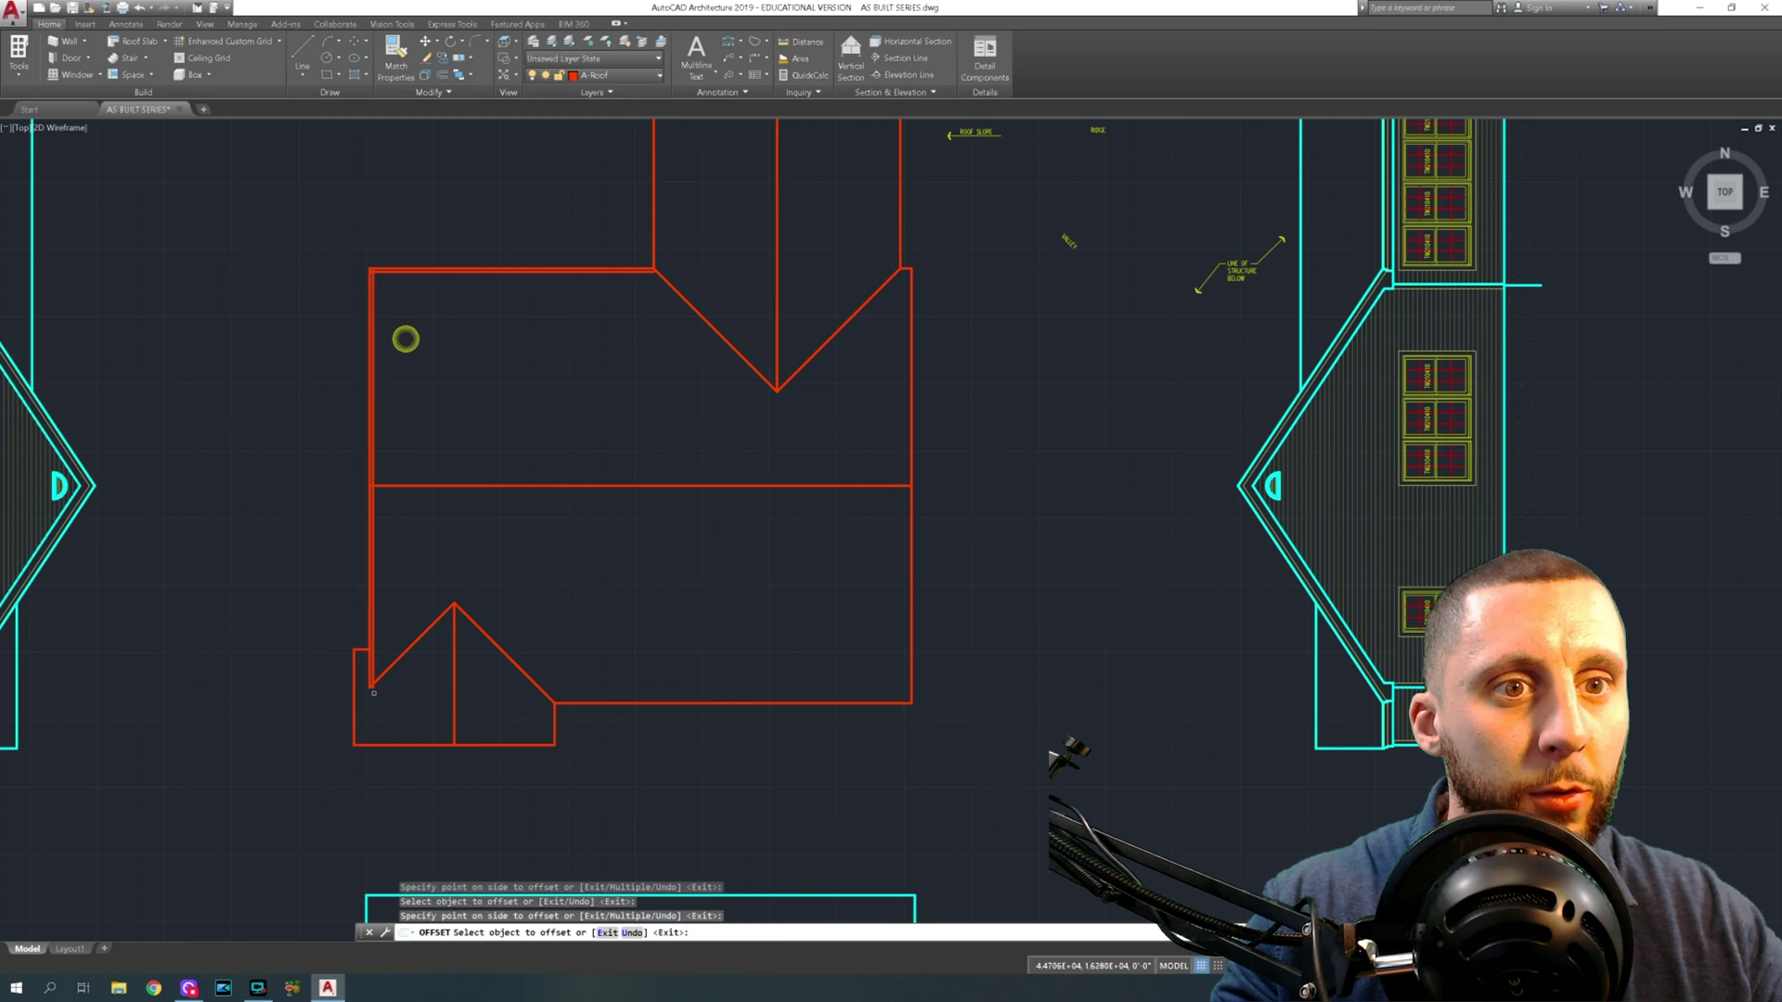
pyautogui.click(401, 743)
pyautogui.click(404, 720)
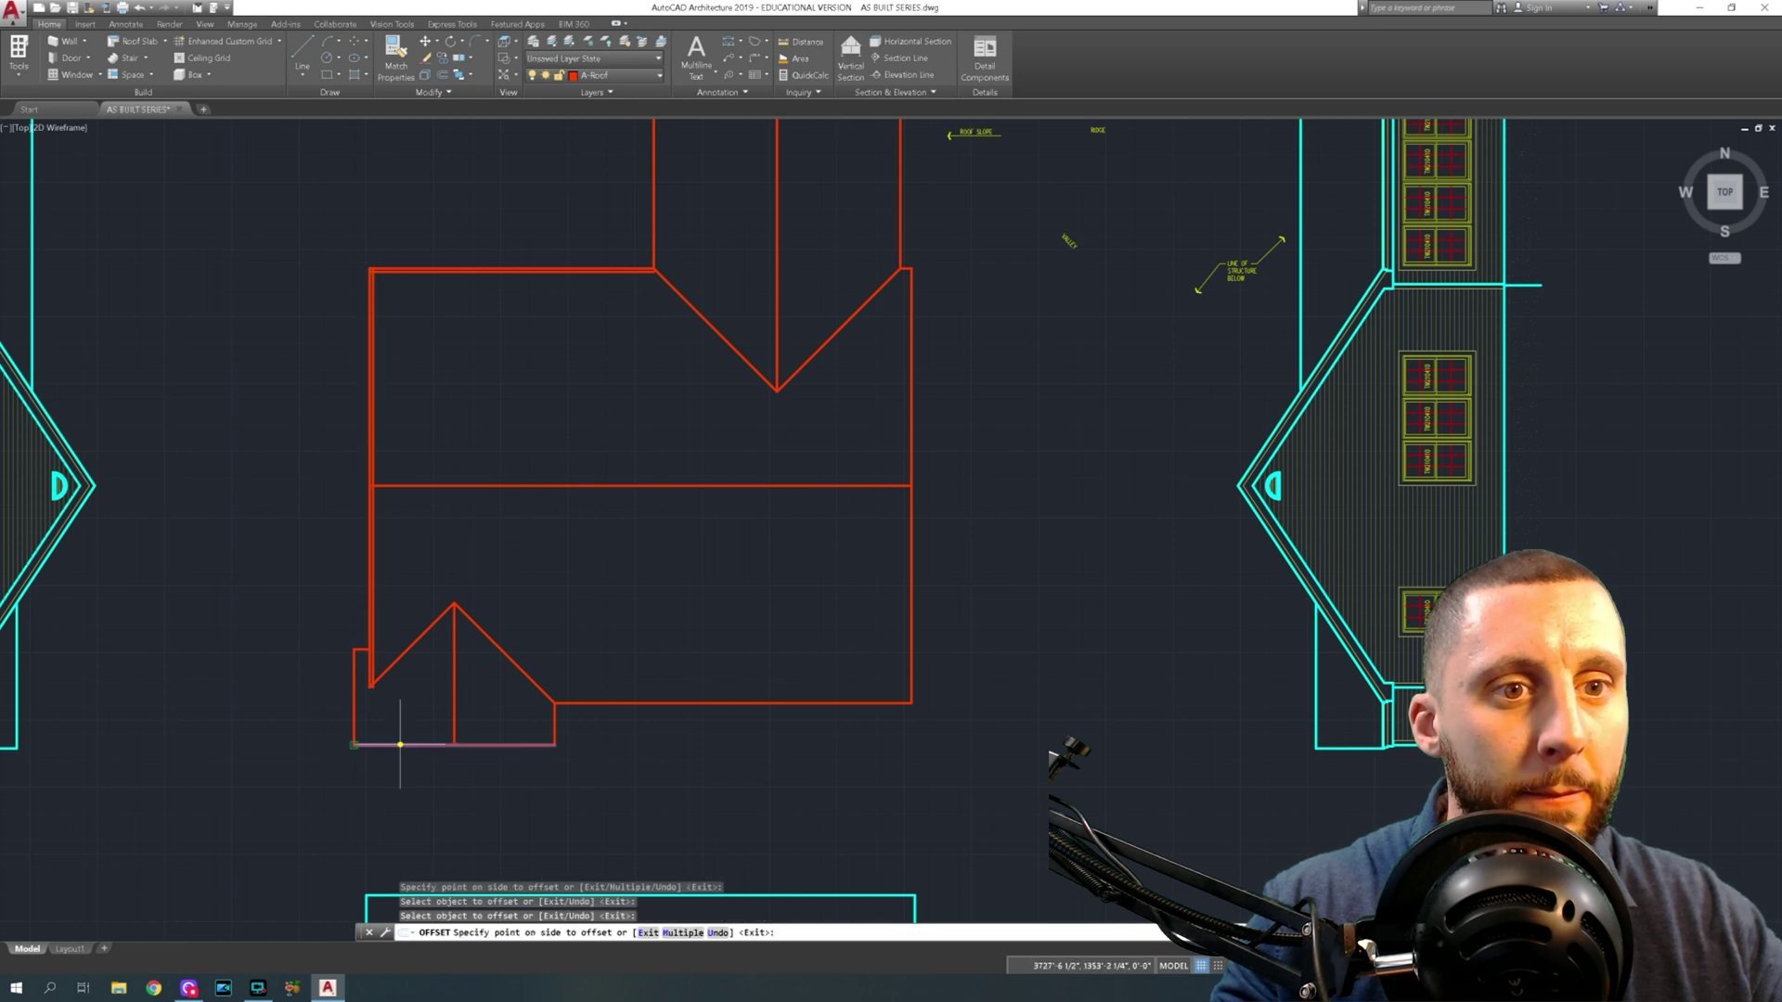
# Offset the small rectangle's right edge, the lower-right bottom edge and the right edge inward
pyautogui.click(553, 720)
pyautogui.click(547, 722)
pyautogui.click(586, 702)
pyautogui.click(583, 661)
pyautogui.click(913, 617)
pyautogui.click(875, 616)
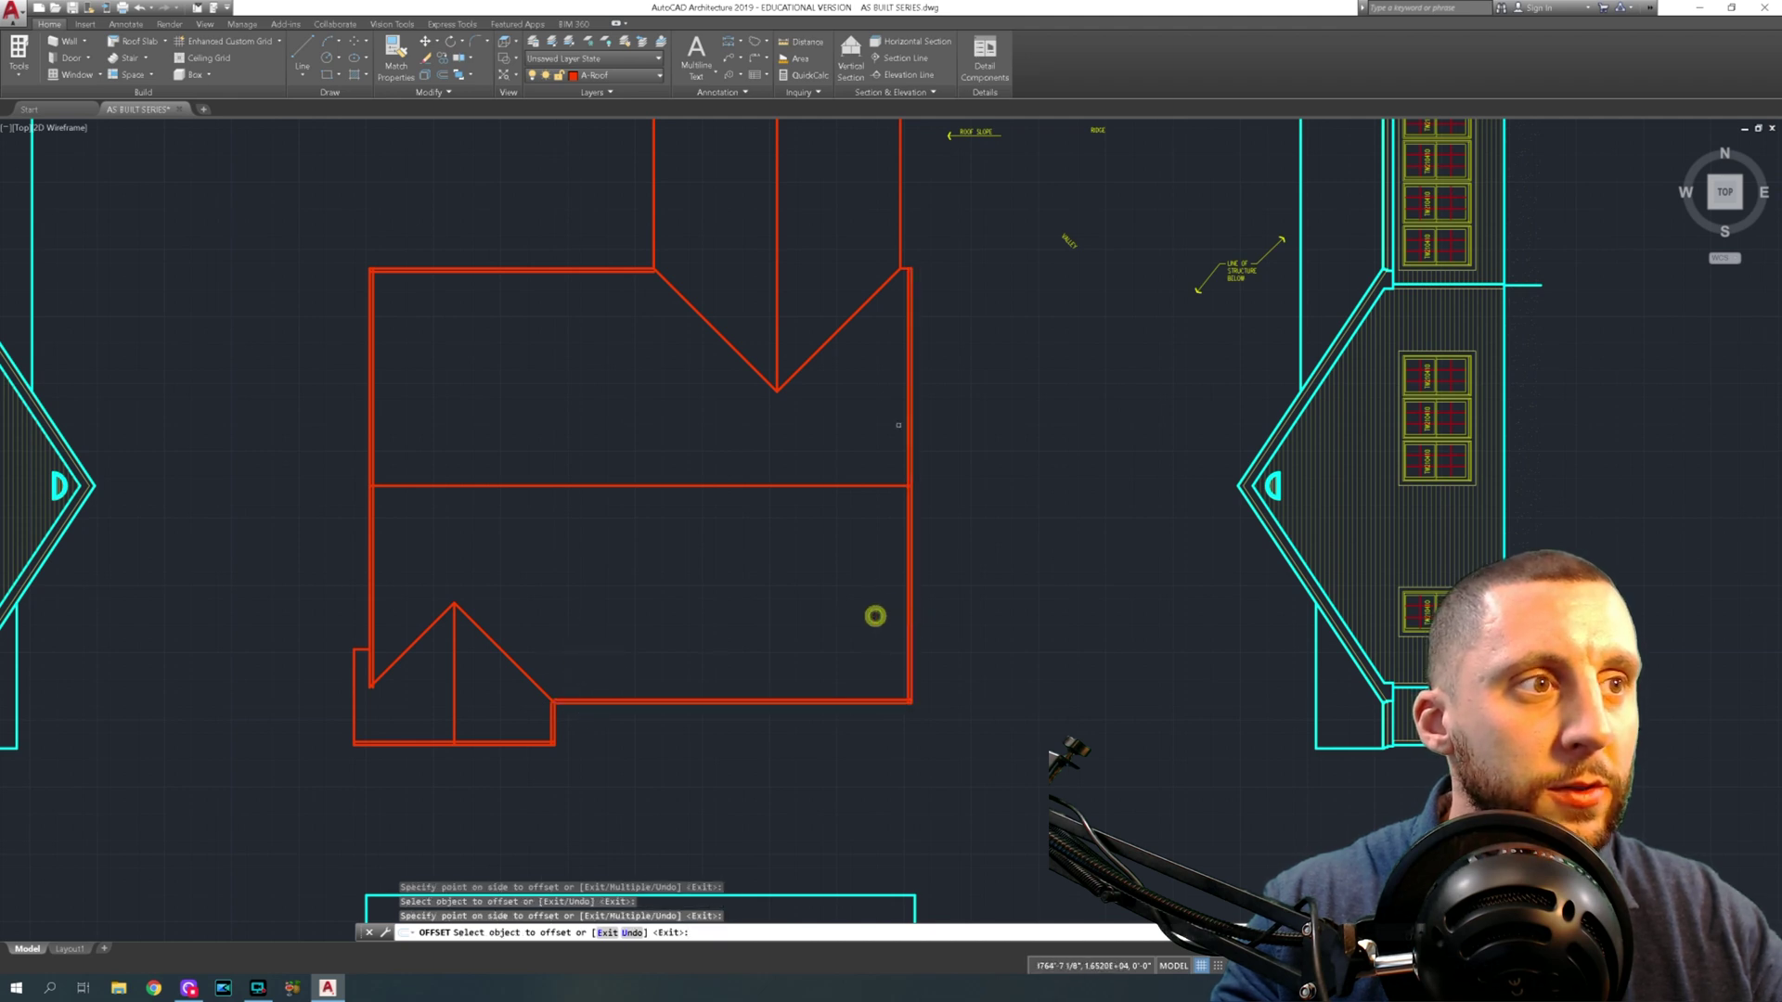
pyautogui.moveTo(883, 375); pyautogui.dragTo(892, 461, button='middle')
pyautogui.scroll(6, 907, 352)
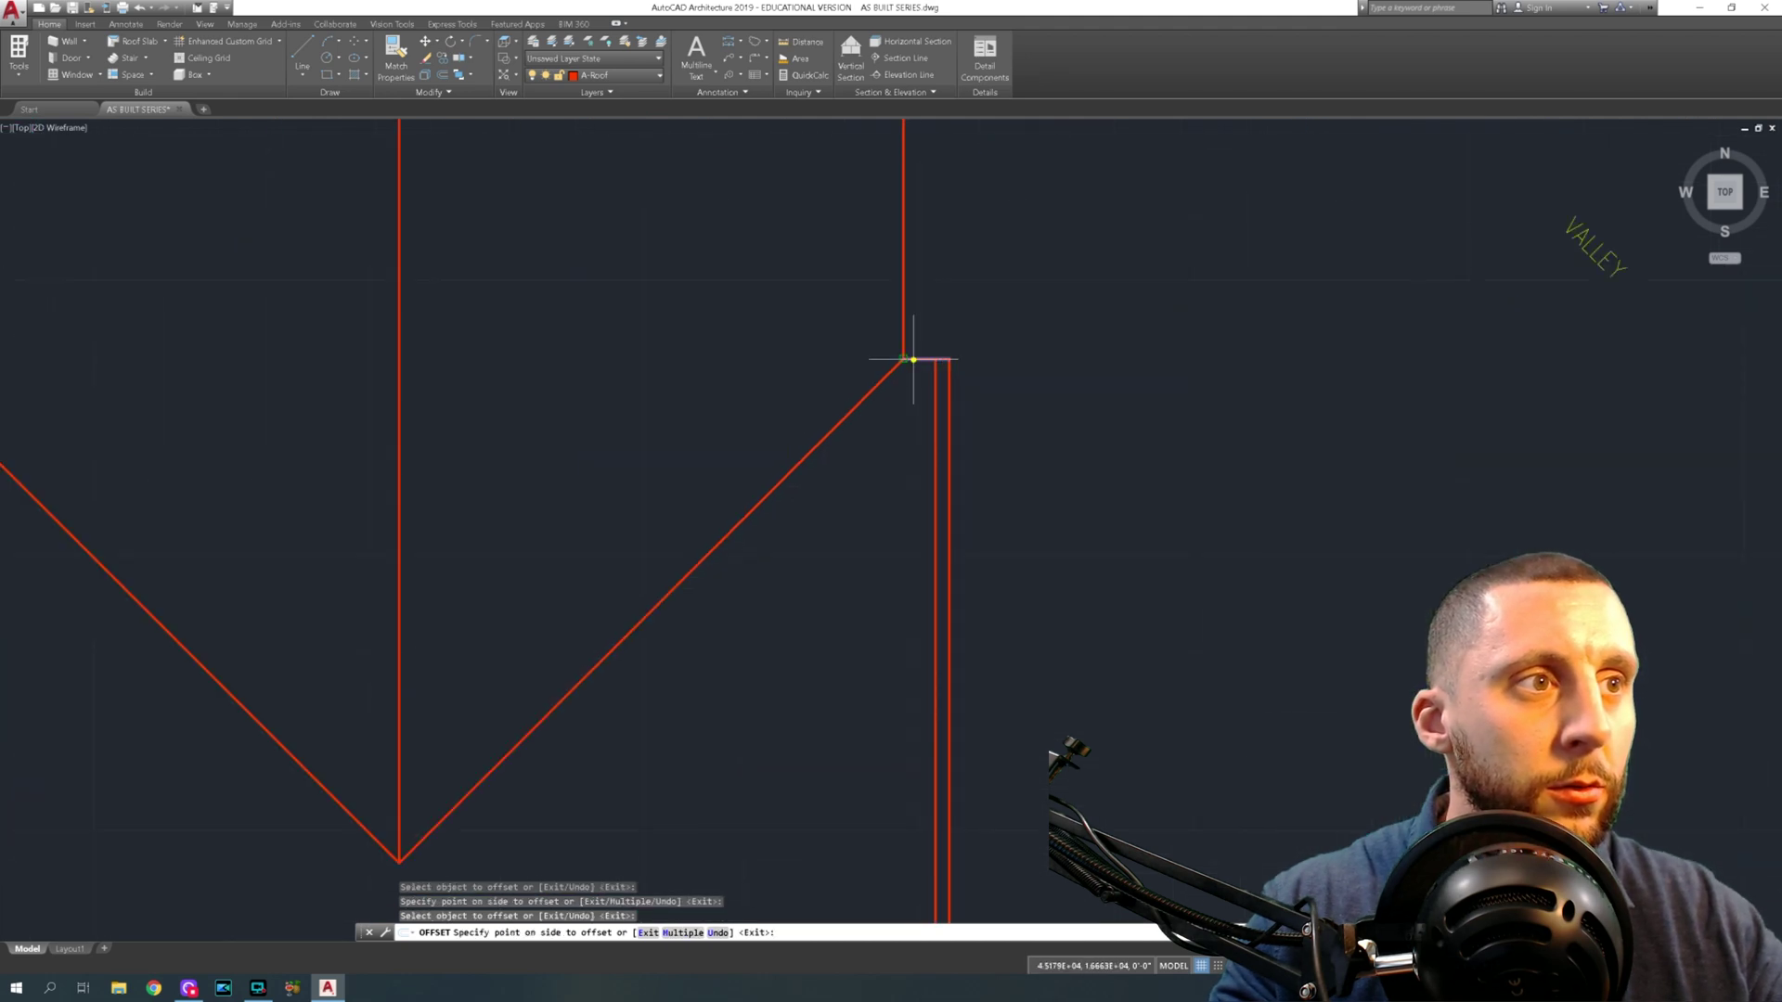
pyautogui.scroll(-5, 899, 342)
pyautogui.scroll(4, 722, 269)
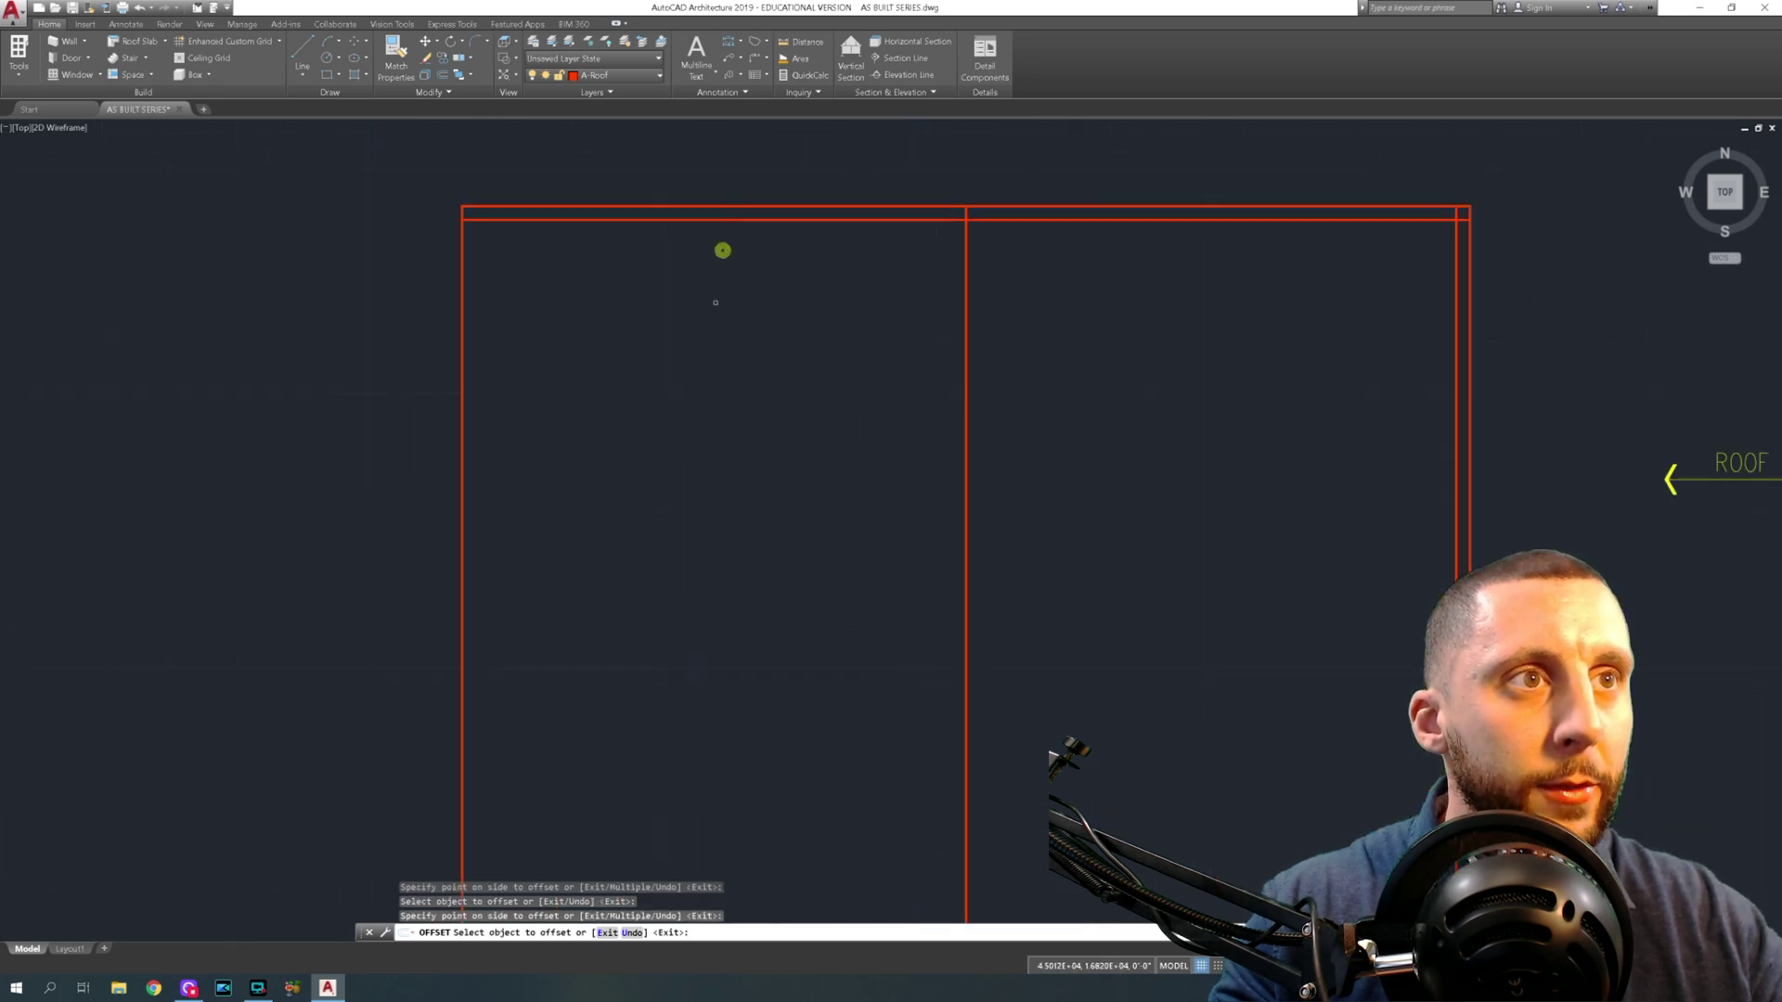
pyautogui.scroll(-2, 715, 312)
# Offset the left roof edge inward, then set up FILLET with radius 0
pyautogui.click(618, 435)
pyautogui.click(684, 460)
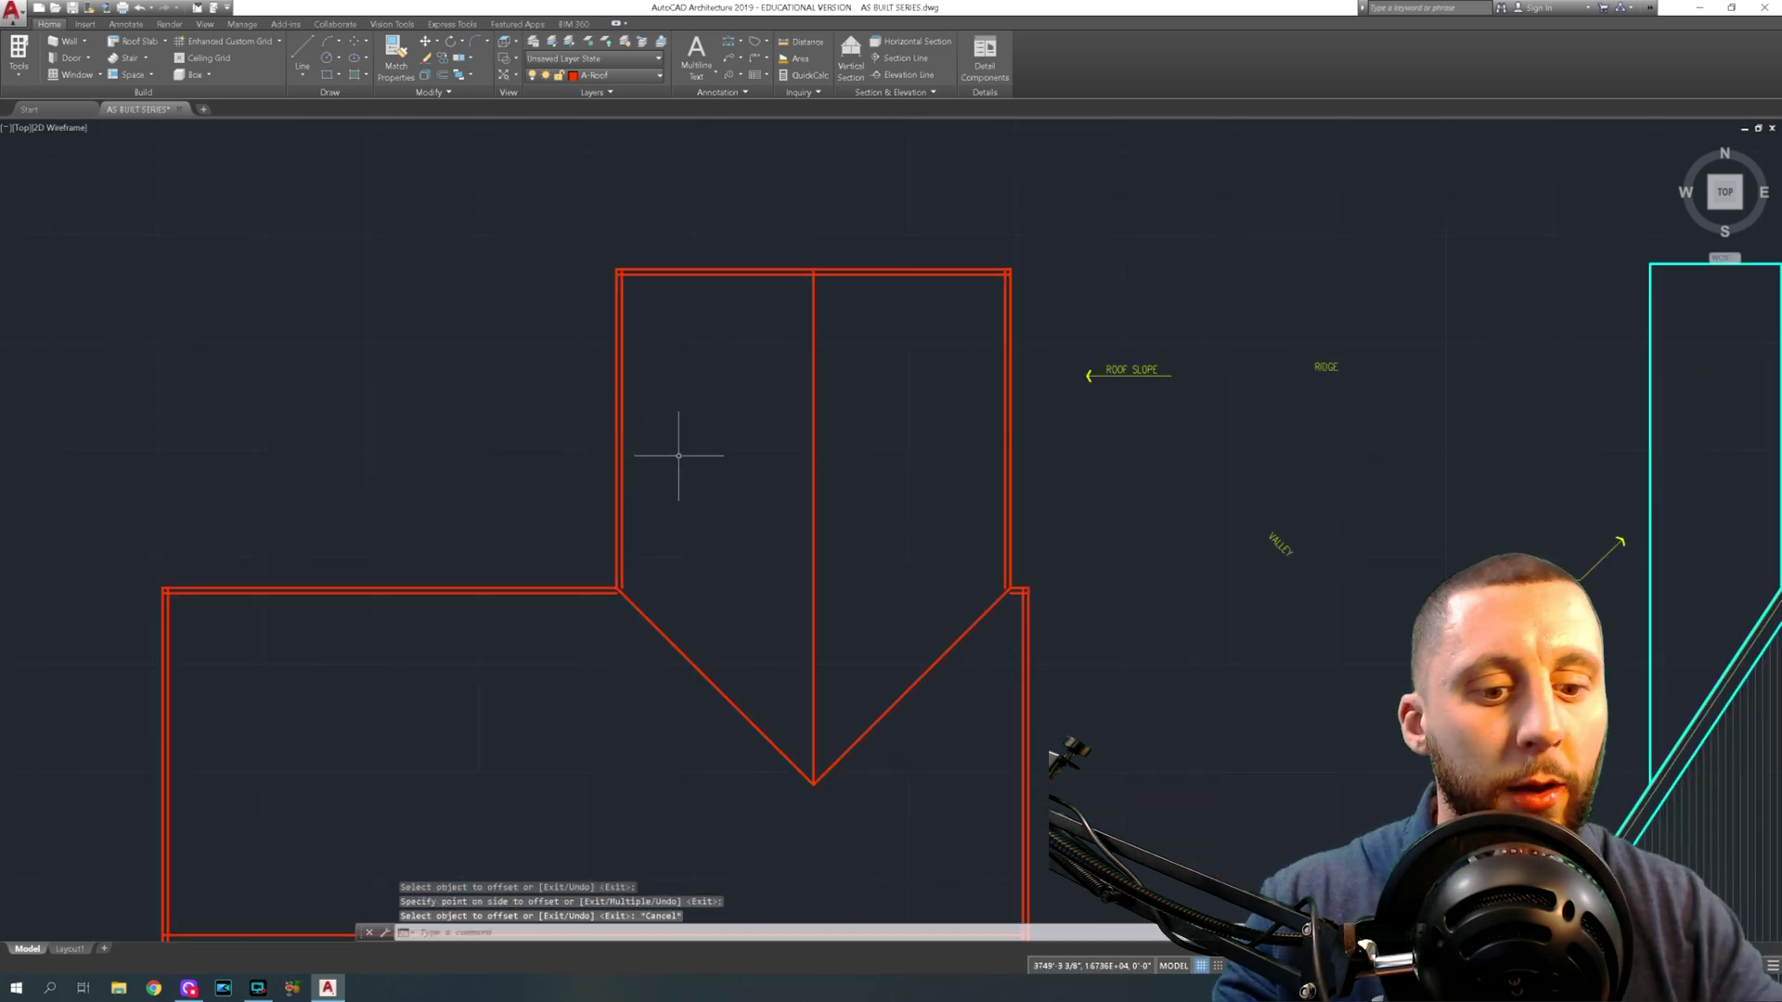
pyautogui.press('Escape')
pyautogui.write('fill')
pyautogui.press('Return')
pyautogui.write('r')
pyautogui.press('Return')
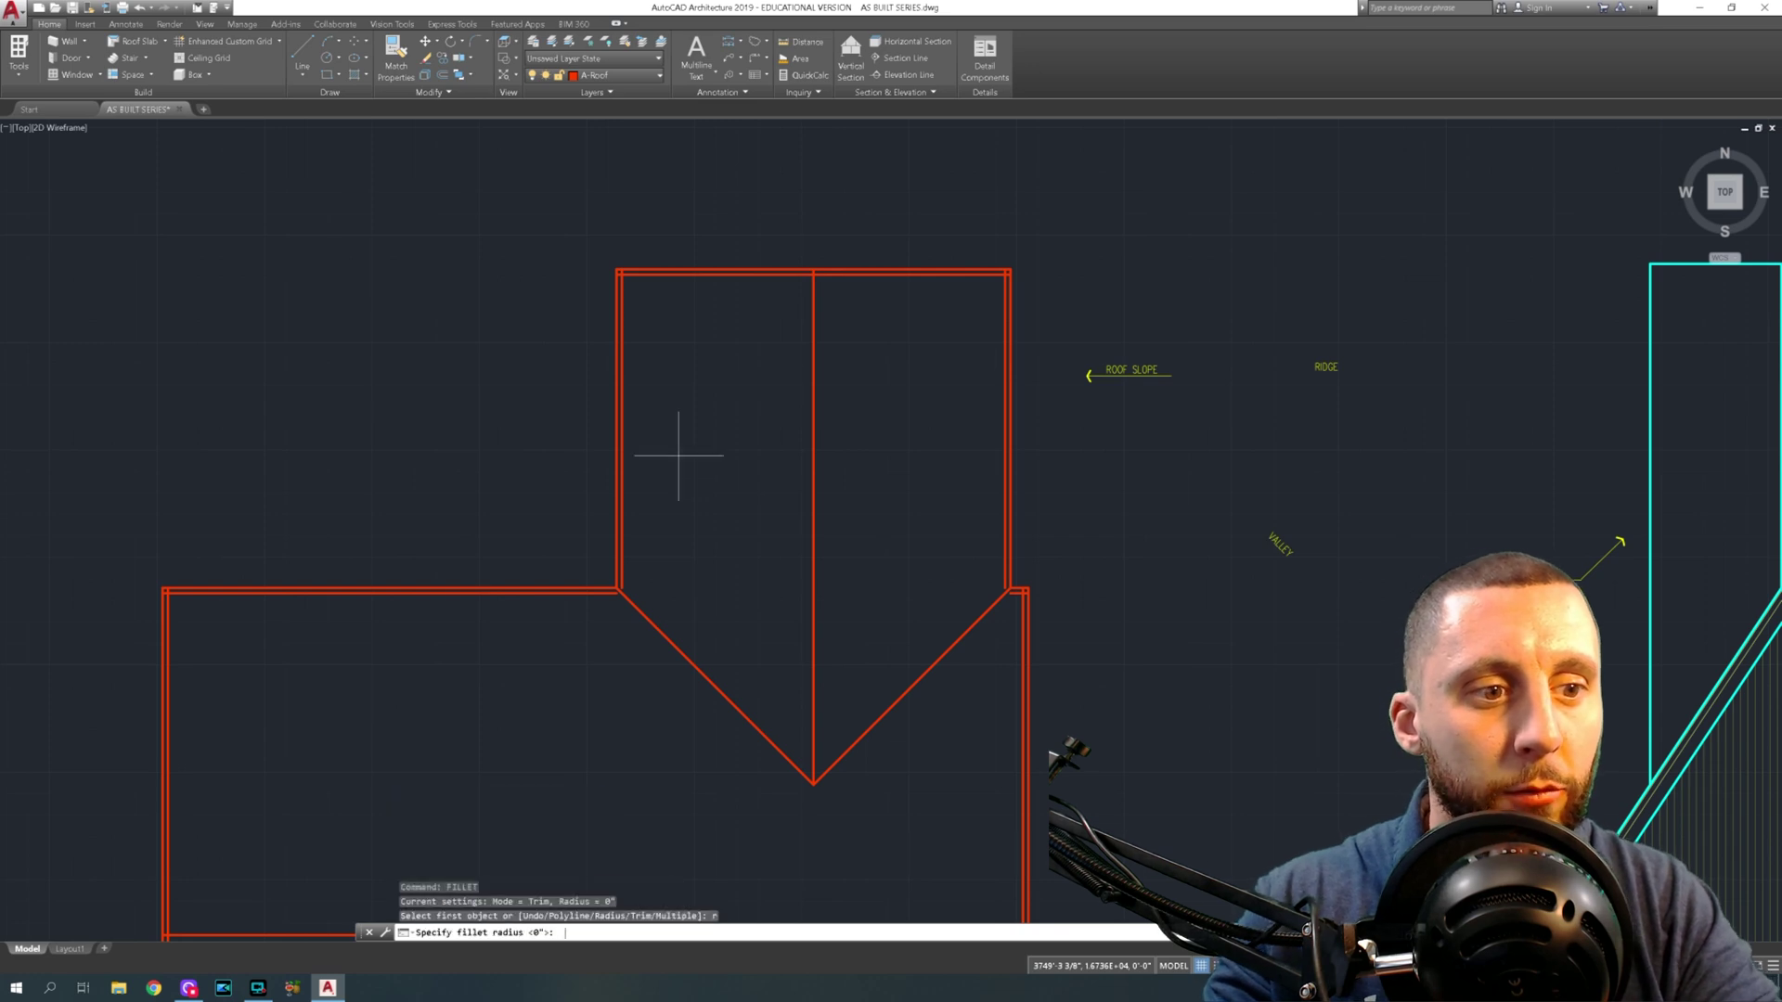
pyautogui.write('0')
pyautogui.press('Return')
# Join the first vertical and horizontal inner lines sharply and restart FILLET in Multiple mode
pyautogui.scroll(2, 639, 583)
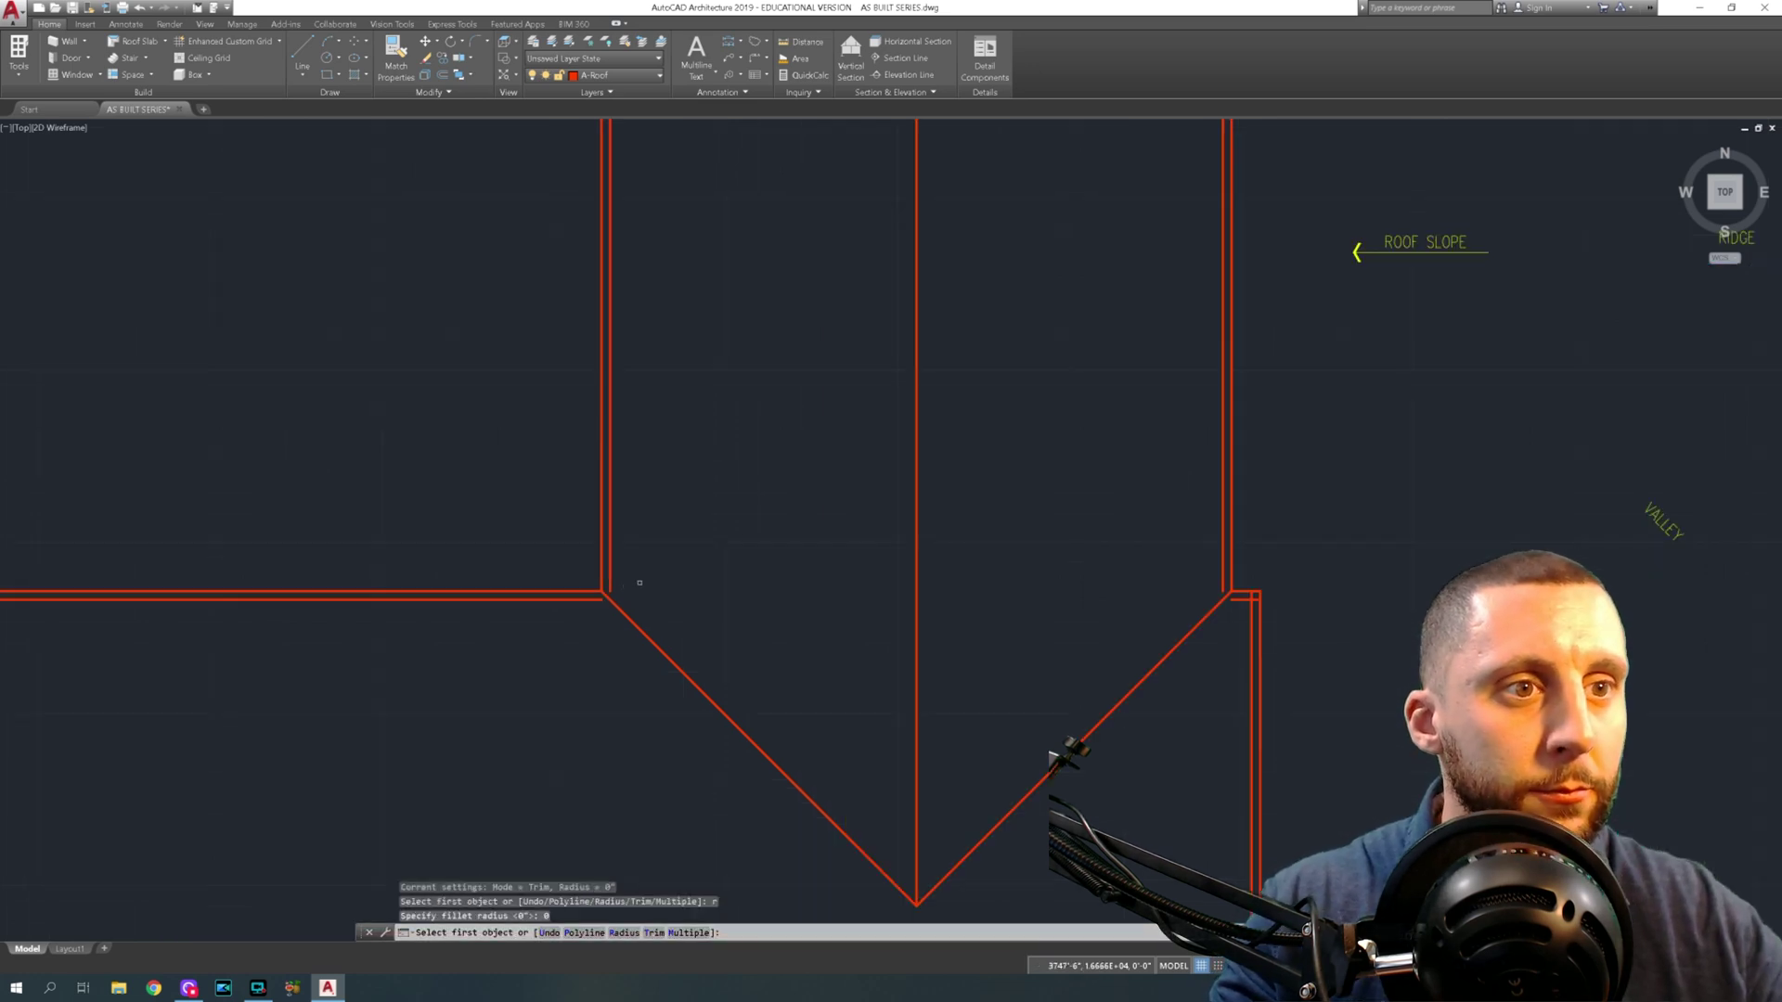
pyautogui.click(610, 585)
pyautogui.click(599, 599)
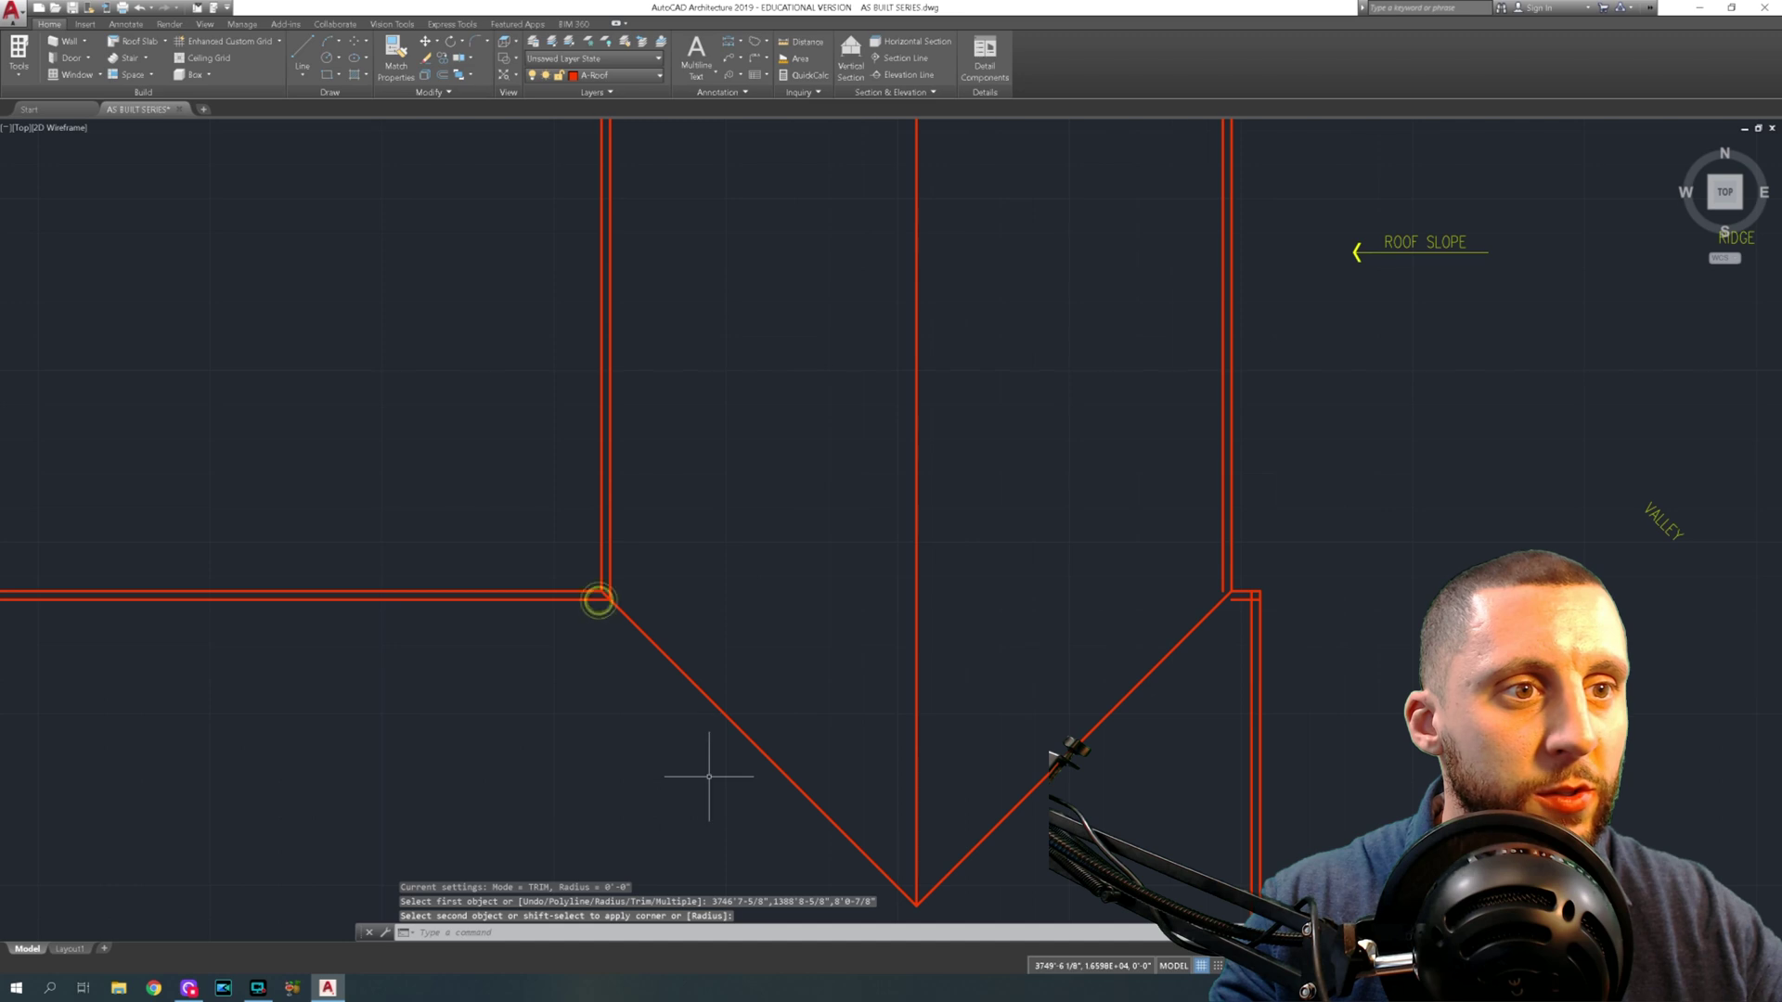
pyautogui.press('Return')
pyautogui.write('m')
pyautogui.press('Return')
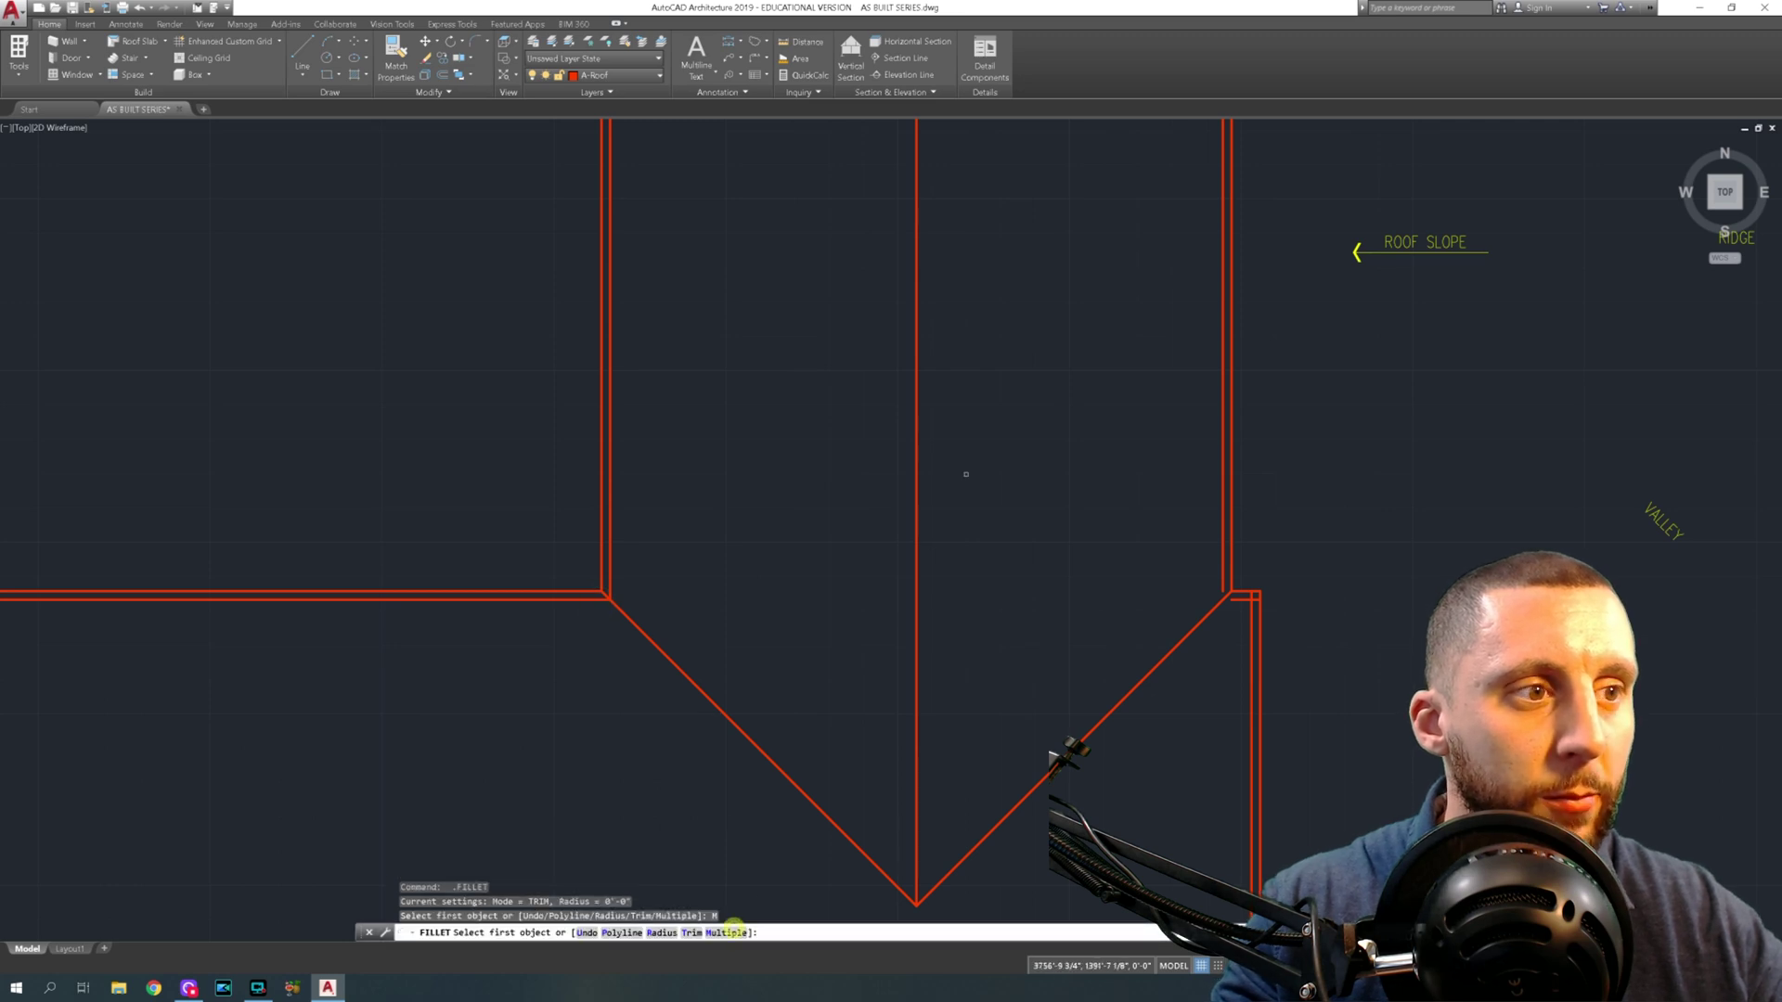
# Close the top-right, top-left and valley inner corners with zero-radius fillets
pyautogui.moveTo(1080, 168); pyautogui.dragTo(856, 426, button='middle')
pyautogui.click(983, 343)
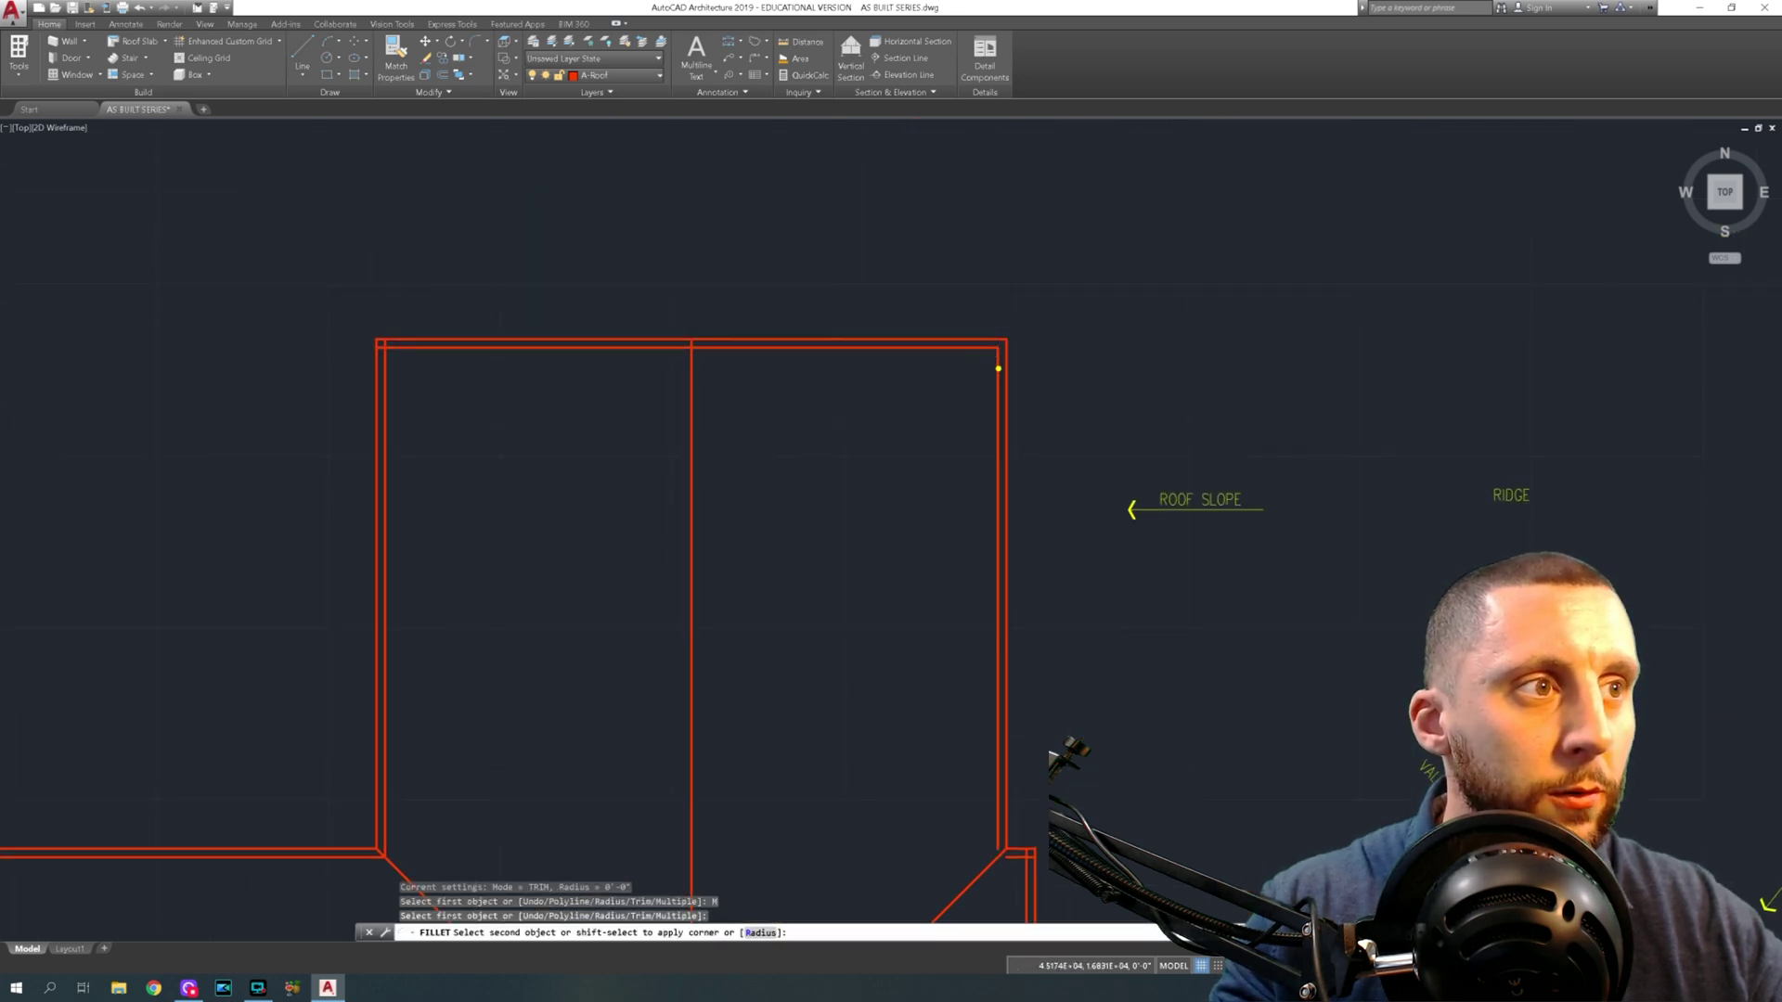
pyautogui.click(997, 368)
pyautogui.click(400, 346)
pyautogui.click(385, 365)
pyautogui.moveTo(978, 693); pyautogui.dragTo(916, 321, button='middle')
pyautogui.click(933, 454)
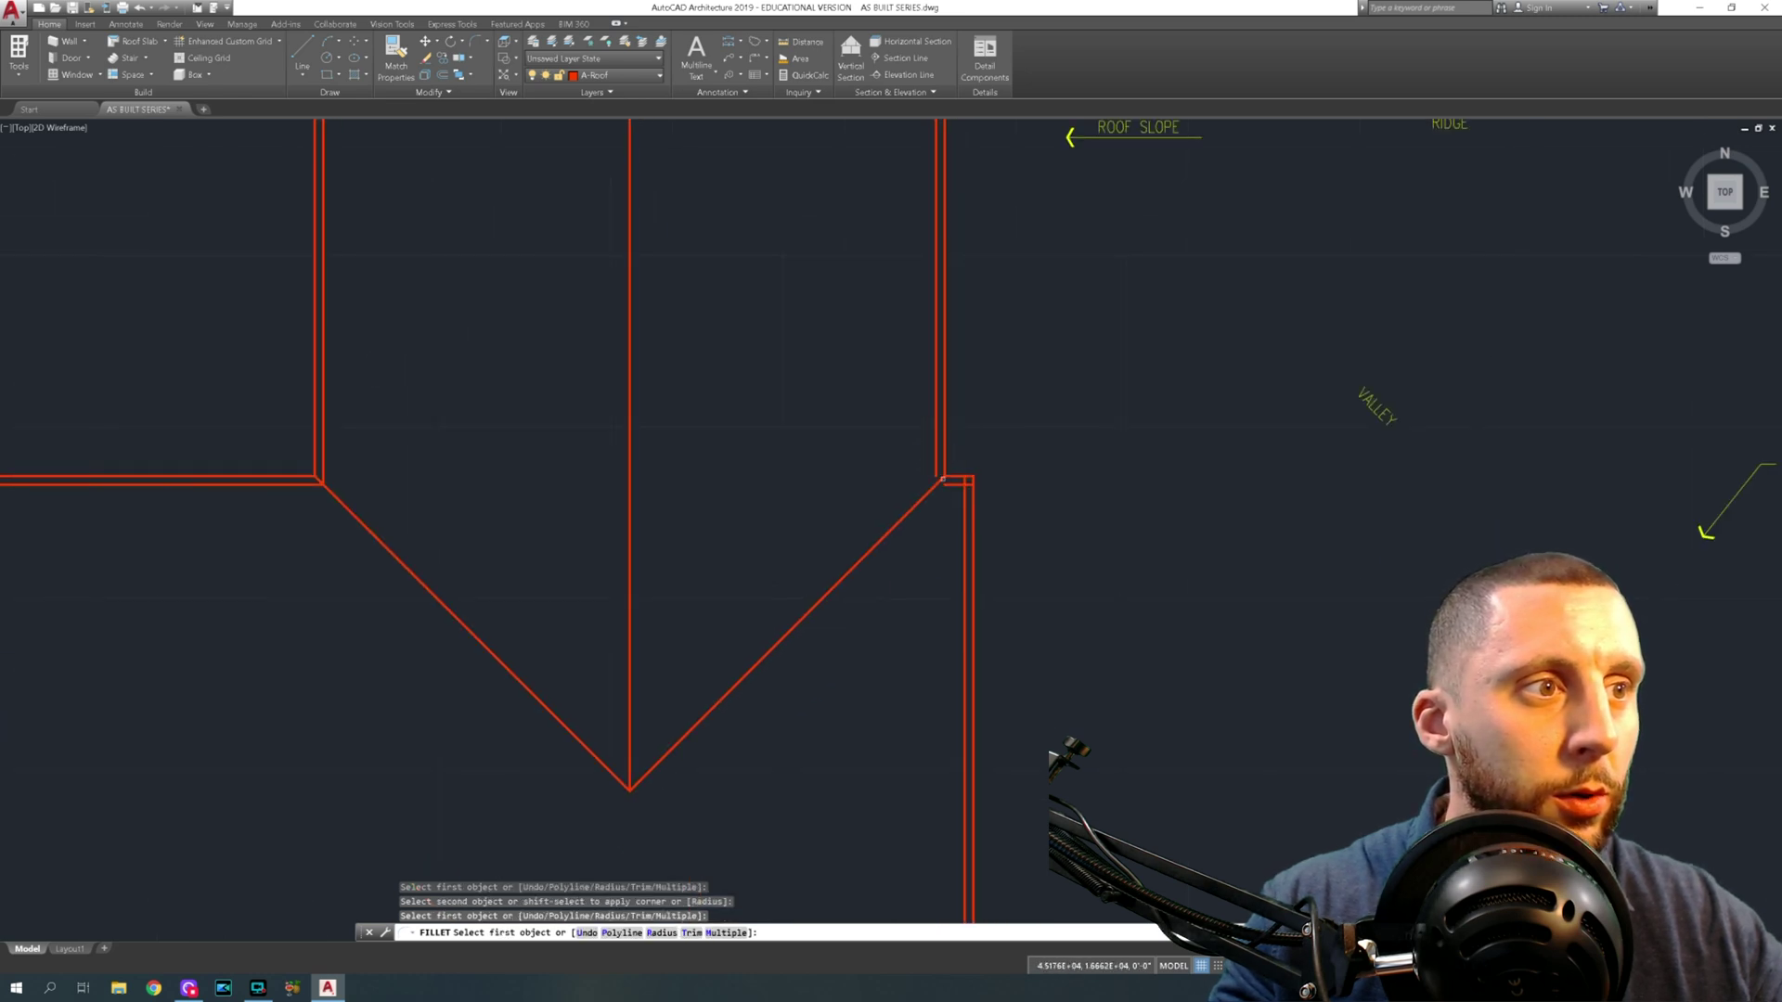
pyautogui.click(937, 472)
pyautogui.click(948, 482)
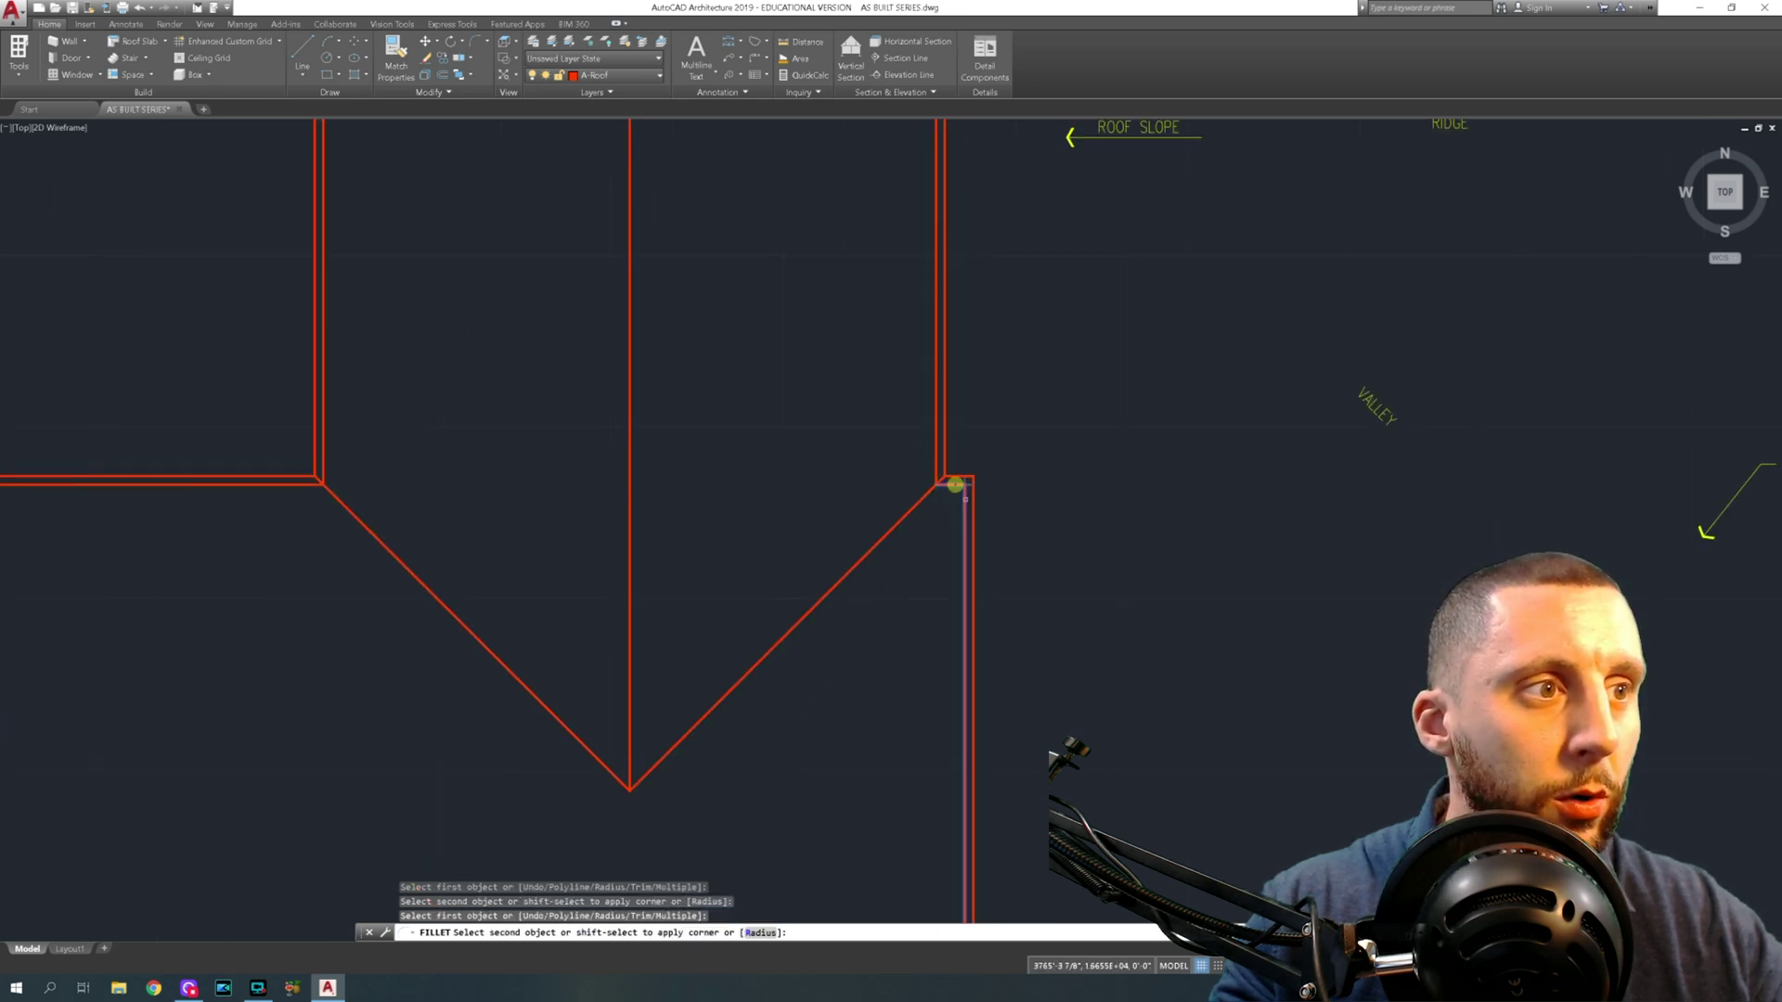
# Fillet the inner corners at the outline's right-side corner and lower-right corner
pyautogui.scroll(-2, 960, 496)
pyautogui.scroll(-3, 965, 505)
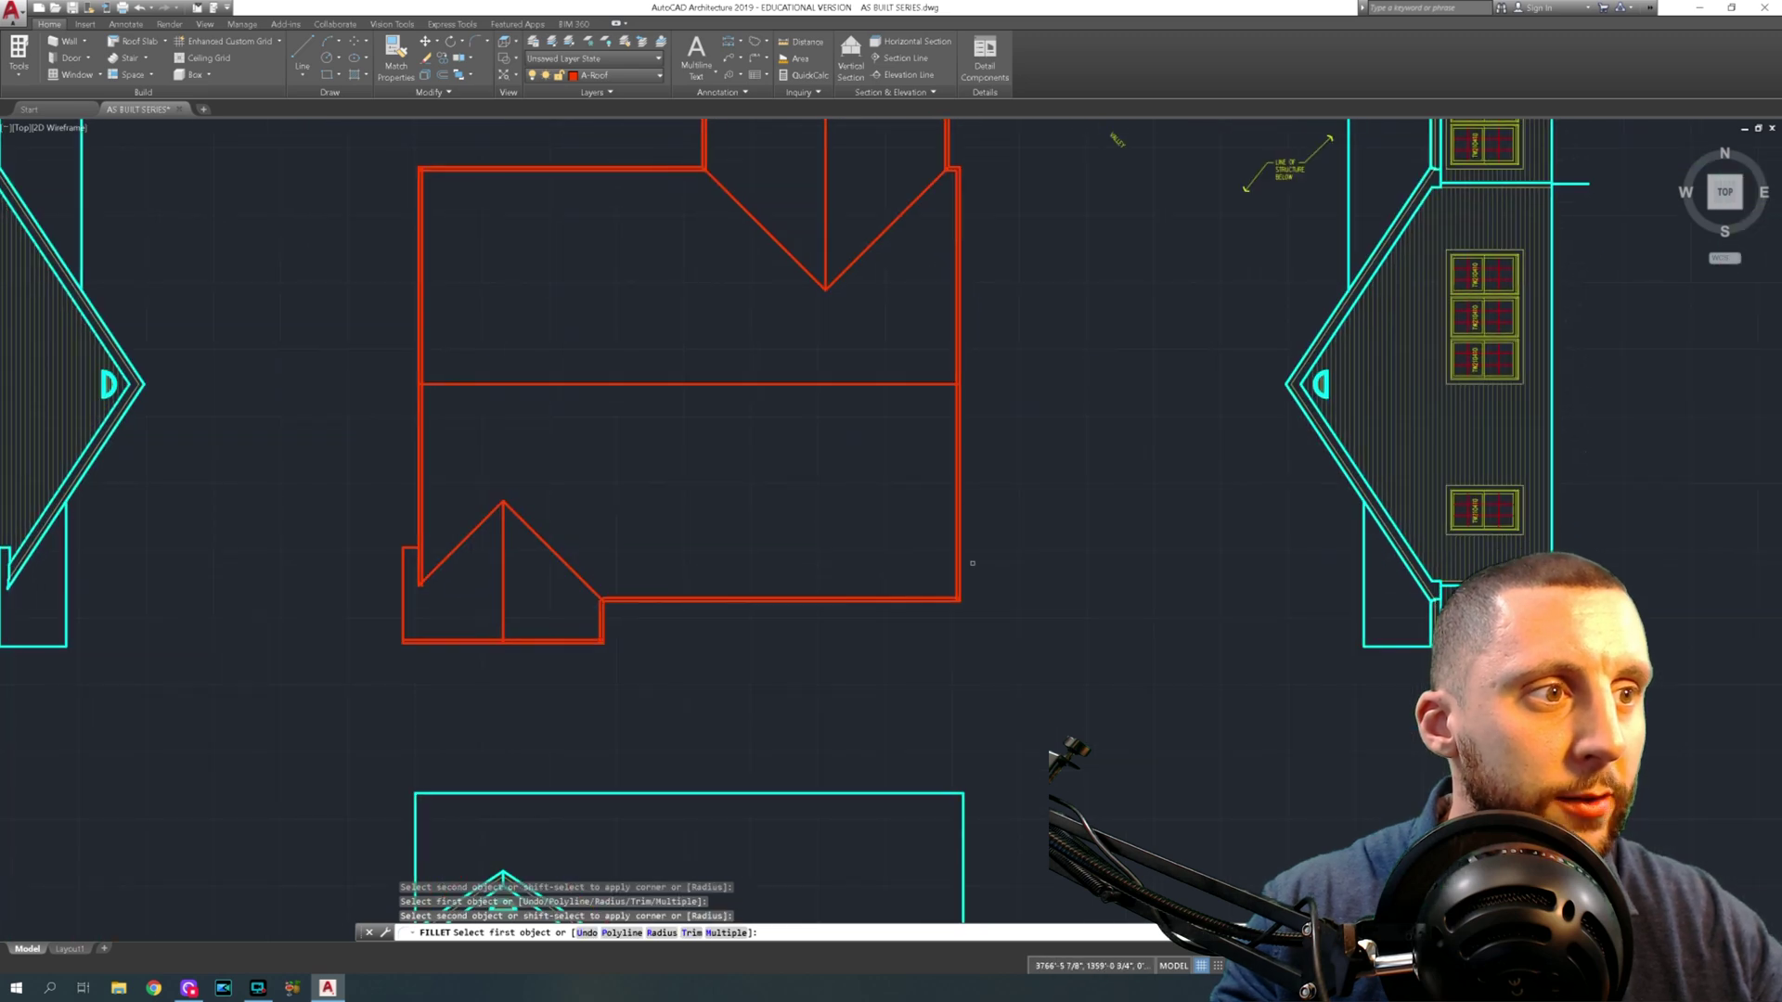
pyautogui.scroll(6, 961, 594)
pyautogui.click(960, 592)
pyautogui.click(956, 604)
pyautogui.scroll(-3, 948, 601)
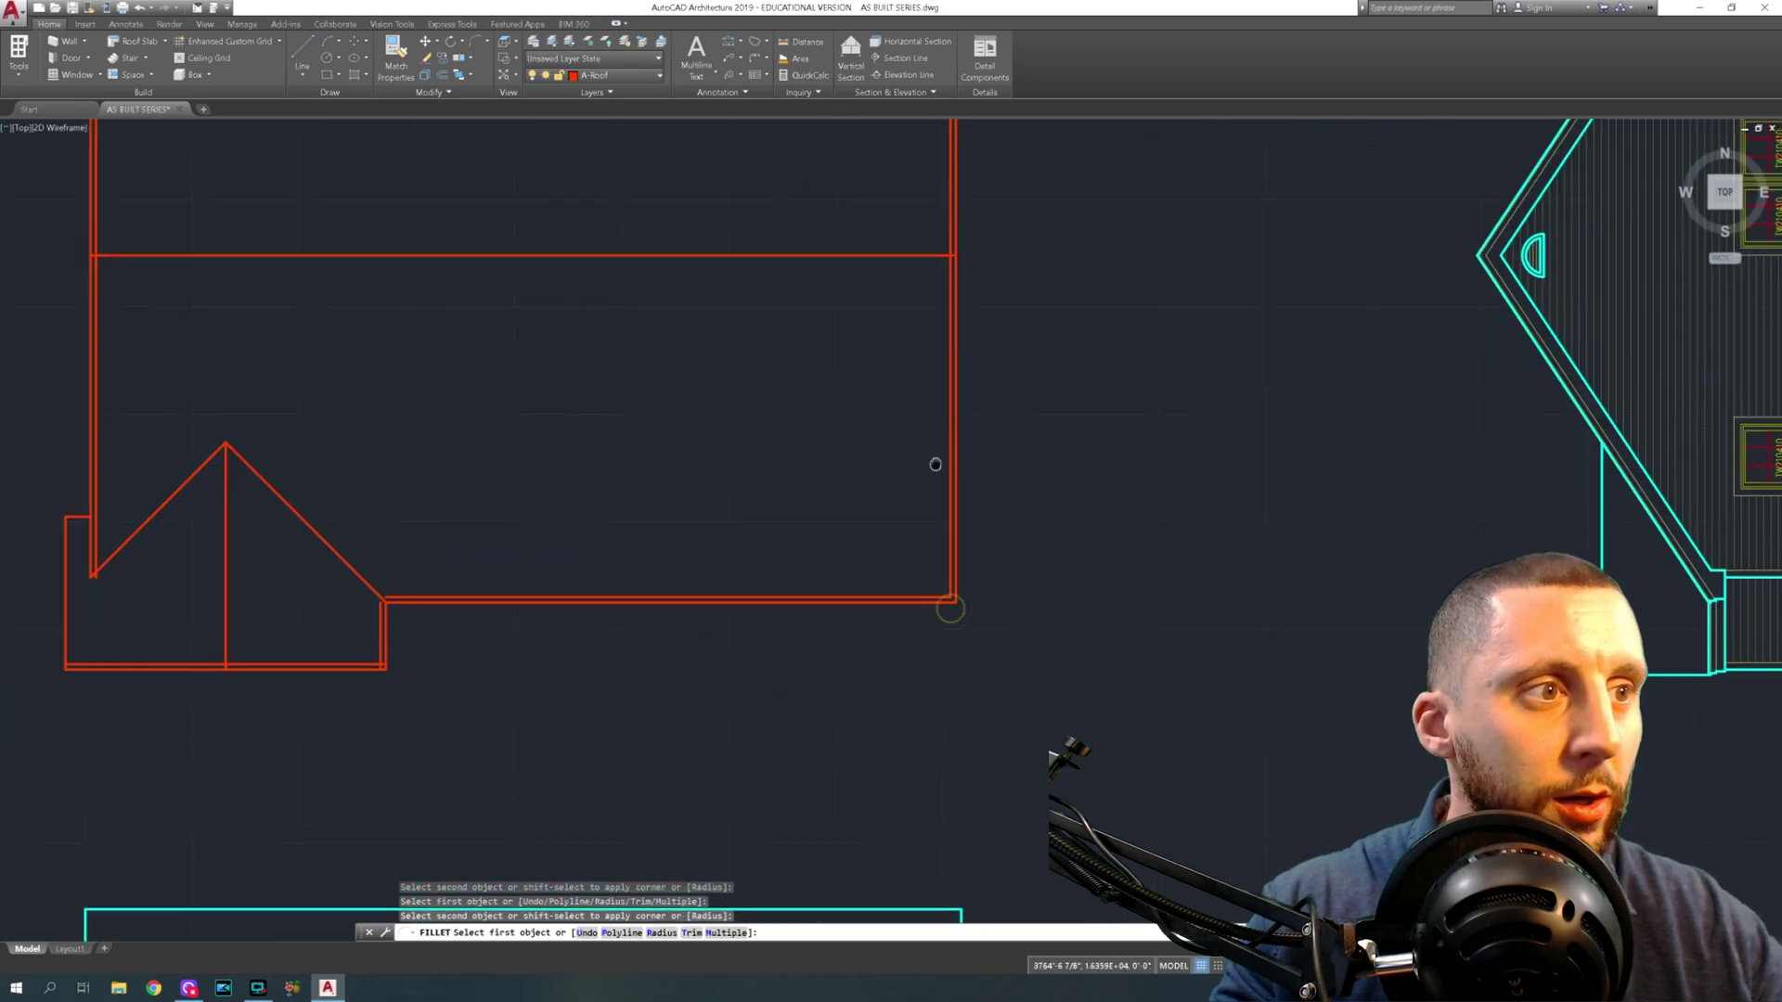
pyautogui.moveTo(791, 535); pyautogui.dragTo(1107, 324, button='middle')
pyautogui.scroll(4, 720, 536)
pyautogui.click(756, 530)
pyautogui.click(732, 527)
pyautogui.click(713, 542)
pyautogui.click(739, 528)
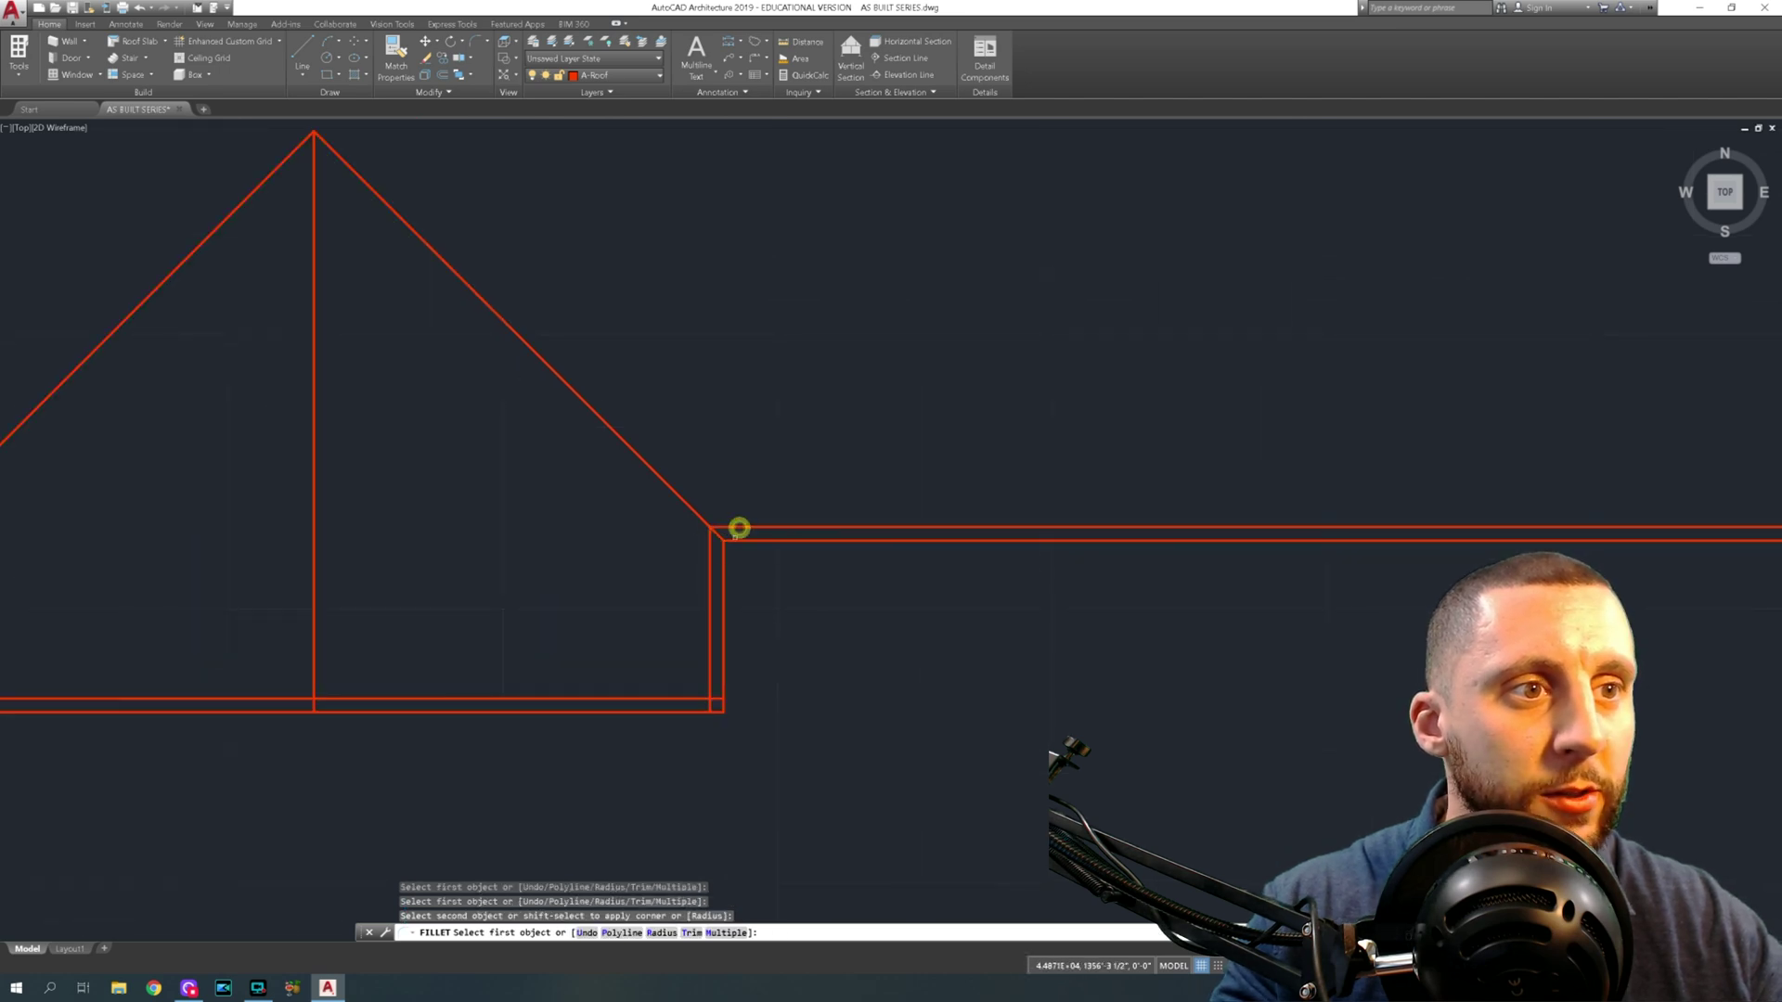
# Fillet the notch corner and the bottom-left inner corner
pyautogui.scroll(-2, 739, 528)
pyautogui.click(855, 598)
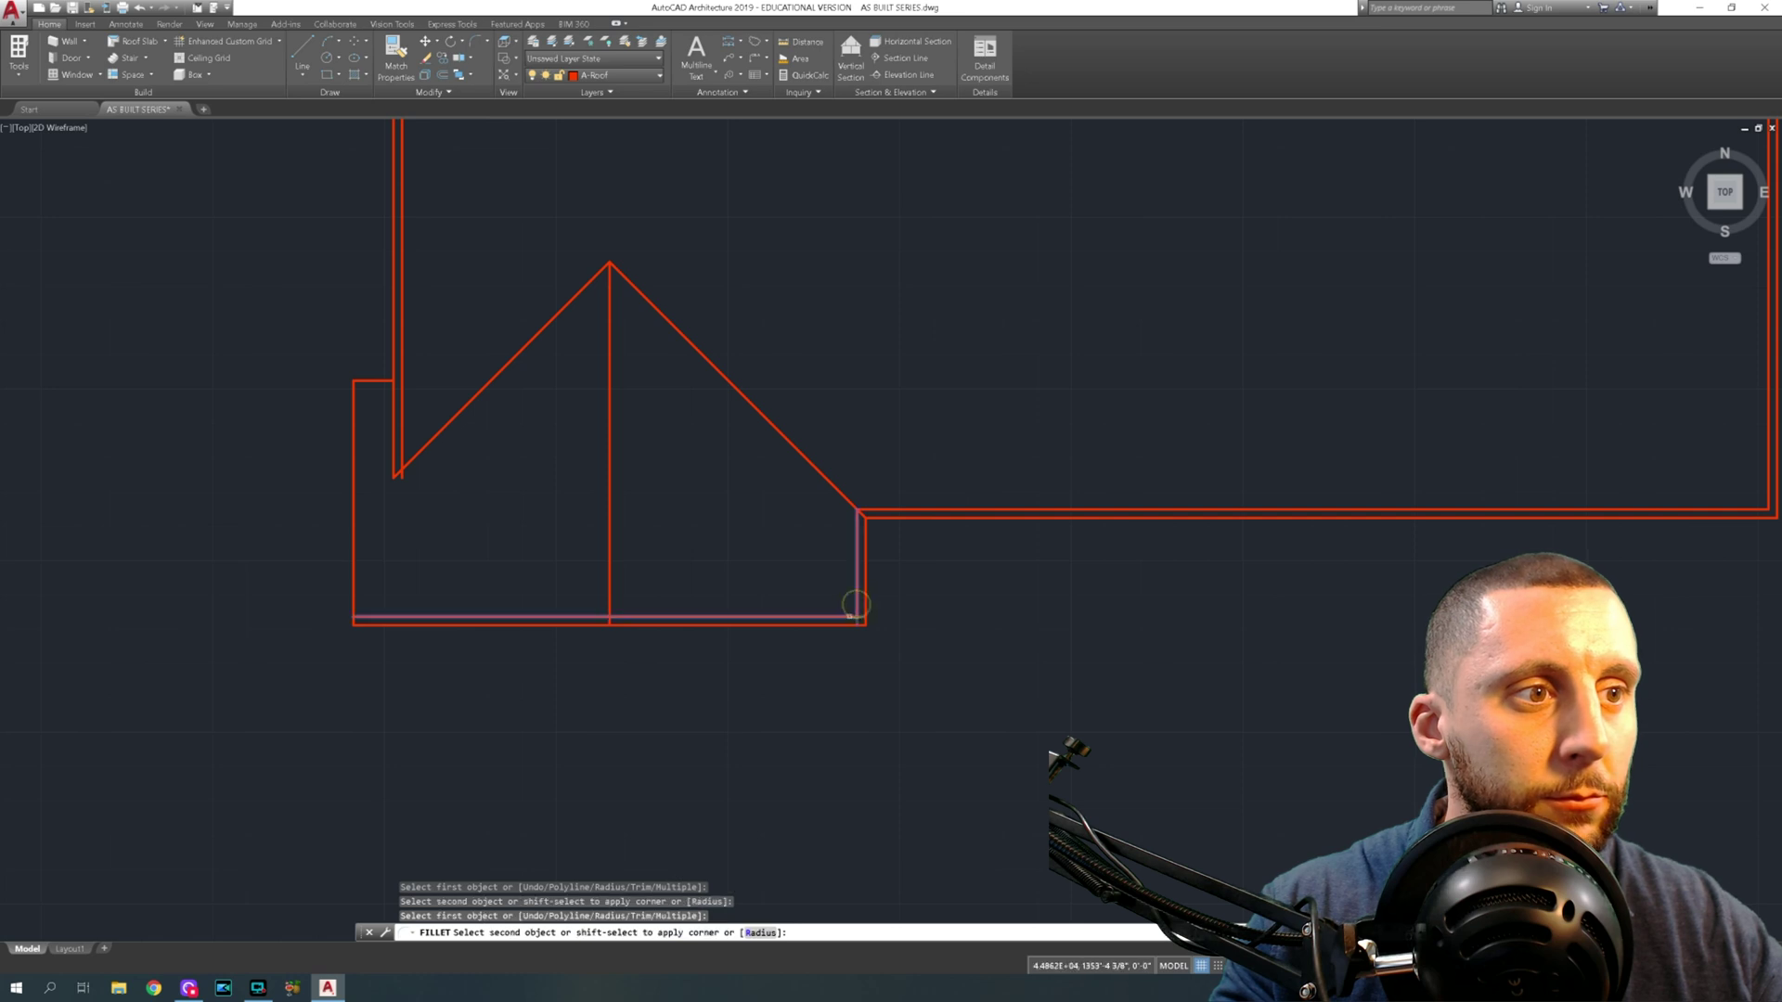
pyautogui.click(849, 616)
pyautogui.click(437, 616)
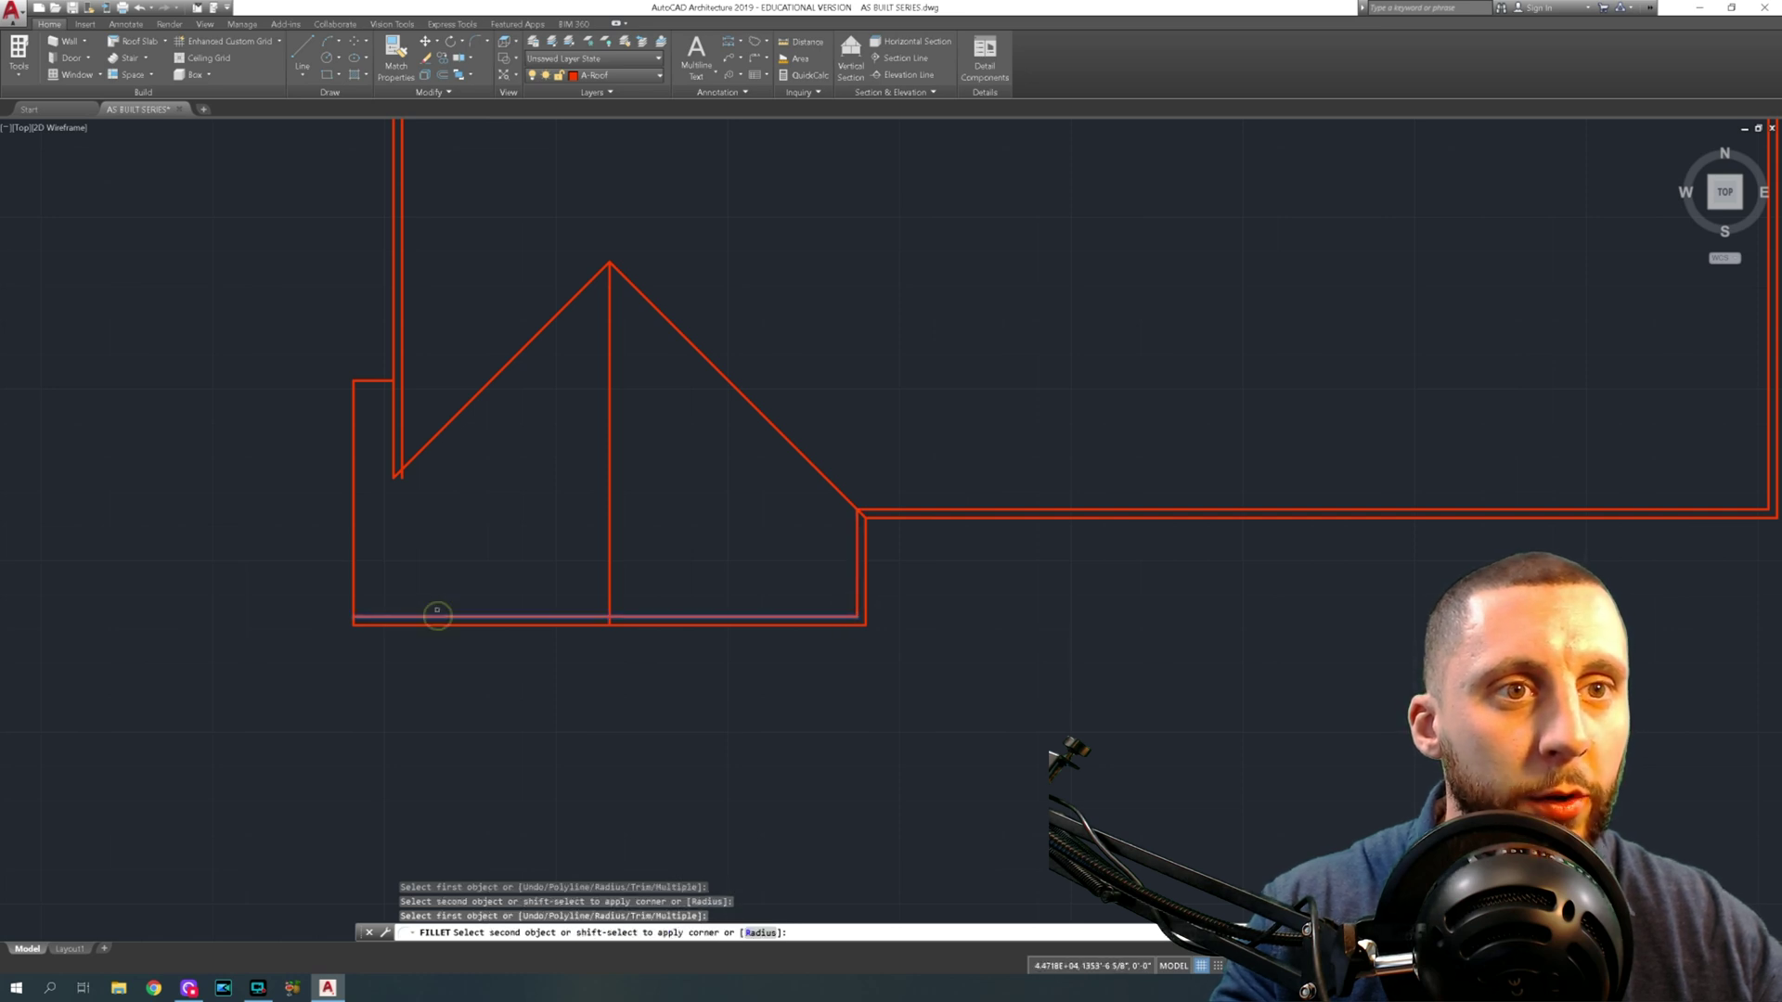
pyautogui.click(397, 446)
# Close the last top-left inner corner and end the fillet command
pyautogui.moveTo(483, 456); pyautogui.dragTo(484, 614, button='middle')
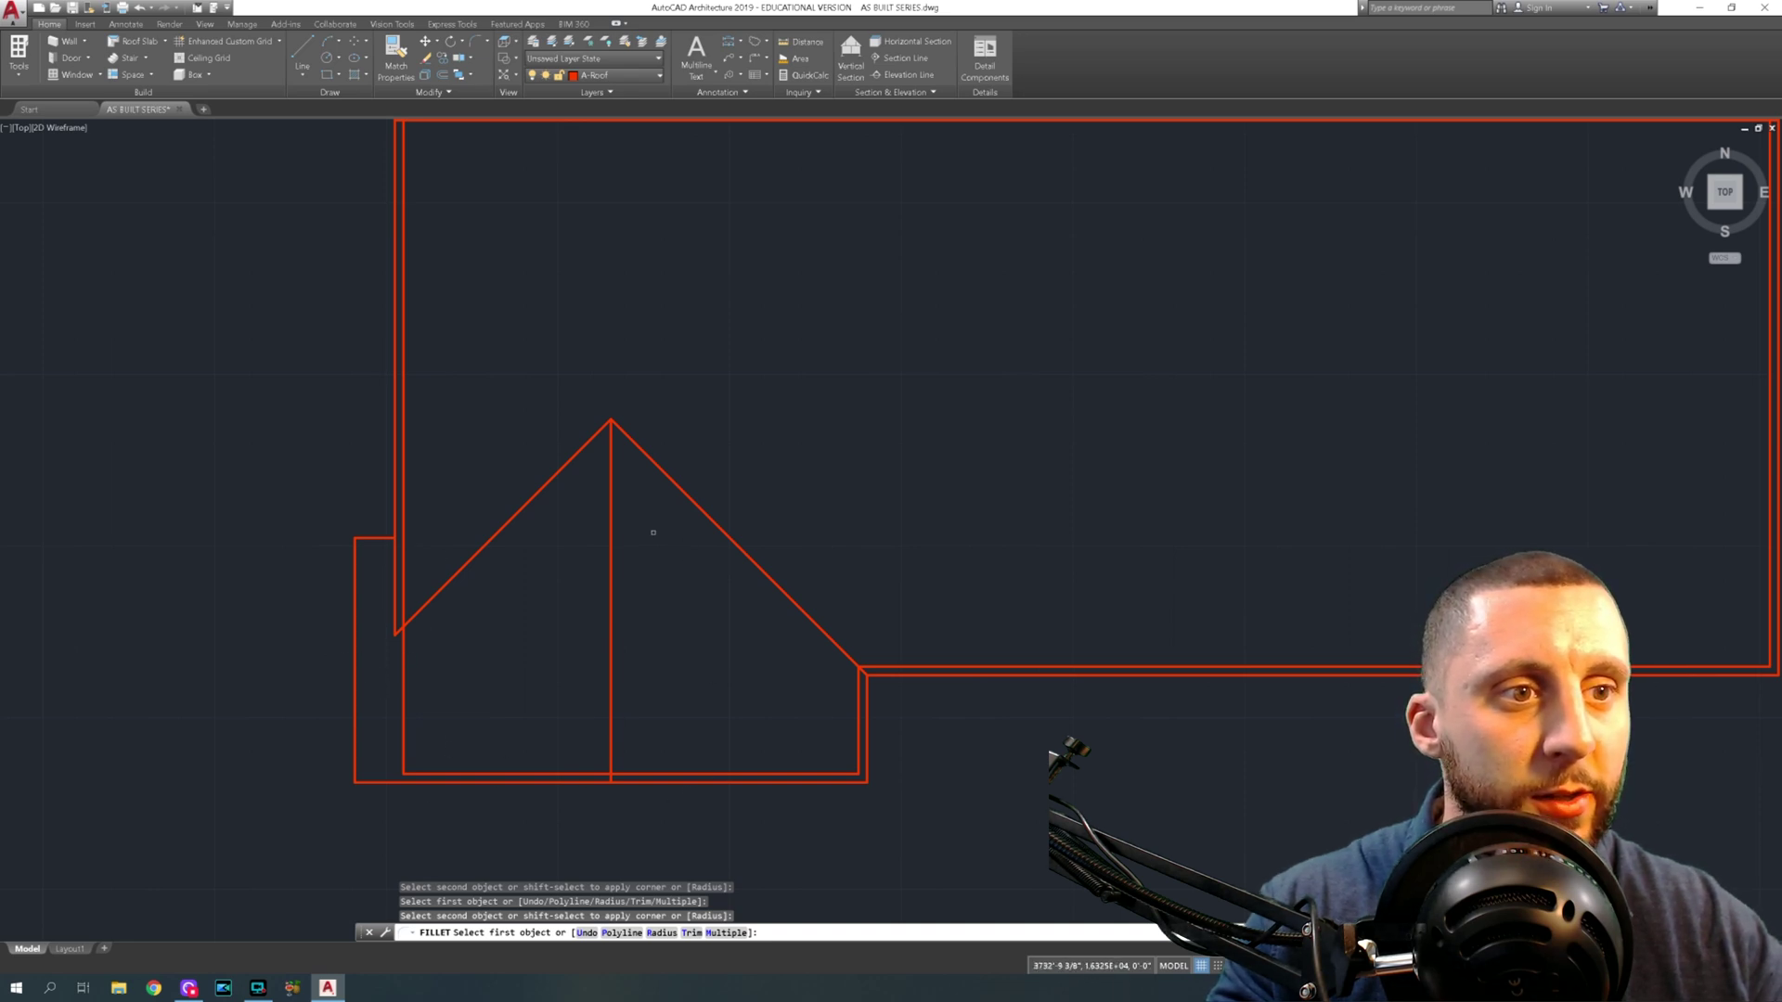
pyautogui.scroll(-2, 572, 427)
pyautogui.moveTo(571, 427); pyautogui.dragTo(576, 637, button='middle')
pyautogui.moveTo(543, 477); pyautogui.dragTo(562, 610, button='middle')
pyautogui.scroll(4, 489, 232)
pyautogui.click(504, 239)
pyautogui.click(489, 254)
pyautogui.scroll(-2, 563, 297)
pyautogui.moveTo(956, 353); pyautogui.dragTo(932, 369, button='middle')
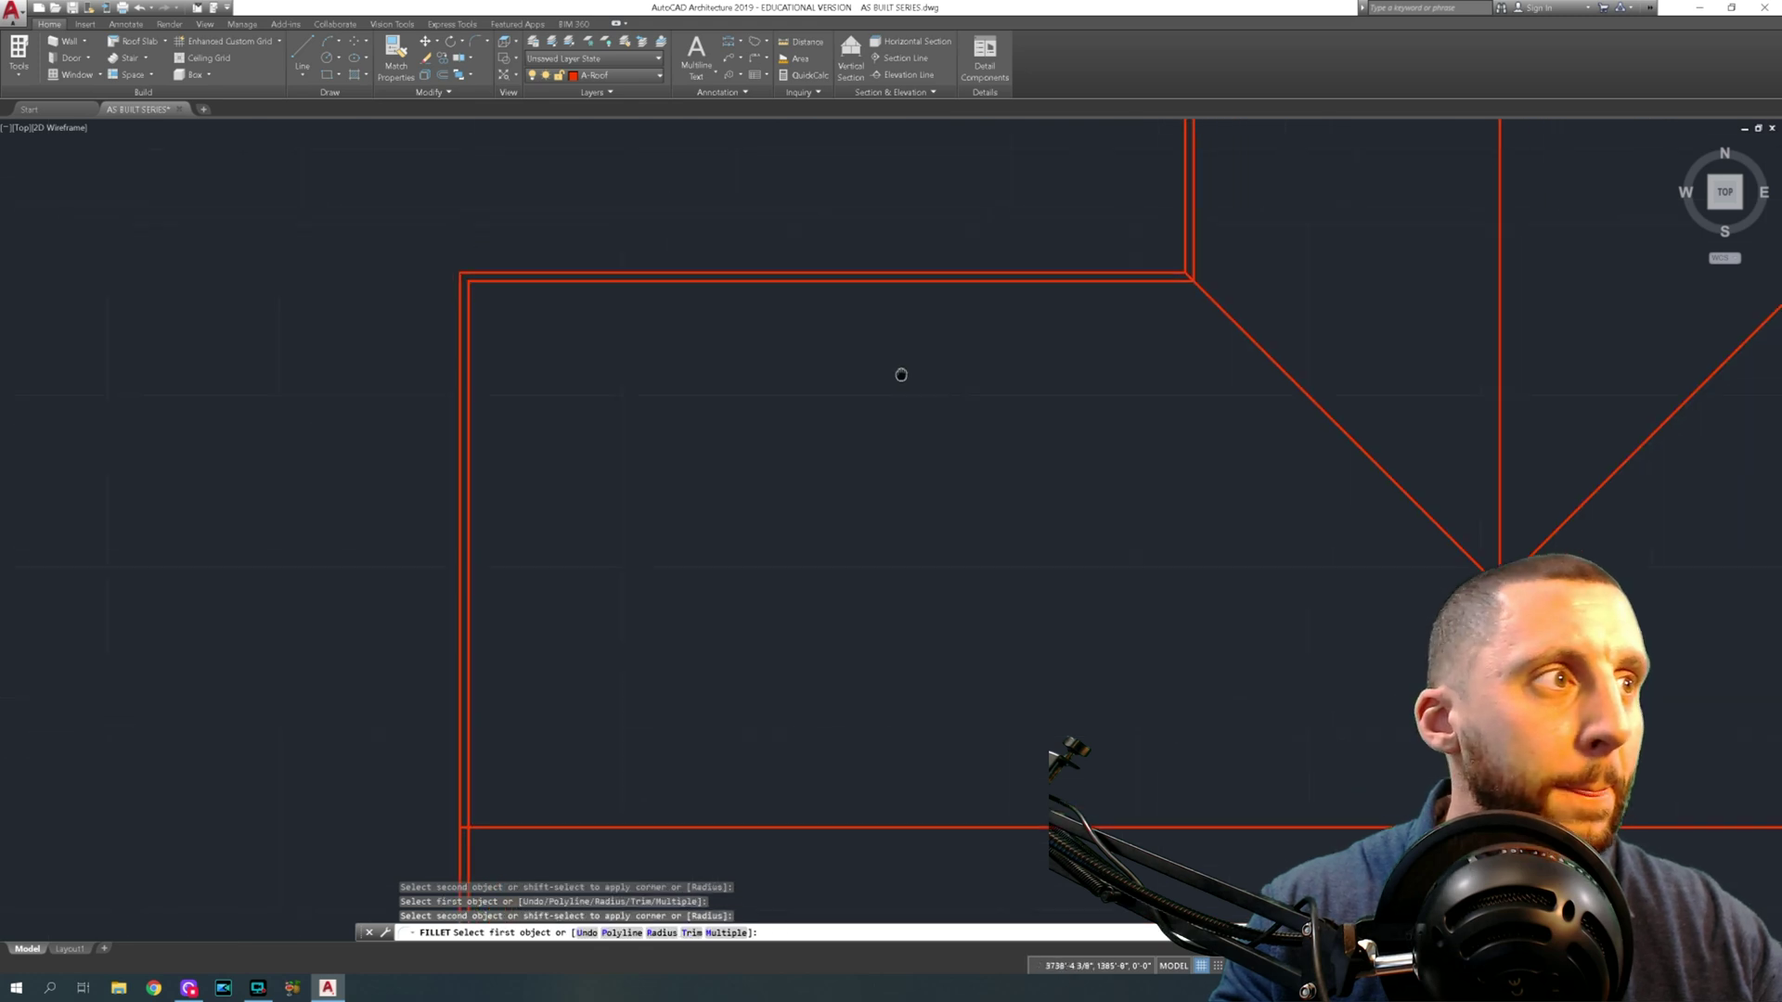
pyautogui.scroll(-2, 932, 369)
pyautogui.press('Escape')
pyautogui.scroll(-4, 839, 401)
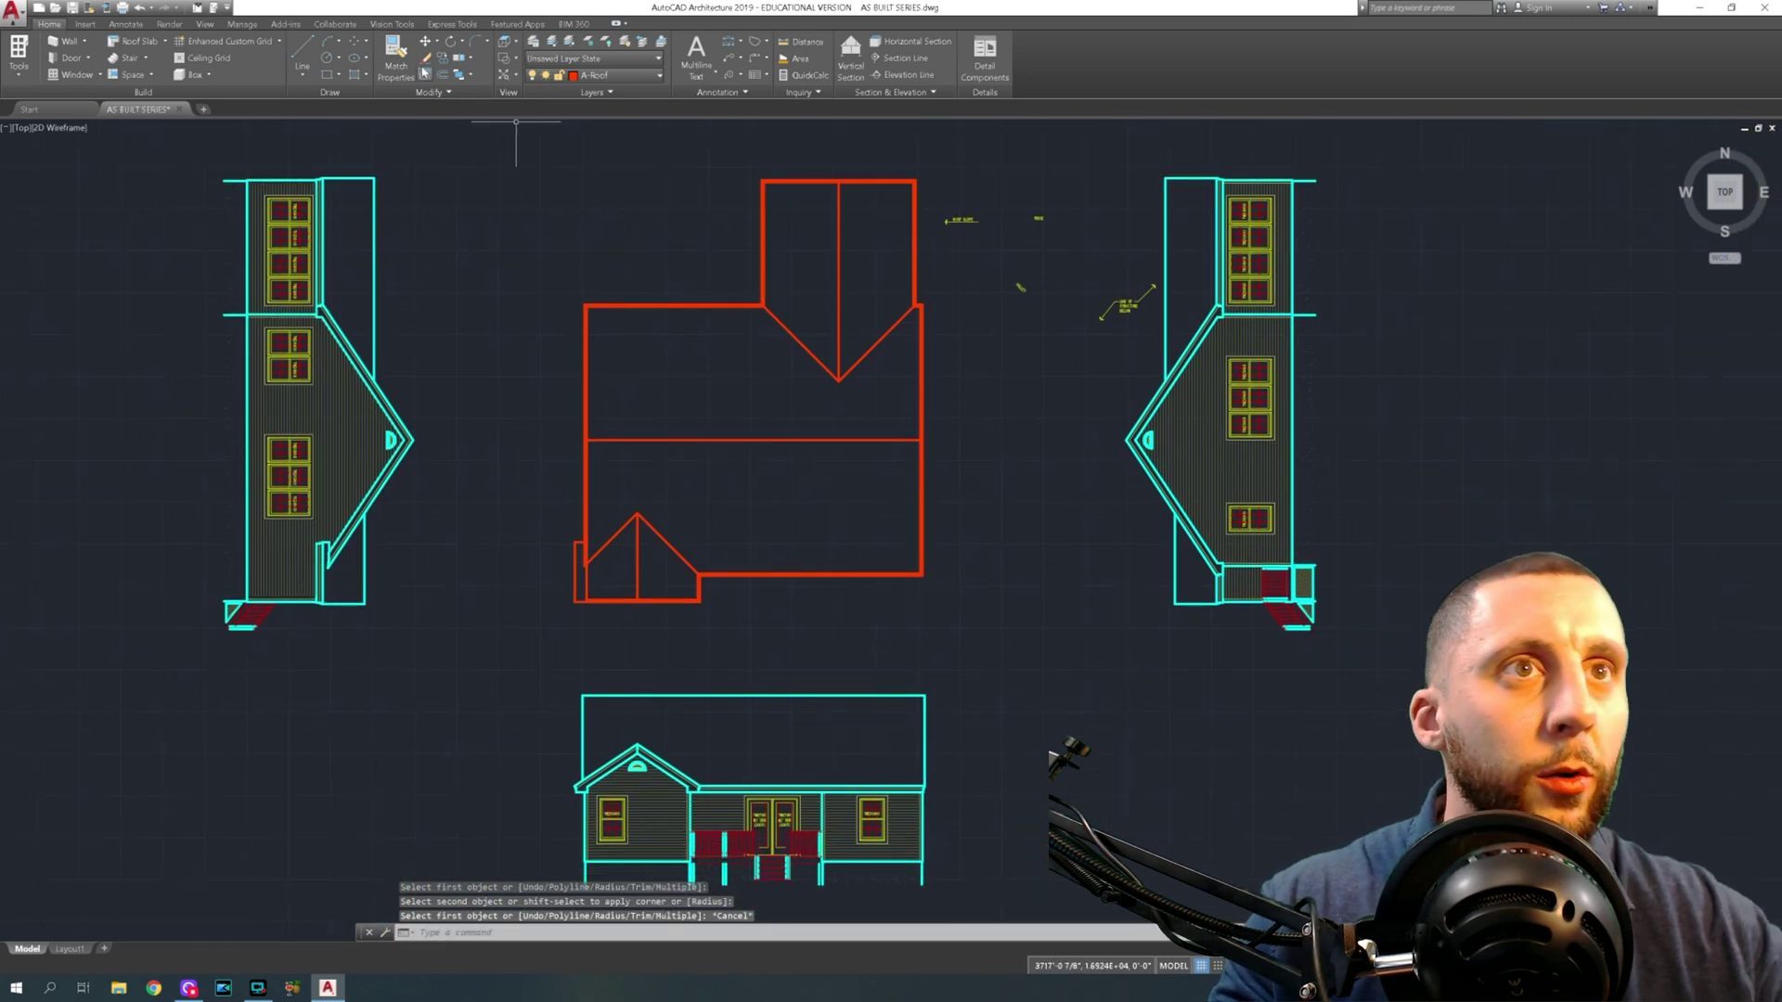
# Begin selecting the inner roof lines, starting with two upper lines
pyautogui.click(395, 51)
pyautogui.press('Escape')
pyautogui.scroll(5, 592, 288)
pyautogui.scroll(4, 592, 288)
pyautogui.click(612, 287)
pyautogui.click(574, 344)
pyautogui.scroll(-10, 602, 371)
pyautogui.moveTo(623, 477); pyautogui.dragTo(644, 303, button='middle')
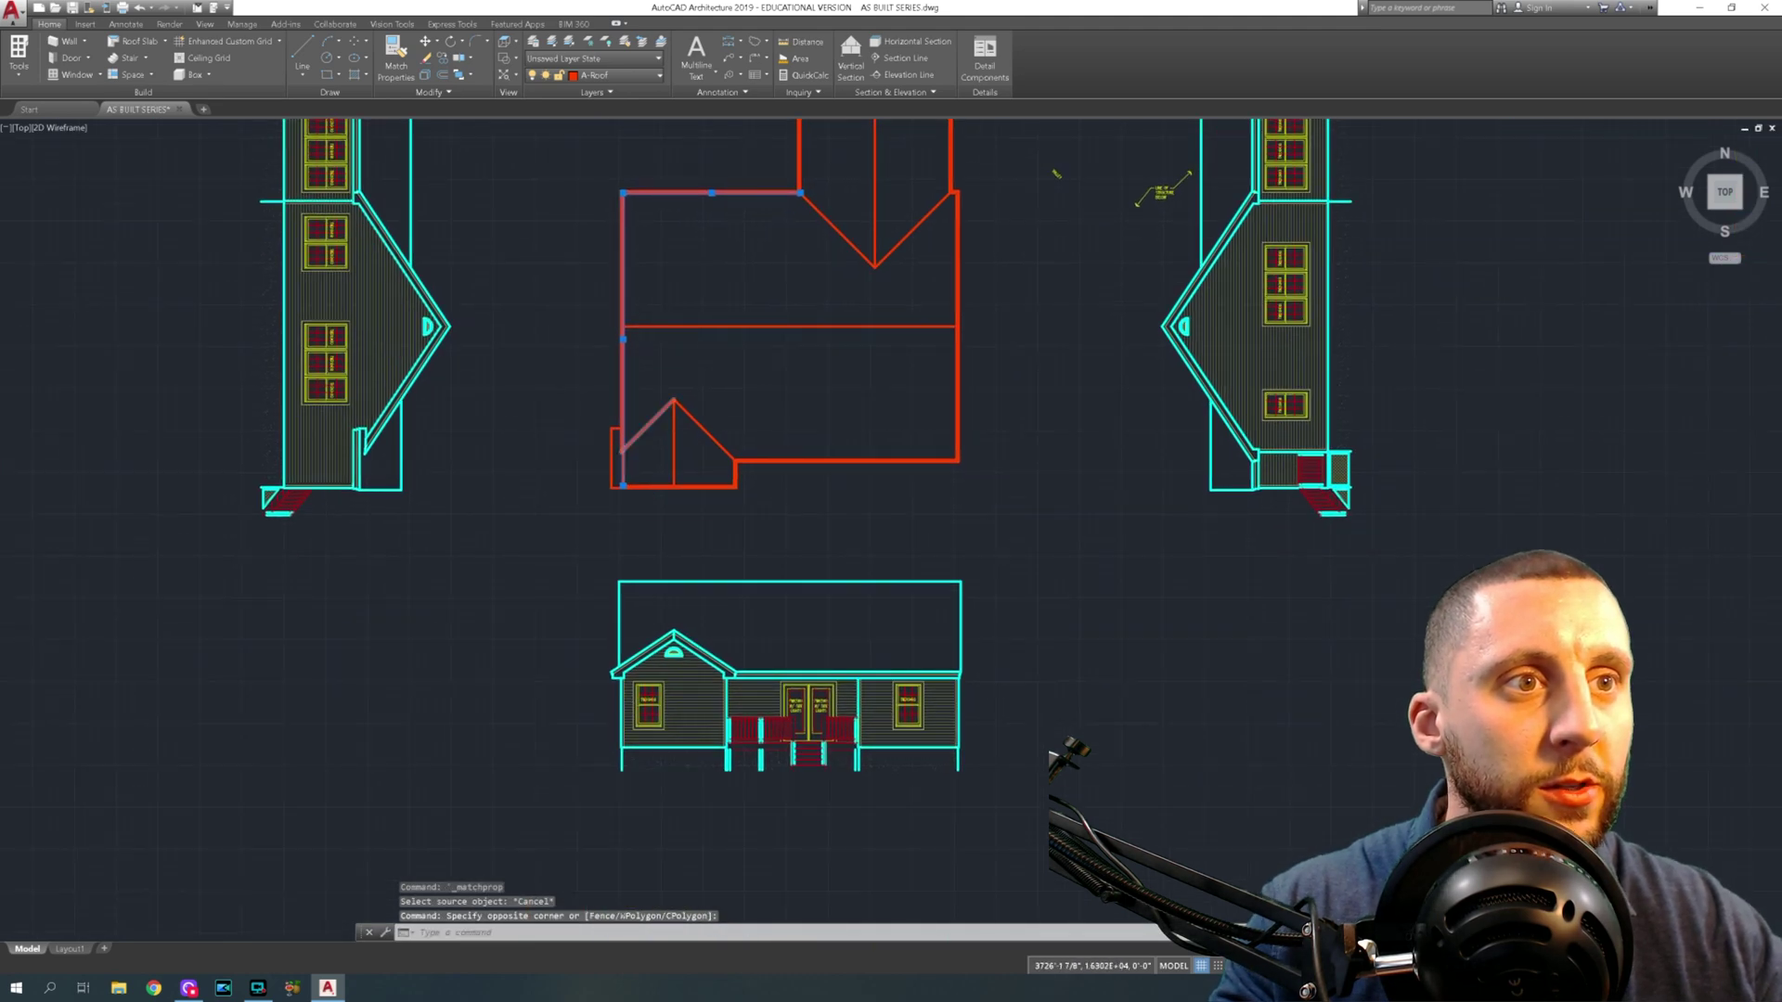
pyautogui.scroll(6, 627, 441)
# Add the bottom inner line and the notch's vertical and horizontal lines to the selection
pyautogui.click(569, 526)
pyautogui.click(482, 686)
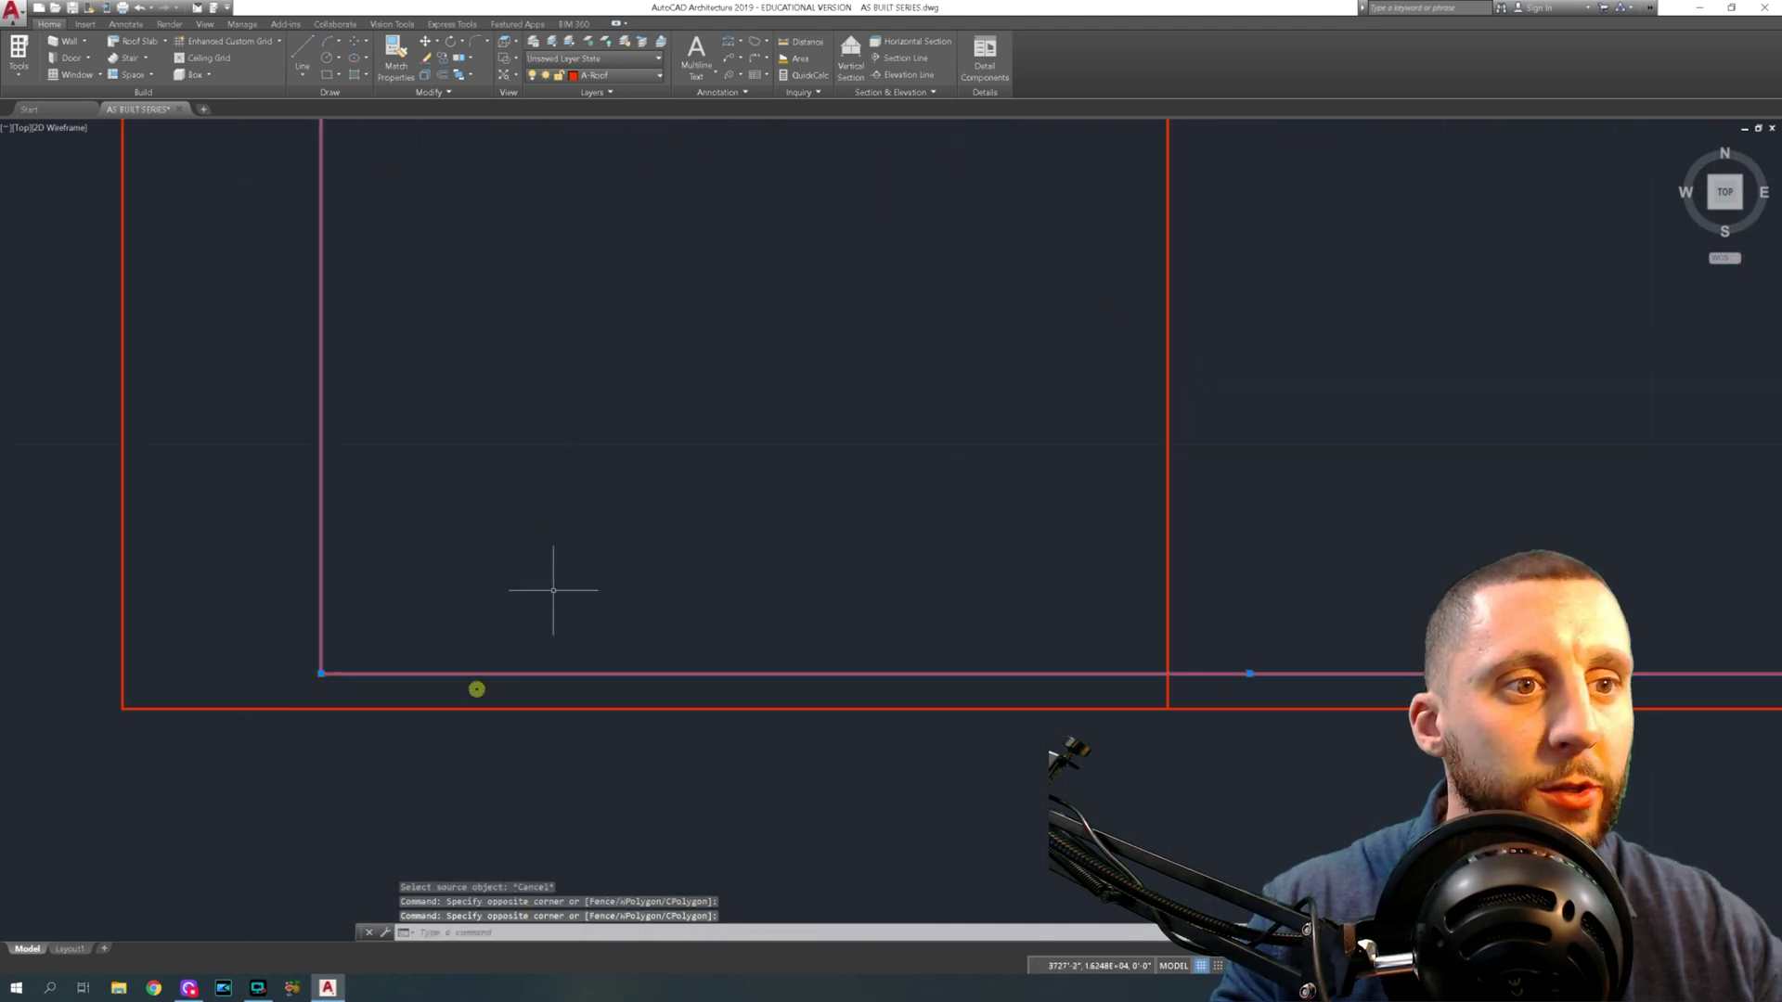
pyautogui.scroll(-4, 553, 591)
pyautogui.scroll(6, 649, 556)
pyautogui.click(680, 560)
pyautogui.click(651, 586)
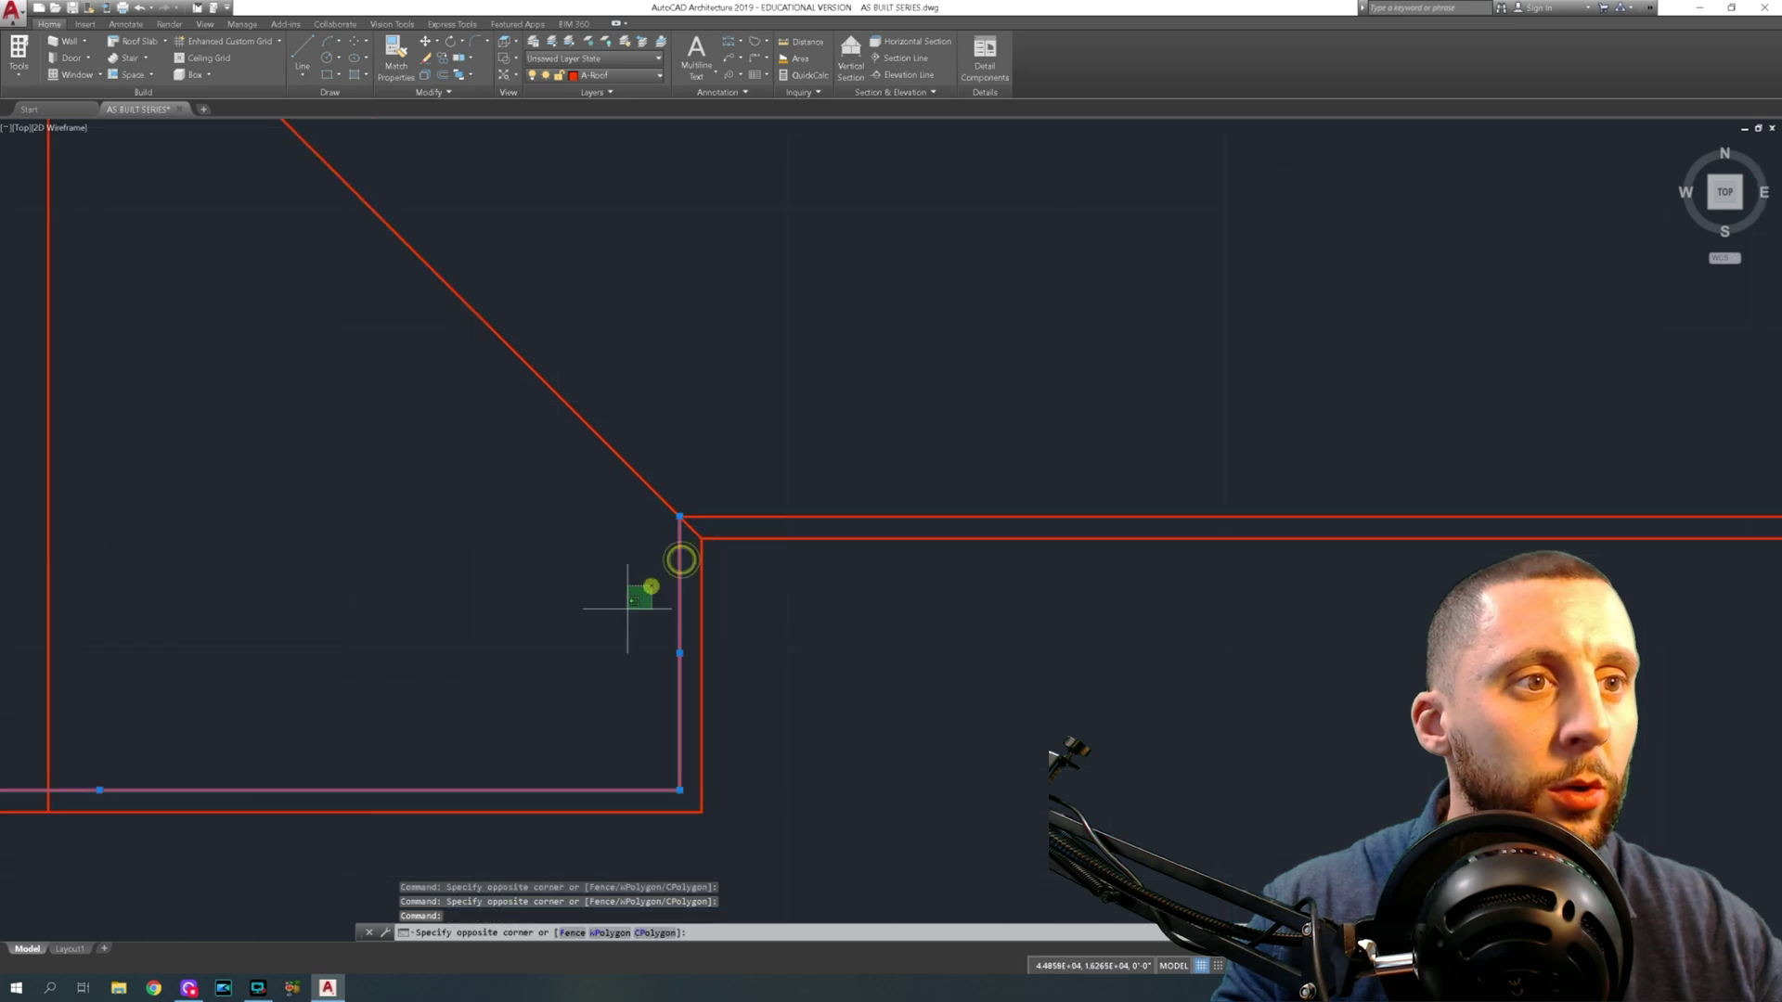
pyautogui.click(755, 487)
pyautogui.scroll(-5, 806, 483)
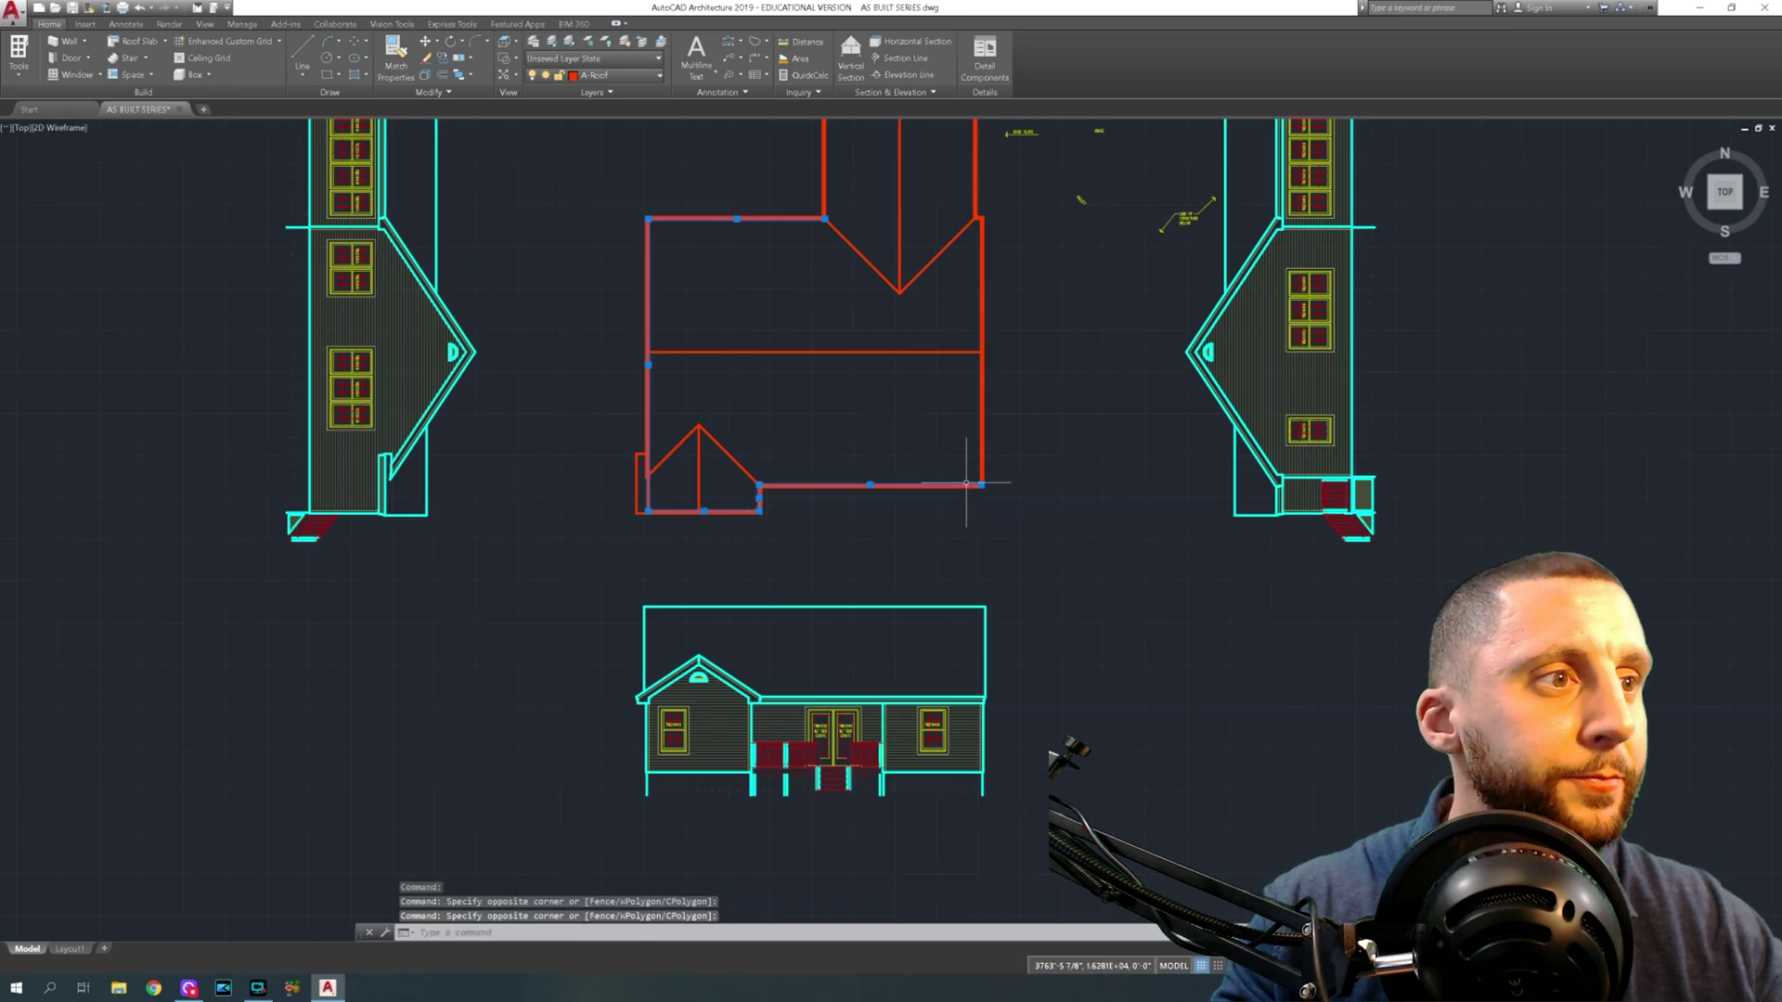
pyautogui.scroll(6, 966, 484)
# Add the remaining right-side notch lines to the selection
pyautogui.click(986, 450)
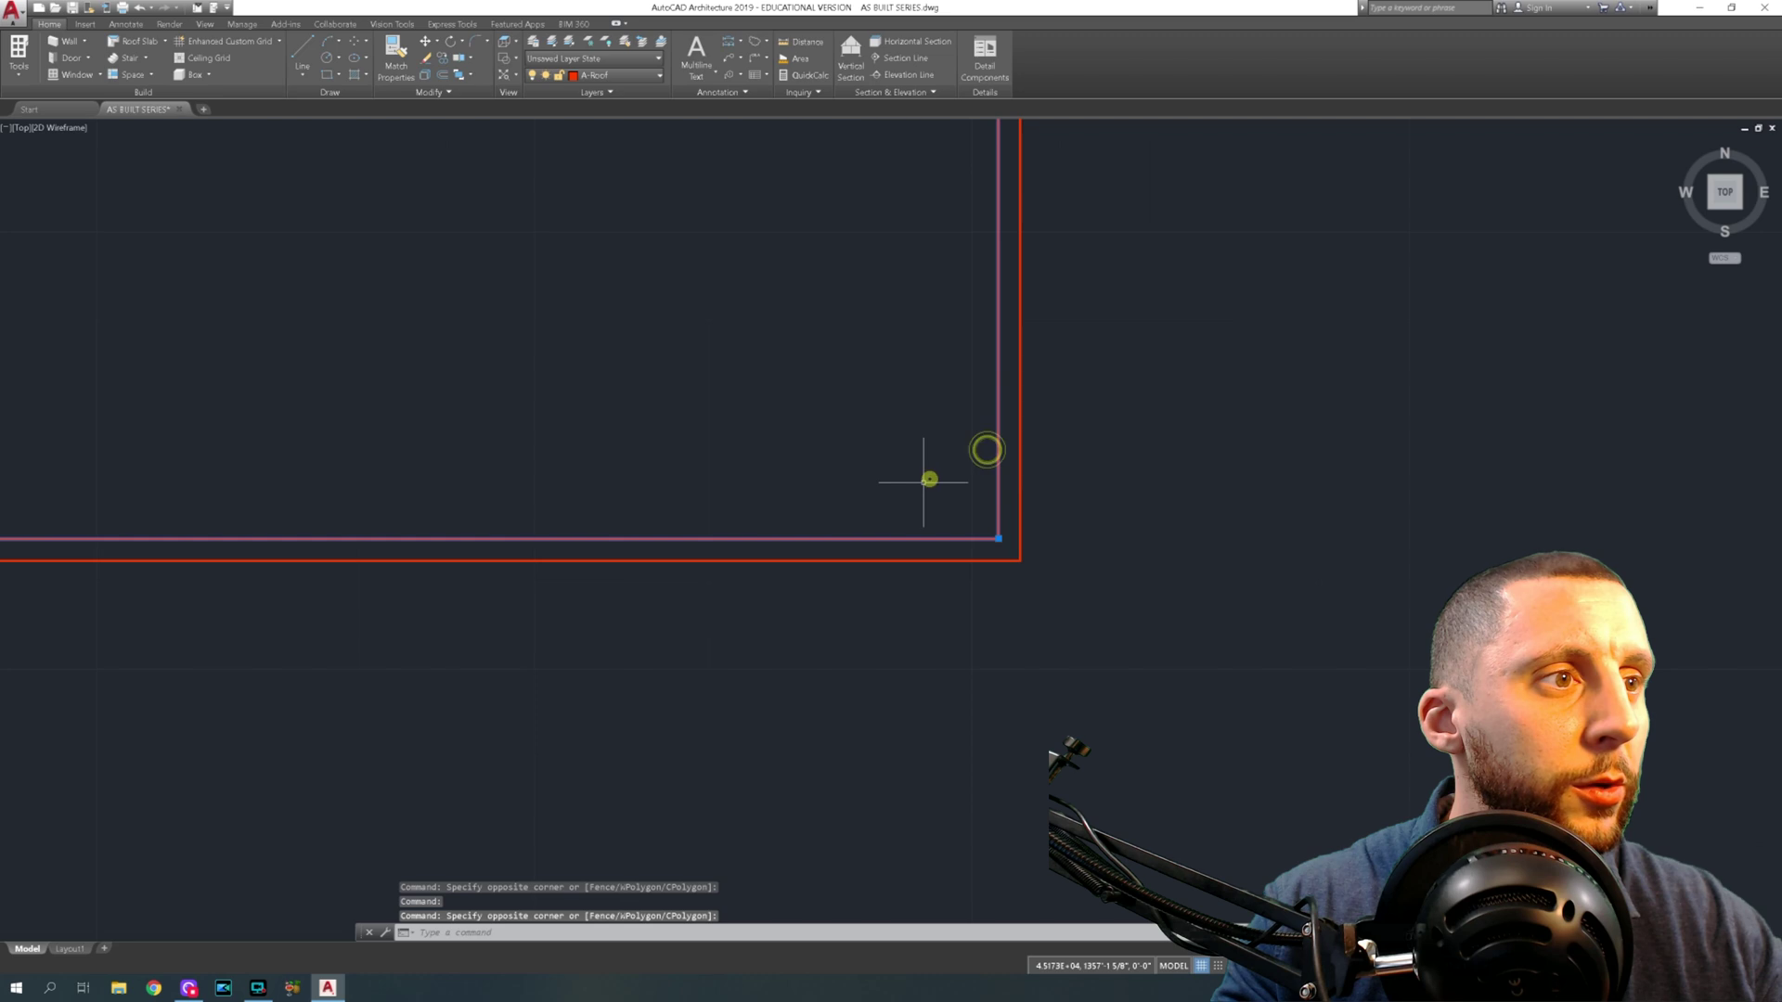
pyautogui.scroll(-5, 929, 479)
pyautogui.scroll(7, 920, 372)
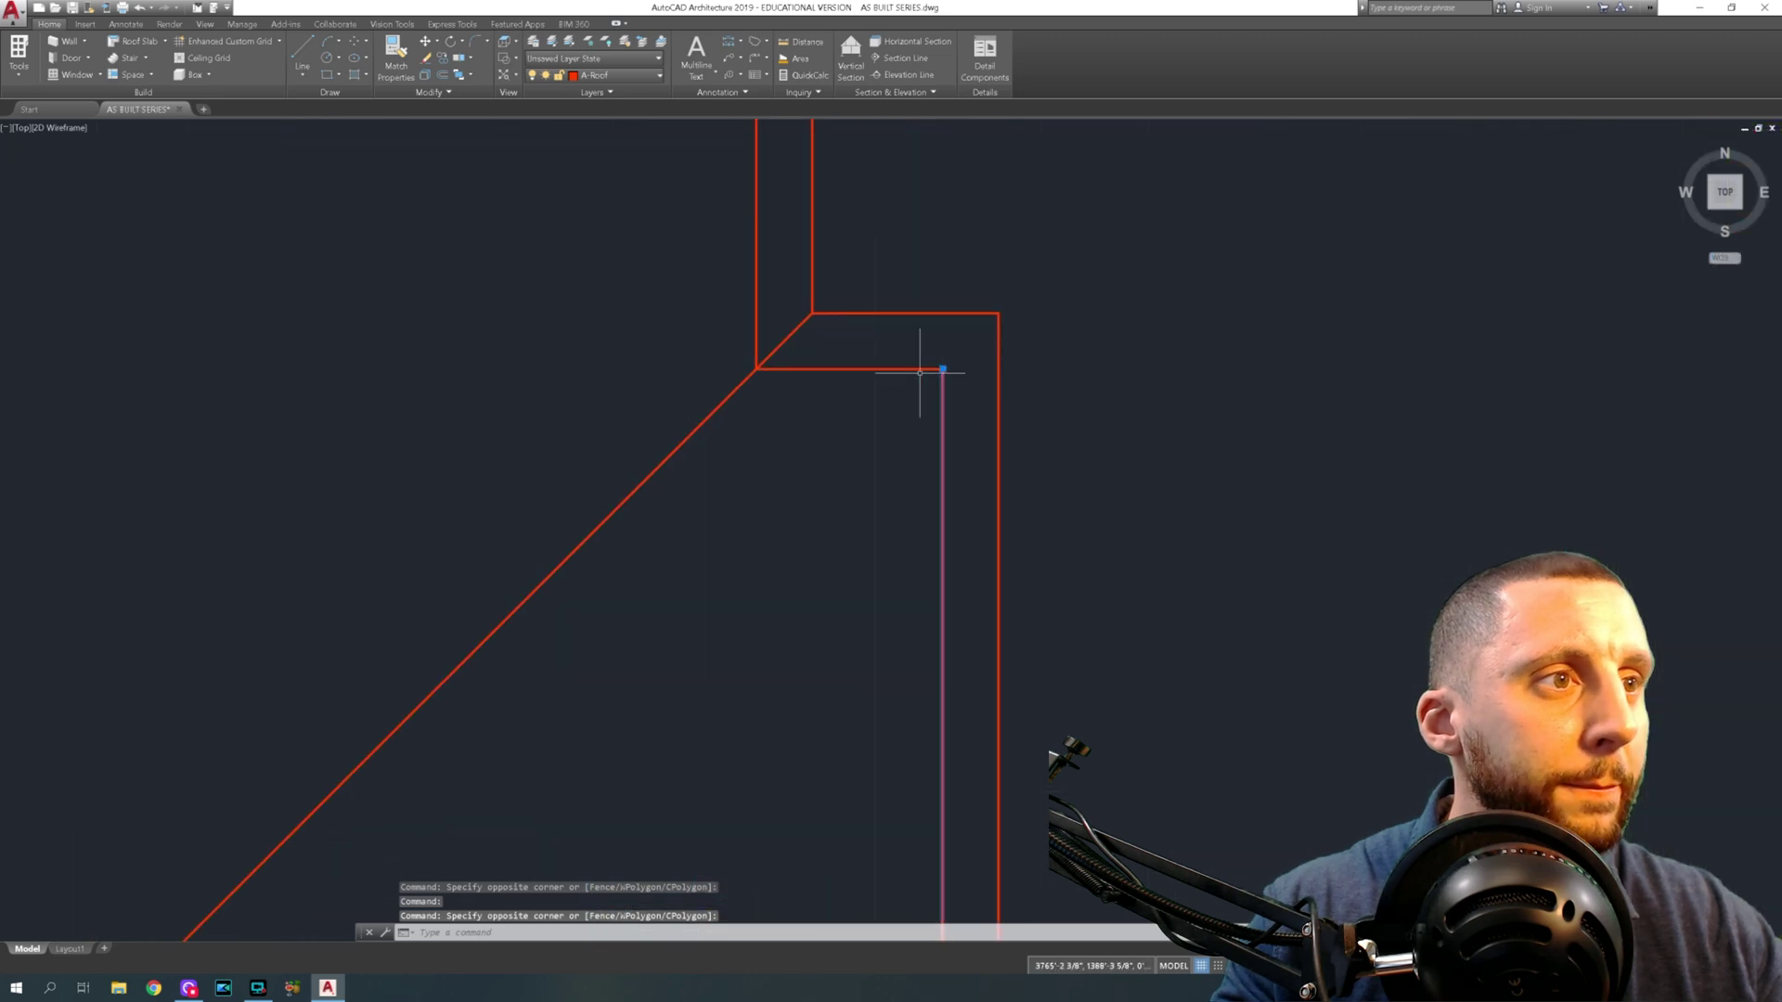
pyautogui.click(916, 359)
pyautogui.click(883, 393)
pyautogui.click(776, 263)
pyautogui.click(729, 282)
pyautogui.scroll(-6, 725, 313)
pyautogui.moveTo(732, 334); pyautogui.dragTo(983, 629, button='middle')
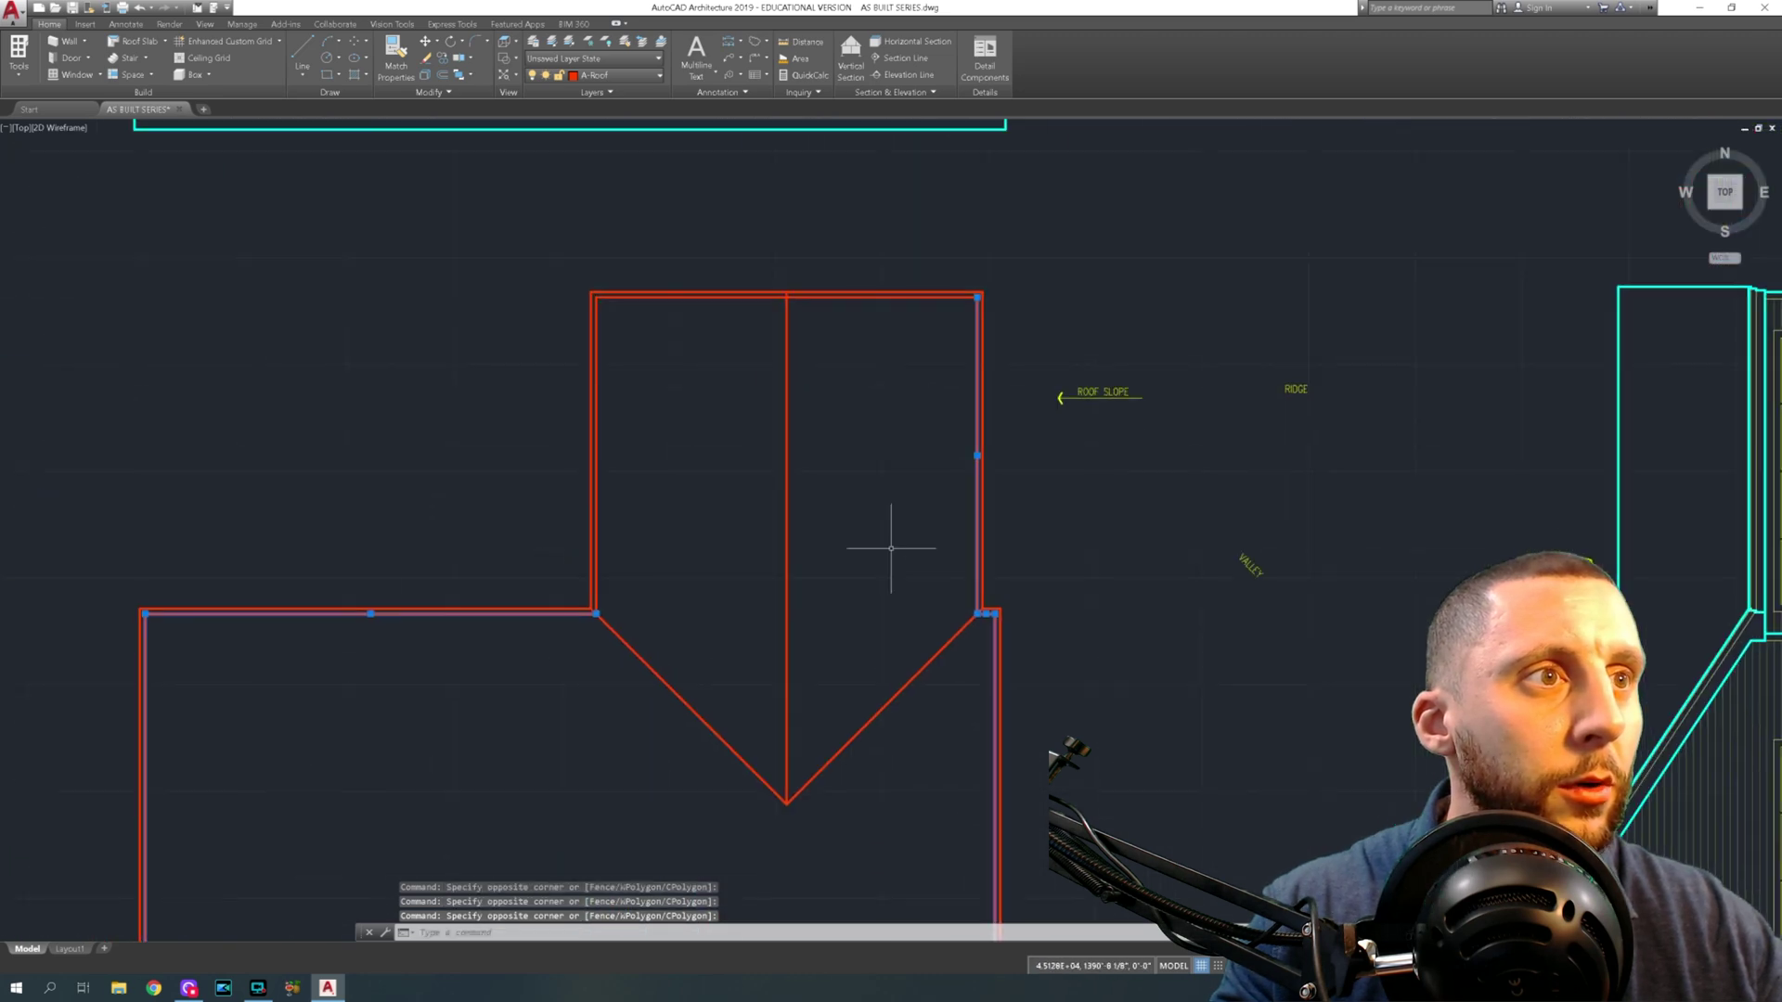
pyautogui.scroll(6, 677, 287)
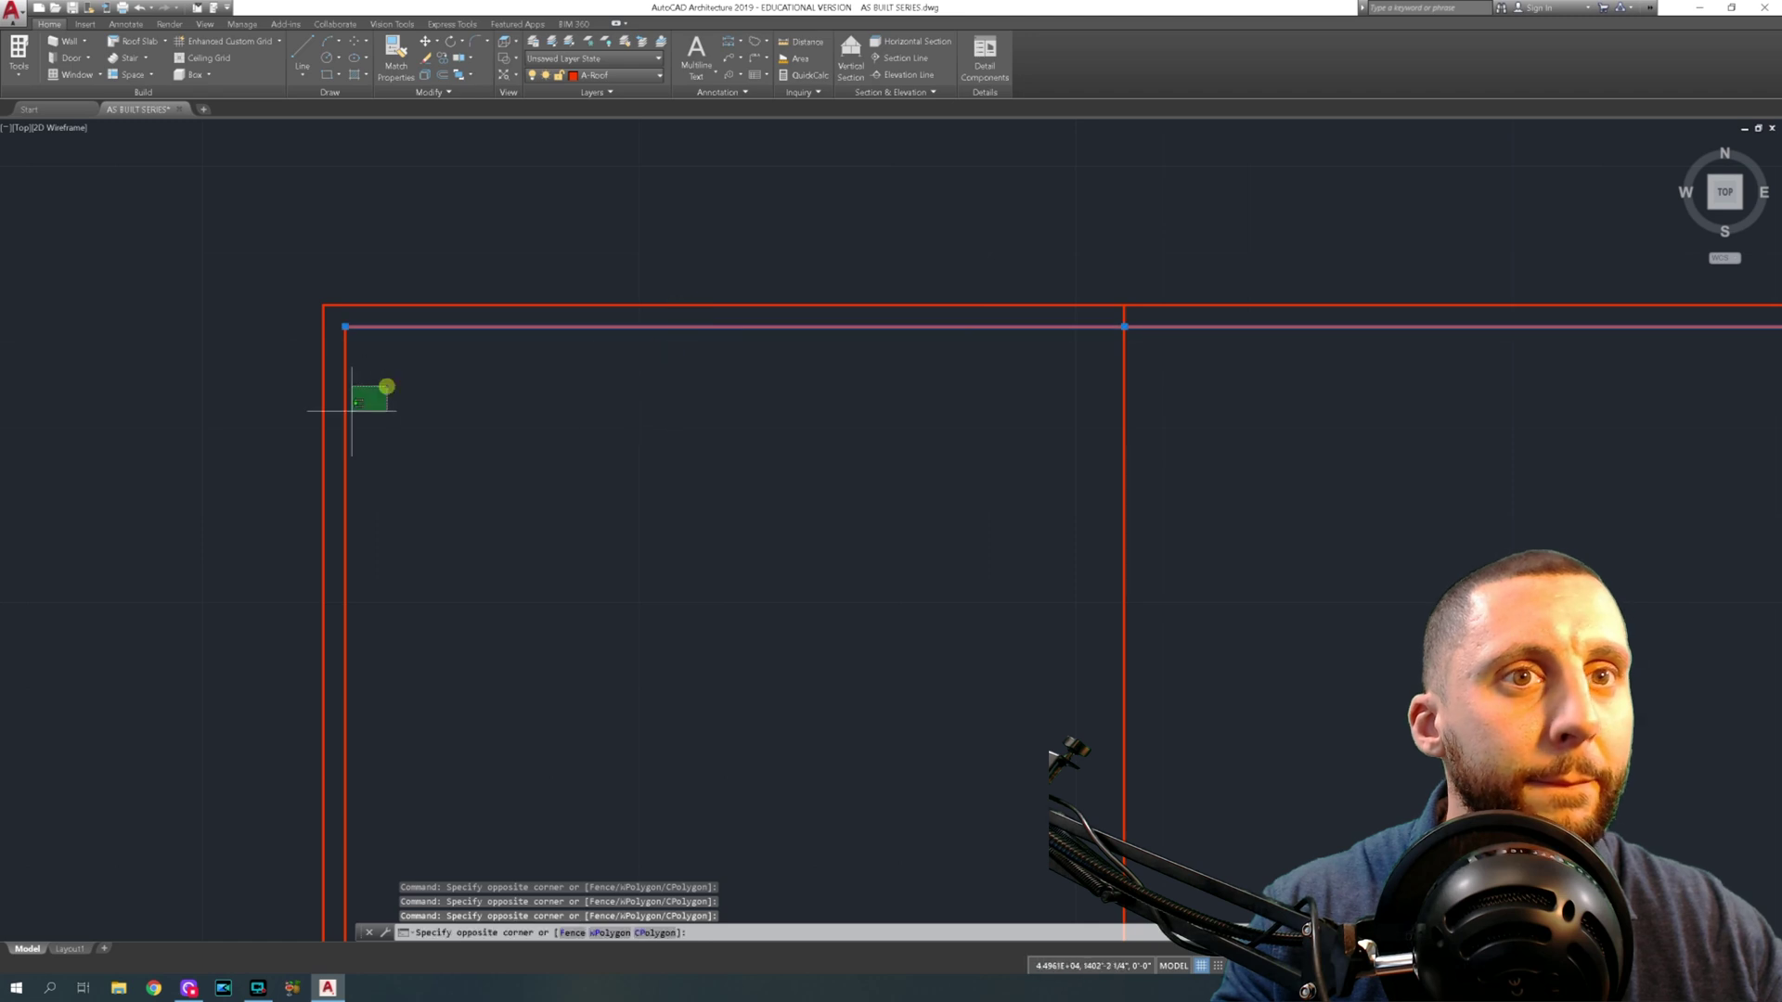
pyautogui.scroll(-7, 372, 421)
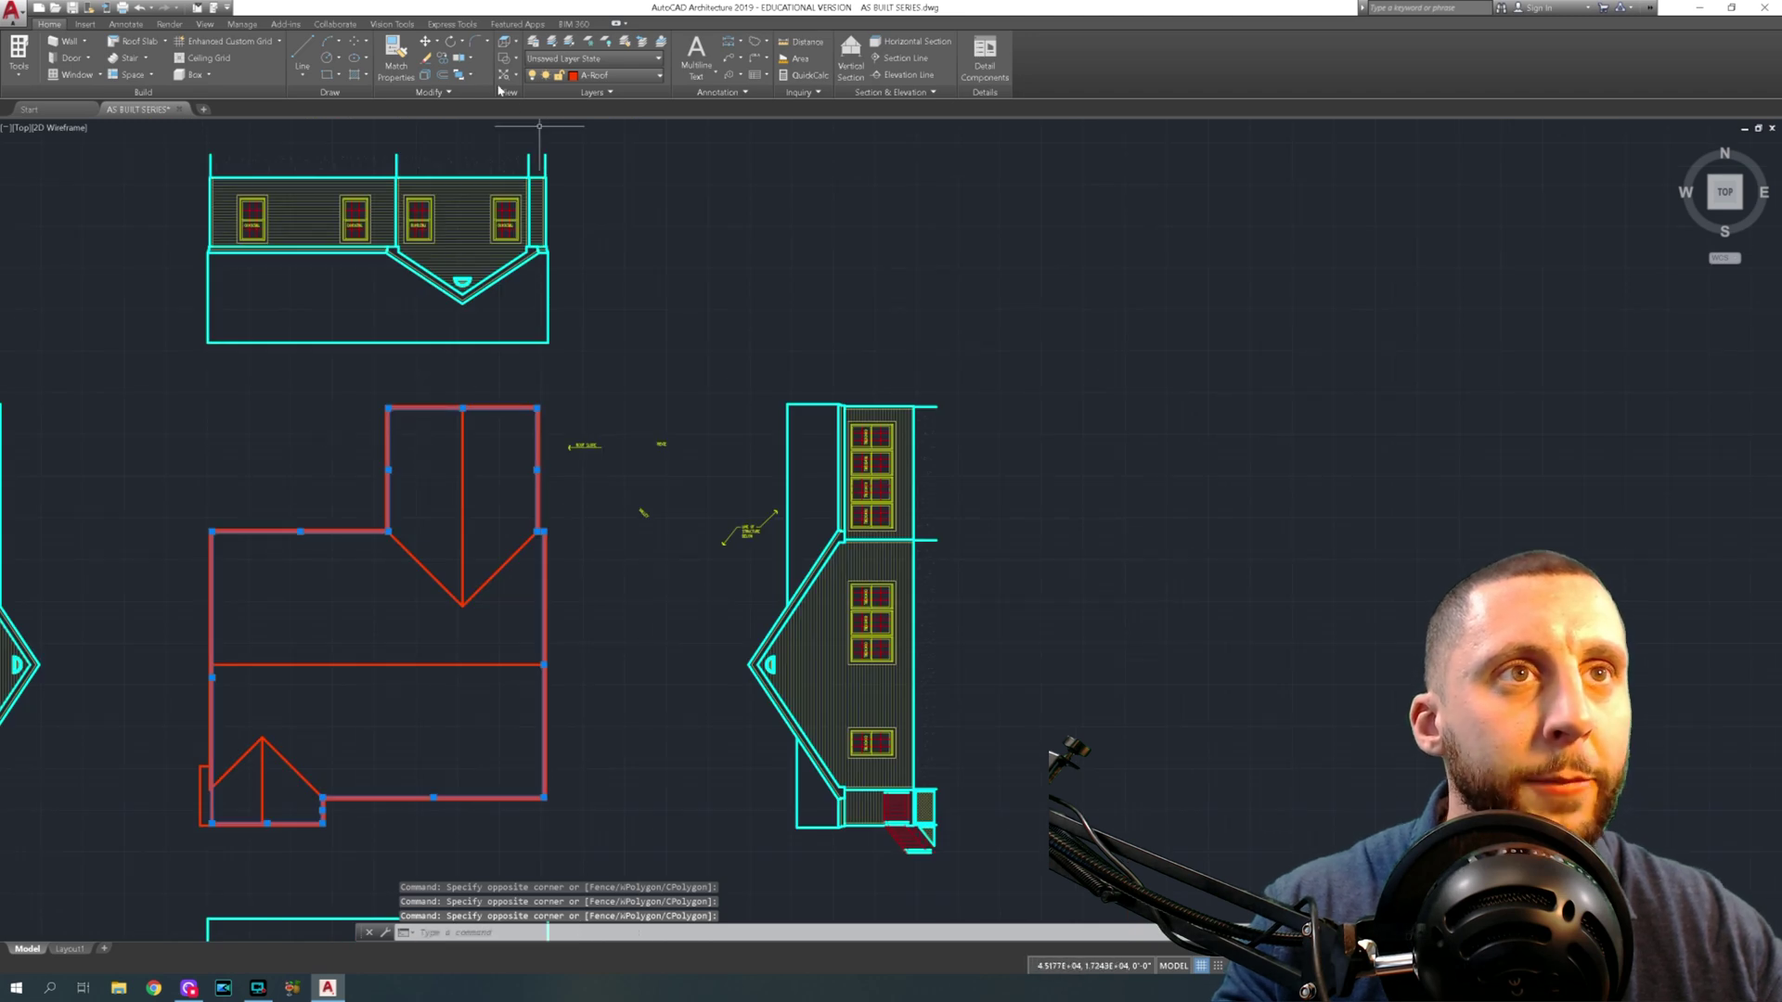
# Move the selected inner lines to the A-Wall below layer so they display dashed
pyautogui.click(594, 76)
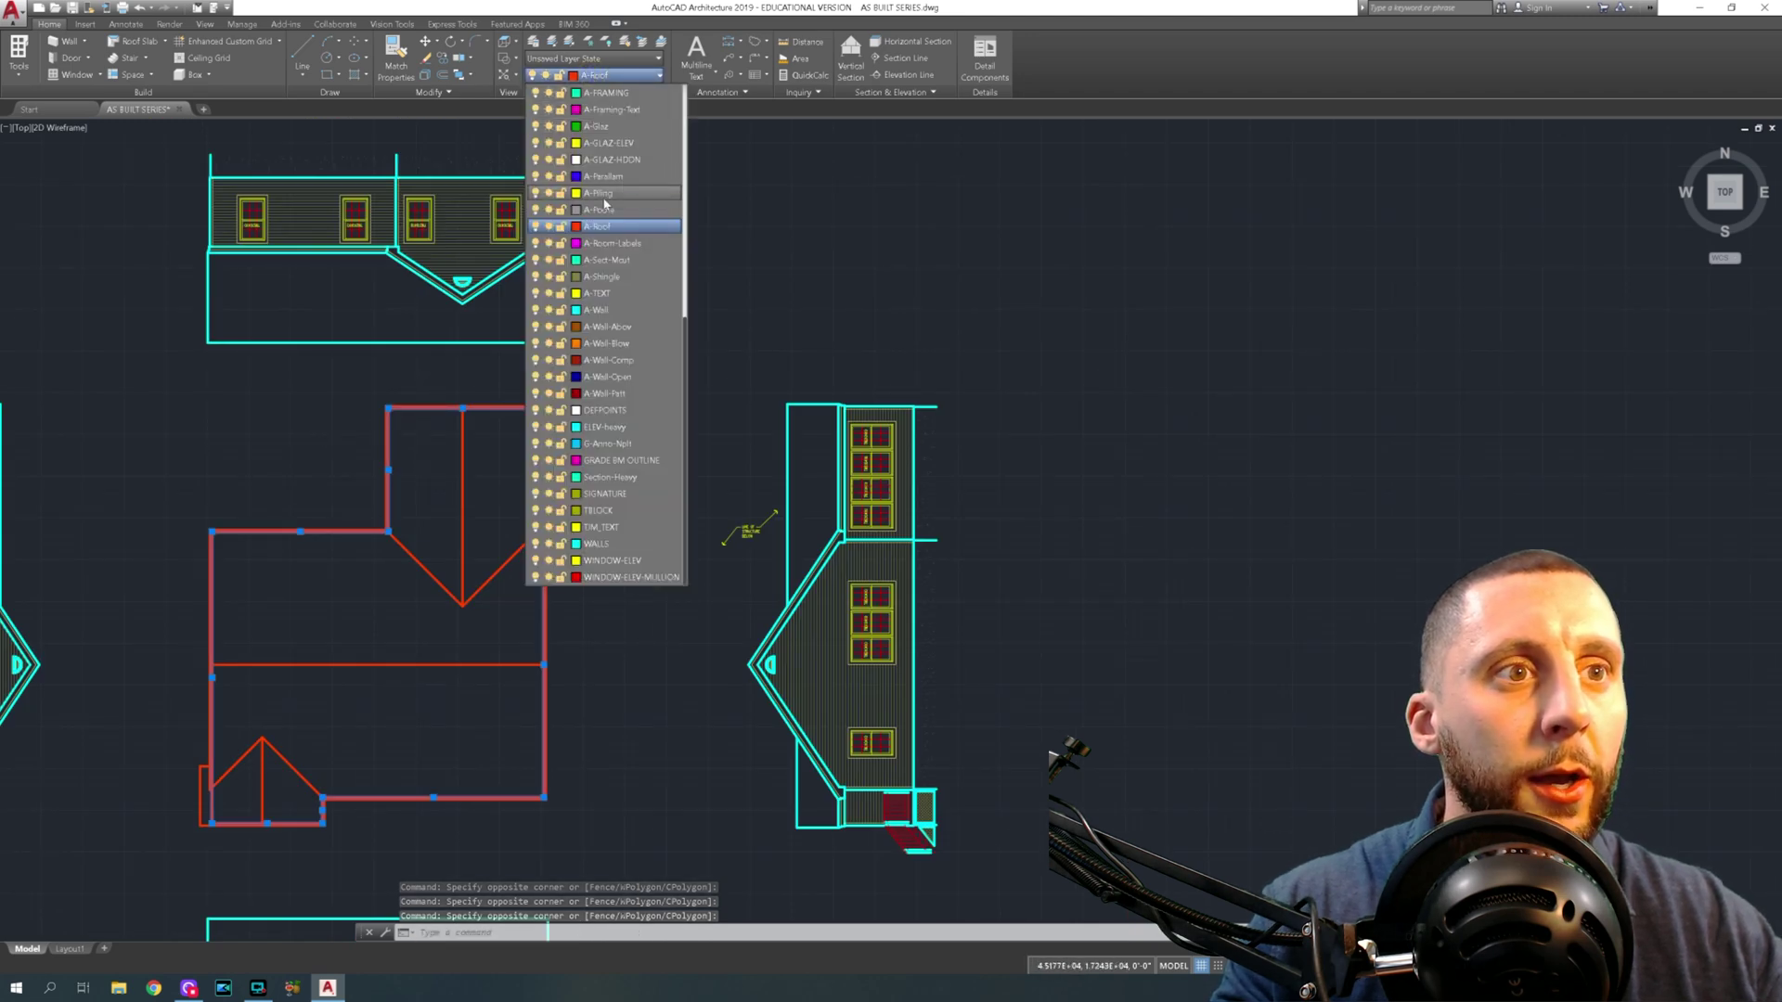
pyautogui.click(621, 346)
pyautogui.press('Escape')
pyautogui.moveTo(481, 513); pyautogui.dragTo(754, 274, button='middle')
pyautogui.scroll(6, 524, 498)
pyautogui.moveTo(472, 543); pyautogui.dragTo(541, 259, button='middle')
pyautogui.moveTo(1052, 403); pyautogui.dragTo(898, 541, button='middle')
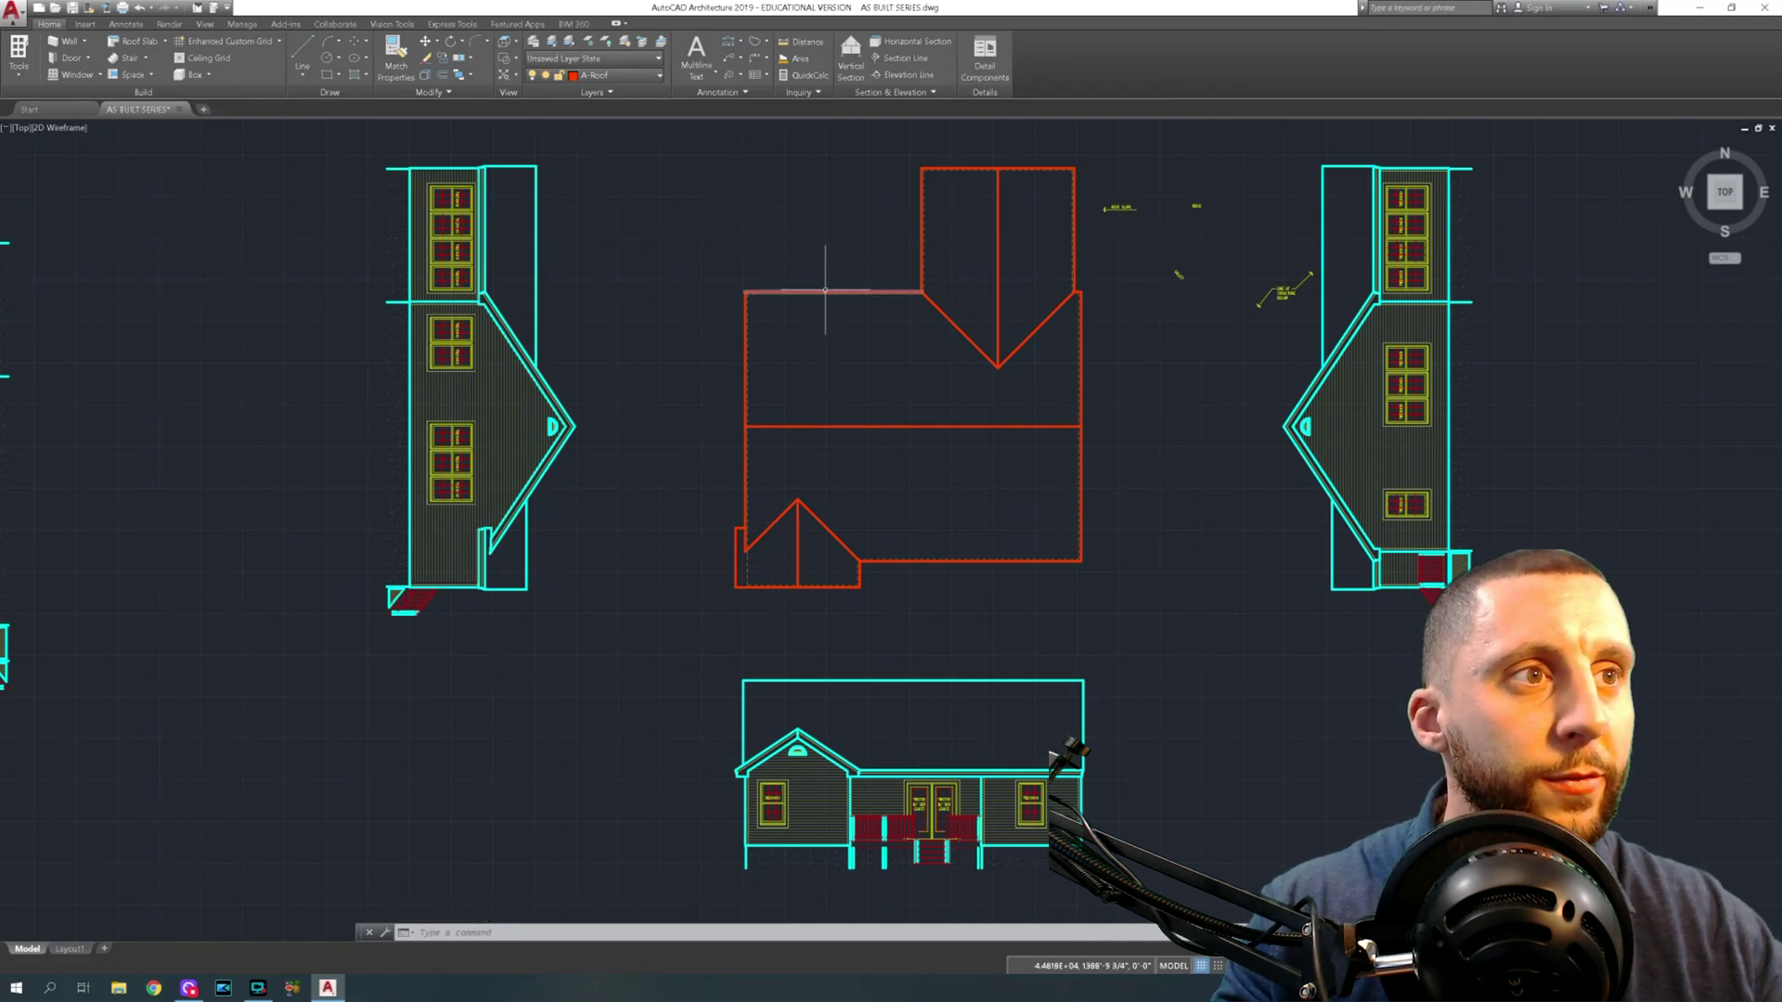
pyautogui.moveTo(1297, 396); pyautogui.dragTo(1190, 220, button='middle')
pyautogui.scroll(5, 644, 605)
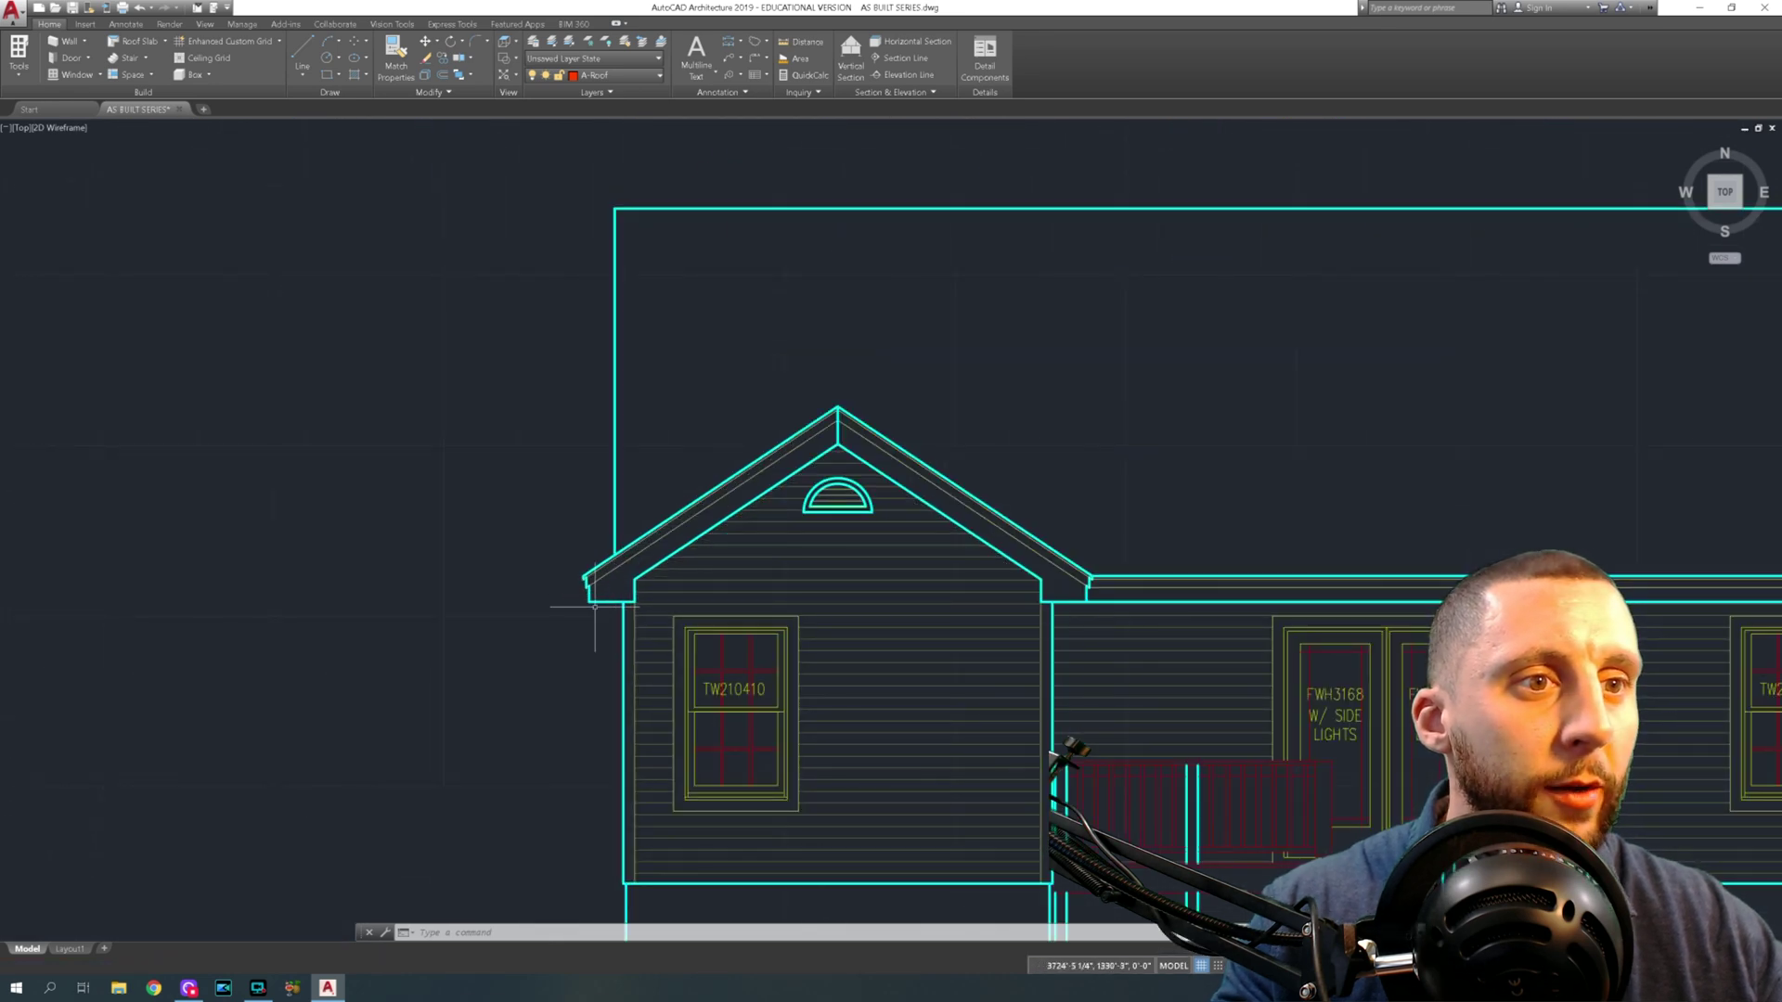
pyautogui.click(612, 399)
pyautogui.click(624, 621)
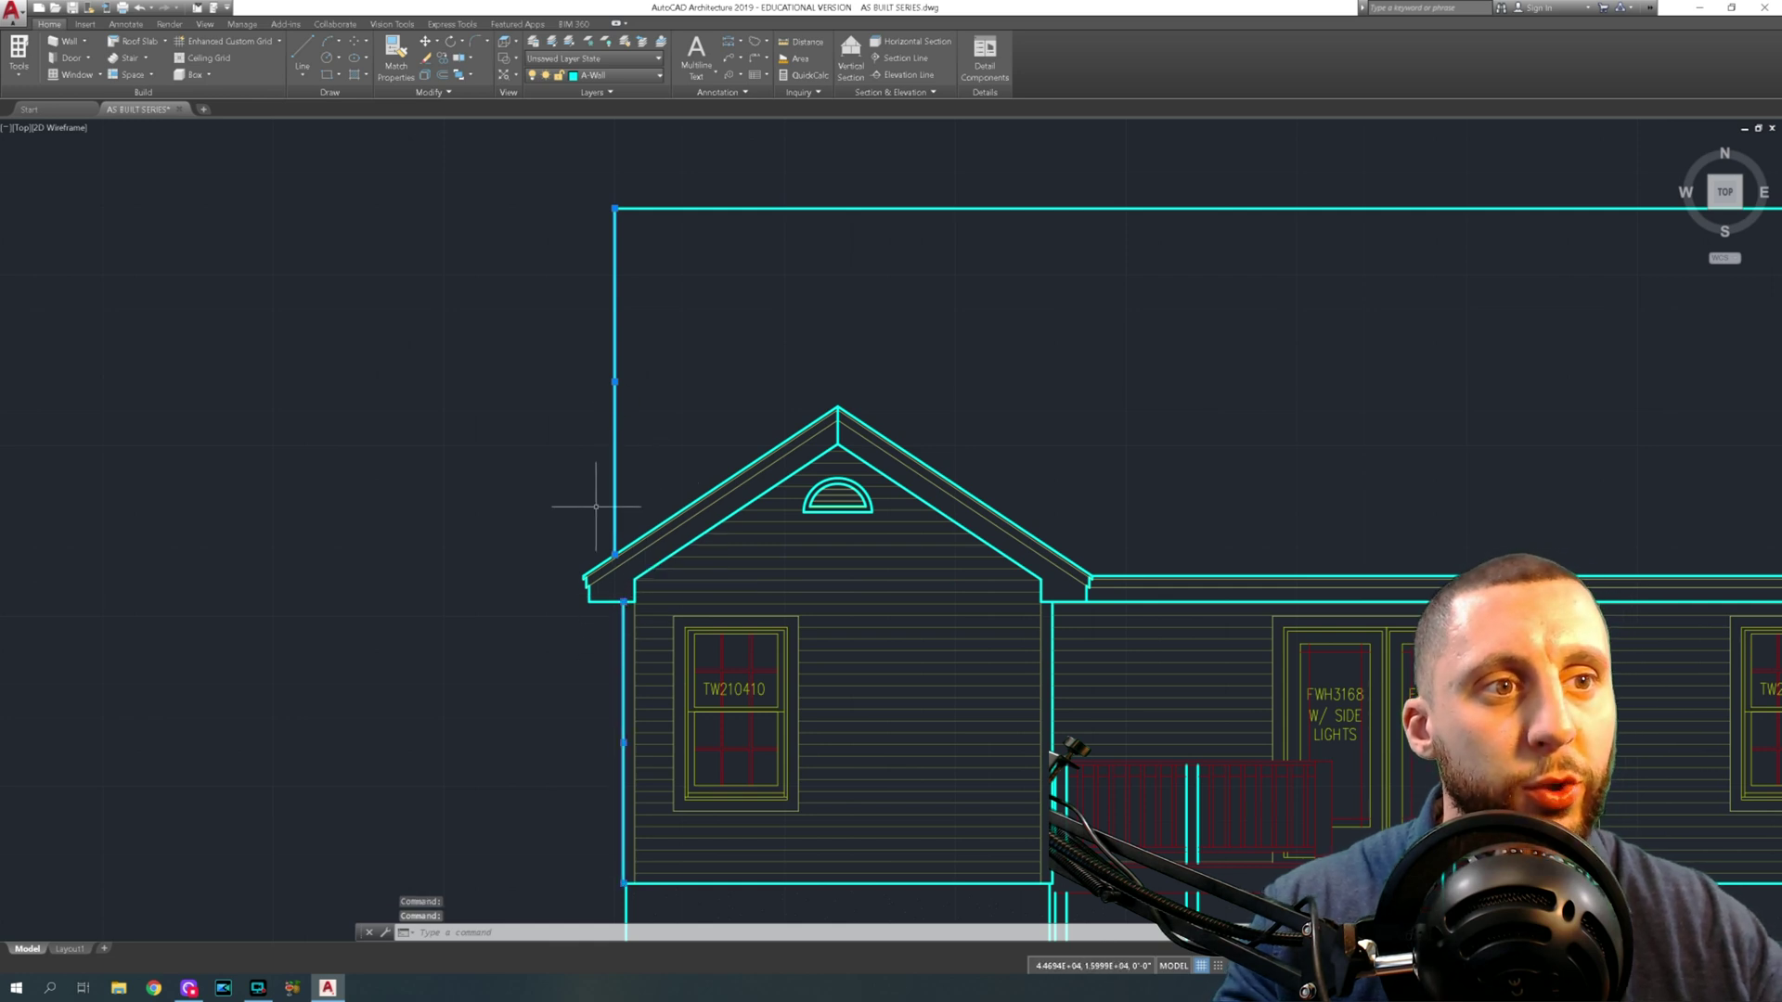
pyautogui.press('Escape')
pyautogui.scroll(-6, 626, 482)
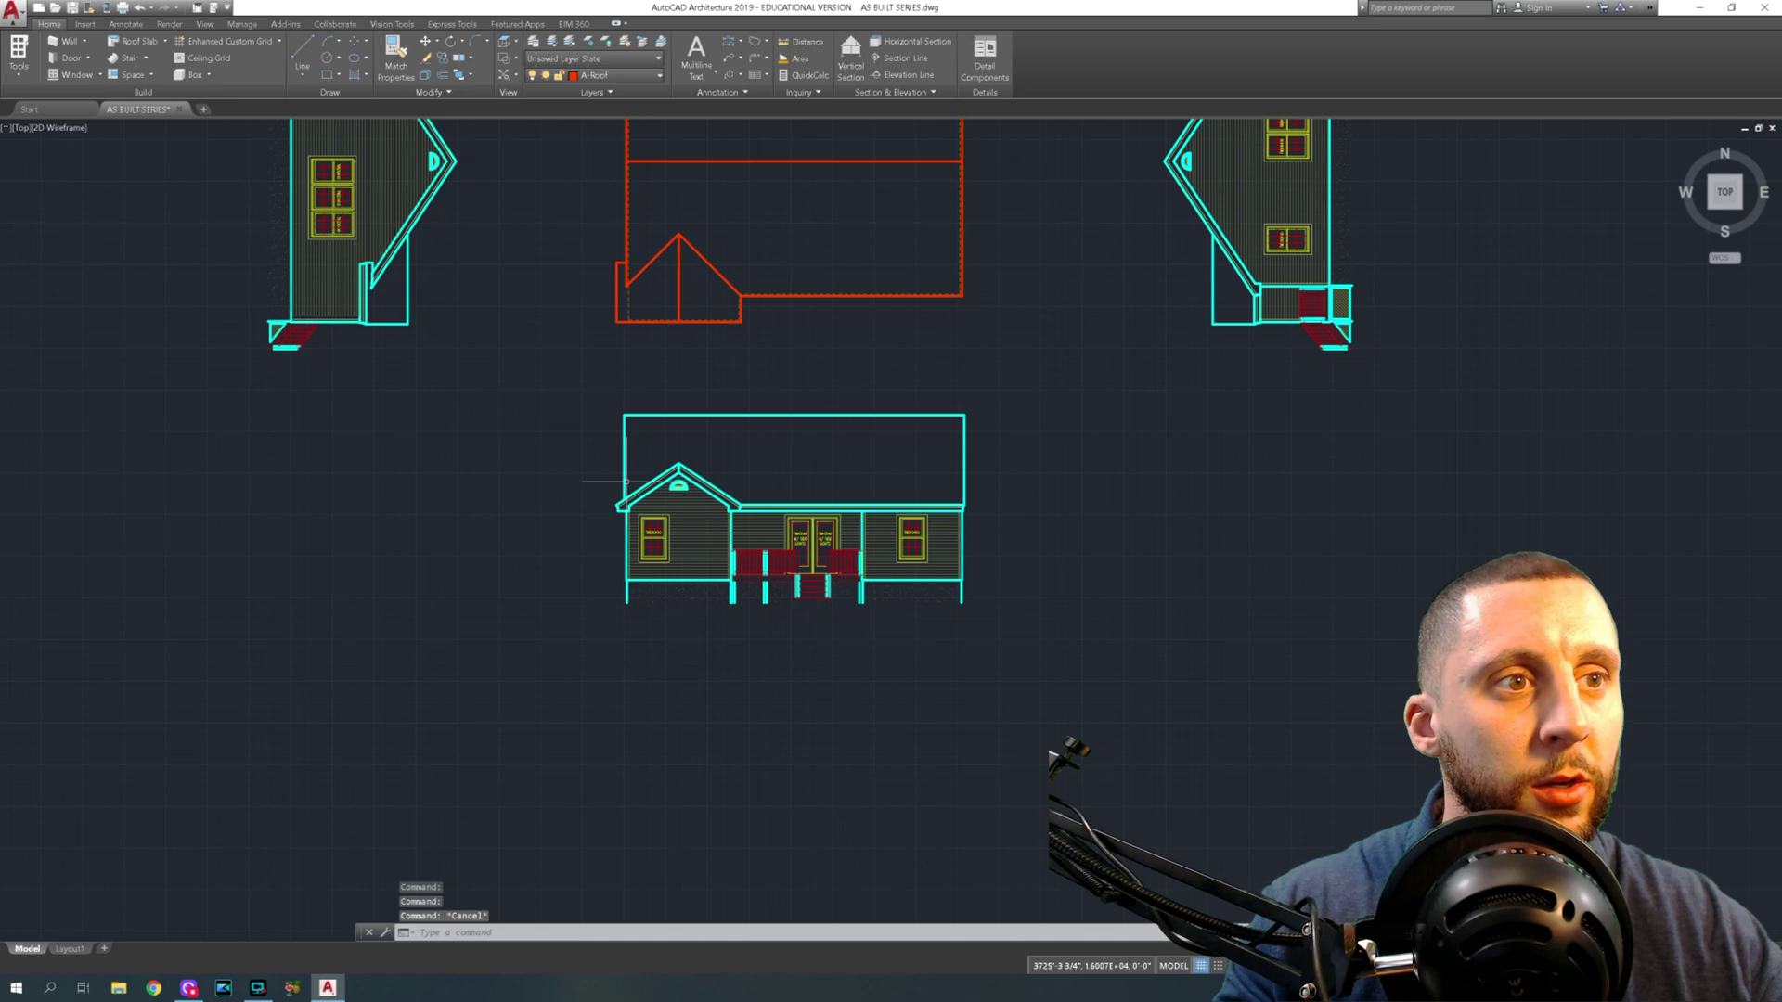
pyautogui.scroll(-5, 627, 482)
pyautogui.moveTo(626, 482); pyautogui.dragTo(635, 510, button='middle')
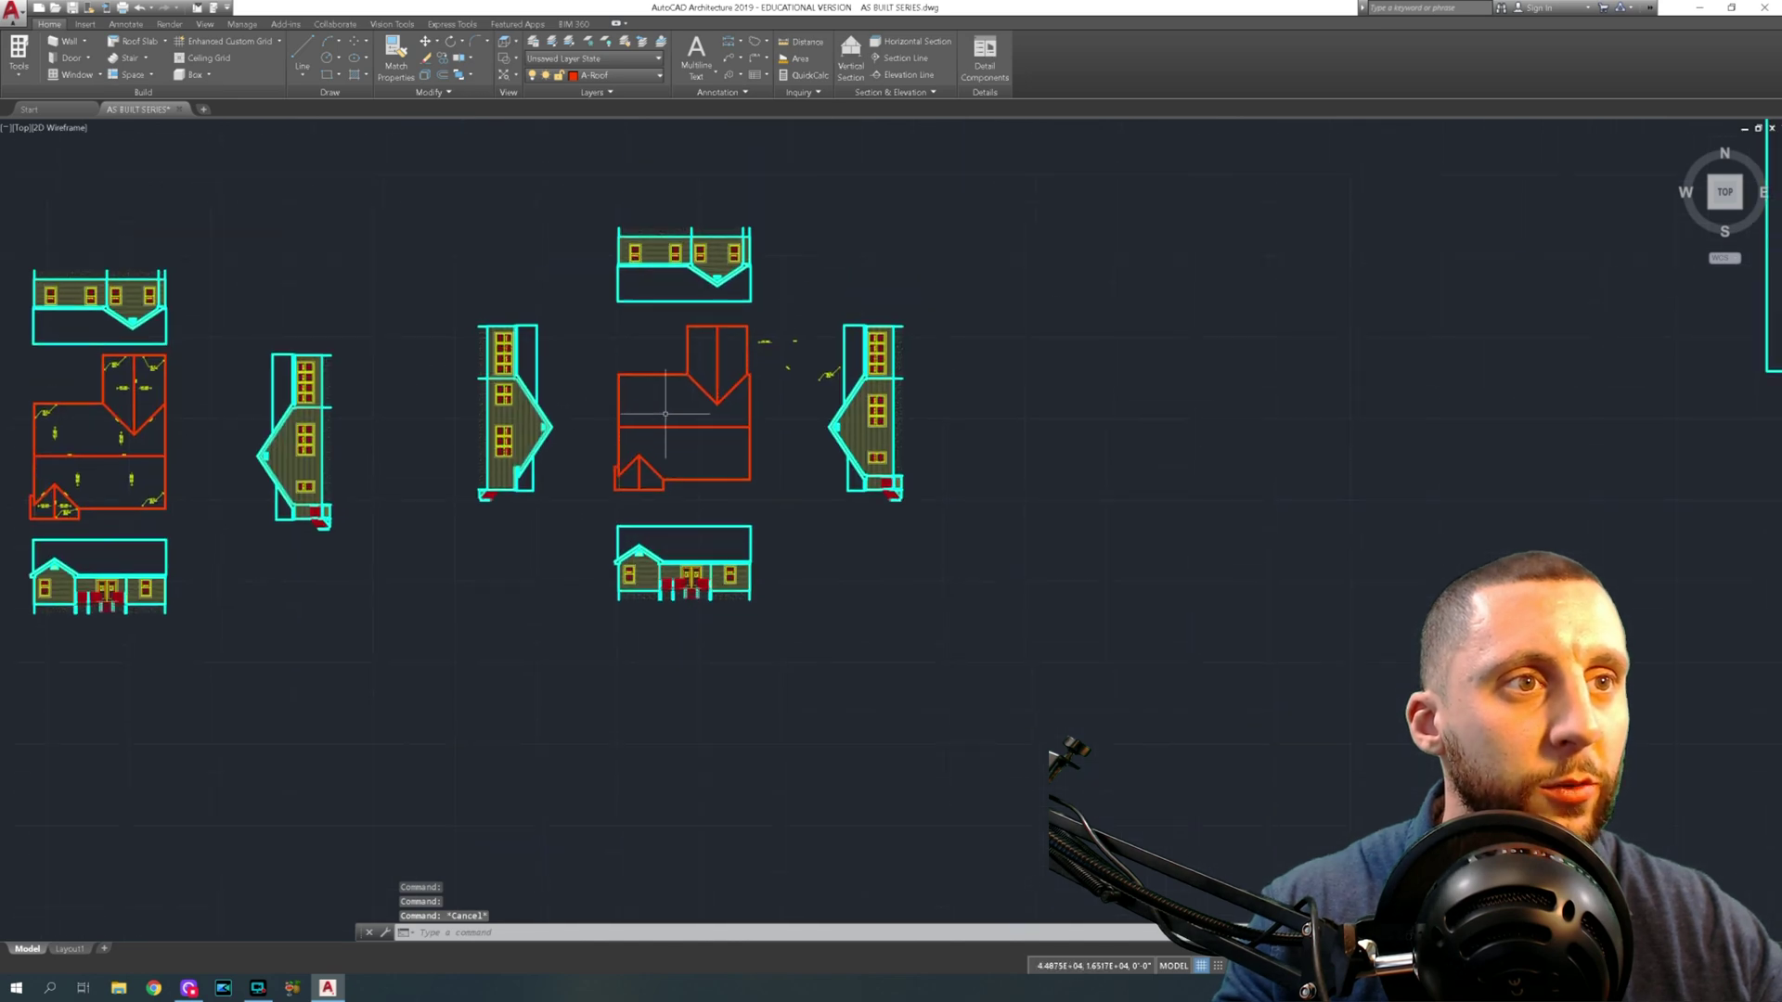
pyautogui.scroll(5, 666, 414)
pyautogui.scroll(2, 666, 411)
pyautogui.scroll(-5, 667, 411)
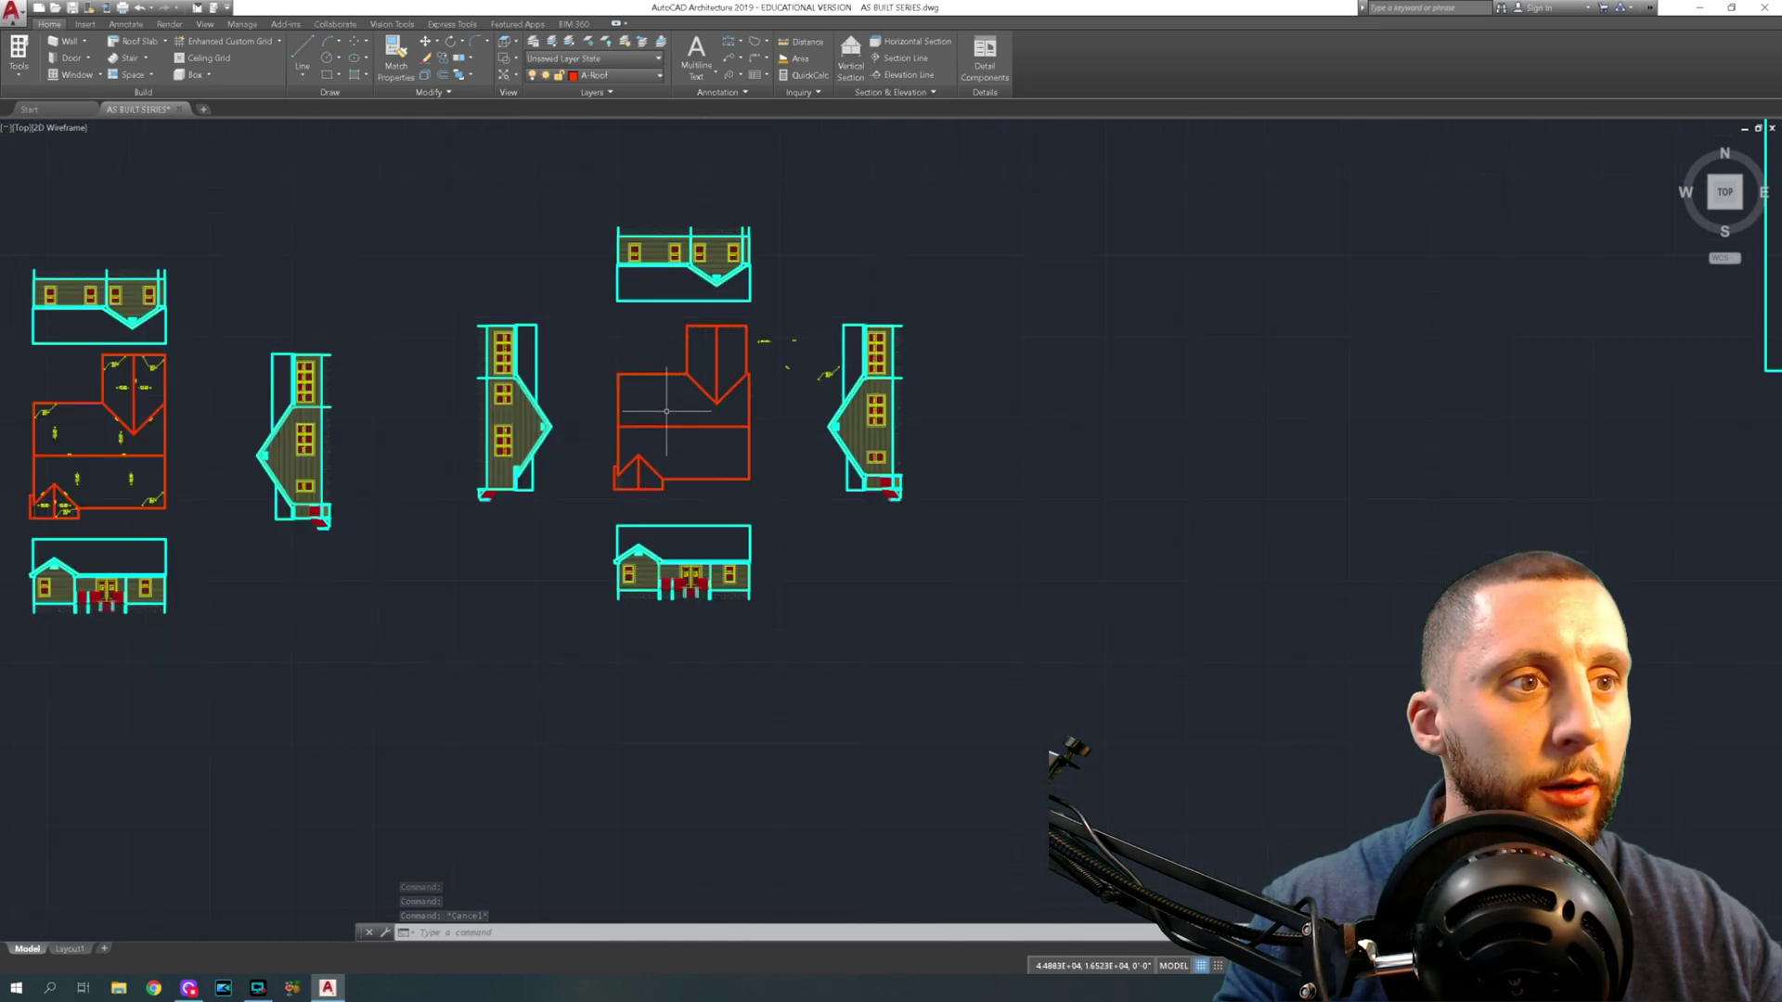
pyautogui.moveTo(540, 494); pyautogui.dragTo(962, 442, button='middle')
# Delete the right VALLEY label on the small front gable
pyautogui.scroll(8, 481, 417)
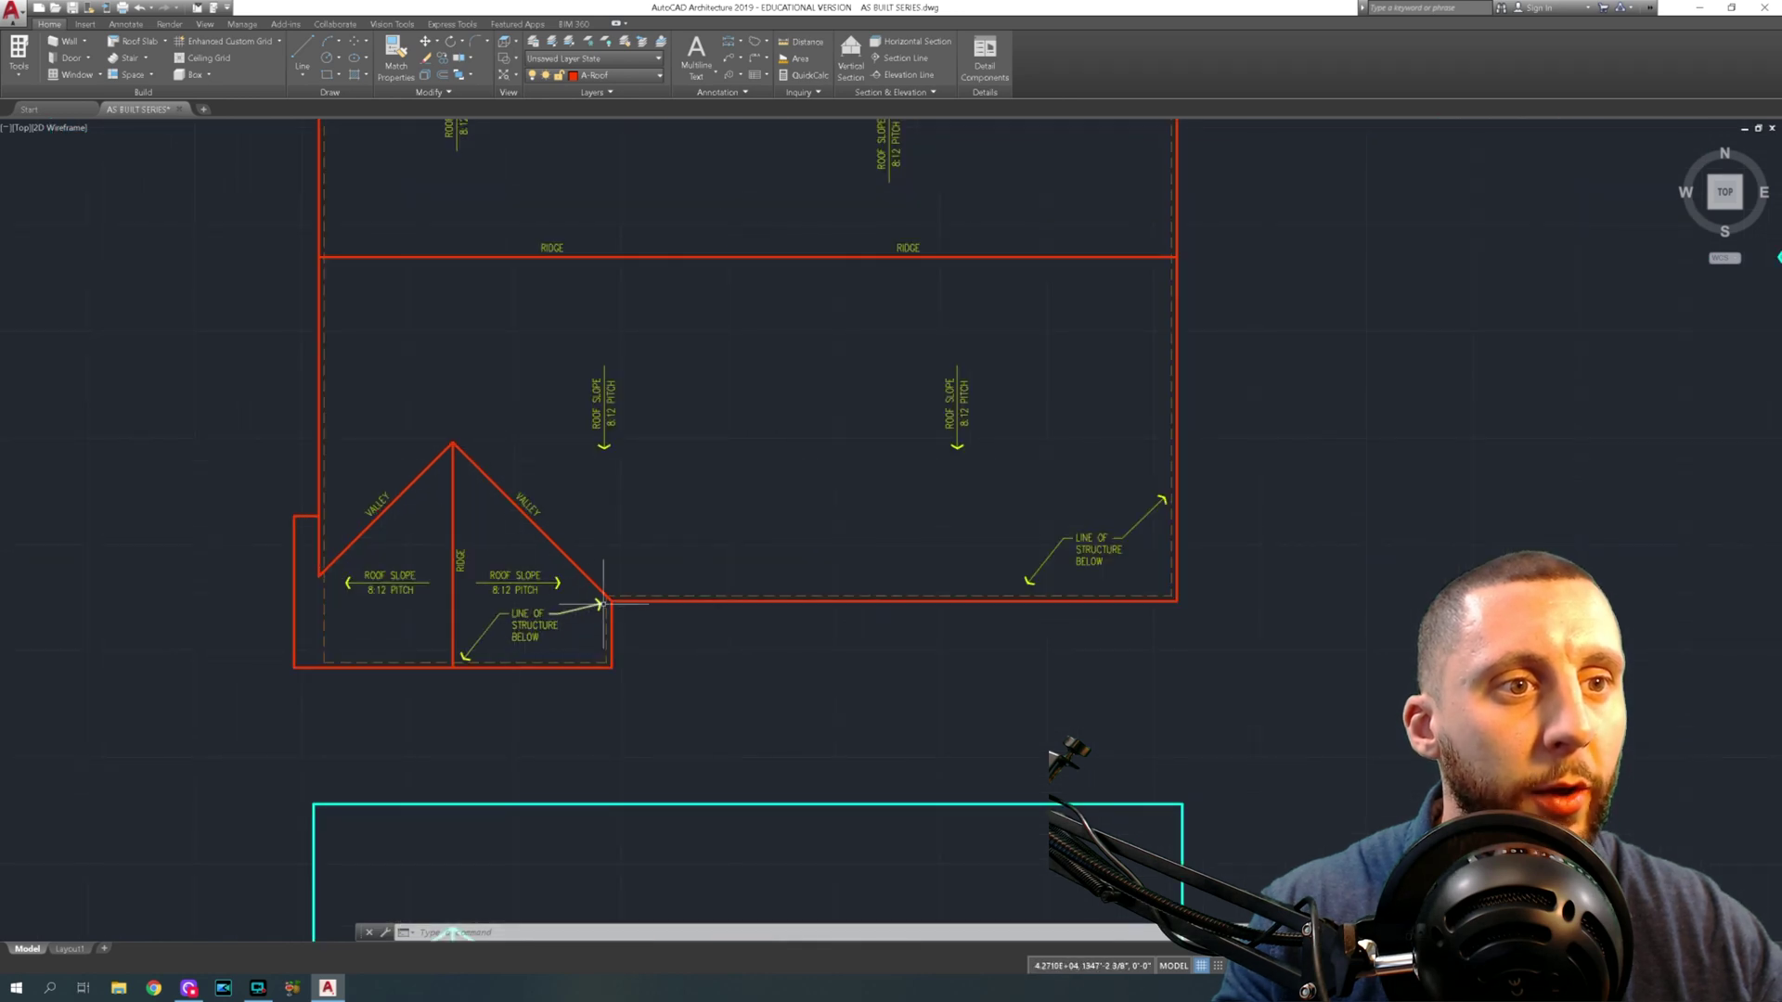
pyautogui.moveTo(465, 596); pyautogui.dragTo(538, 680, button='middle')
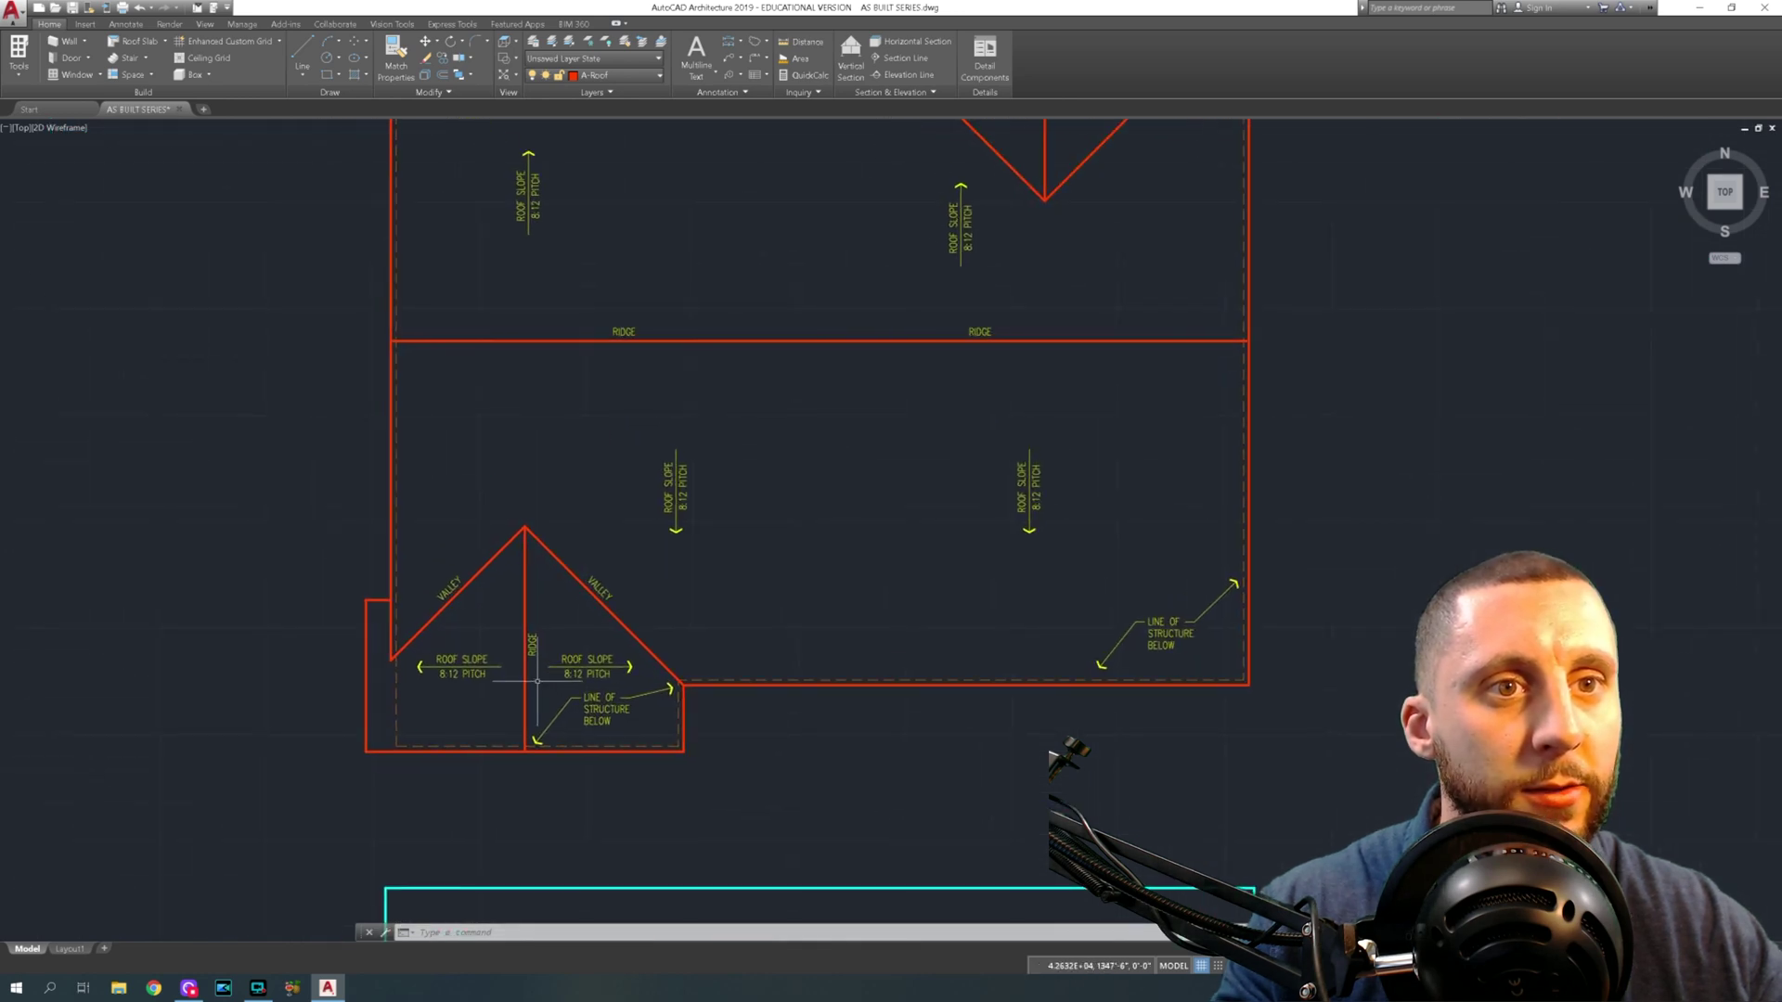
pyautogui.click(596, 583)
pyautogui.click(446, 579)
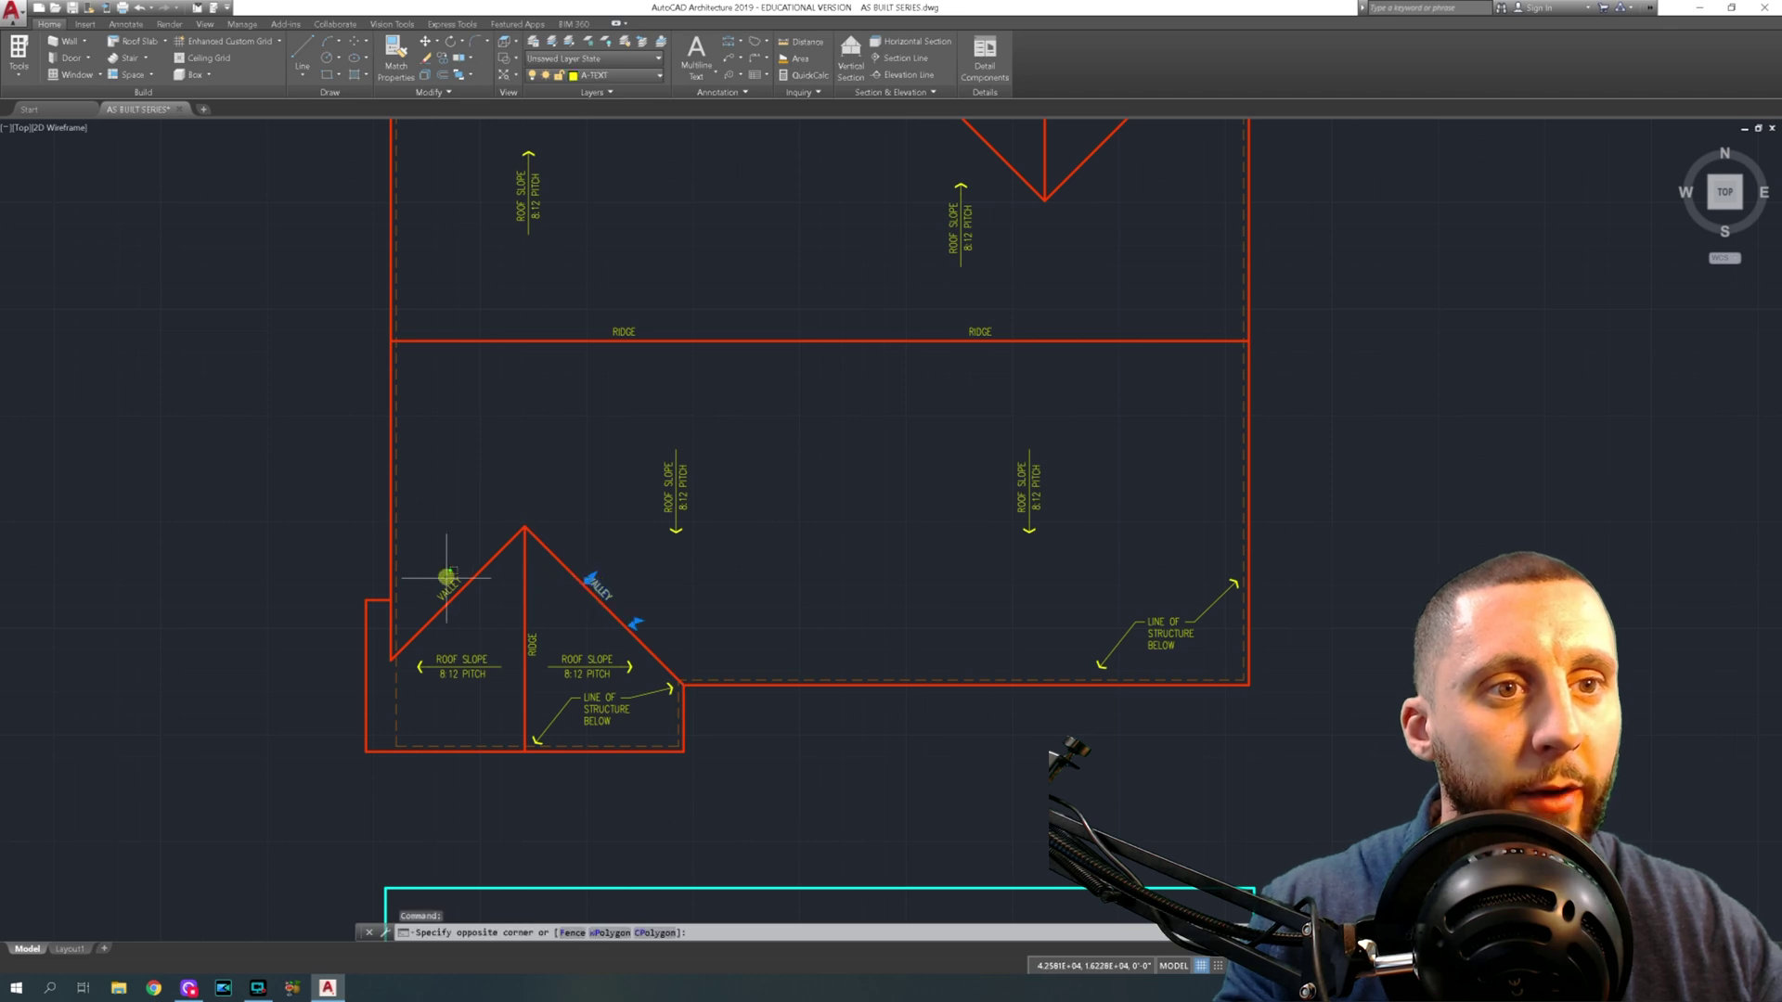
pyautogui.press('Escape')
pyautogui.press('Delete')
# Mirror the left VALLEY label across the ridge line, keeping the original
pyautogui.scroll(3, 510, 590)
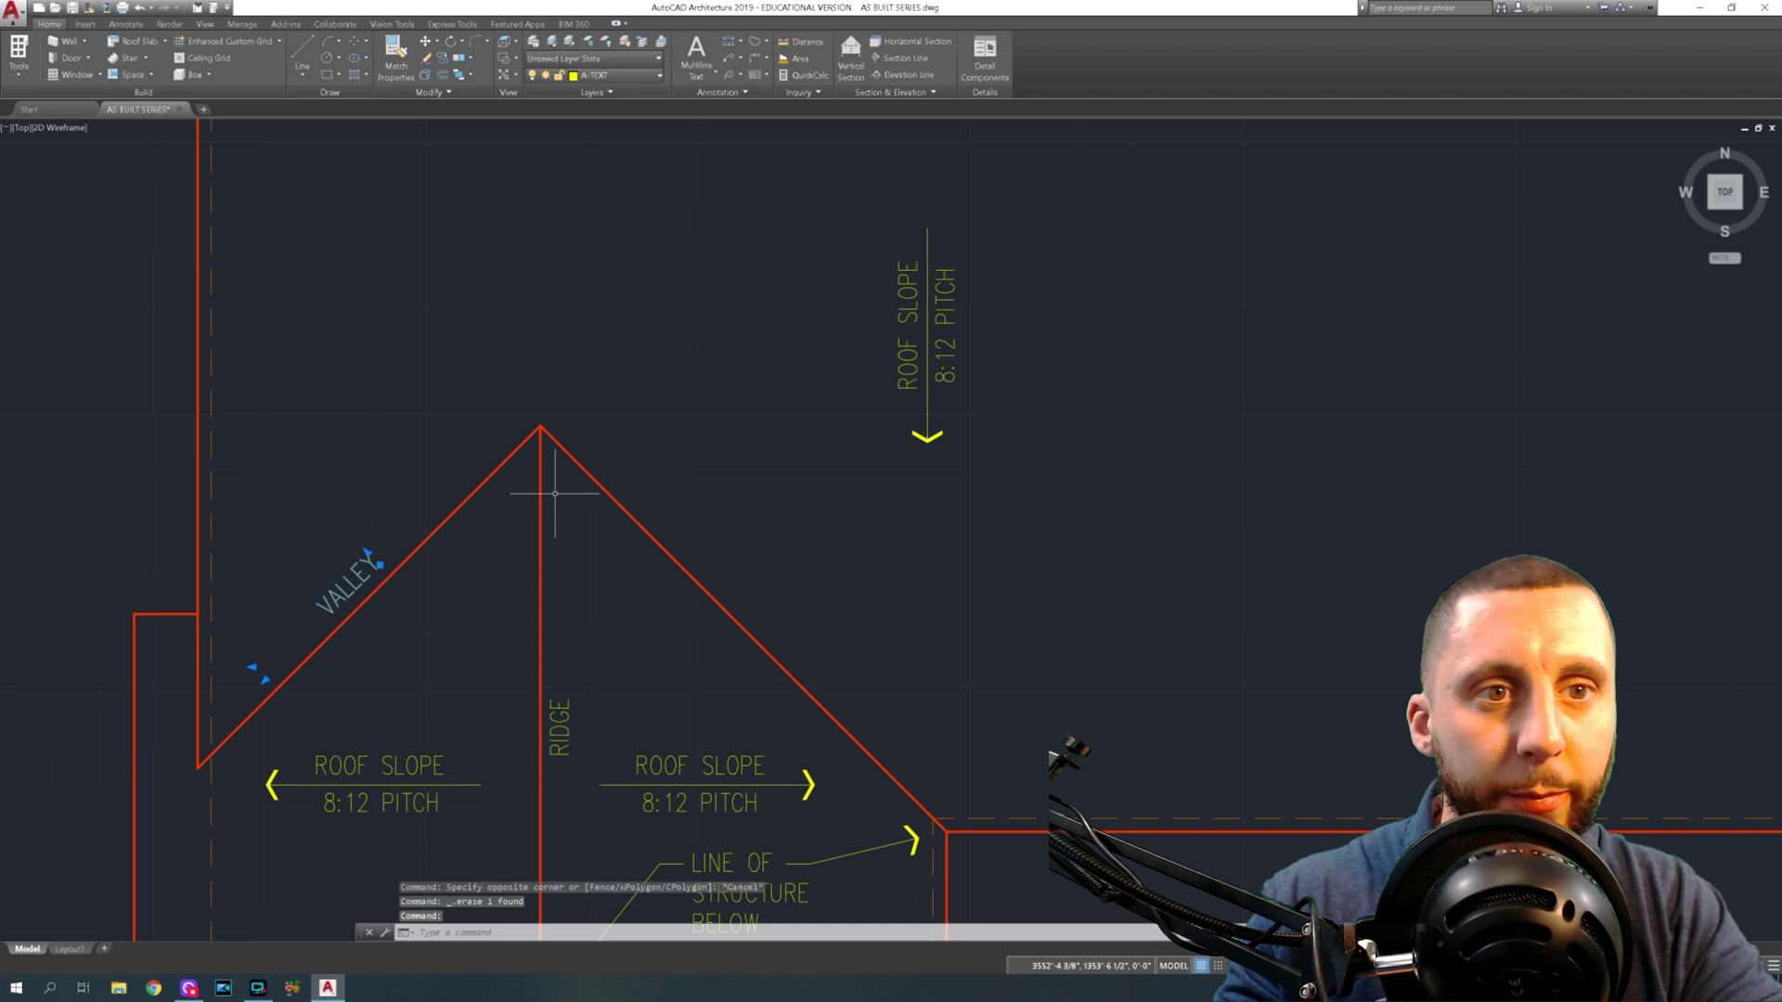
pyautogui.write('mi')
pyautogui.press('Return')
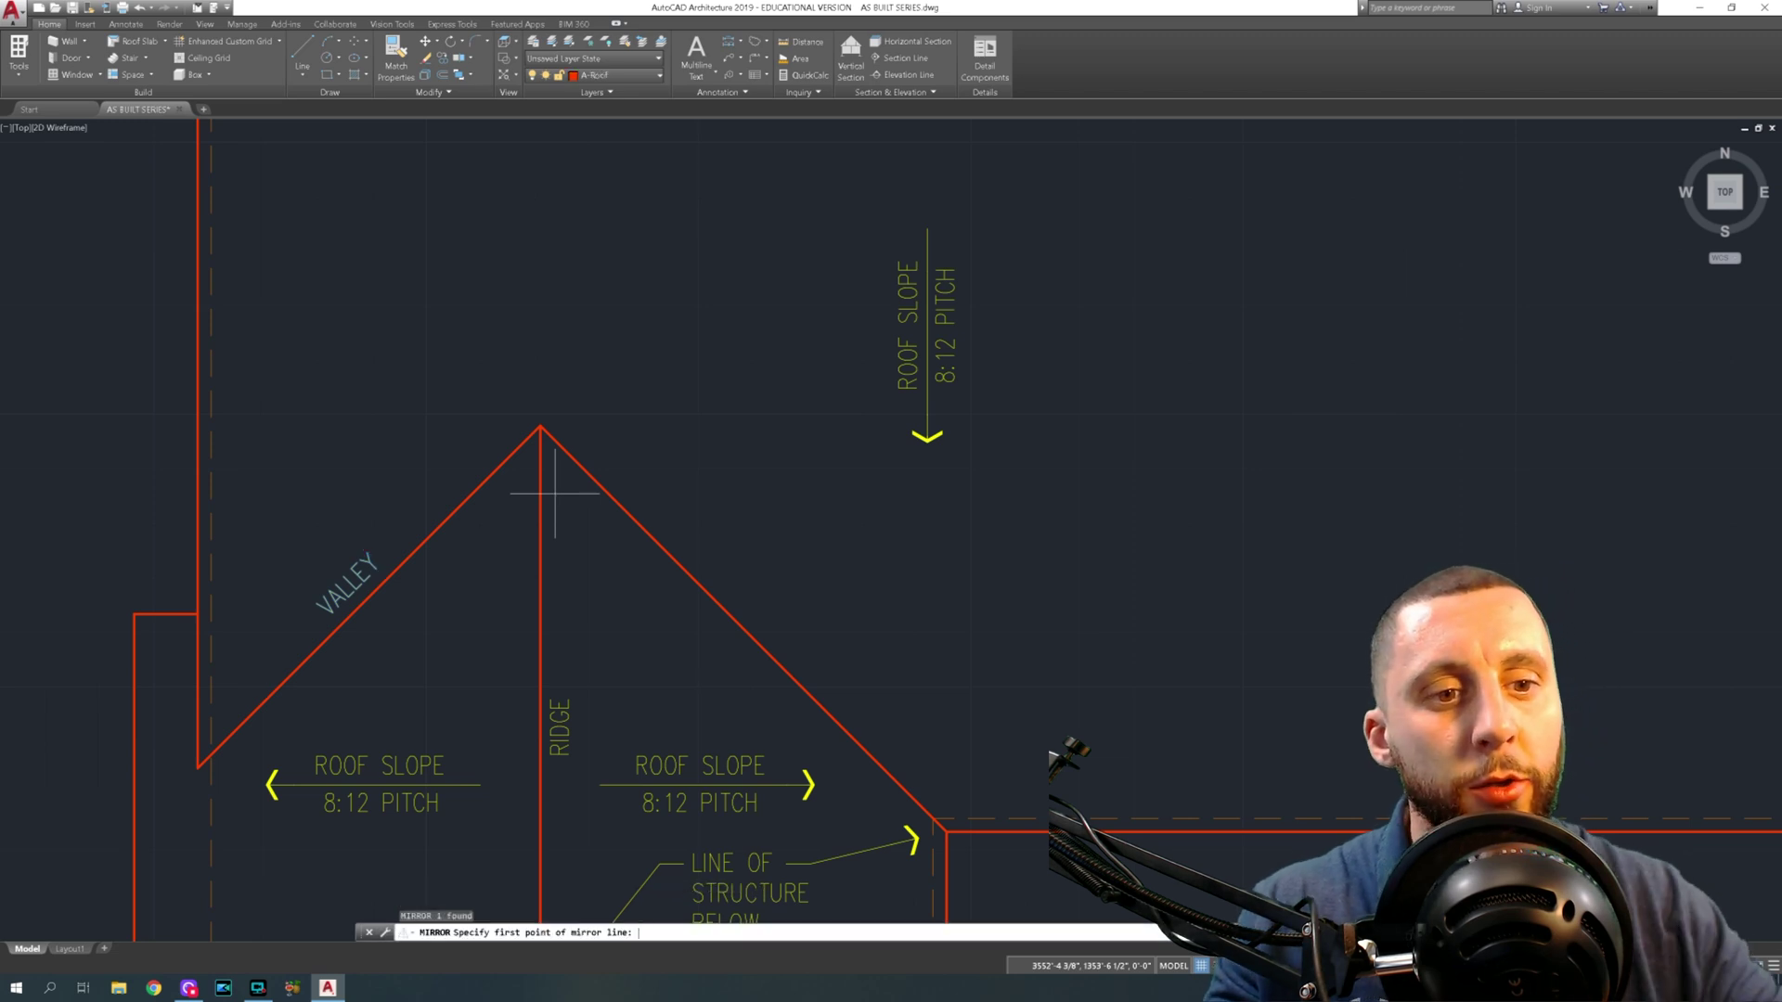
pyautogui.click(540, 425)
pyautogui.click(536, 399)
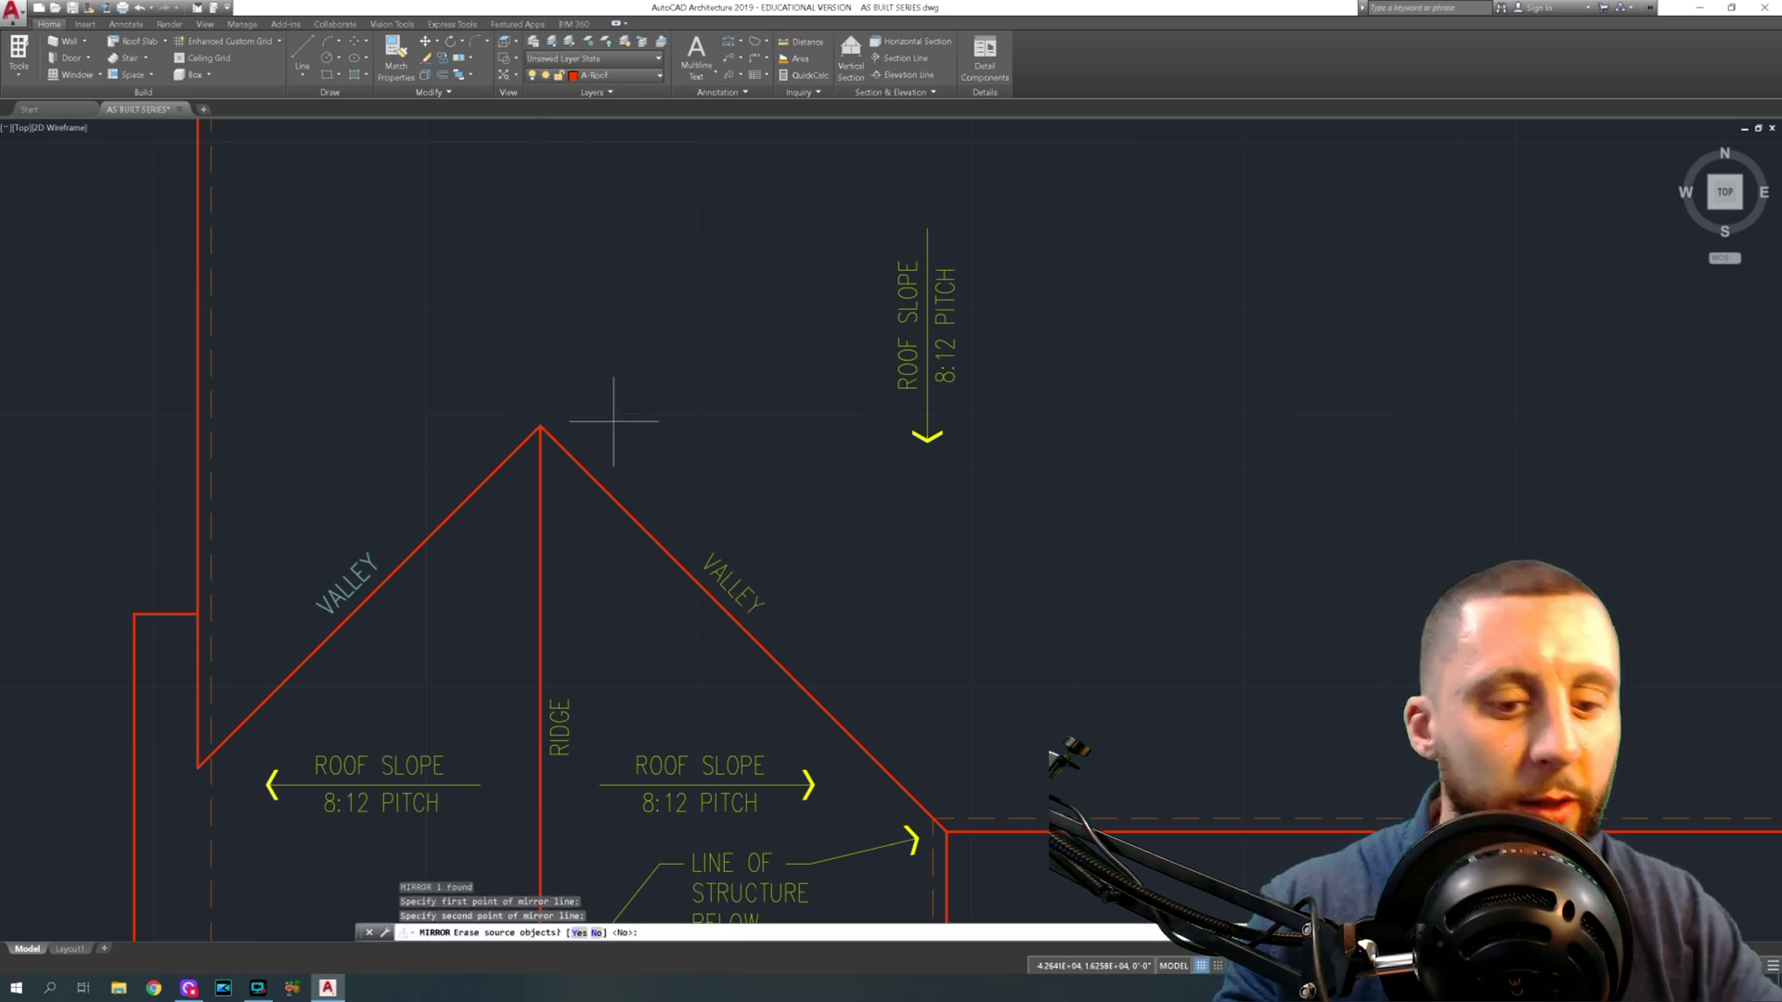
pyautogui.press('Return')
pyautogui.scroll(-5, 631, 483)
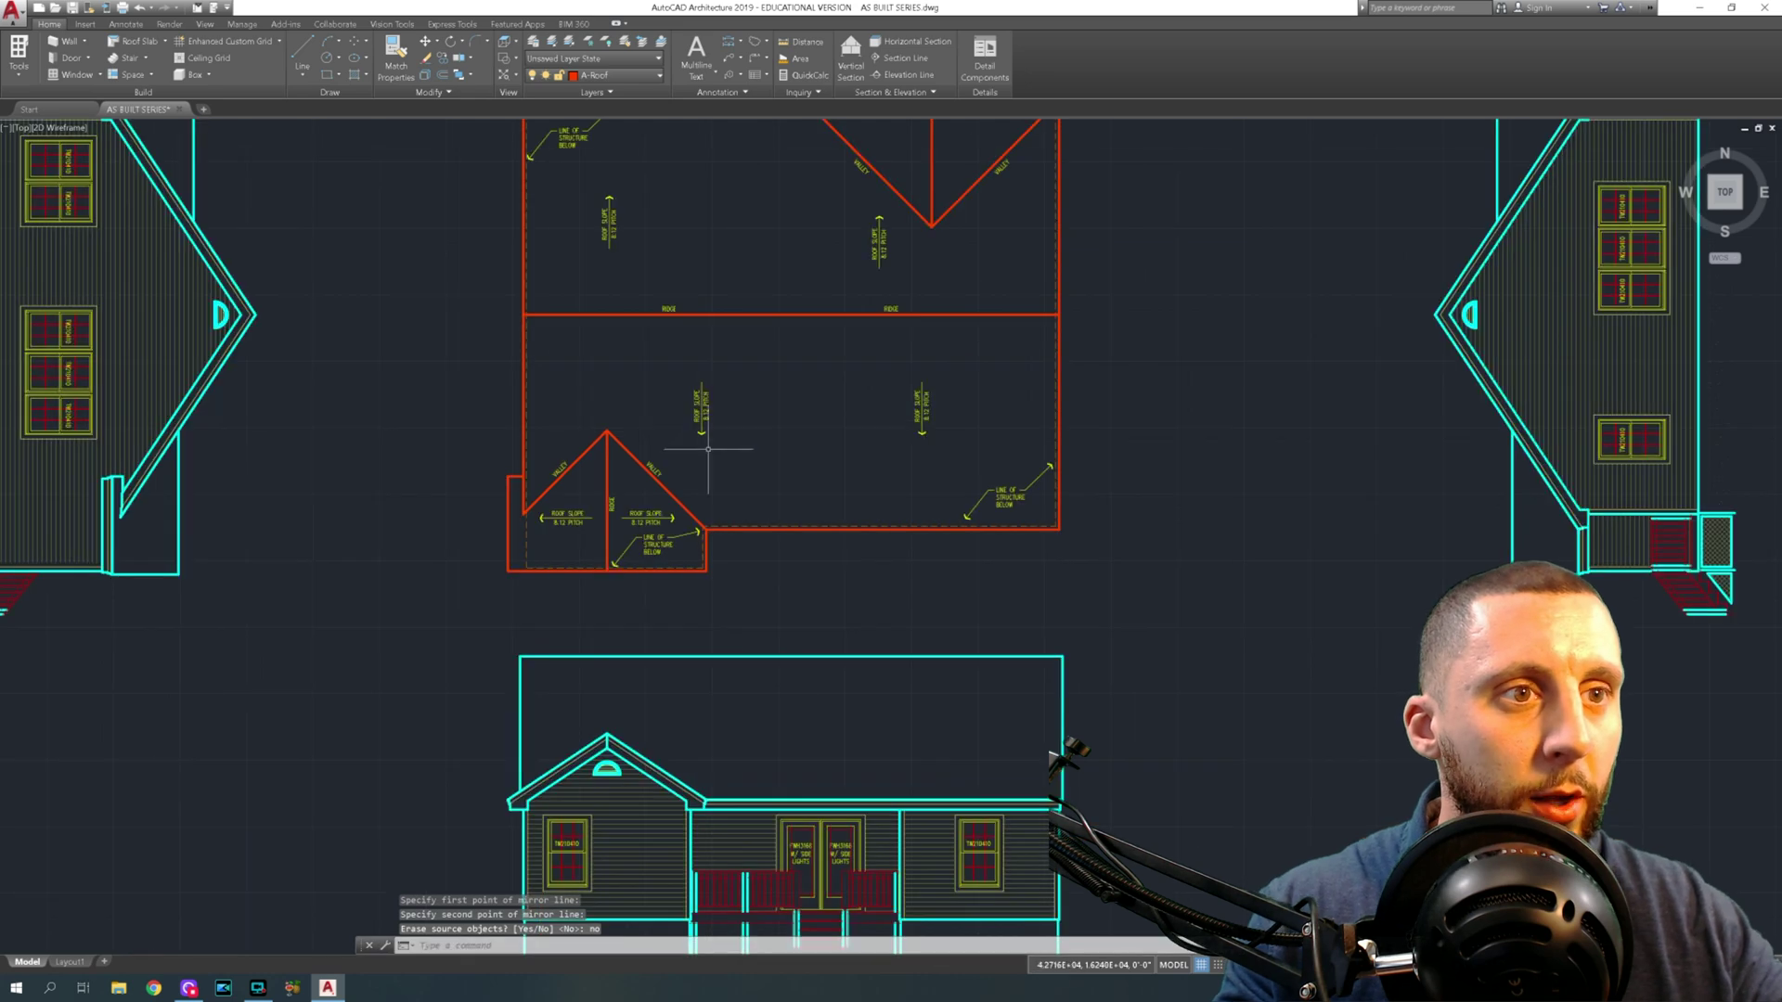
pyautogui.scroll(-4, 630, 548)
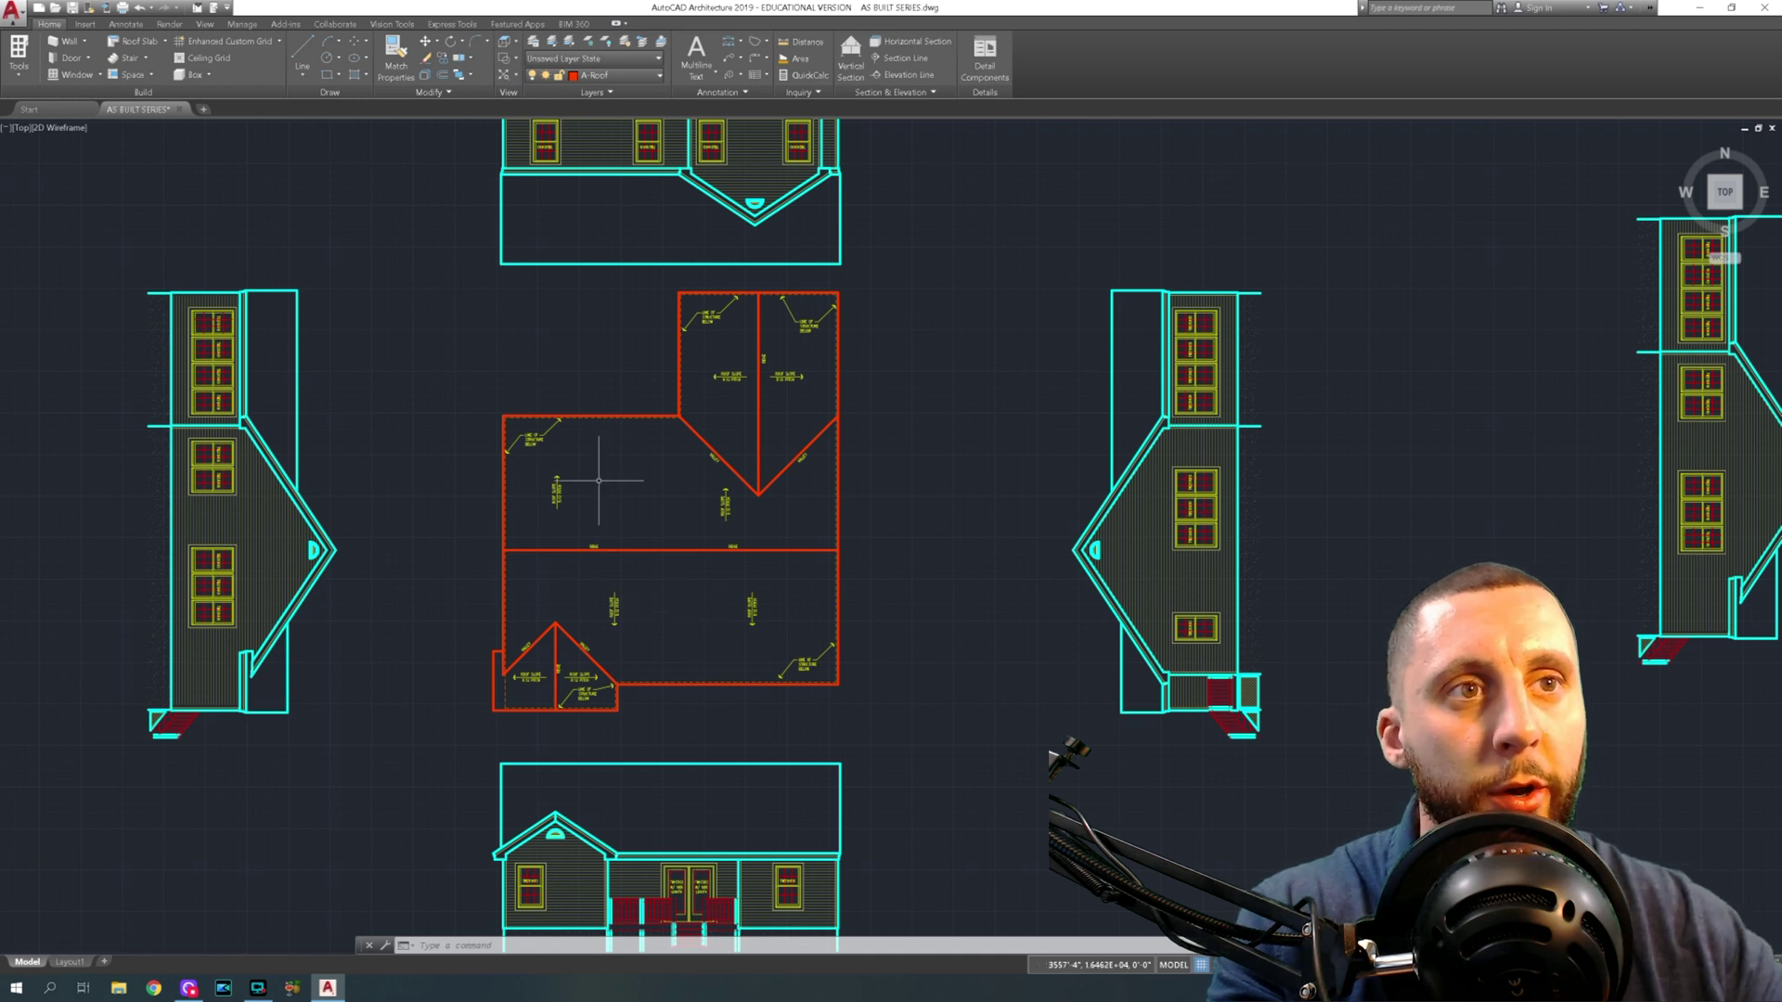
pyautogui.click(463, 281)
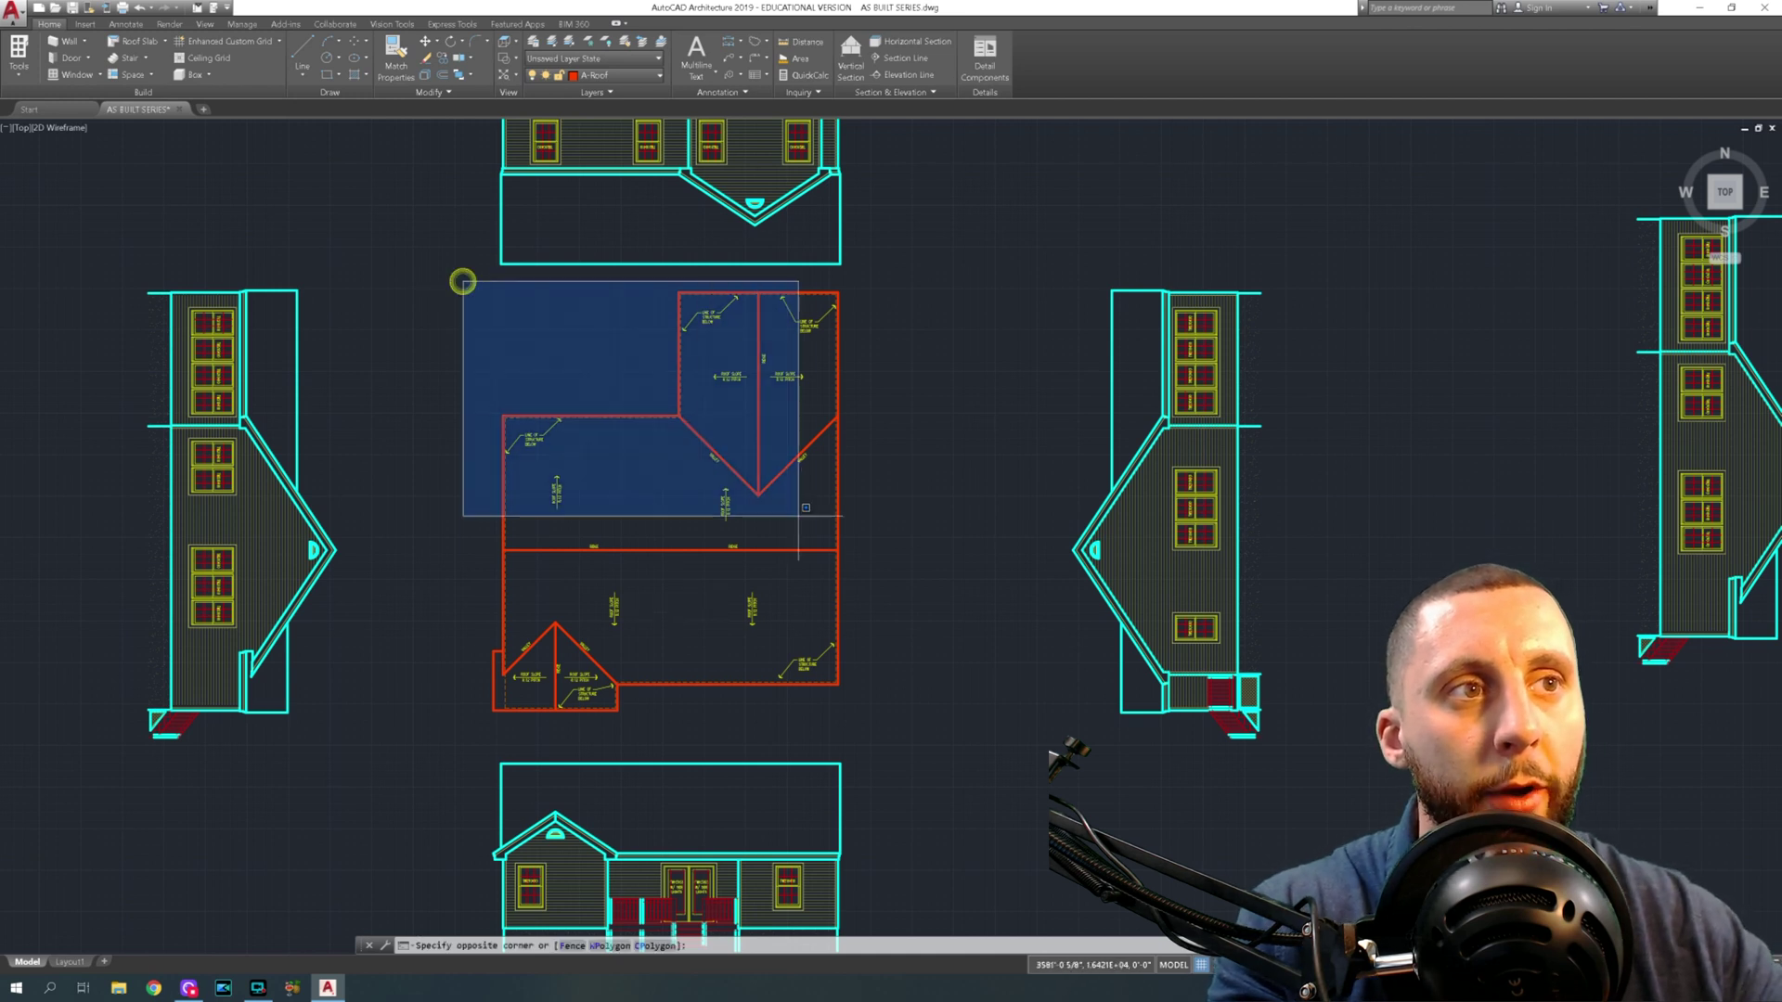
pyautogui.click(900, 724)
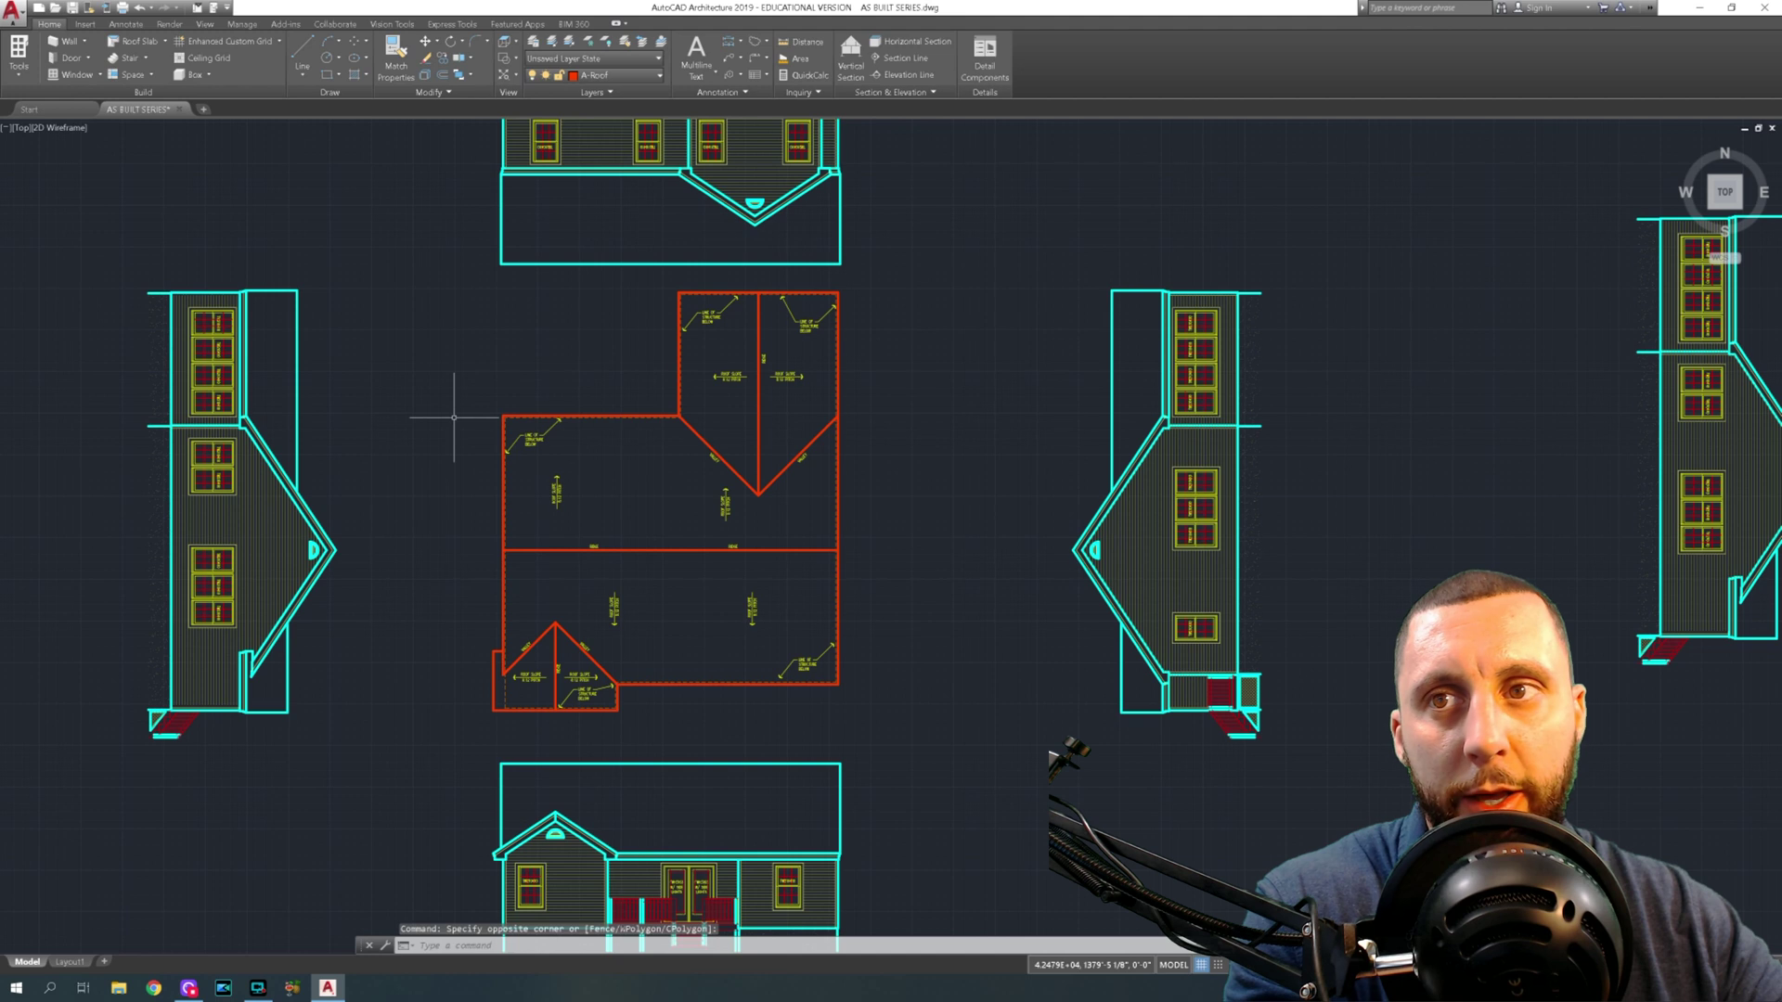
pyautogui.press('Escape')
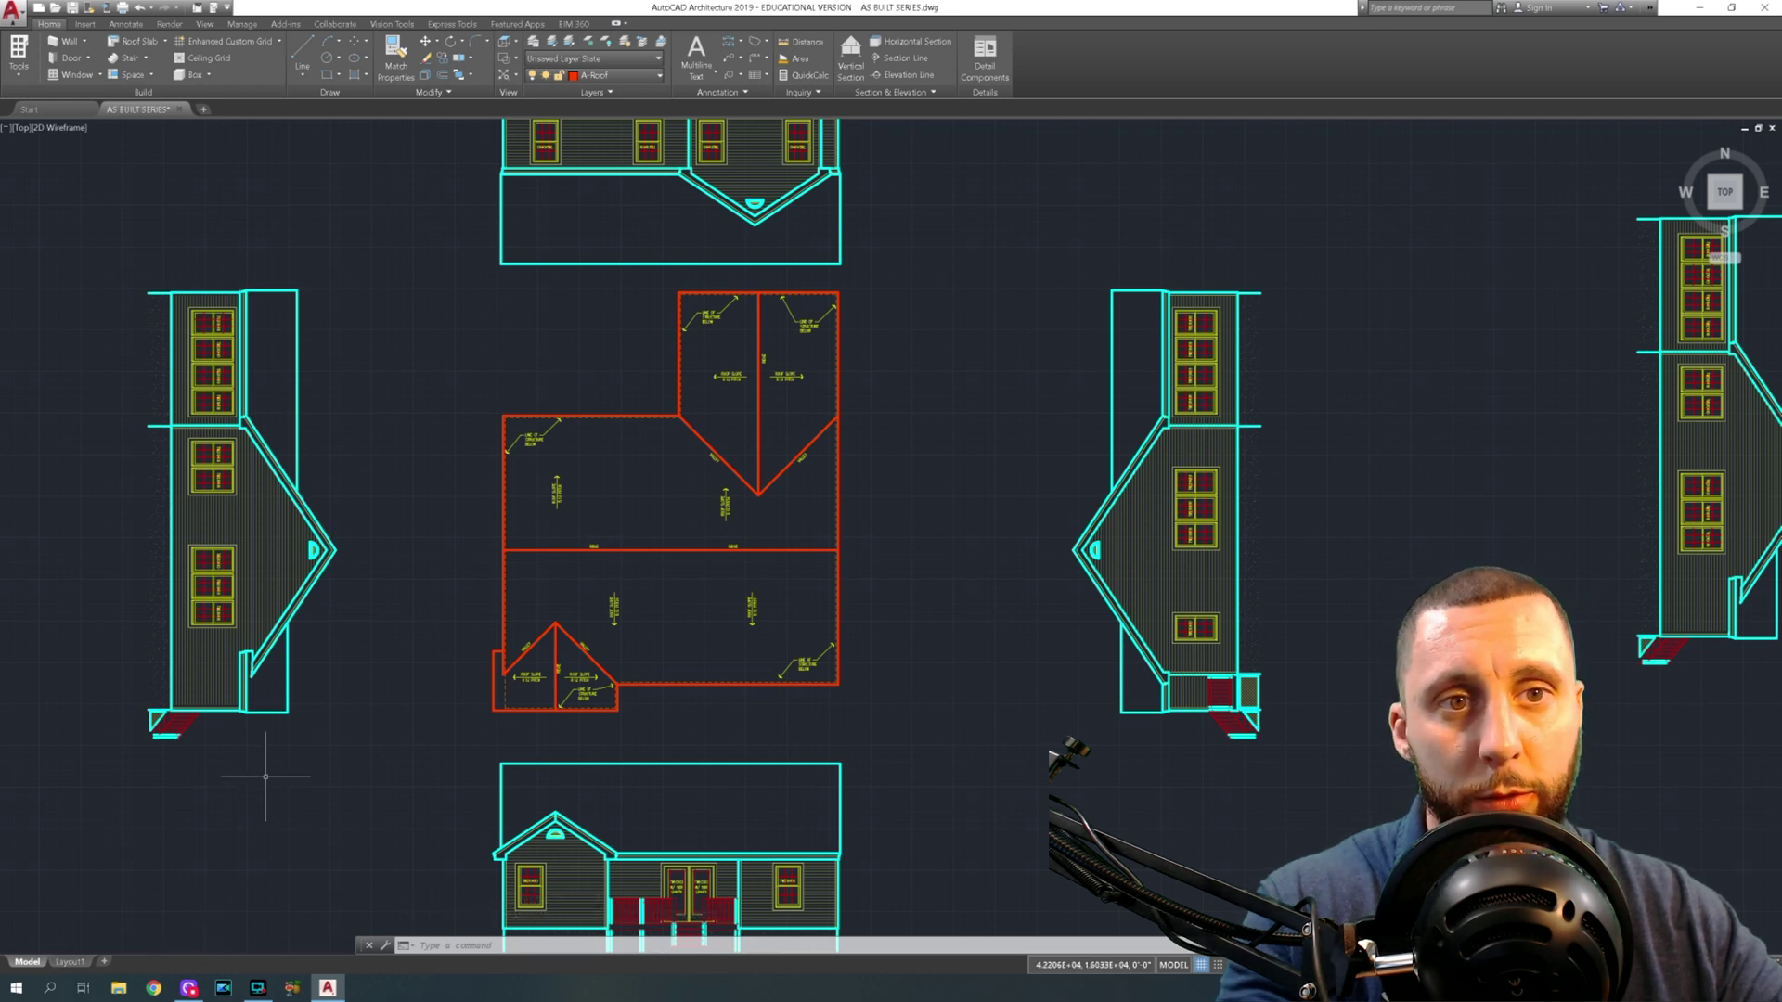
pyautogui.scroll(-3, 335, 680)
pyautogui.moveTo(350, 656); pyautogui.dragTo(398, 616, button='middle')
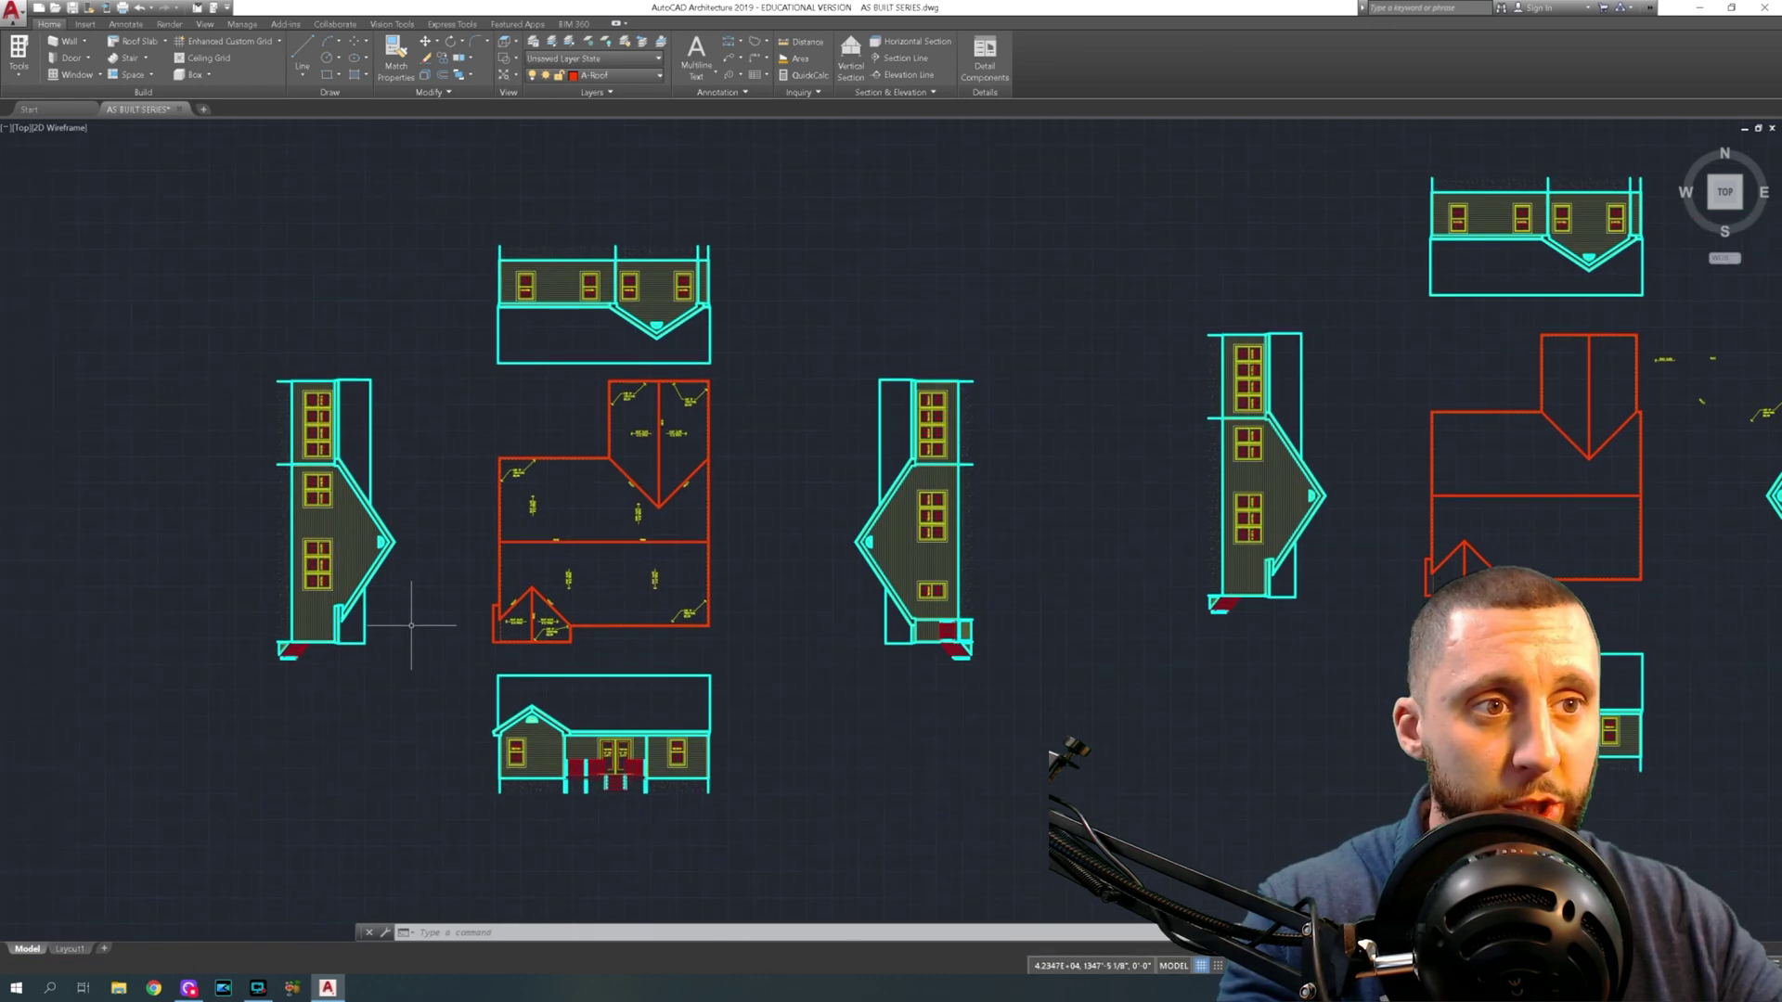